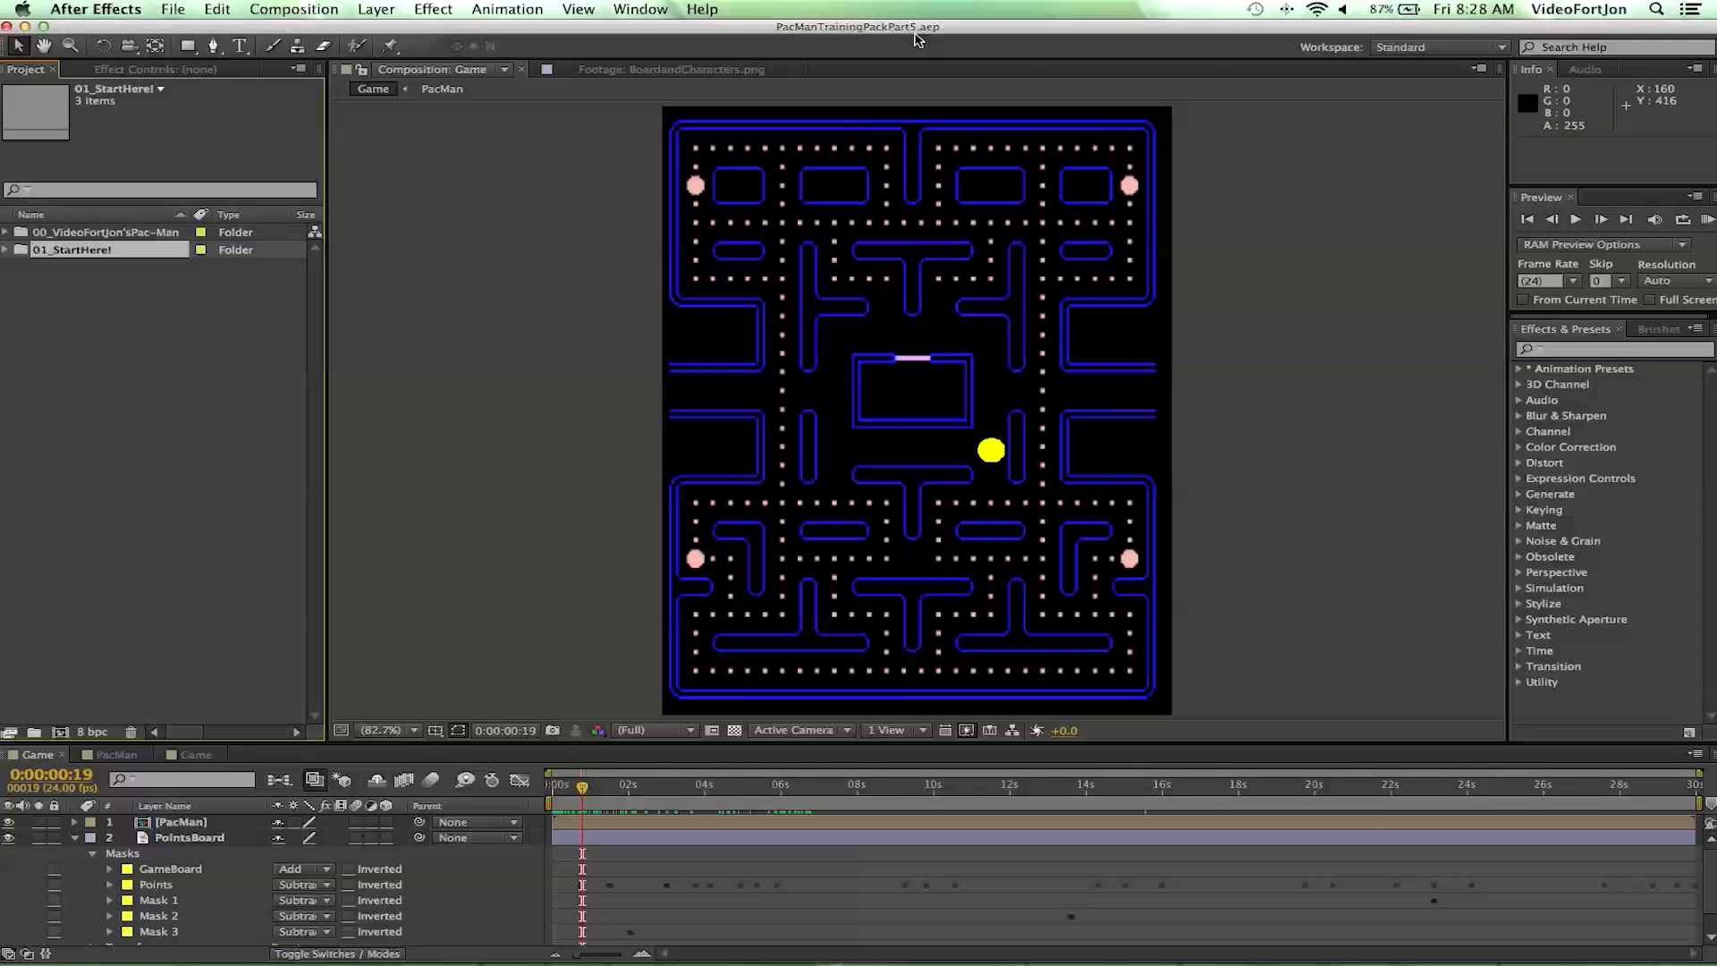
- Add BoardandCharacters.png from the 01_StartHere! folder to the Game composition as the topmost layer
left_click(75, 837)
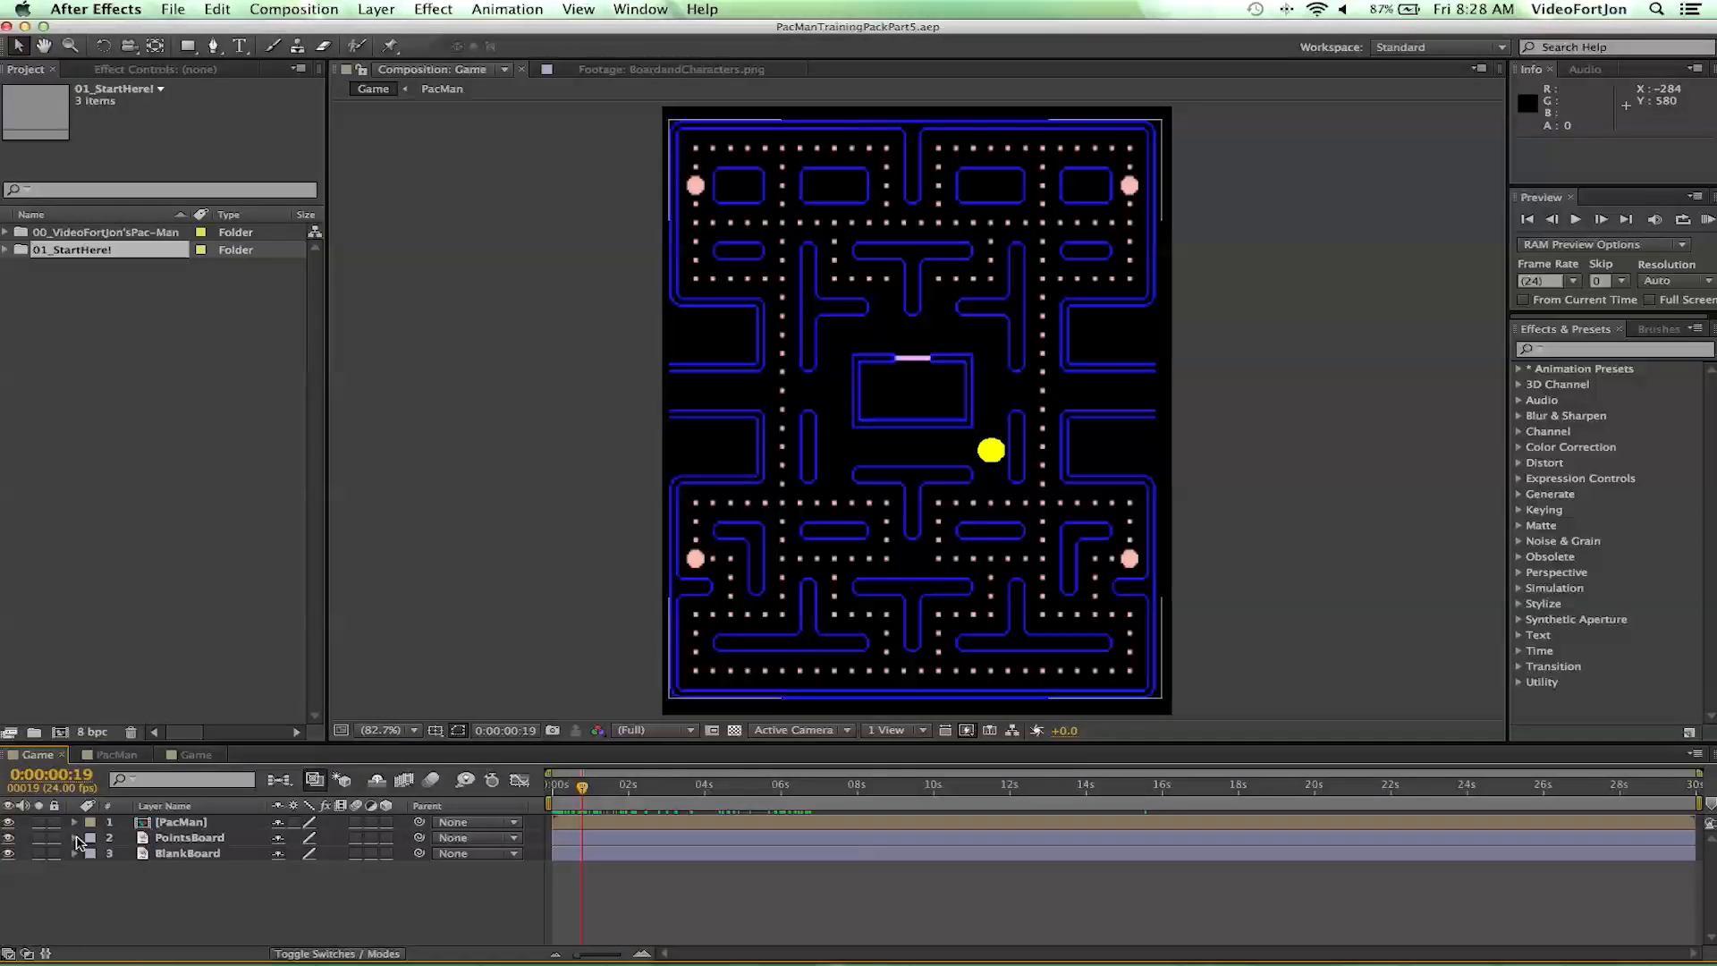
left_click(116, 524)
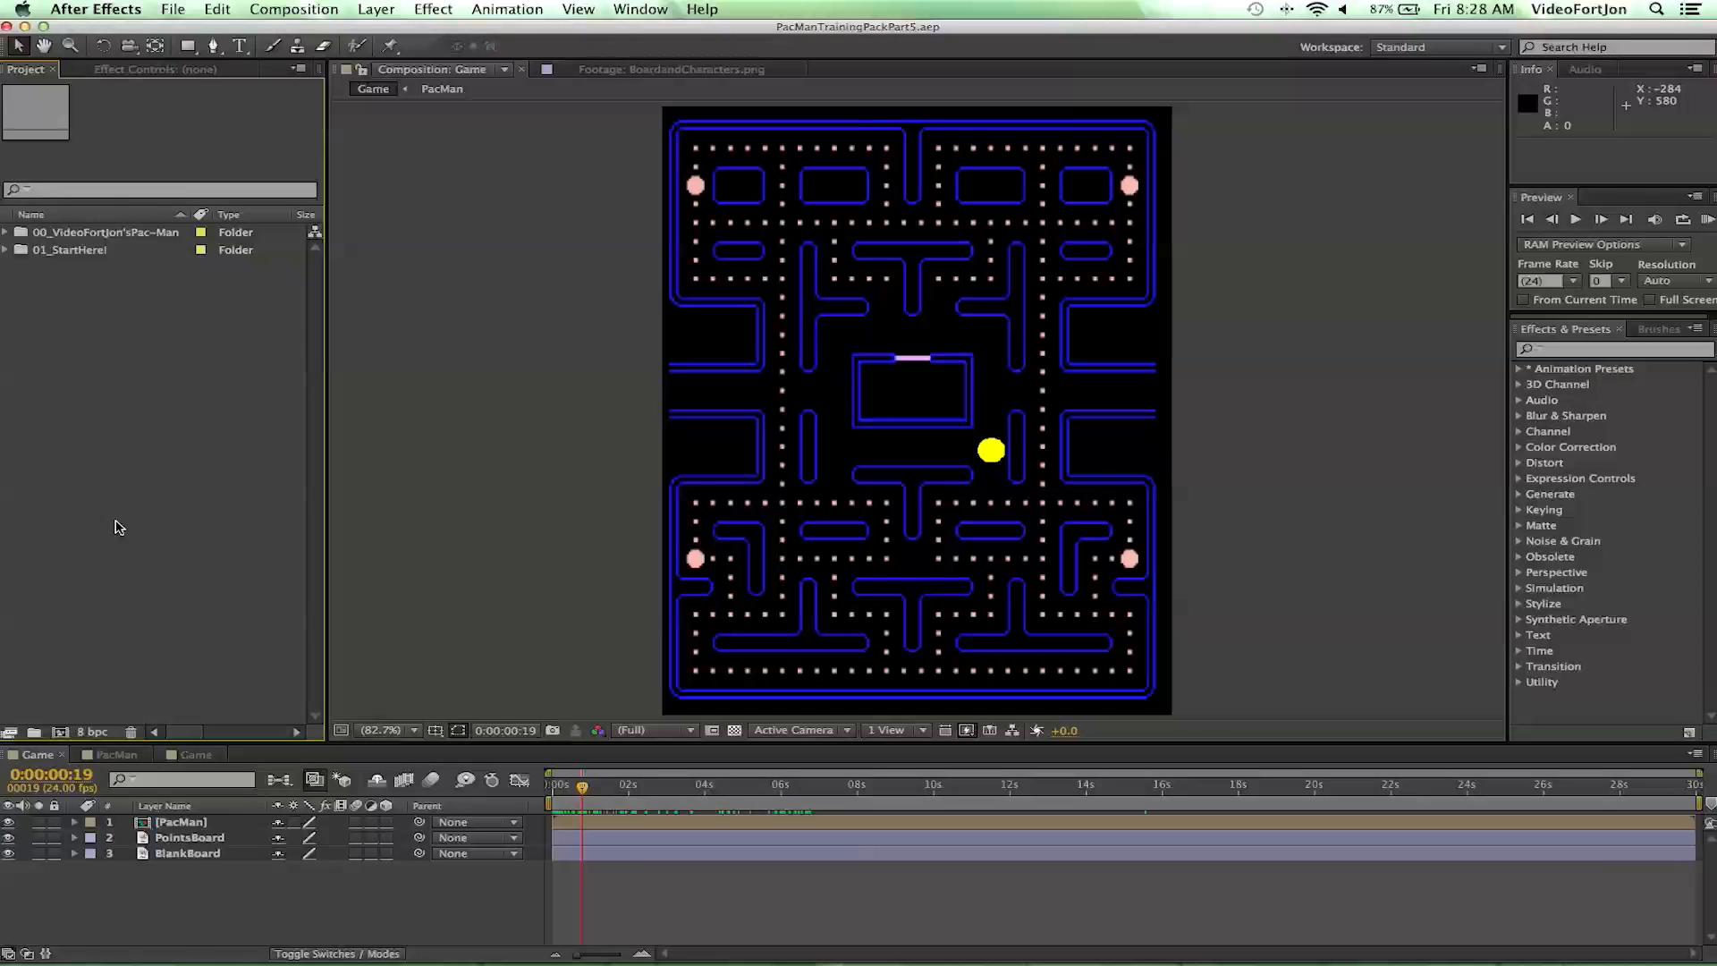
left_click(5, 251)
left_click_drag(49, 271, 85, 818)
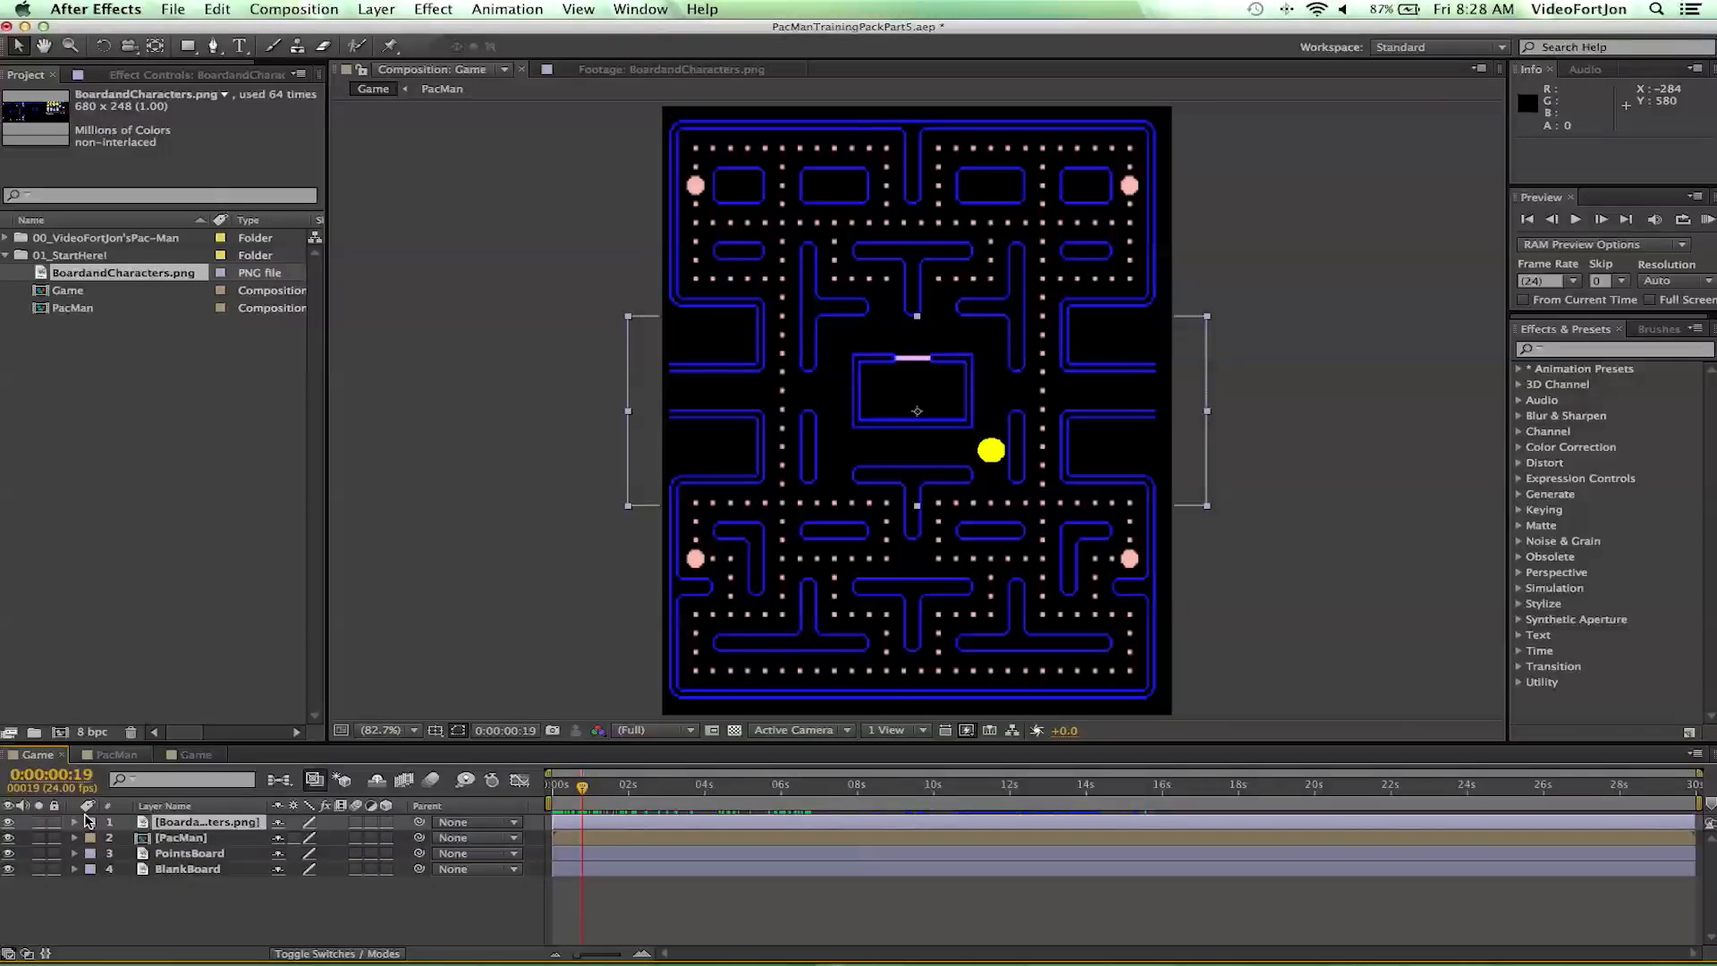
- Pre-compose the BoardandCharacters.png layer, leaving all attributes in Game
left_click(151, 823)
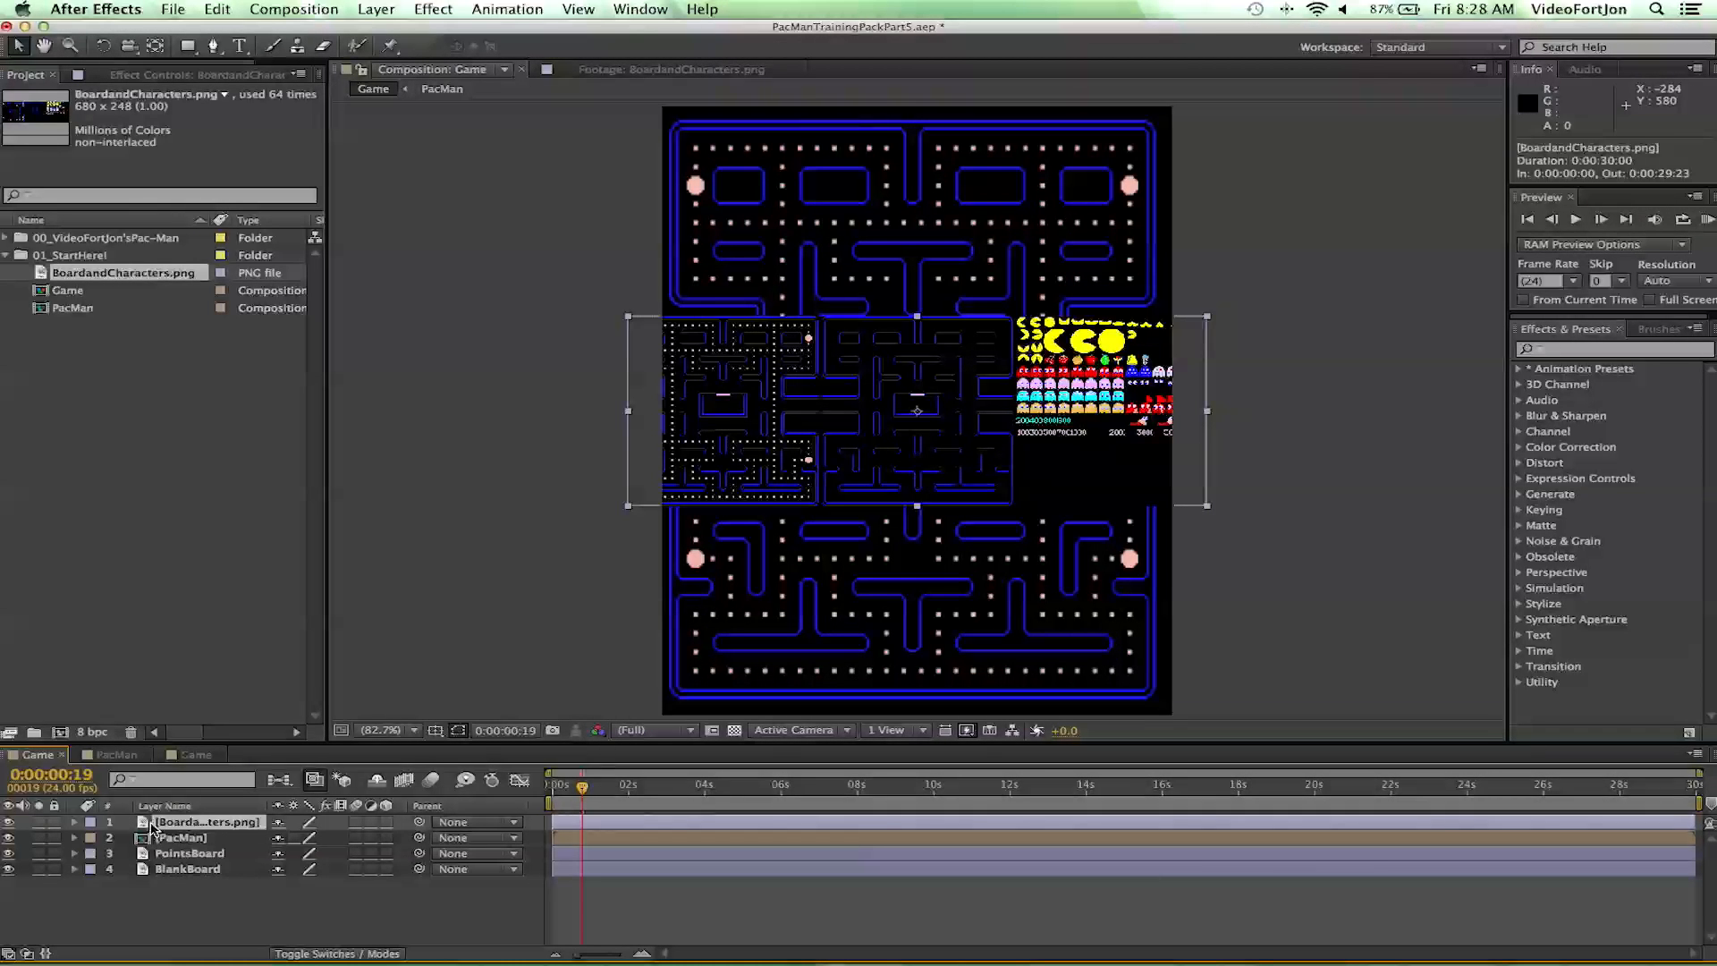
right_click(151, 824)
left_click(187, 819)
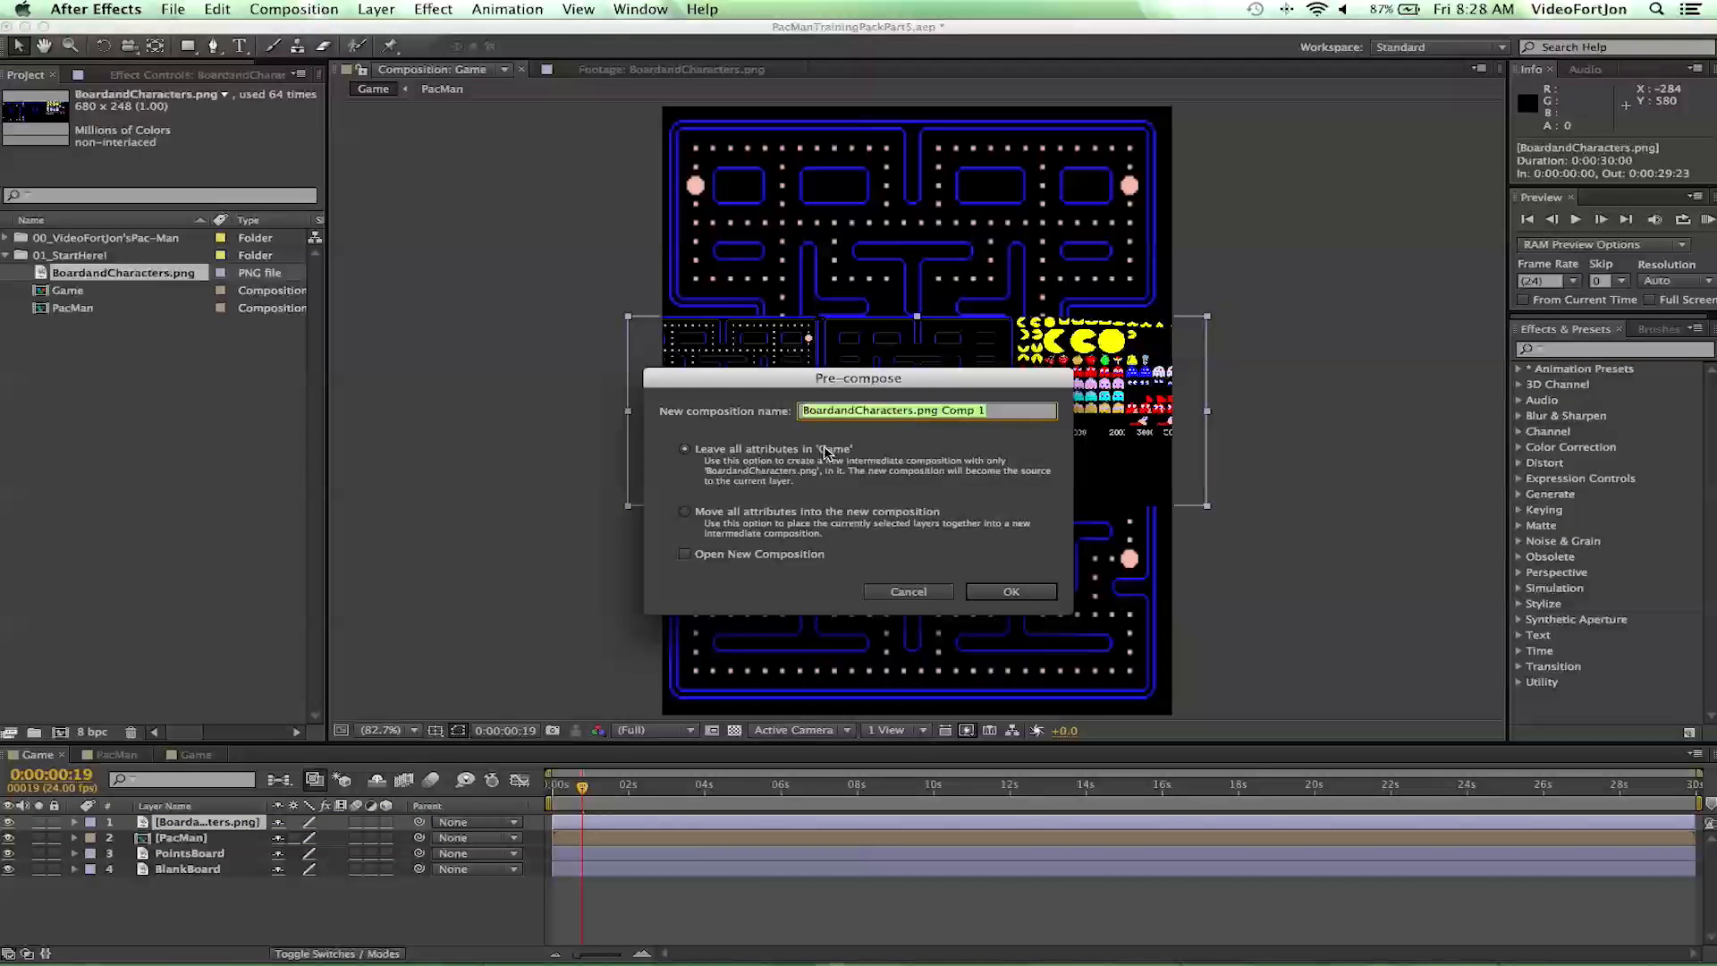
left_click(1008, 594)
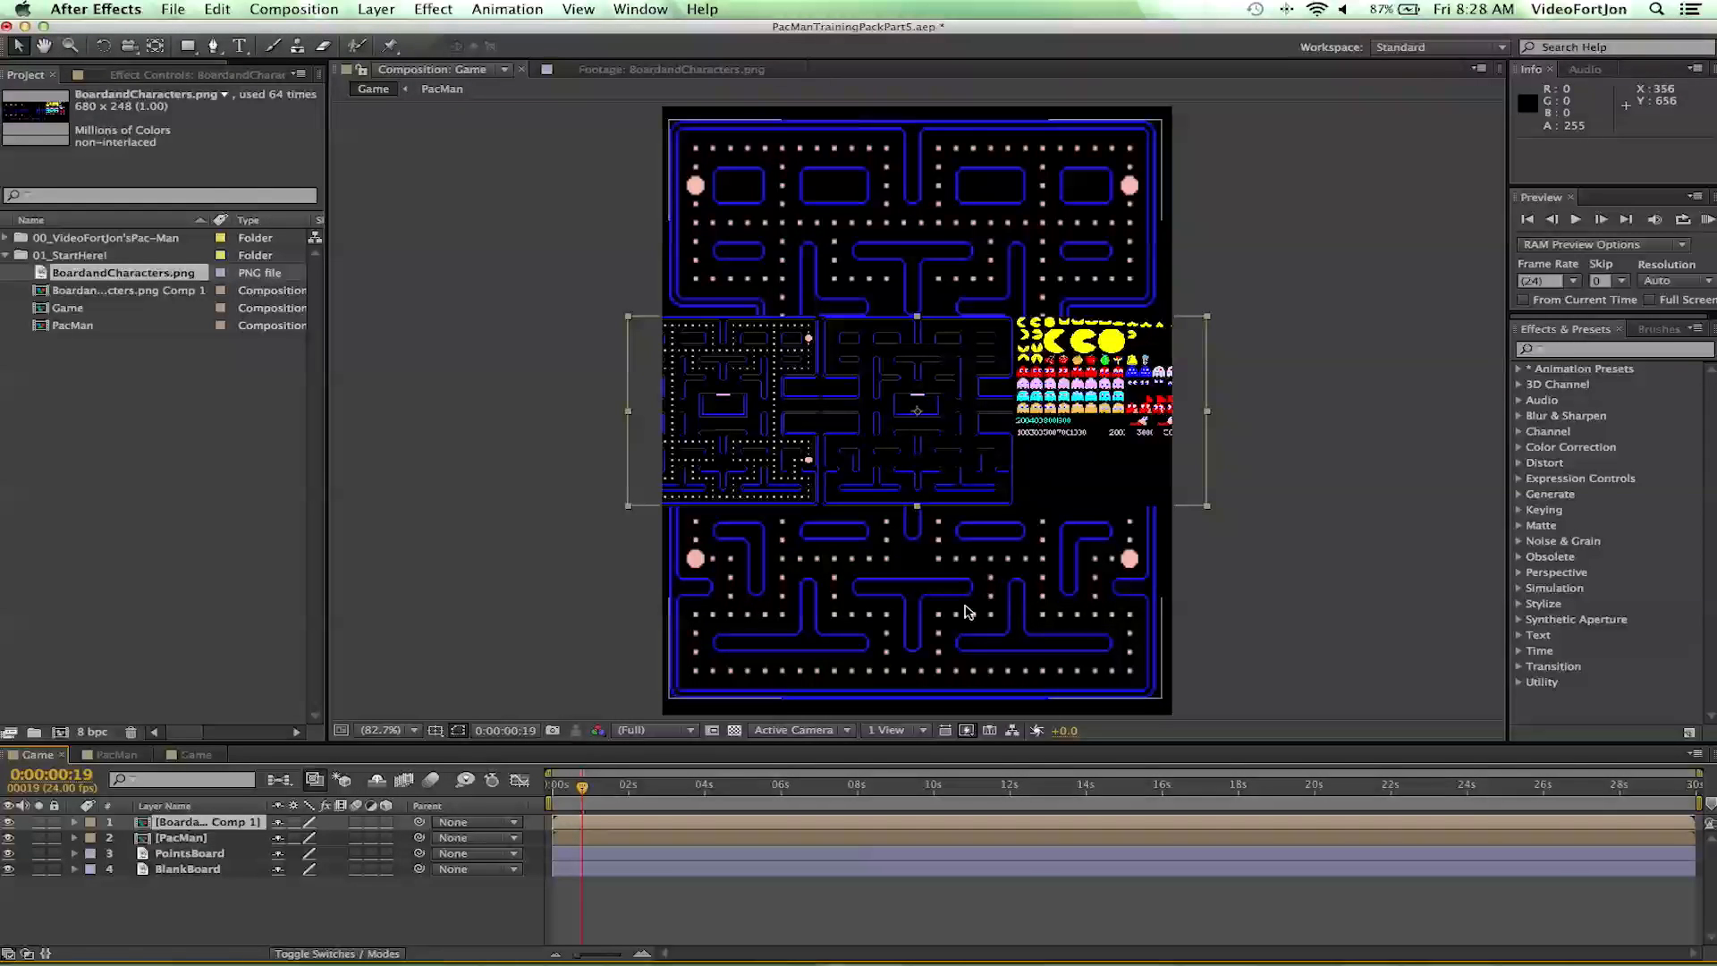
- Check the contents of the new precomp, return to the Game composition and rename its layer Blinky
double_click(138, 828)
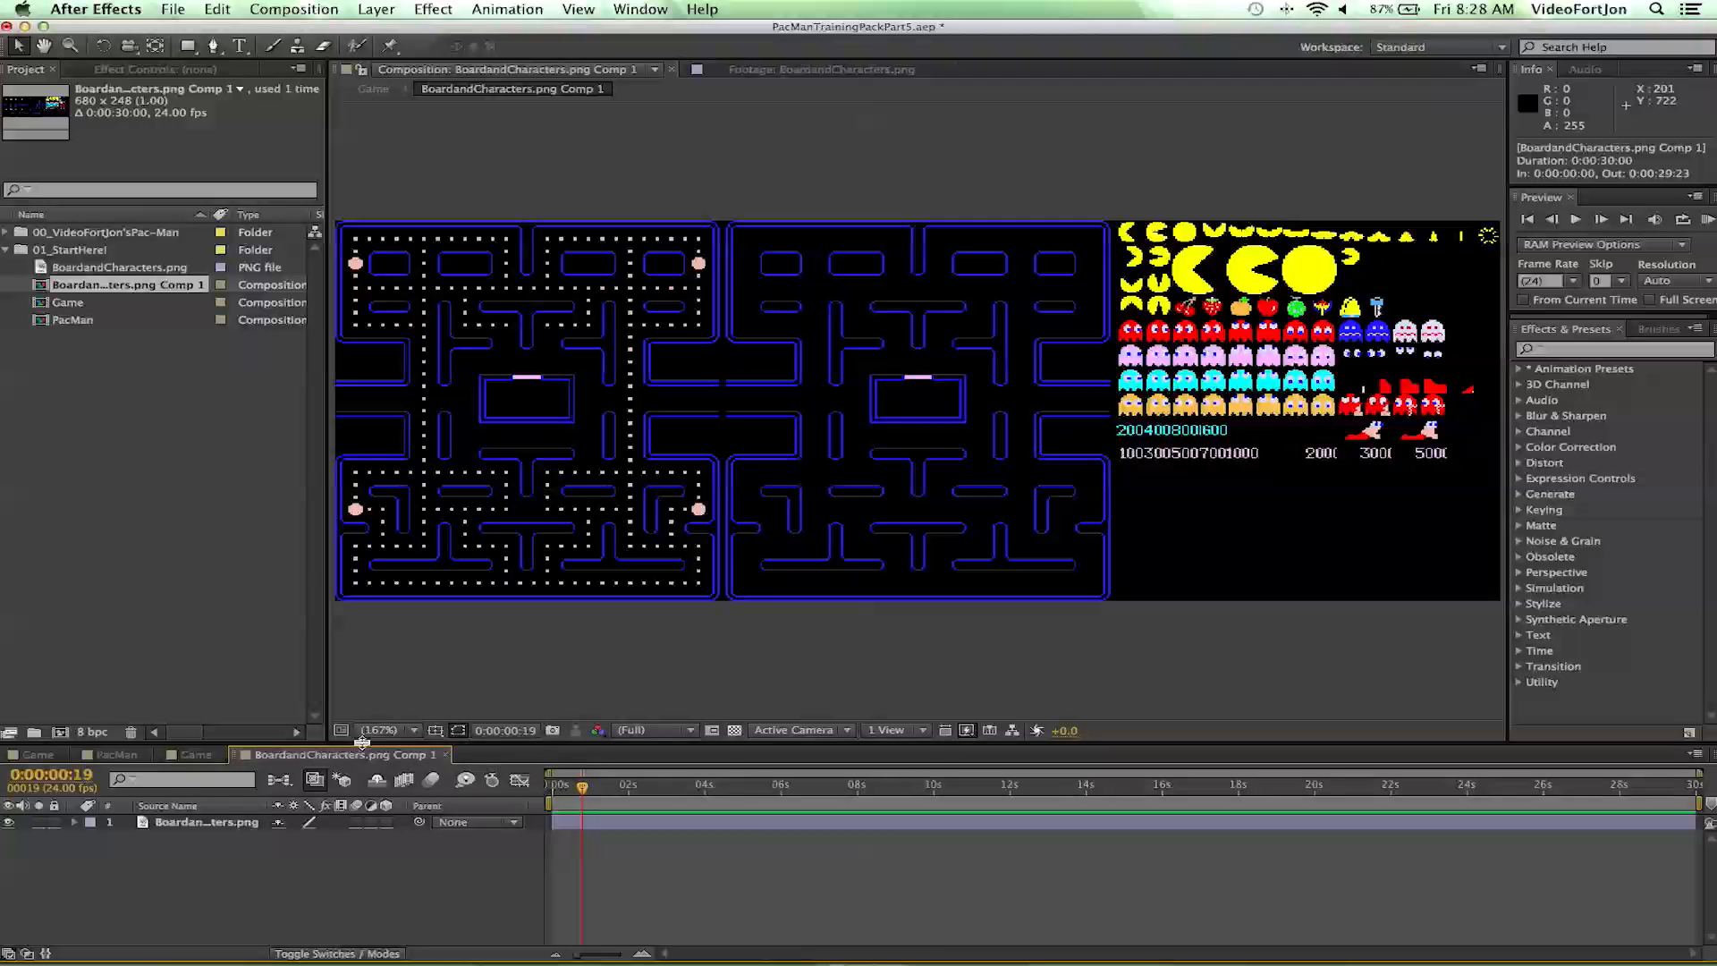
left_click(19, 759)
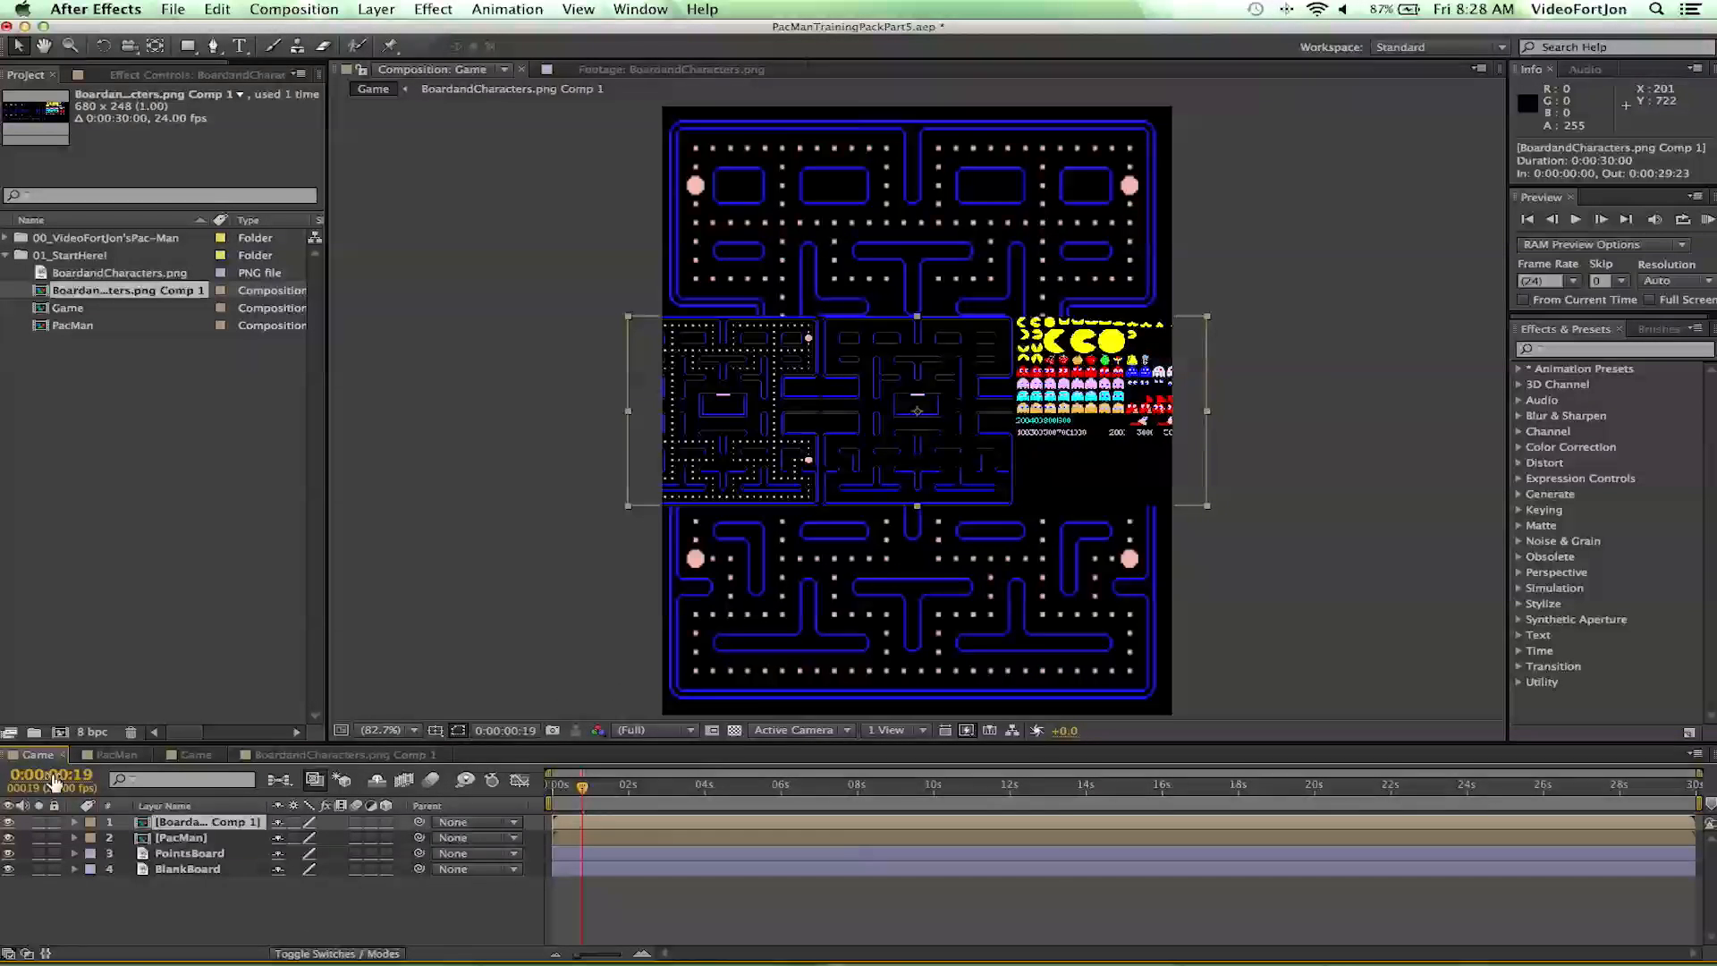
key("Return")
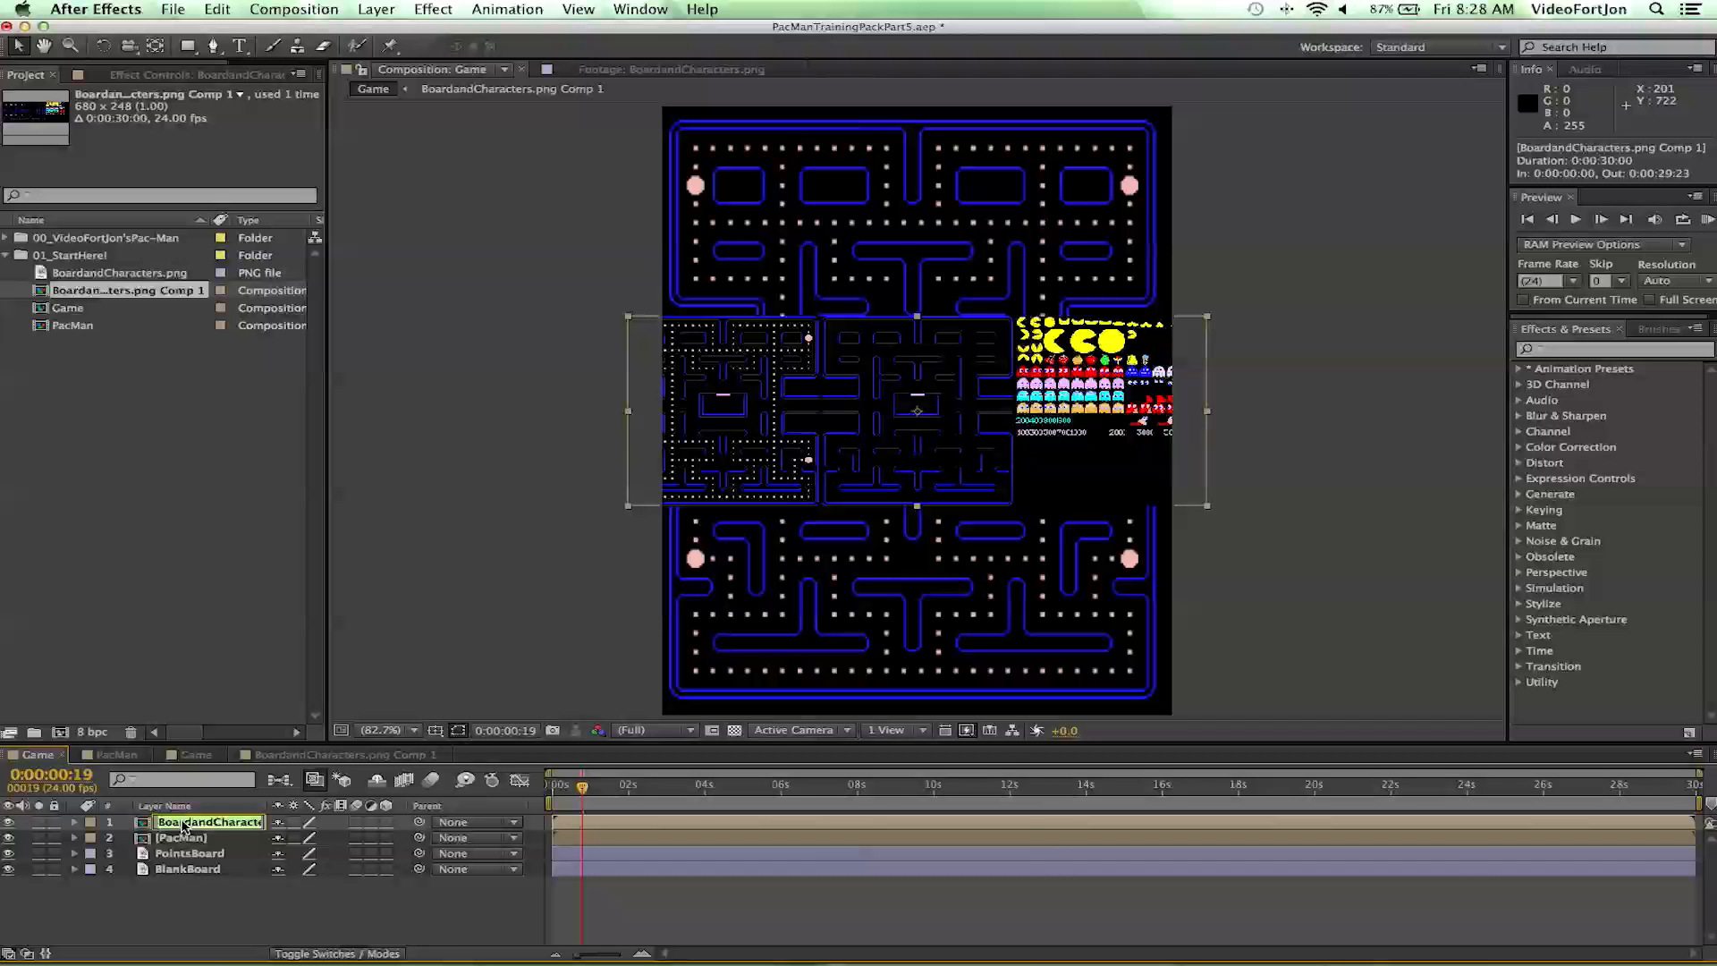
type("Blinky")
key("Return")
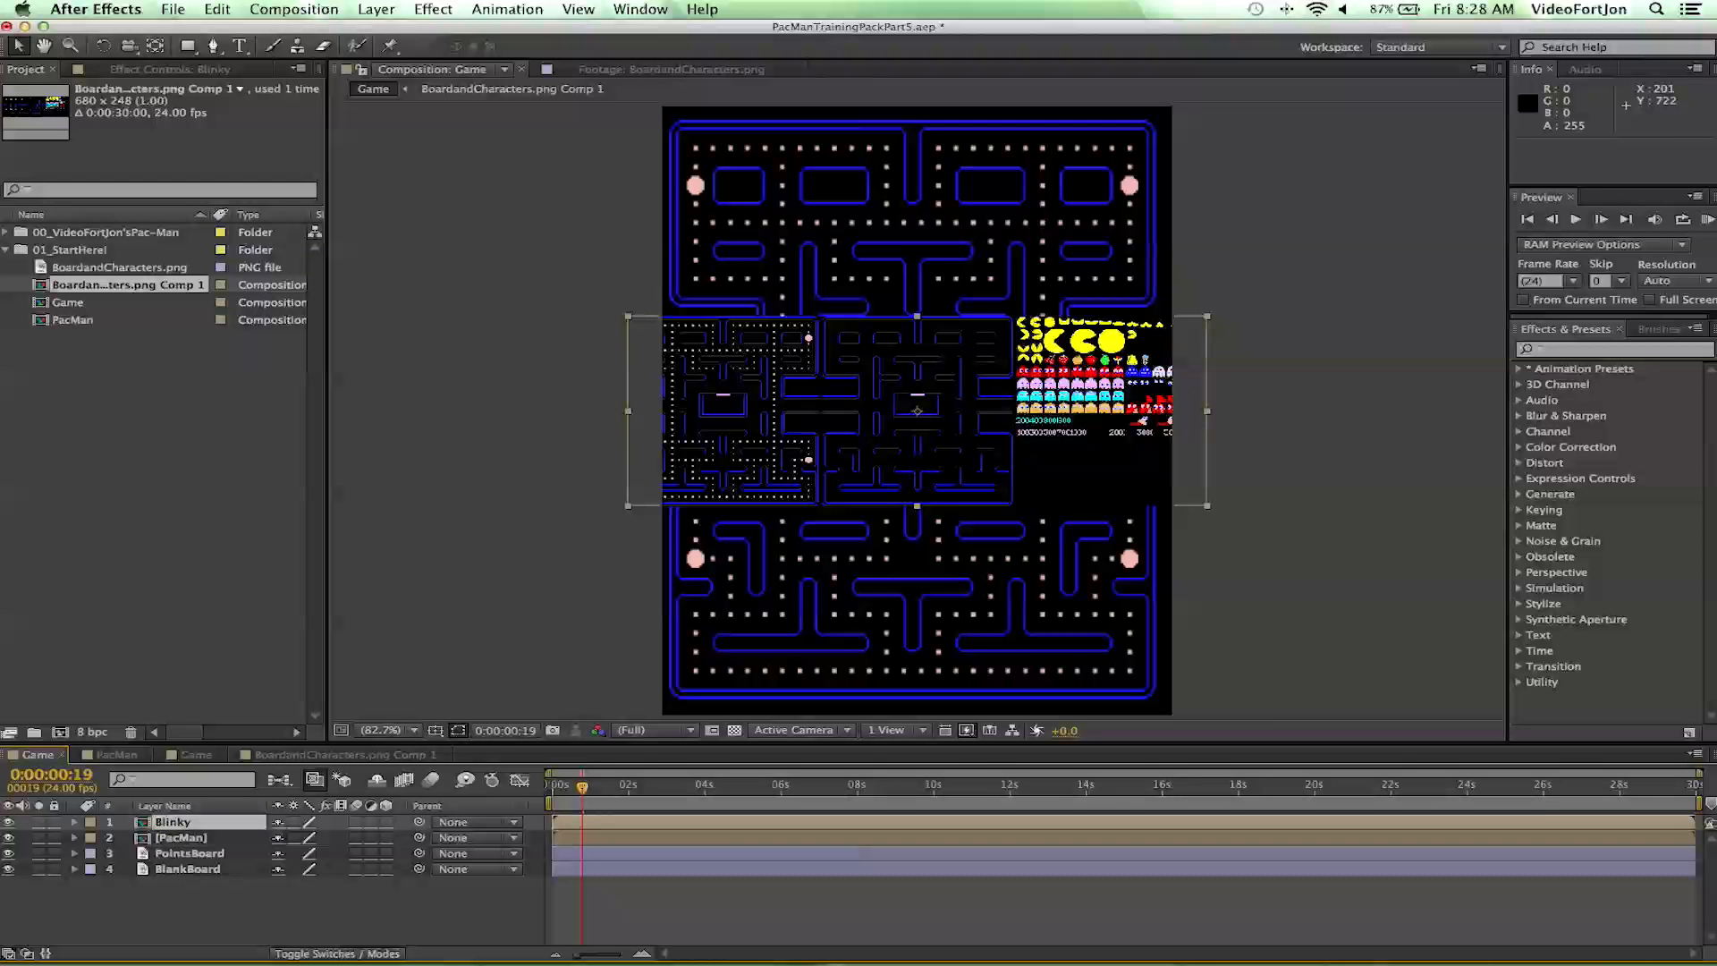
- Inside the Blinky precomp, draw a rectangular mask about 16 px square around the first red ghost on the sprite sheet layer
double_click(141, 824)
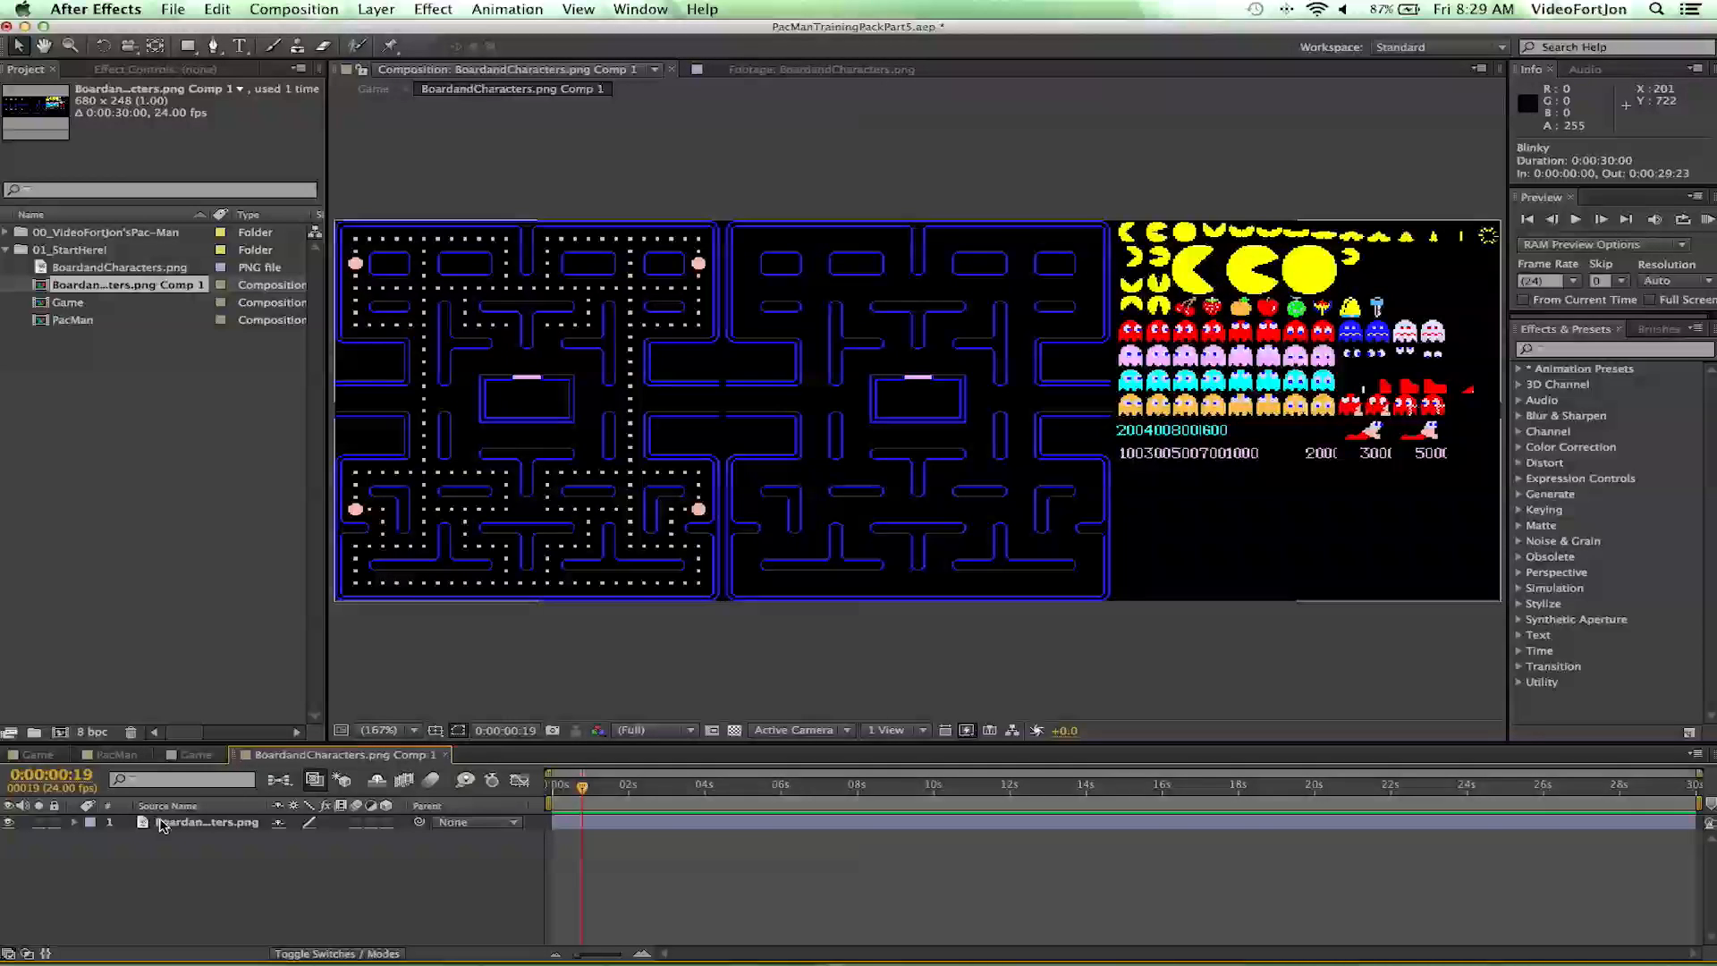
left_click(198, 826)
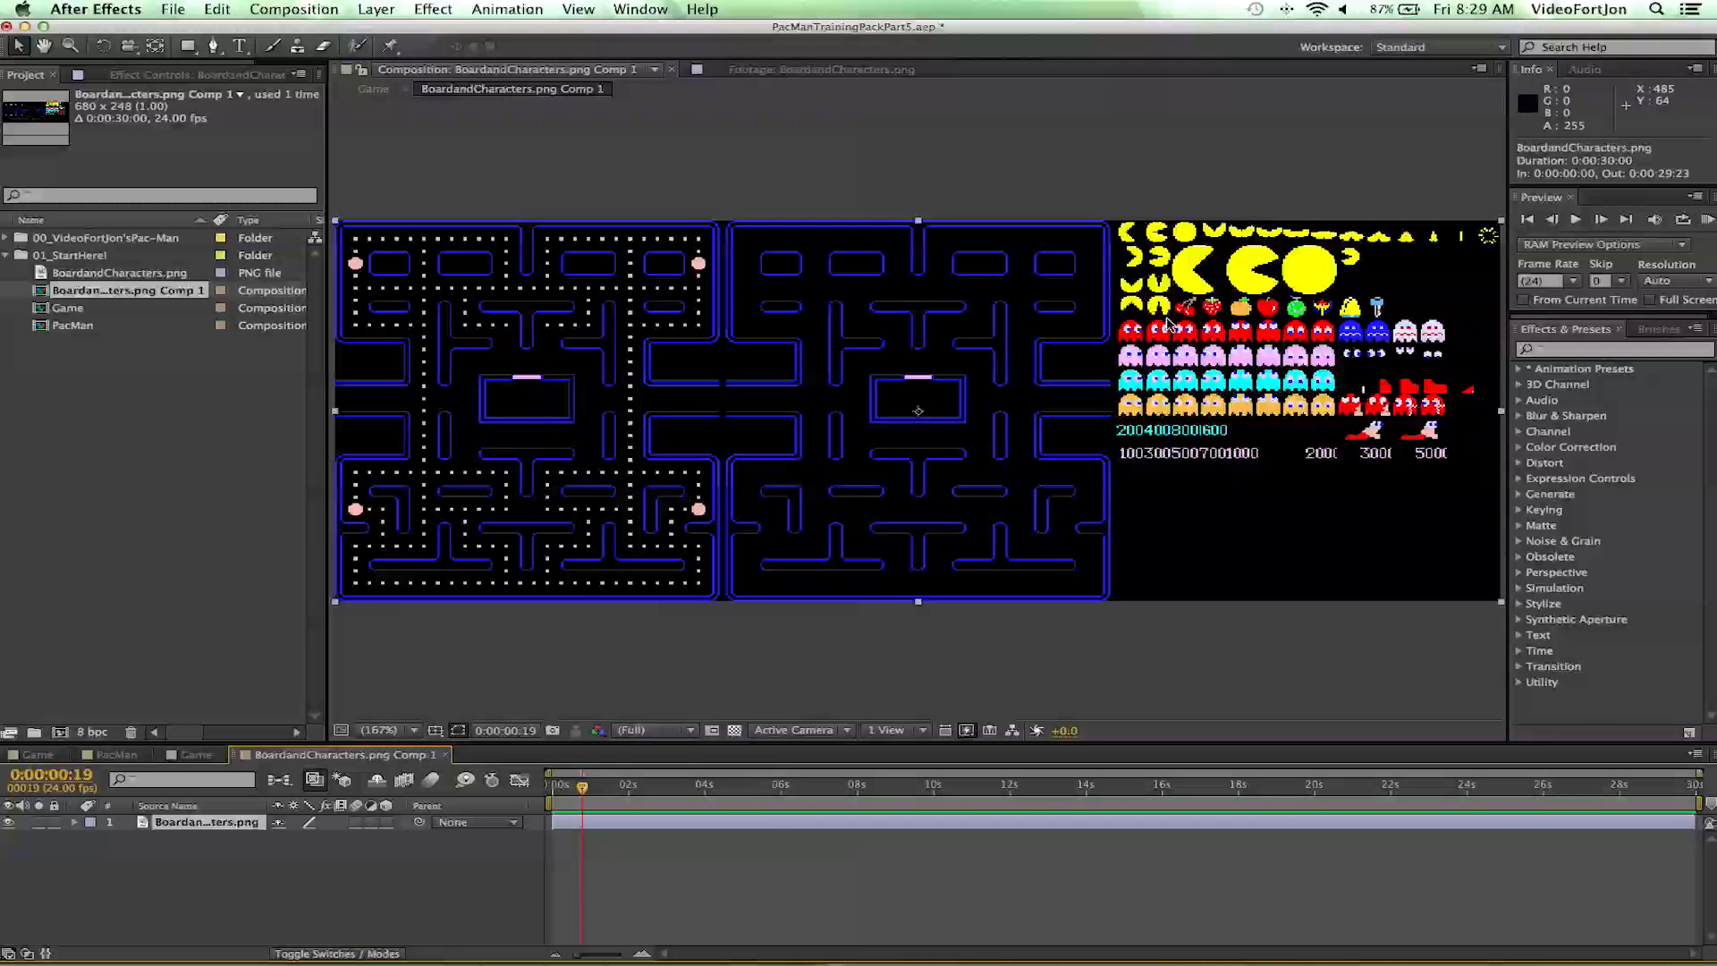
key("period")
key("period")
key("period")
key("period")
key("h")
left_click_drag(1132, 336, 448, 391)
left_click_drag(1142, 261, 613, 414)
left_click_drag(944, 394, 805, 448)
key("v")
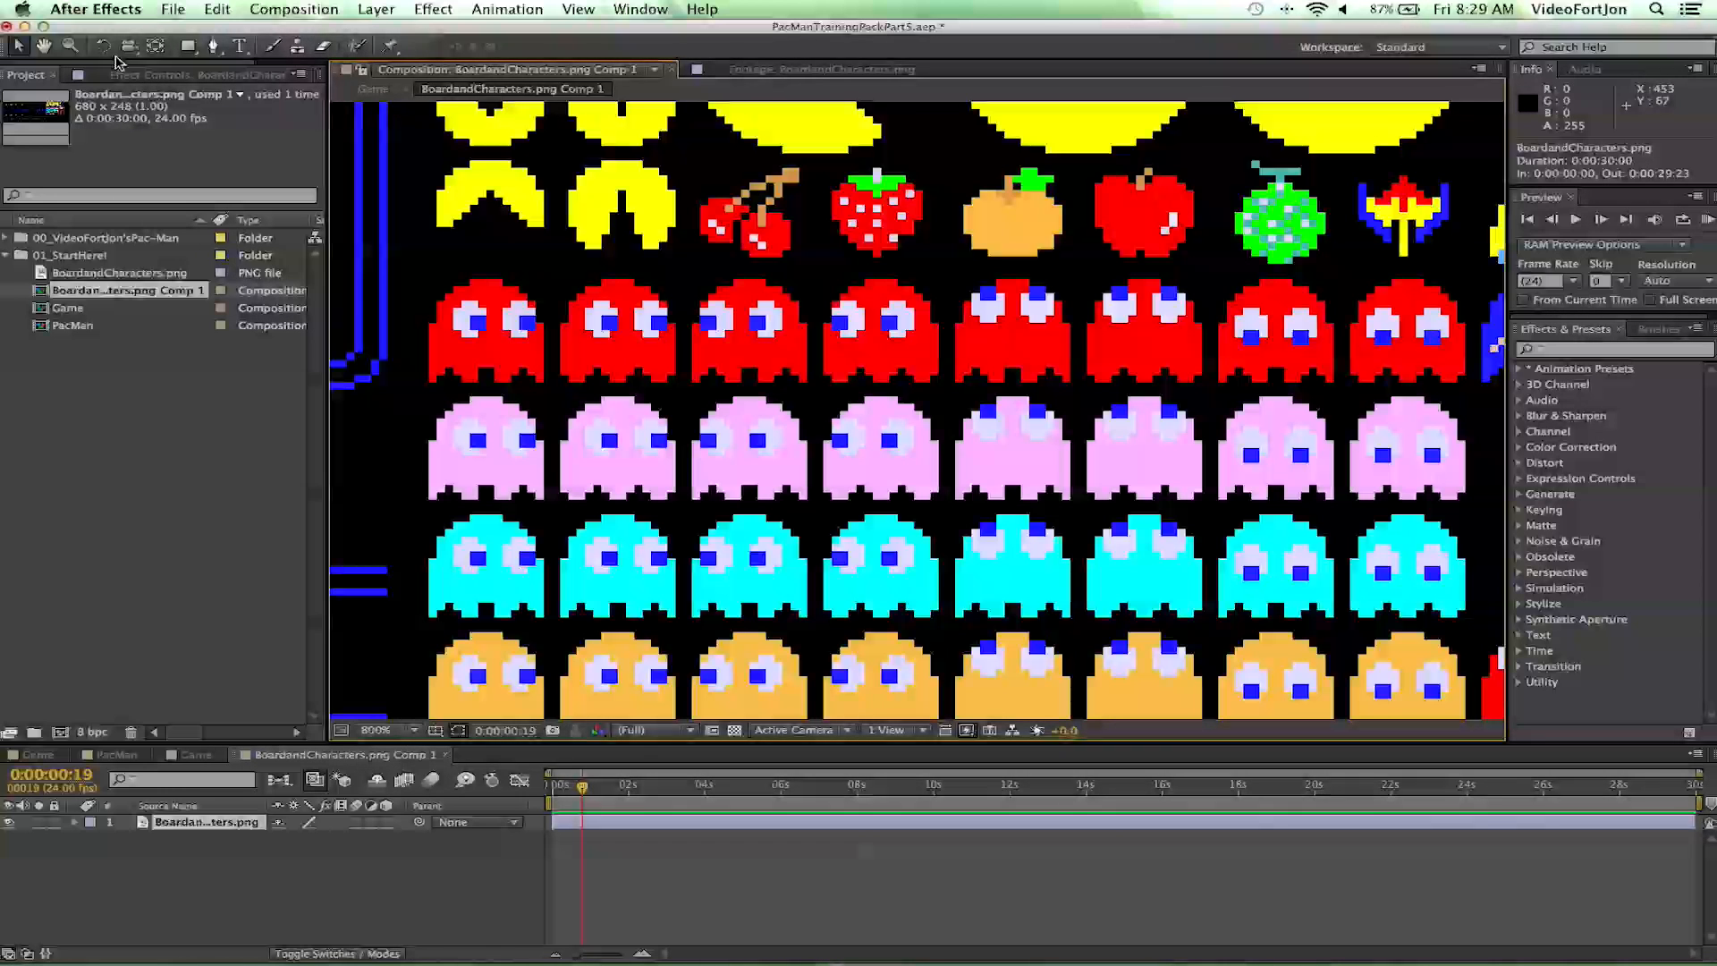
left_click(191, 47)
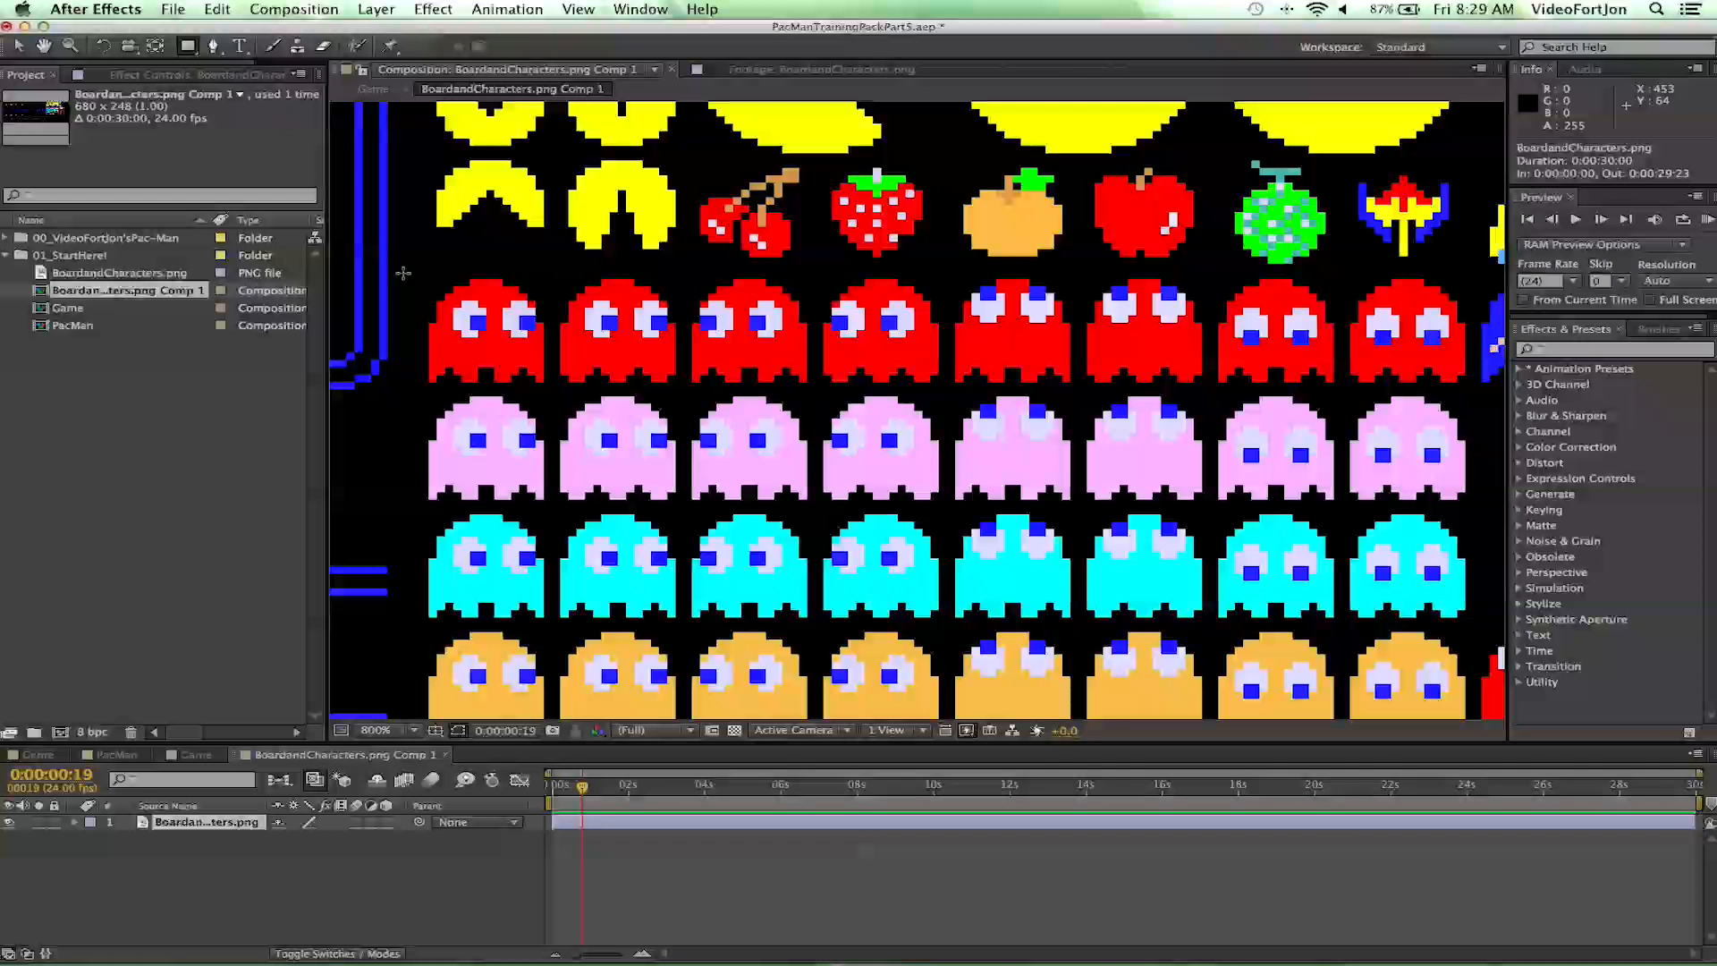
mouse_move(411, 271)
left_mouse_down()
mouse_move(566, 385)
mouse_move(545, 393)
left_mouse_up()
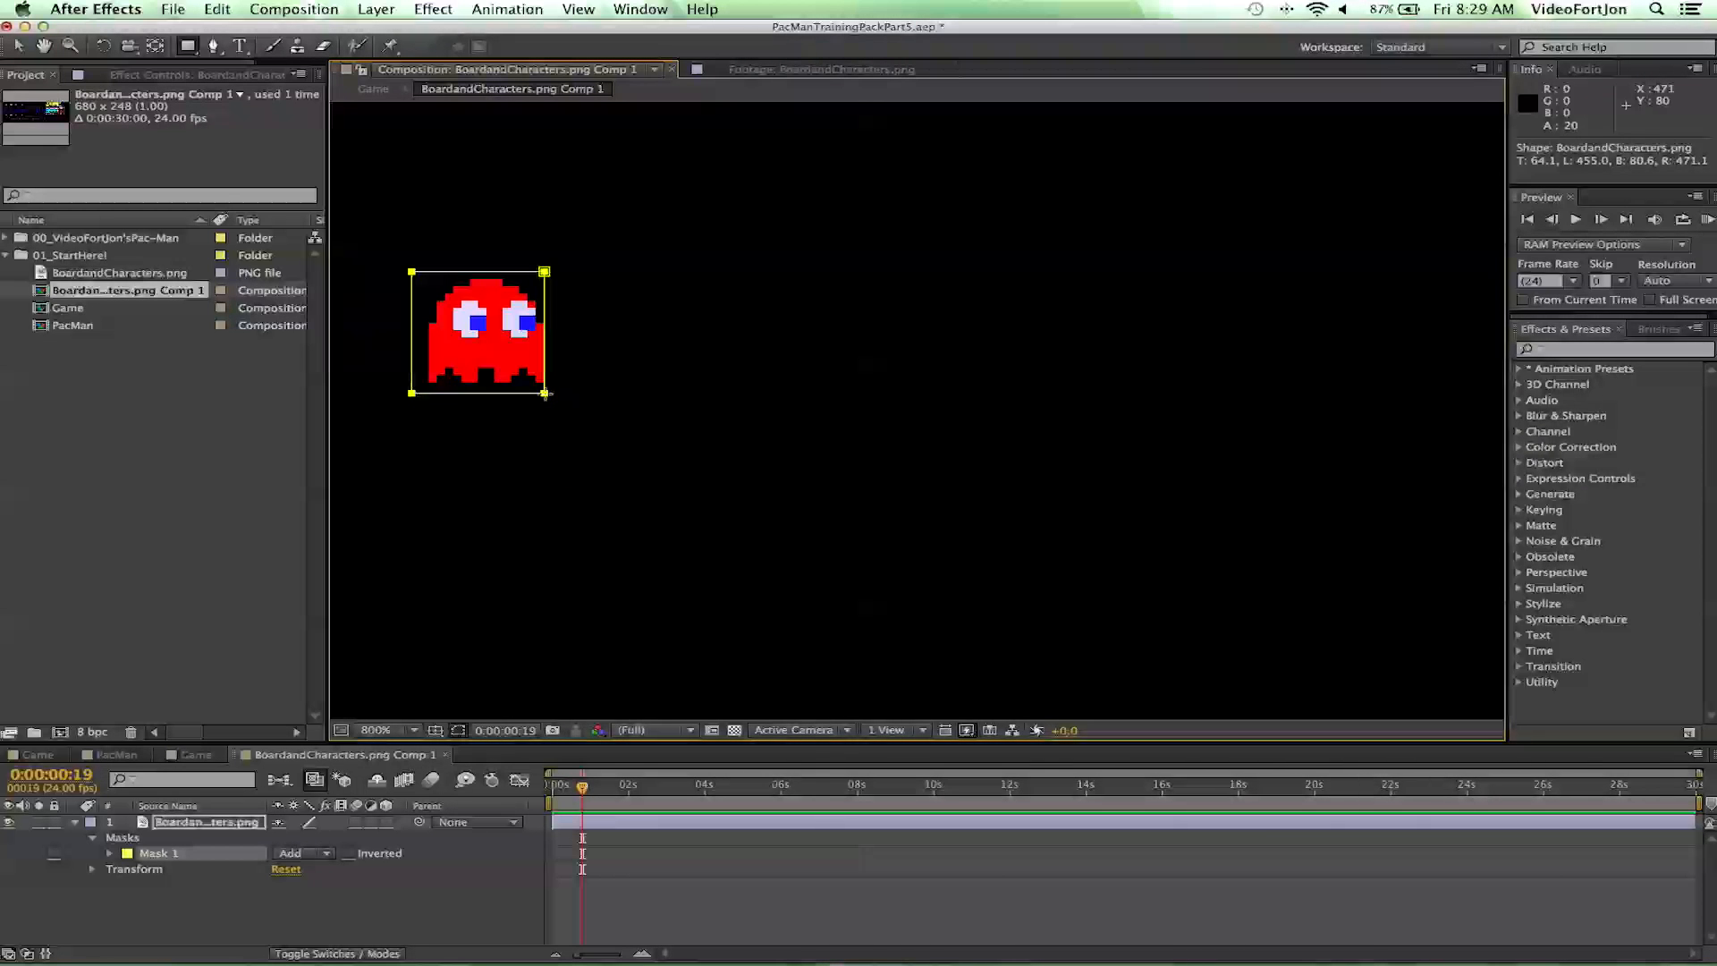
- Move the left edge of the red ghost's mask inward so it sits just outside the sprite
left_click(146, 884)
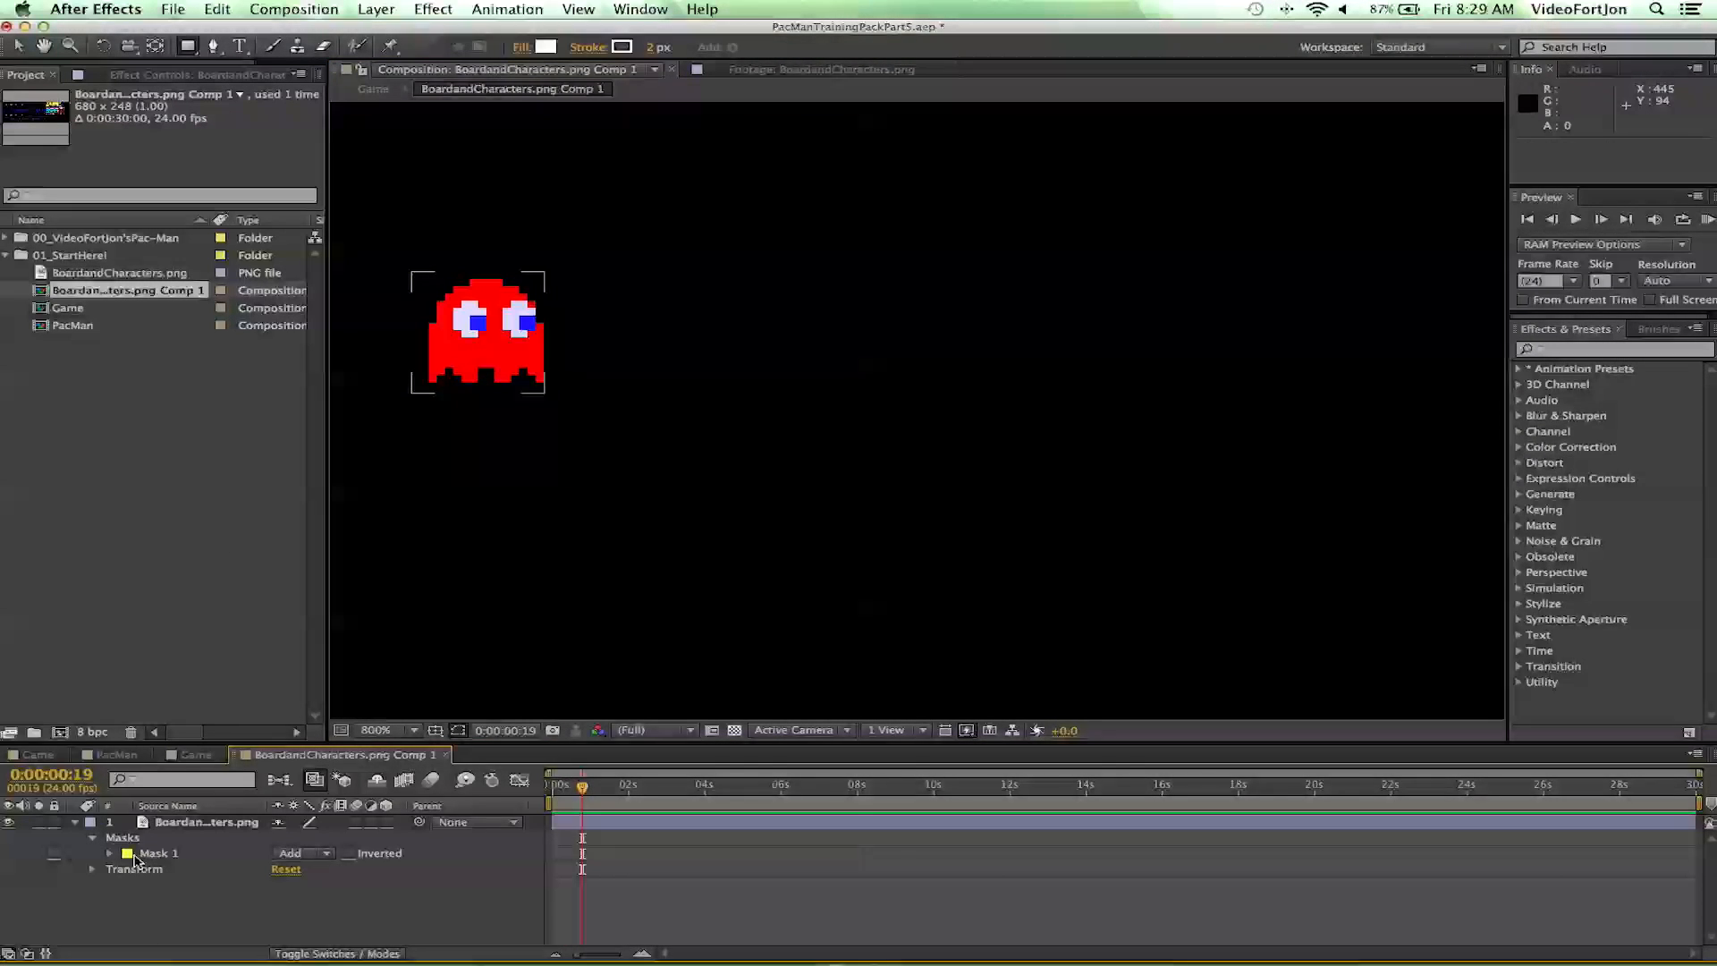
left_click(152, 821)
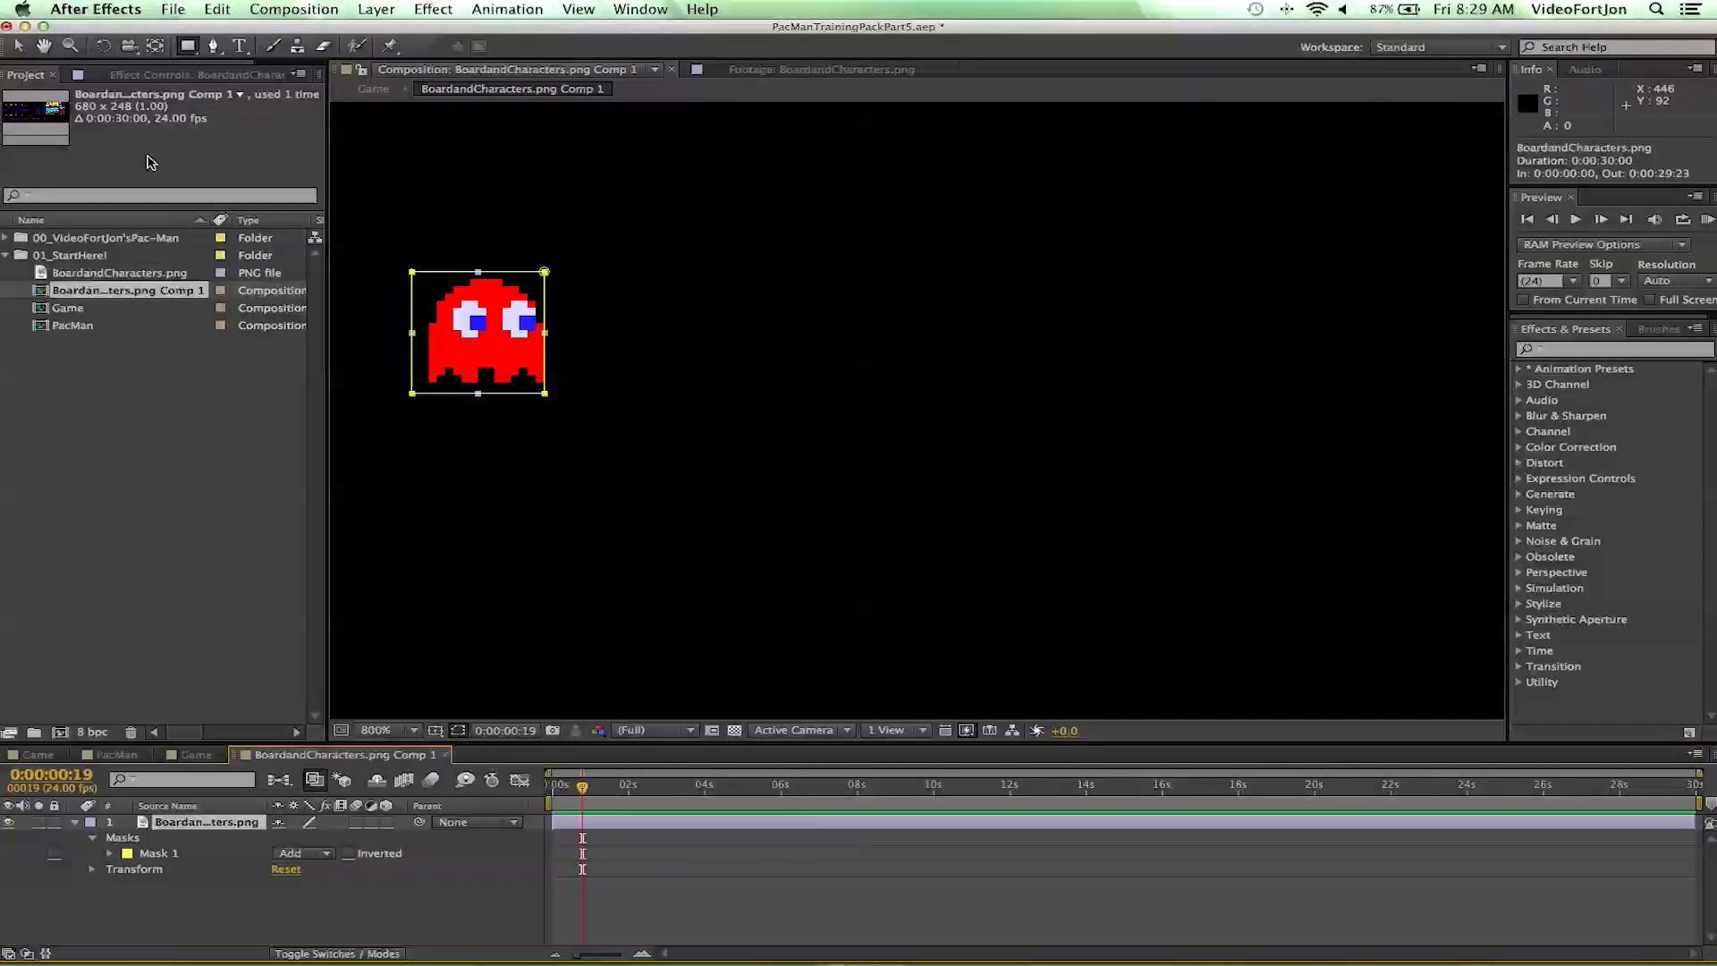
left_click(18, 46)
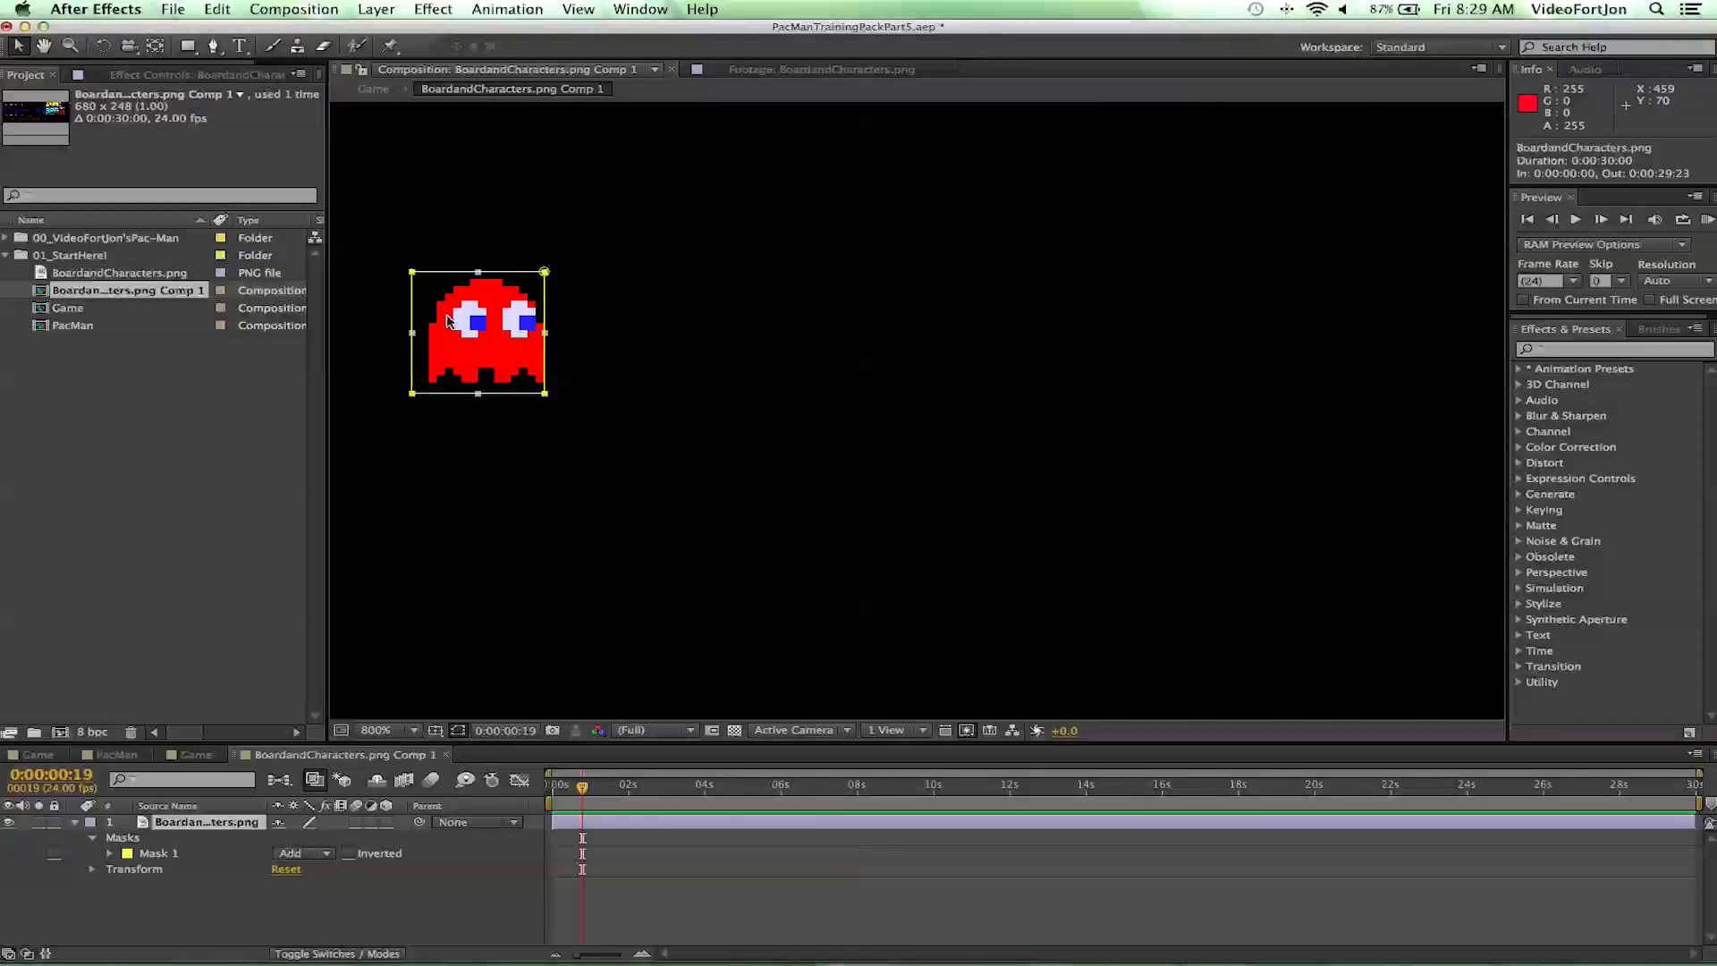
left_click_drag(413, 272, 428, 278)
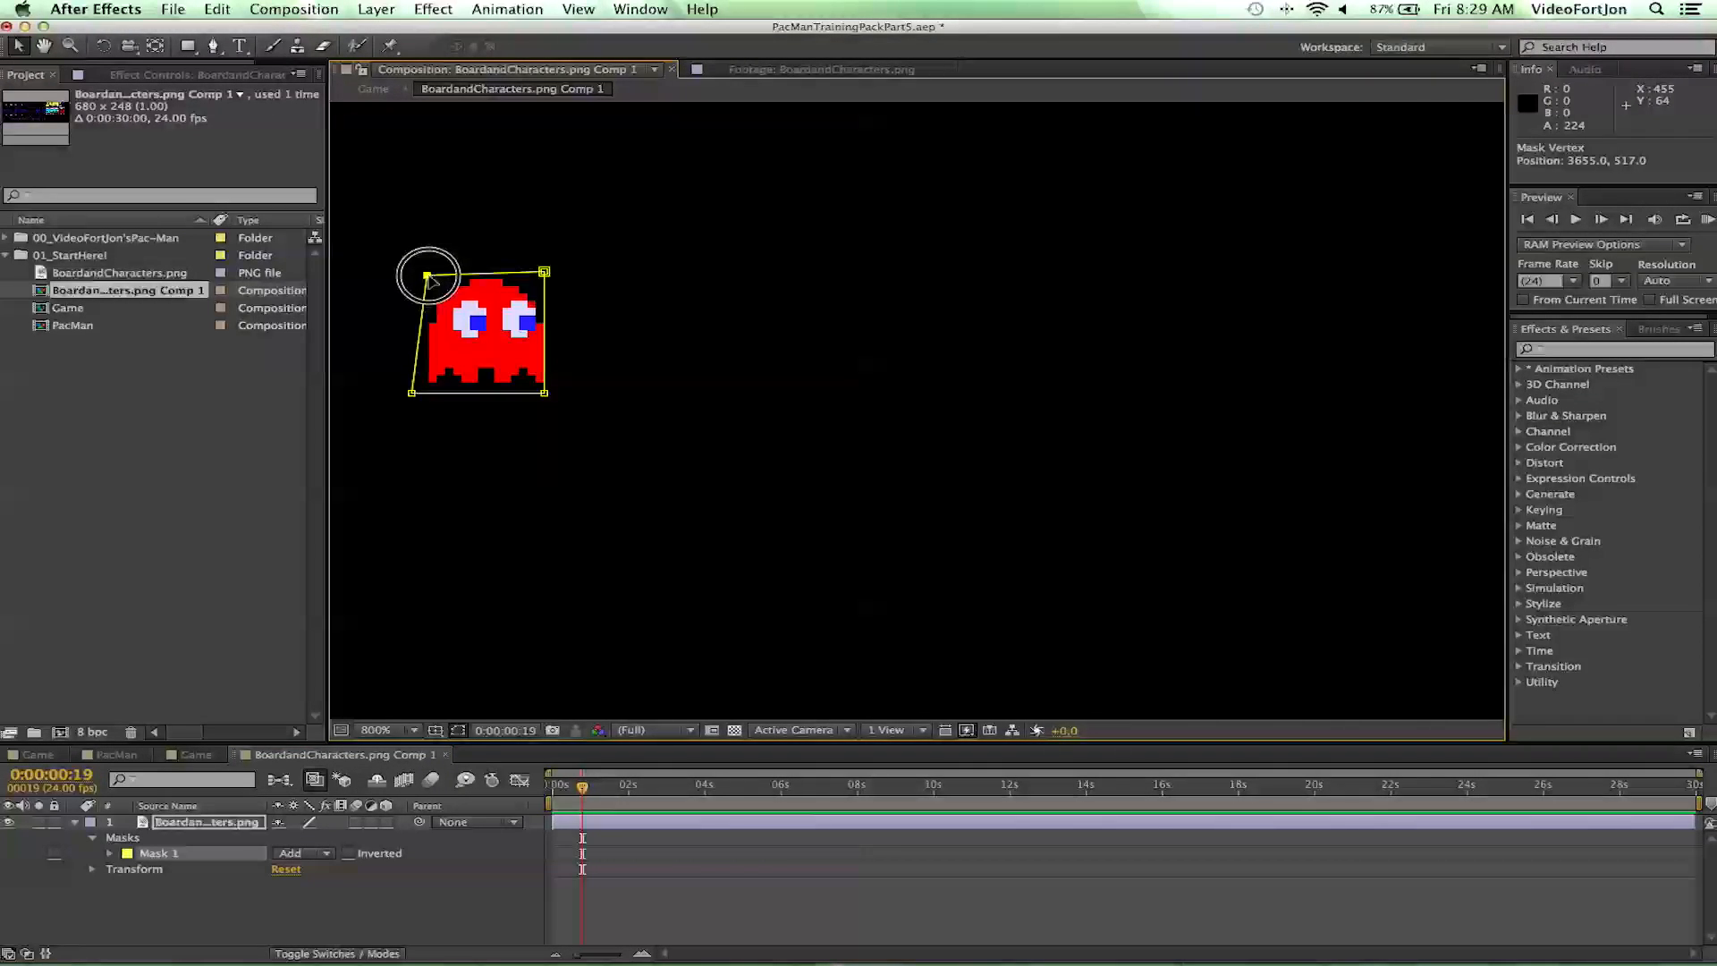
key("super+z")
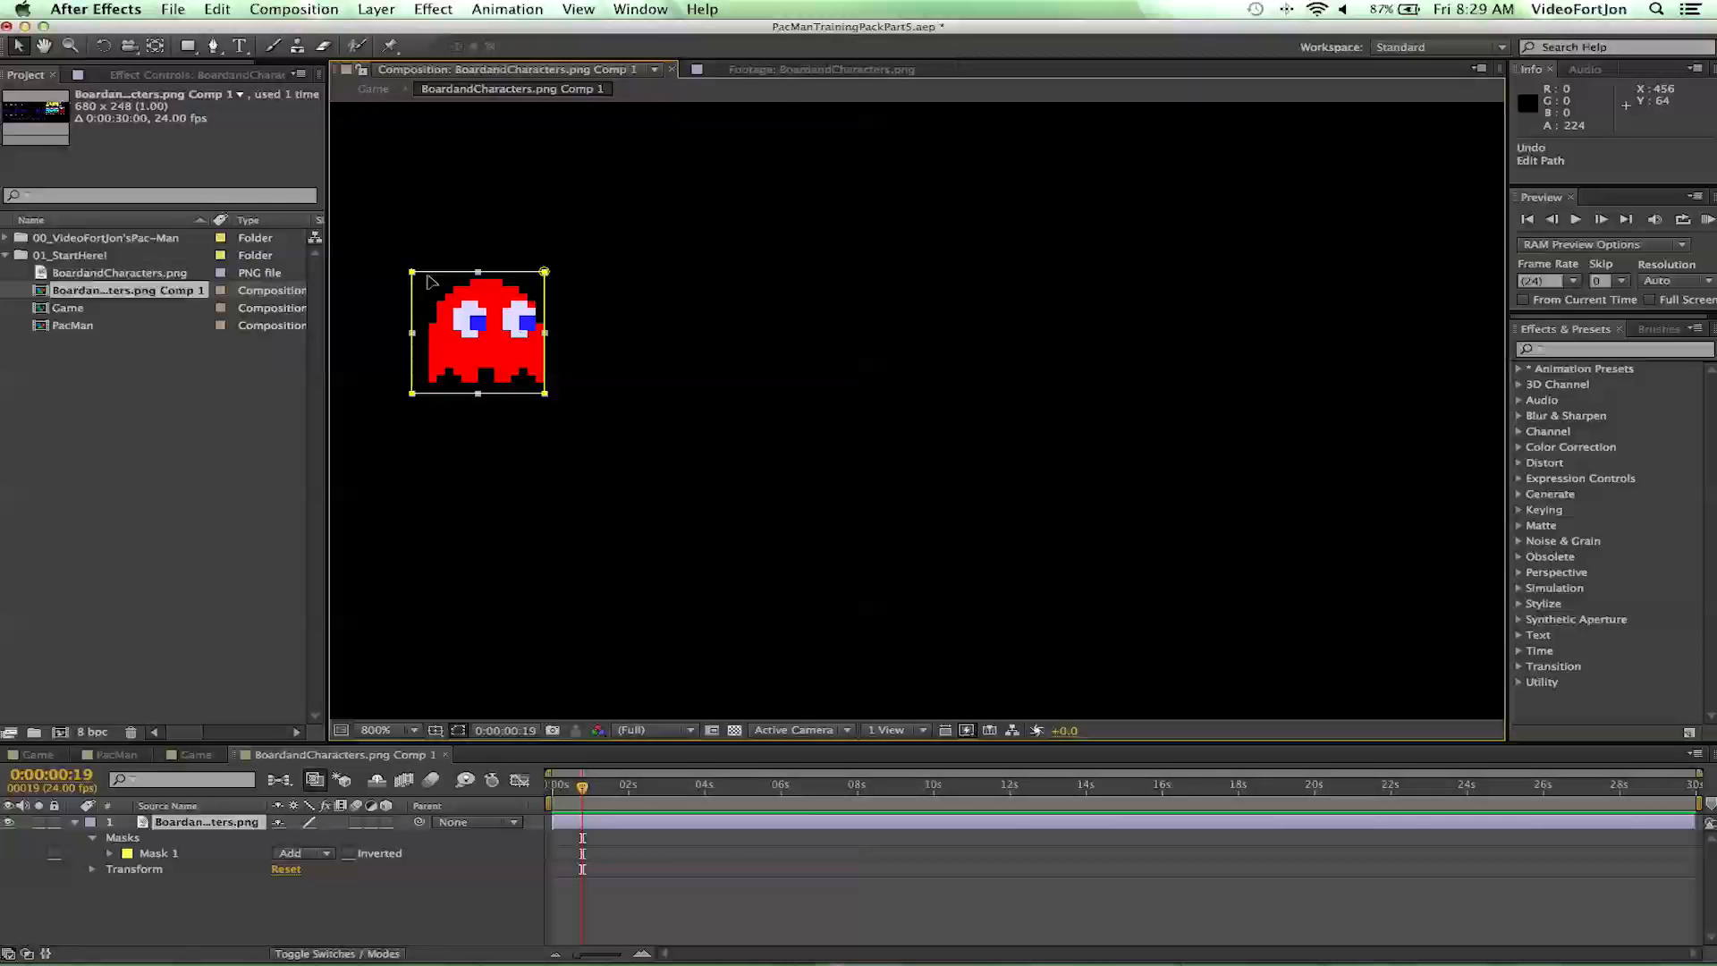
left_click(417, 277)
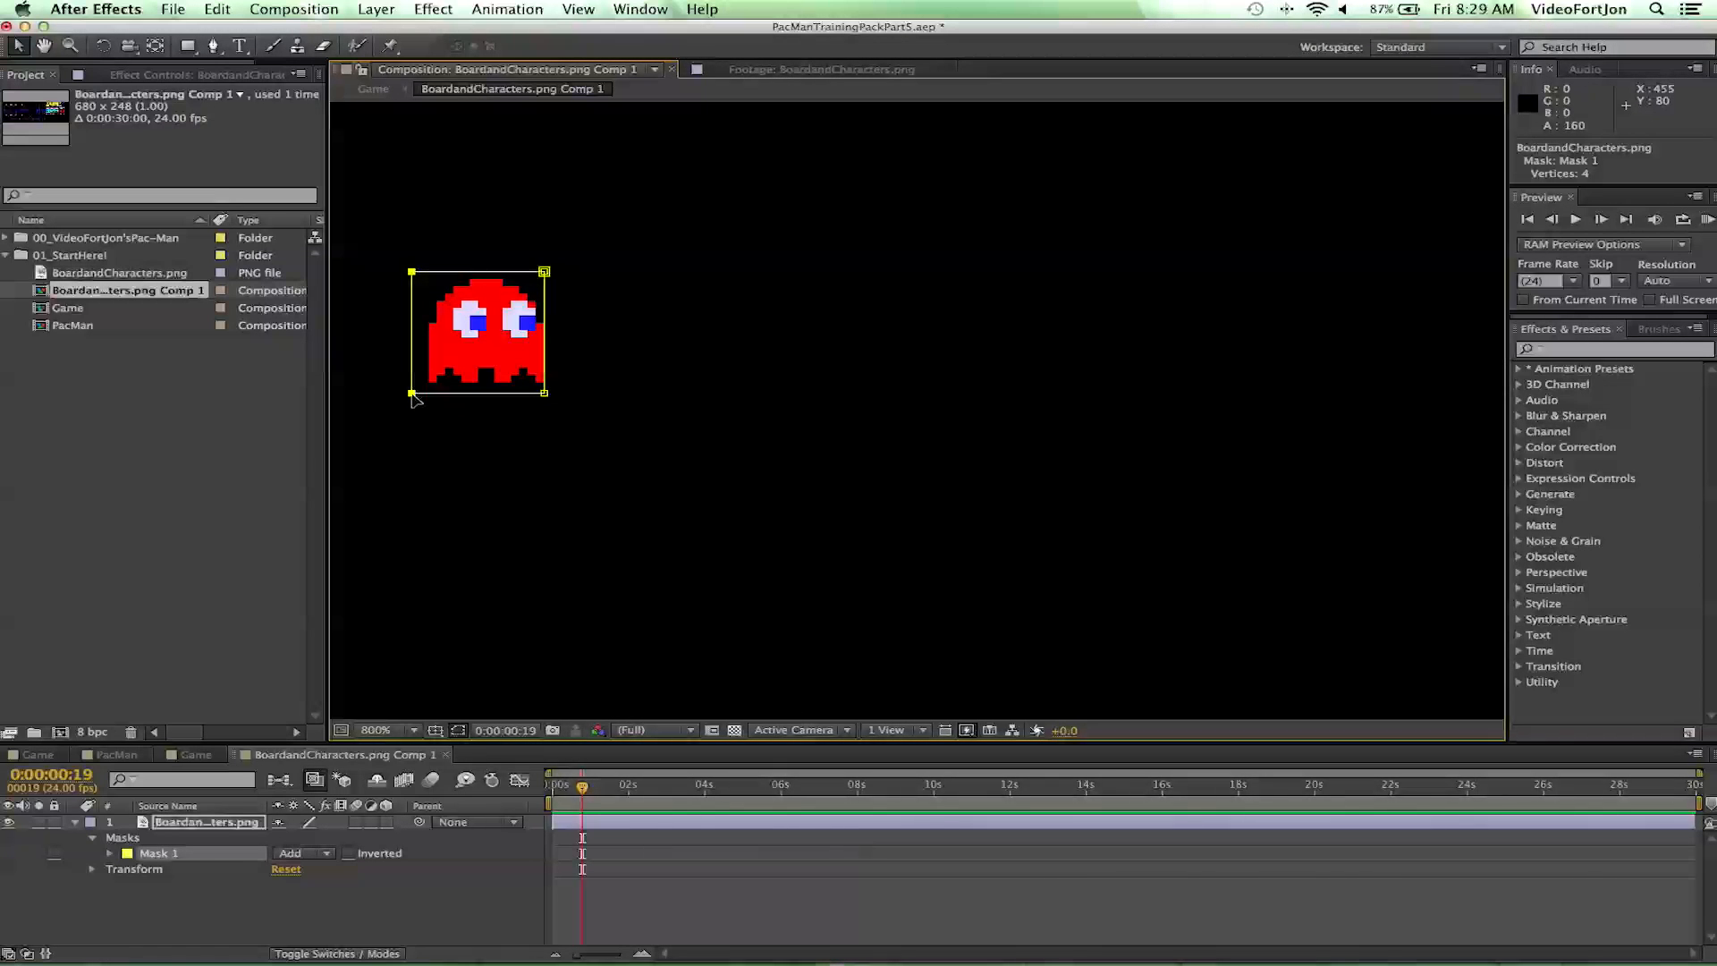
key("Right")
key("Right")
key("Right")
key("Right")
key("Right")
key("Right")
key("Right")
key("Right")
key("Right")
key("Right")
key("Right")
key("Right")
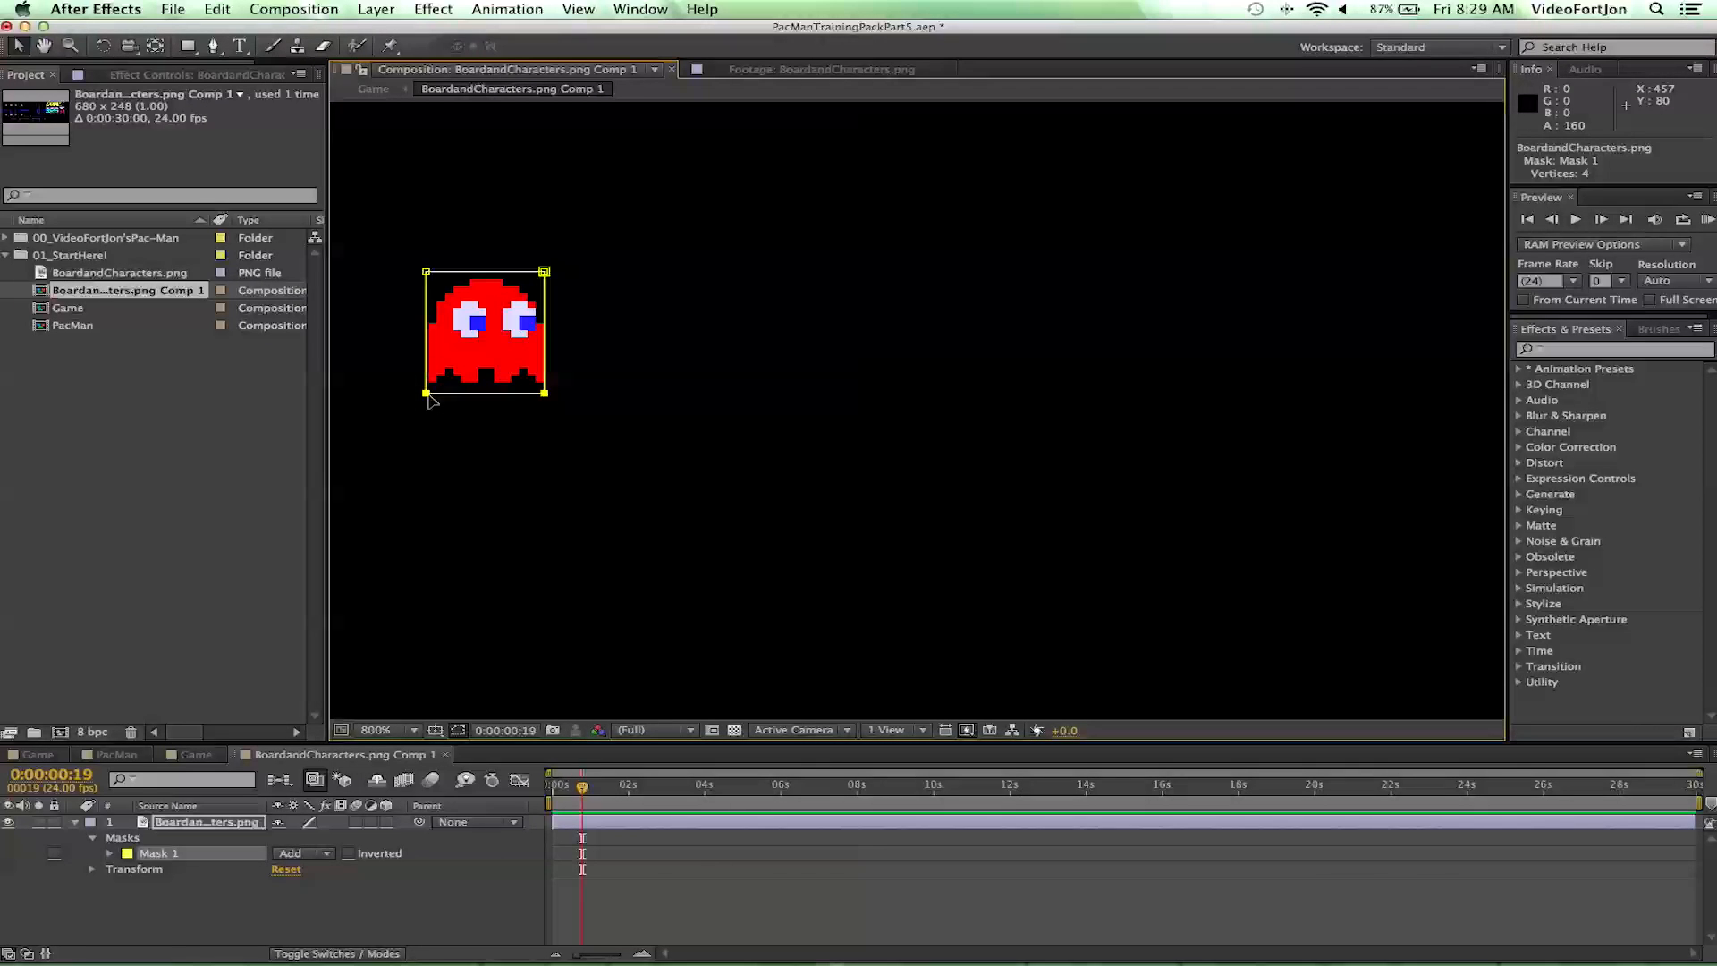
- Raise the bottom edge of the mask to fit just under the red ghost
key("Up")
key("Up")
key("Up")
key("Up")
key("Up")
key("Up")
- Move the right edge of the mask slightly outward to clear the red ghost's side
left_click(544, 272)
left_click(545, 388, "shift")
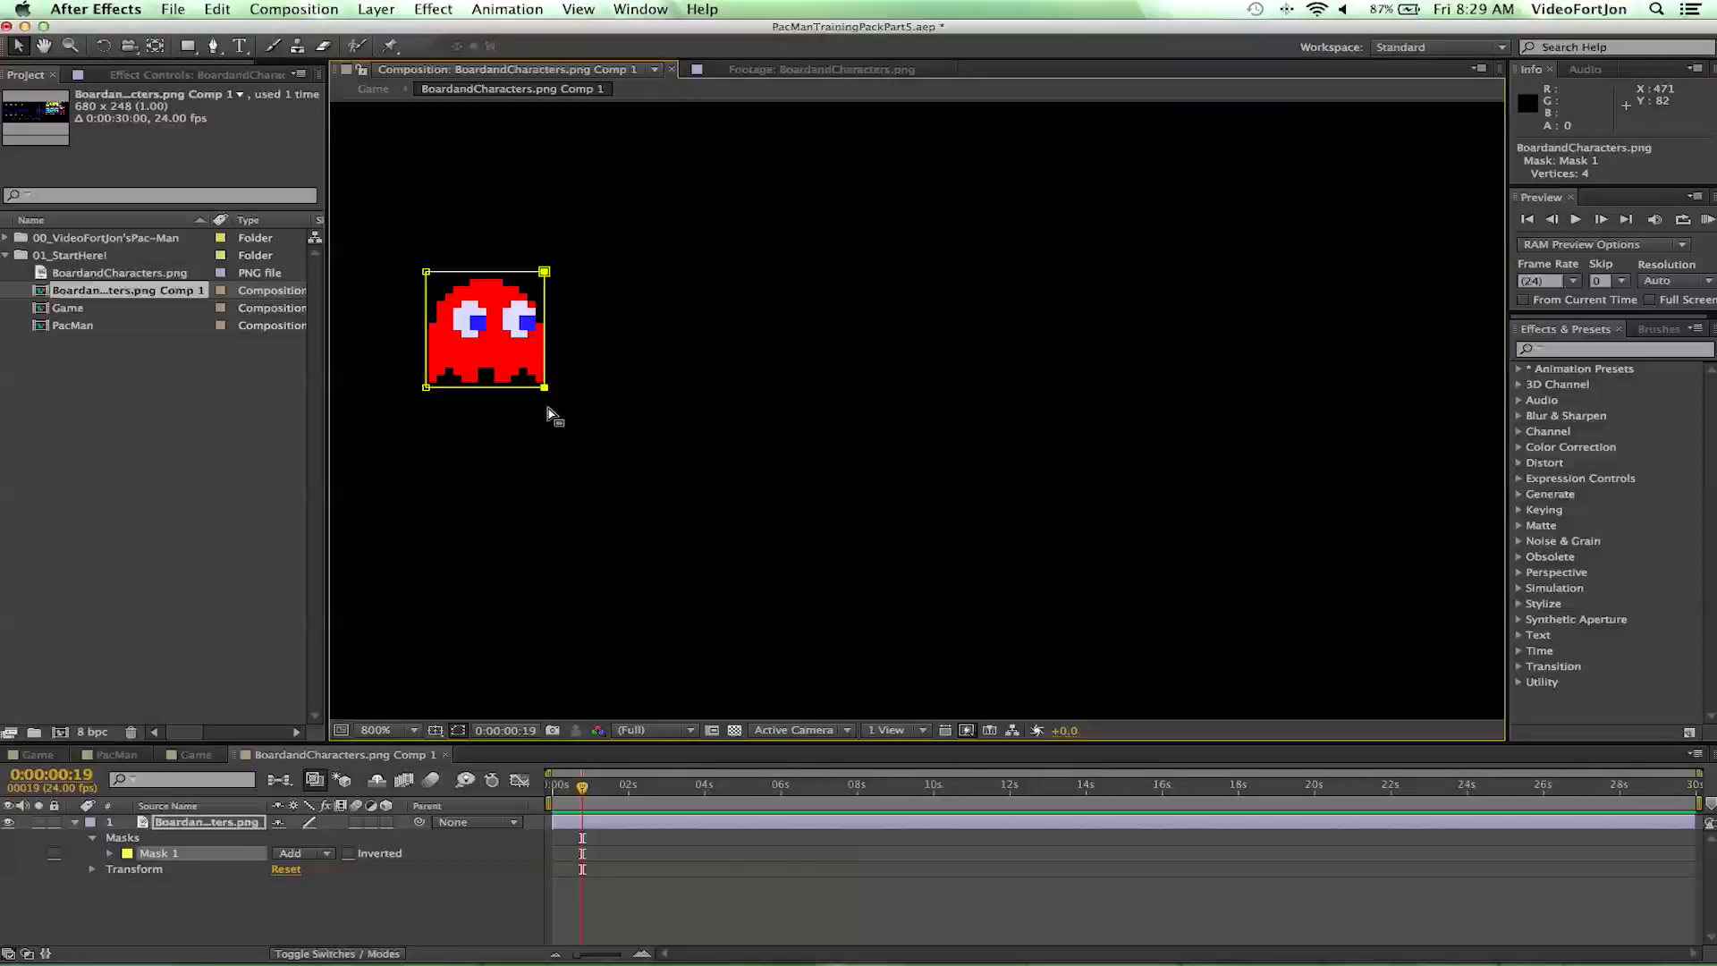
key("Right")
key("Right")
key("Right")
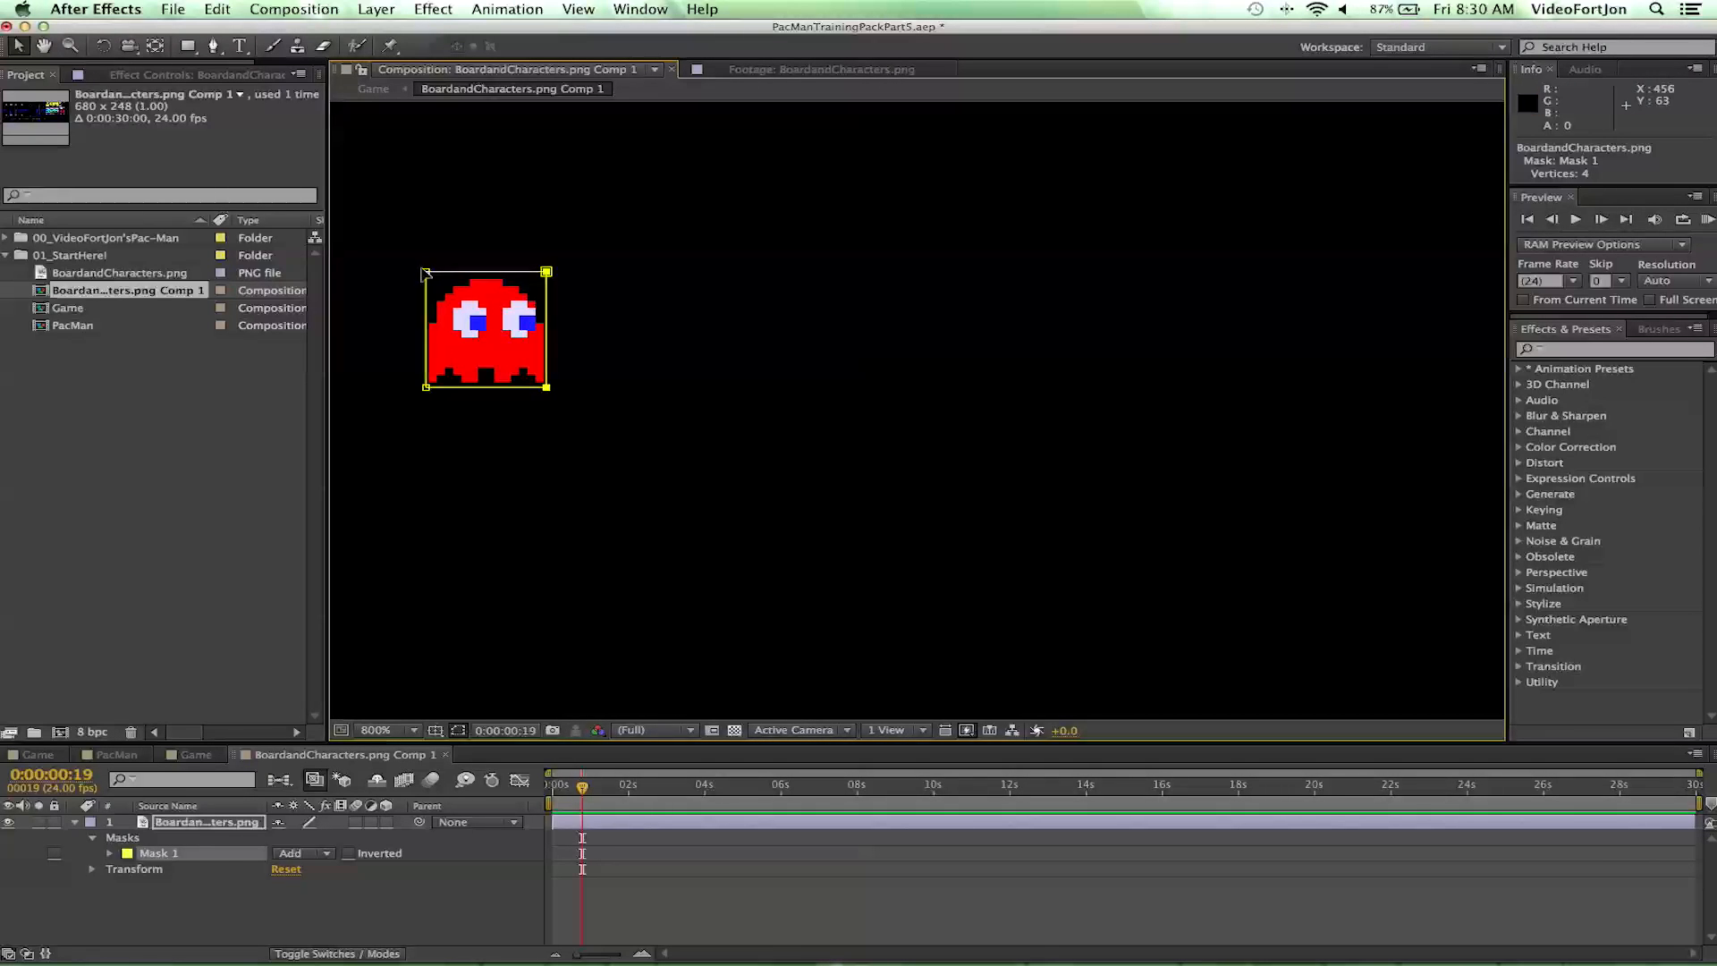
- Lower the top edge of the mask to fit just above the red ghost's head
left_click(547, 273, "shift")
key("Down")
key("Down")
key("Down")
key("Down")
key("Down")
key("Down")
- Rename the masked ghost layer R4
left_click(180, 822)
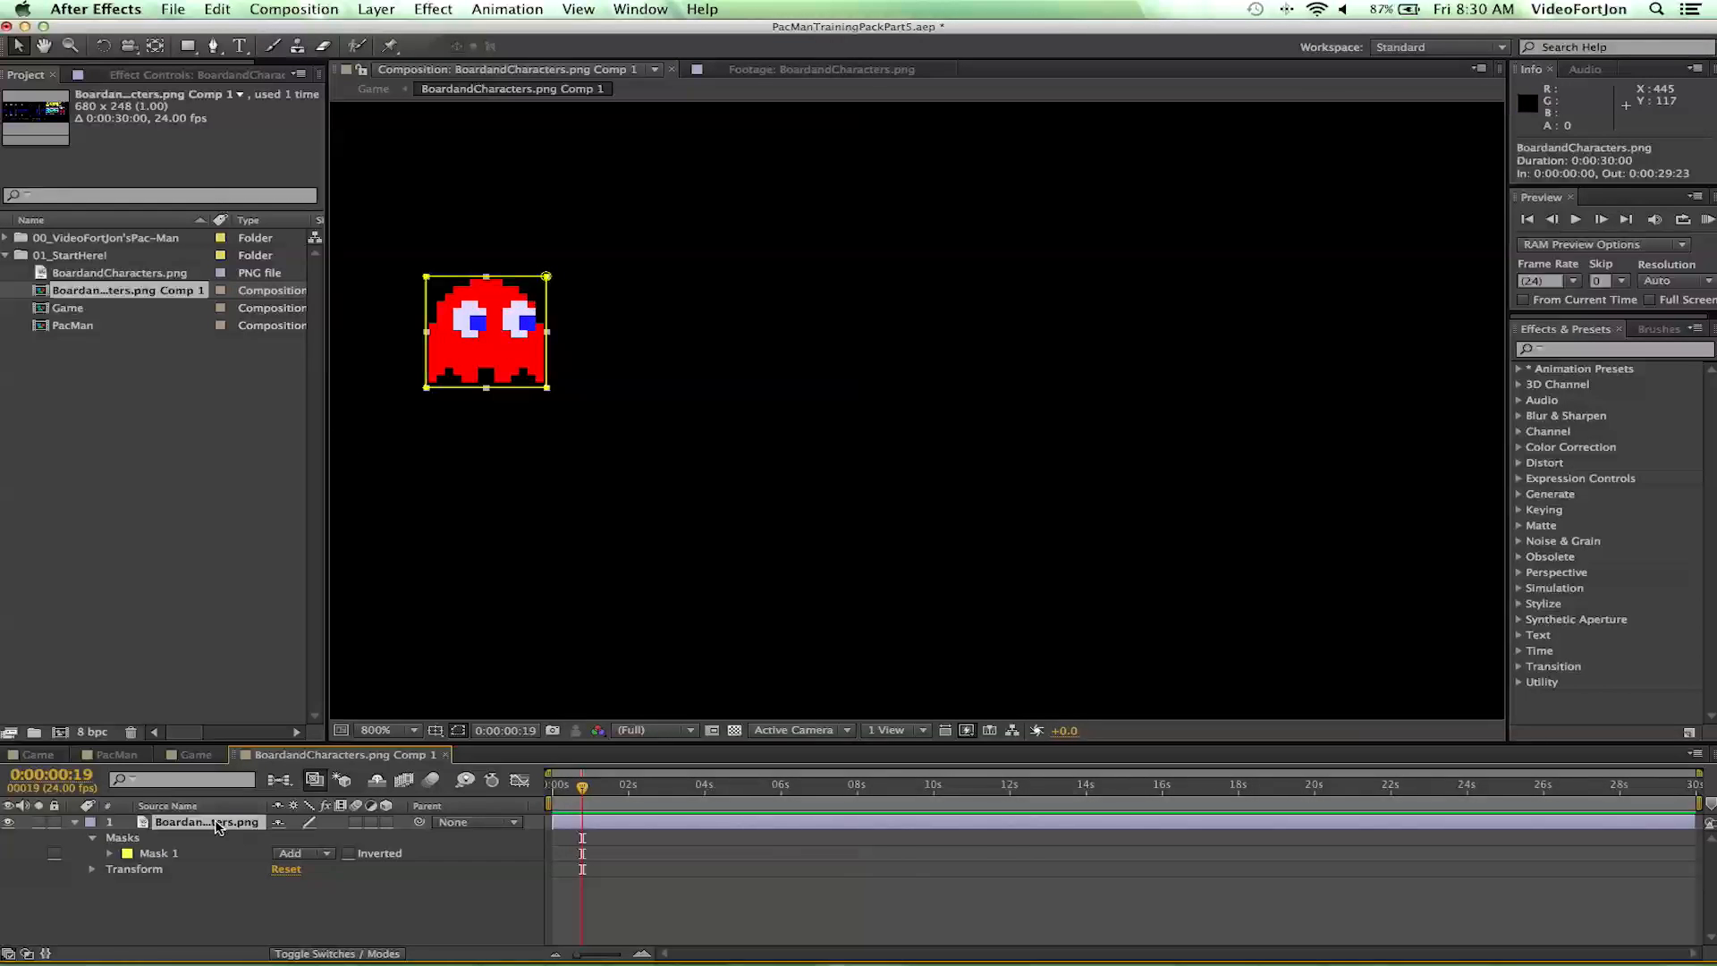
key("Return")
type("R4")
key("Return")
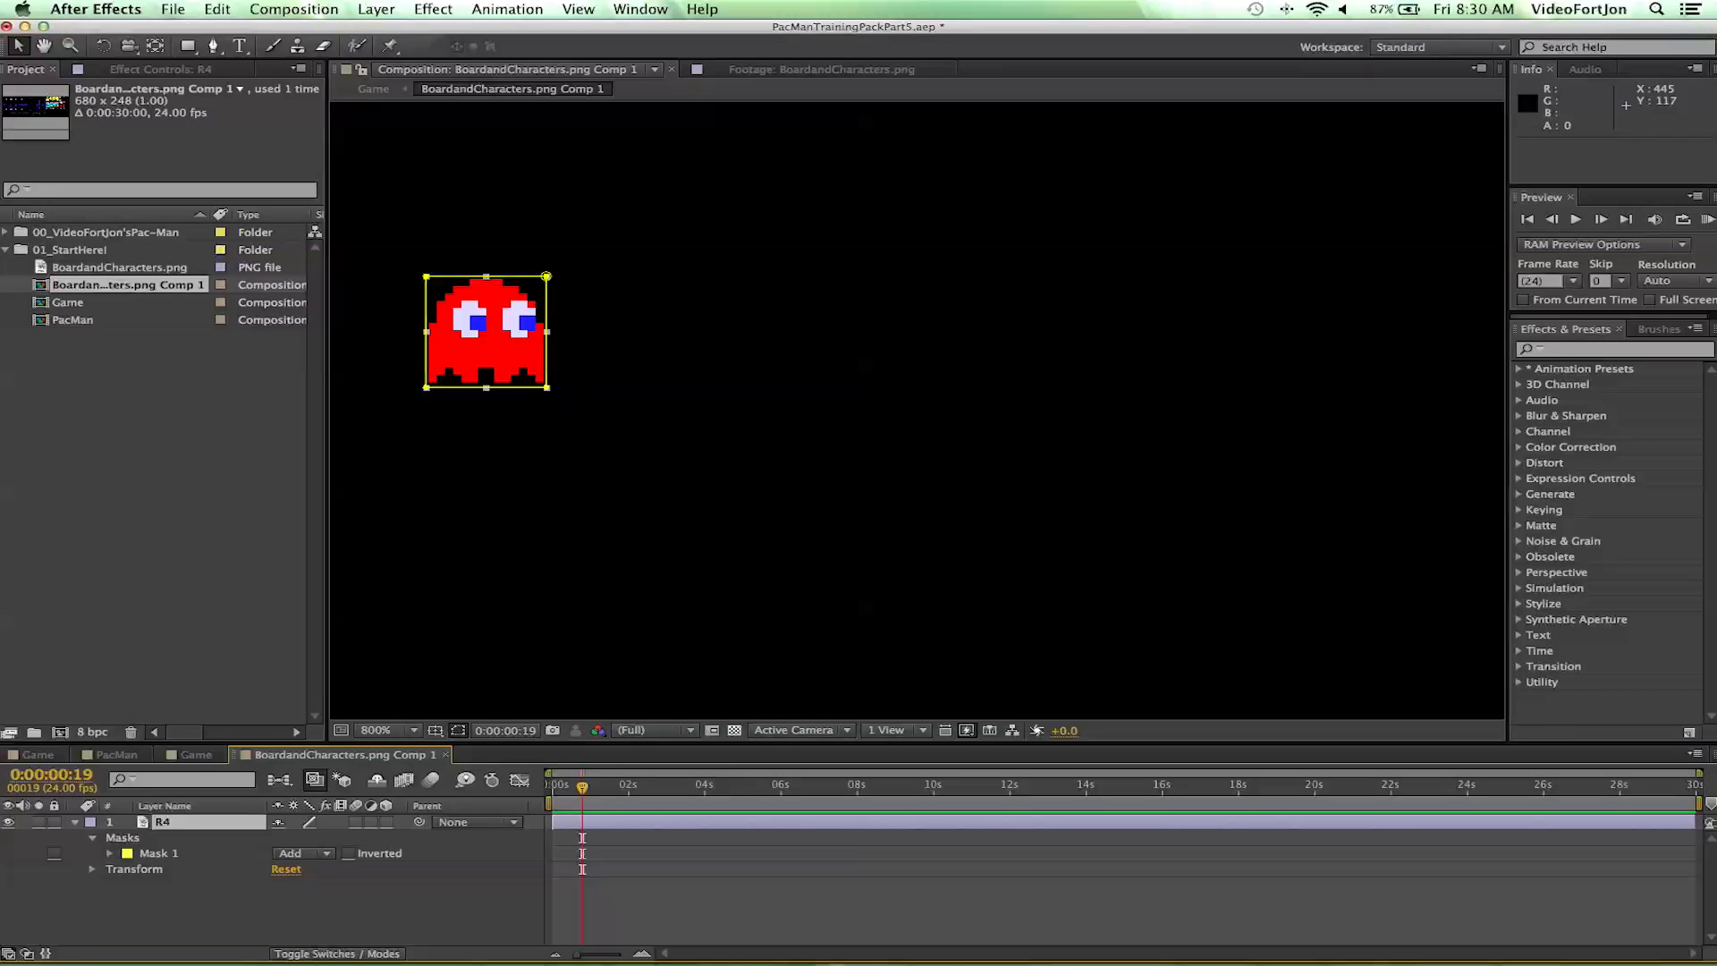
- Duplicate the R4 layer and name the copy R3
left_click(75, 823)
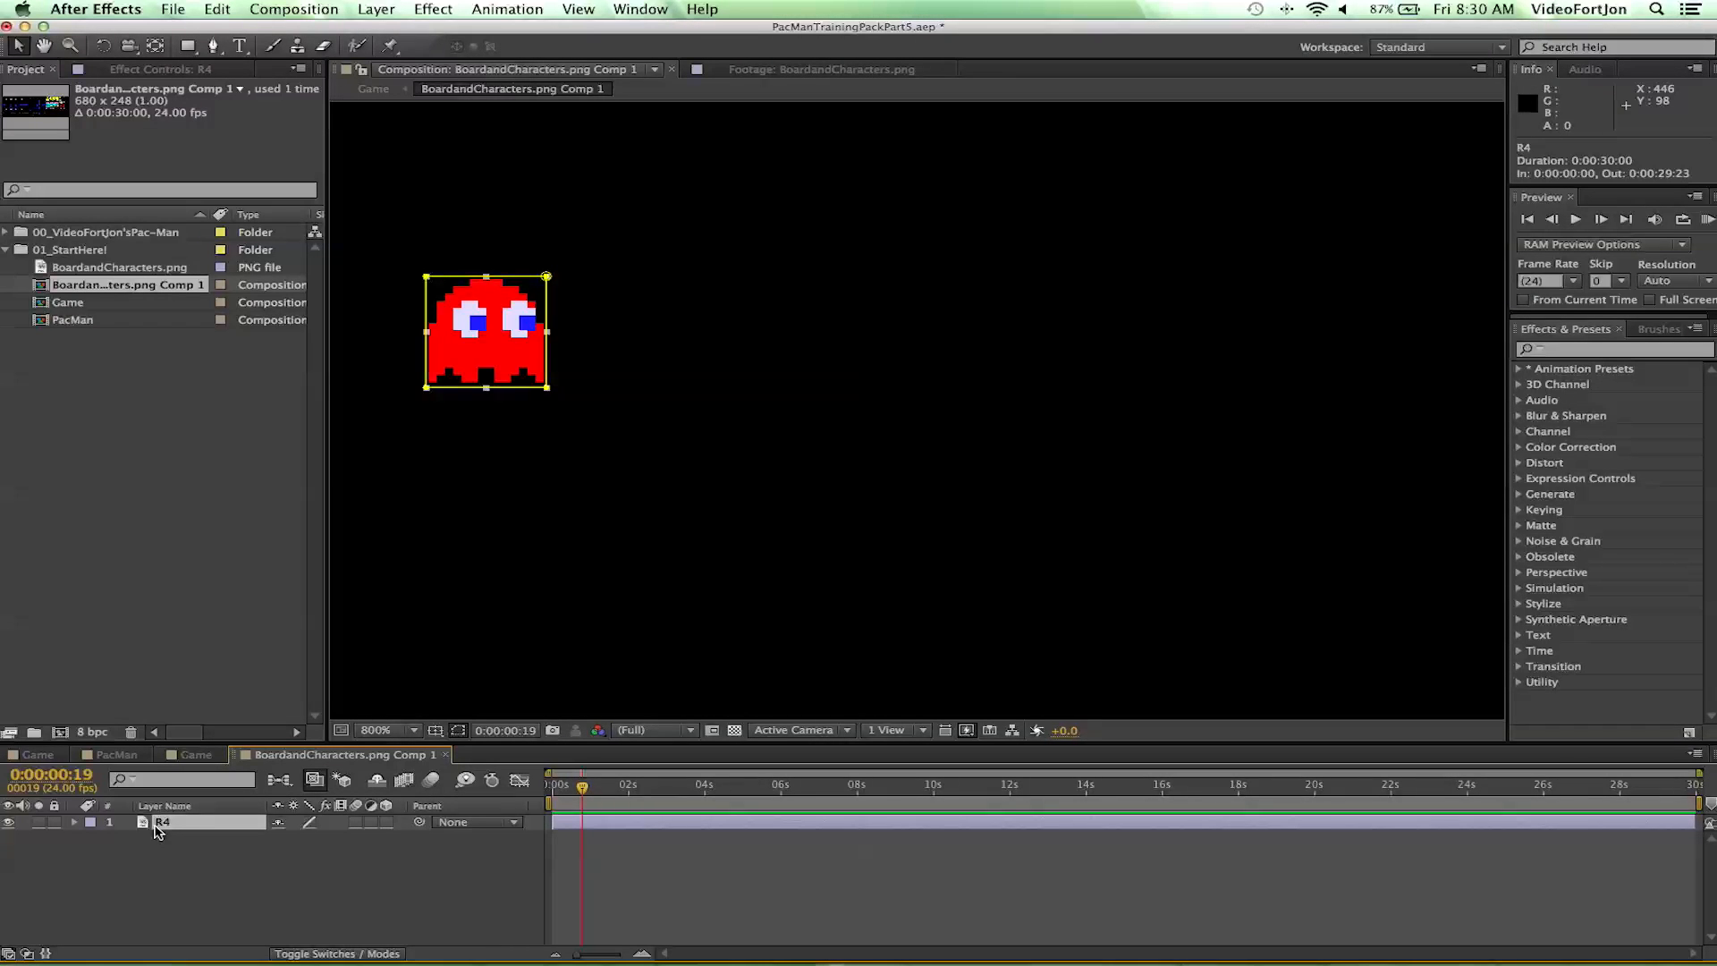
key("super+d")
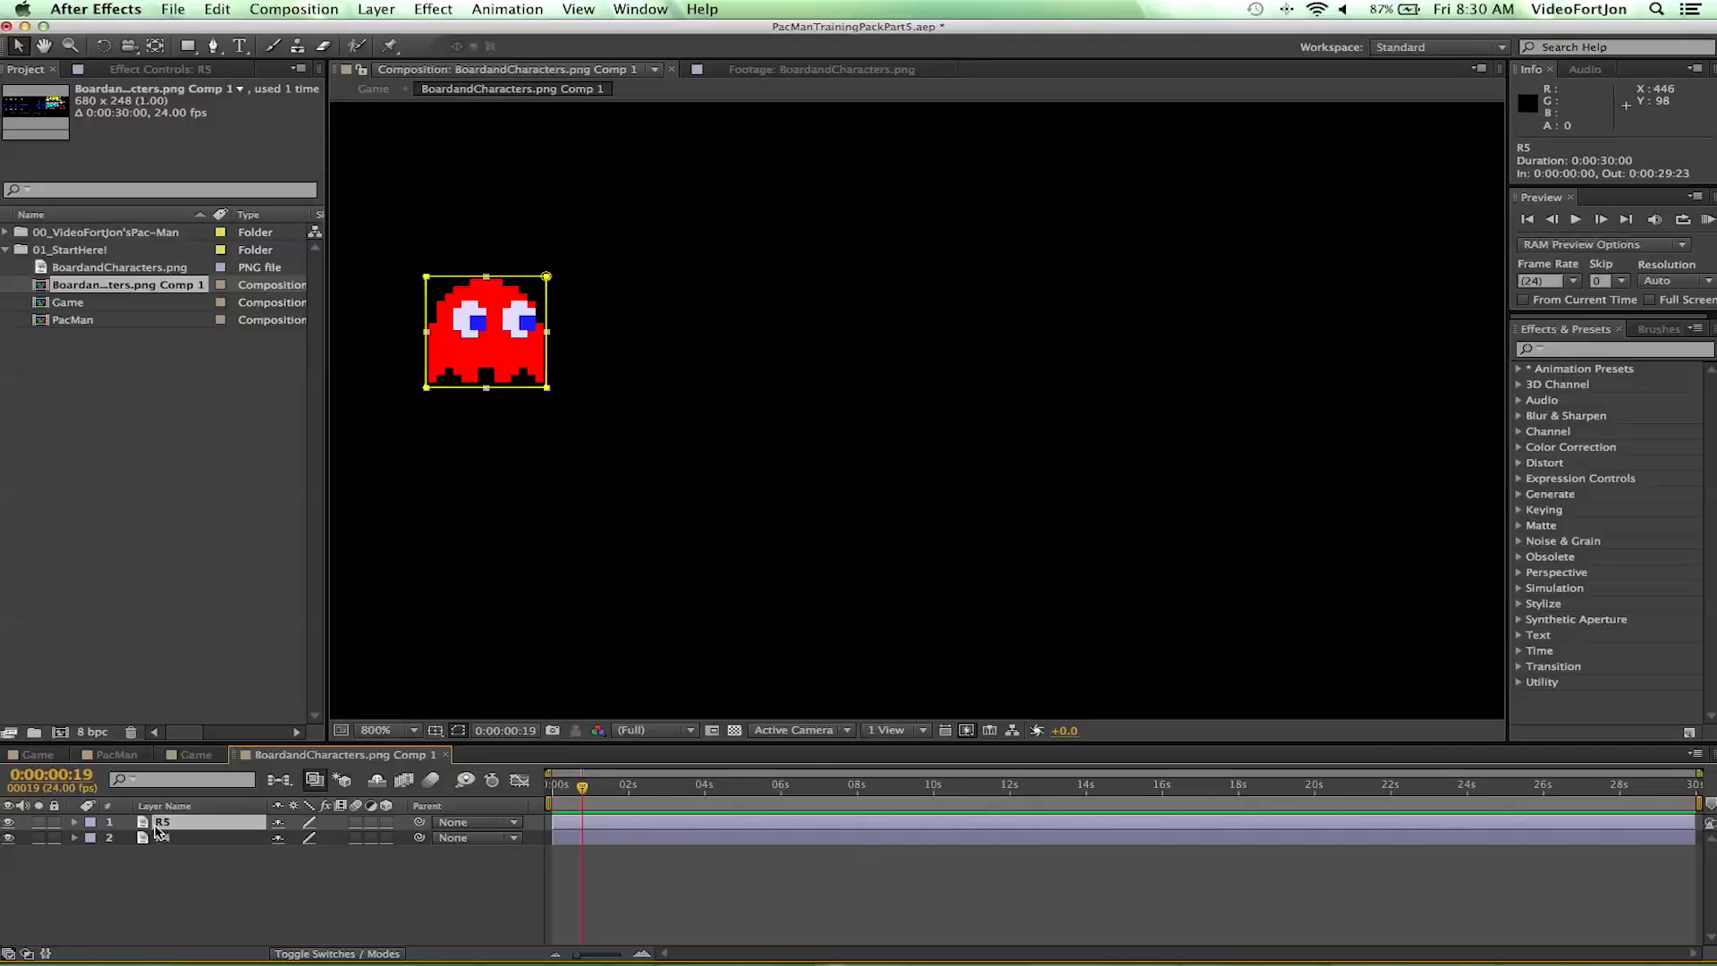
key("Return")
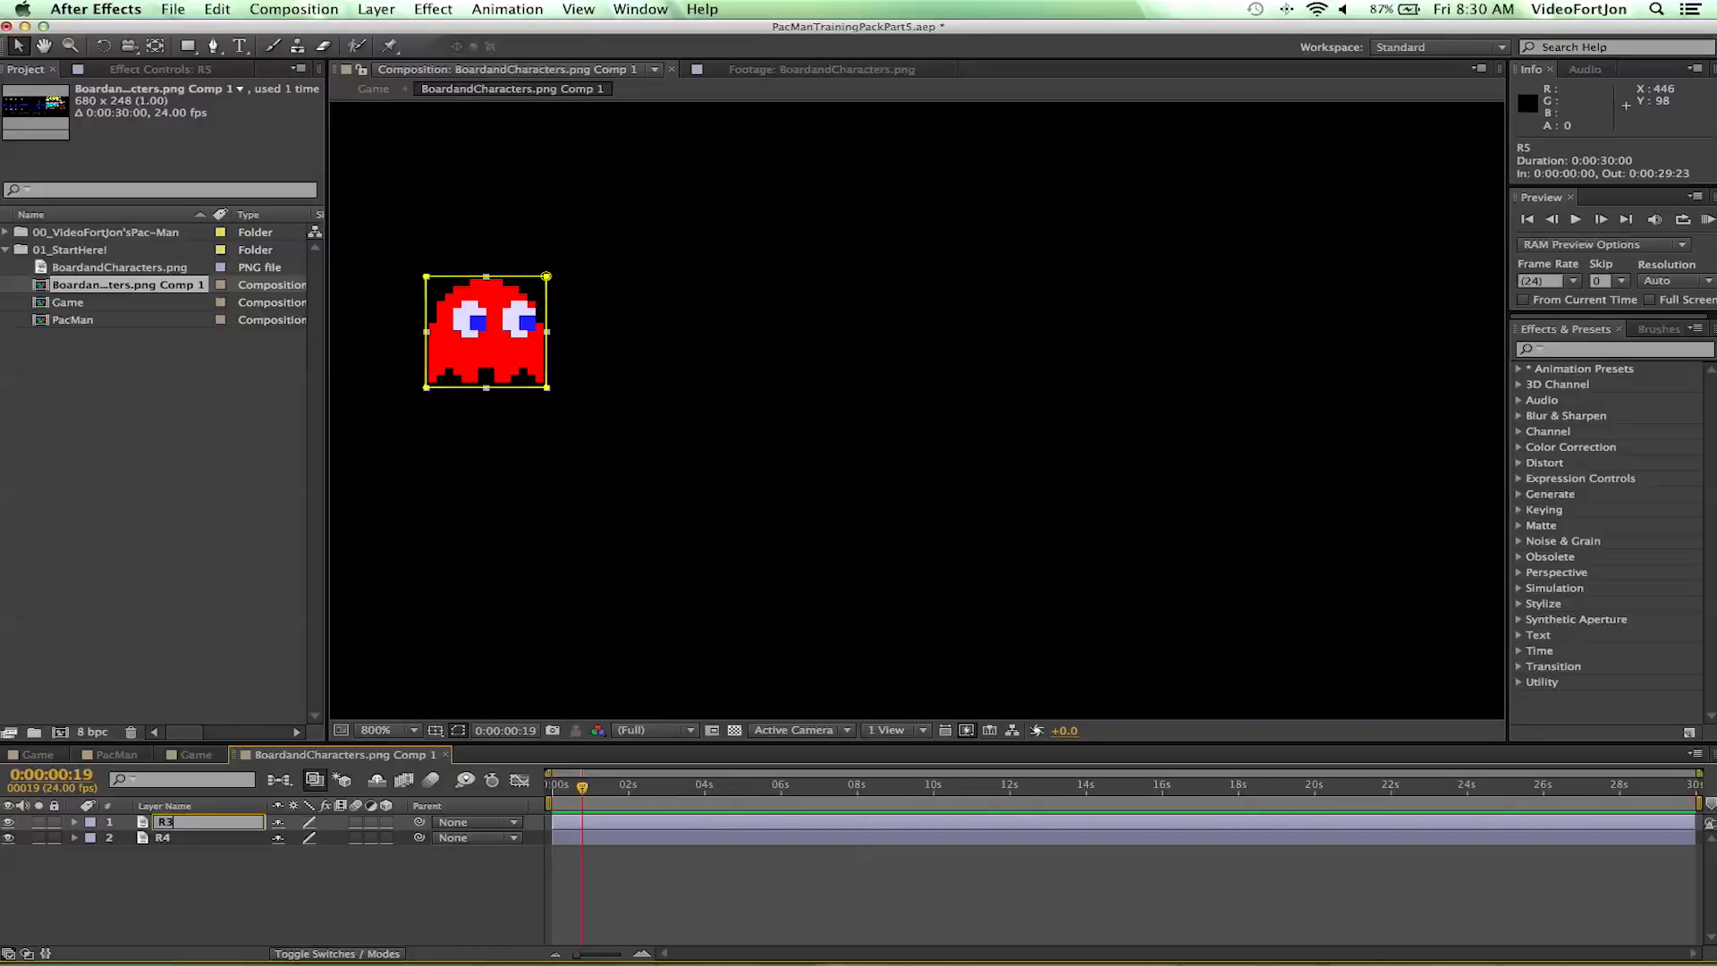
key("Return")
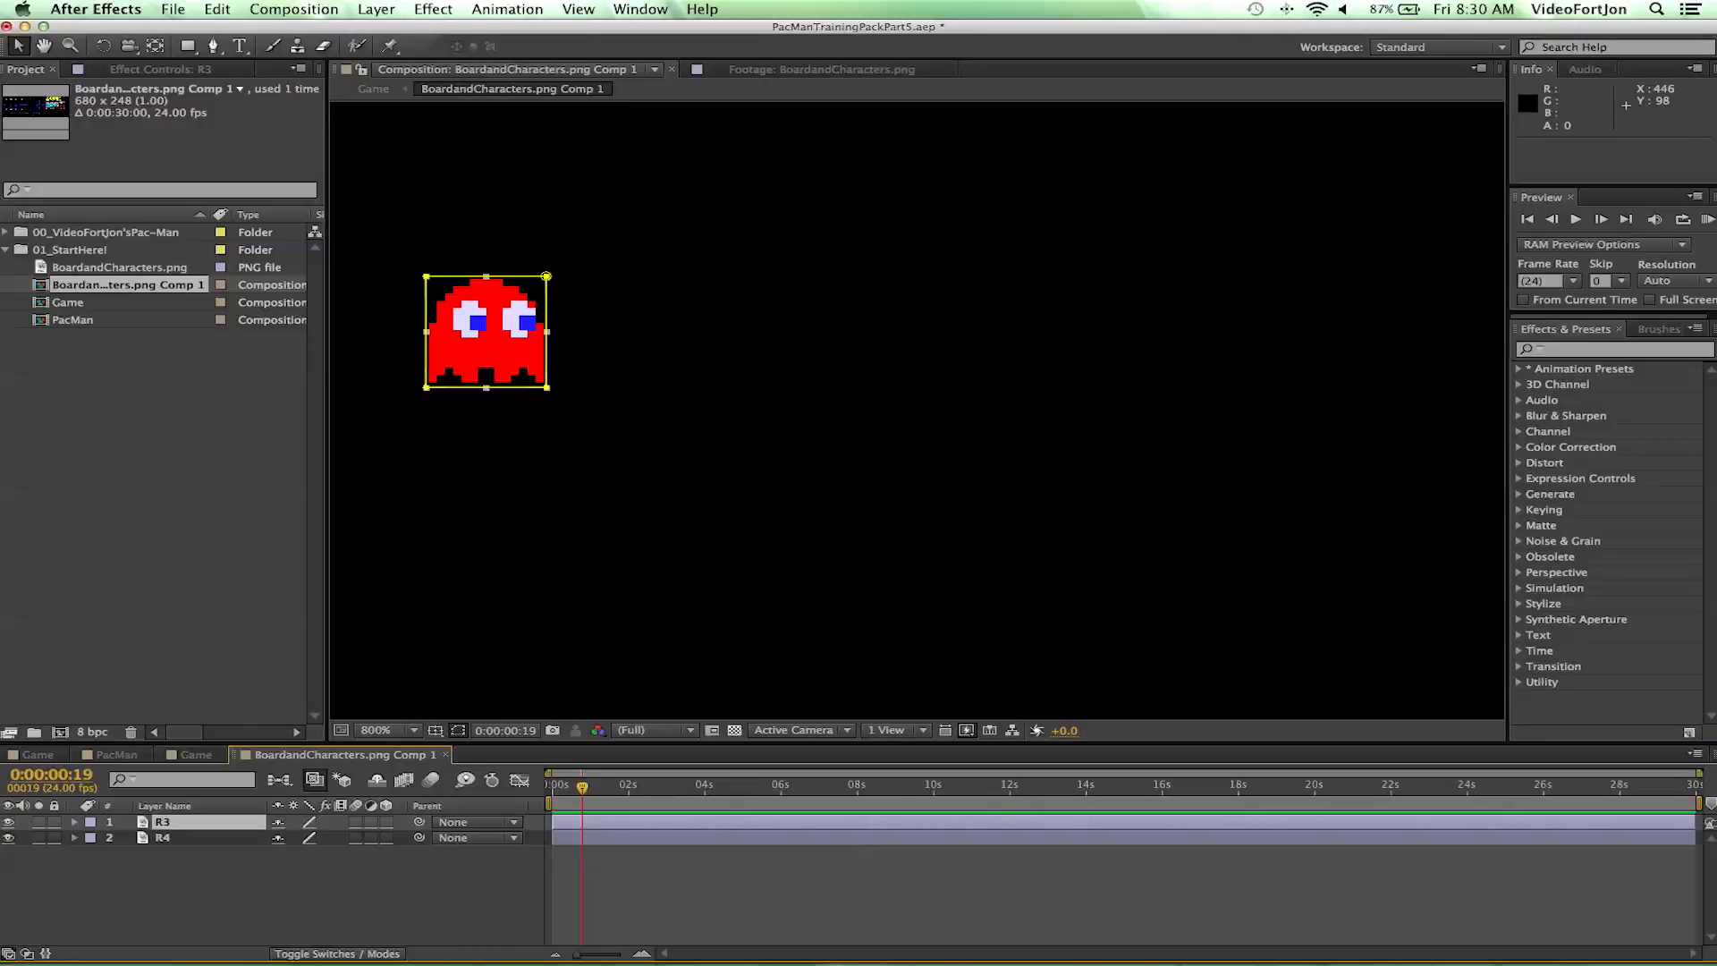
- Shift Mask 1 of the R3 layer horizontally to the right until it frames only the second red ghost
left_click(75, 822)
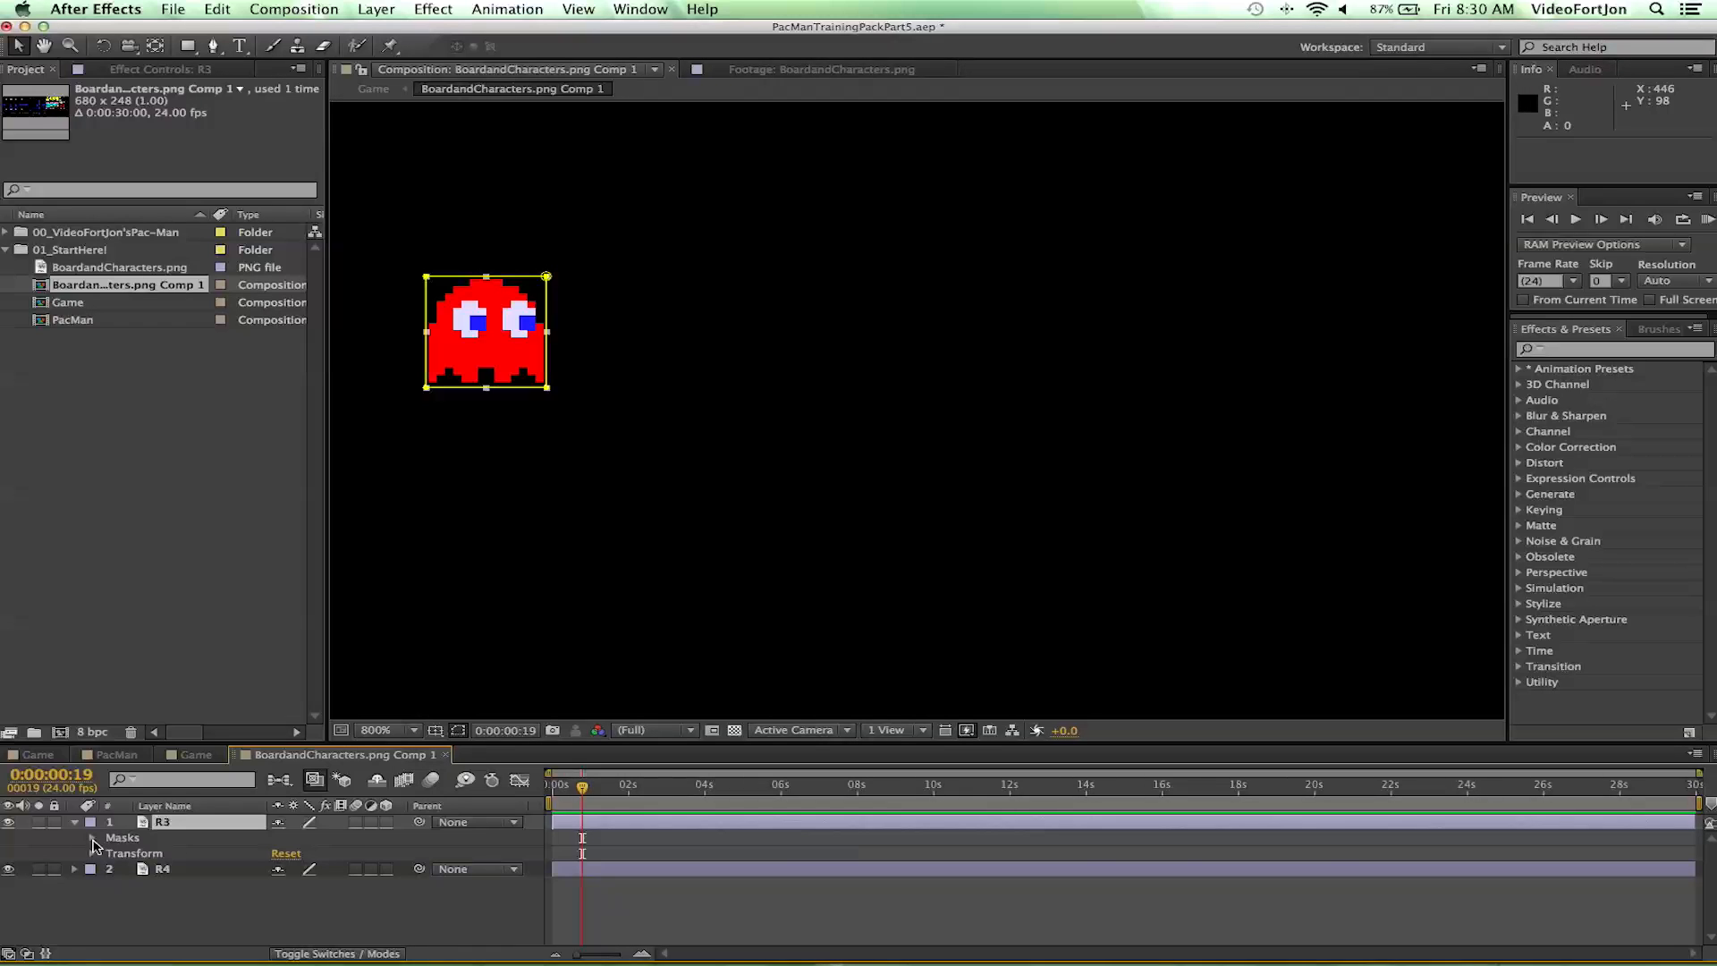
left_click(92, 839)
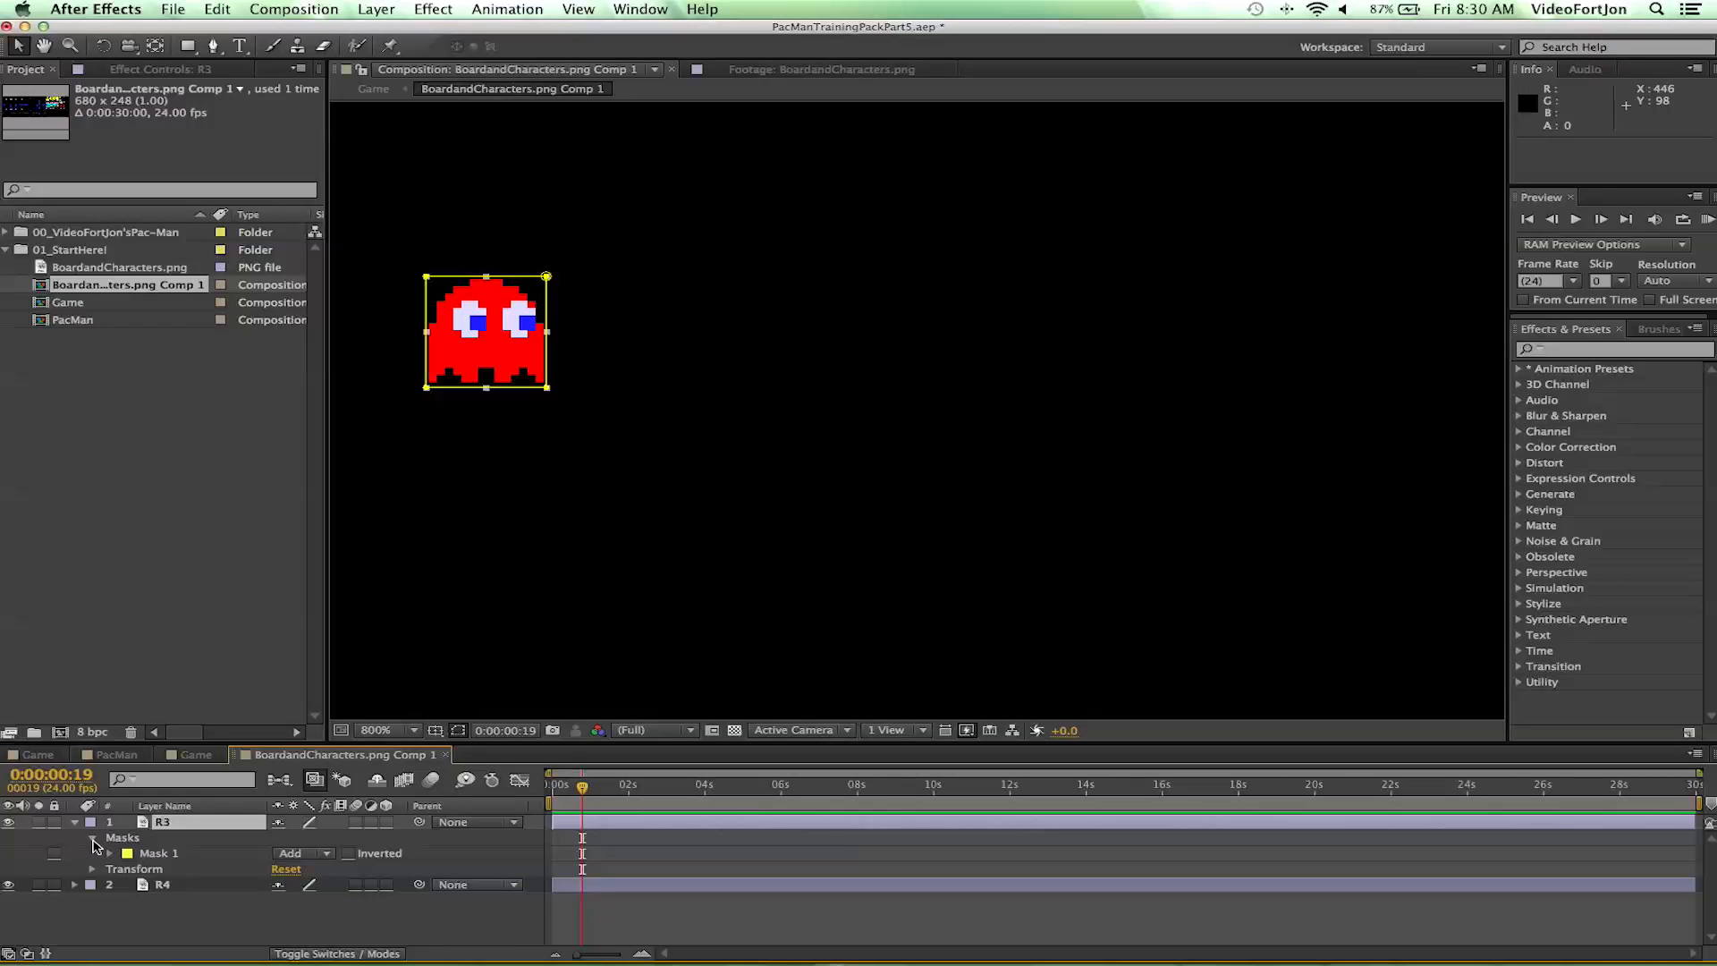
left_click(151, 857)
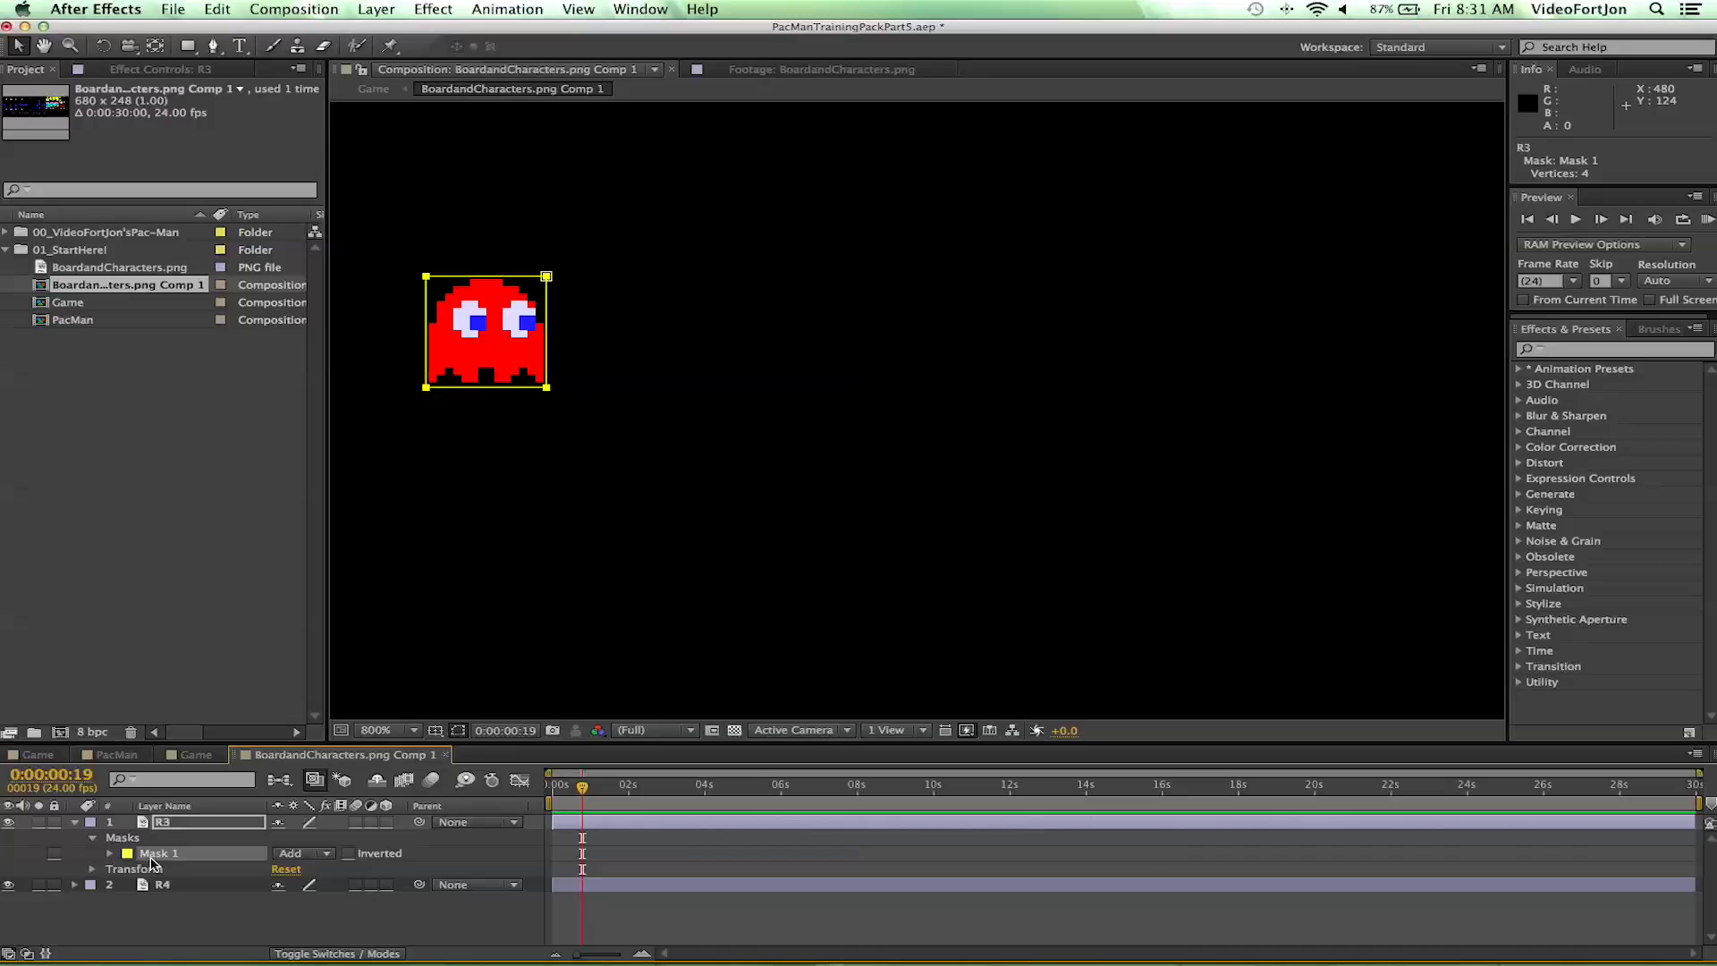
key("Right")
key("Right")
key("Right")
key("Right")
key("Right")
key("Right")
key("Right")
key("Right")
key("Right")
key("Right")
key("Right")
key("Right")
key("Right")
key("Right")
key("Right")
key("Right")
key("Right")
key("Right")
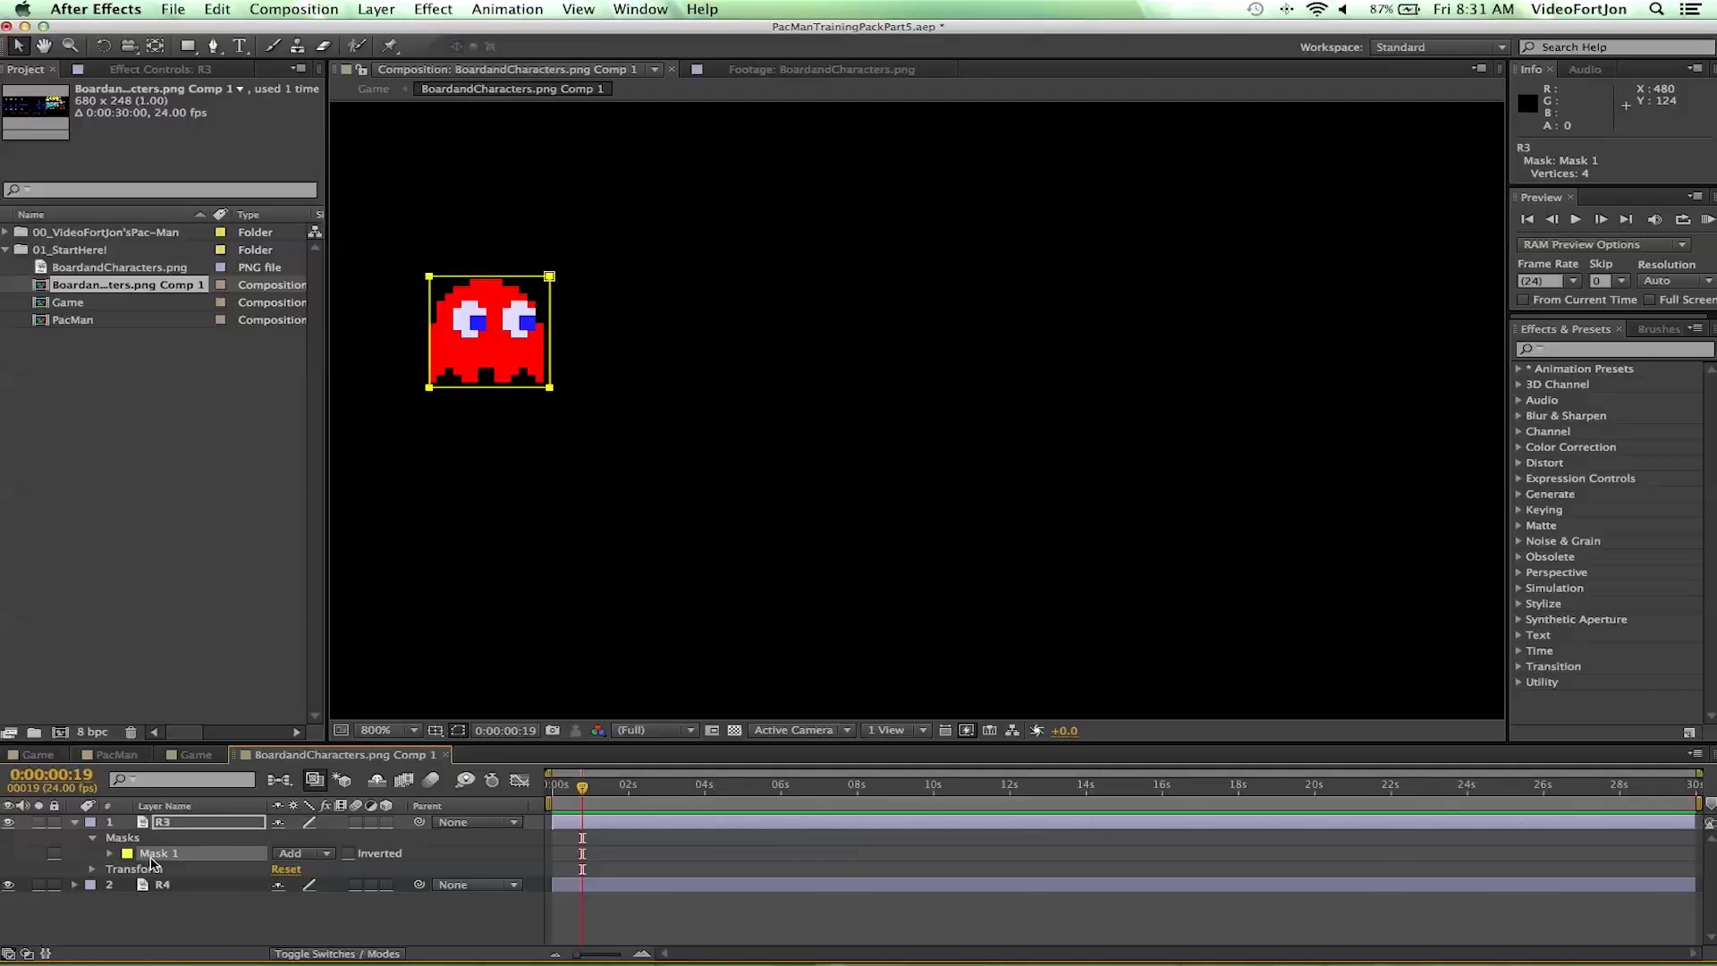
key("Right")
key("Right")
key("Right")
key("Right")
key("Right")
key("Right")
key("Right")
key("Right")
key("Right")
key("Right")
key("Right")
key("Right")
key("Right")
key("Right")
key("Right")
key("Right")
key("Right")
key("Right")
key("Right")
key("Right")
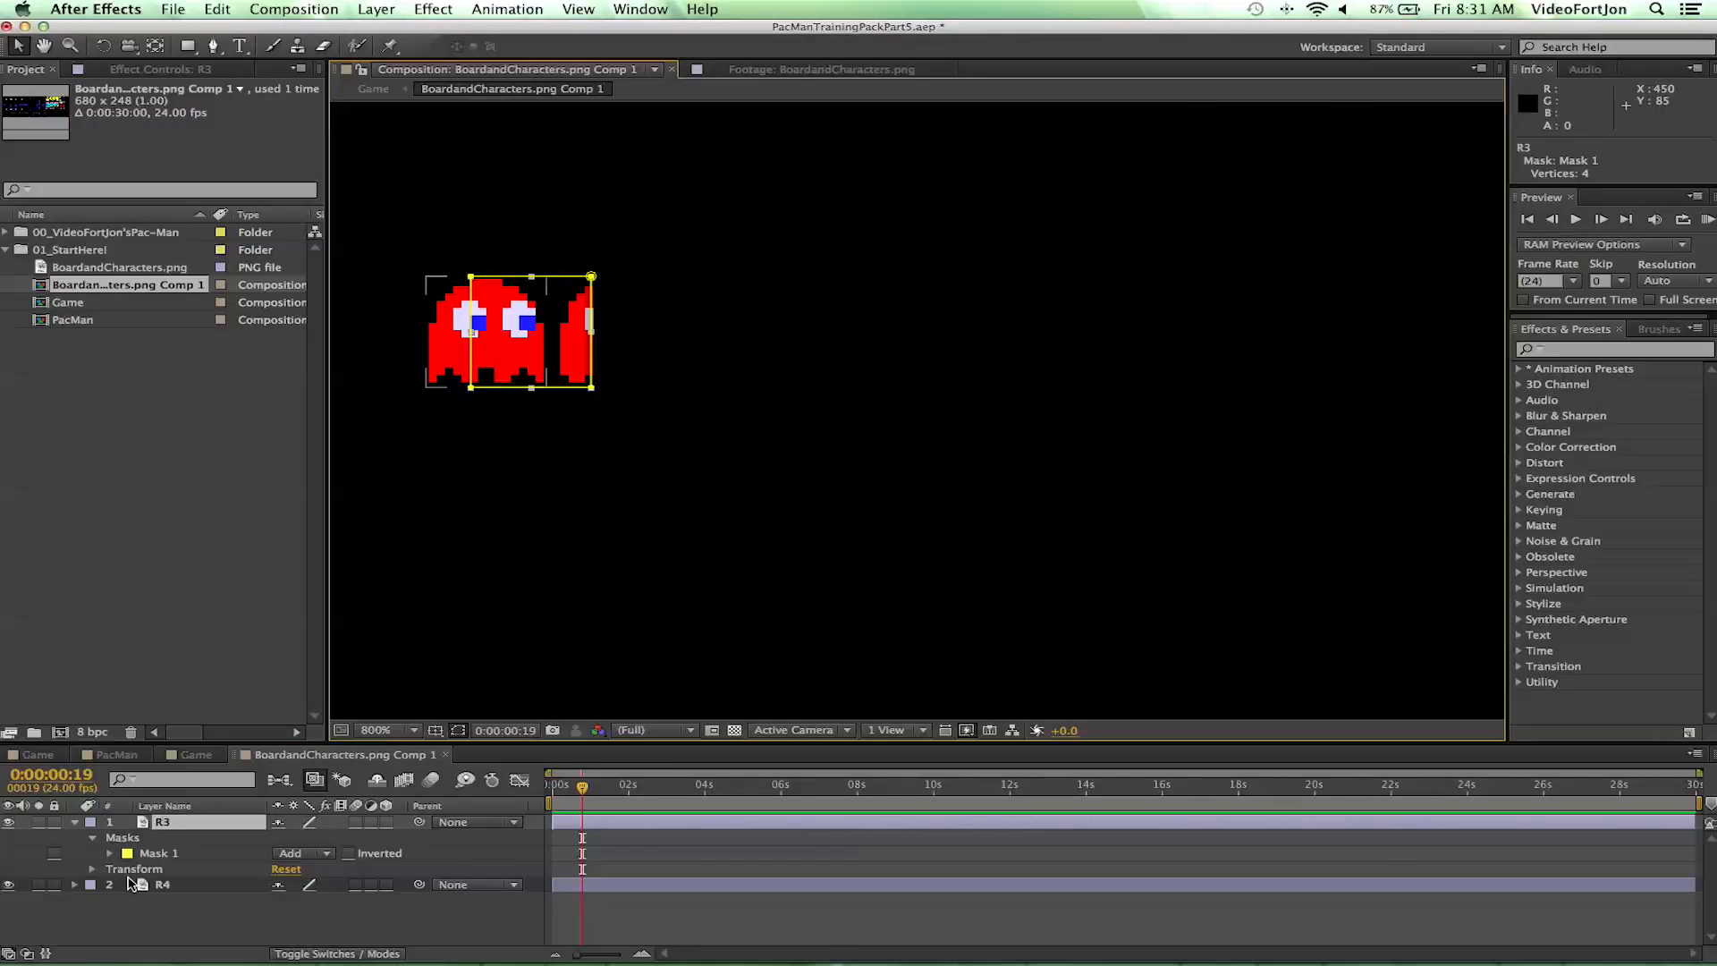
key("Right")
key("Right")
key("Right")
key("Right")
key("Right")
key("Right")
key("Right")
key("Right")
key("Right")
key("Right")
key("Right")
key("Right")
key("Right")
key("Right")
key("Right")
key("Right")
key("Right")
key("Right")
key("Right")
key("Right")
key("Right")
key("Right")
key("Right")
key("Right")
key("Right")
key("Right")
key("Right")
key("Right")
key("Right")
key("Right")
key("Right")
key("Right")
key("Right")
key("Right")
key("Right")
key("Right")
key("Right")
key("Right")
key("Right")
key("Right")
key("Right")
key("Right")
key("Right")
key("Right")
key("Right")
key("Right")
key("Right")
key("Right")
key("Right")
key("Right")
key("Right")
key("Right")
key("Right")
key("Right")
key("Right")
key("Right")
key("Right")
key("Right")
key("Right")
key("Right")
key("Right")
key("Right")
key("Right")
key("Right")
key("Right")
key("Right")
key("Right")
key("Right")
key("Right")
key("Right")
key("Right")
key("Right")
key("Right")
key("Right")
key("Right")
key("Right")
key("Right")
key("Right")
key("Right")
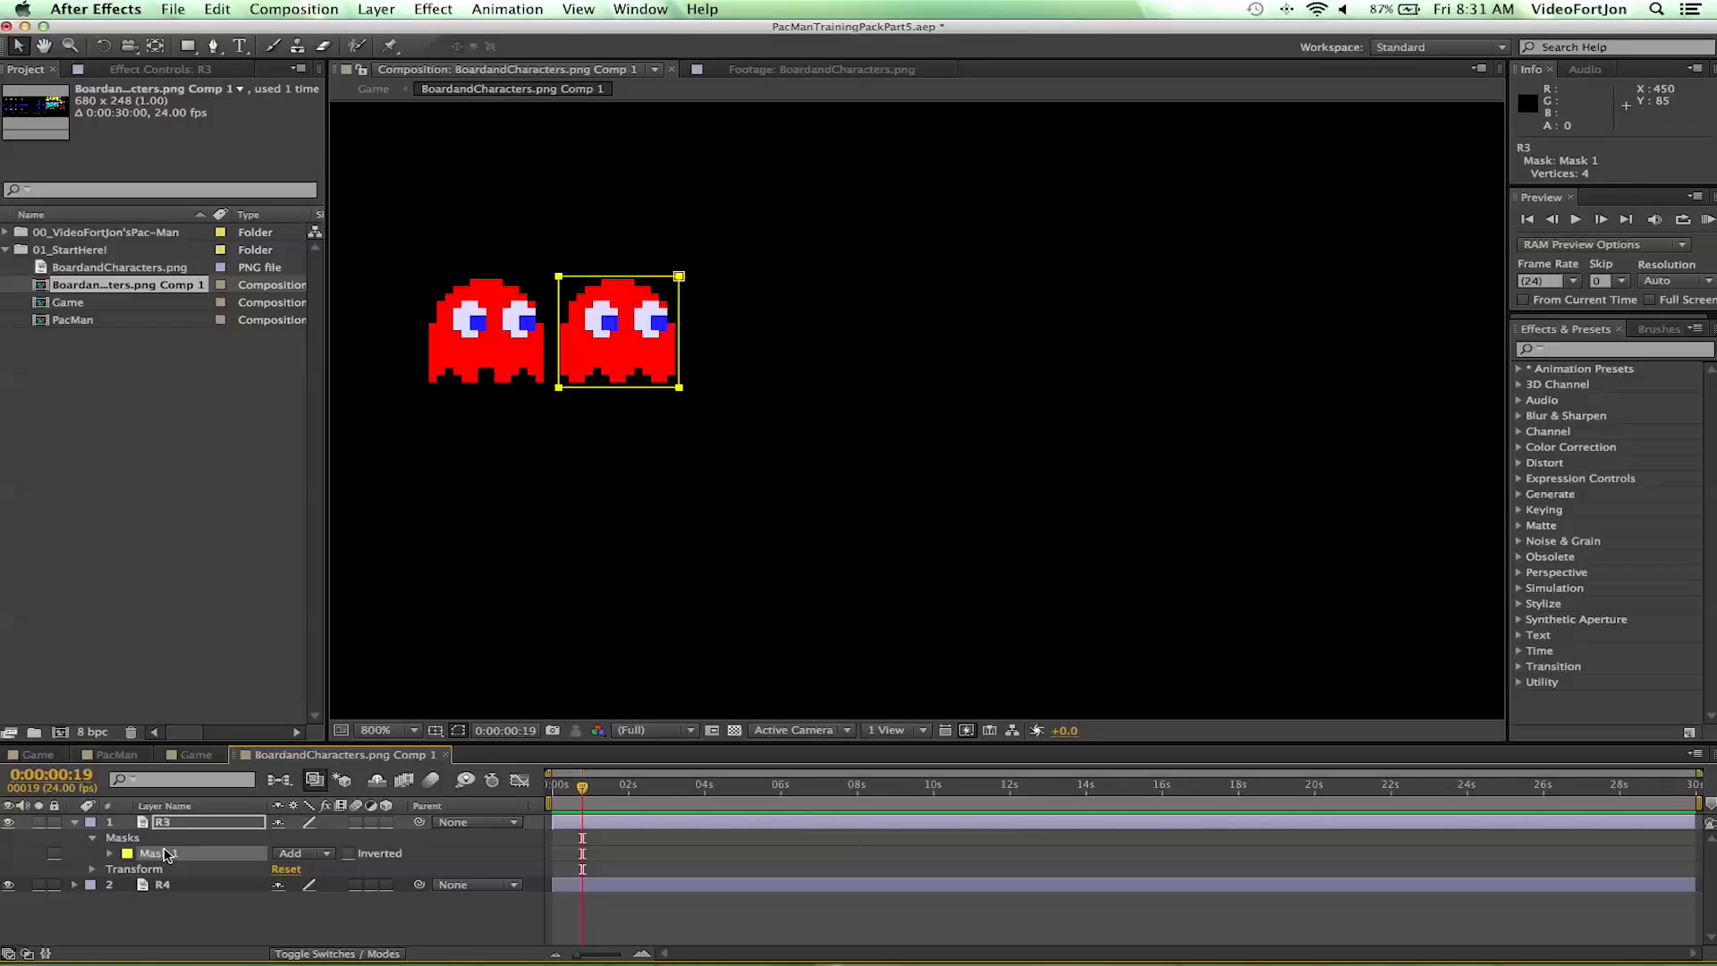
key("Left")
key("F2")
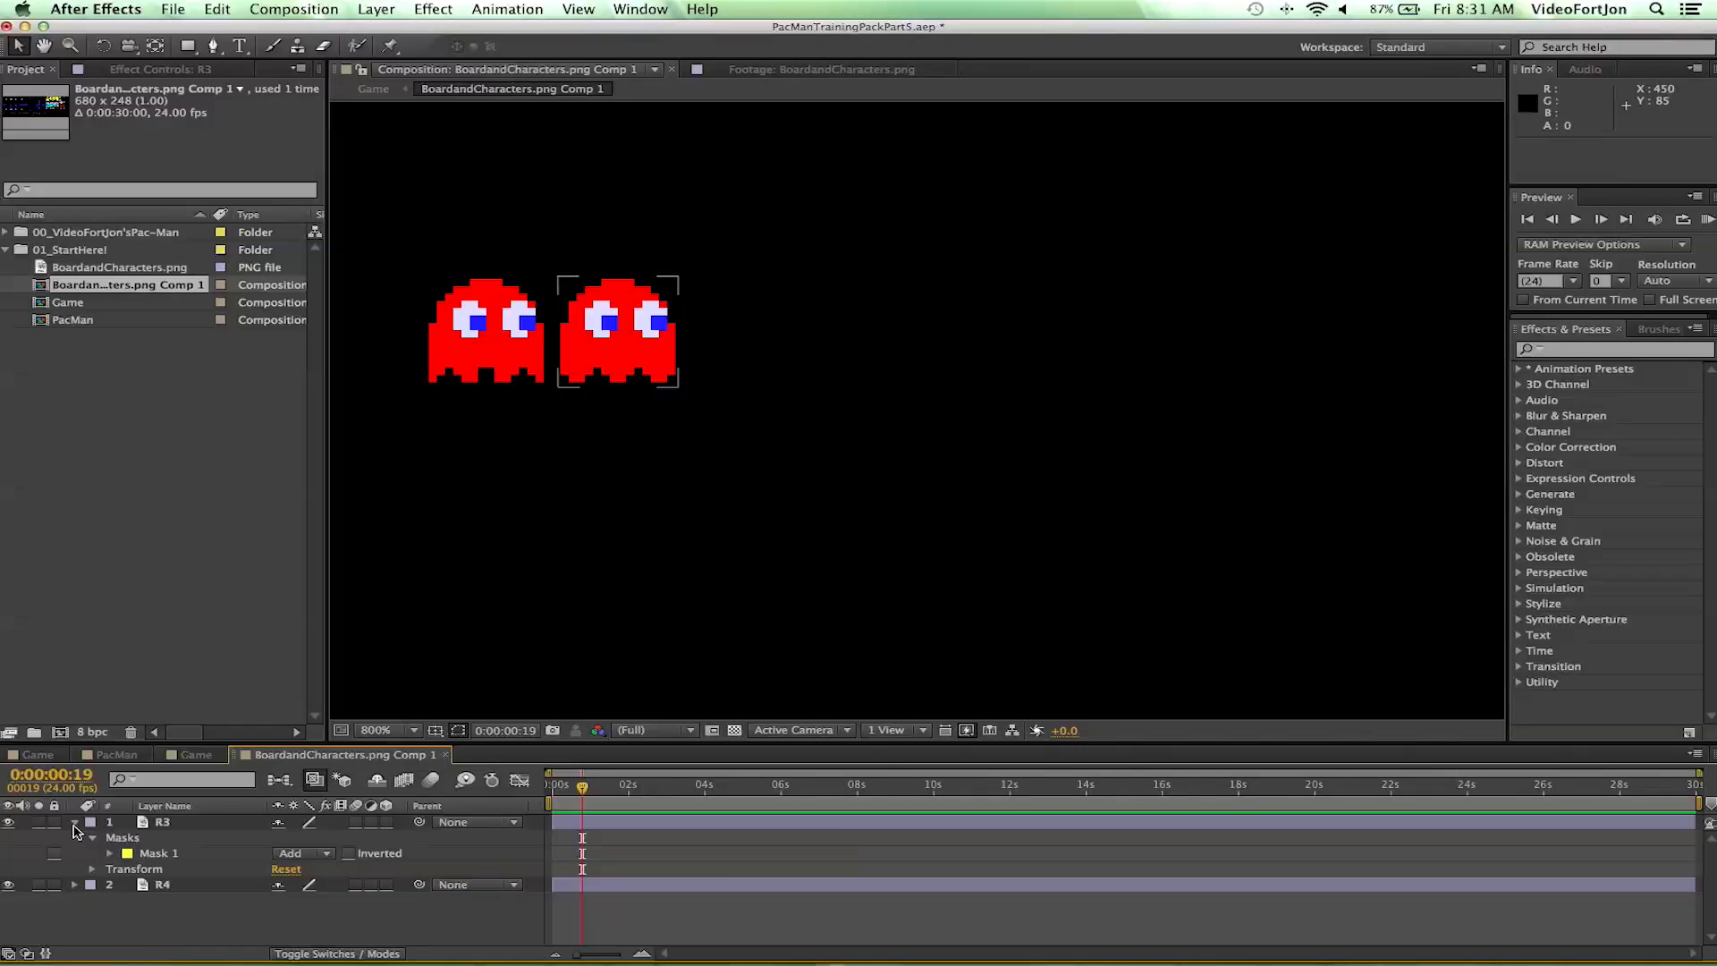
left_click(75, 823)
- Duplicate the R3 layer and name the copy L4
left_click(158, 824)
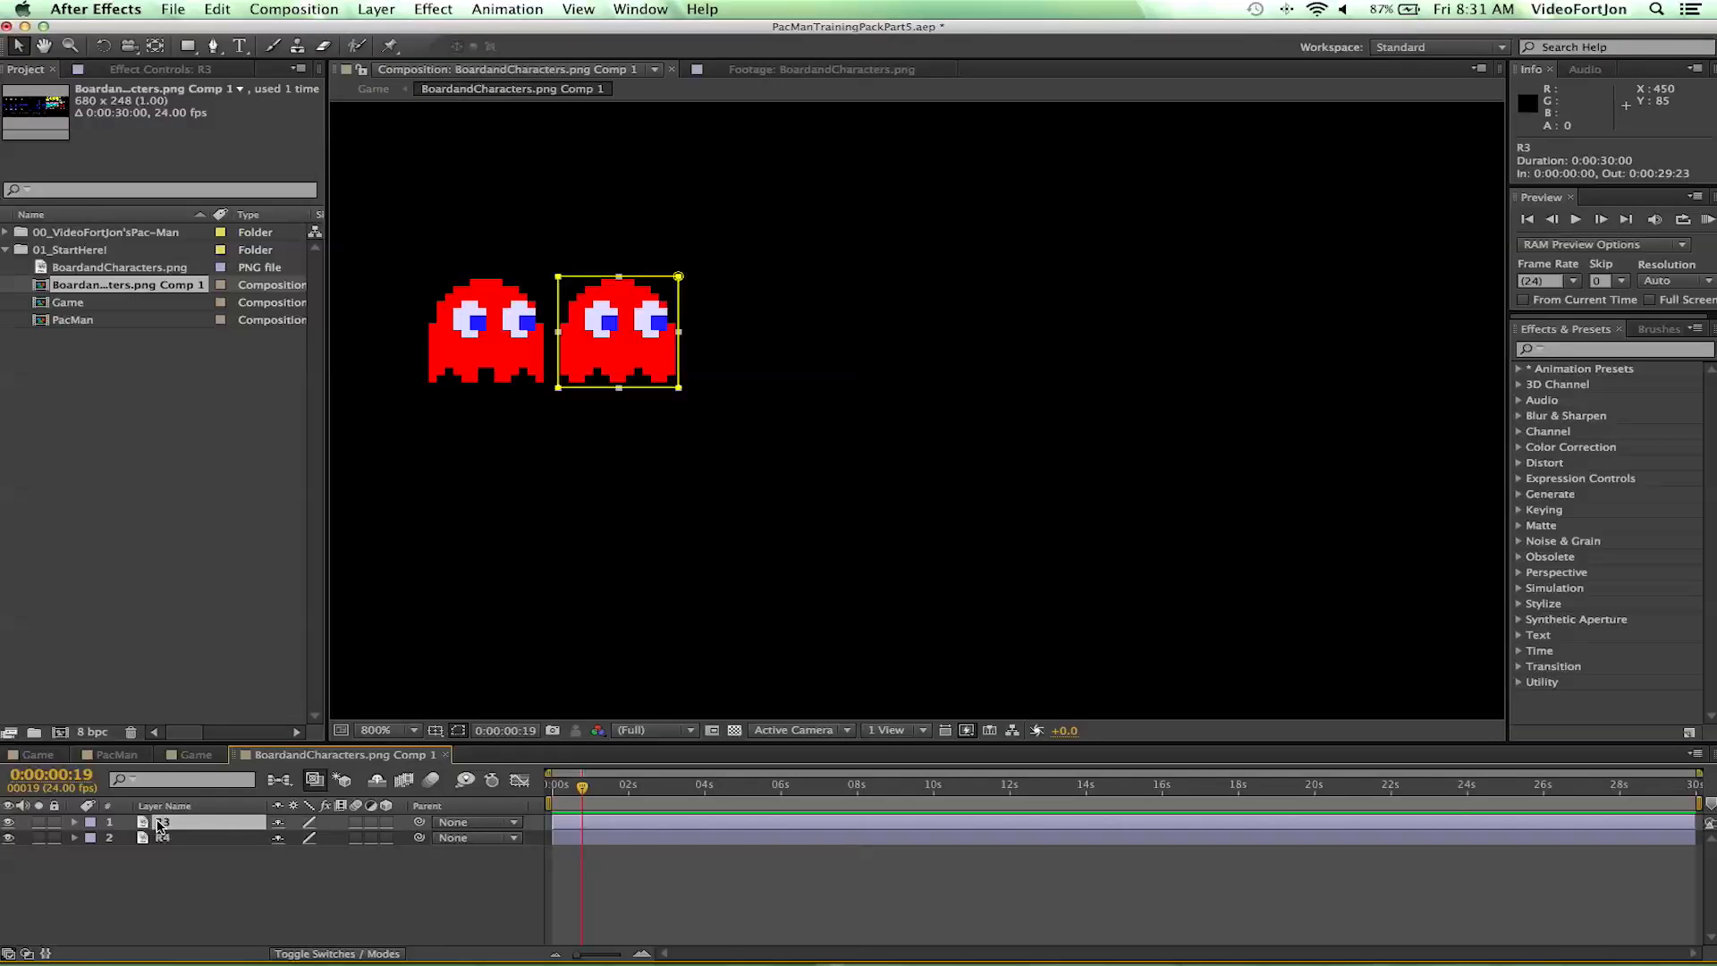
key("ctrl+d")
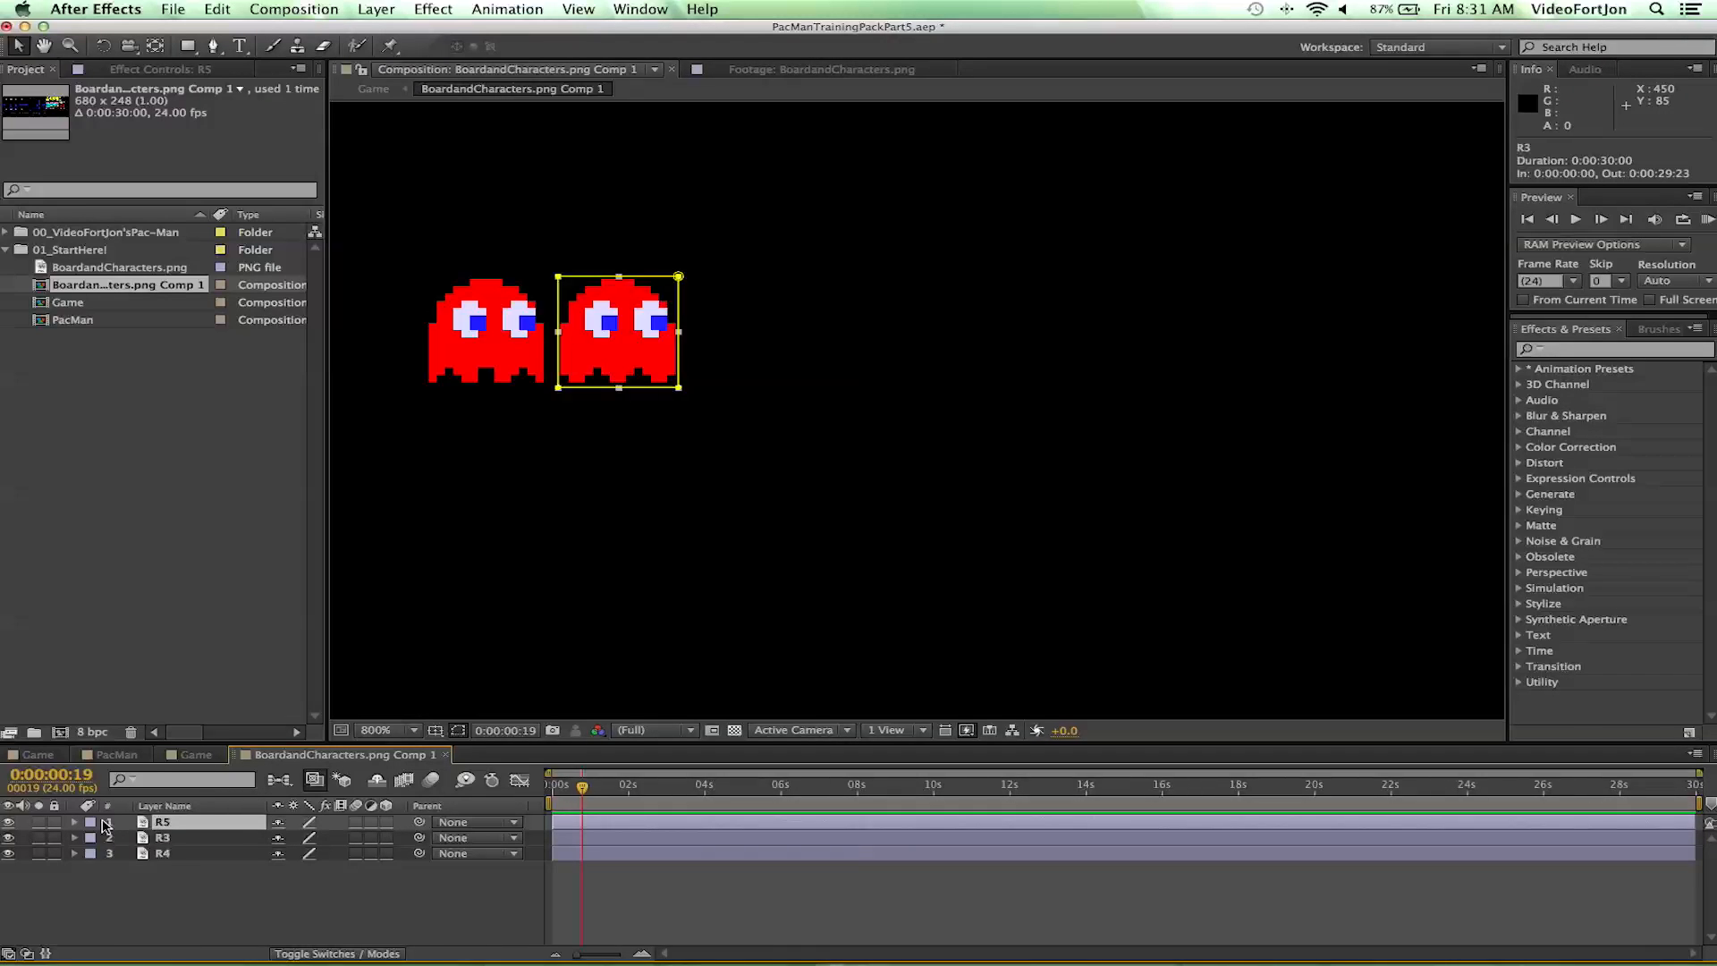
key("Return")
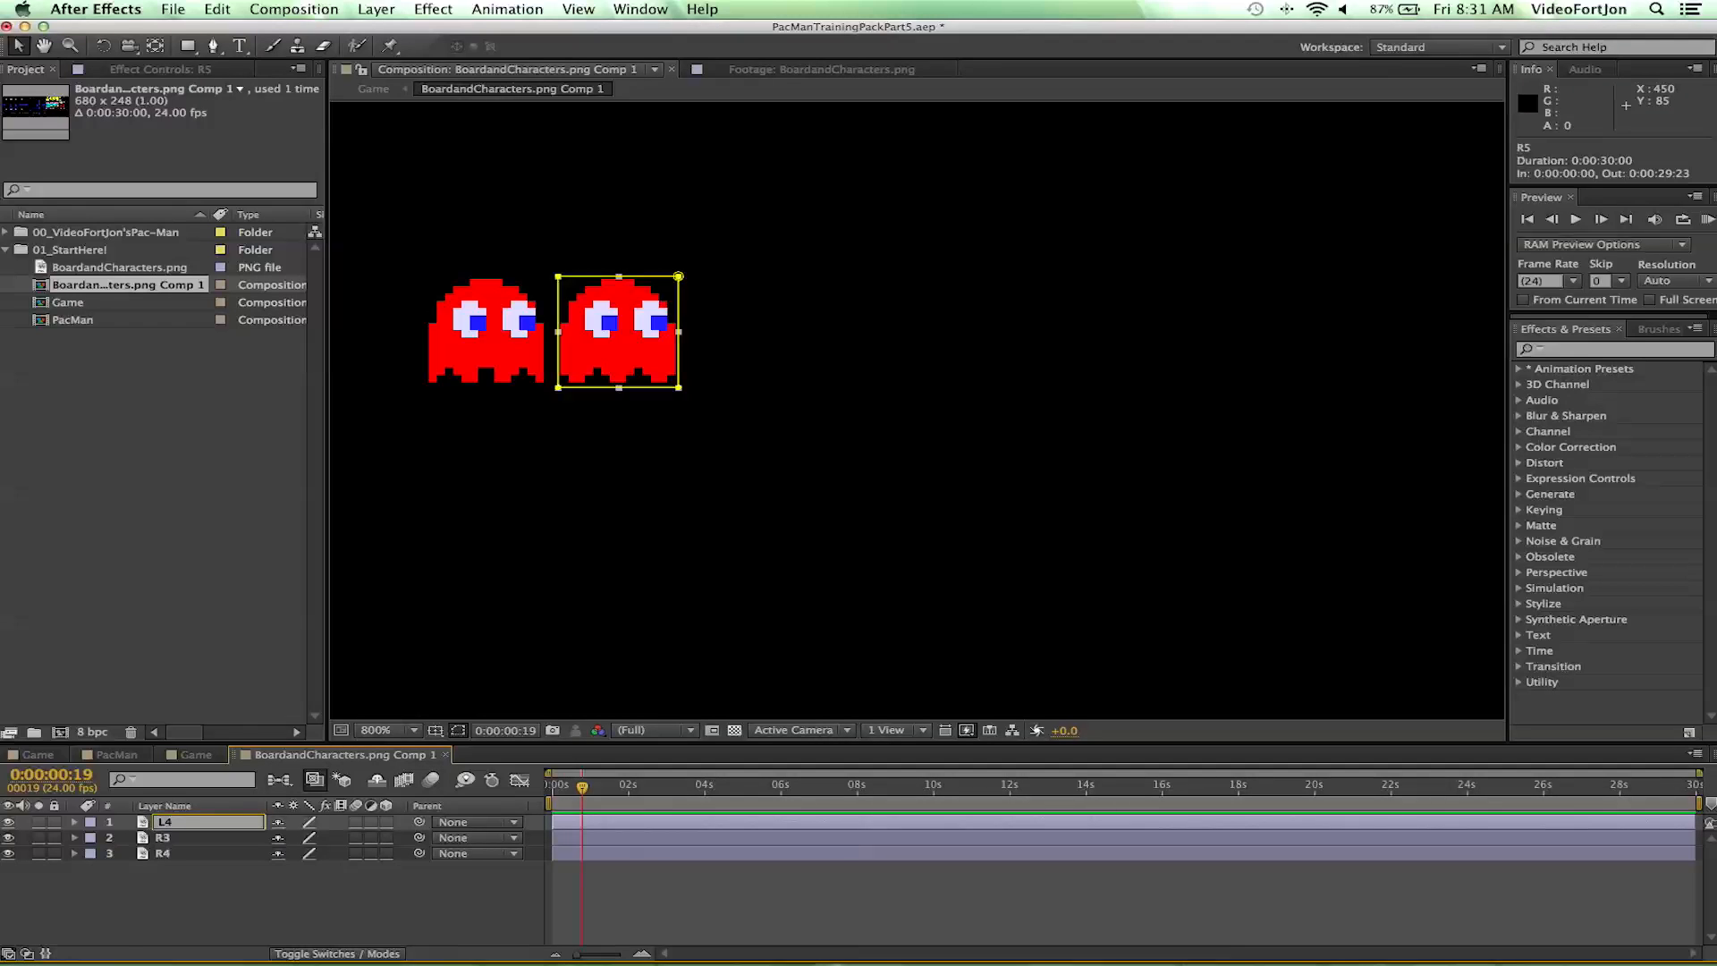
key("Return")
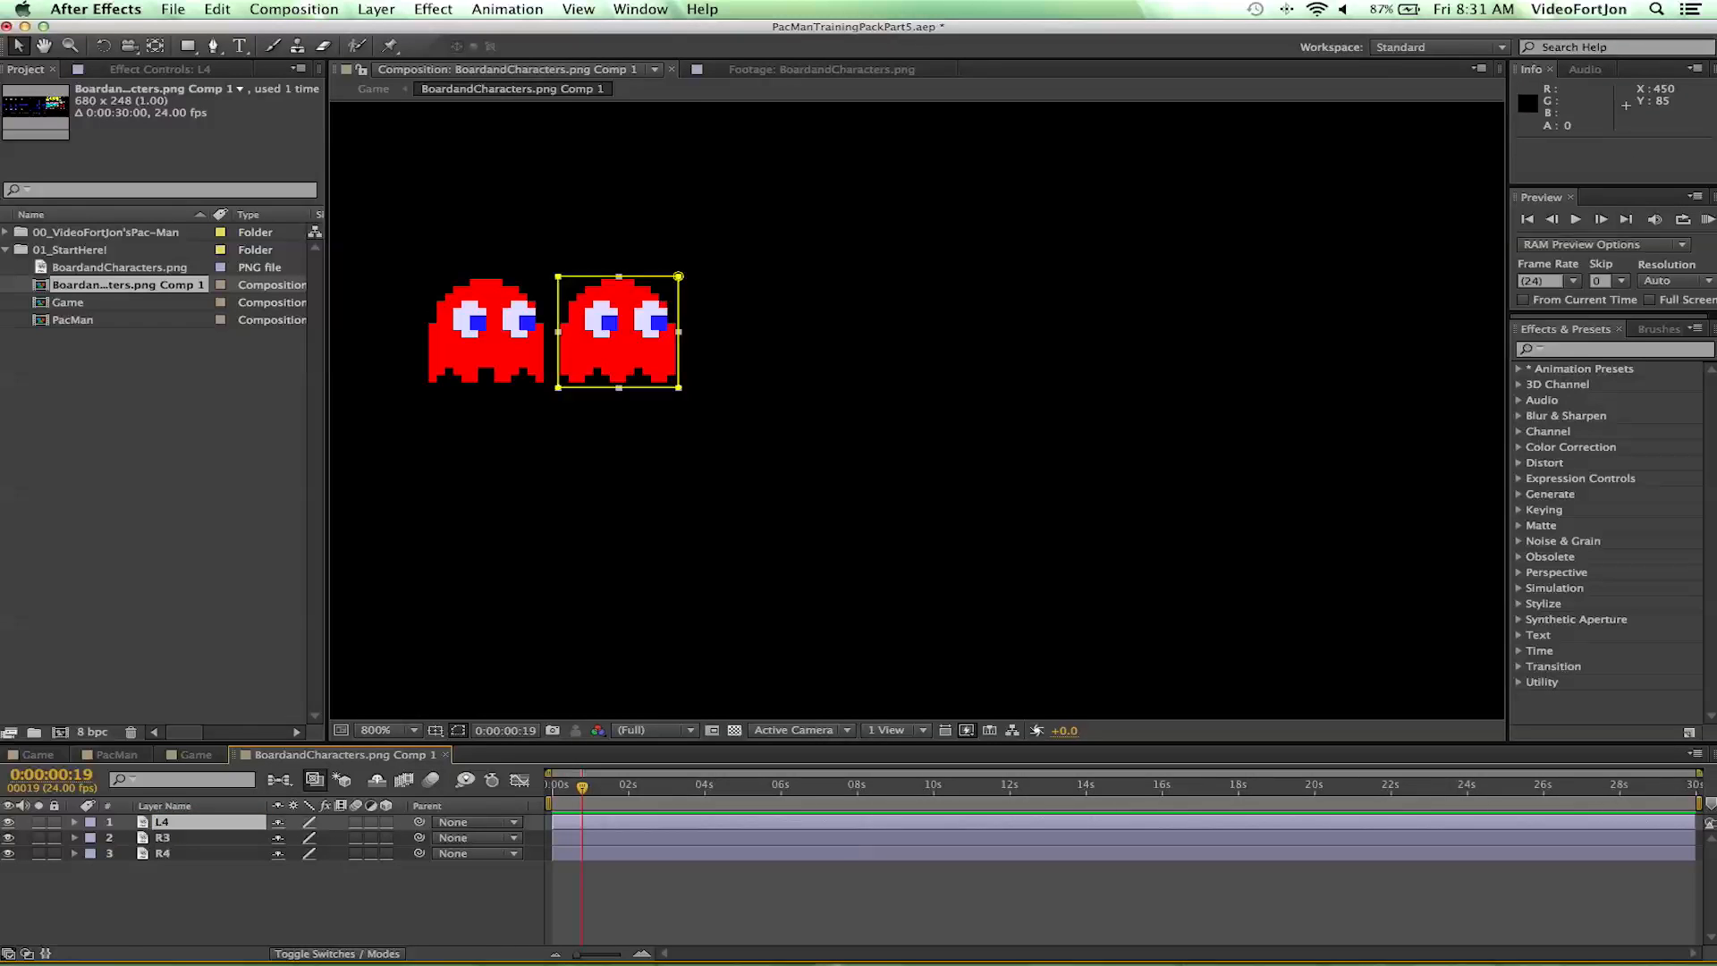
- Shift Mask 1 of the L4 layer horizontally to the right until it frames only the third red ghost, and collapse the layer's properties
left_click(75, 822)
left_click(92, 840)
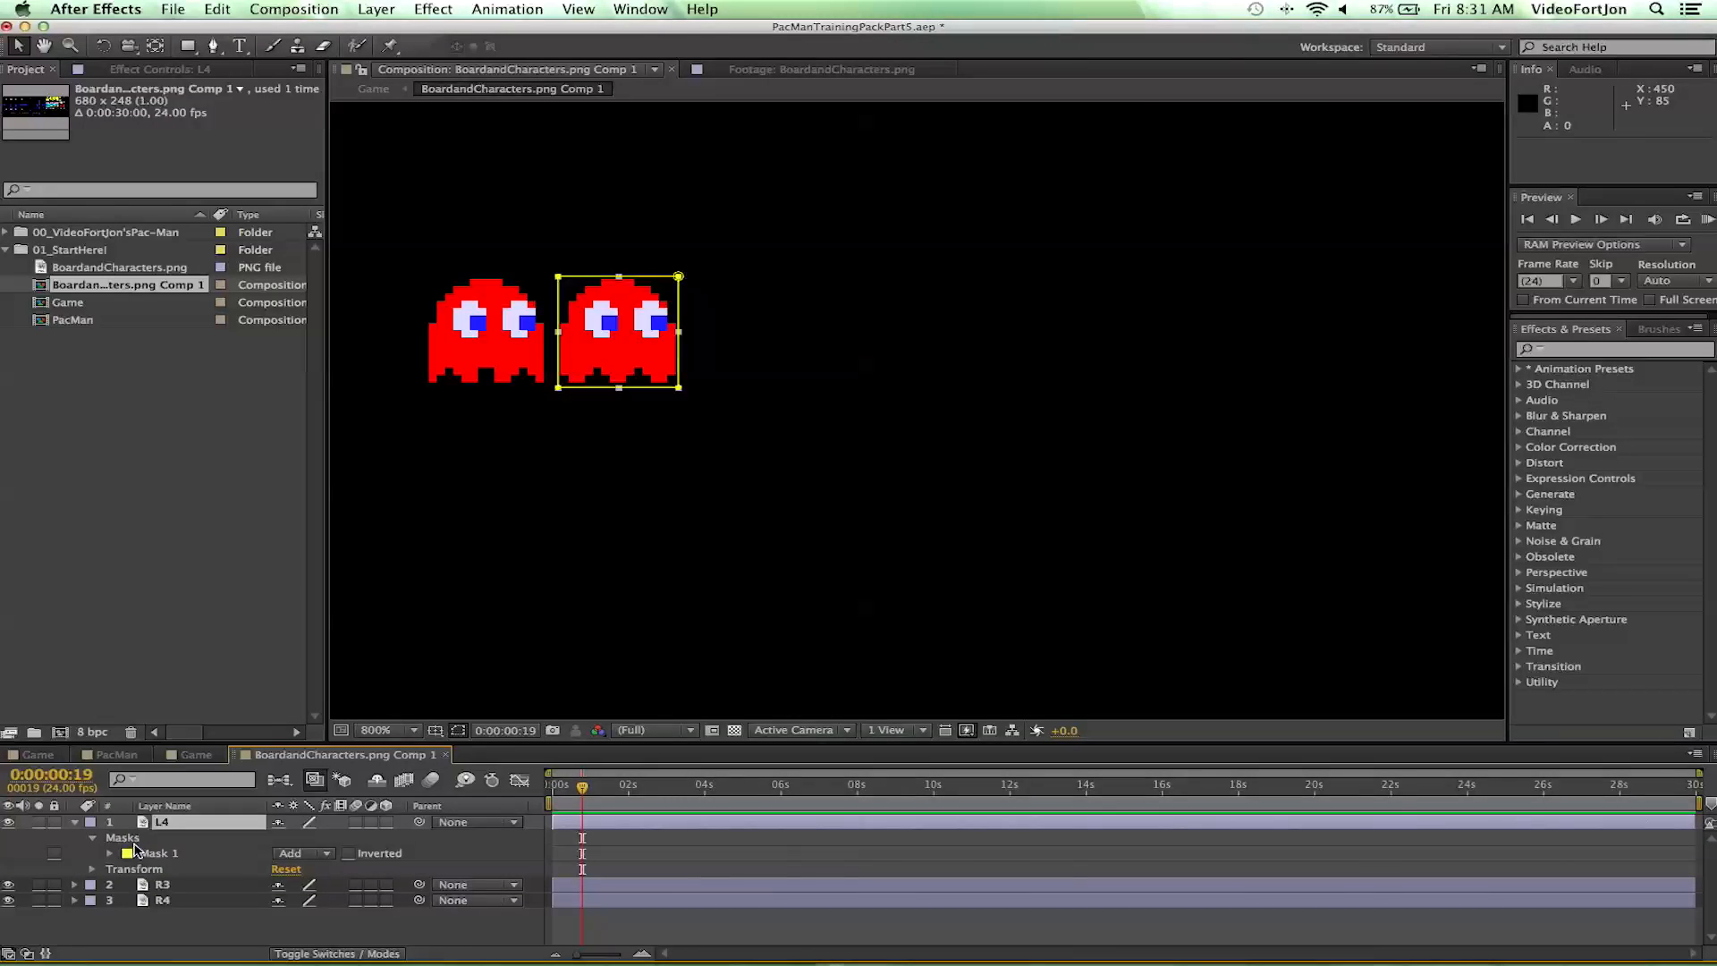
left_click(143, 854)
key("Right")
key("Right")
key("Right")
key("Right")
key("Right")
key("Right")
key("Right")
key("Right")
key("Right")
key("Right")
key("Right")
key("Right")
key("Right")
key("Right")
key("Right")
key("Right")
key("Right")
key("Right")
key("Right")
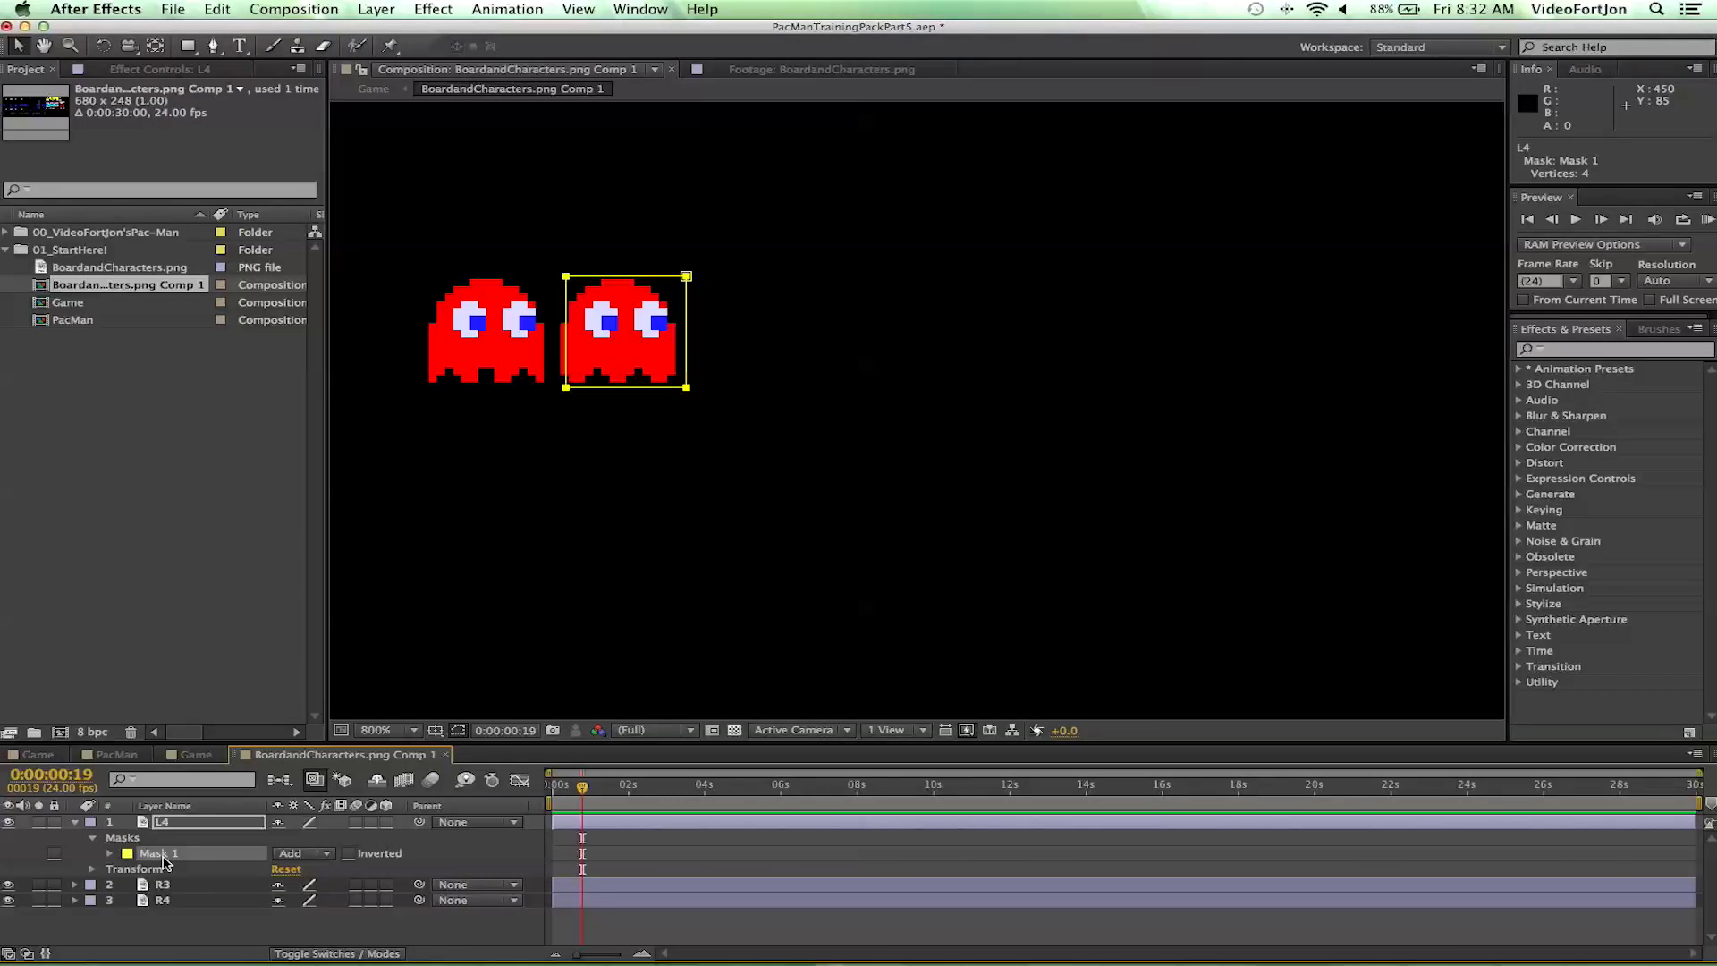
key("Right")
key("Right")
key("Right")
key("Right")
key("Right")
key("Right")
key("Right")
key("Right")
key("Right")
key("Right")
key("Right")
key("Right")
key("Right")
key("Right")
key("Right")
key("Right")
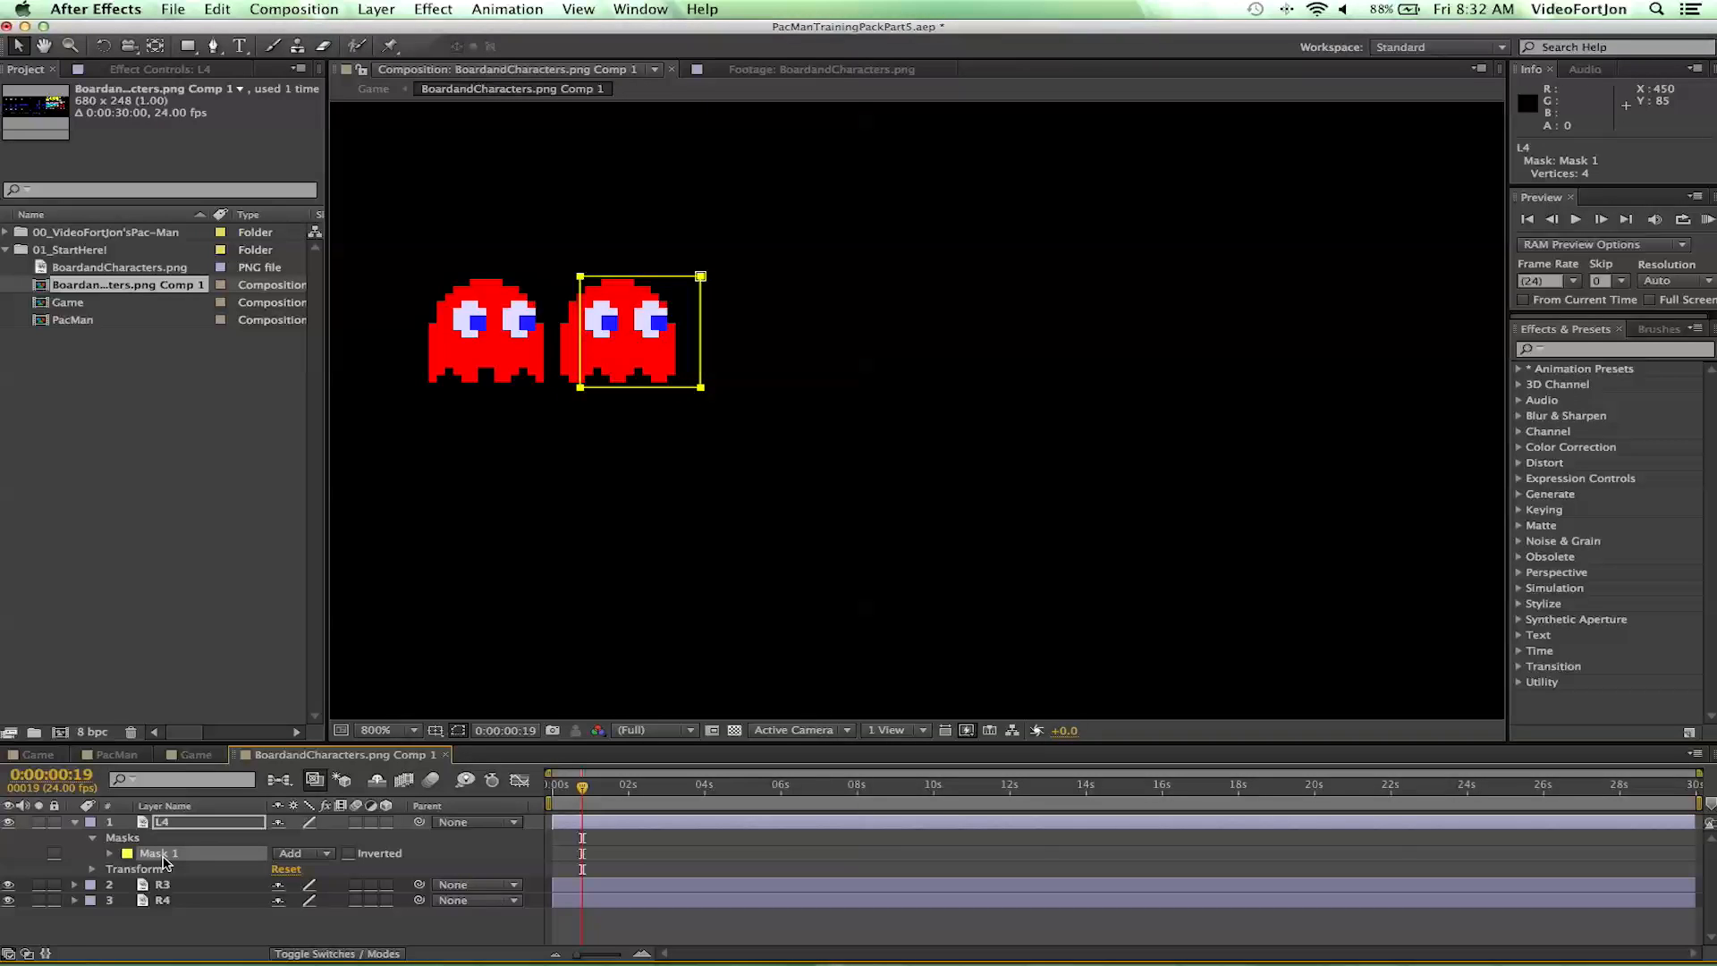
key("Right")
key("Right")
key("Right")
key("Right")
key("Right")
key("Right")
key("Right")
key("Right")
key("Right")
key("Right")
key("Right")
key("Right")
key("Right")
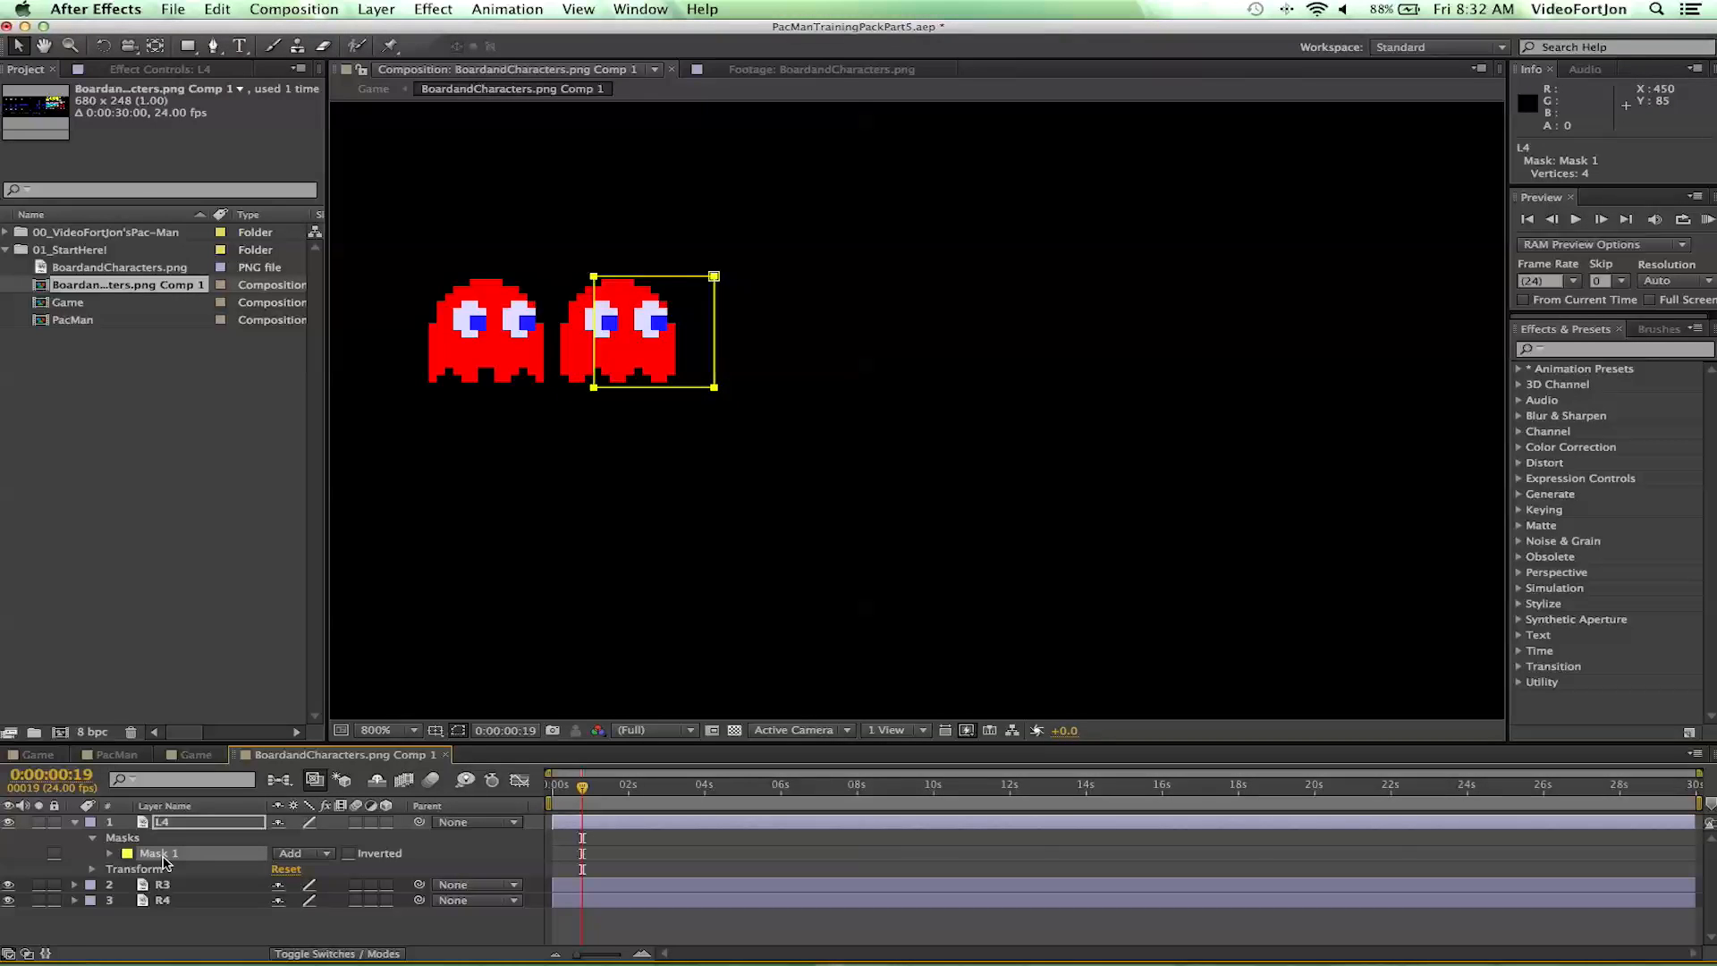
key("Right")
key("Right")
key("Right")
key("Right")
key("Right")
key("Right")
key("Right")
key("Right")
key("Right")
key("Right")
key("Right")
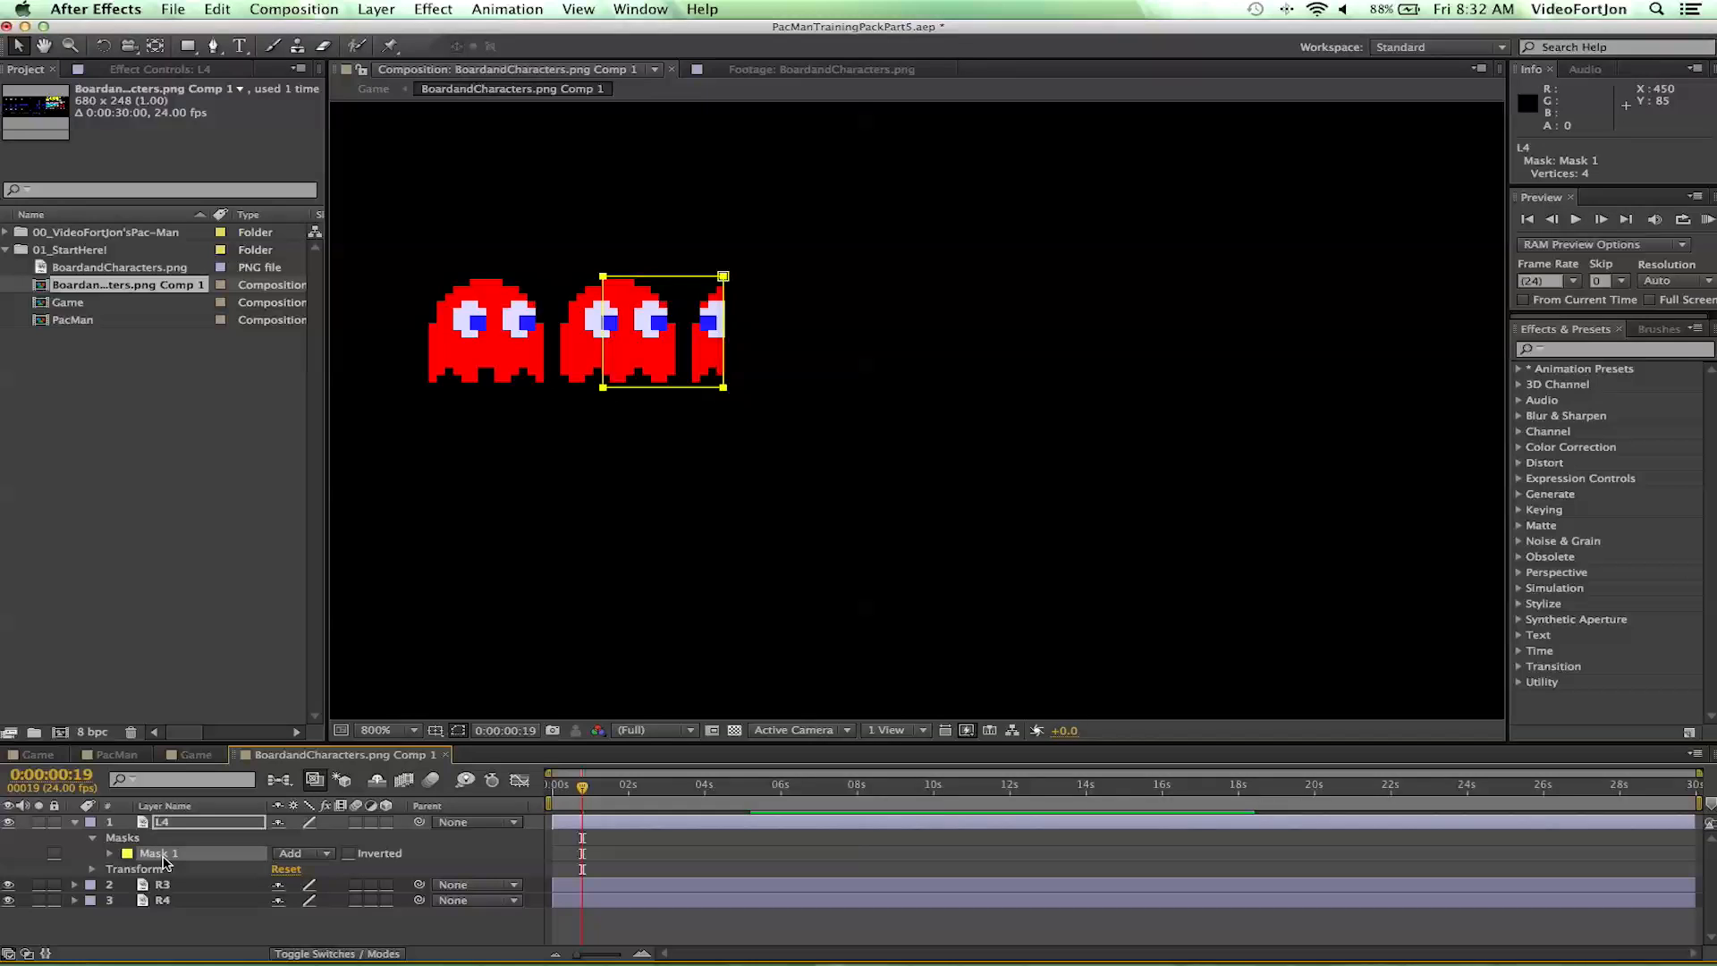
key("Right")
key("Right")
key("Right")
key("Right")
key("Right")
key("Right")
key("Right")
key("Right")
key("Right")
key("Right")
key("Right")
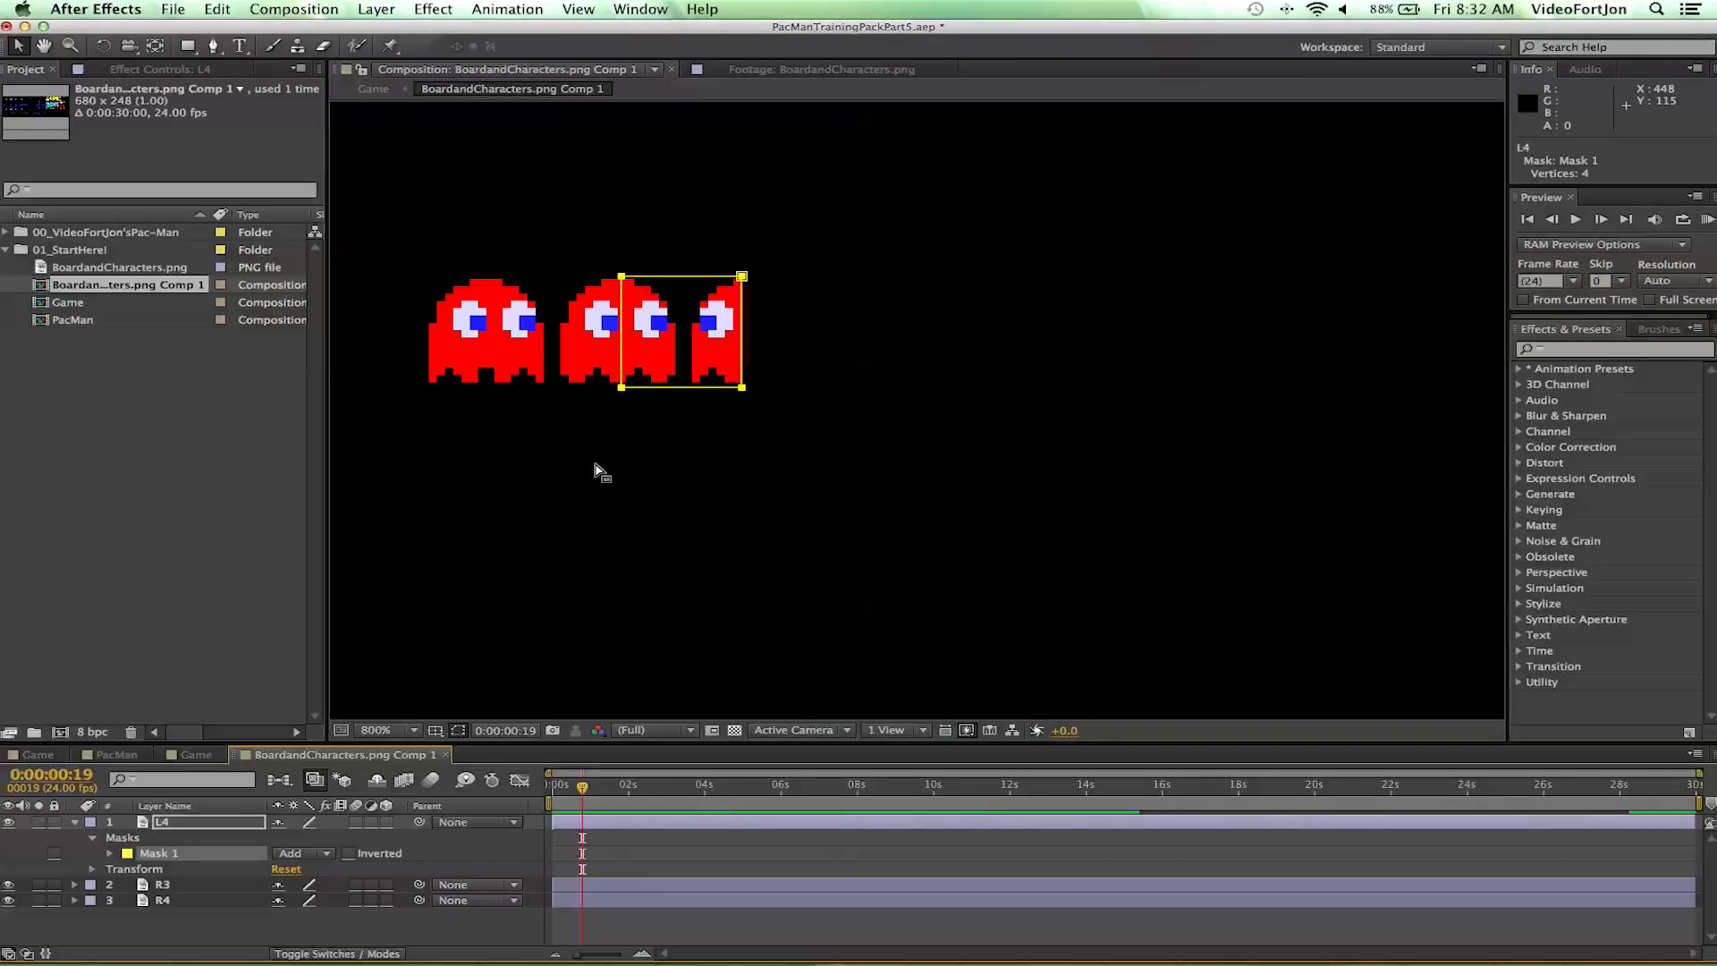
left_click_drag(744, 349, 810, 349)
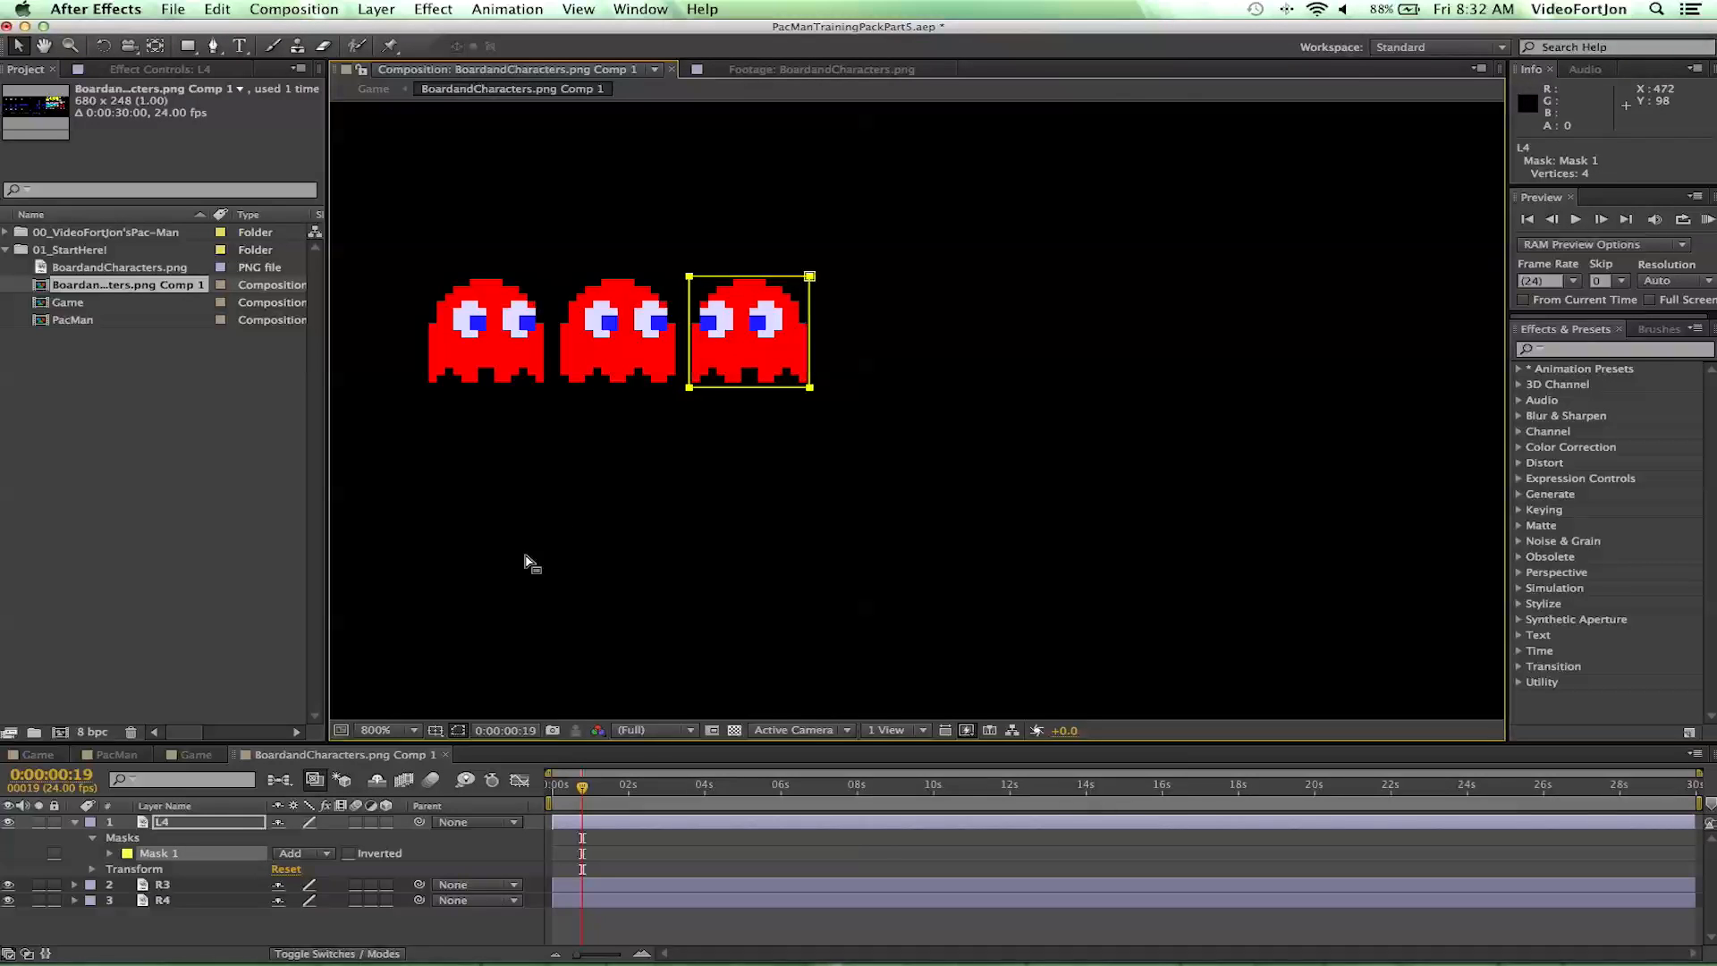
left_click(76, 824)
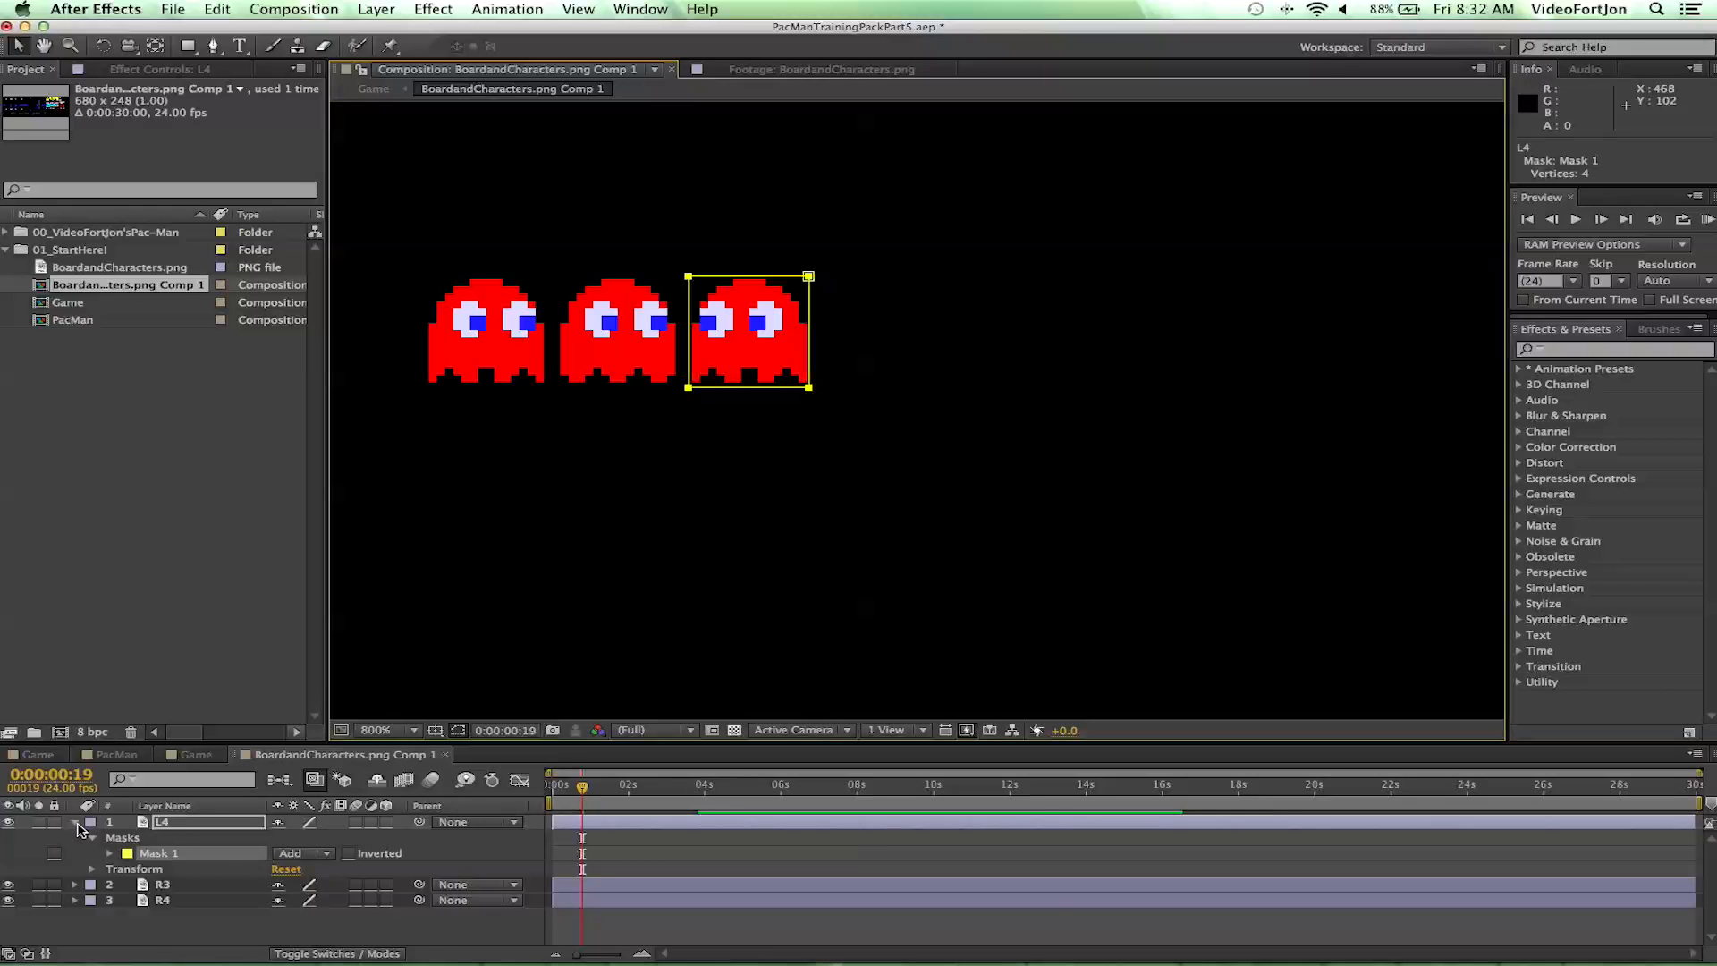
left_click(75, 823)
left_click(75, 823)
left_click(75, 823)
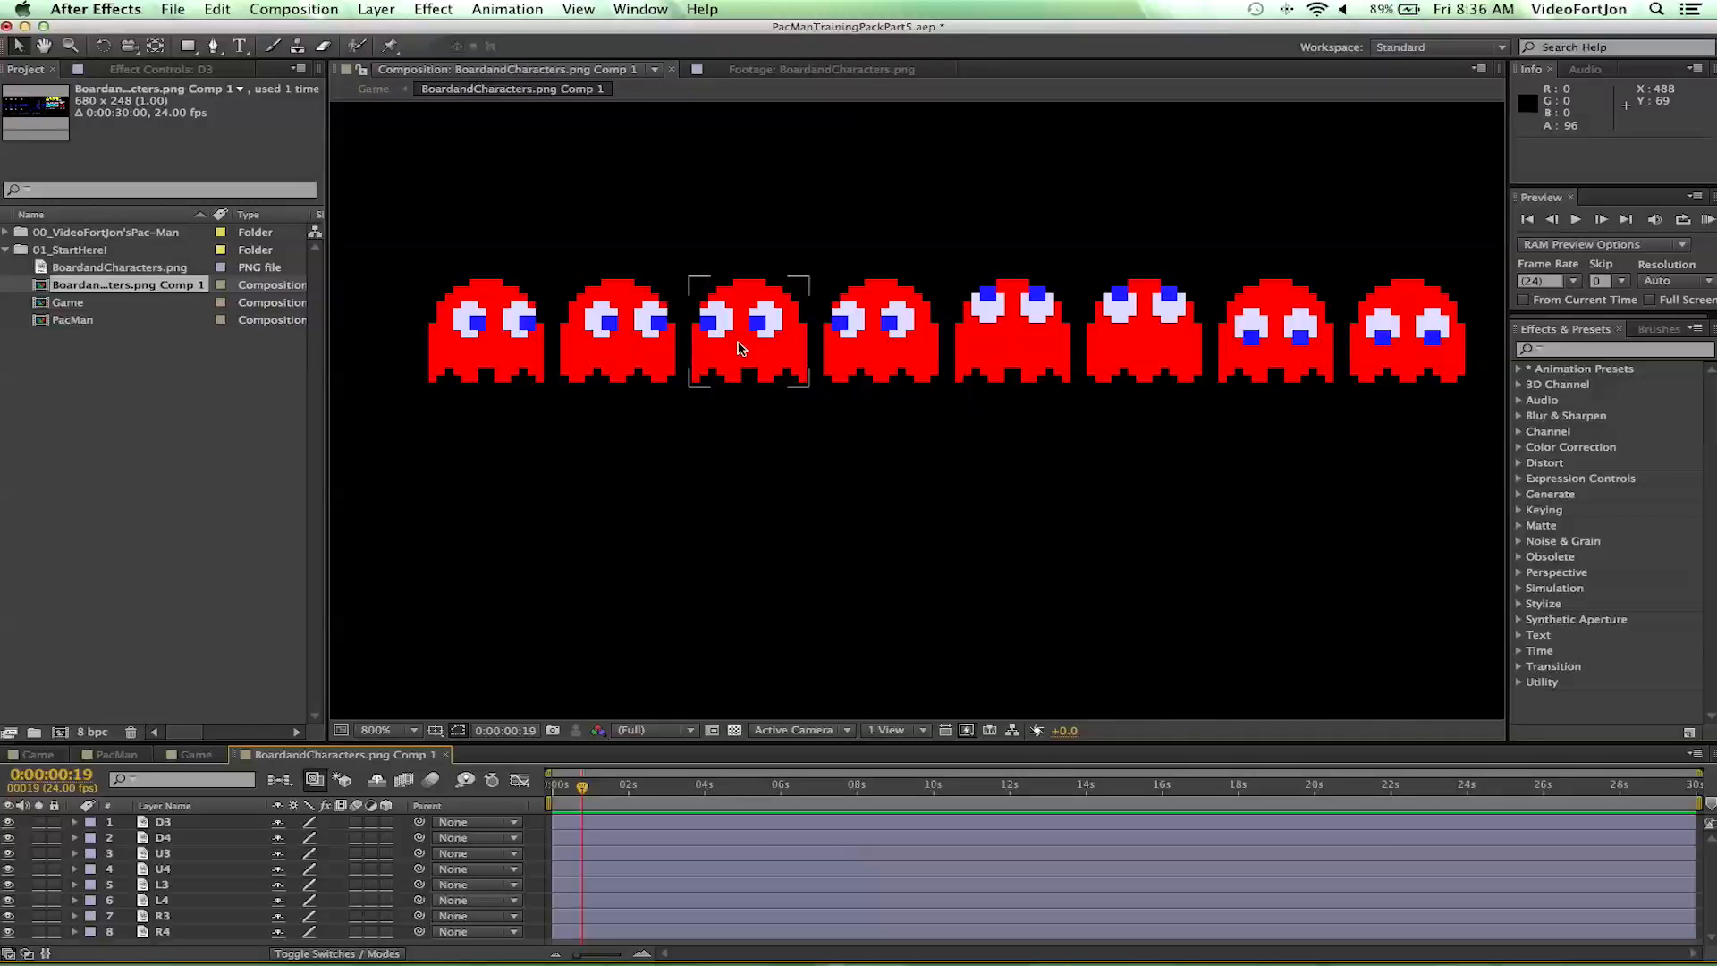
- Move the R4 layer's anchor point to the centre of its ghost with the Pan Behind tool
left_click(148, 932)
key("comma")
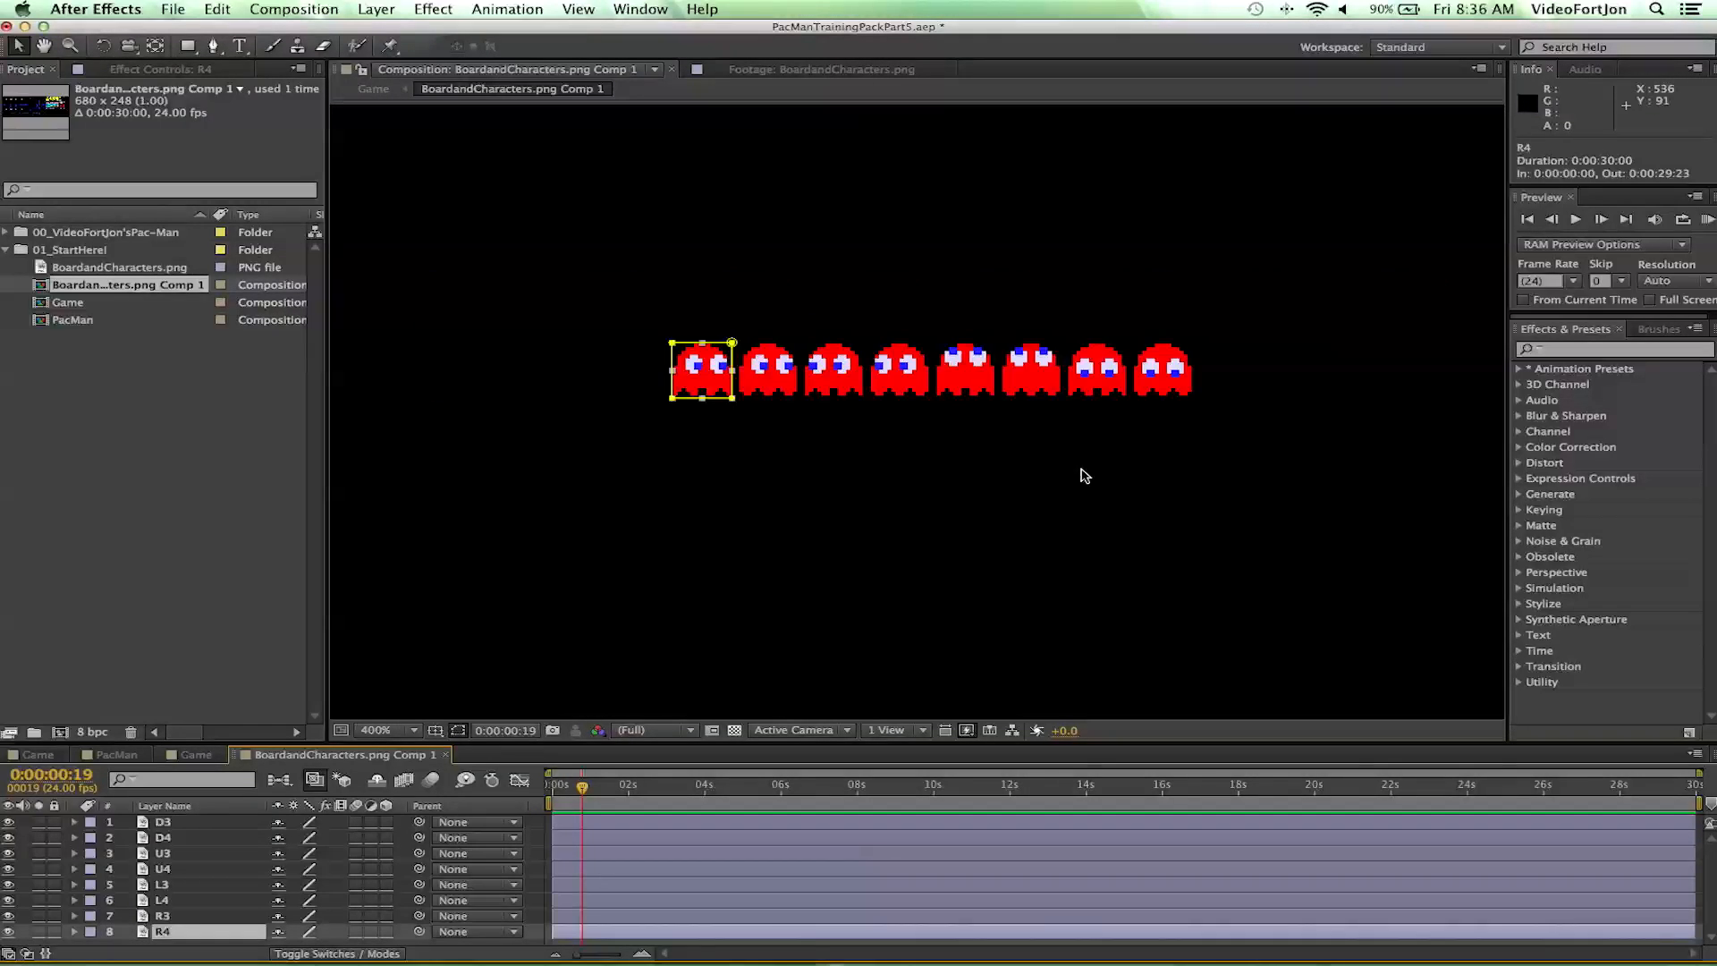
key("comma")
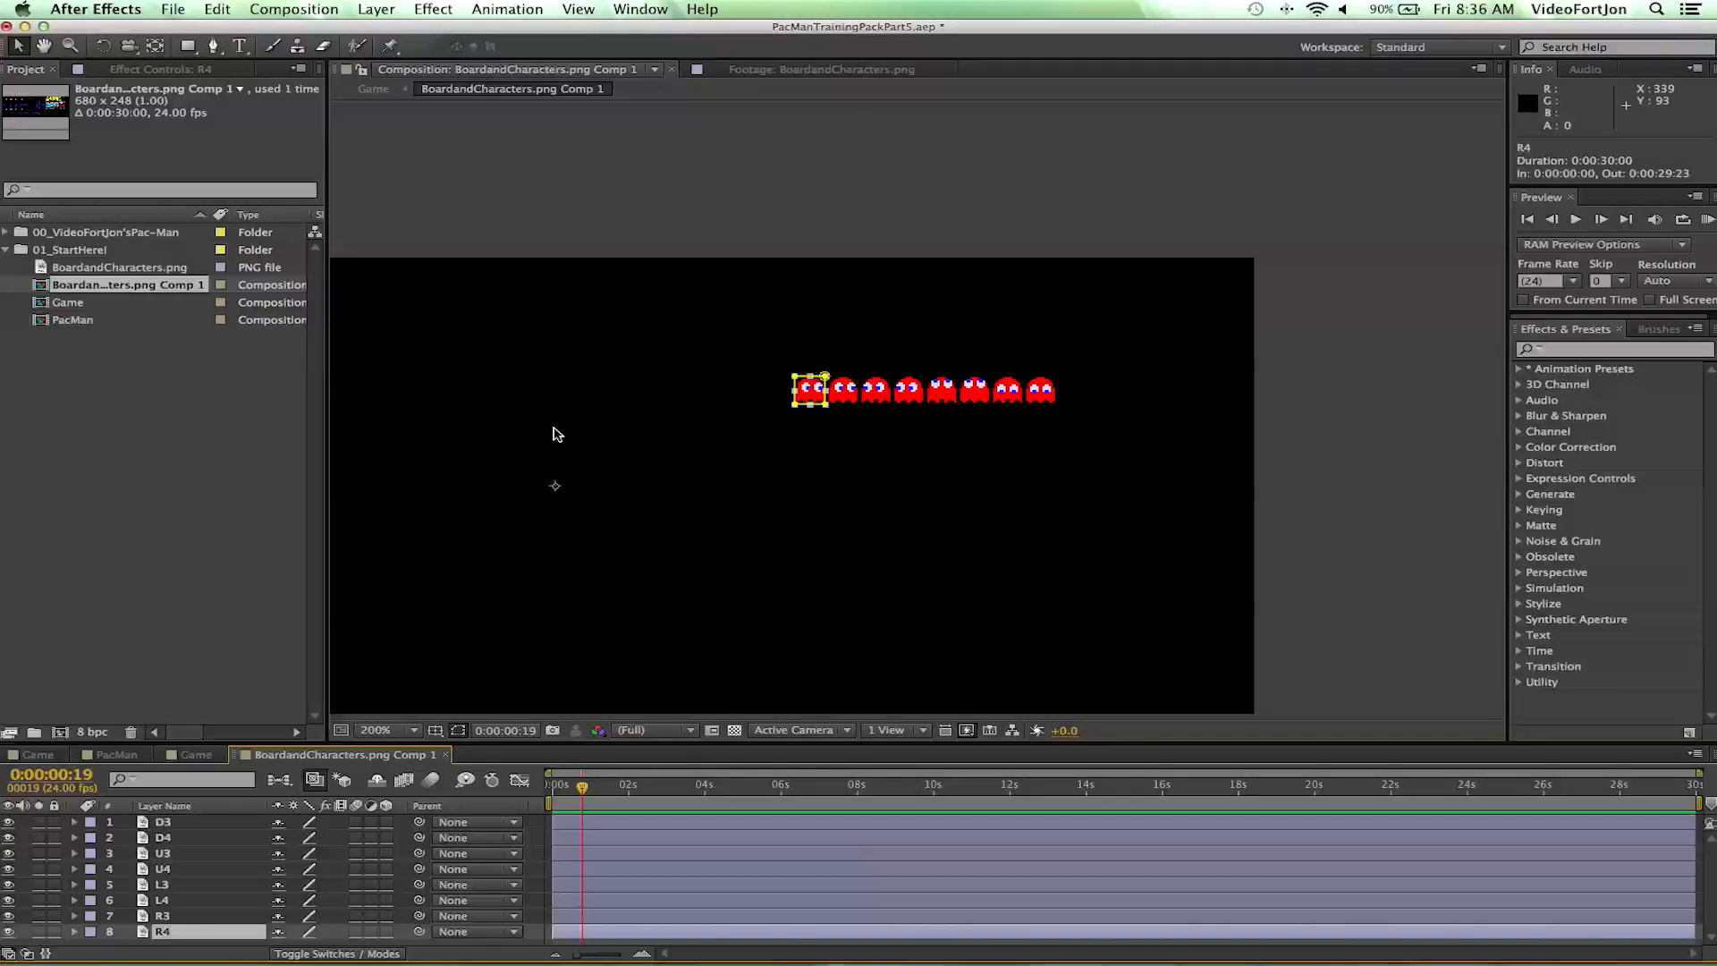
left_click(159, 48)
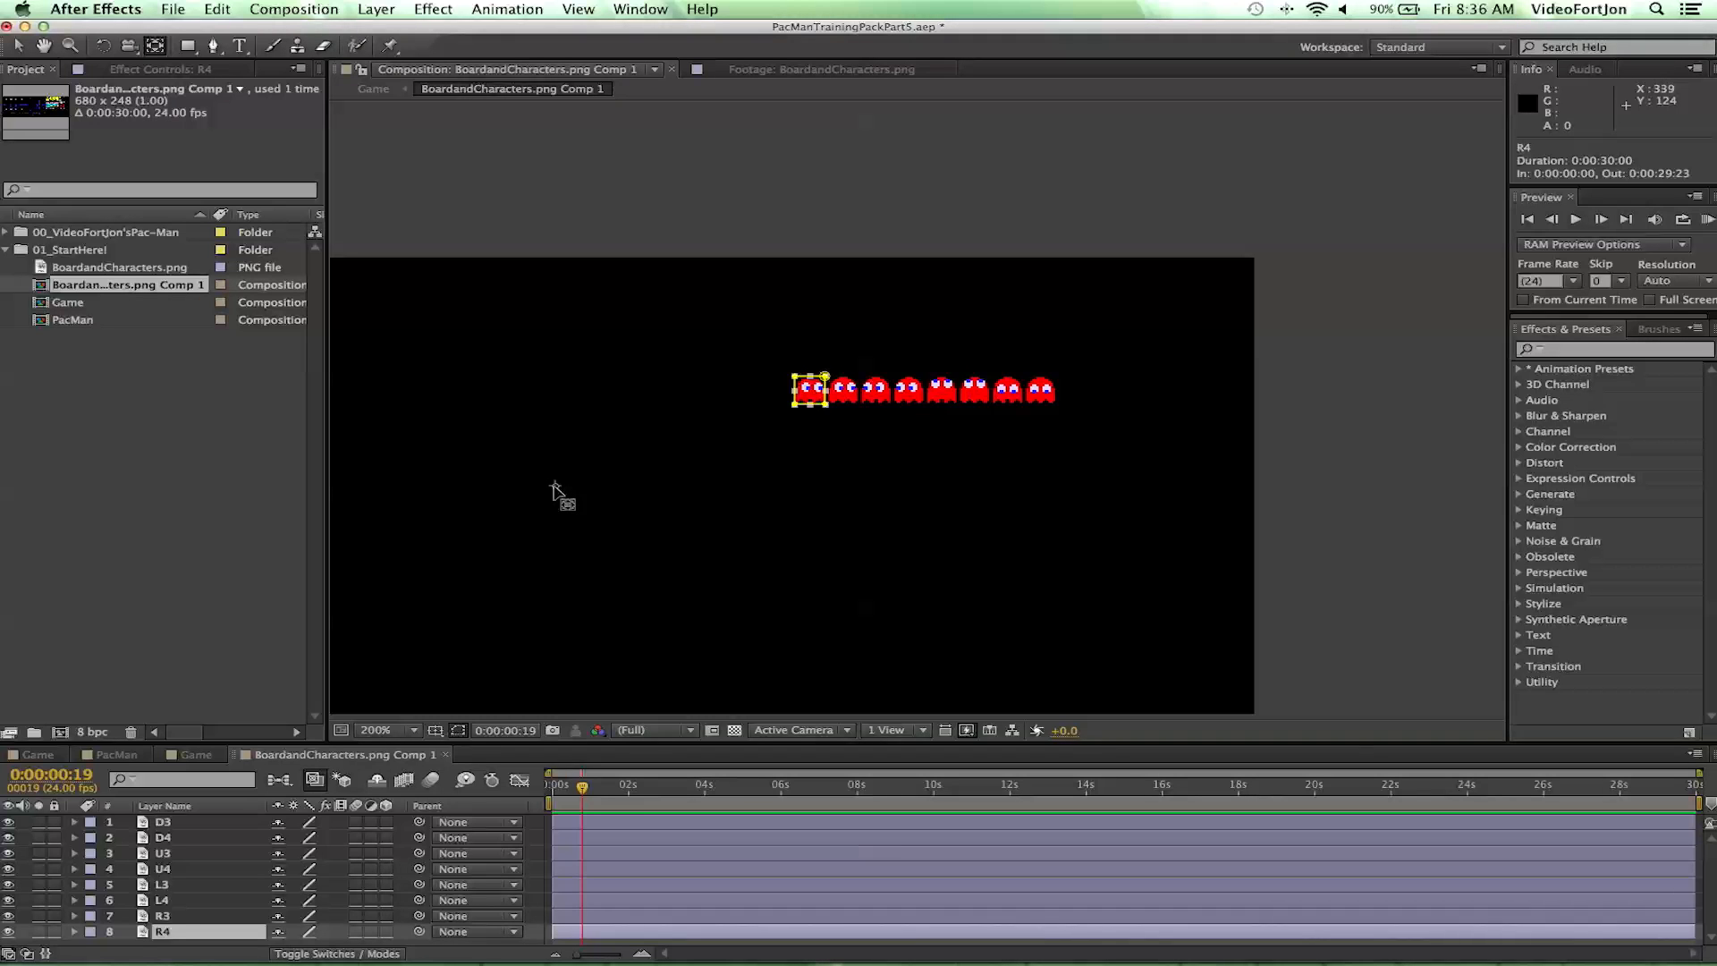
left_click_drag(588, 483, 815, 392)
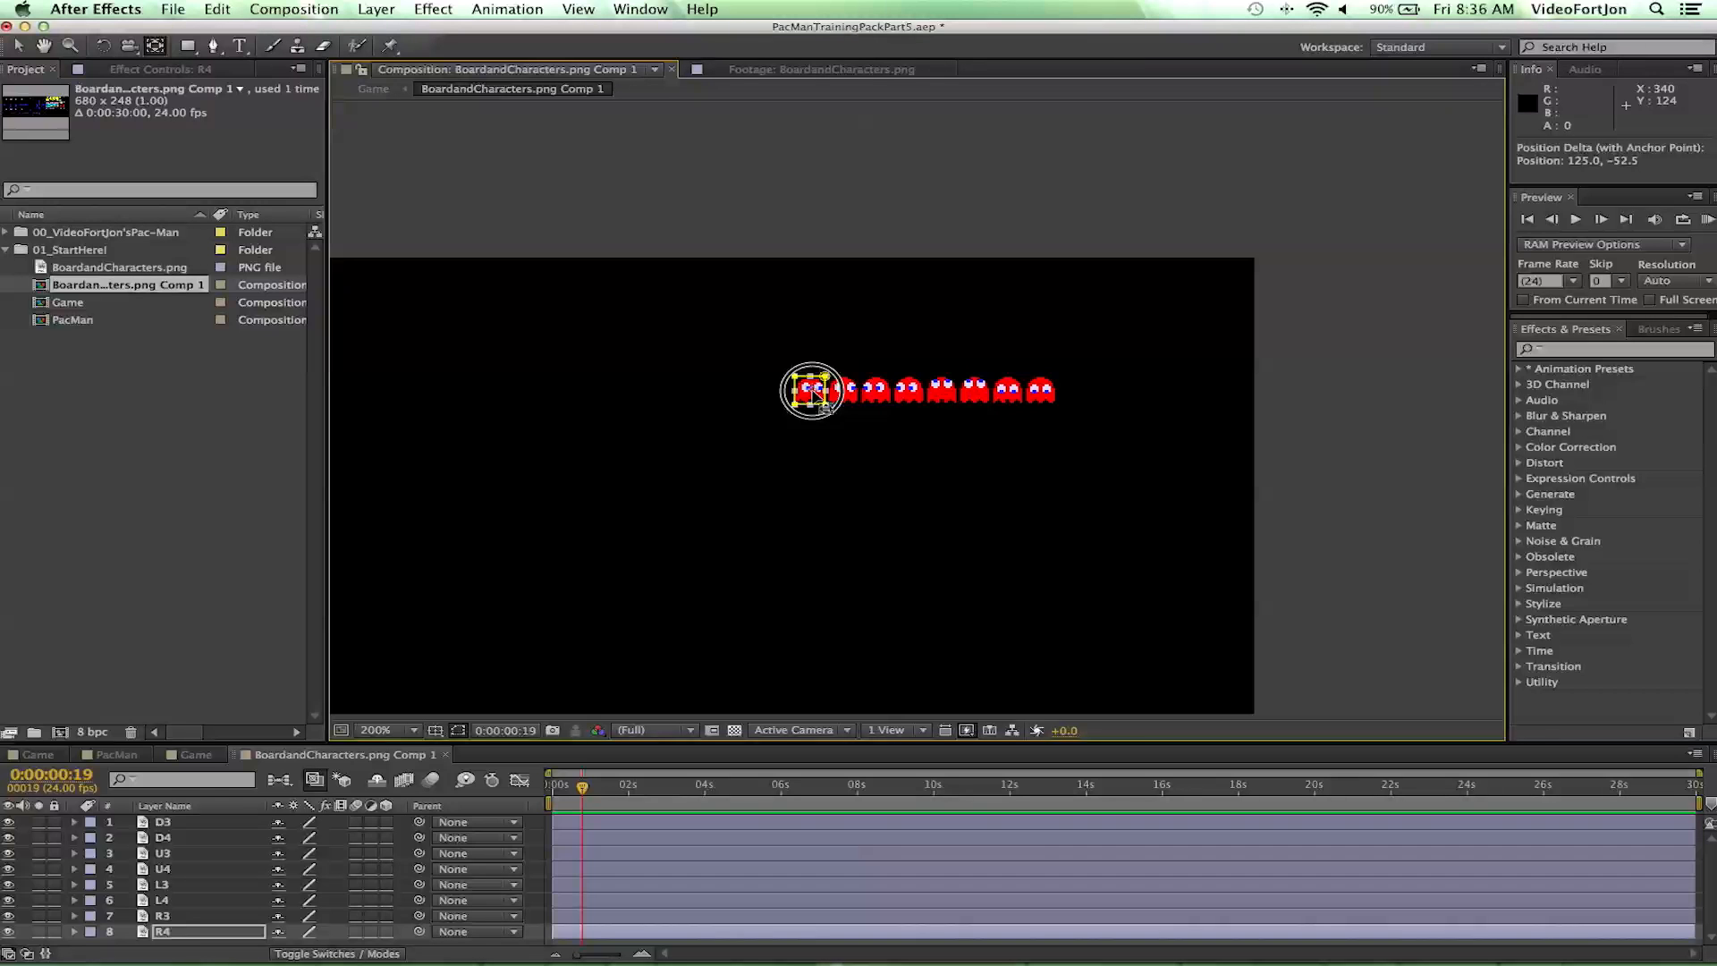
key("period")
key("period")
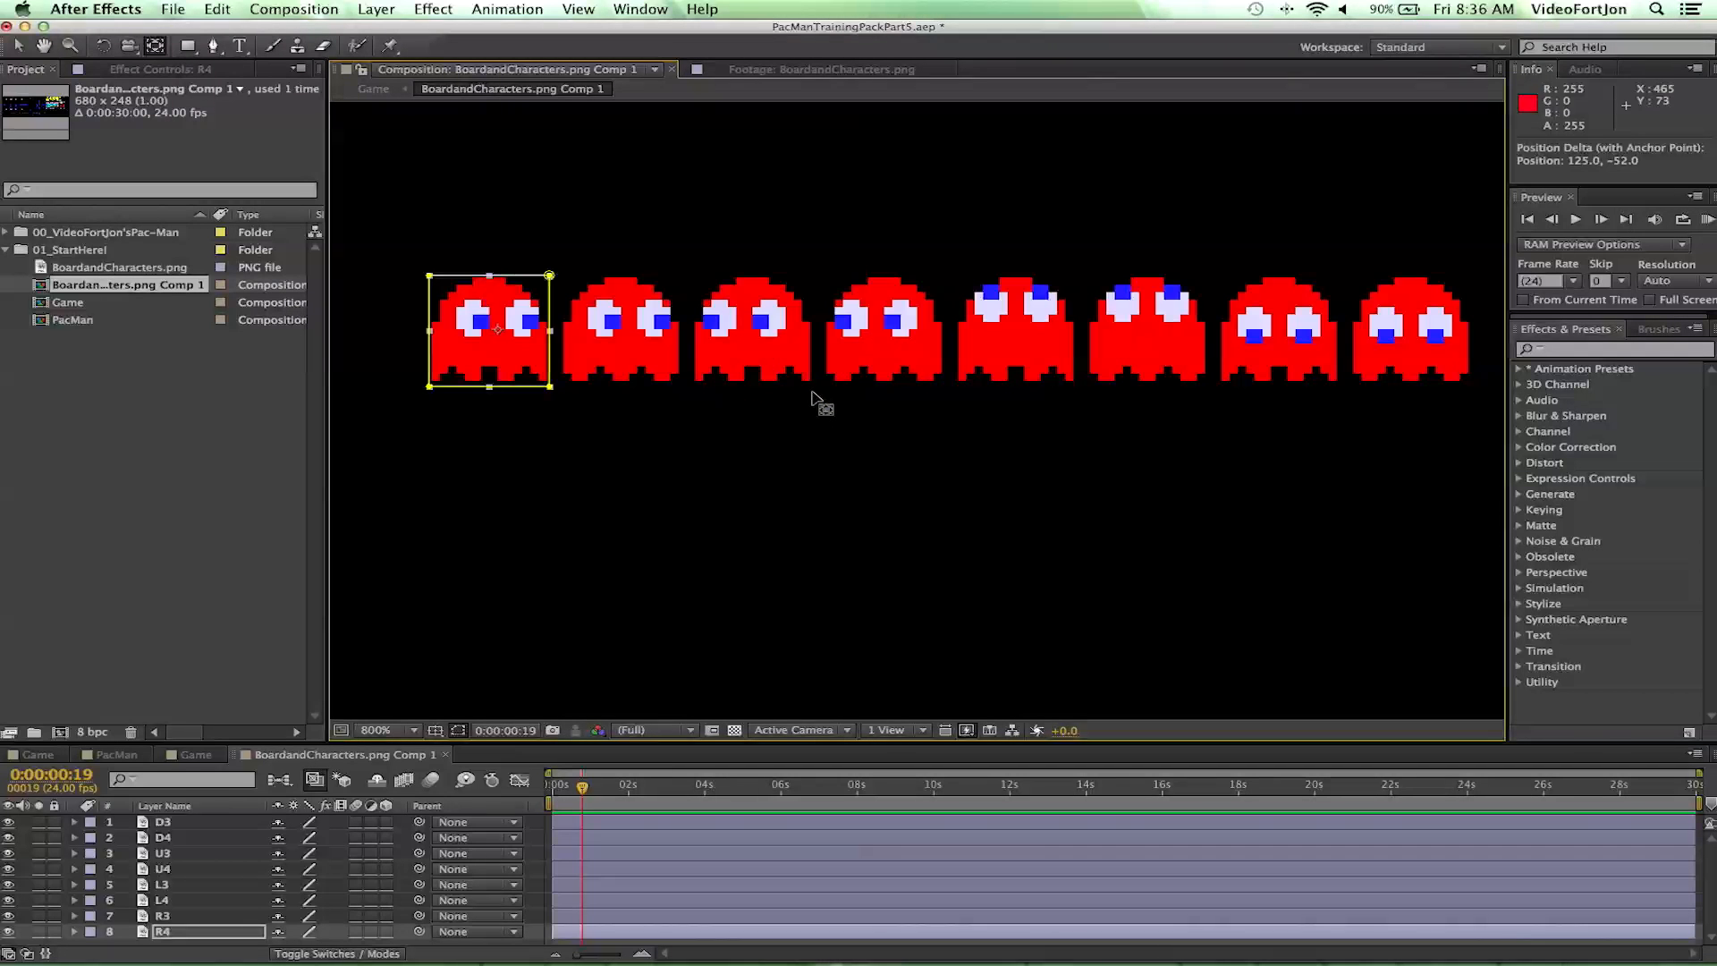
left_click_drag(494, 335, 495, 336)
- Move the R3 layer's anchor point to the centre of the second ghost
left_click(617, 340)
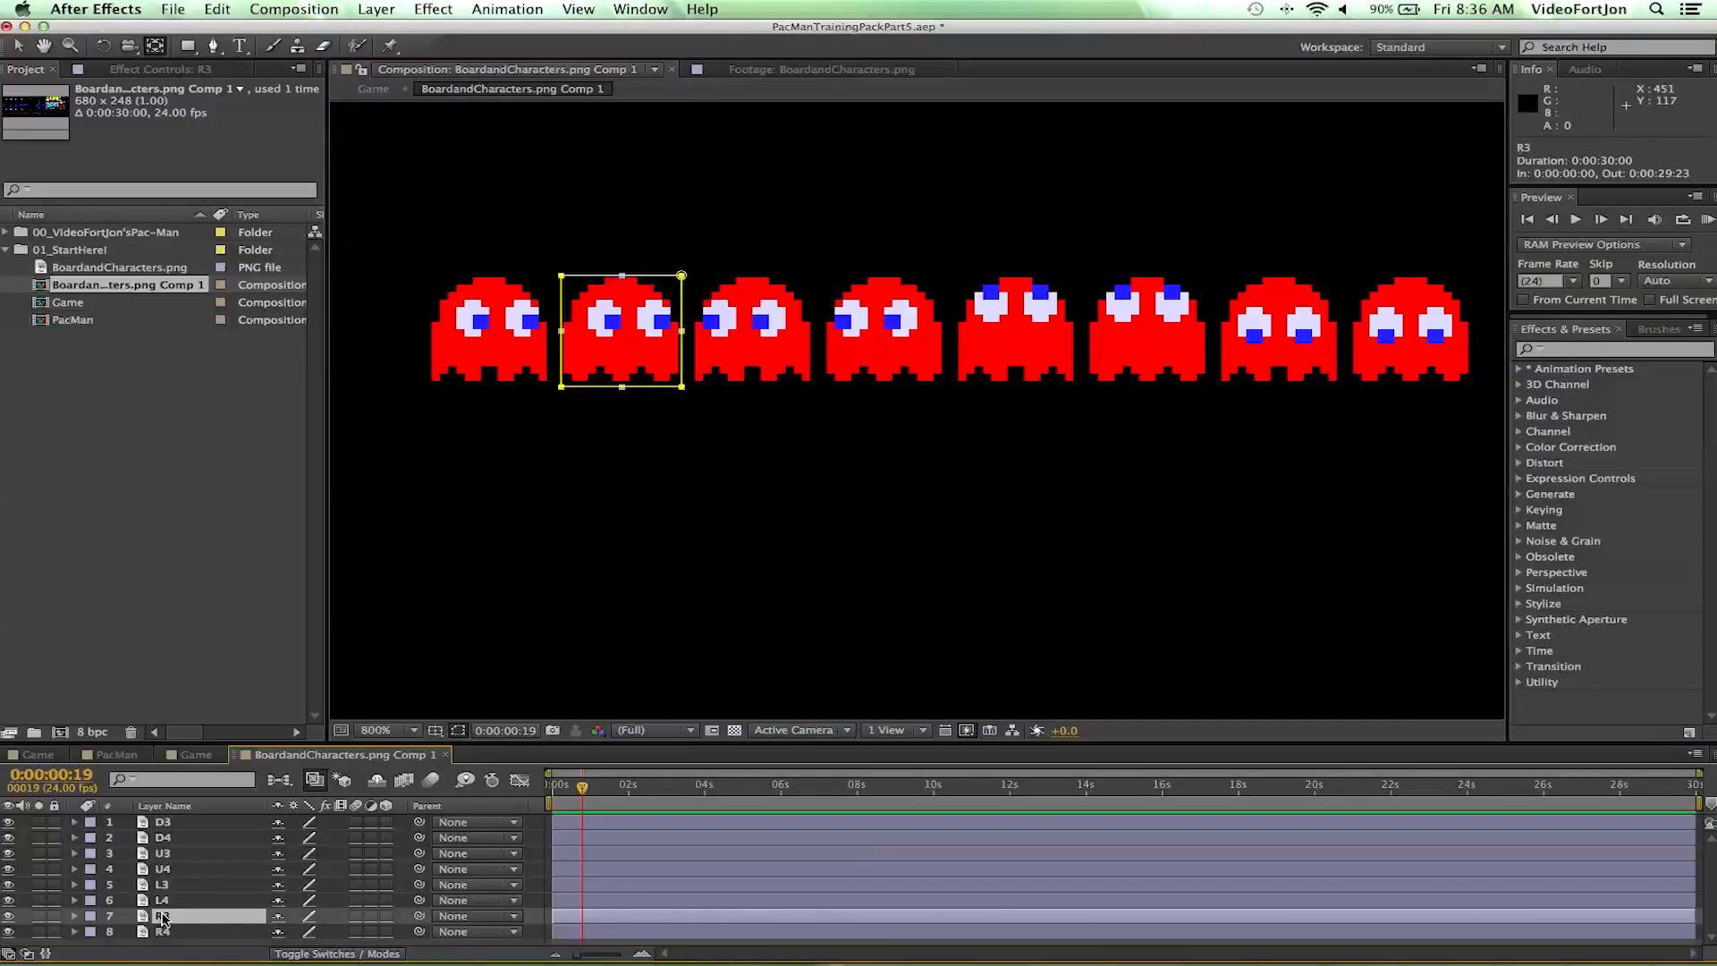
key("comma")
left_click_drag(504, 537, 792, 484)
left_click_drag(479, 508, 1057, 324)
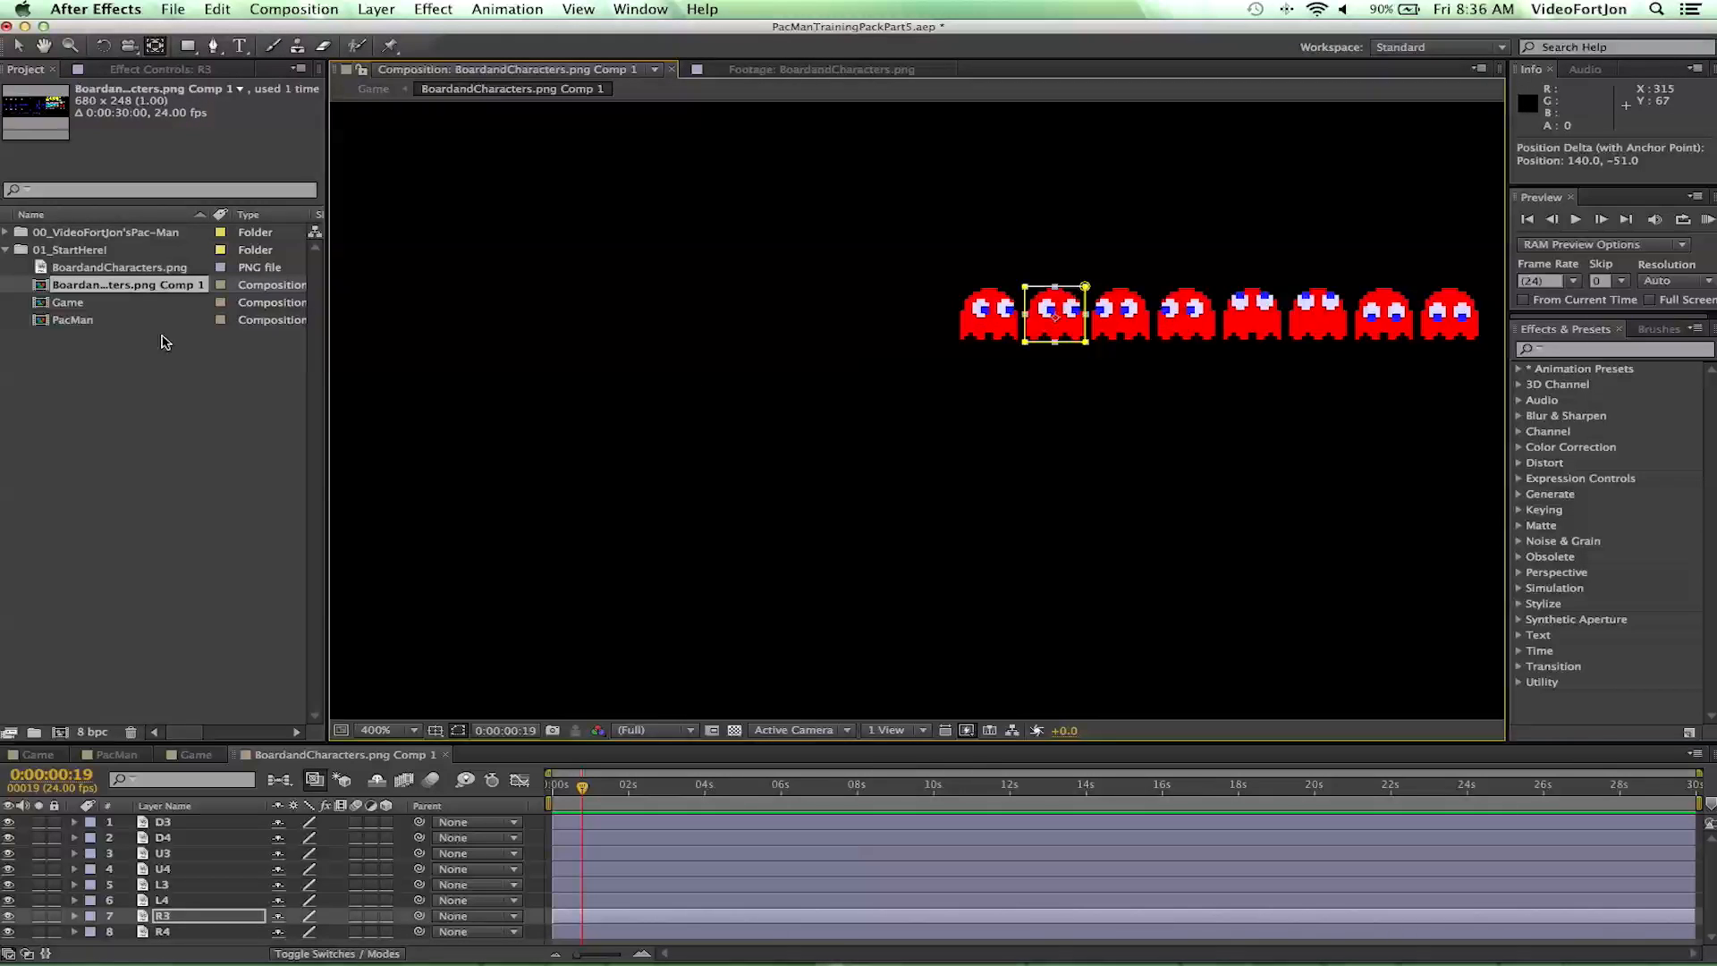
- Move the anchor points of the L4 and L3 layers to the centres of their own ghosts
left_click(159, 902)
left_click_drag(695, 483, 1122, 324)
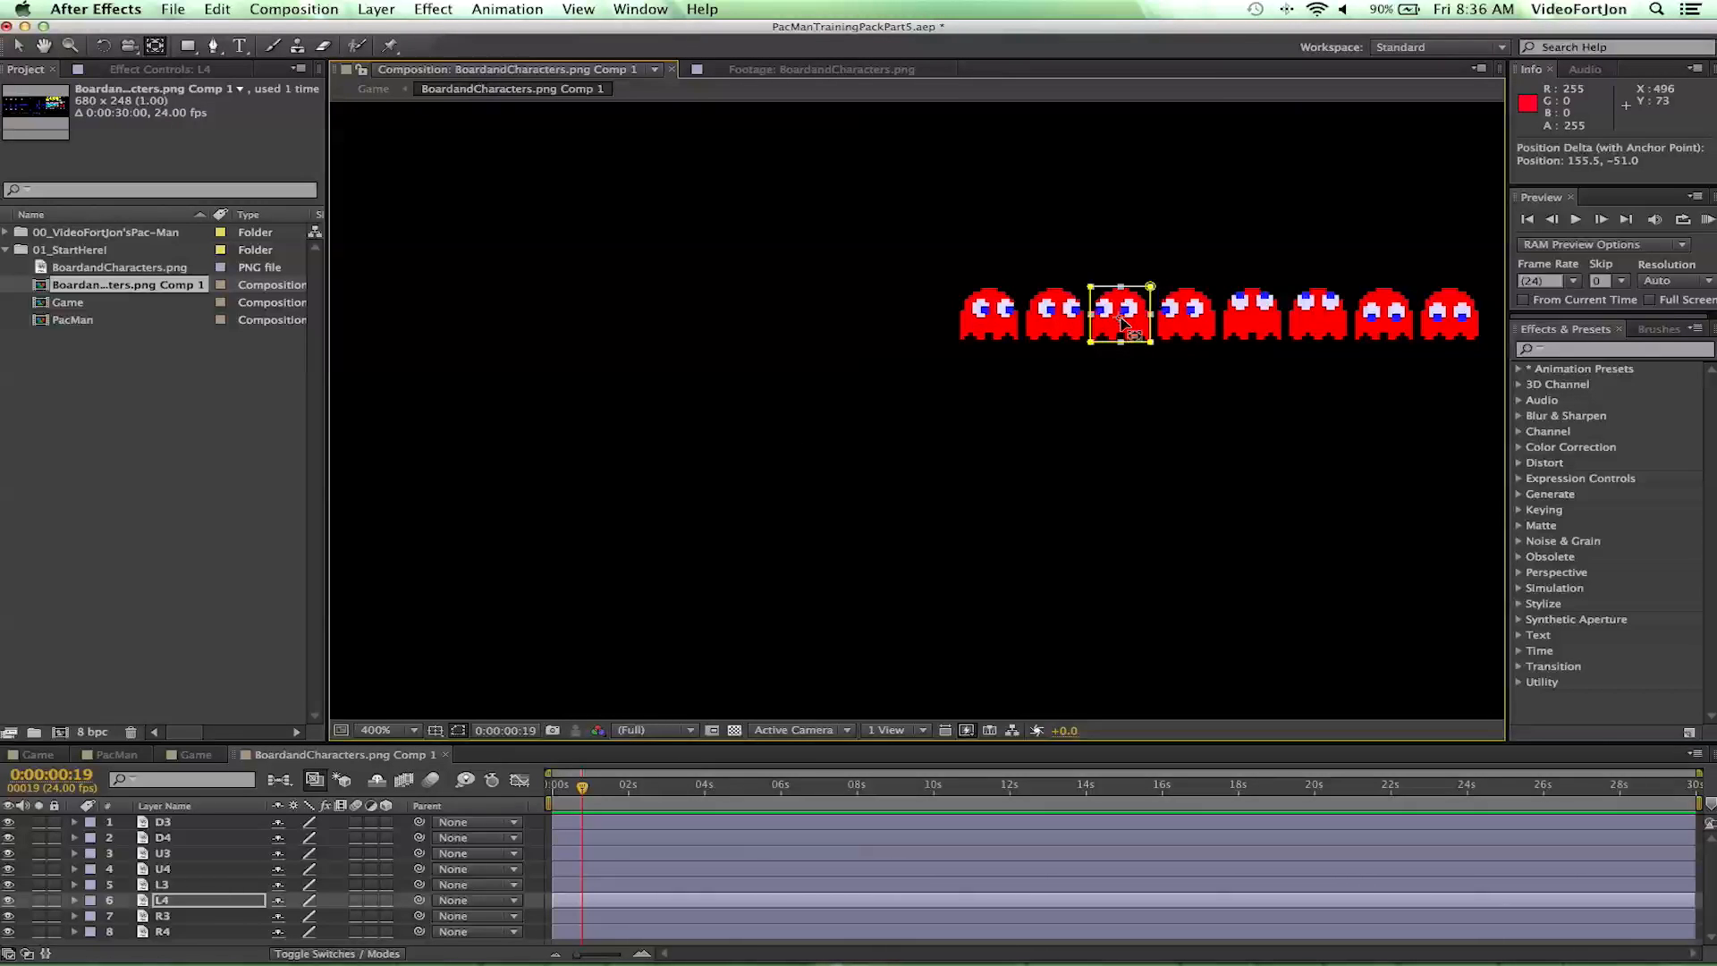
left_click(161, 885)
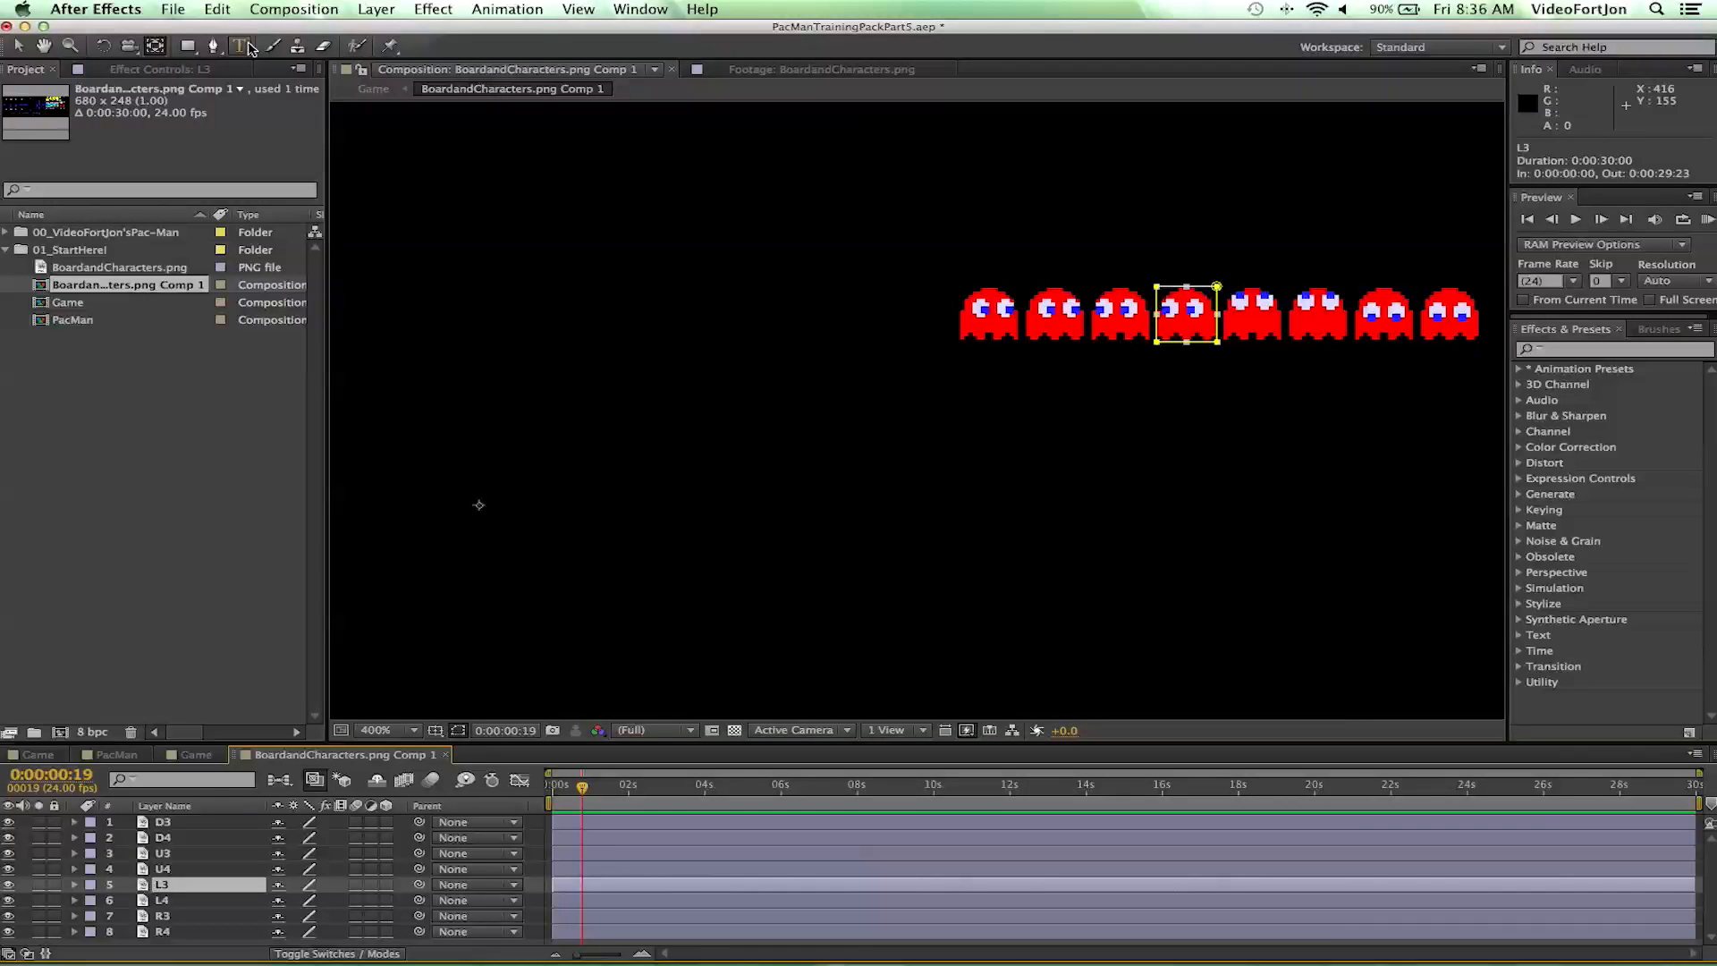
left_click_drag(479, 512, 1187, 324)
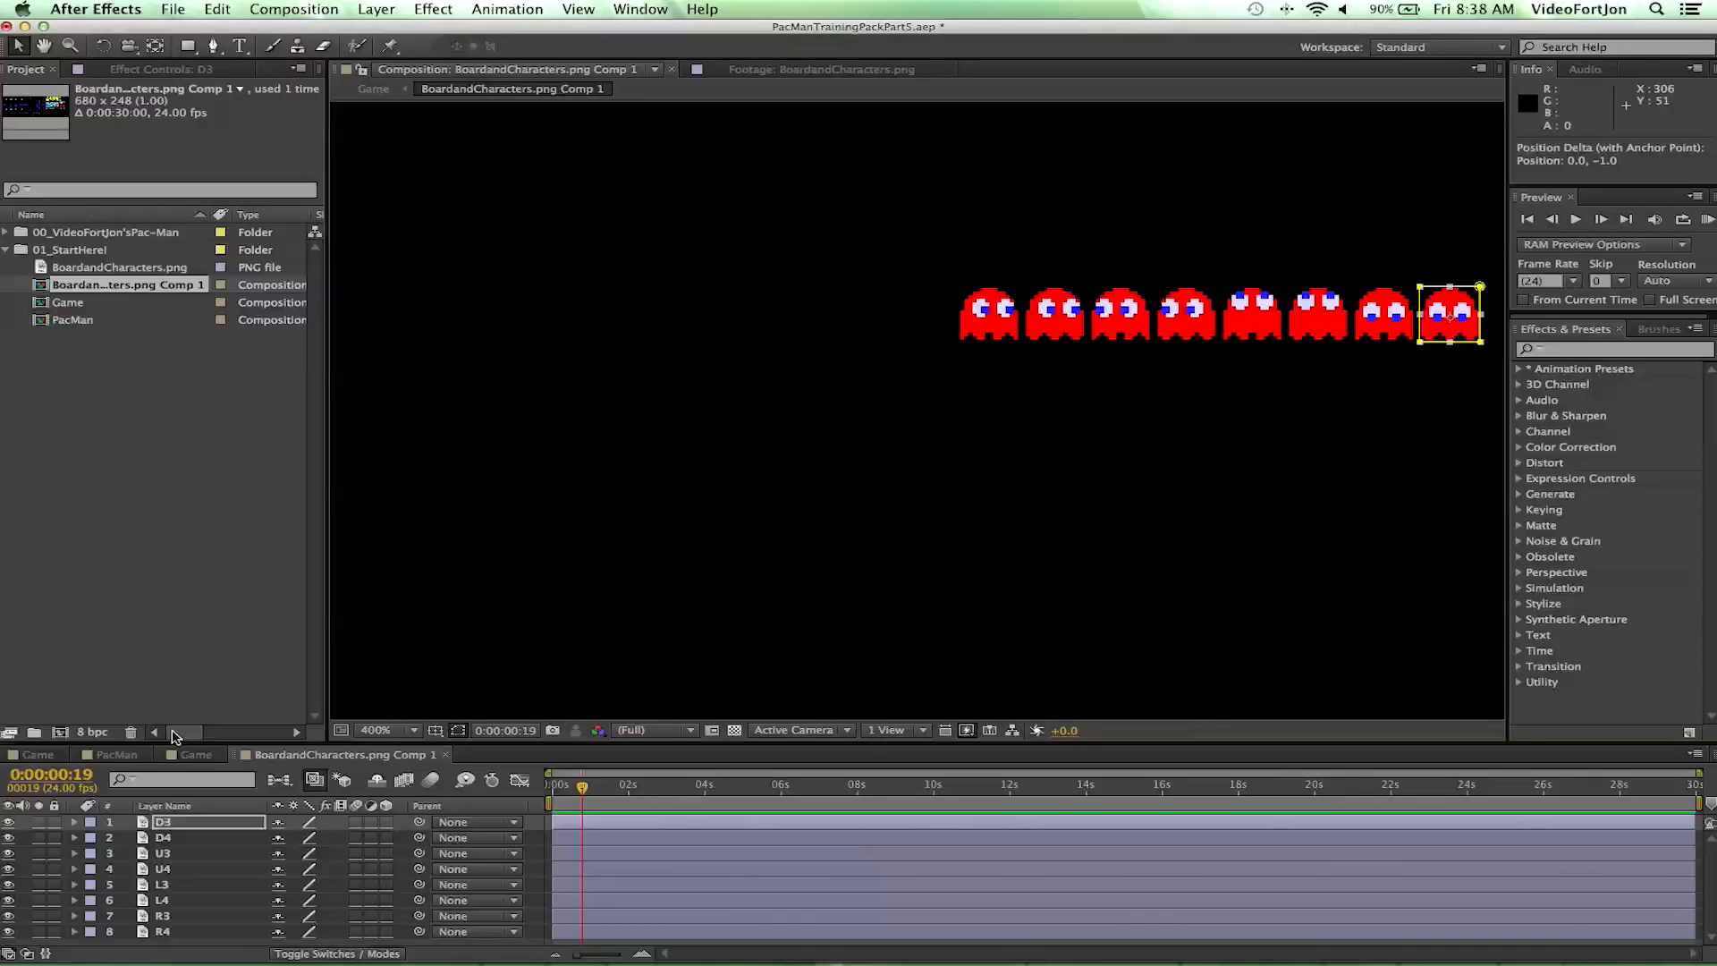
- Nudge the D3 layer 10 pixels to the left, towards the D4 ghost
left_click(164, 825)
key("Left")
key("Left")
key("Left")
key("Left")
key("Left")
key("Left")
key("Left")
key("Left")
key("Left")
key("Left")
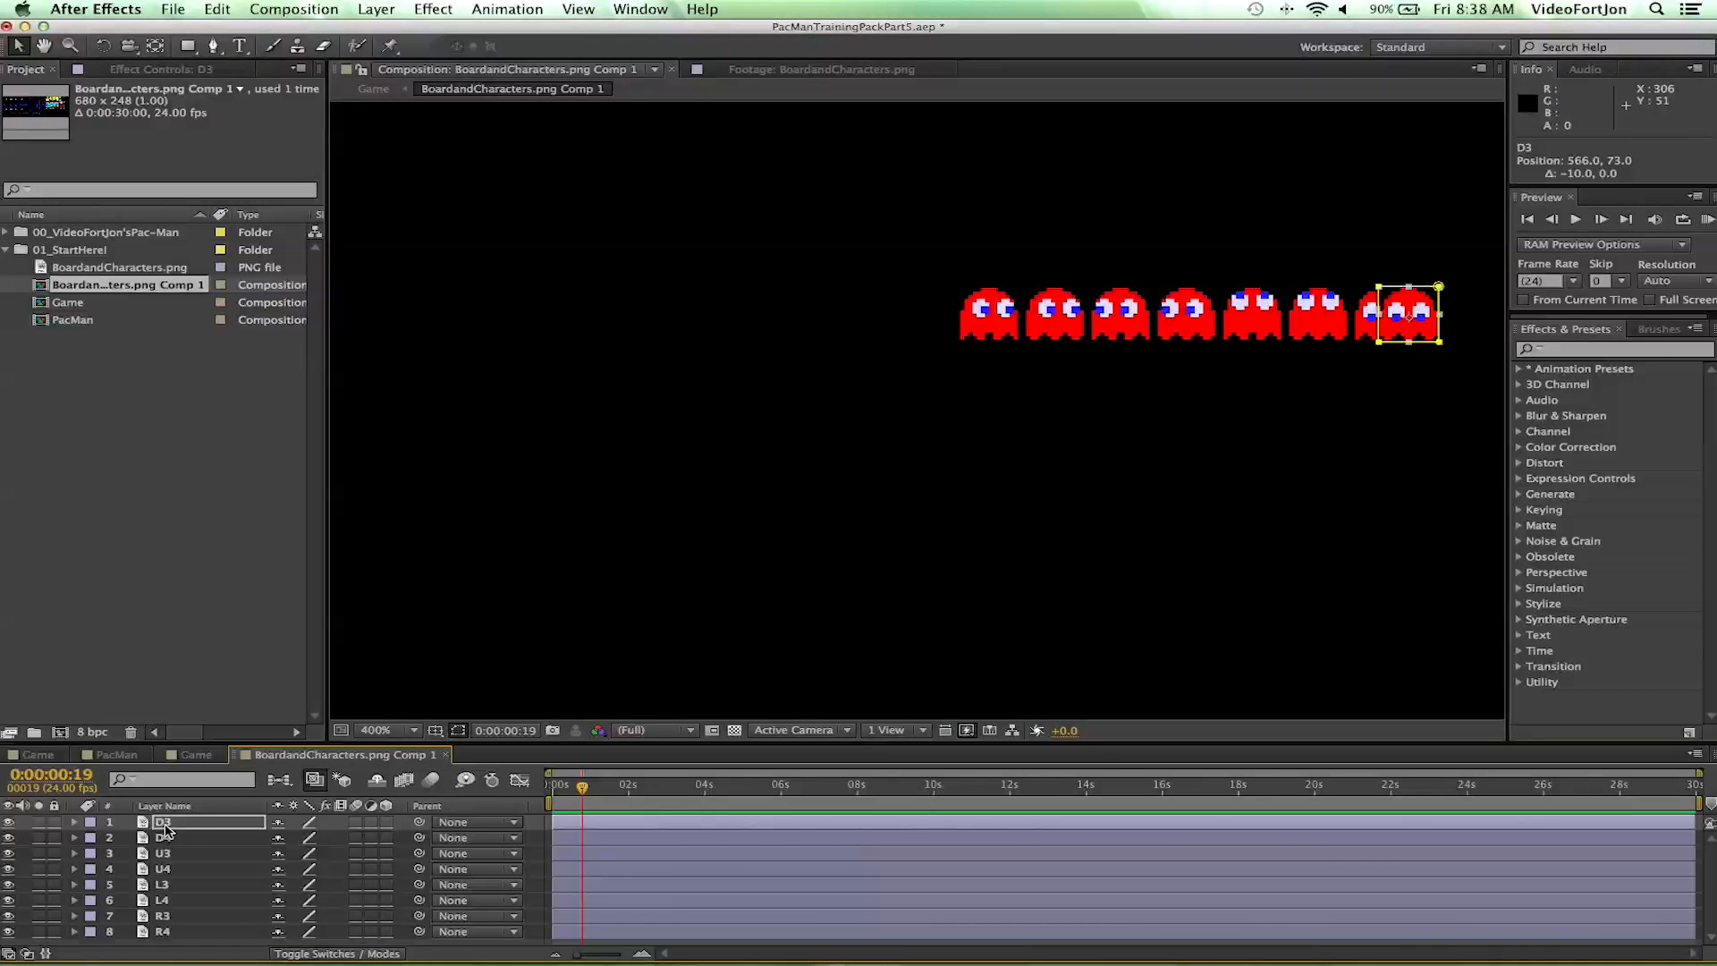
- Hide the layer controls and nudge the D3 ghost further left until it sits exactly over the D4 ghost
key("super+shift+h")
key("period")
key("h")
left_click_drag(1369, 349, 789, 447)
key("v")
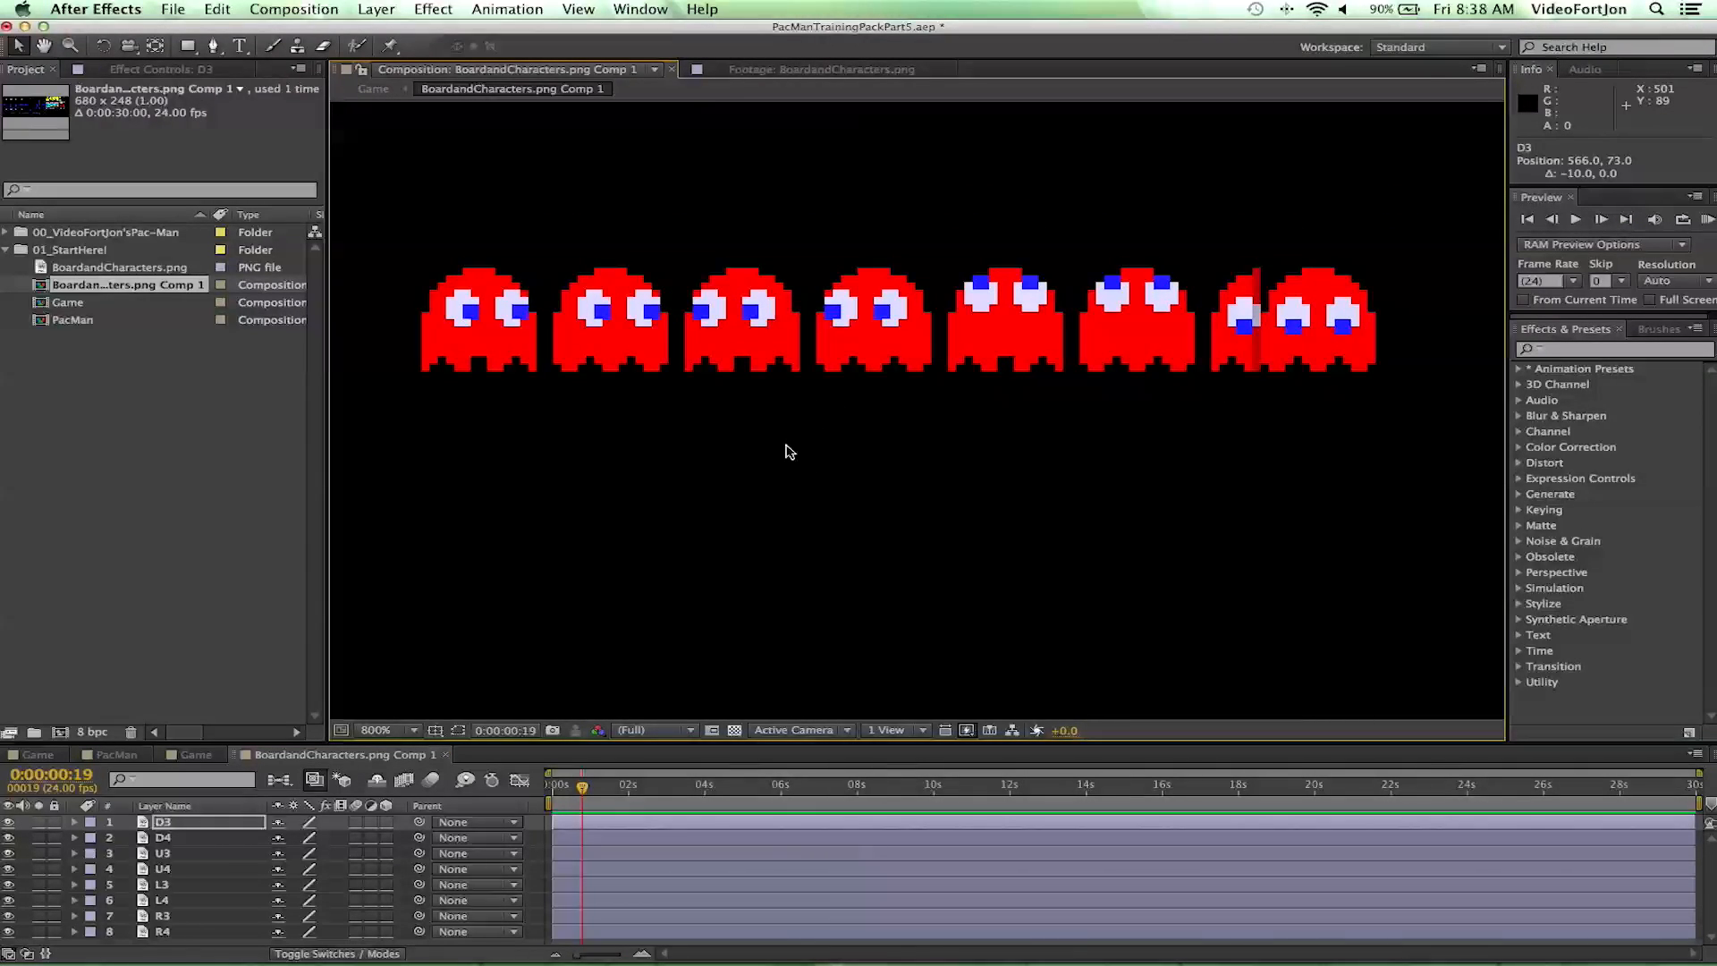
key("Left")
key("Left")
key("Left")
key("Left")
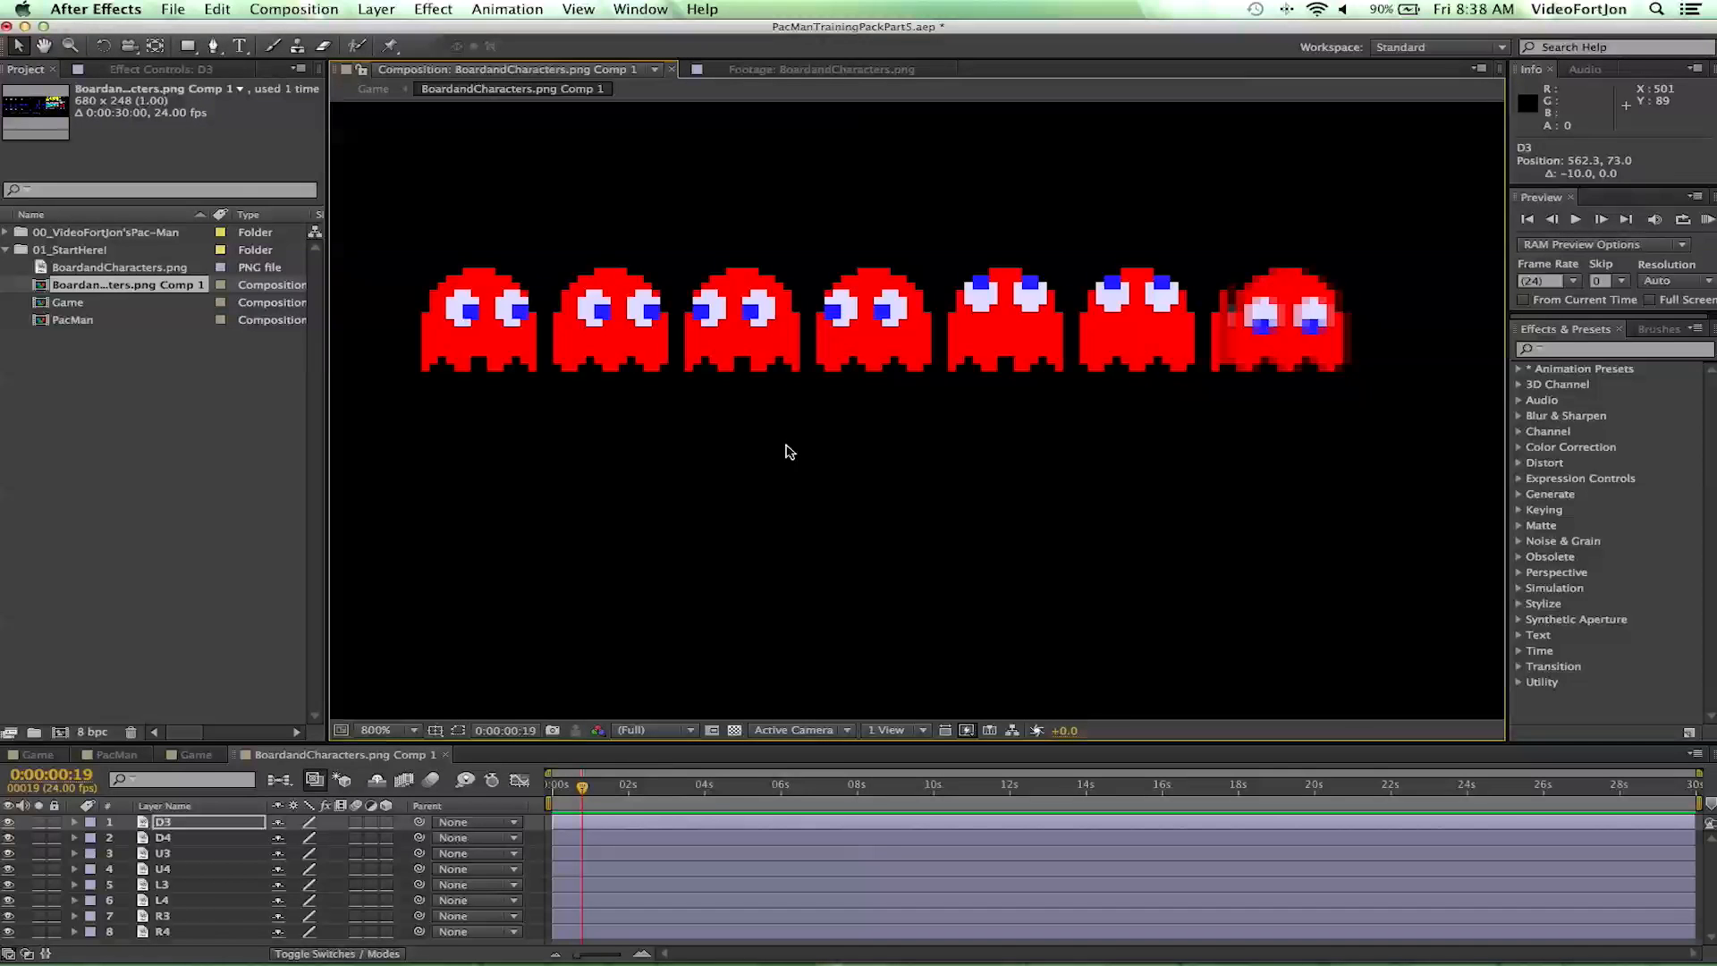
key("Left")
key("Left")
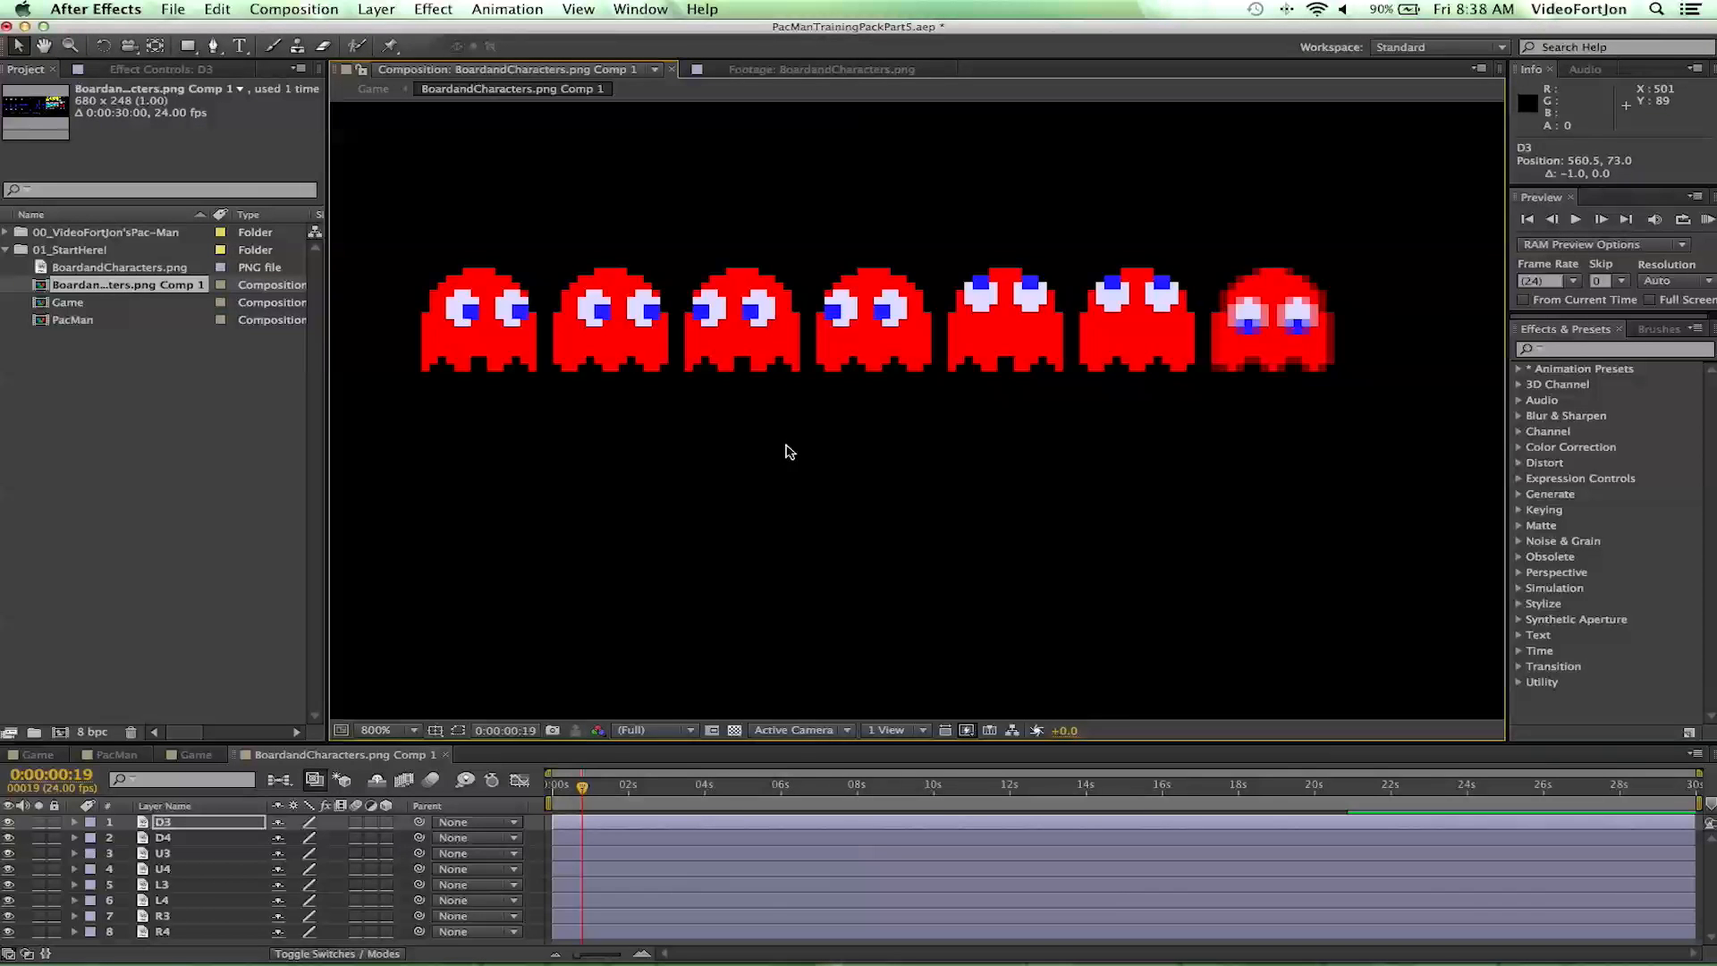
key("Left")
key("Left")
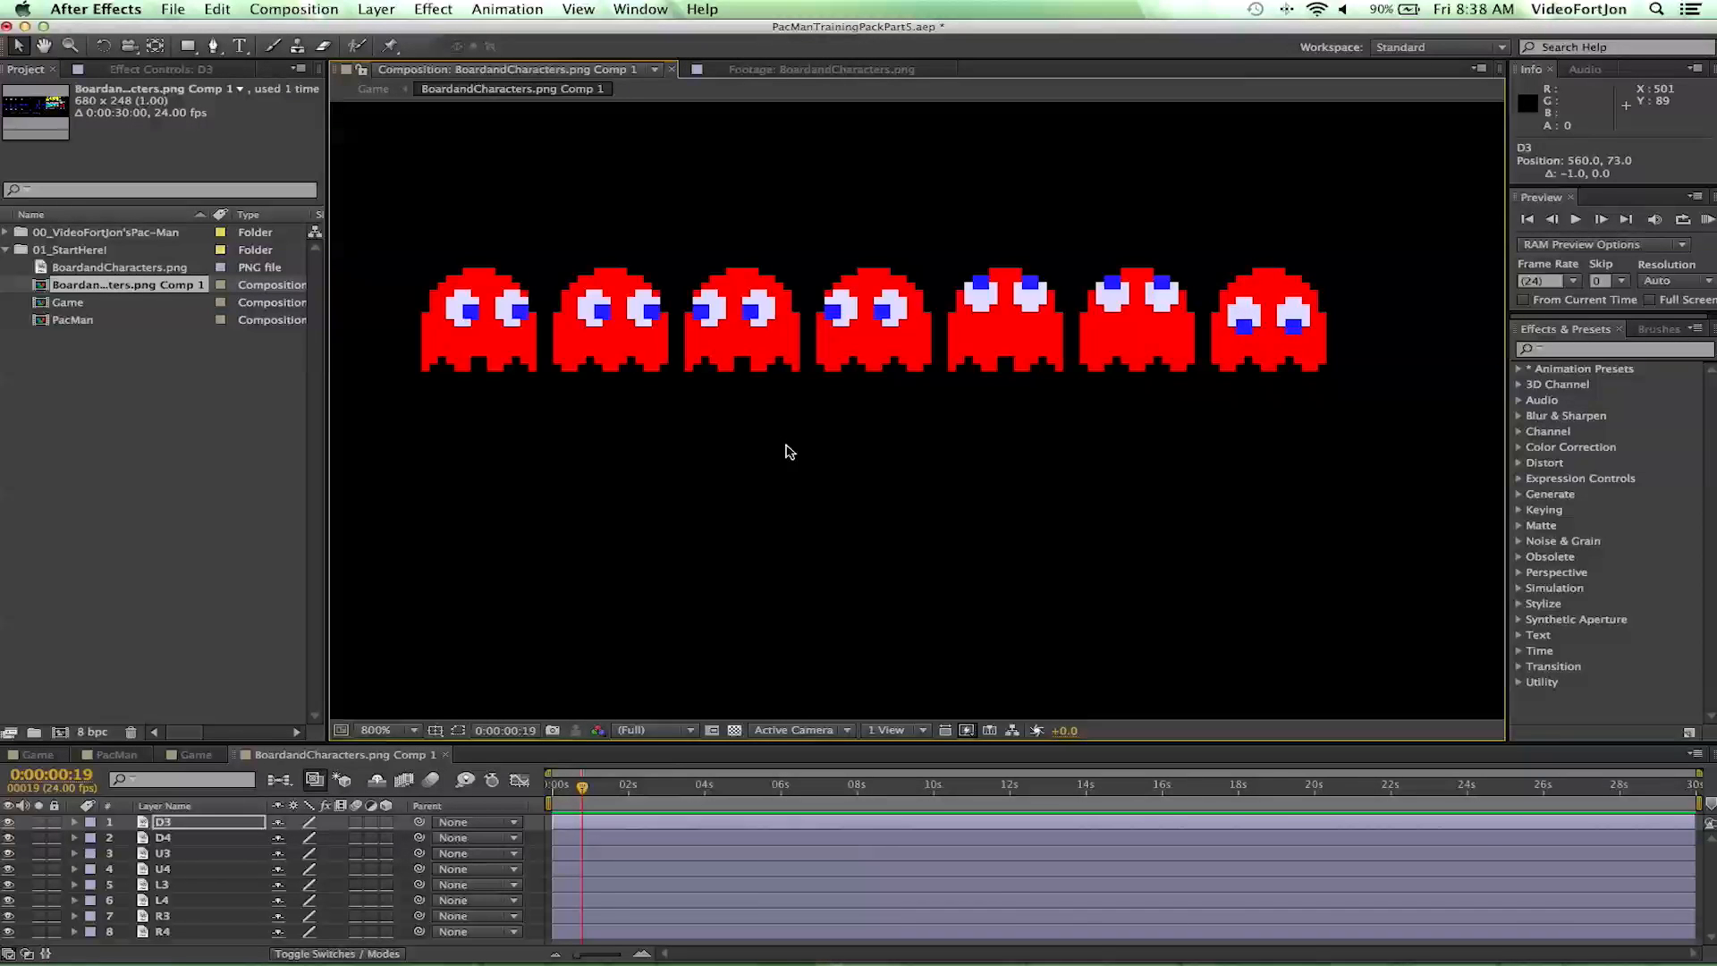
key("Left")
key("Right")
key("Left")
key("Left")
key("Left")
key("Right")
key("Right")
- Add D4 to the selection and nudge D3 and D4 together to the left until they line up over the U3 ghost
left_click(182, 841, "shift")
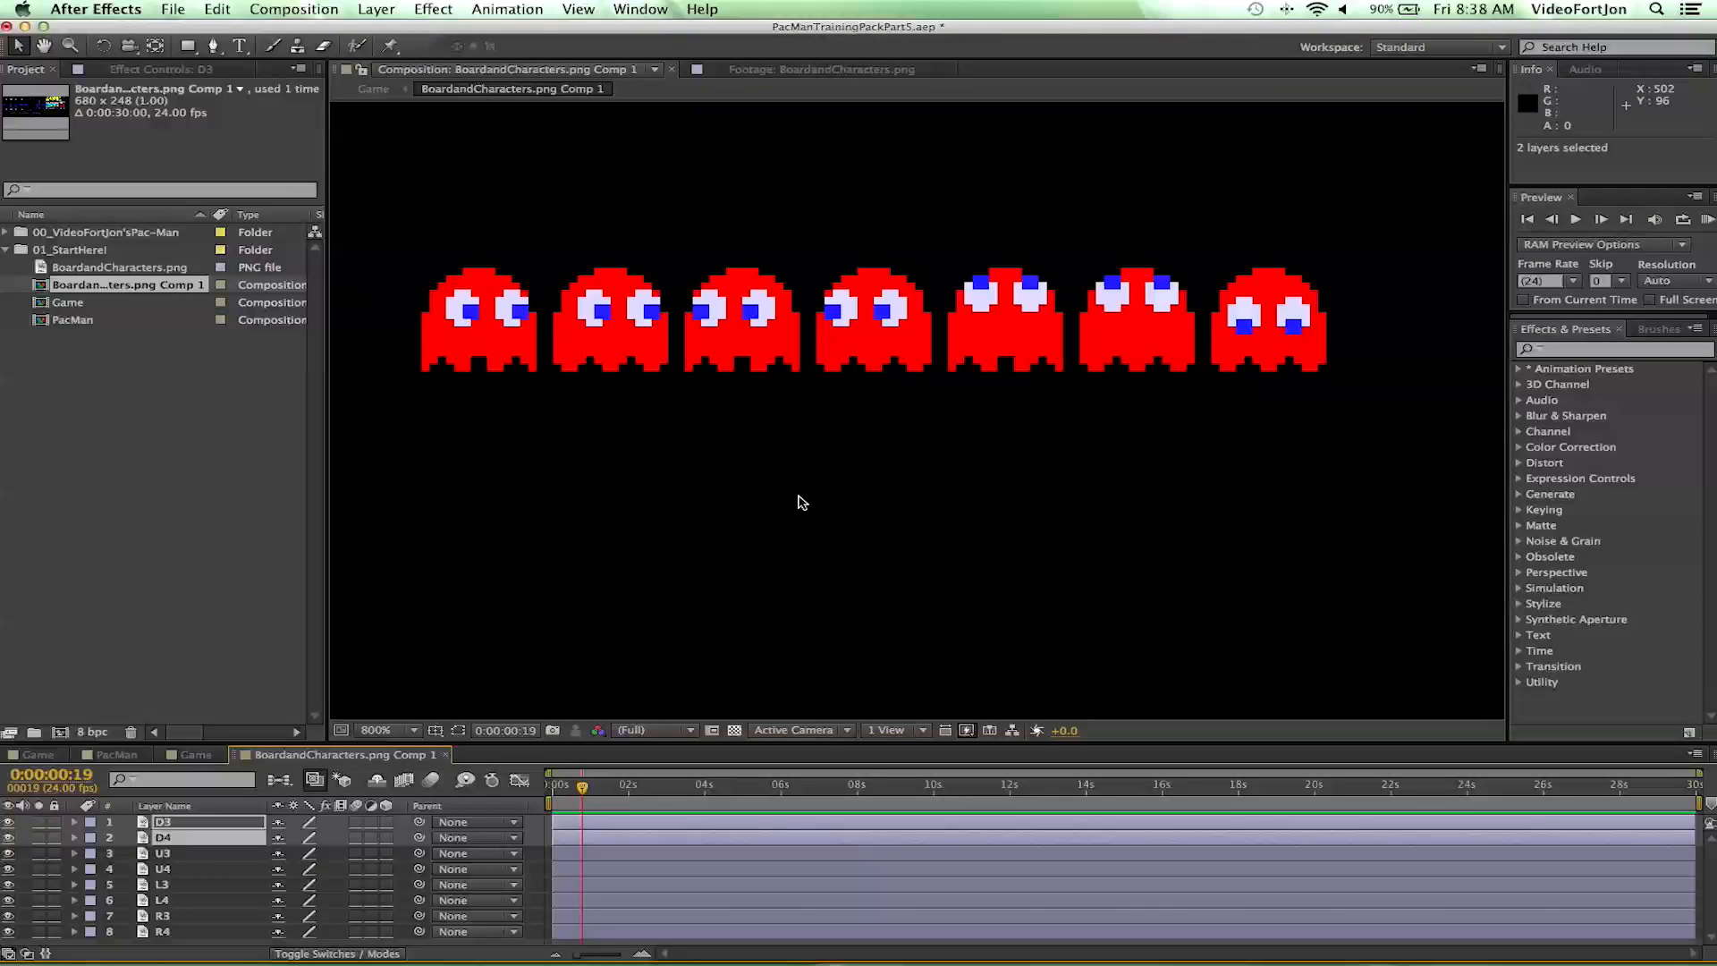
key("Left")
key("Left")
key("Left")
key("Left")
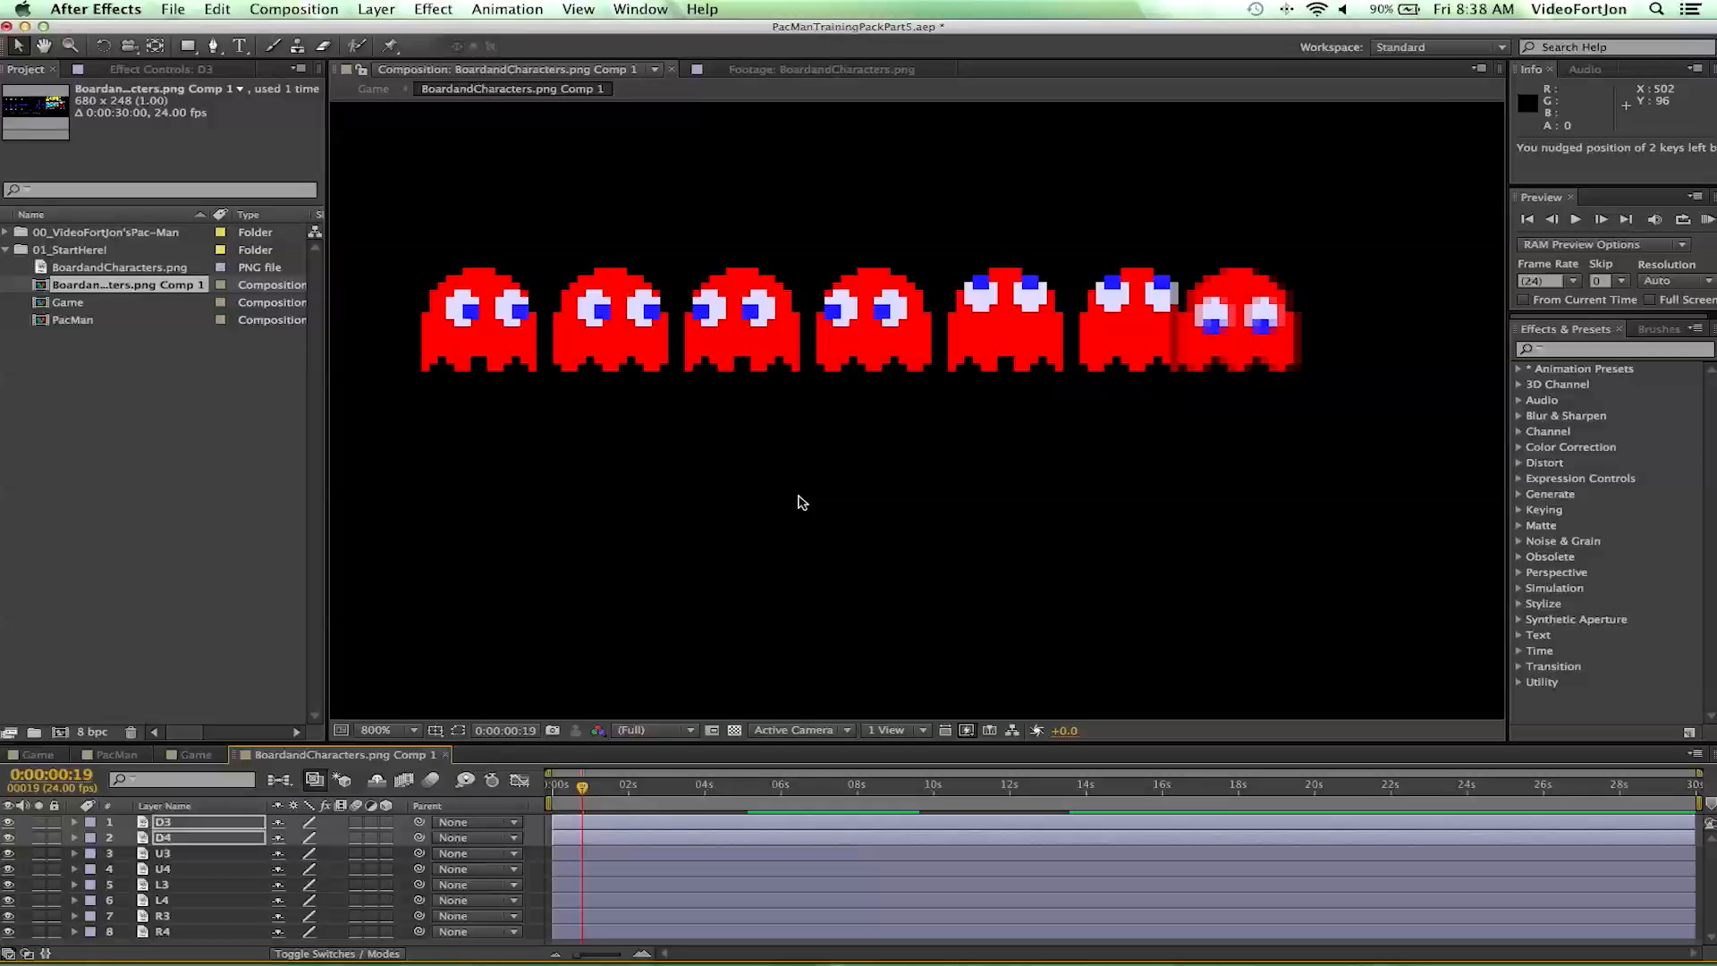
key("Left")
key("Left")
key("Left")
key("Left")
key("Left")
key("Left")
key("Left")
key("Left")
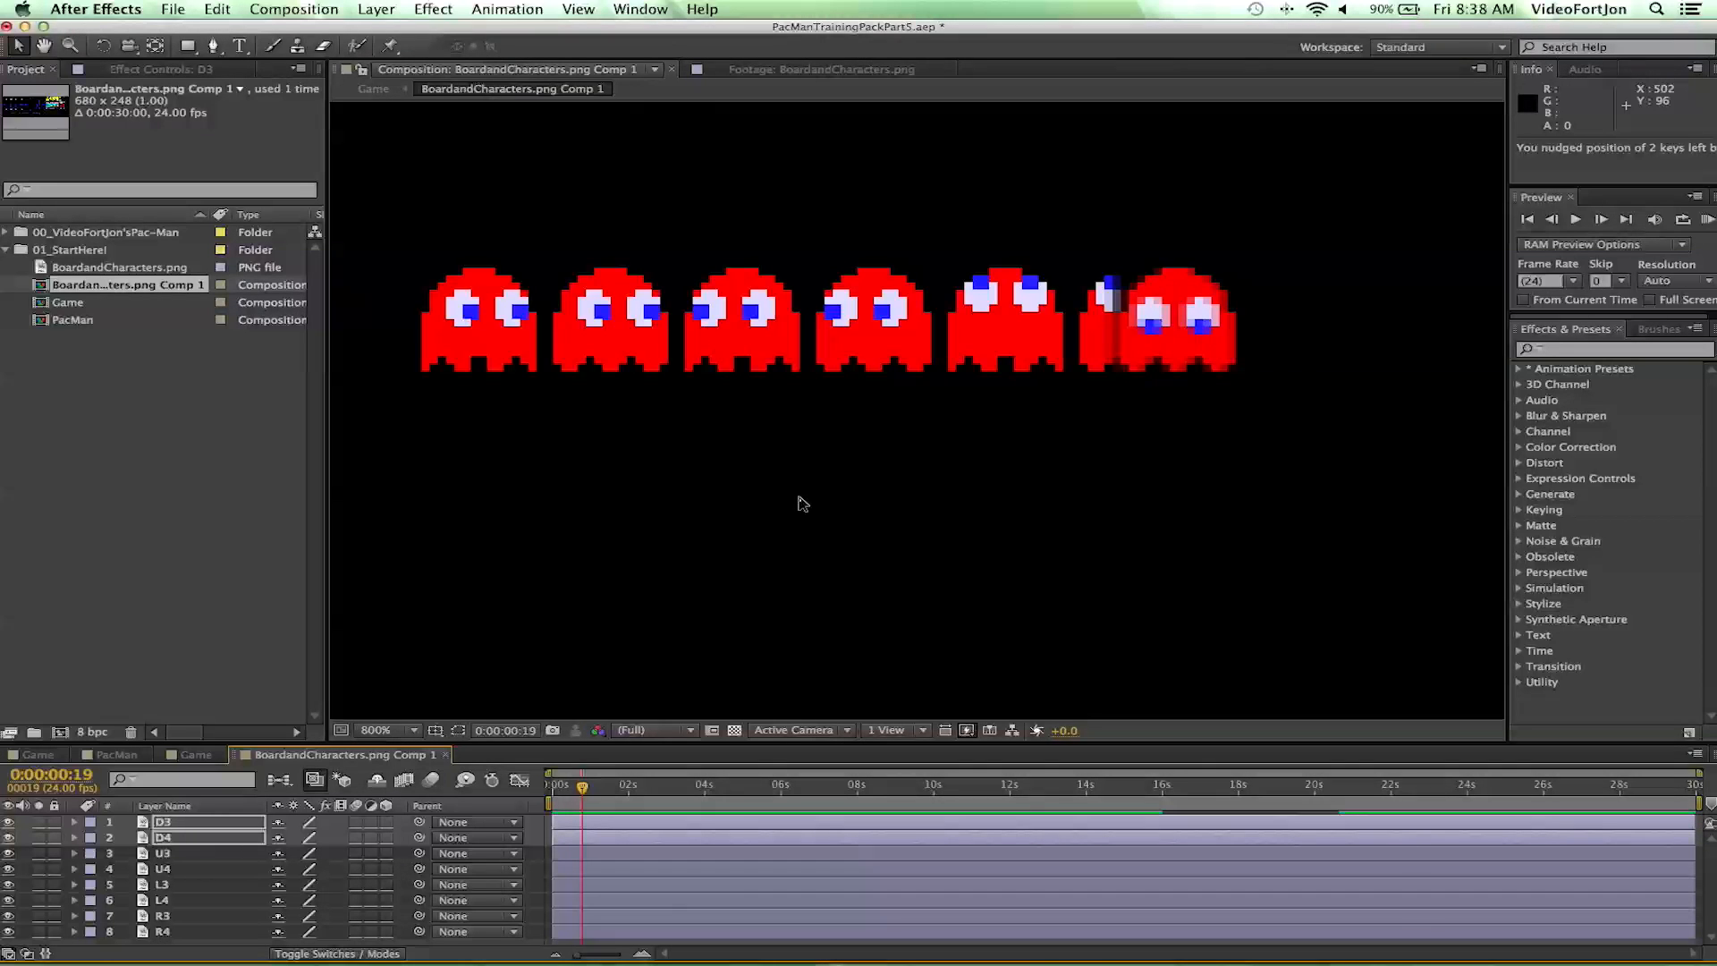
key("Left")
key("Left")
key("Left")
key("Left")
key("Left")
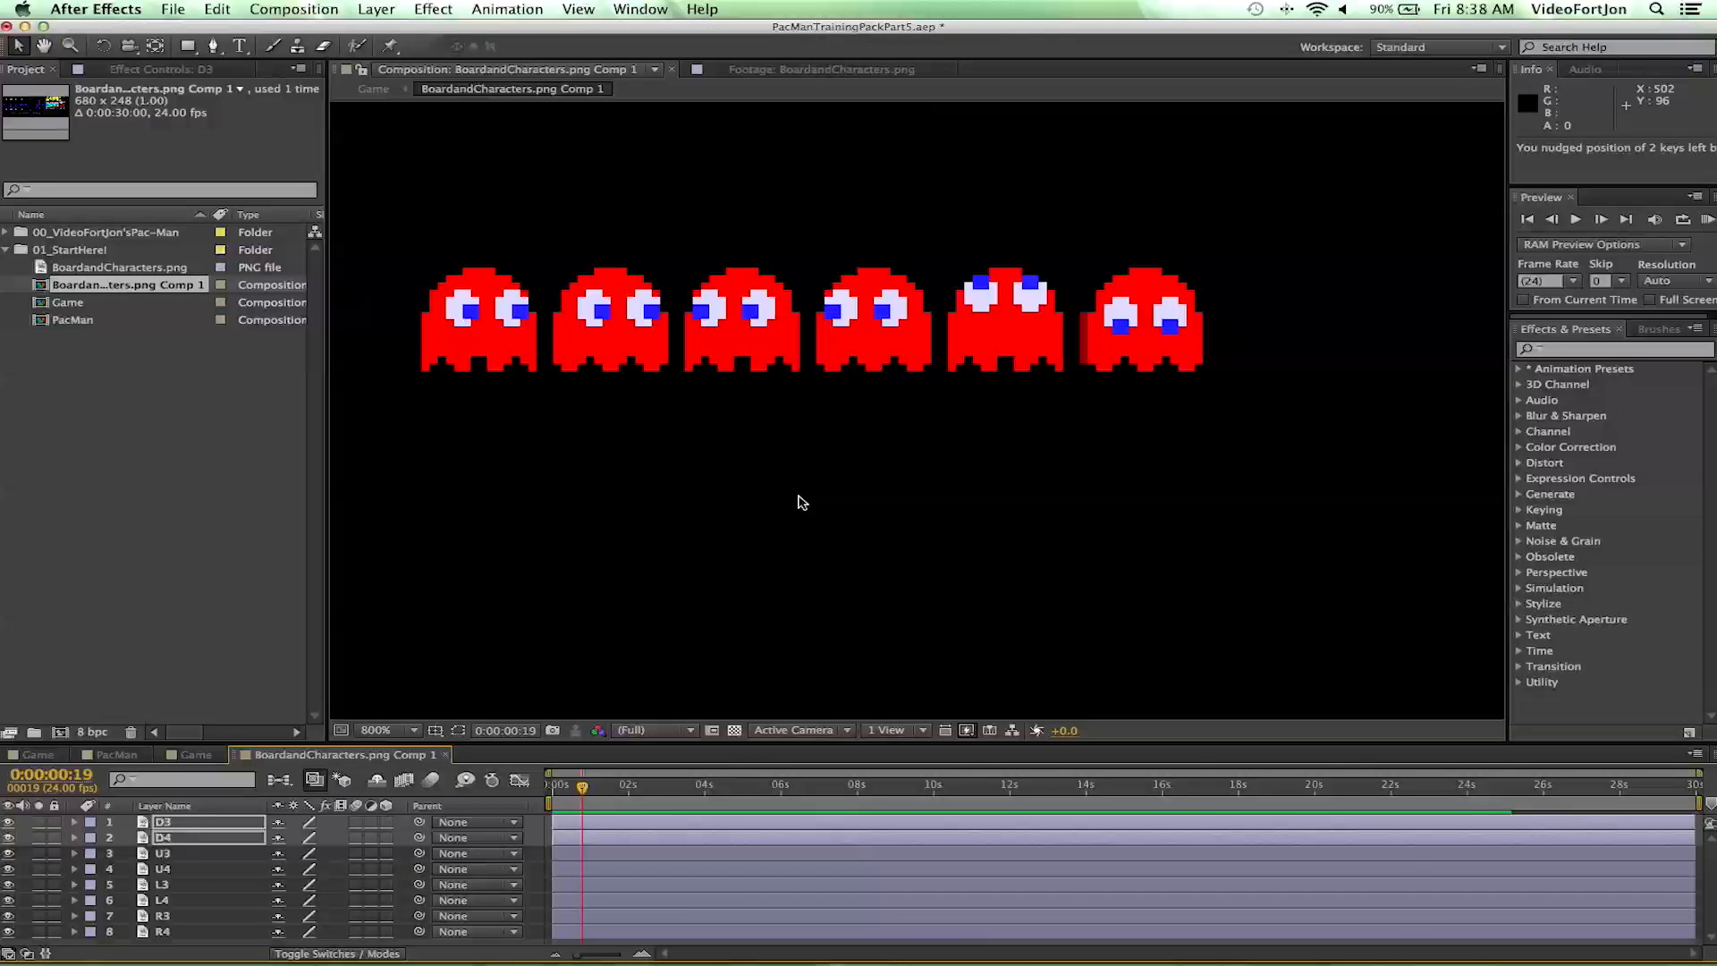
key("Right")
key("Right")
key("Right")
key("Right")
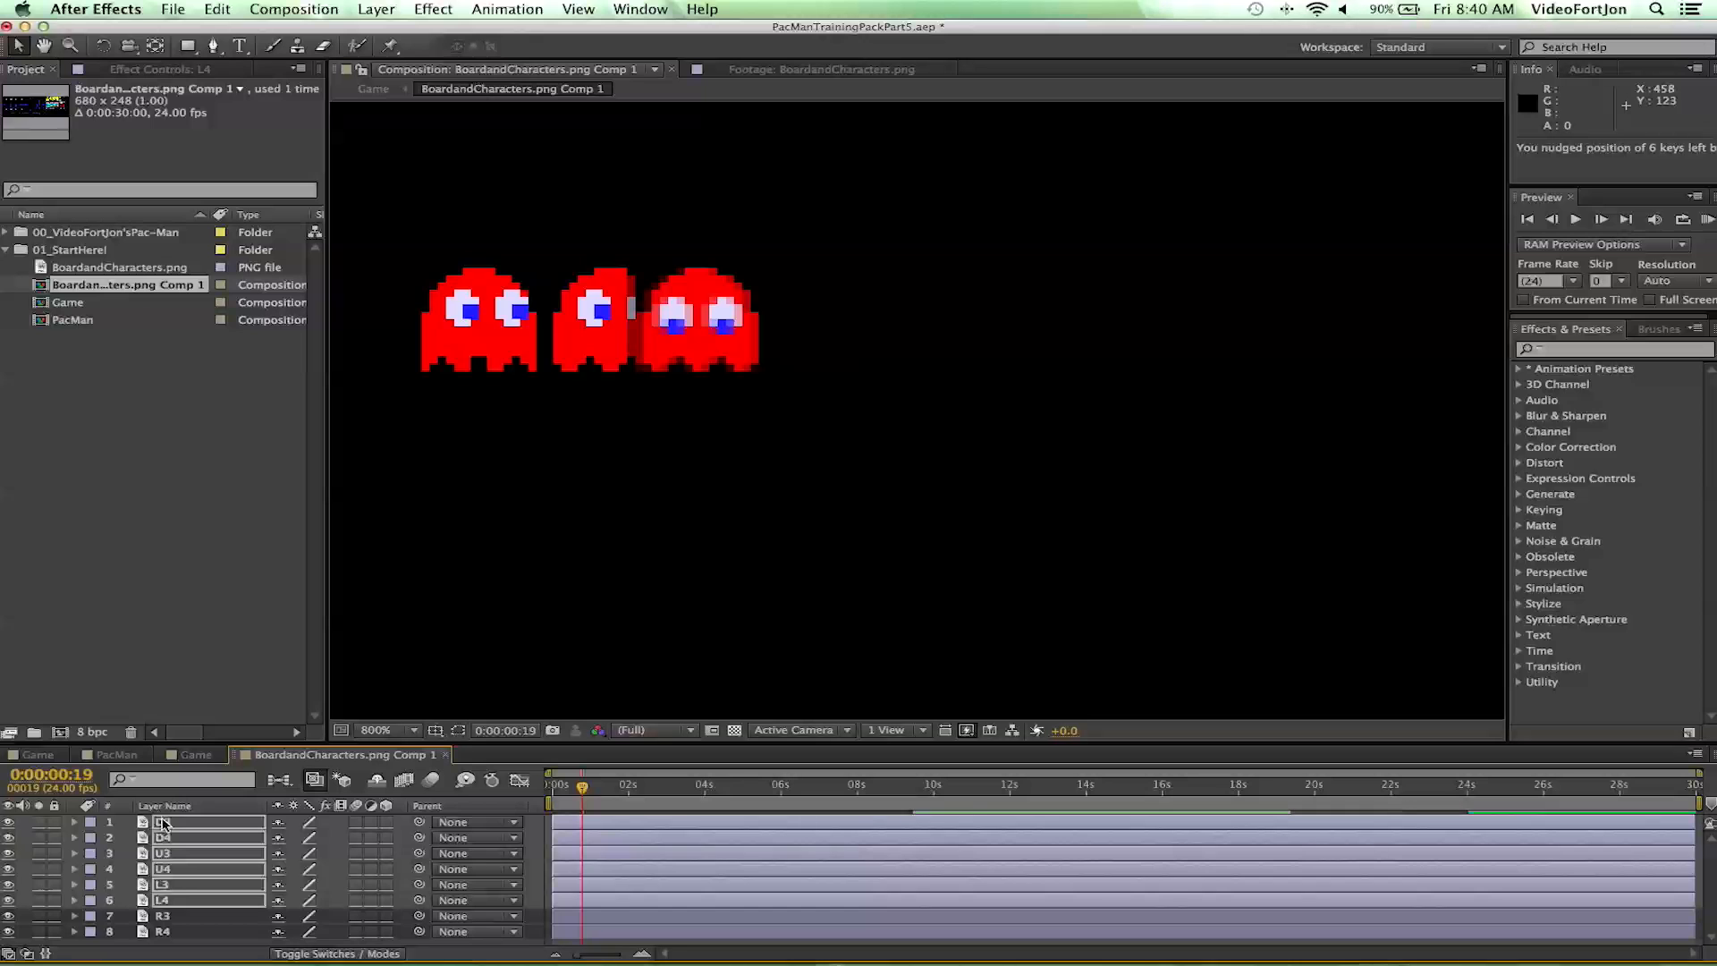
- Nudge the six layers from D3 to L4 together to the left until they sit exactly over the R3 ghost
key("Left")
key("Left")
key("Left")
key("Left")
key("Left")
key("Left")
key("Left")
key("Left")
key("Left")
key("Left")
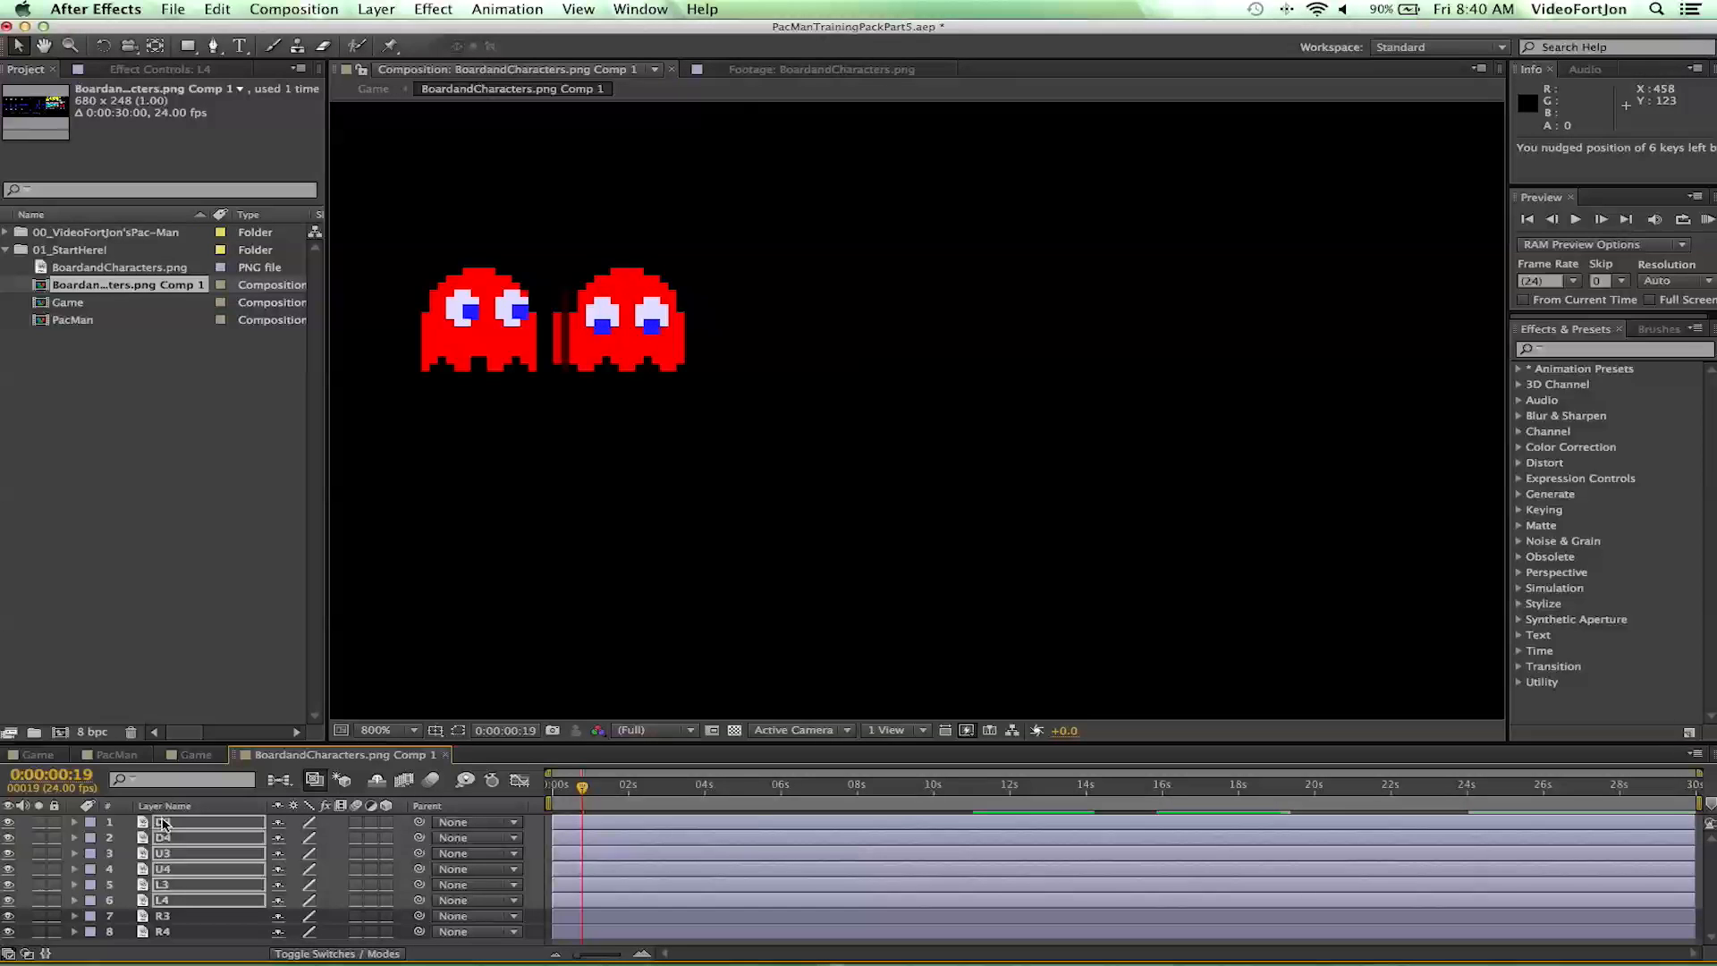
key("Left")
key("Left")
key("Left")
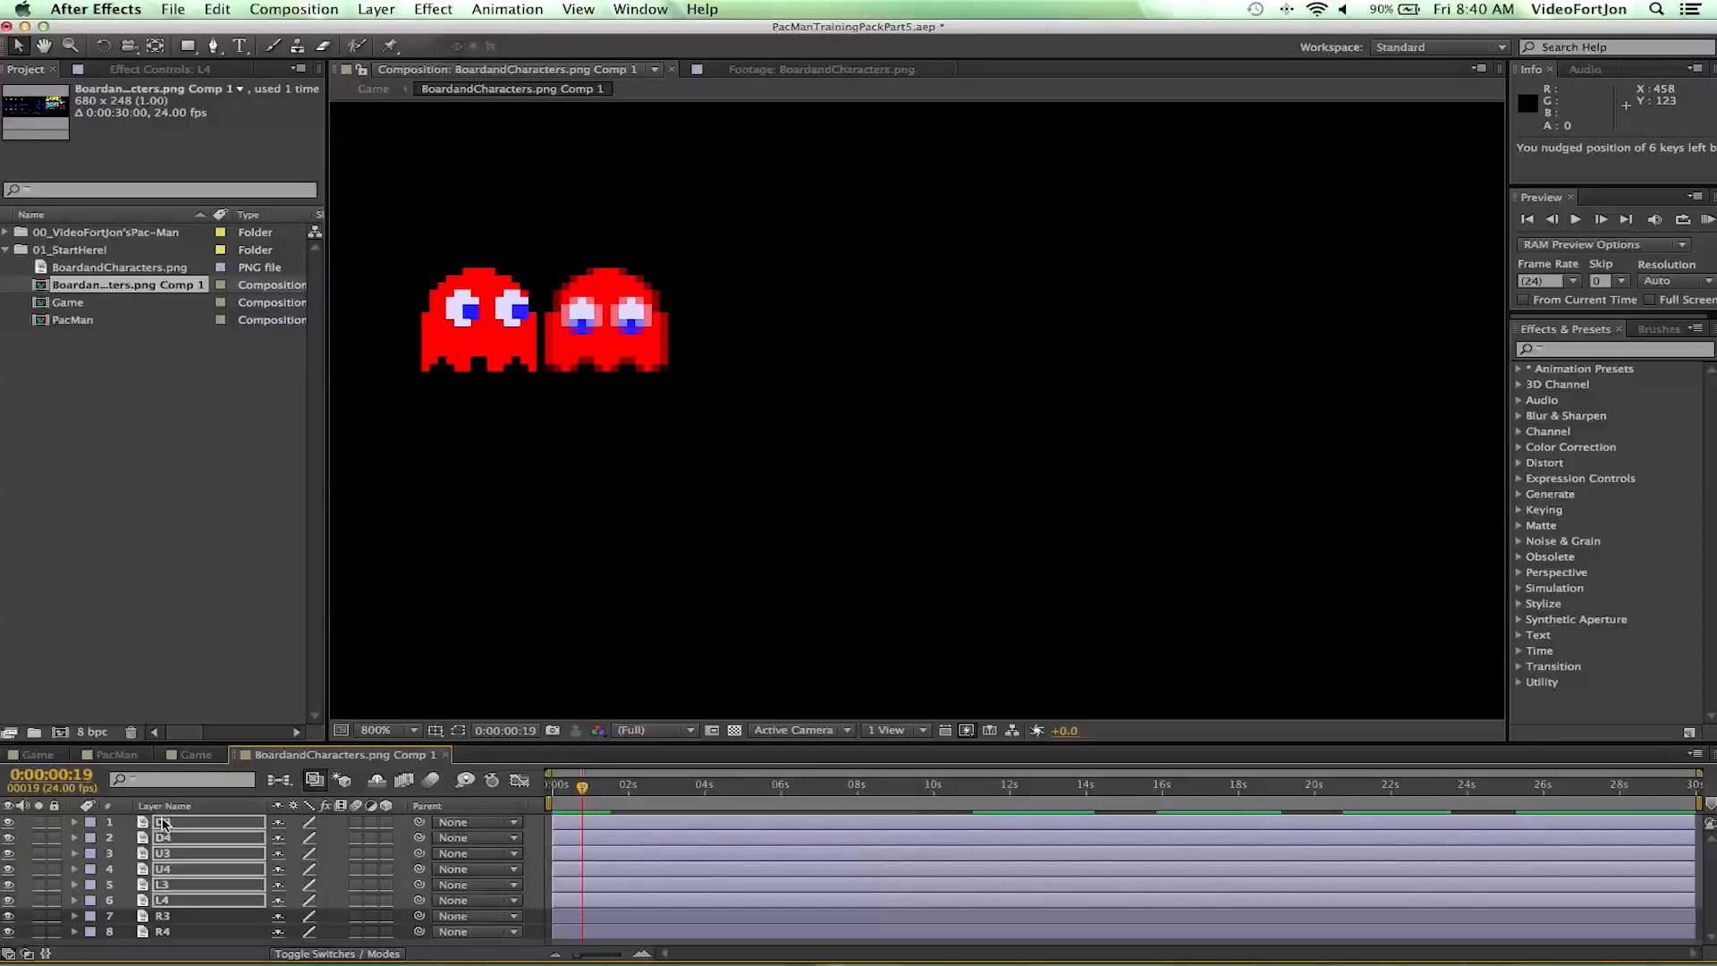
key("Left")
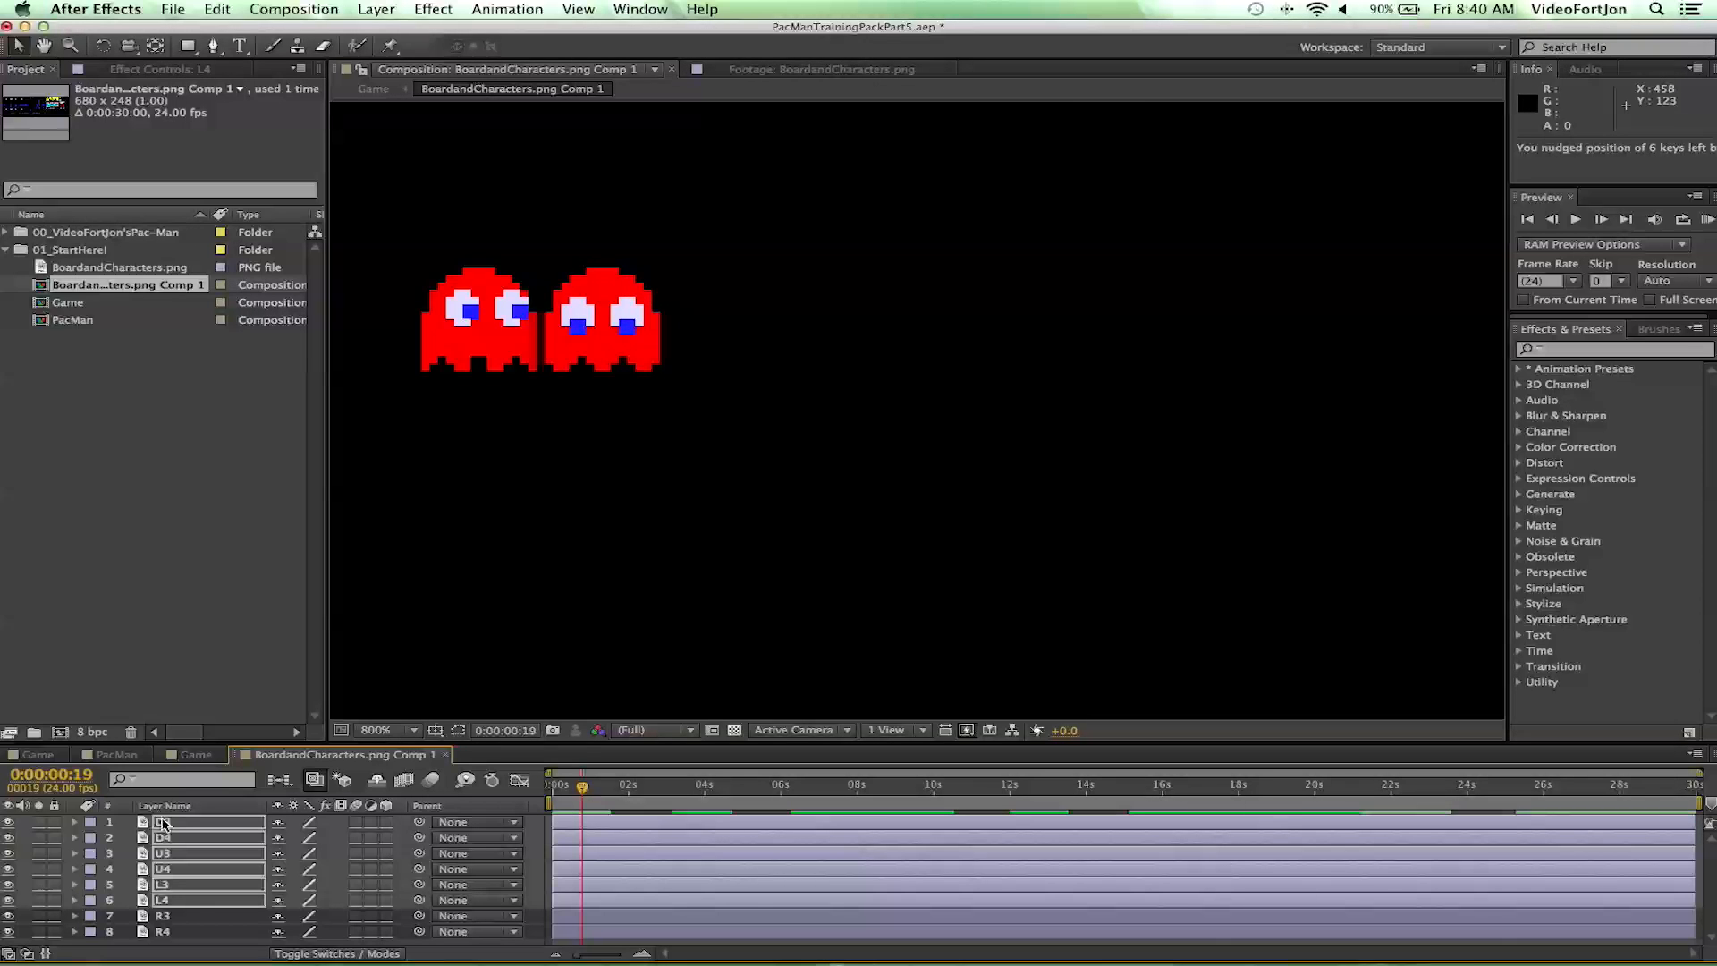
key("Right")
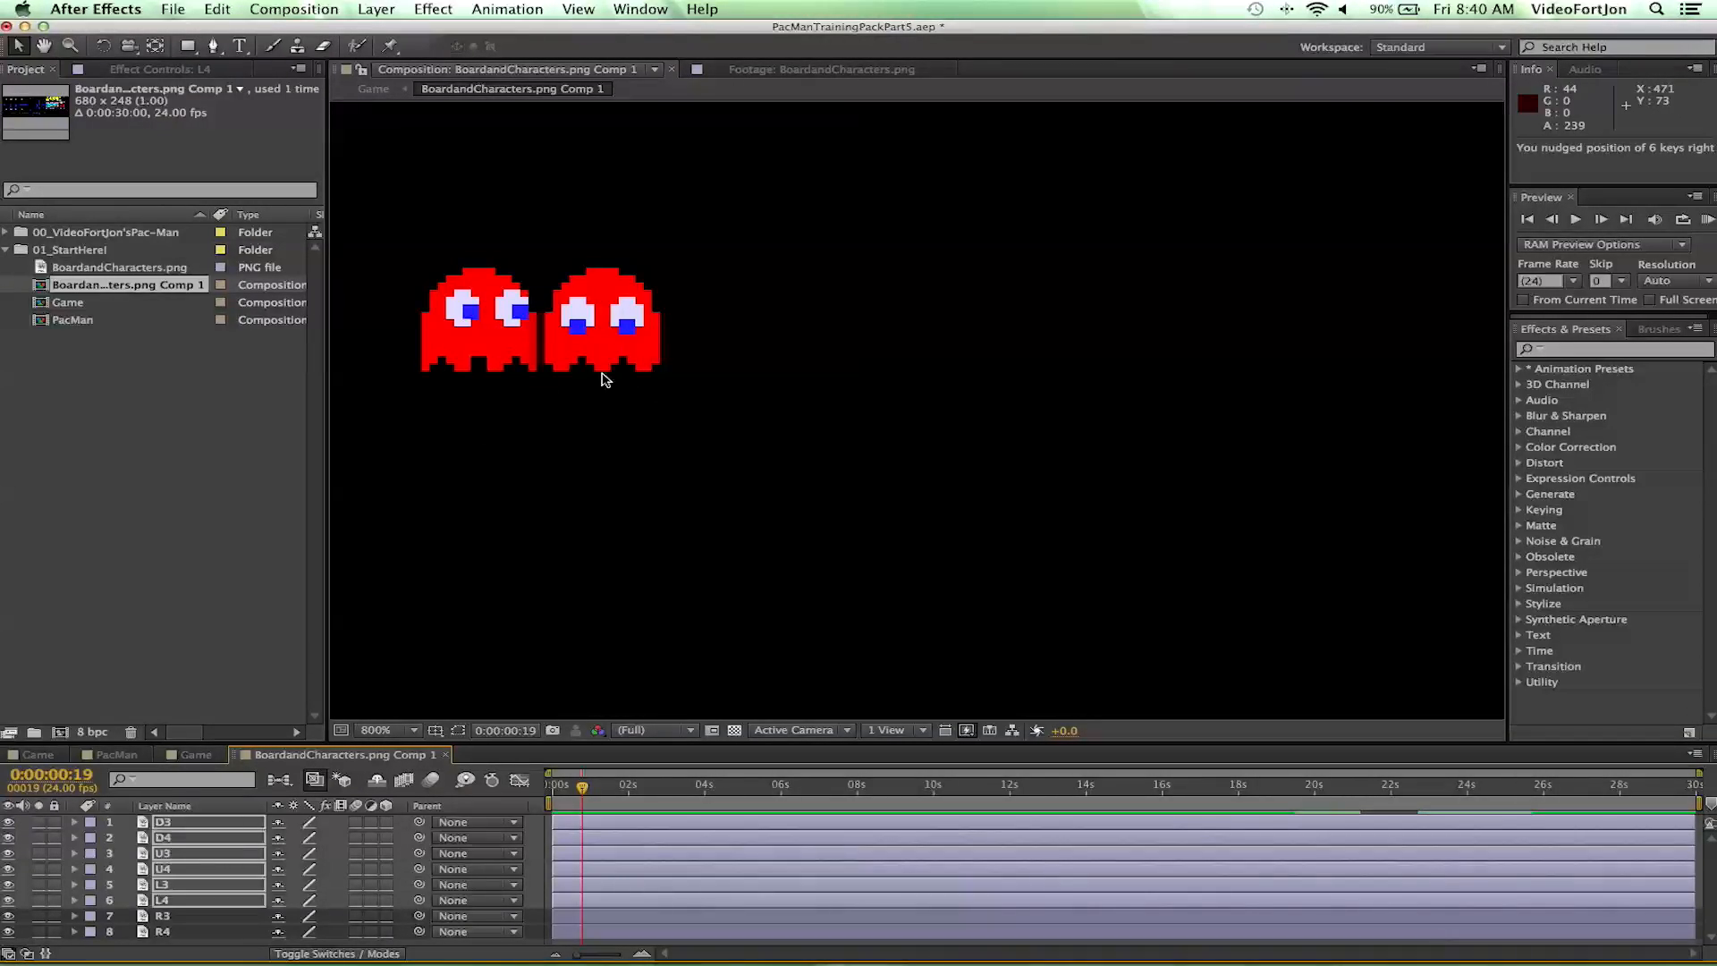
- Add R3 to the selection, nudge all seven layers left until they line up over the R4 ghost, and deselect them
left_click(162, 917, "shift")
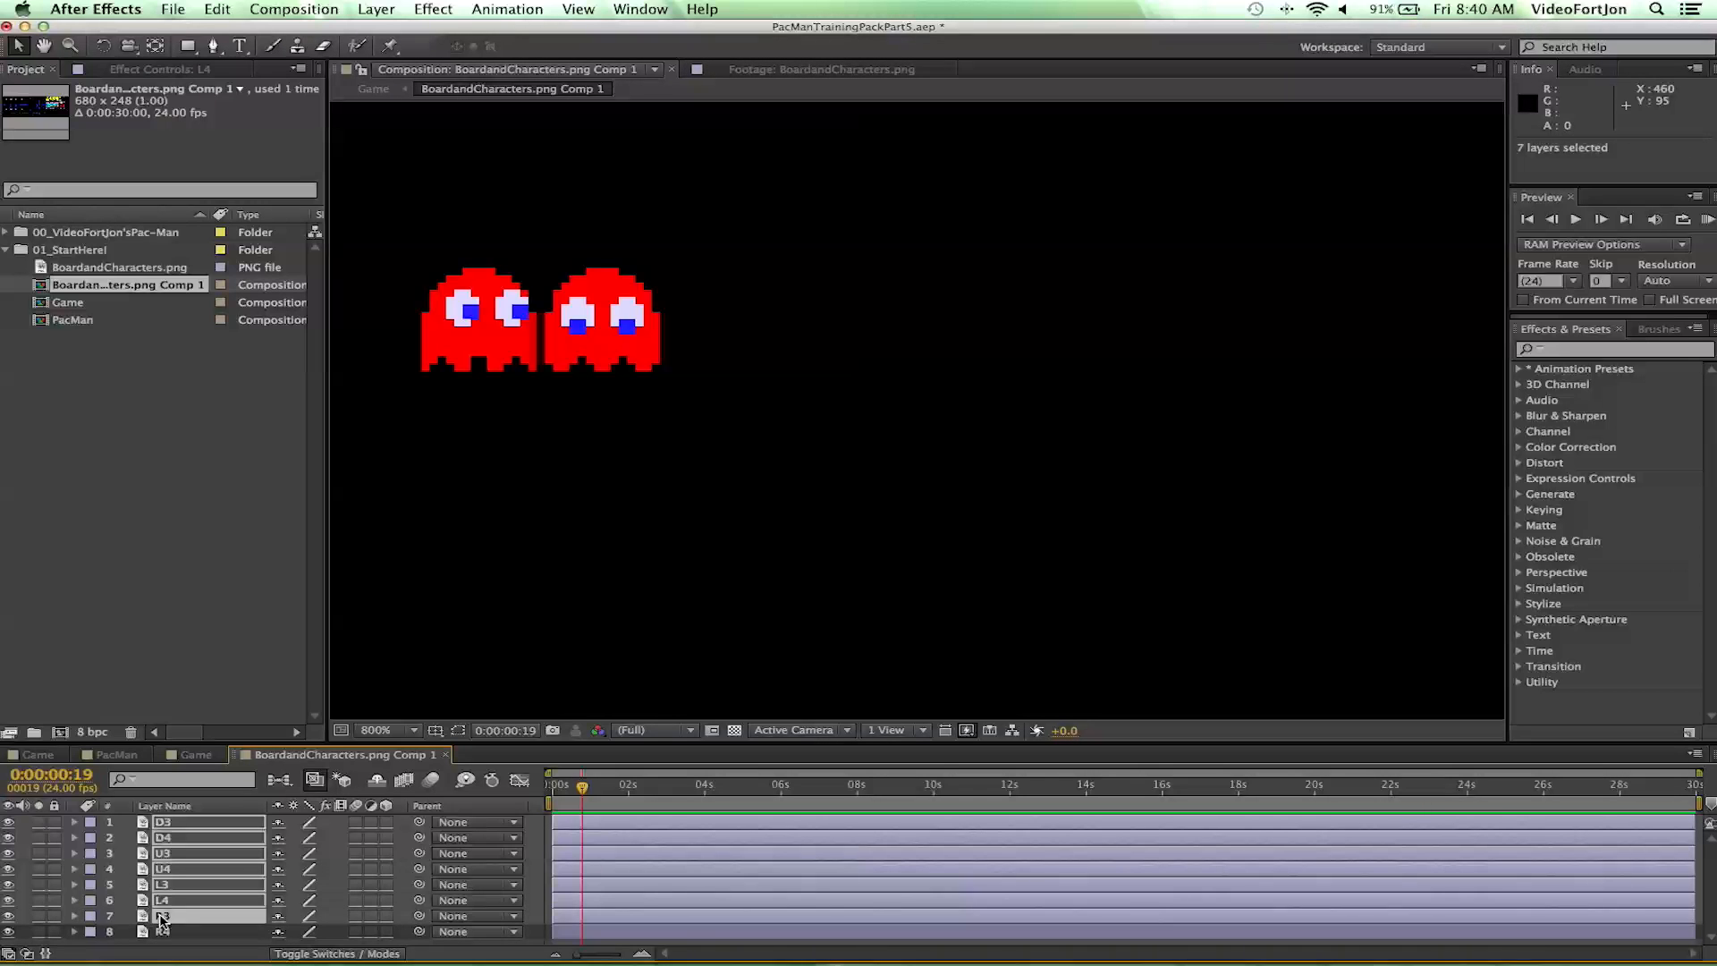
key("Left")
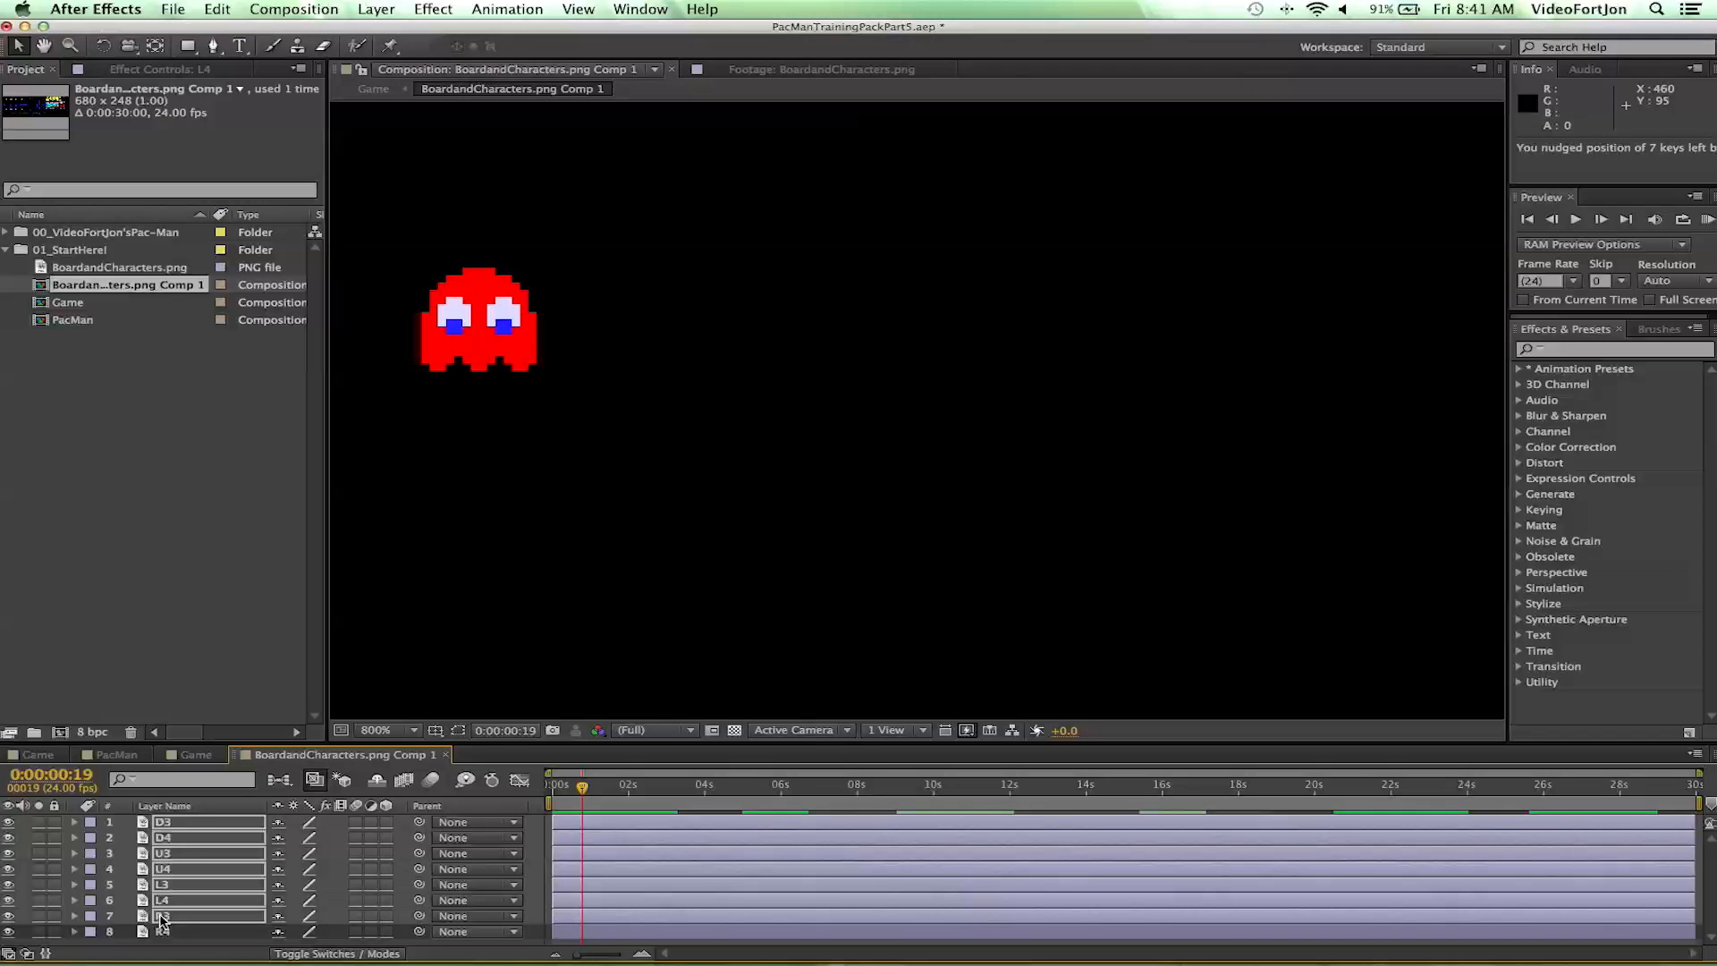
key("Left")
key("Right")
key("Right")
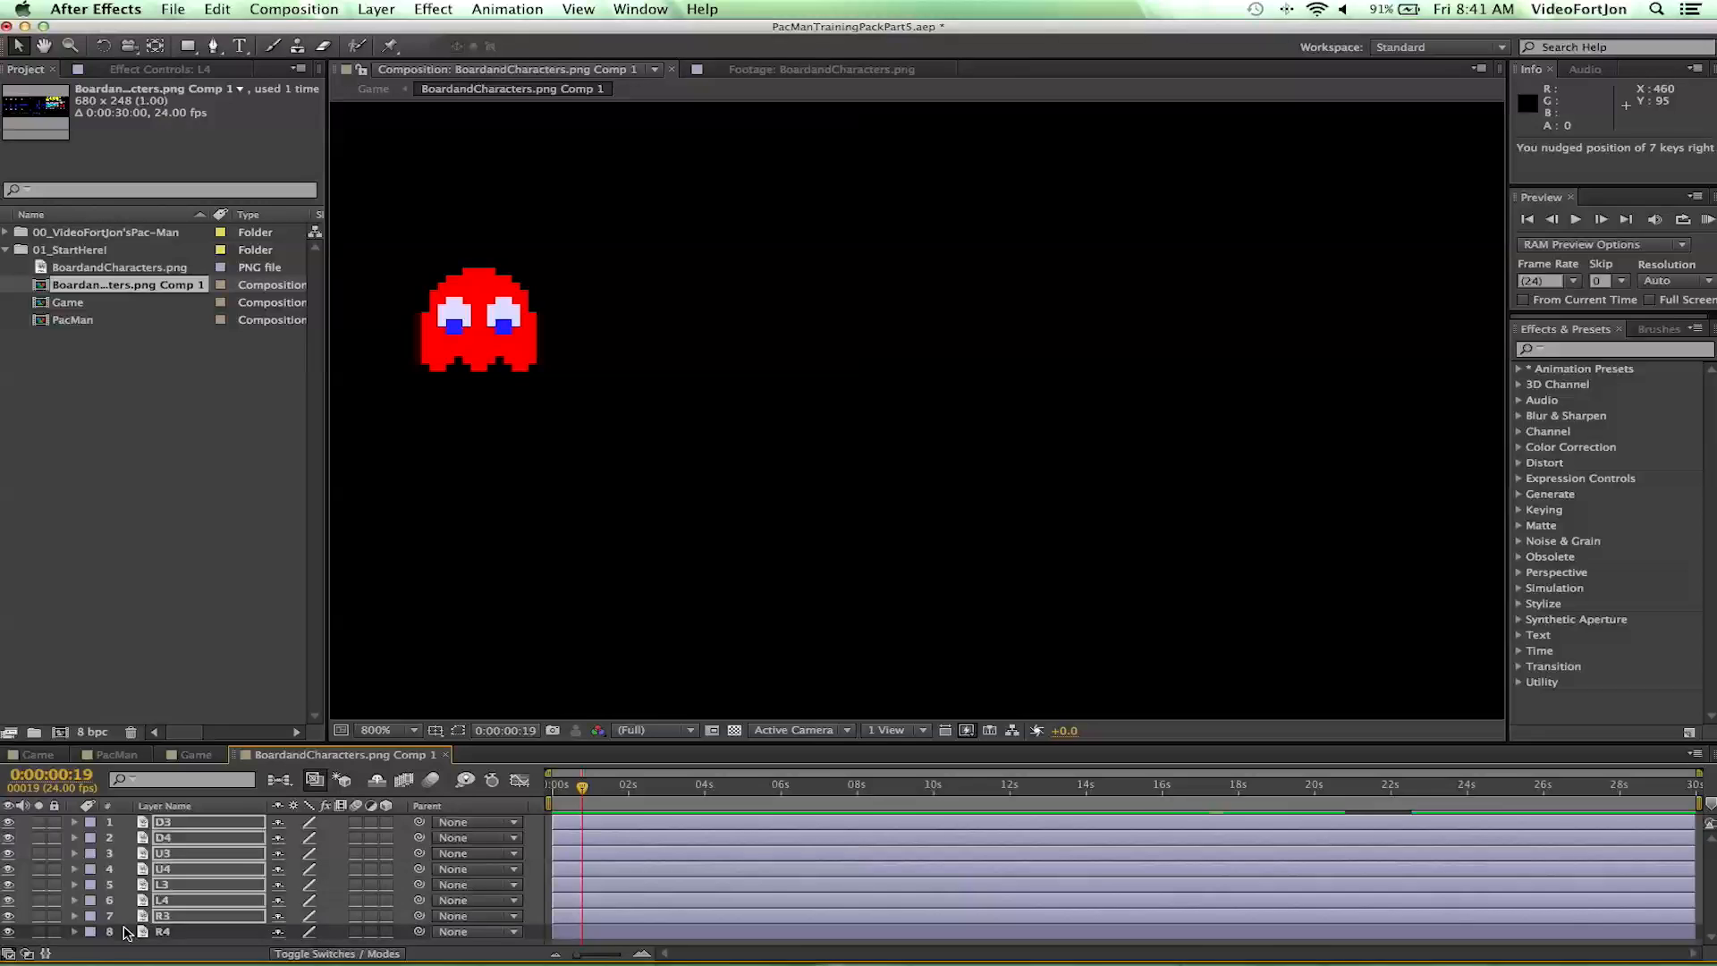
left_click(128, 926)
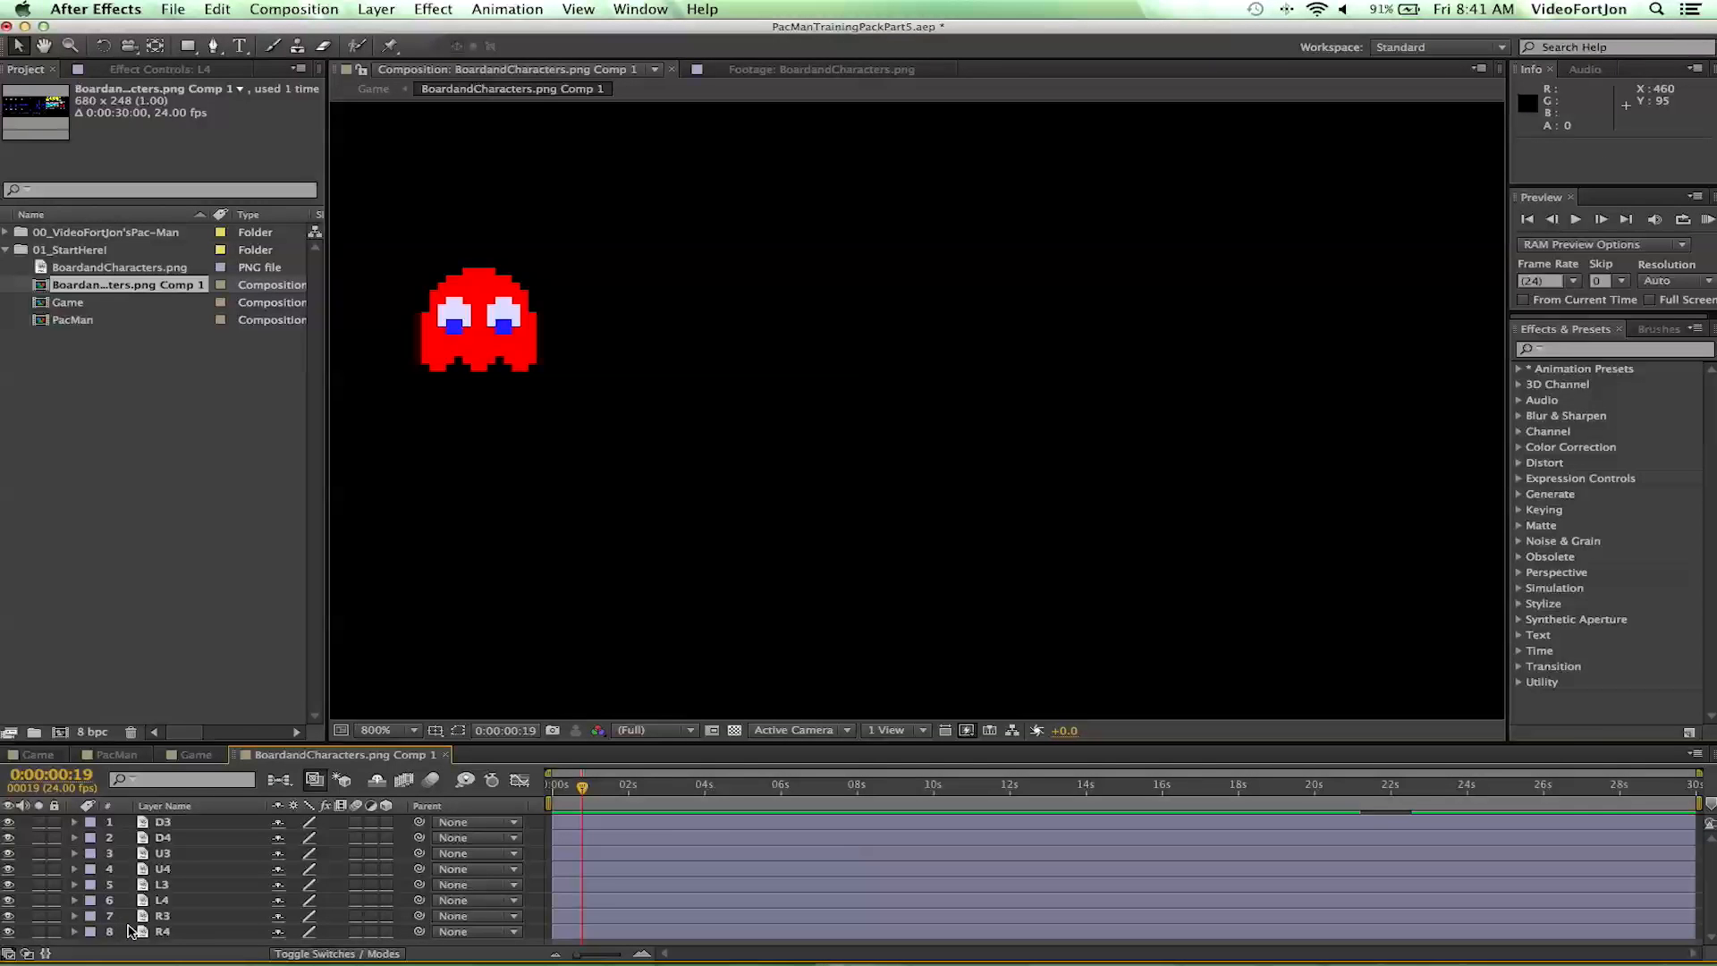
- Hide the D3 and D4 layers to check the ghosts beneath them
left_click(7, 821)
left_click(7, 821)
left_click(7, 821)
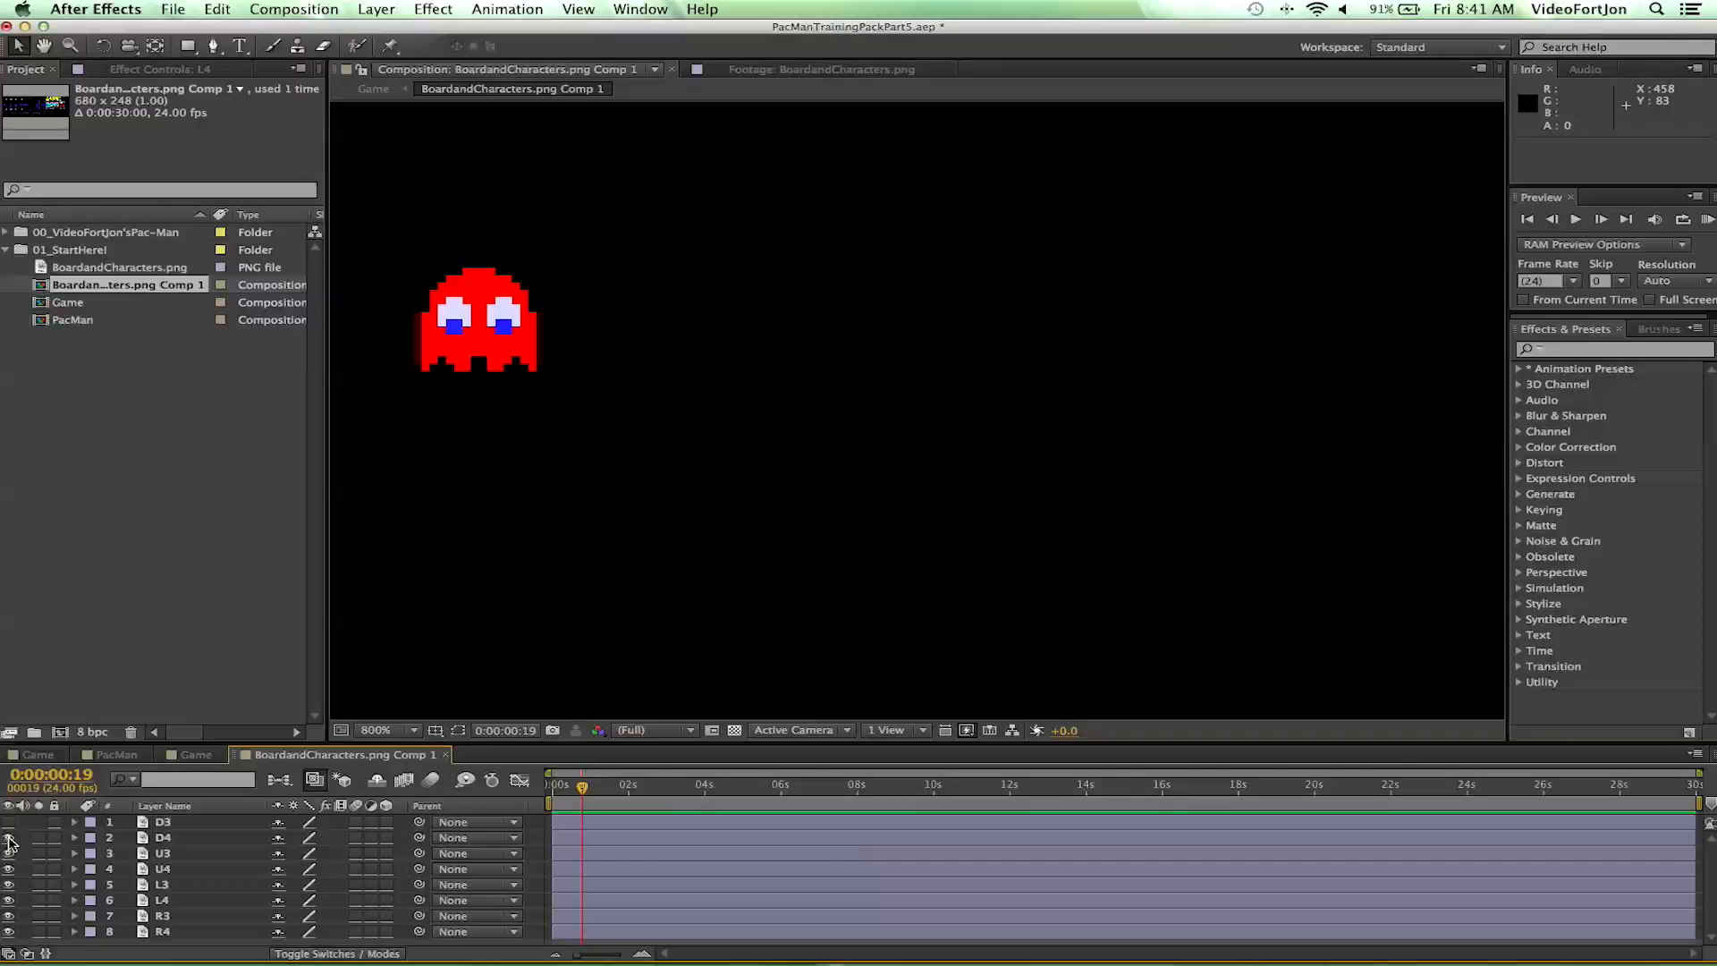
left_click(8, 838)
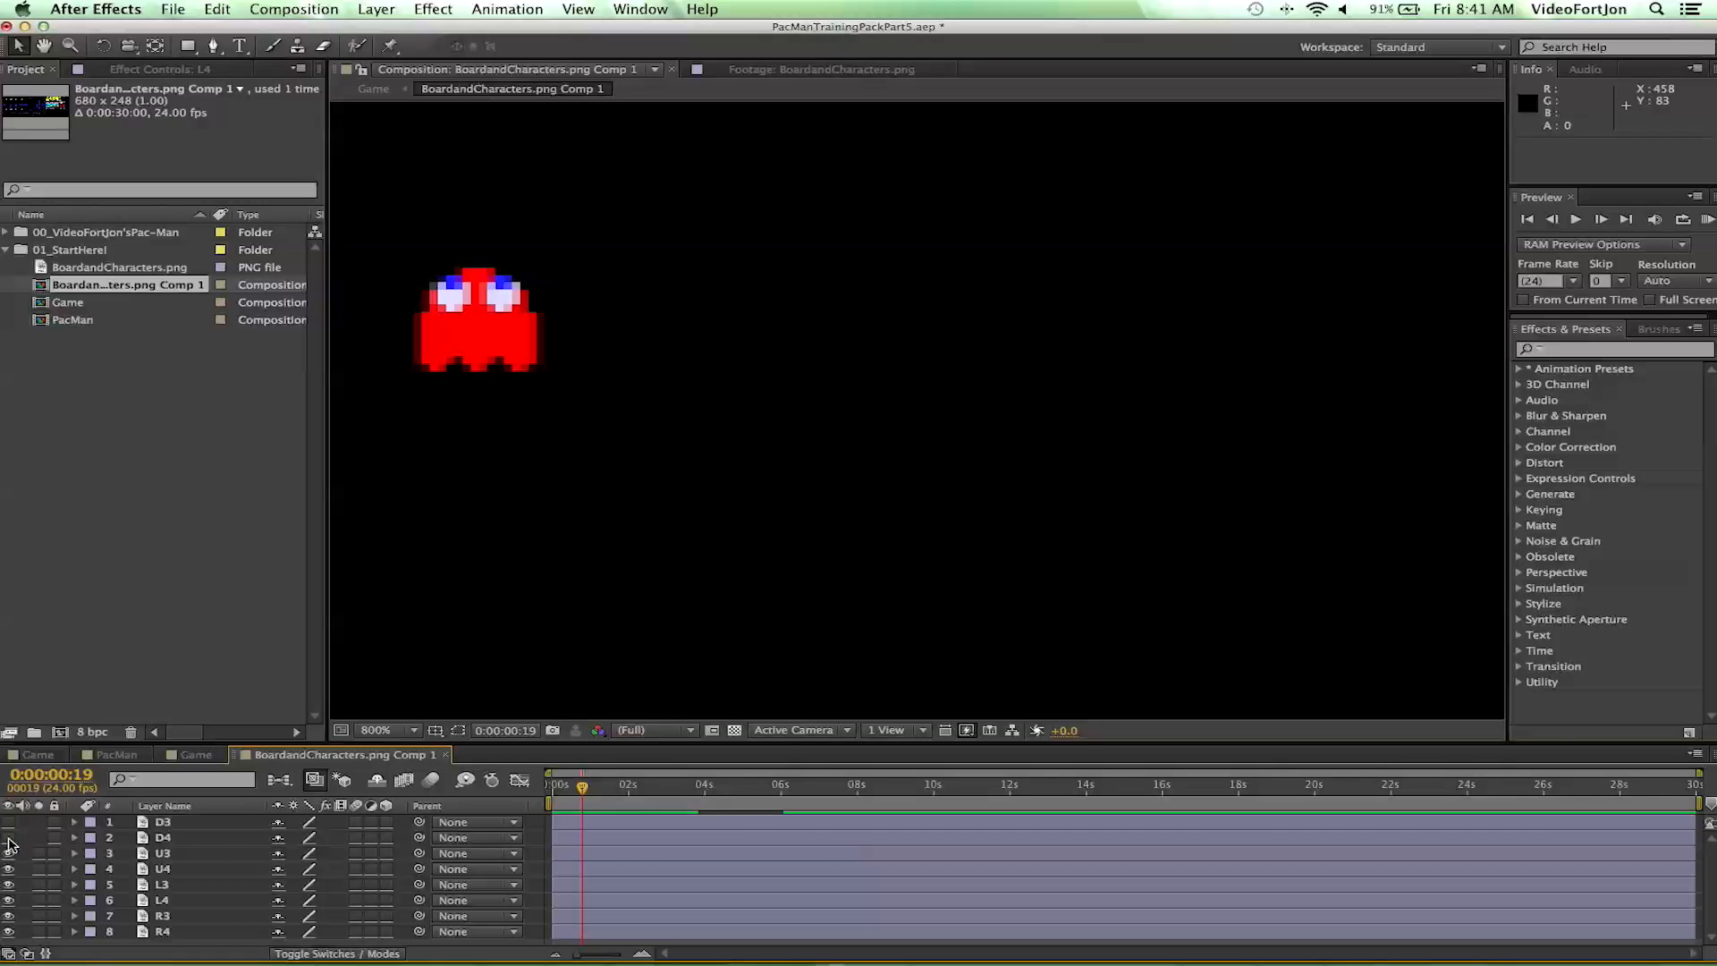
left_click(9, 839)
- Nudge the U3 layer one step to the right to line up with U4, and hide U3
left_click(164, 855)
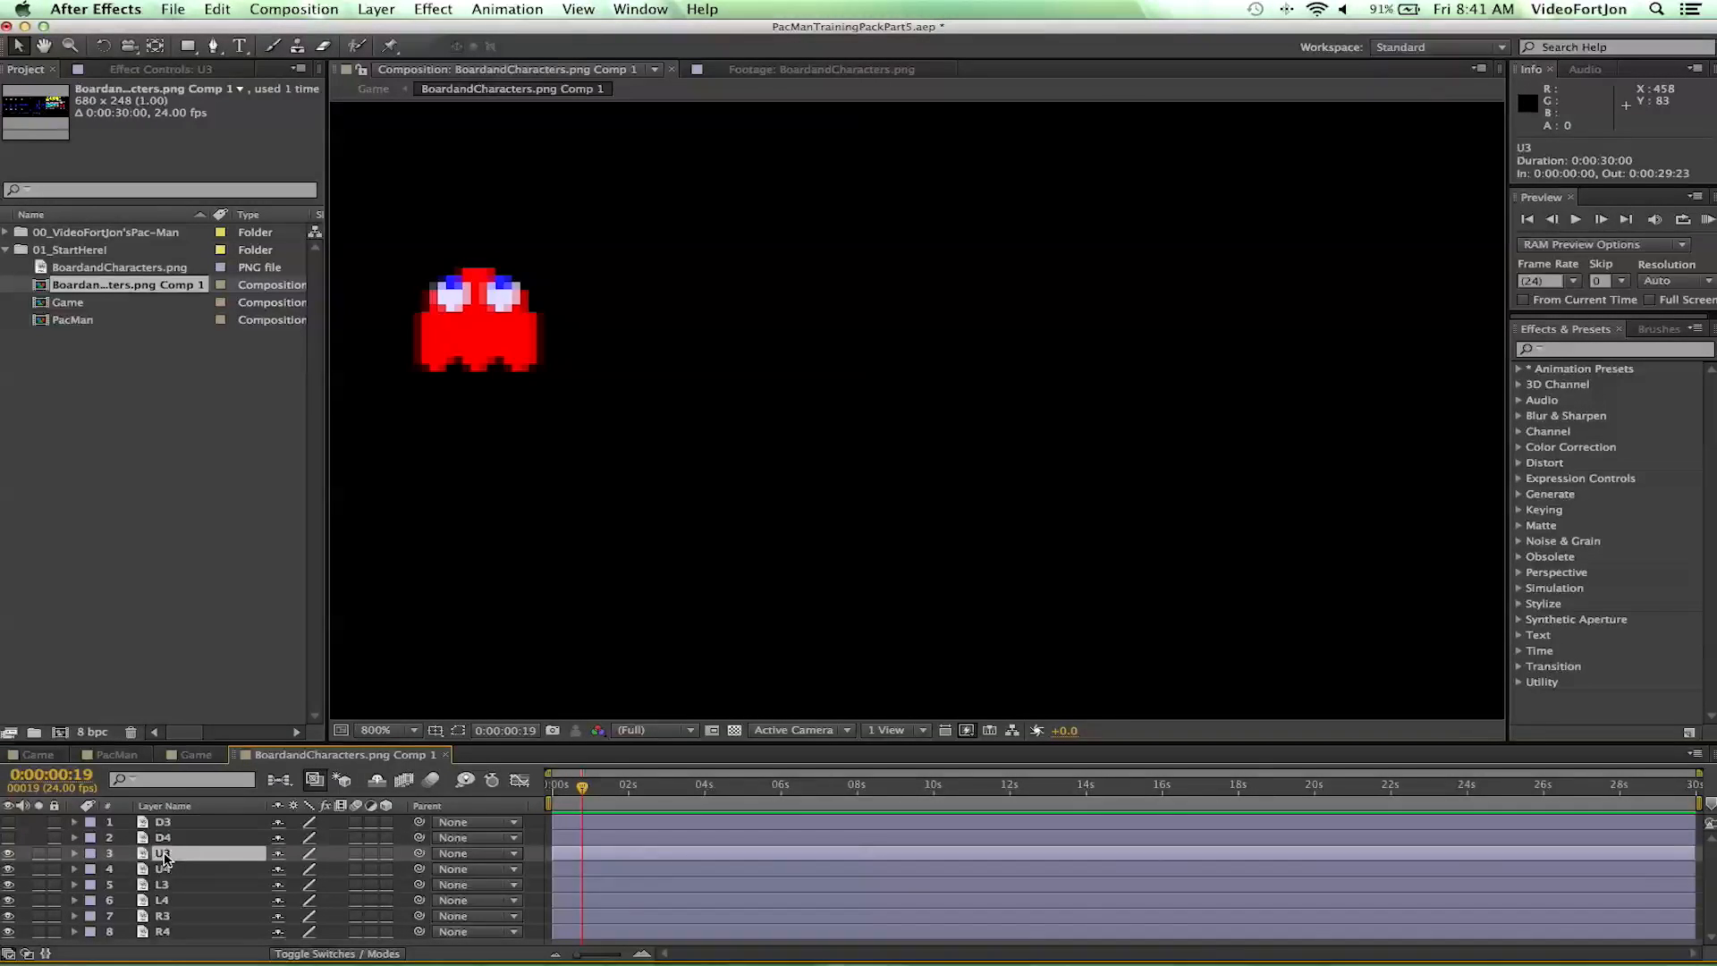
key("Down")
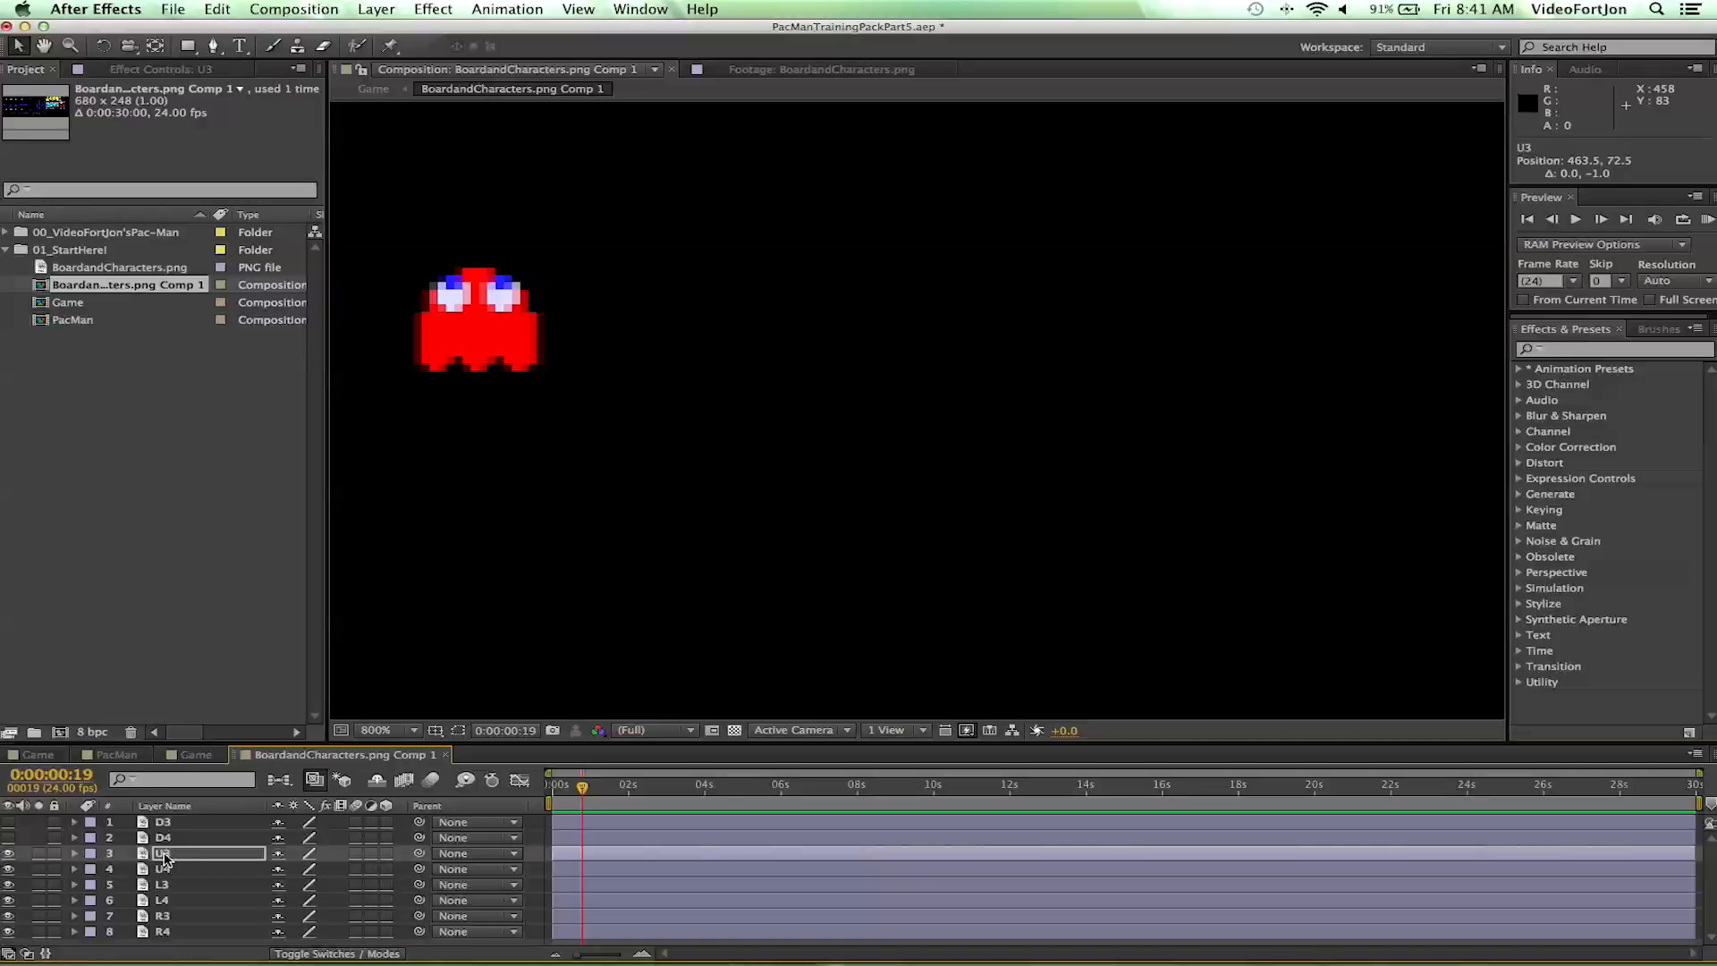
key("Up")
key("Right")
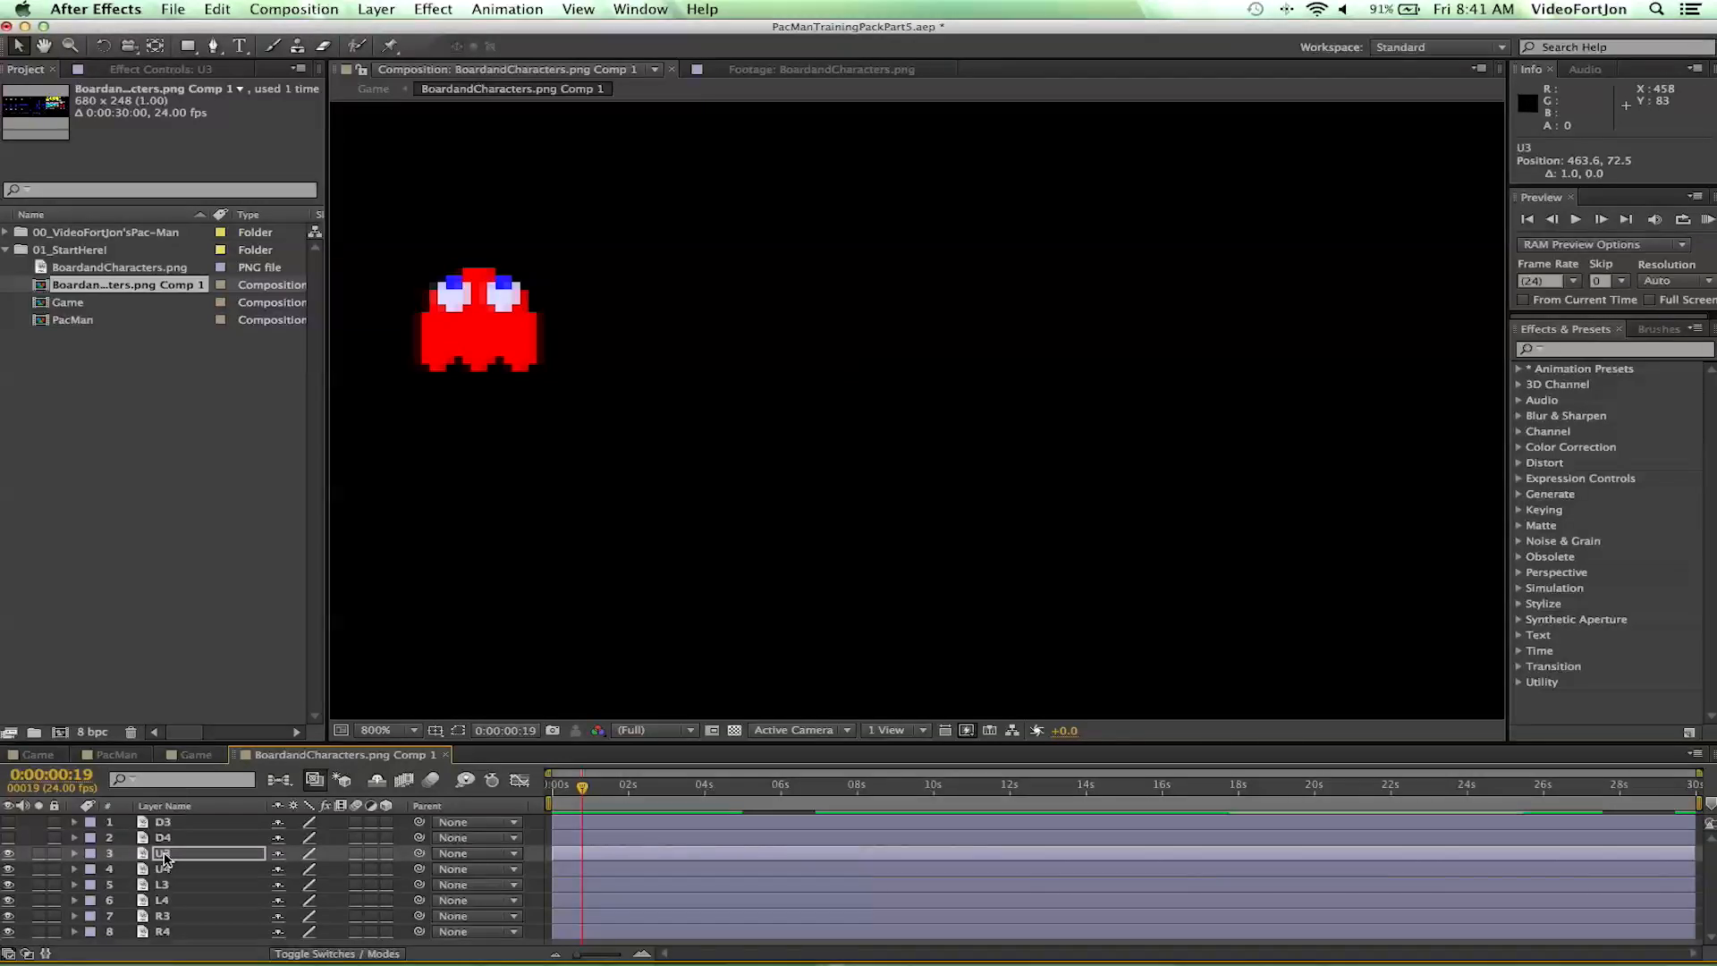
left_click(8, 854)
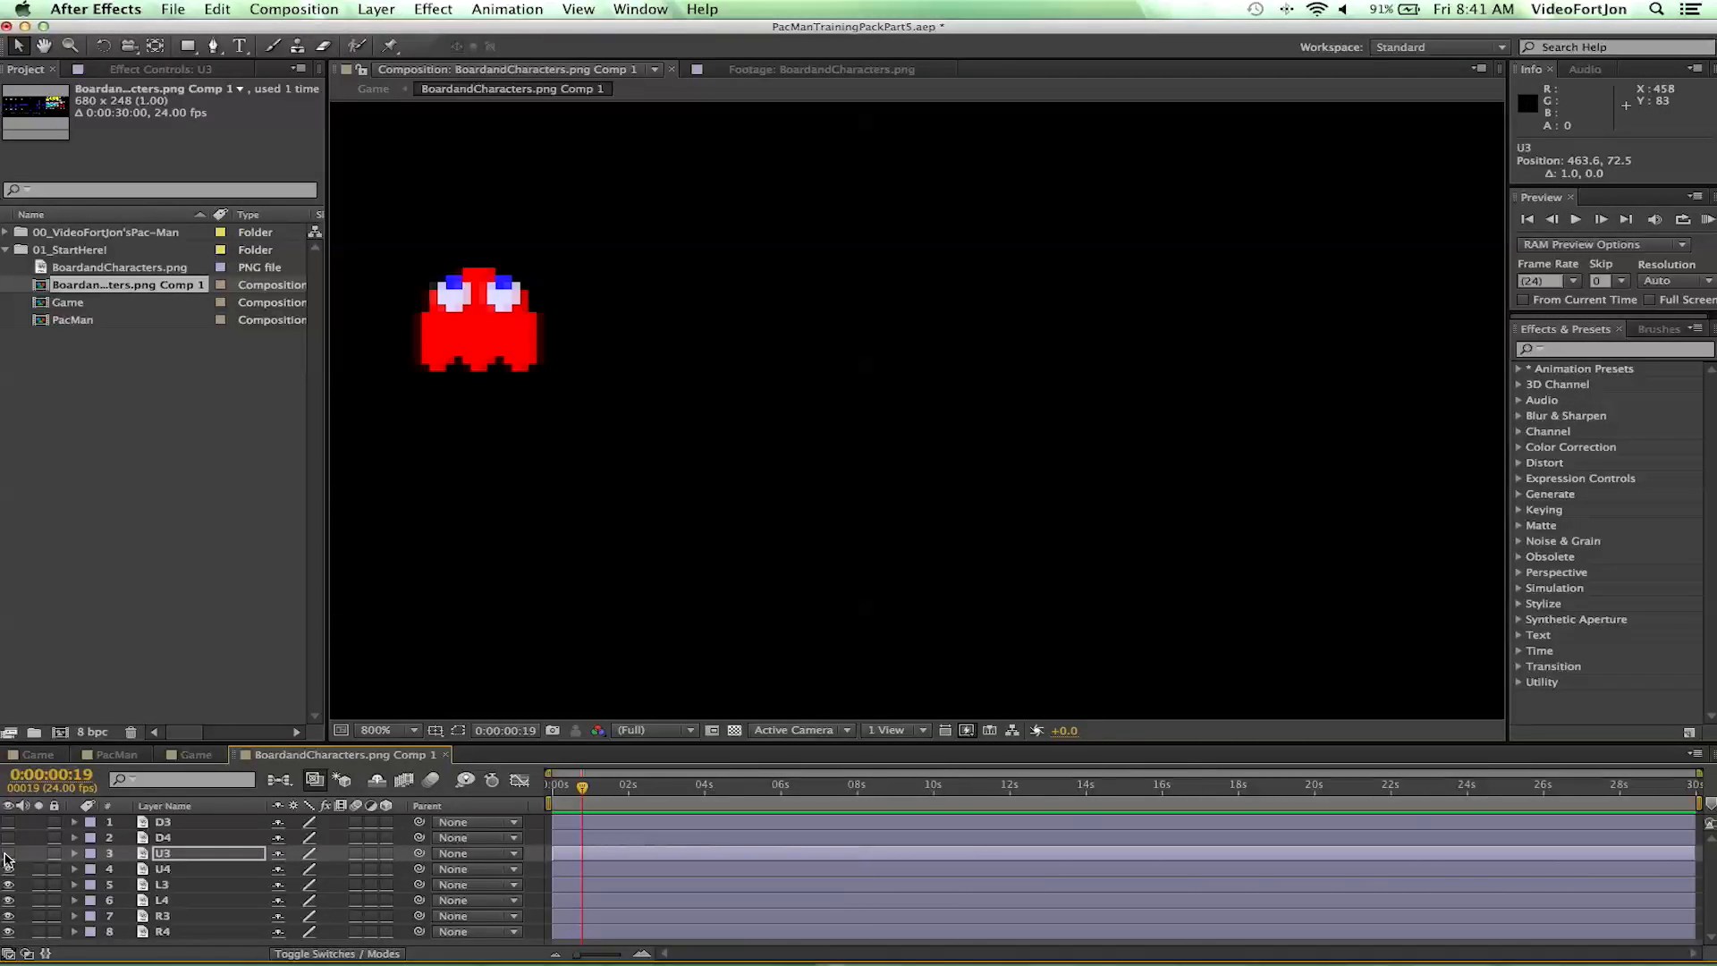
- Hide the U4 layer, nudge the L3 layer one step to the left, and hide L3 as well
left_click(176, 872)
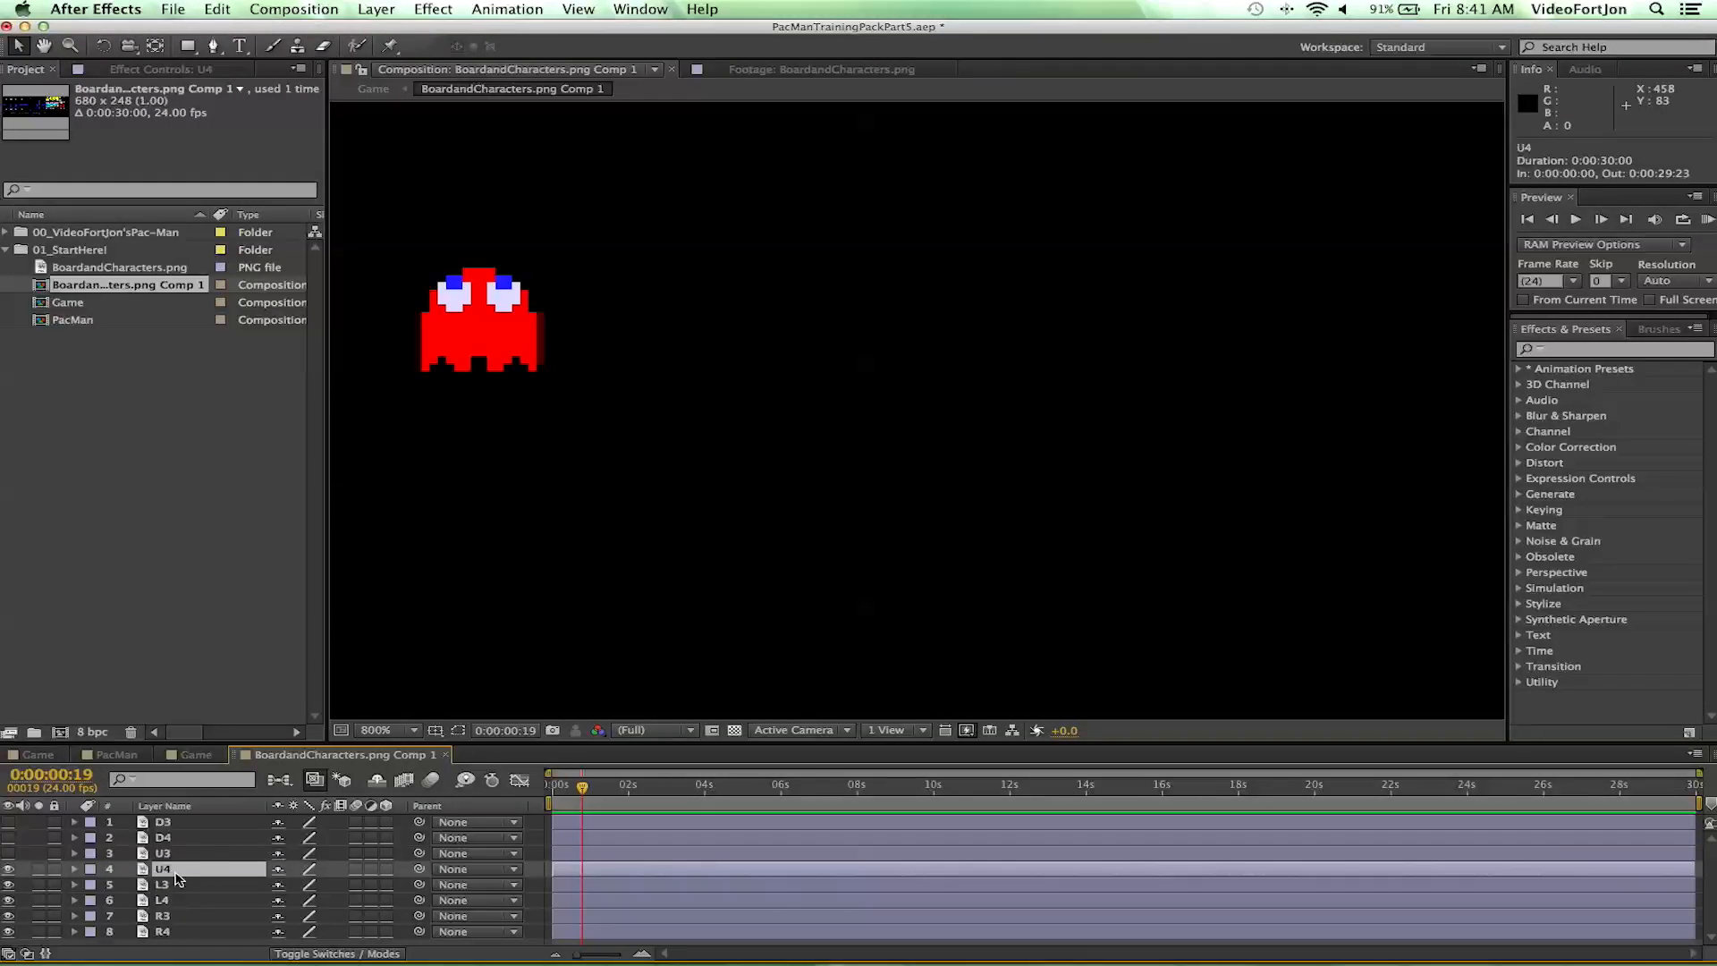
left_click(8, 868)
left_click(166, 887)
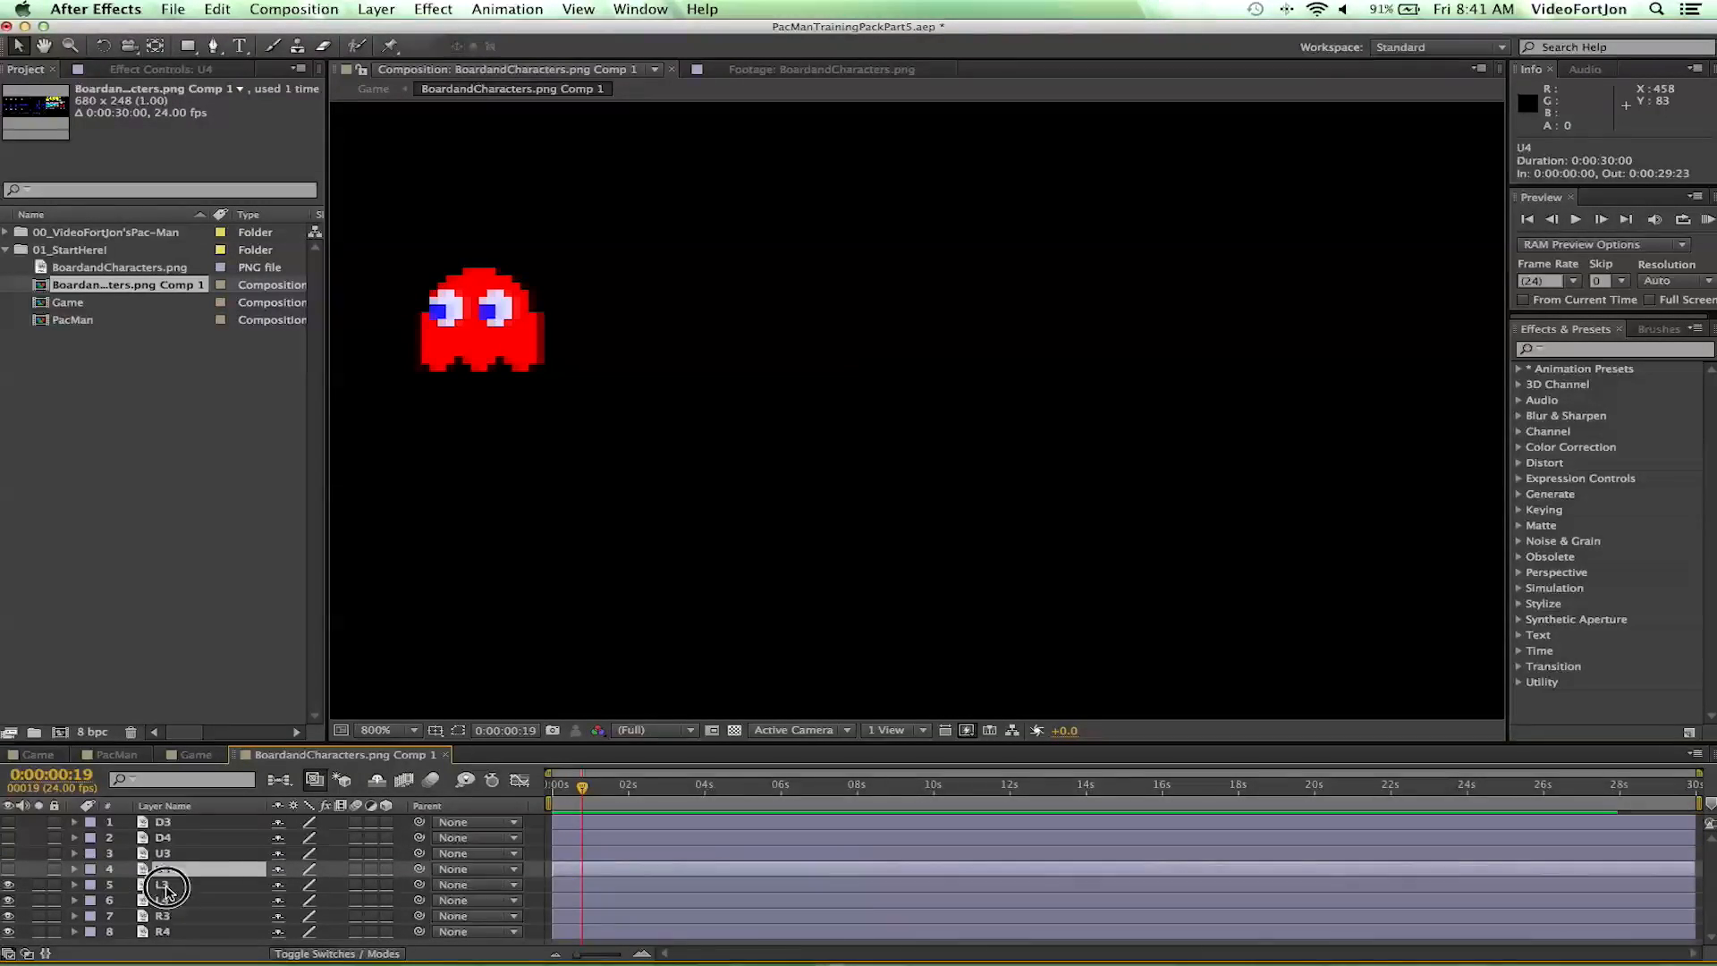
key("Left")
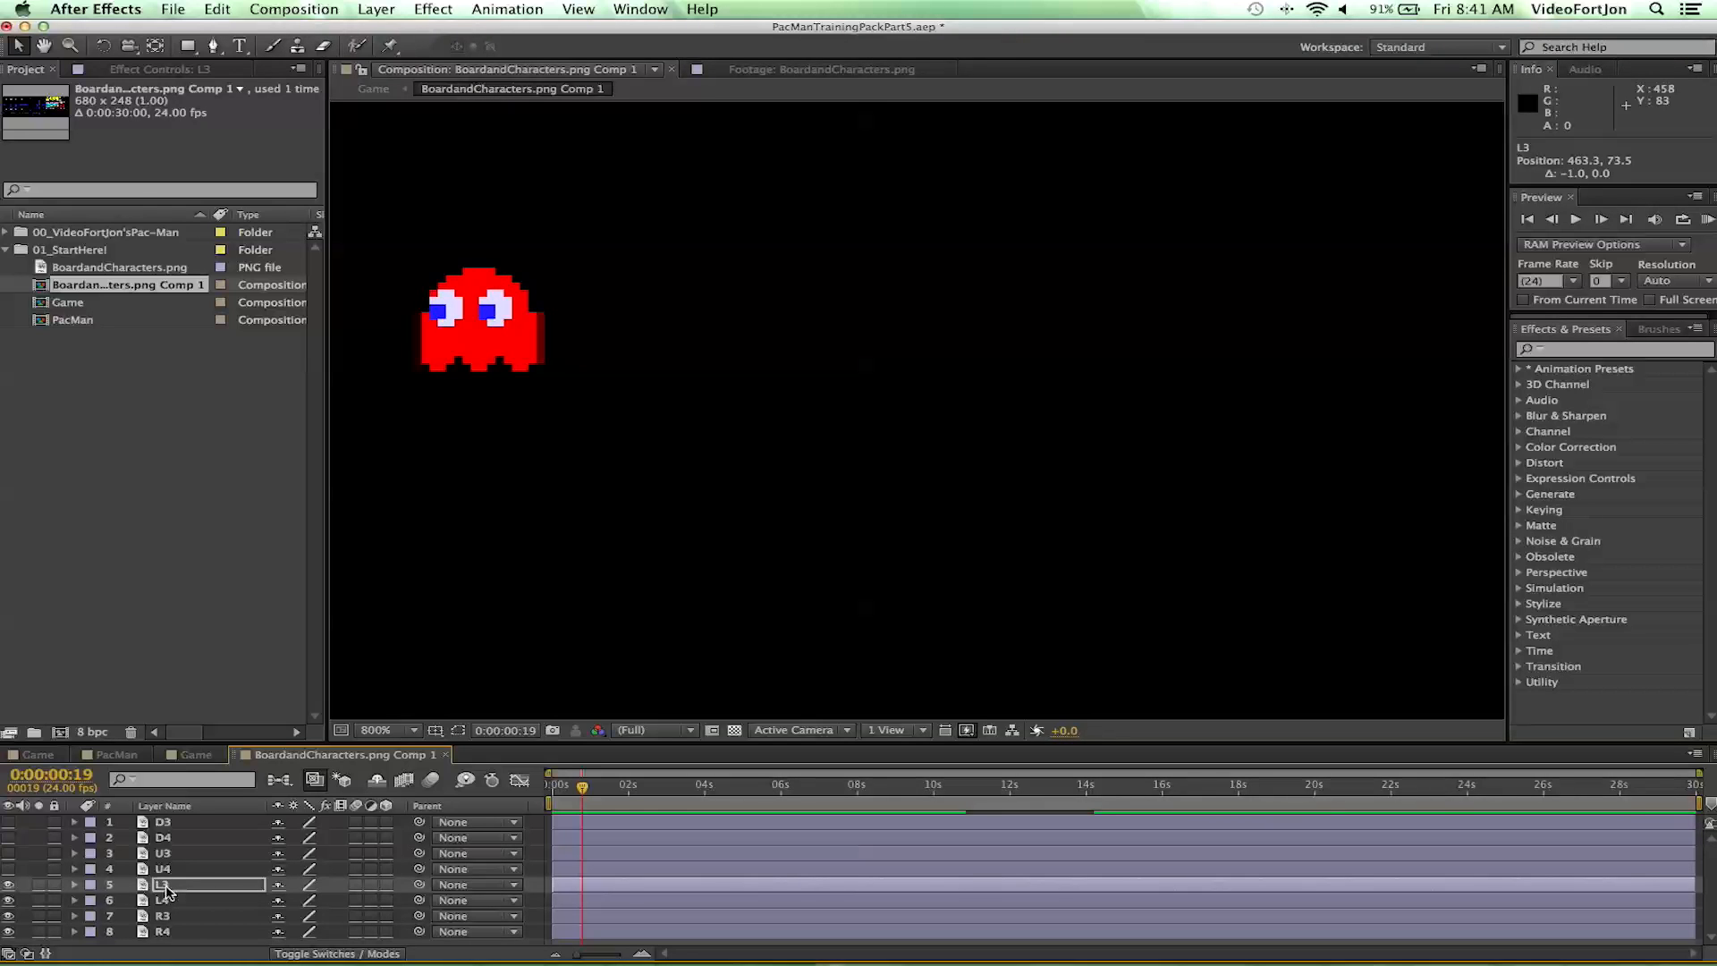
left_click(8, 885)
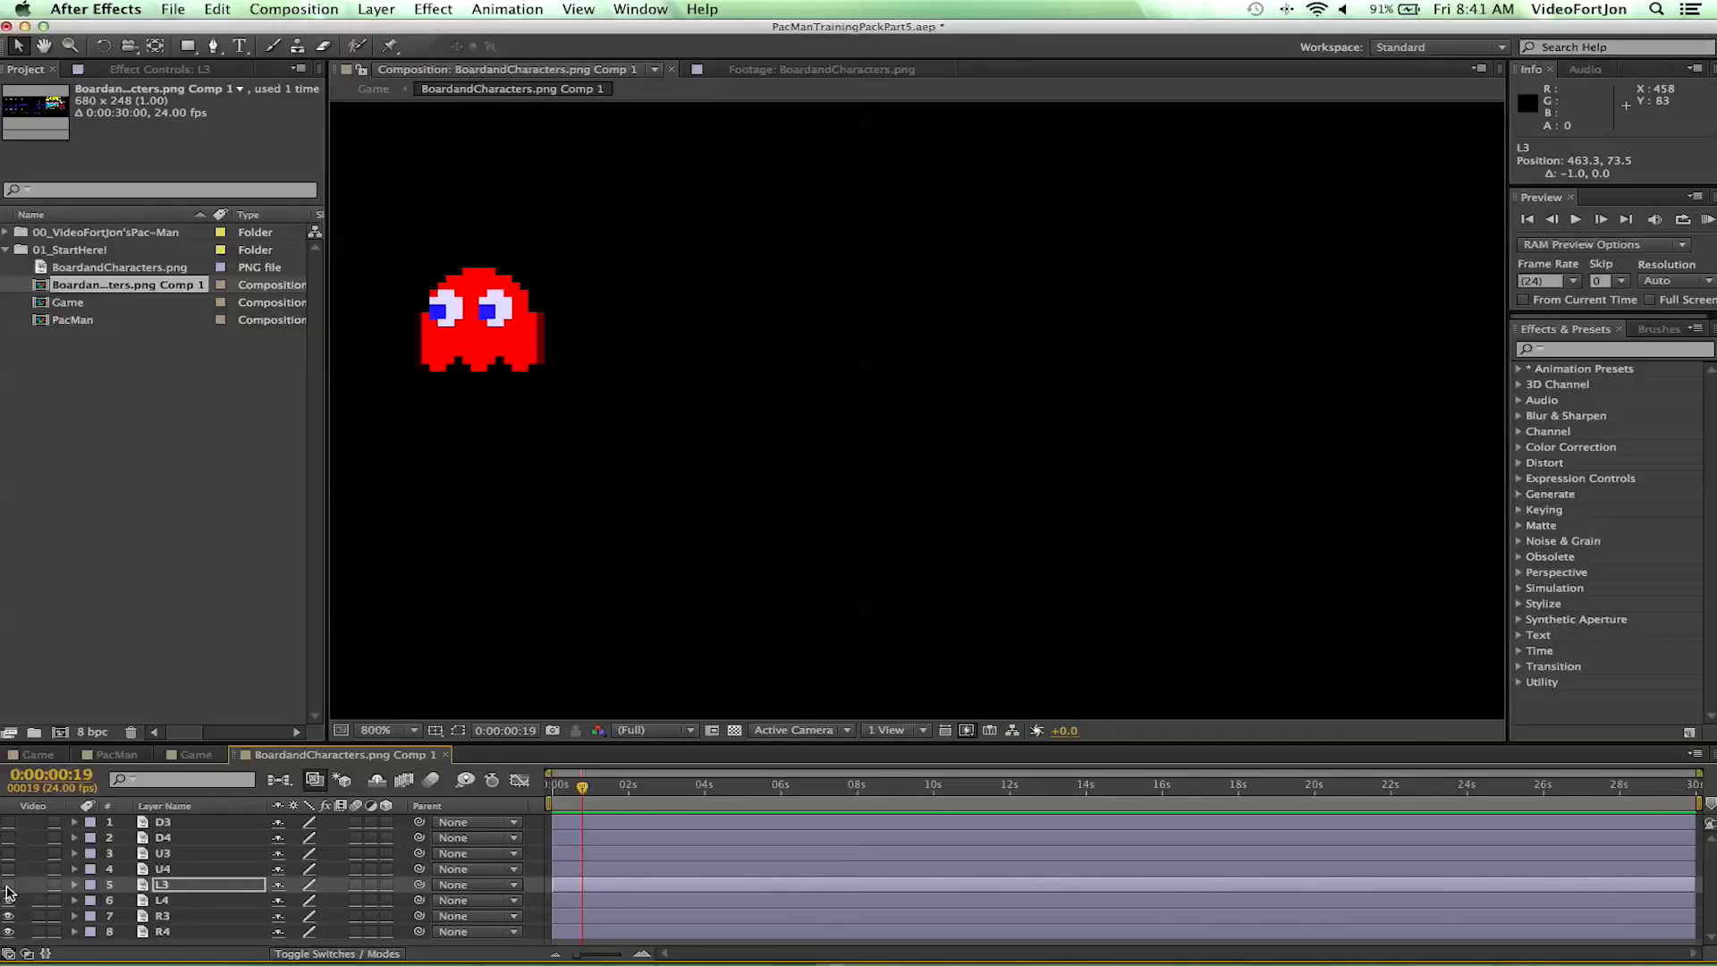
- Test the L4 layer's alignment with a nudge right and back left, and hide the layer
left_click(175, 901)
key("Right")
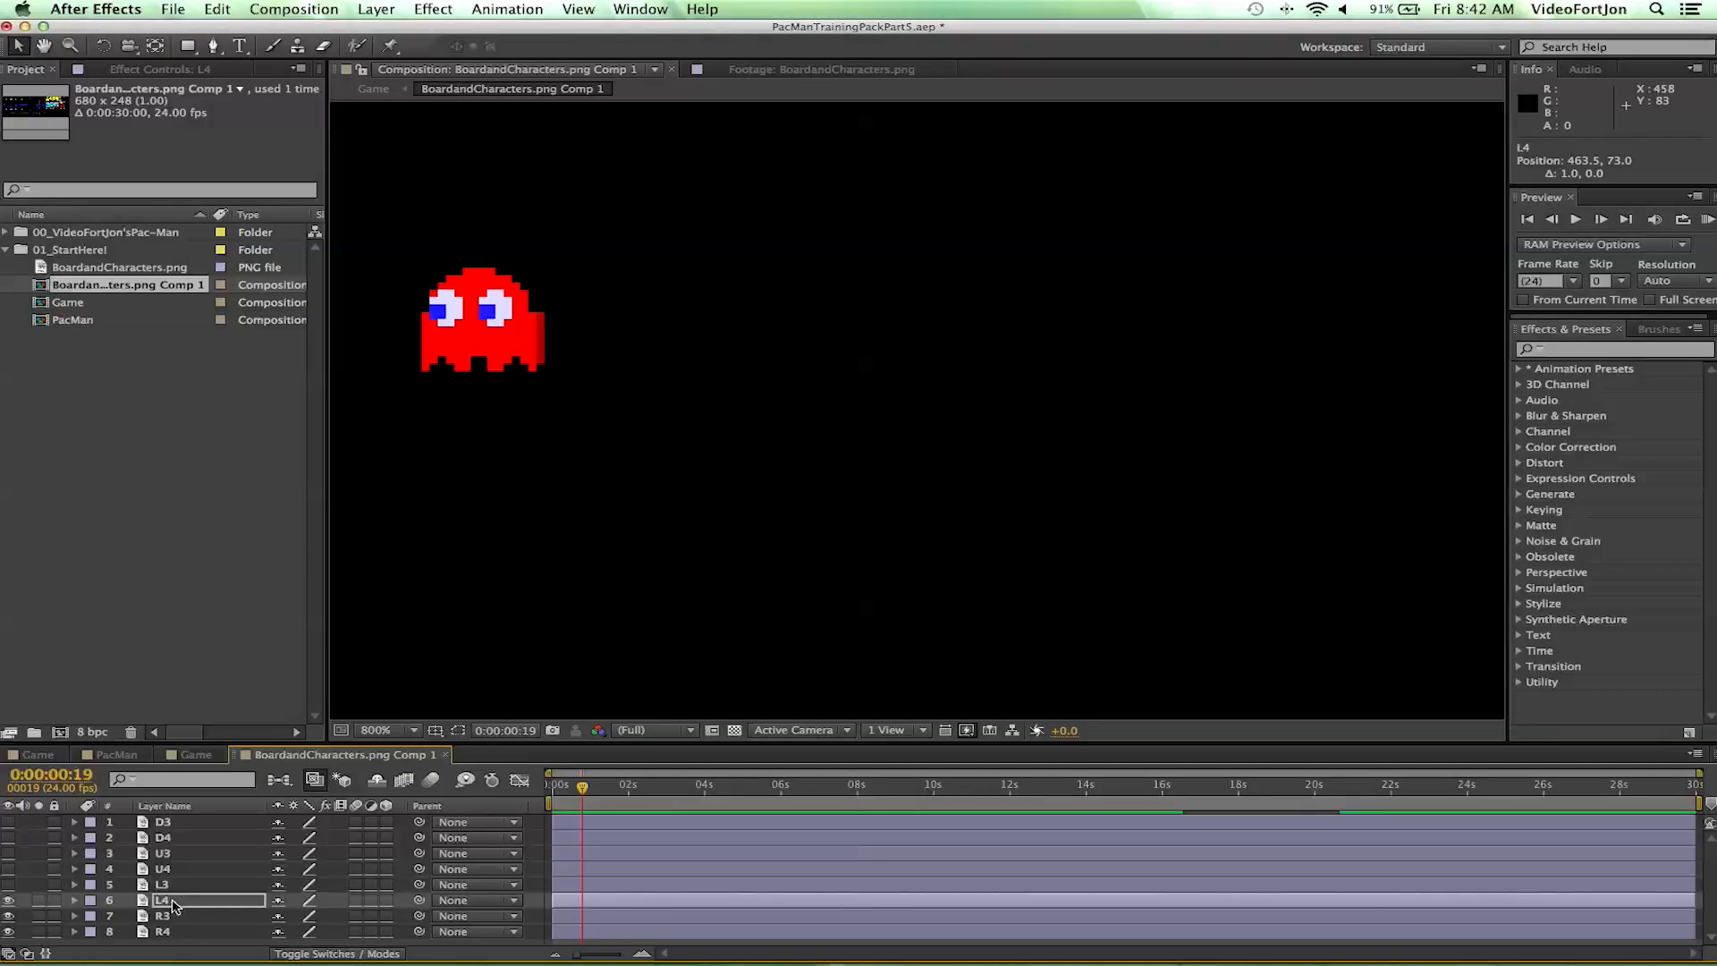
key("Left")
left_click(8, 900)
- Fine-tune the R3 layer's horizontal alignment, ending one nudge further right, and hide it to compare with R4
left_click(159, 916)
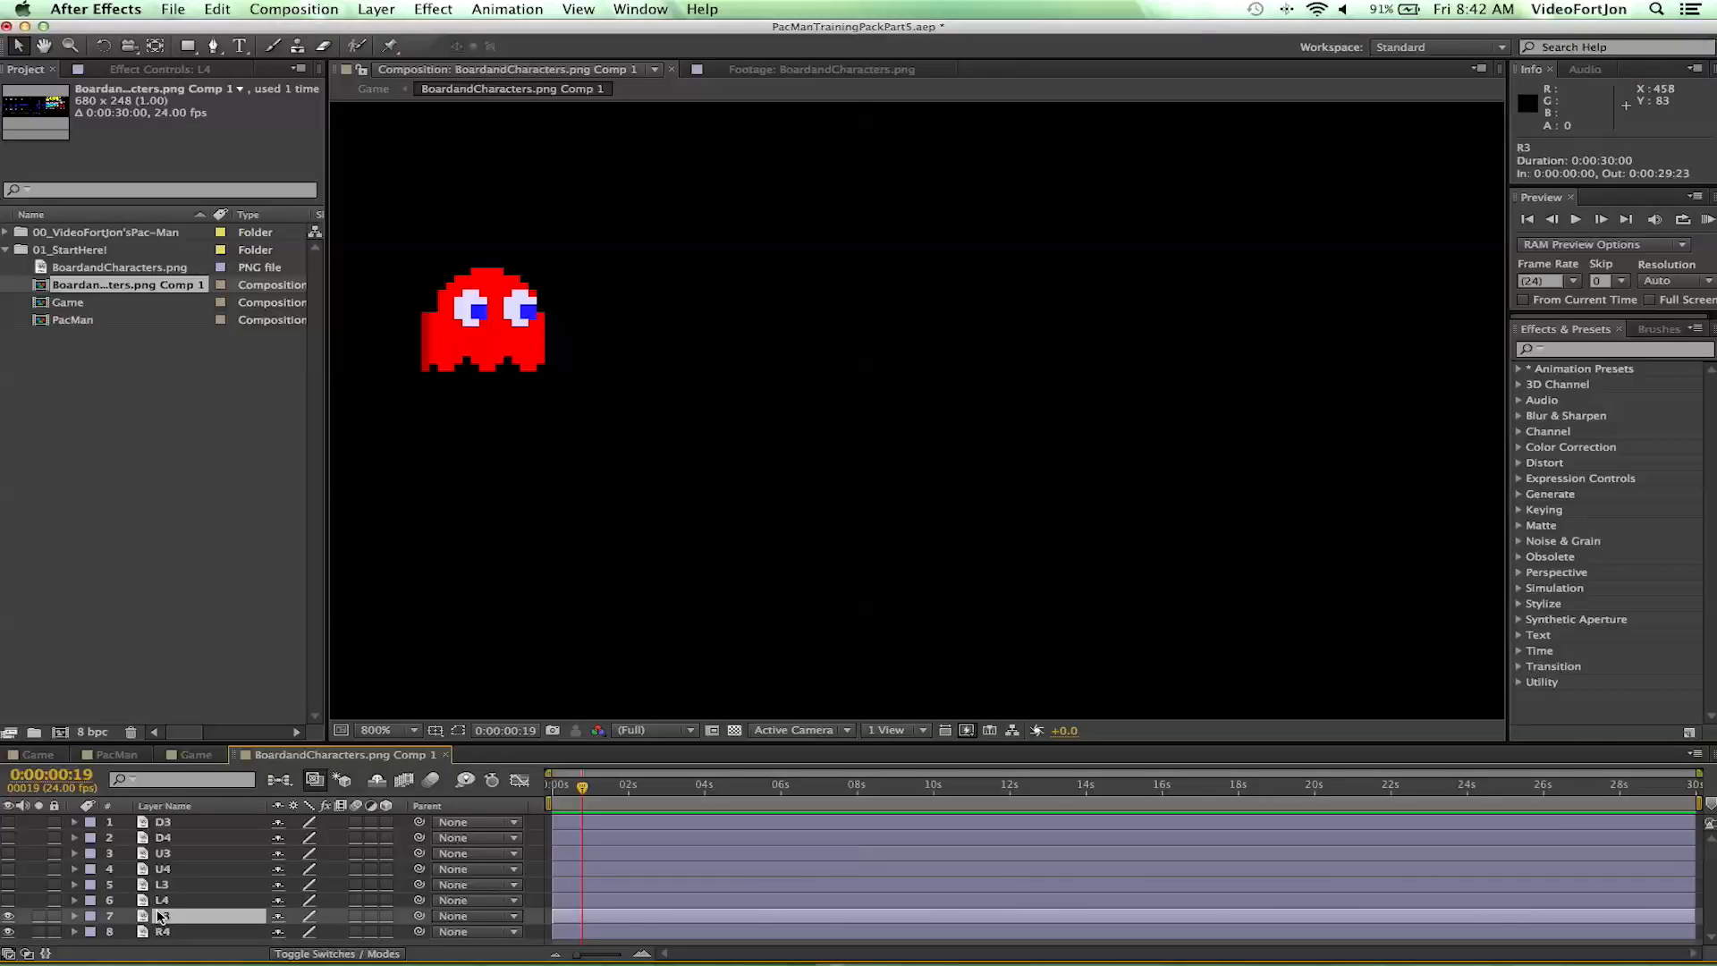
key("Left")
key("Right")
key("Right")
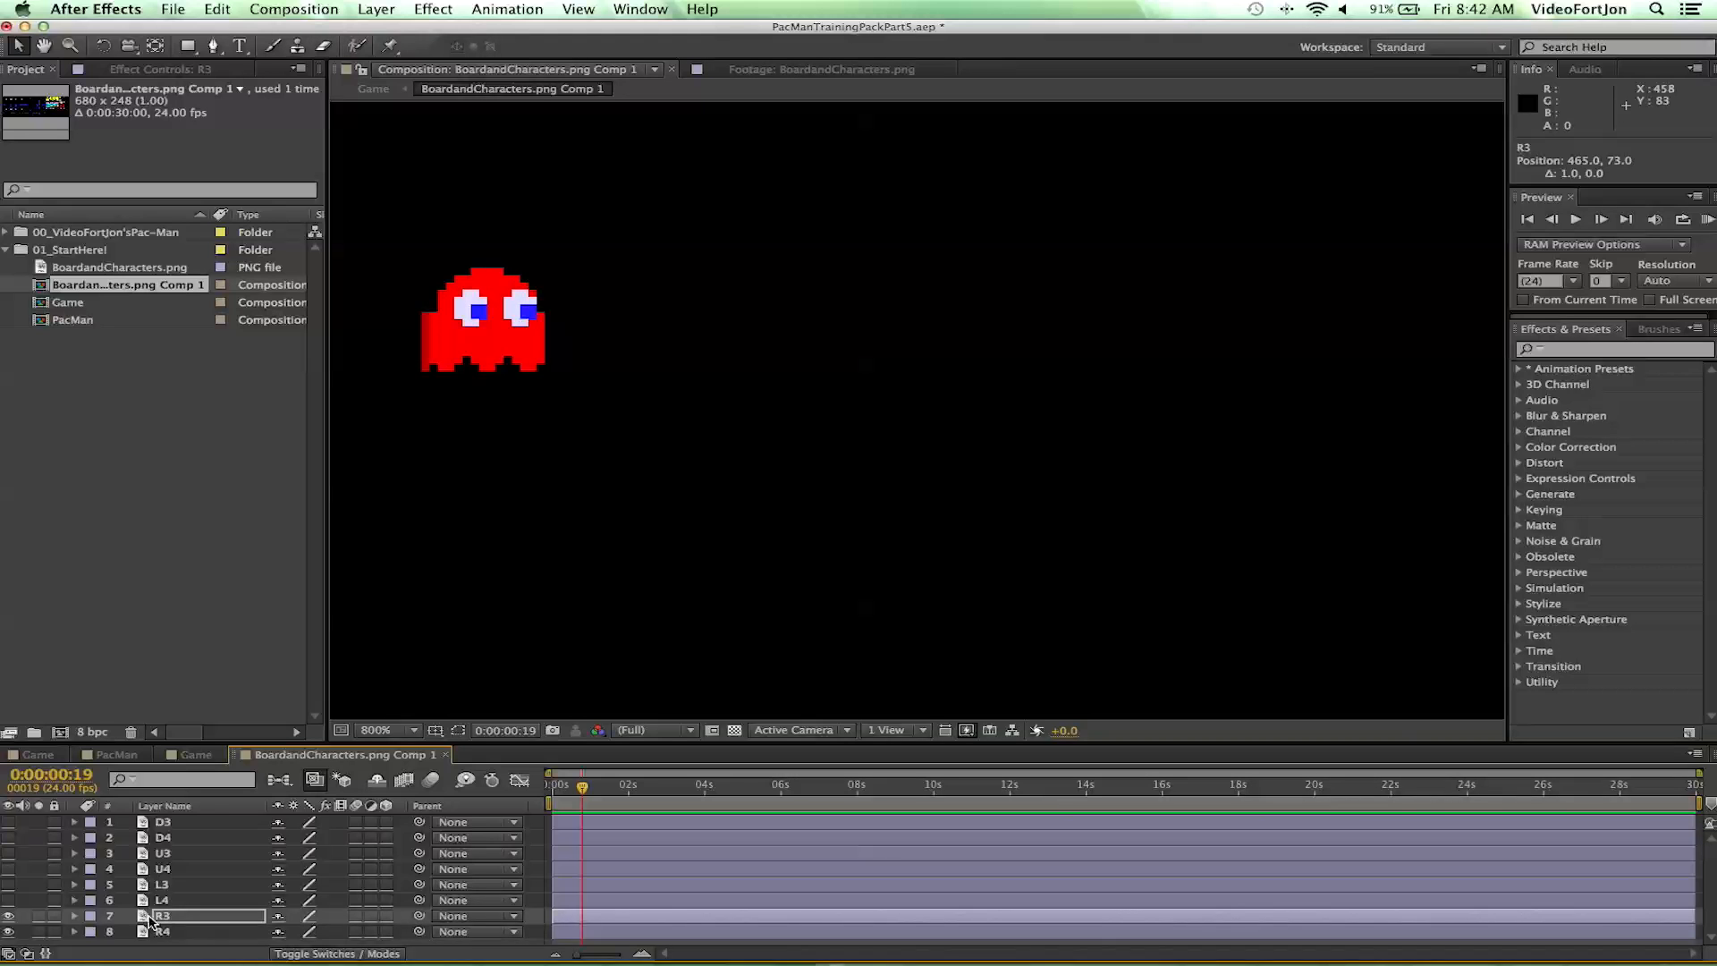
left_click(9, 917)
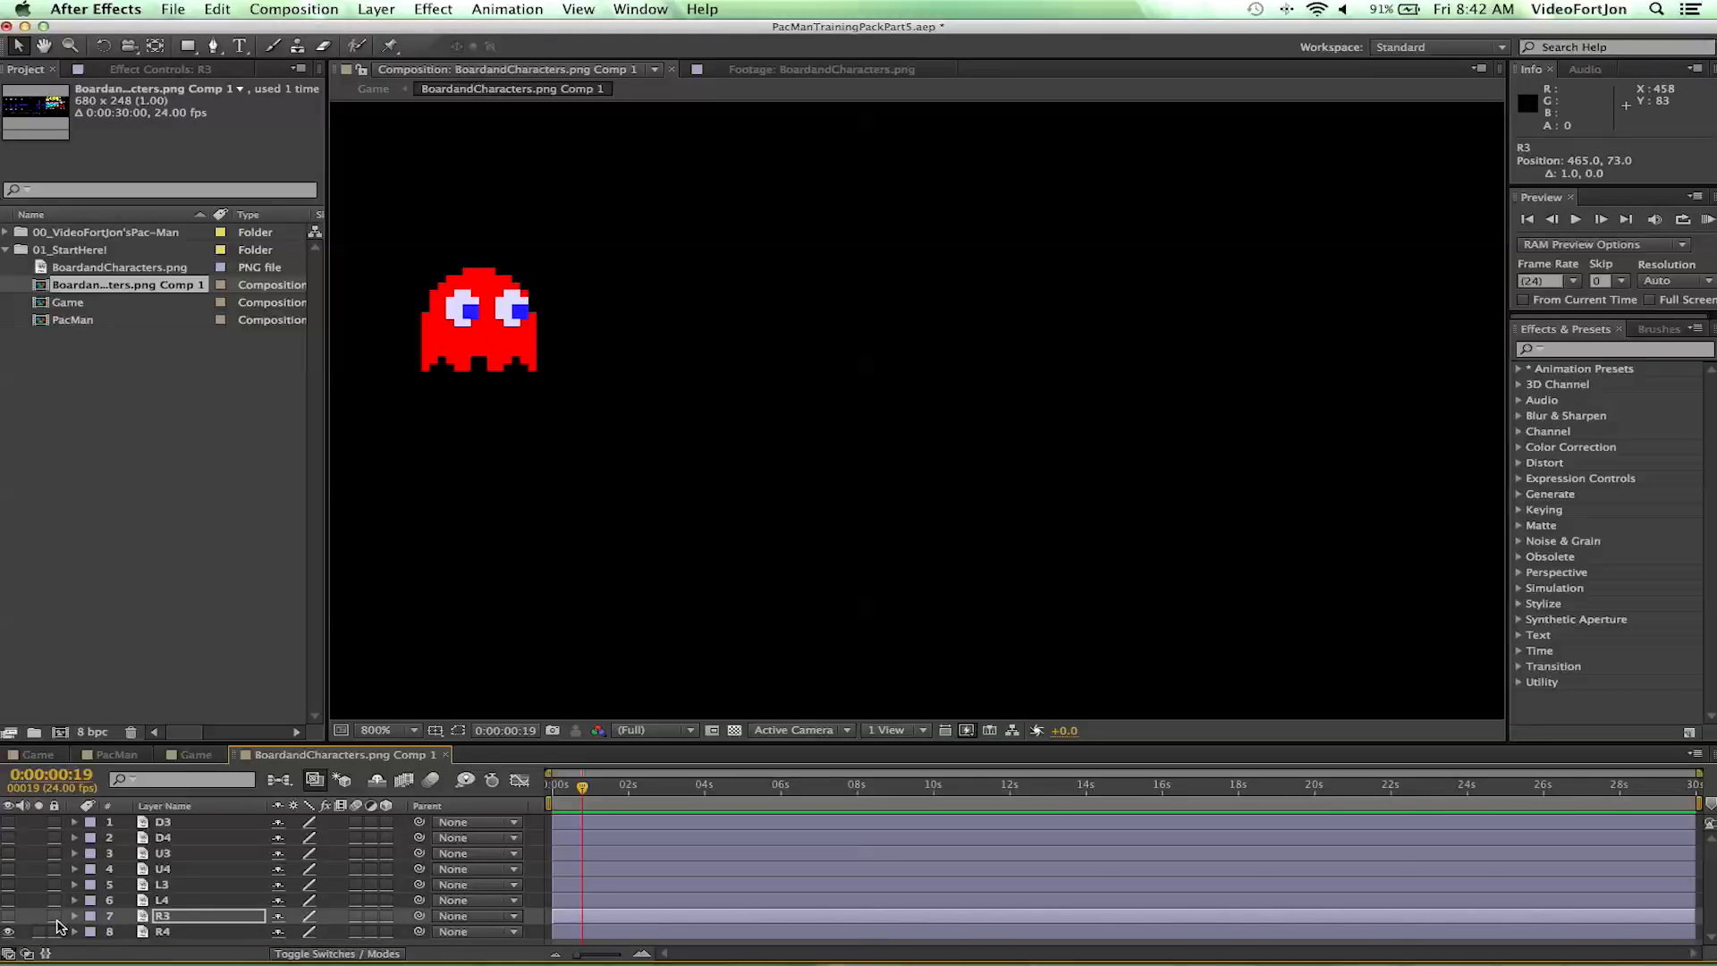
- Show the R3 layer again and nudge R4 to the right until it lines up exactly beneath it
left_click_drag(5, 918, 7, 931)
left_click(162, 932)
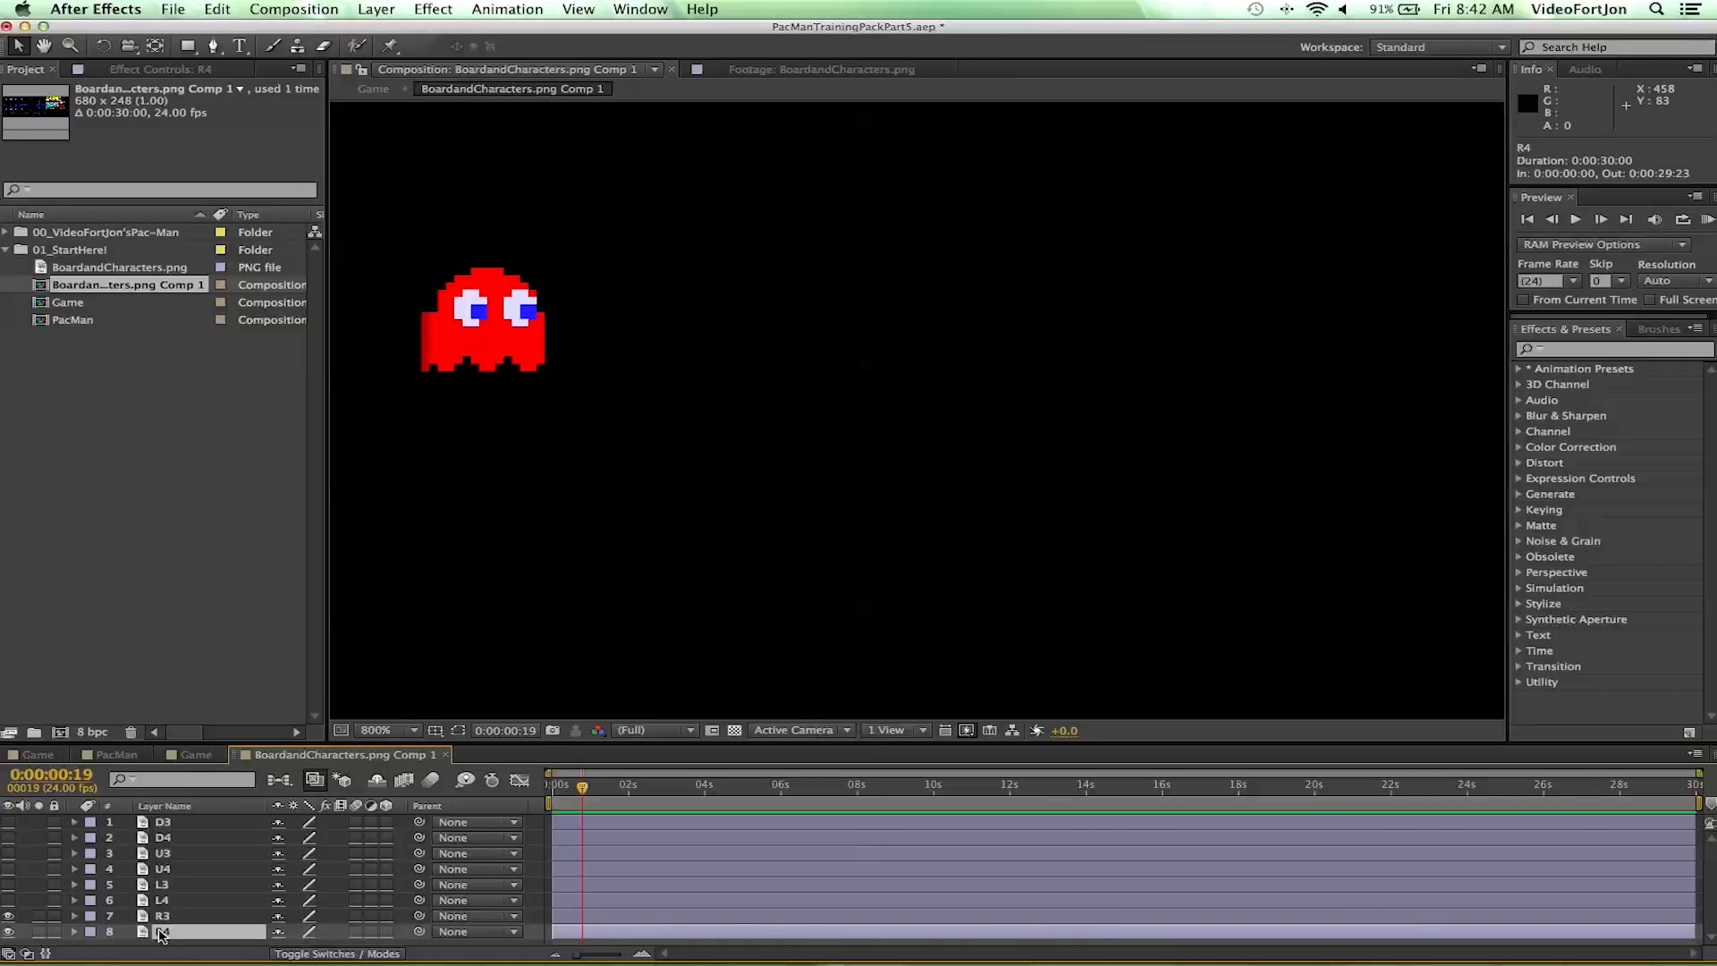
key("Right")
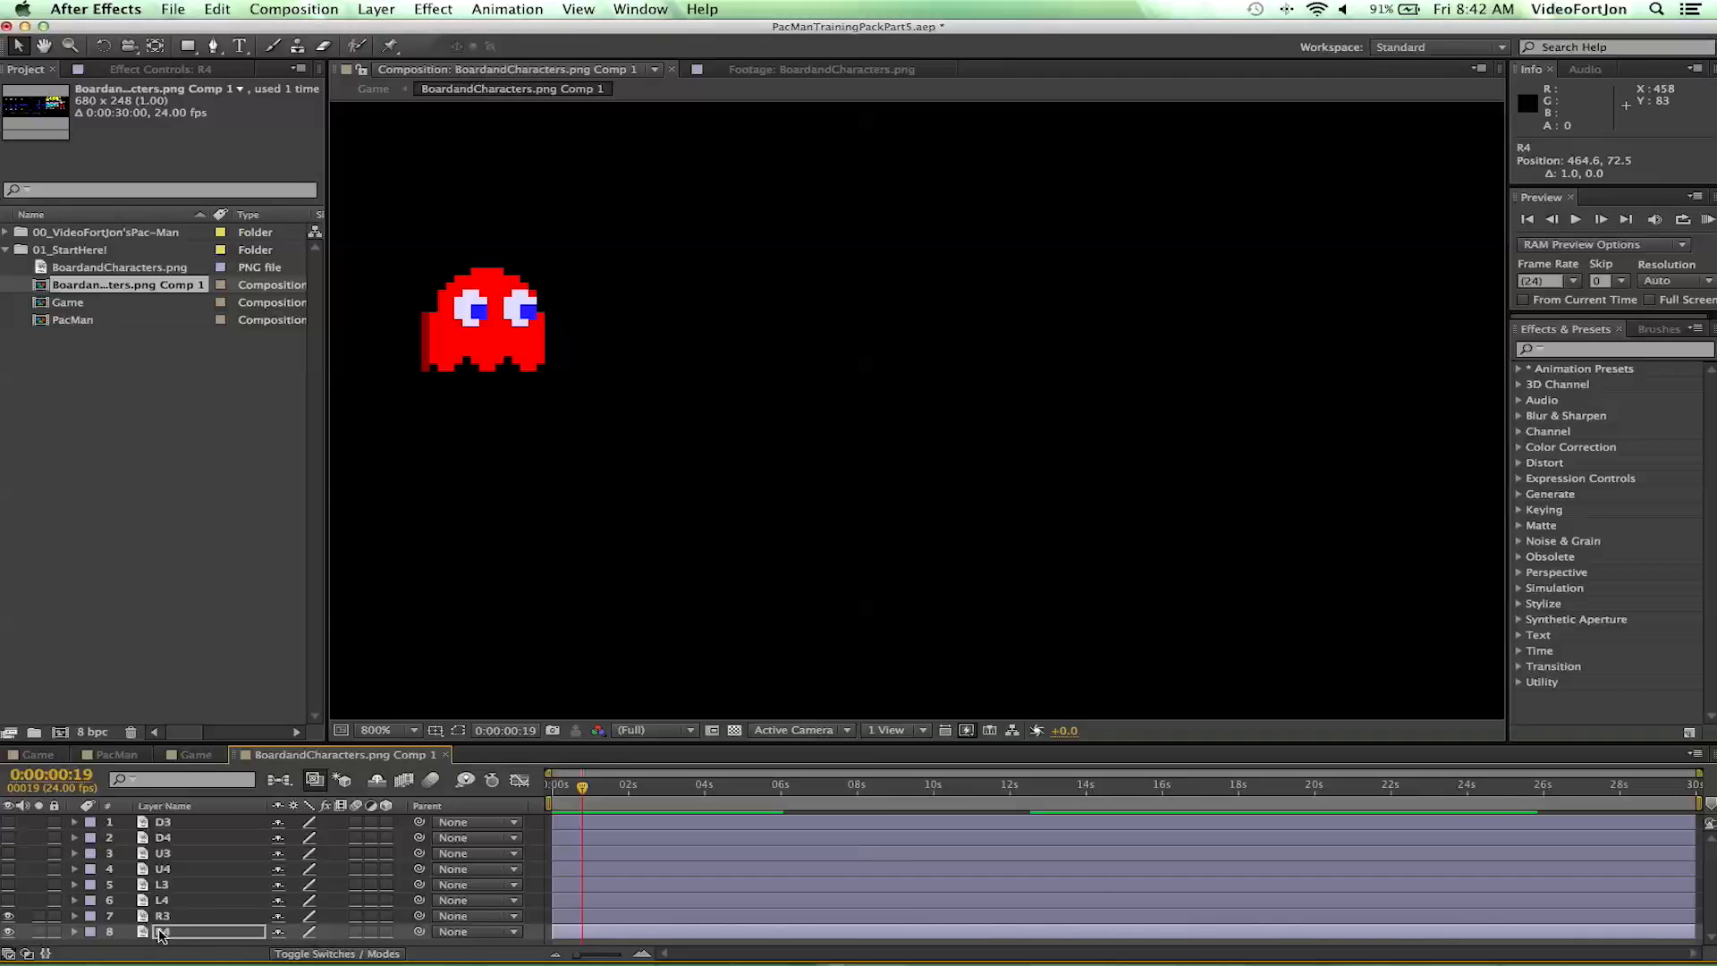
key("Right")
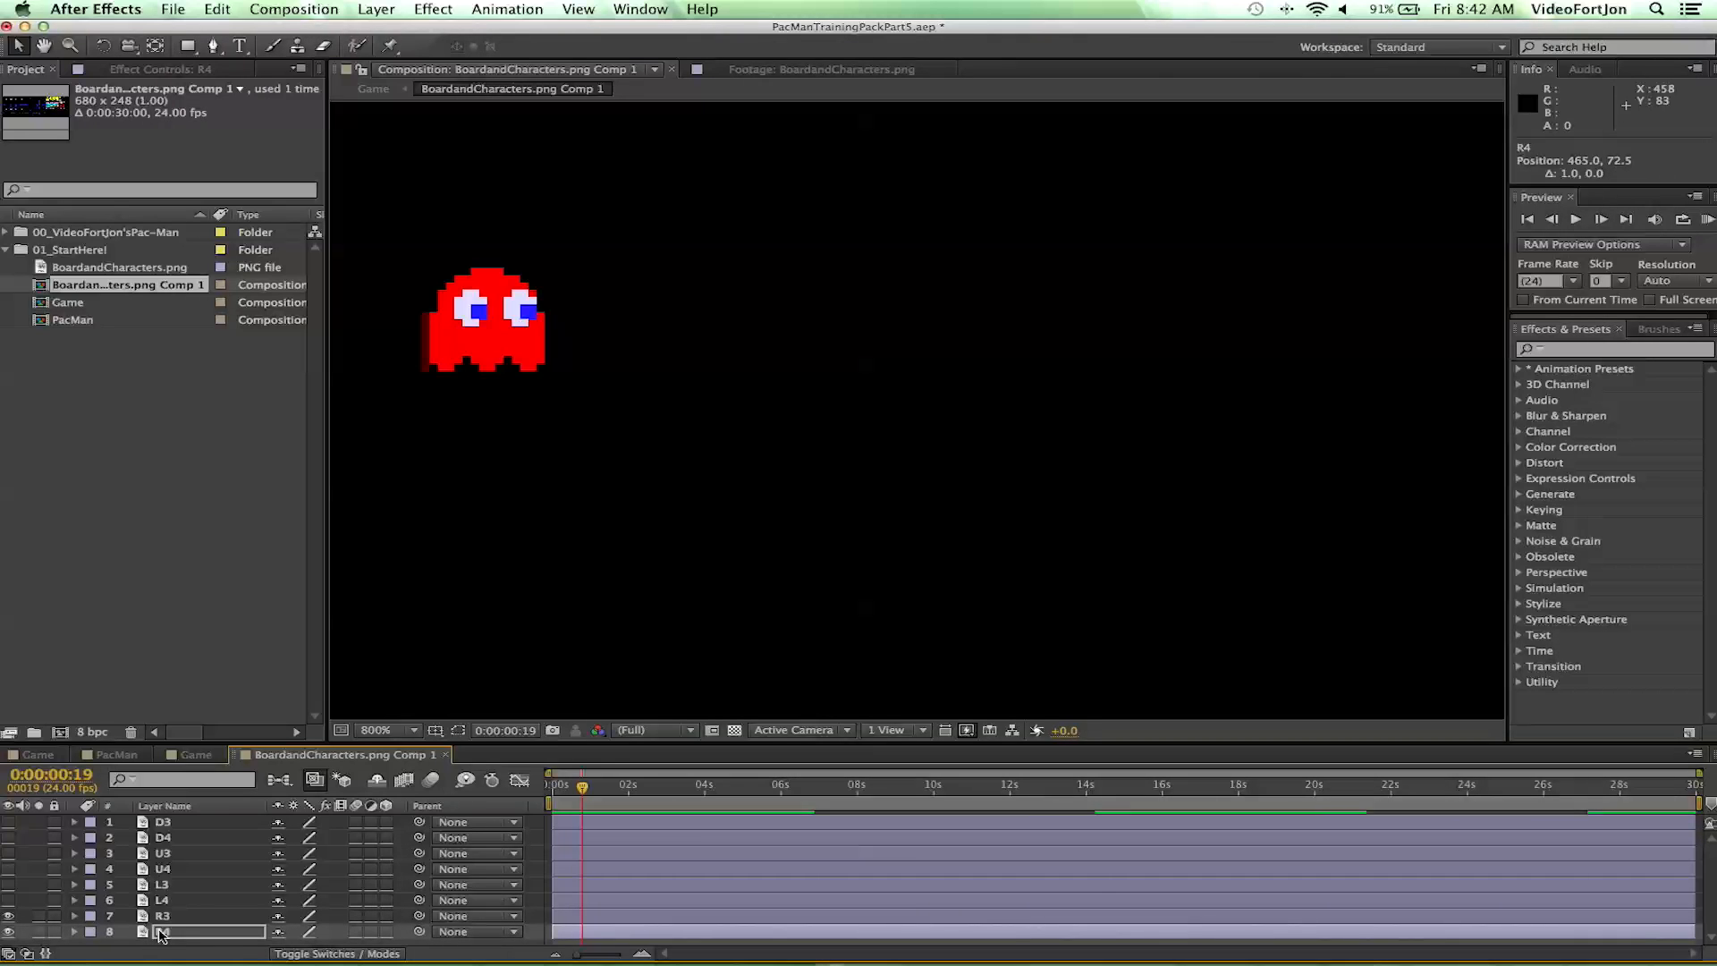
key("Right")
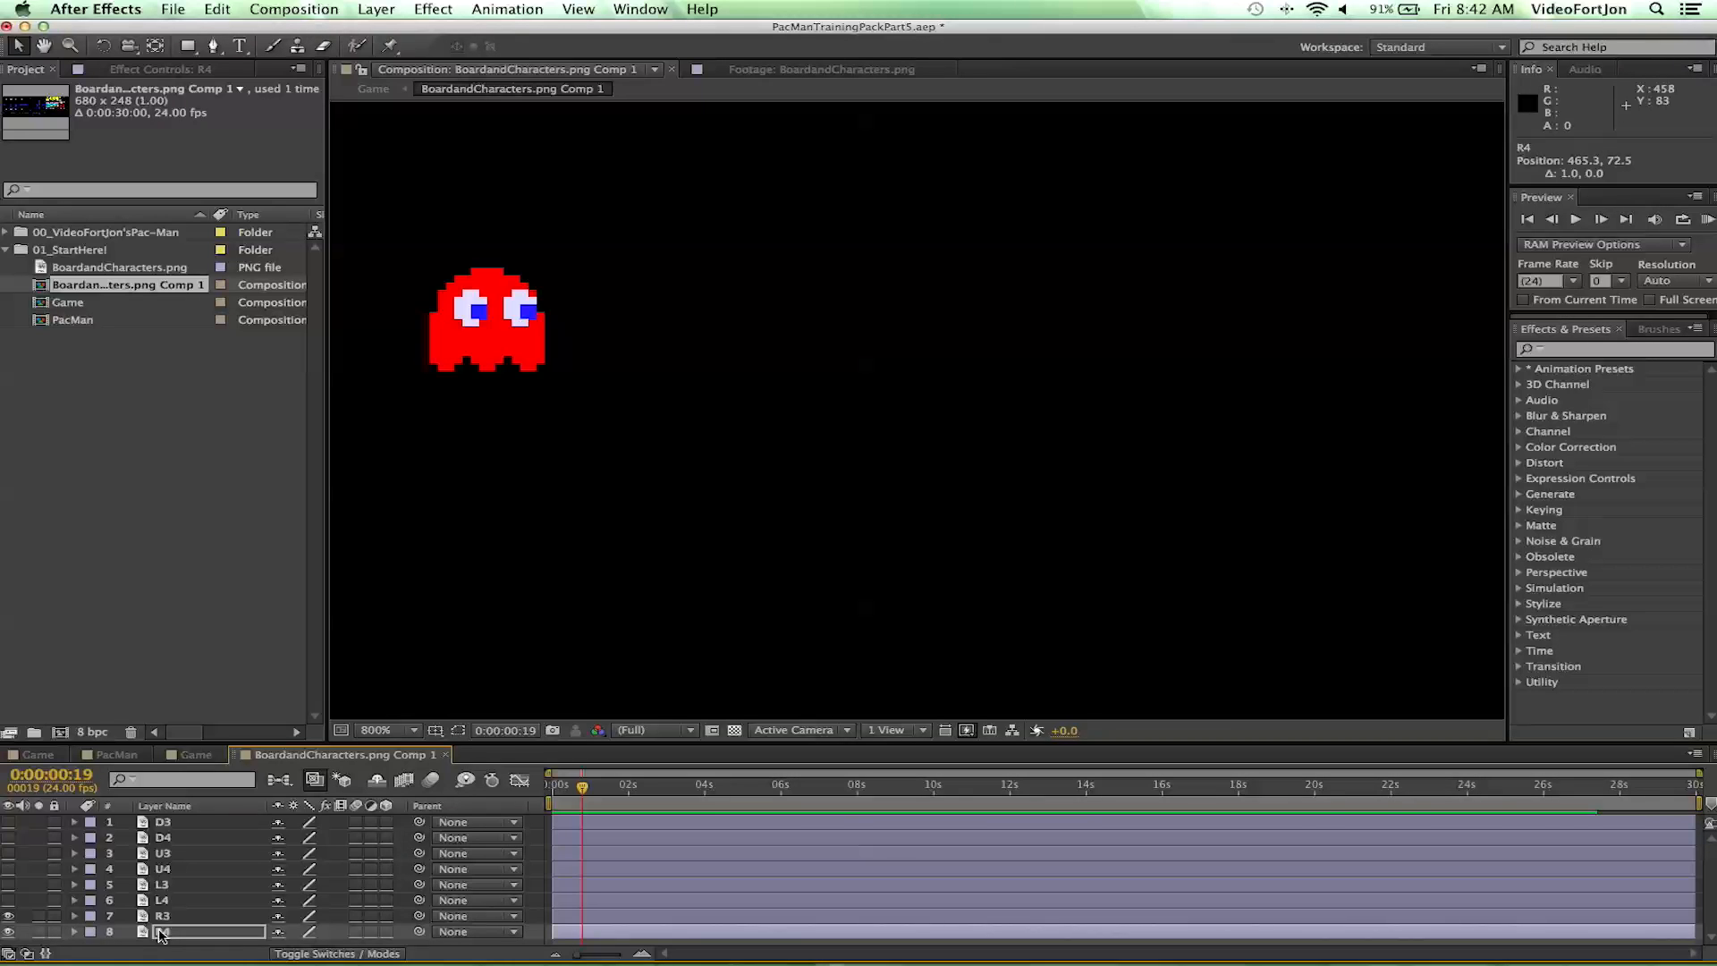
- Turn the L4, L3, U4 and U3 layers back on one by one, checking their alignment
left_click(8, 900)
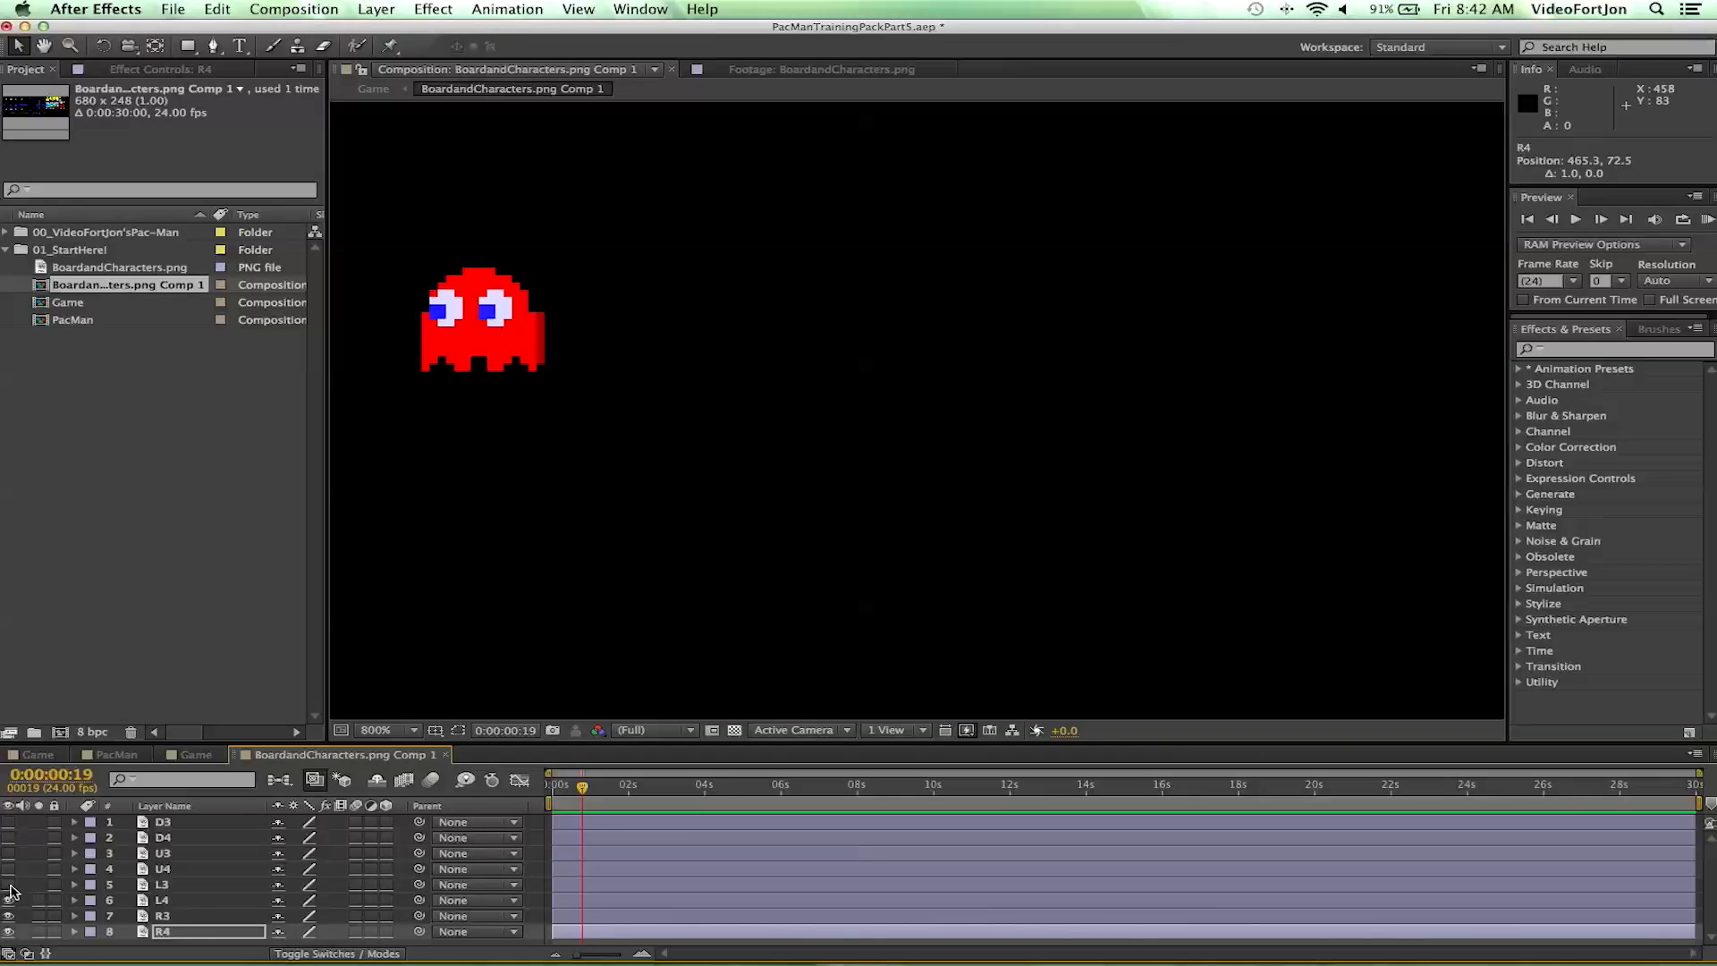
left_click(9, 886)
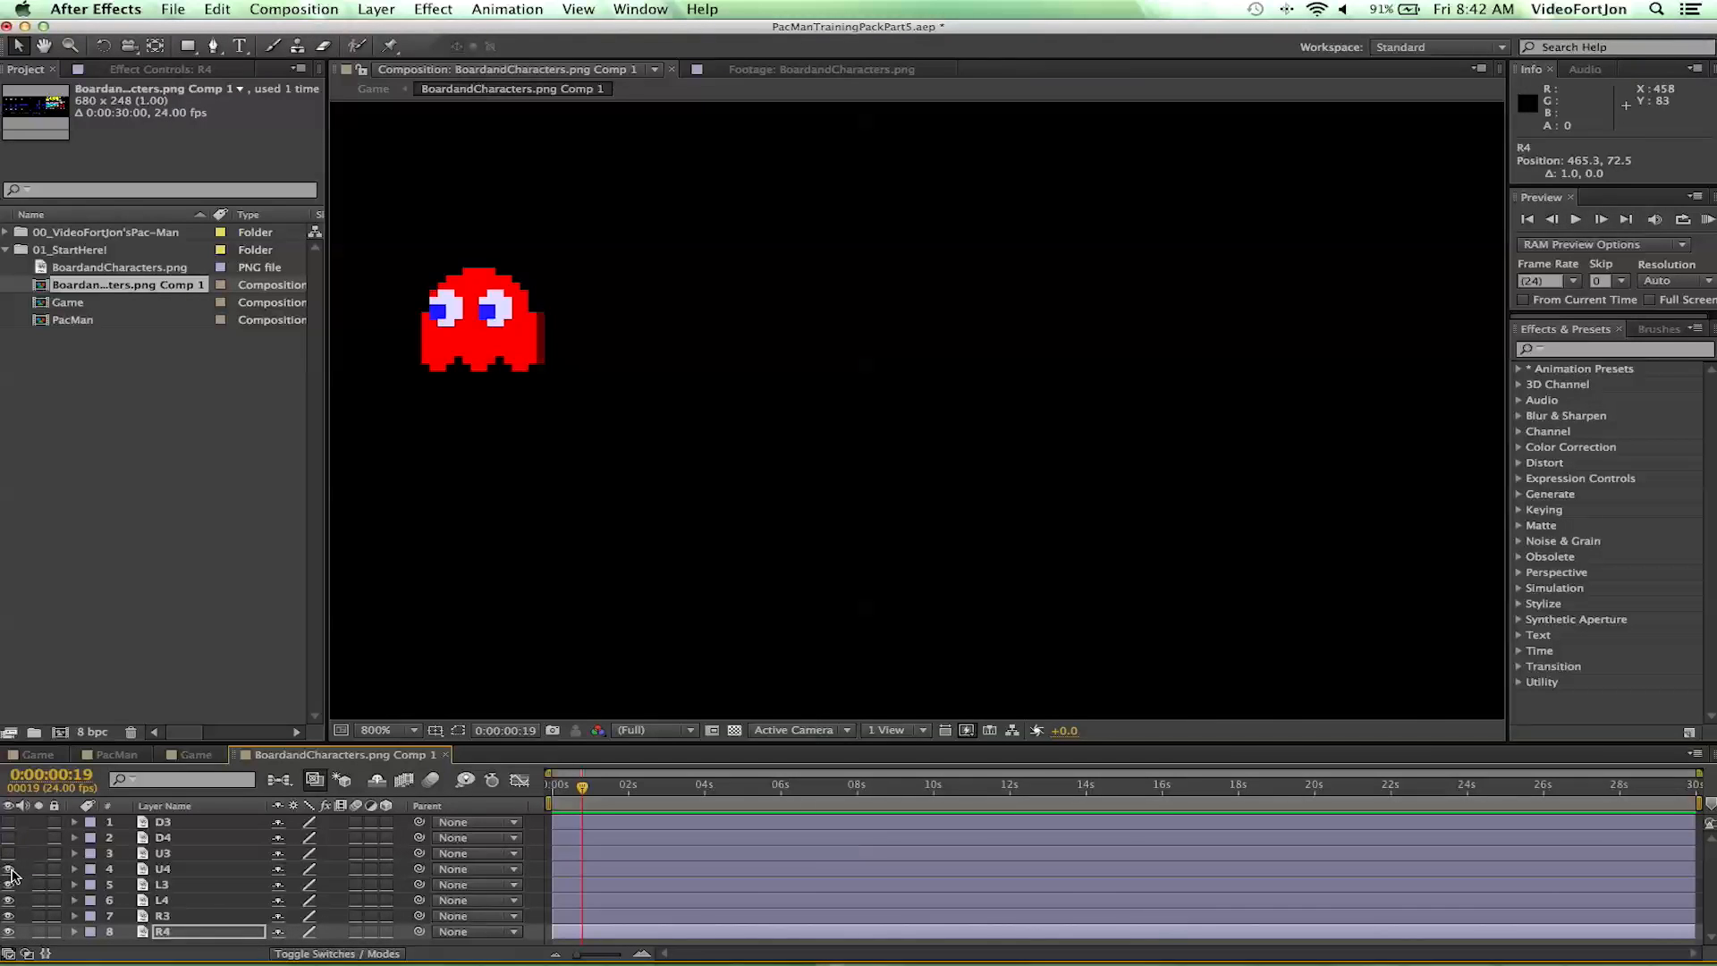
left_click(9, 869)
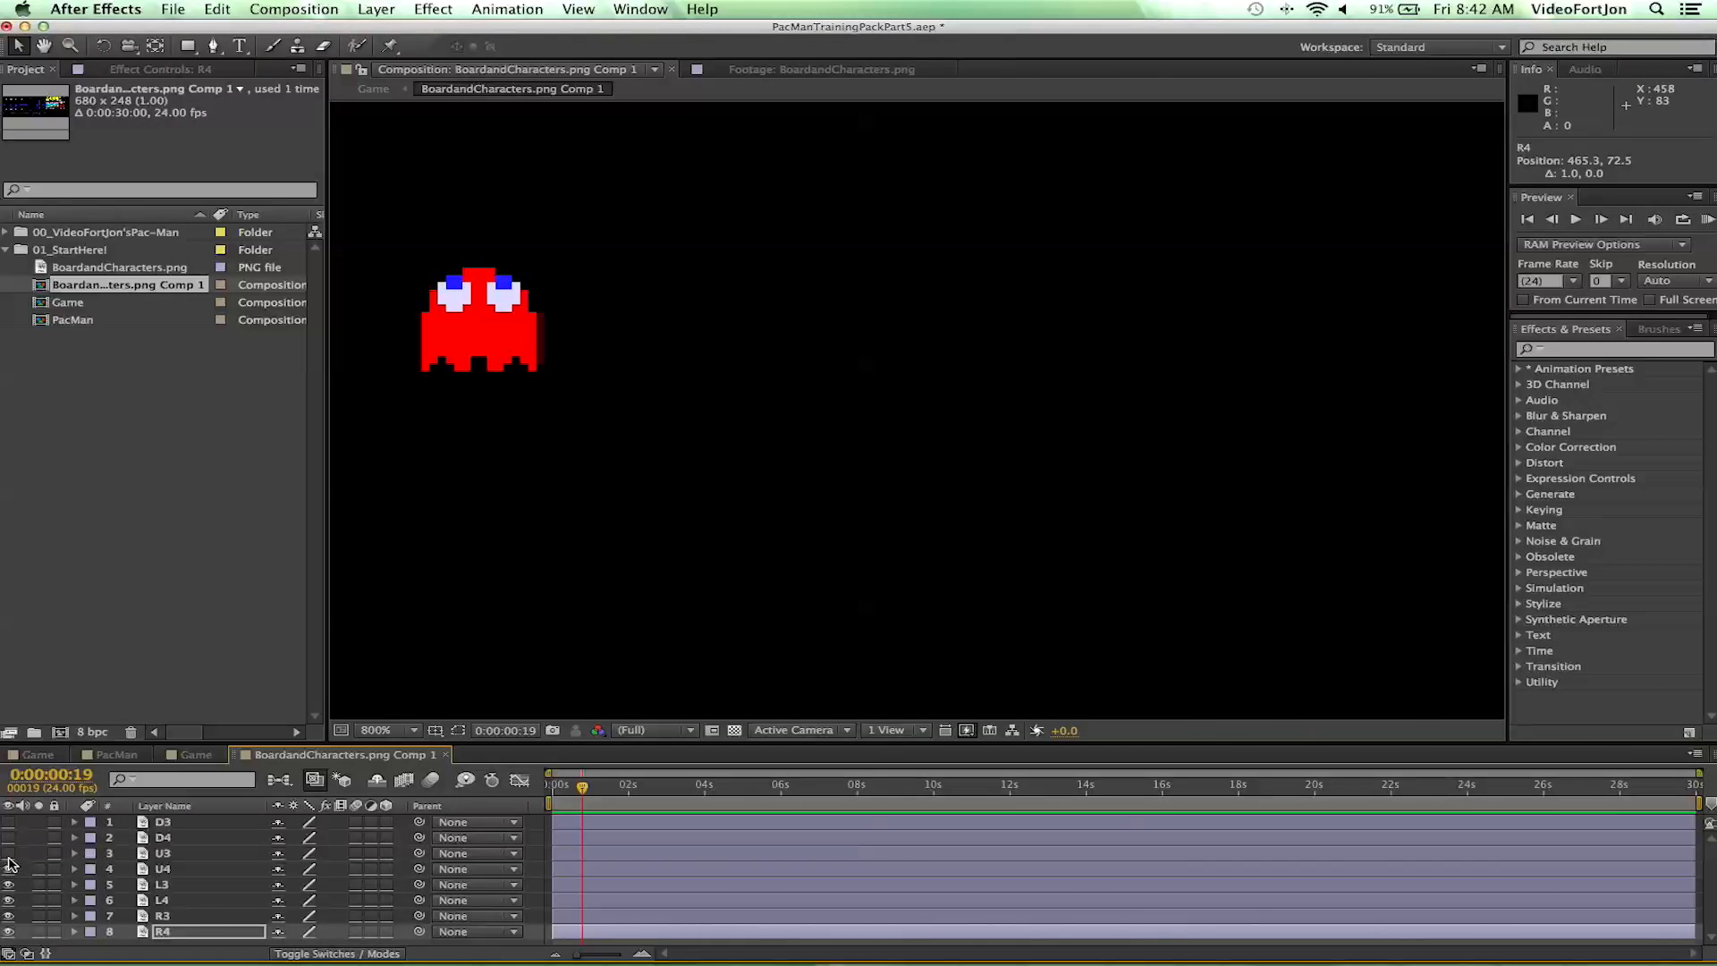
left_click(9, 854)
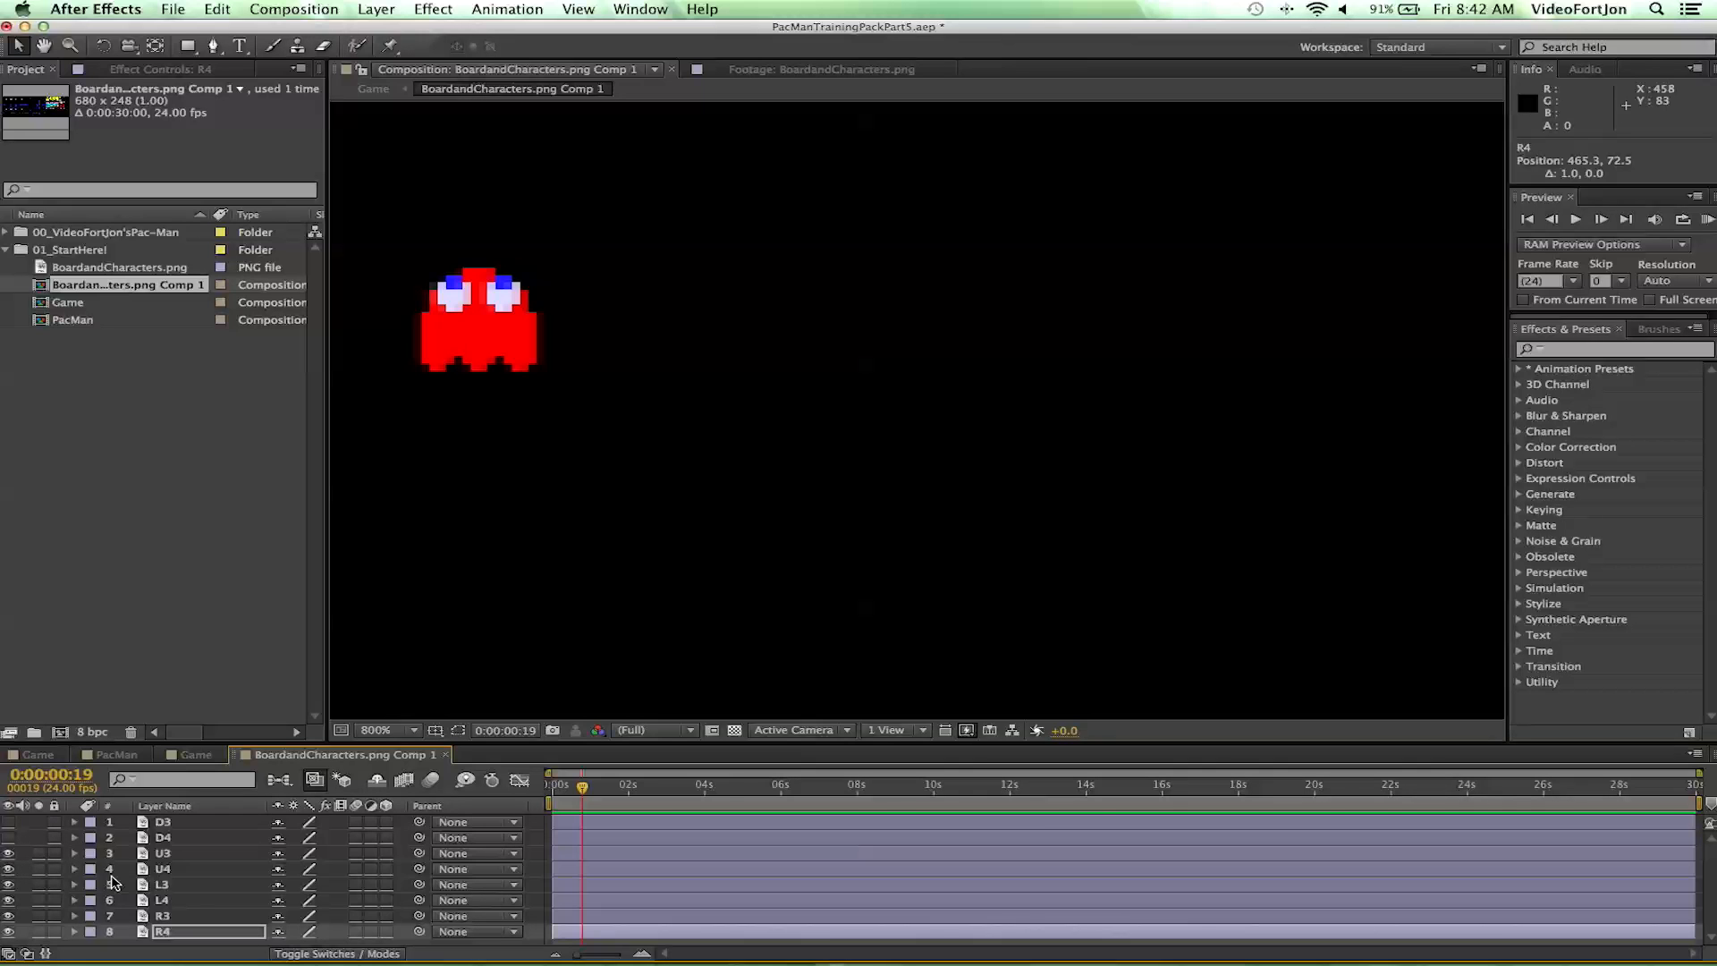
- Nudge the U3 layer slightly to the right and make the D4 and D3 layers visible again
left_click(164, 855)
key("Right")
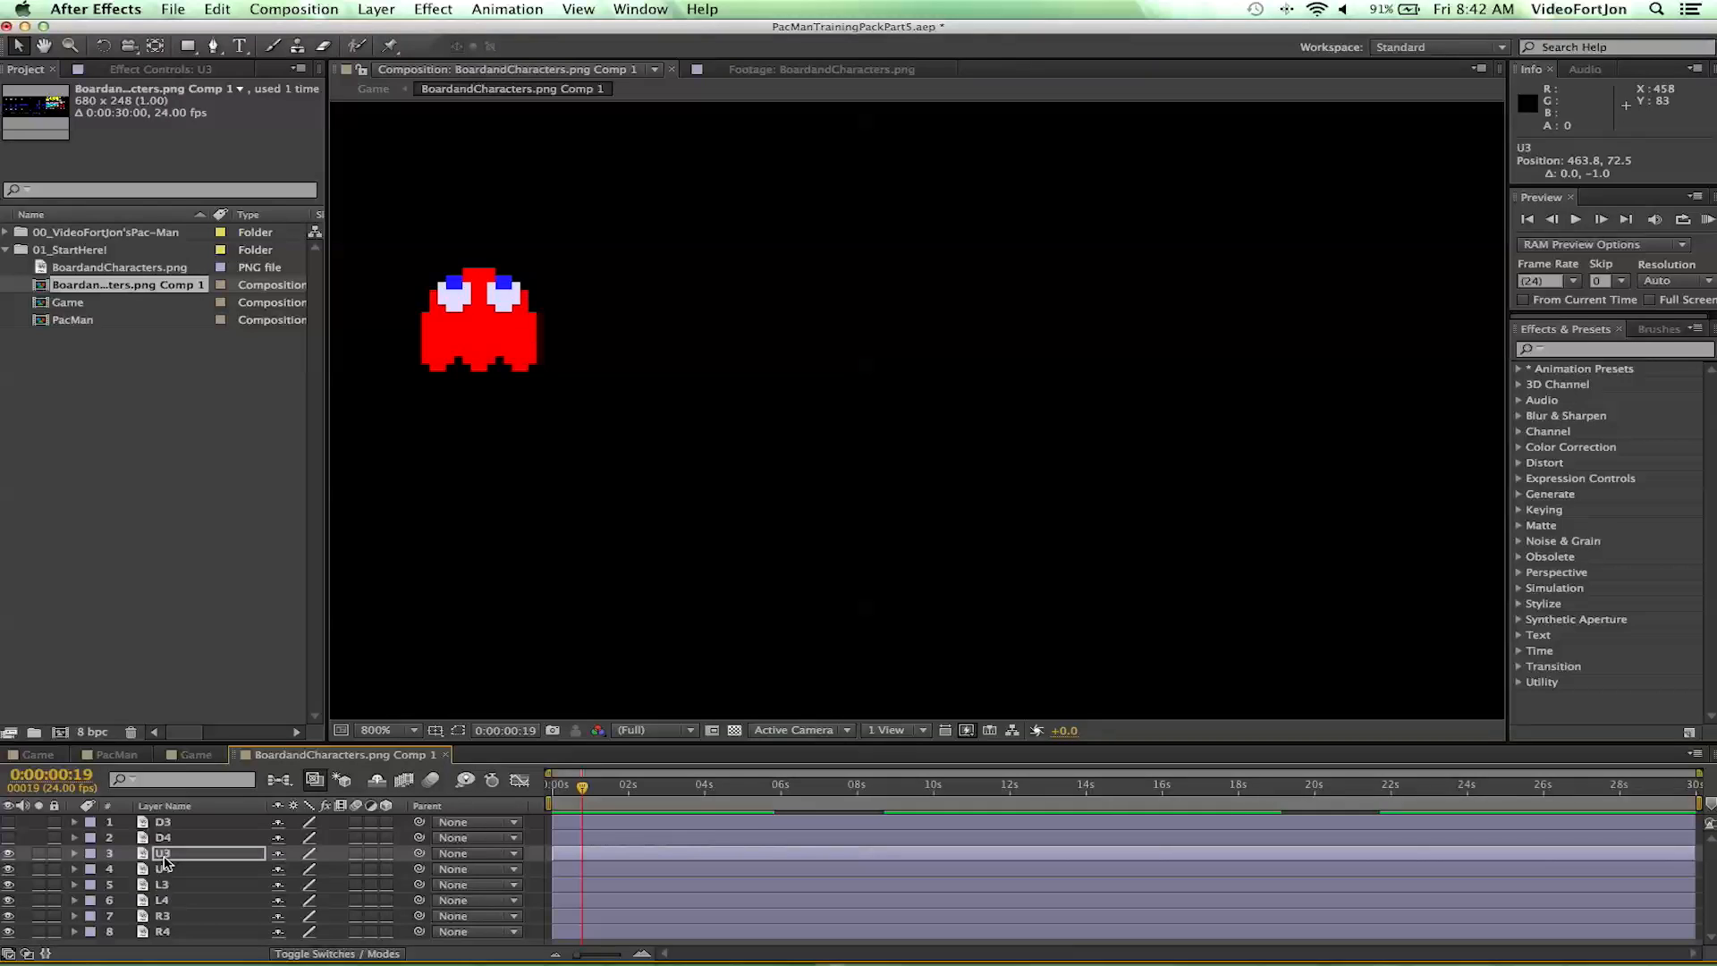
left_click(8, 838)
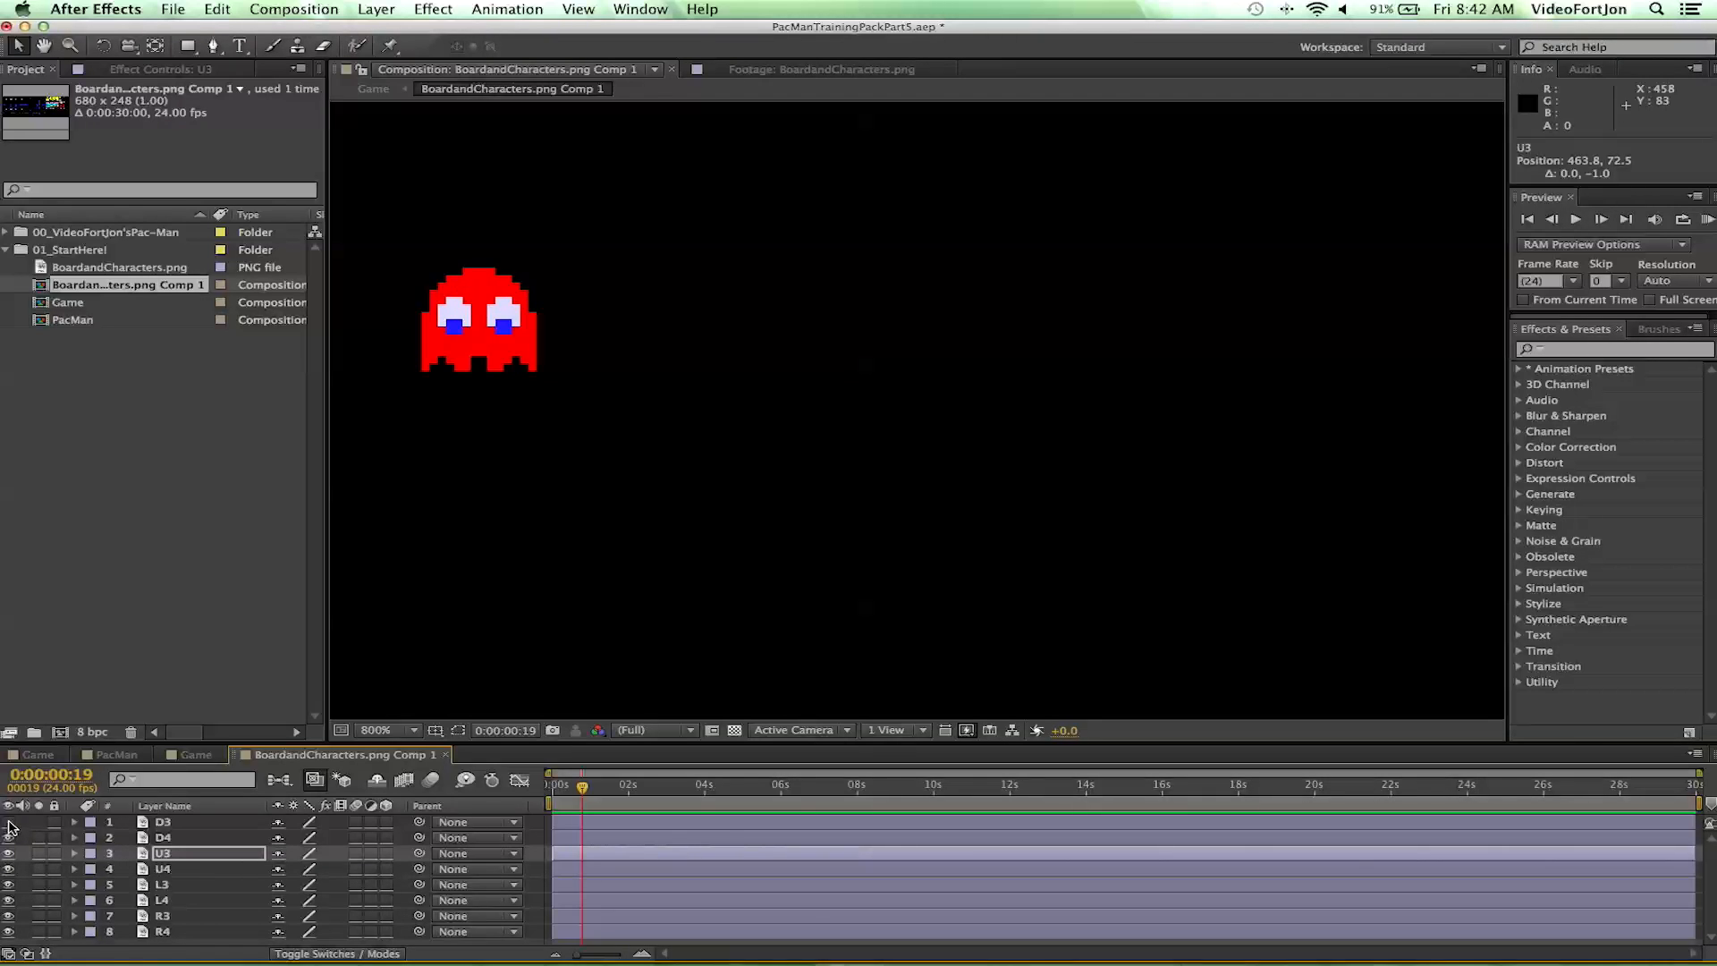
left_click(9, 823)
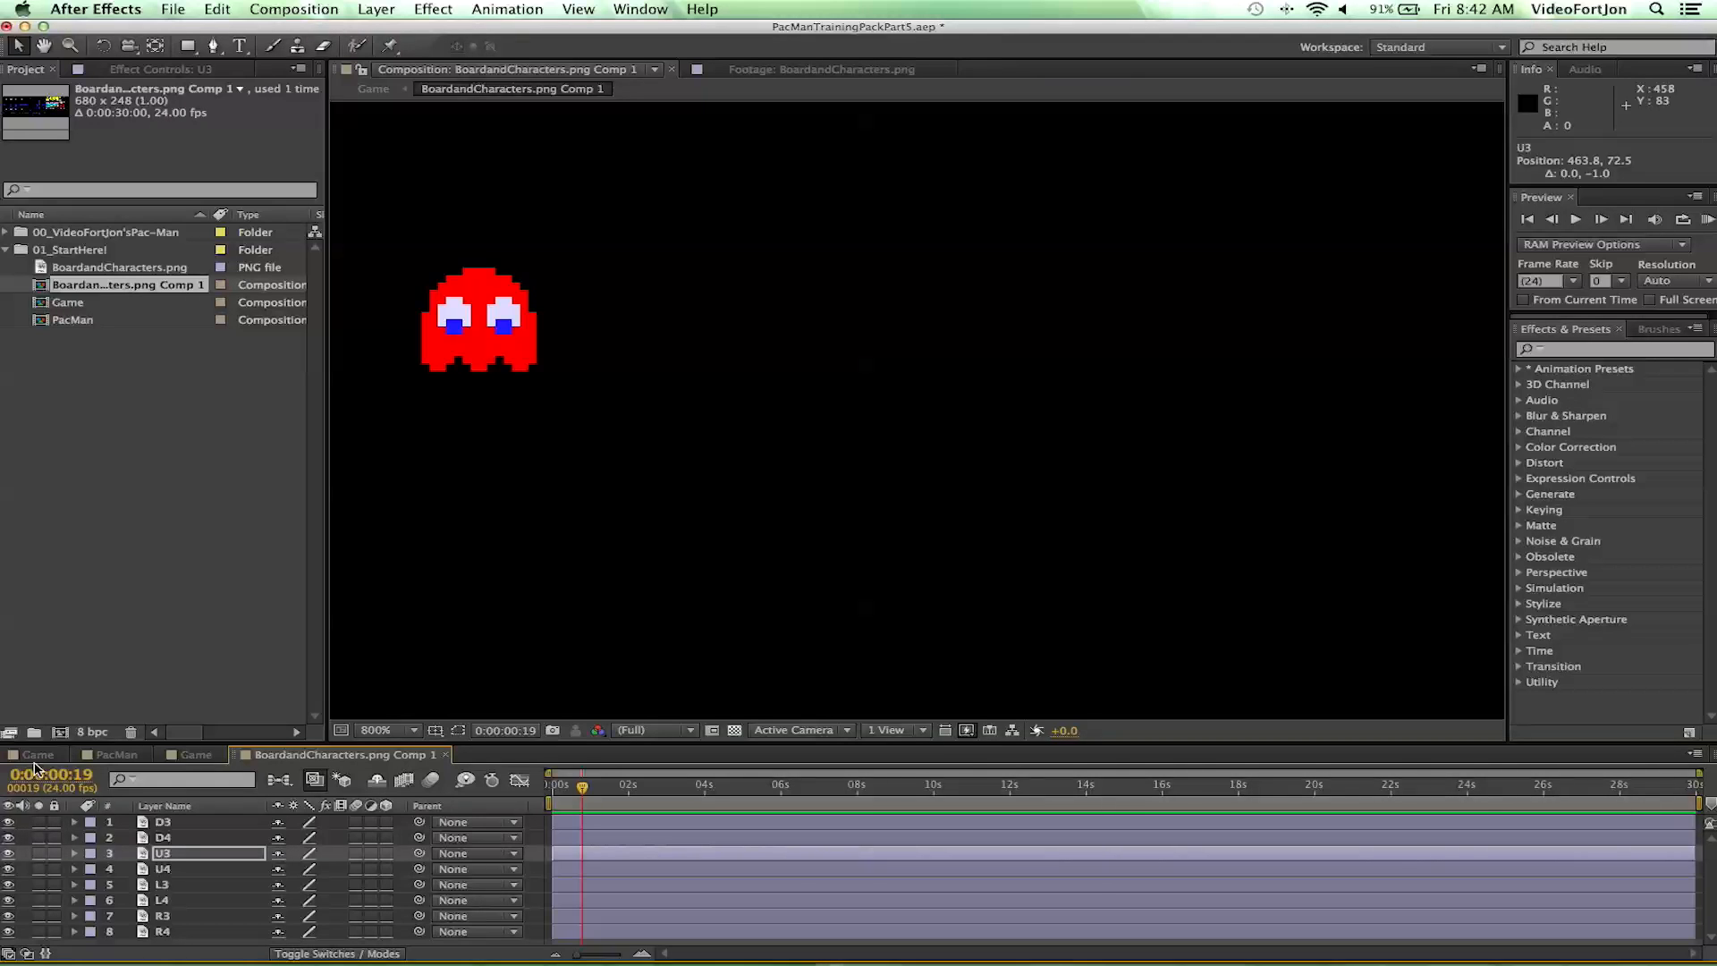
- Open the Game composition and draw a rectangular mask closely around the ghost on the Blinky layer
left_click(31, 756)
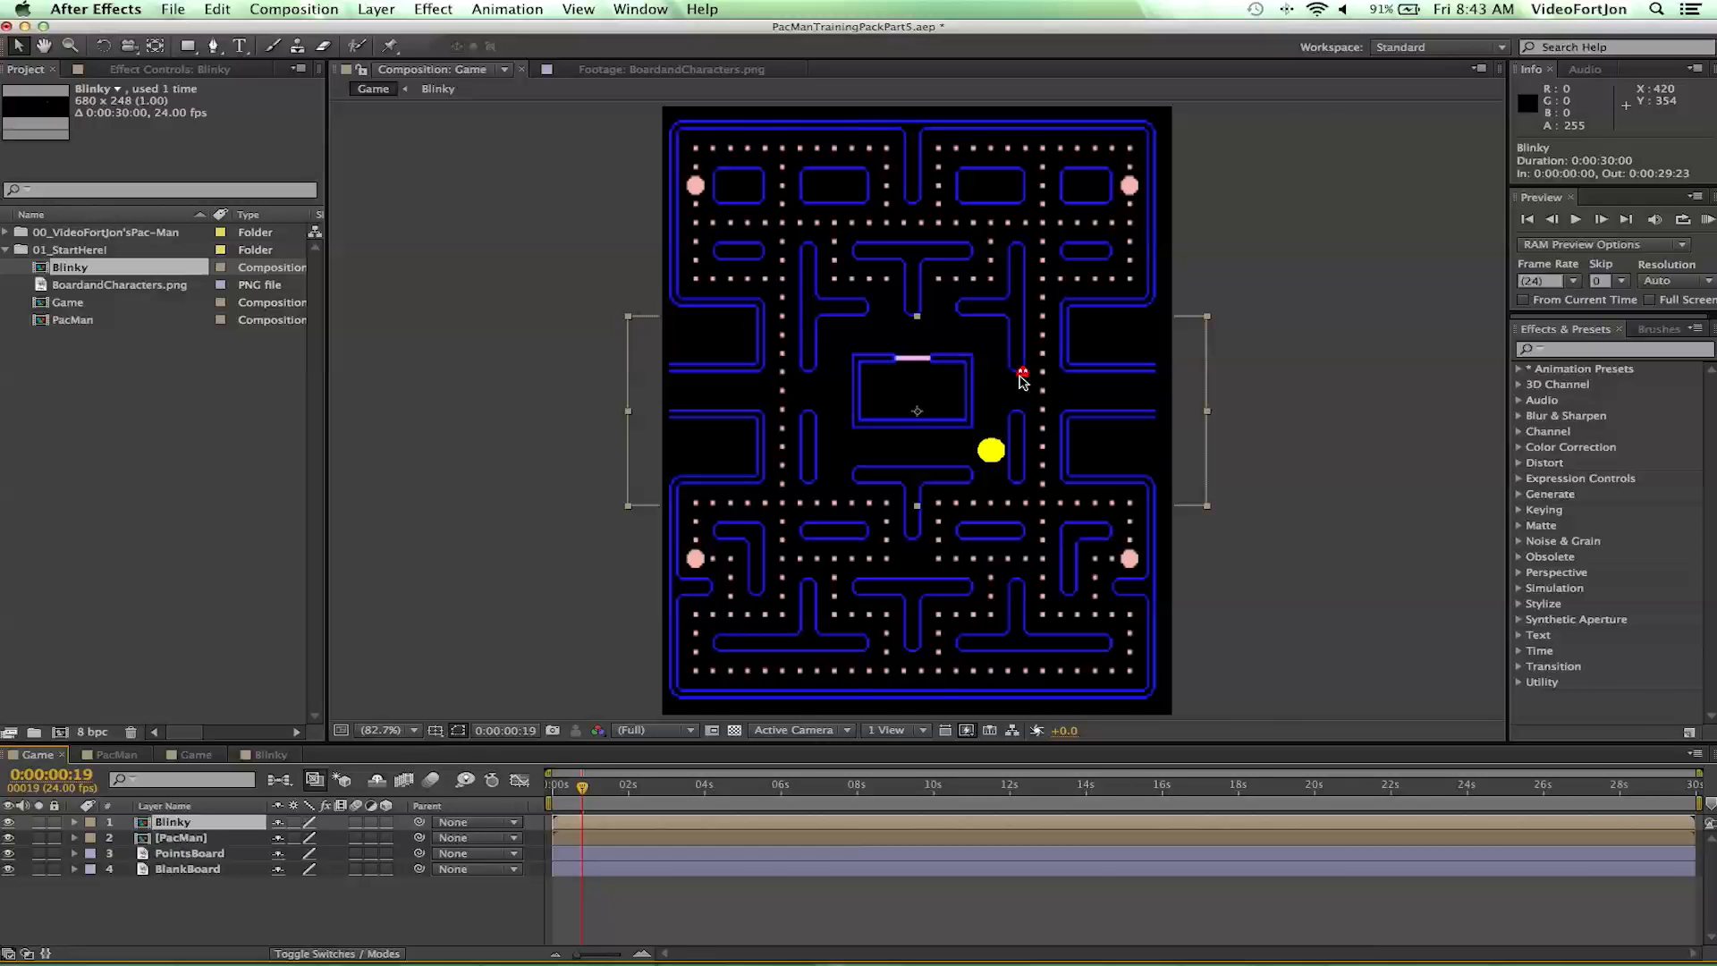
scroll(1023, 381, "up", 3)
scroll(1024, 381, "up", 2)
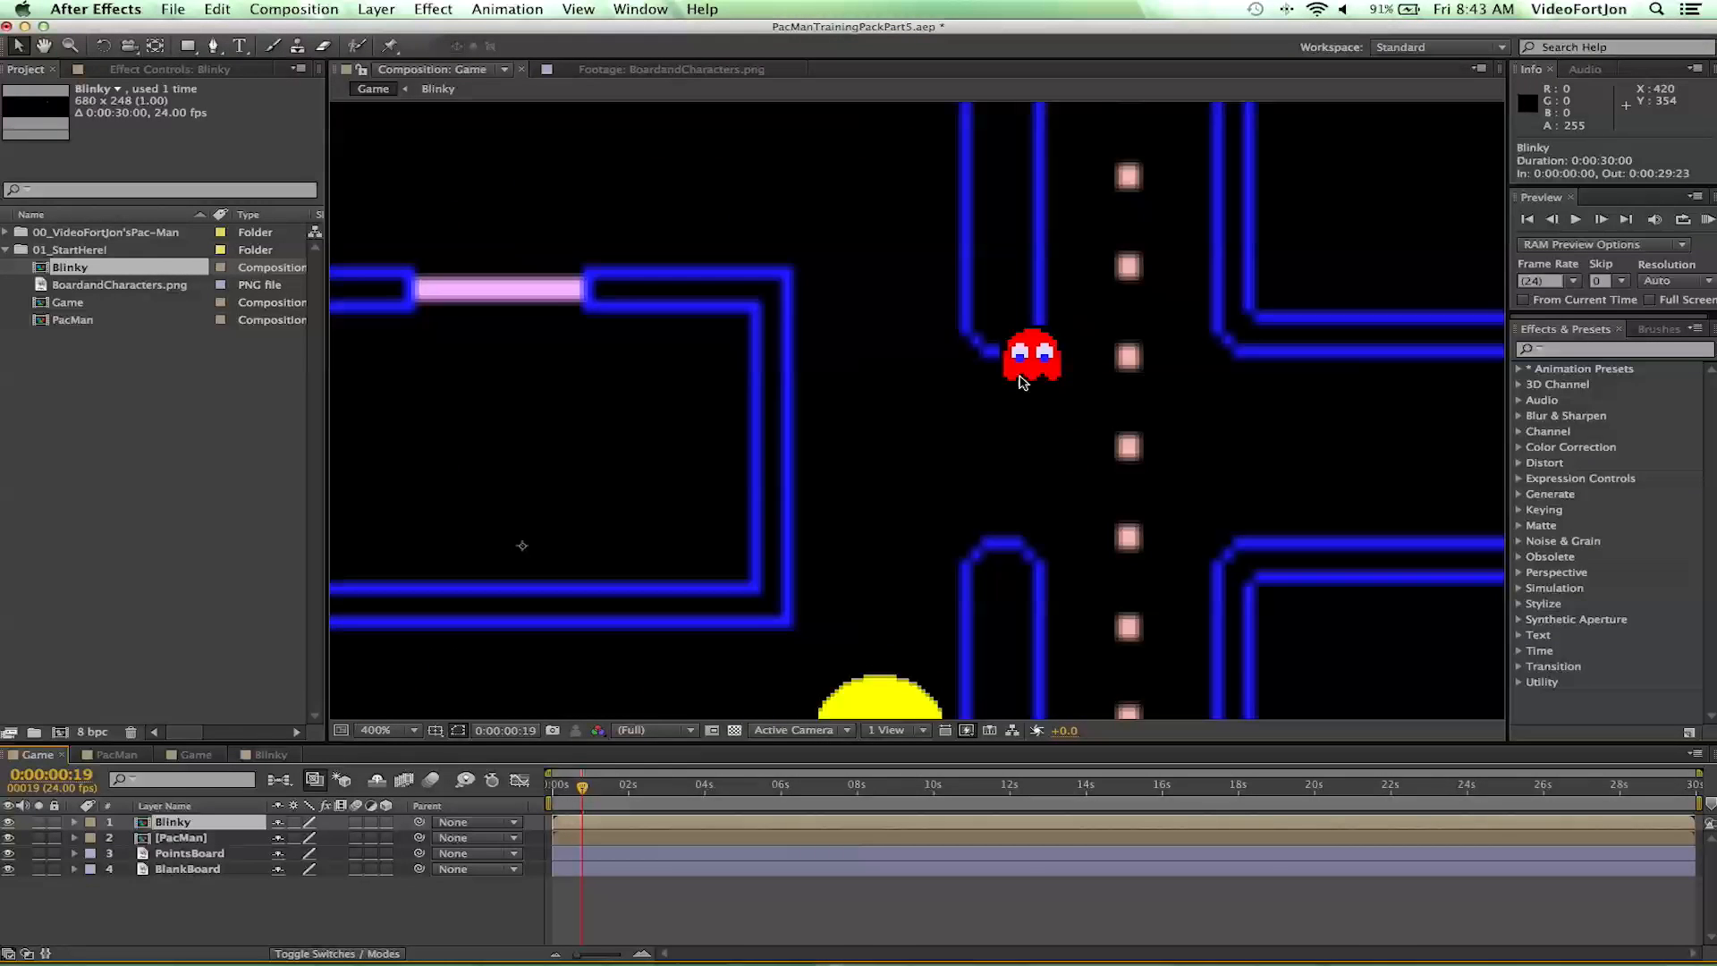
left_click(188, 46)
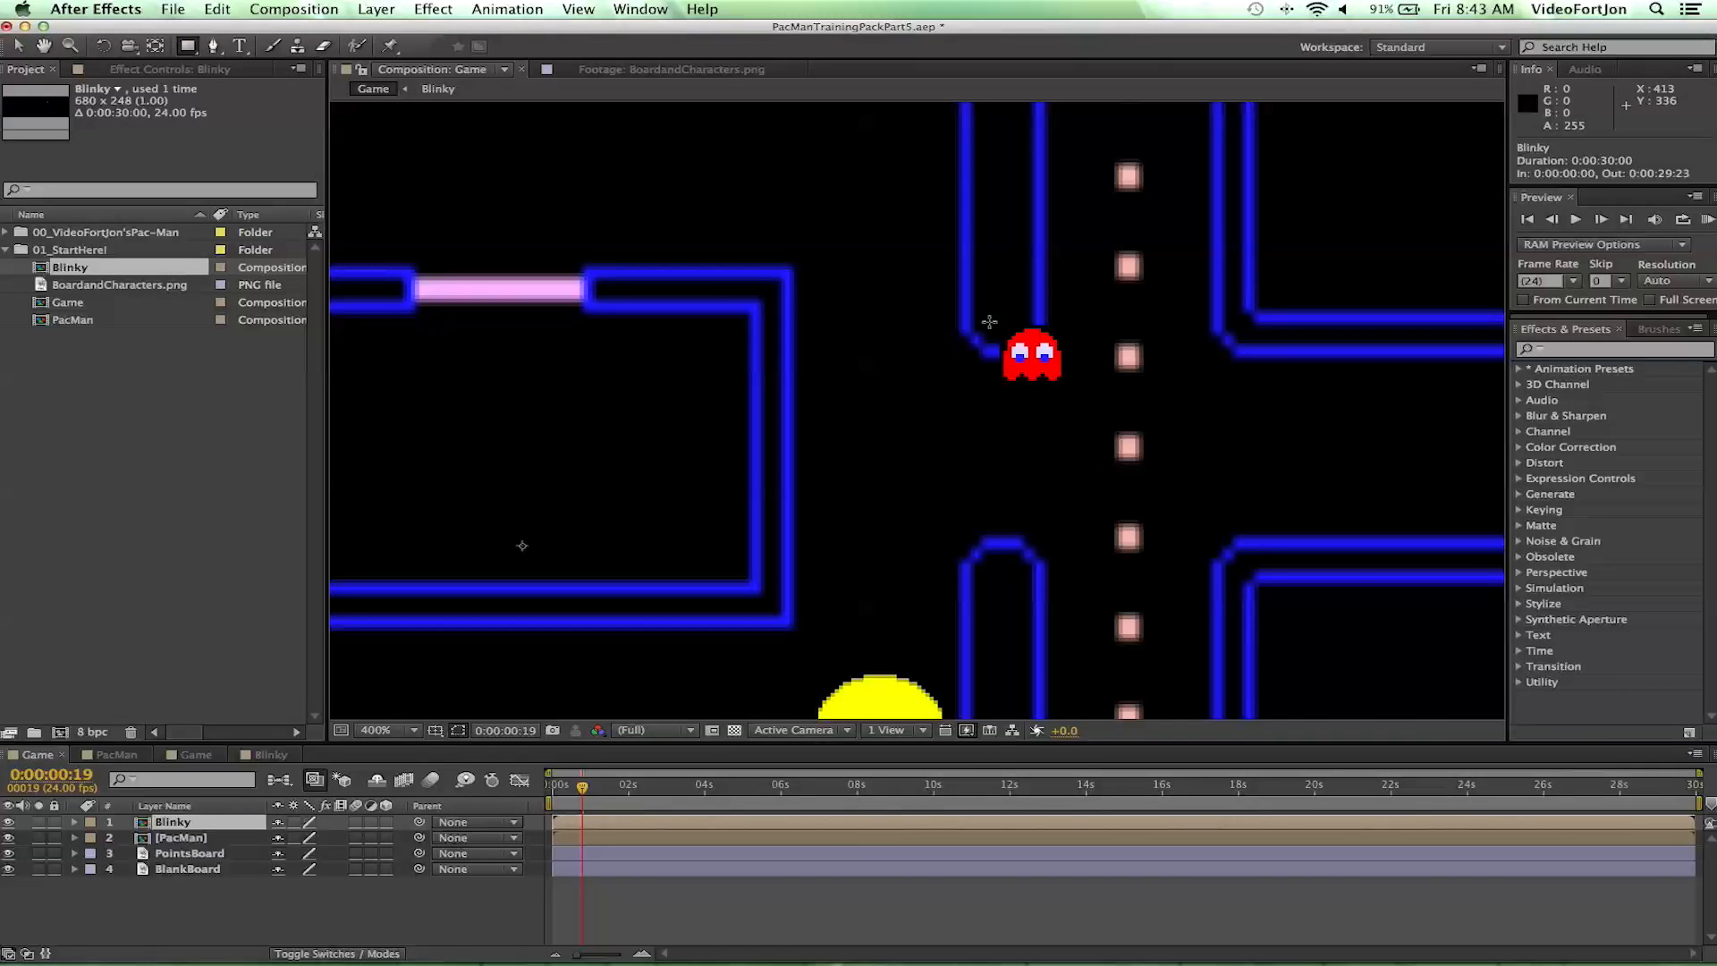
mouse_move(998, 328)
left_mouse_down()
mouse_move(1077, 368)
mouse_move(1065, 386)
left_mouse_up()
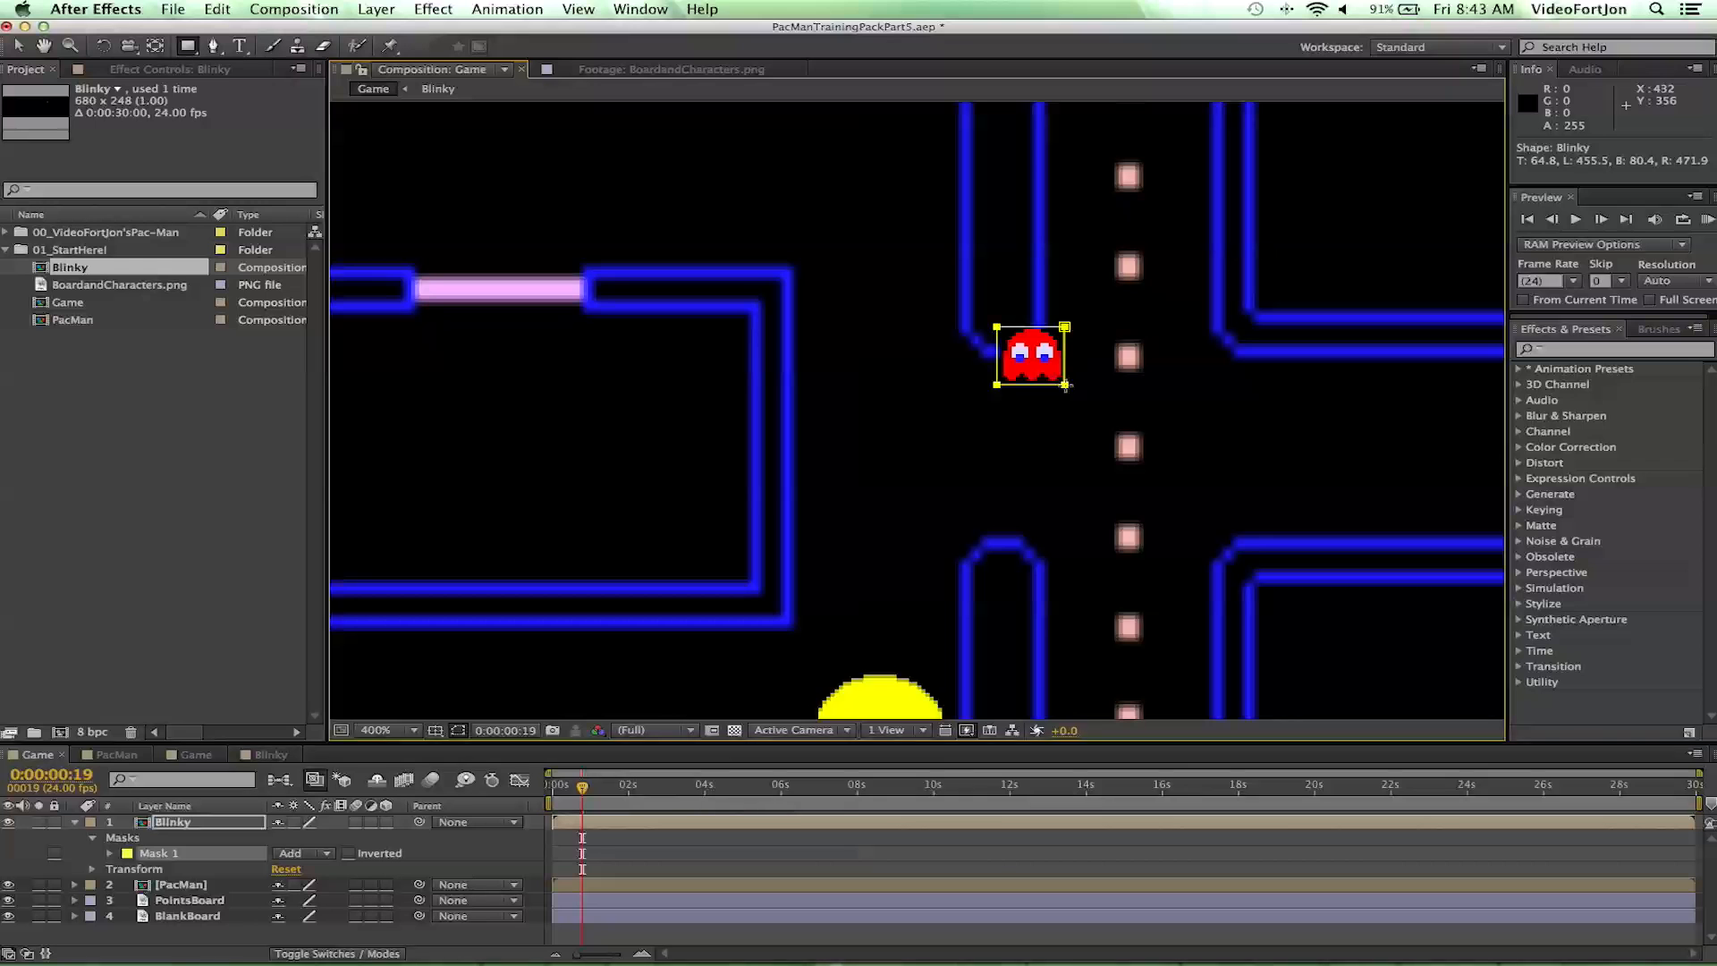
- Nudge the left edge of Blinky's mask inward until it sits just outside the ghost's left side
key("period")
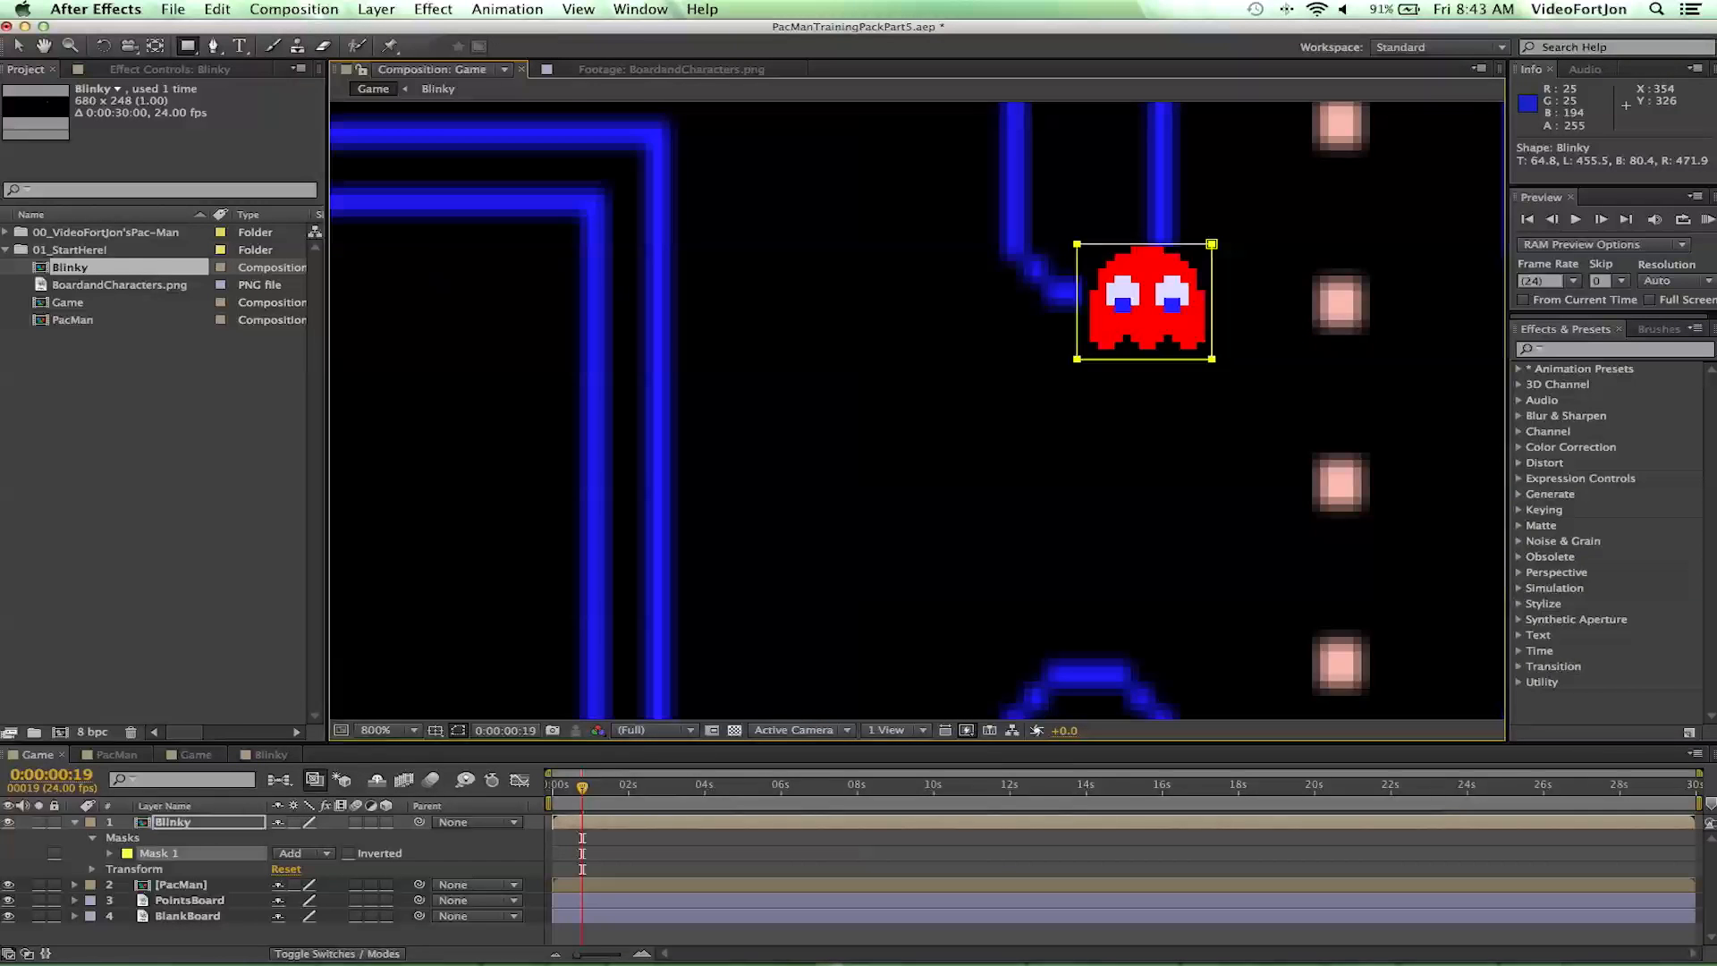
left_click(18, 45)
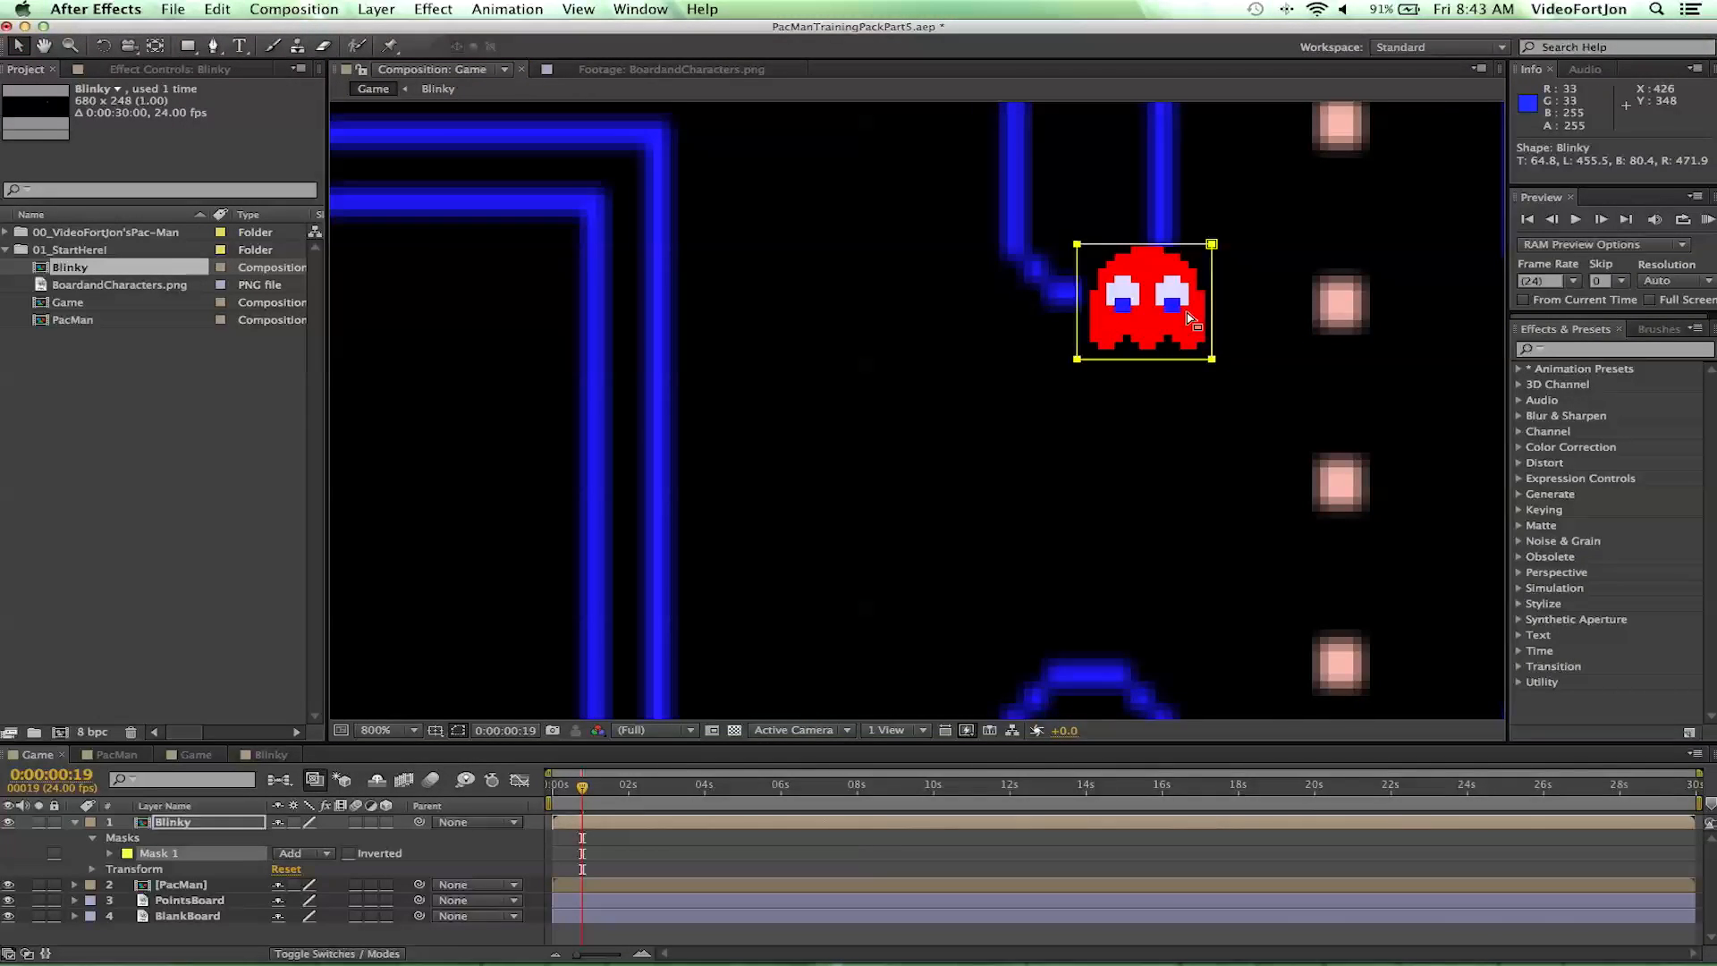
left_click(1077, 246)
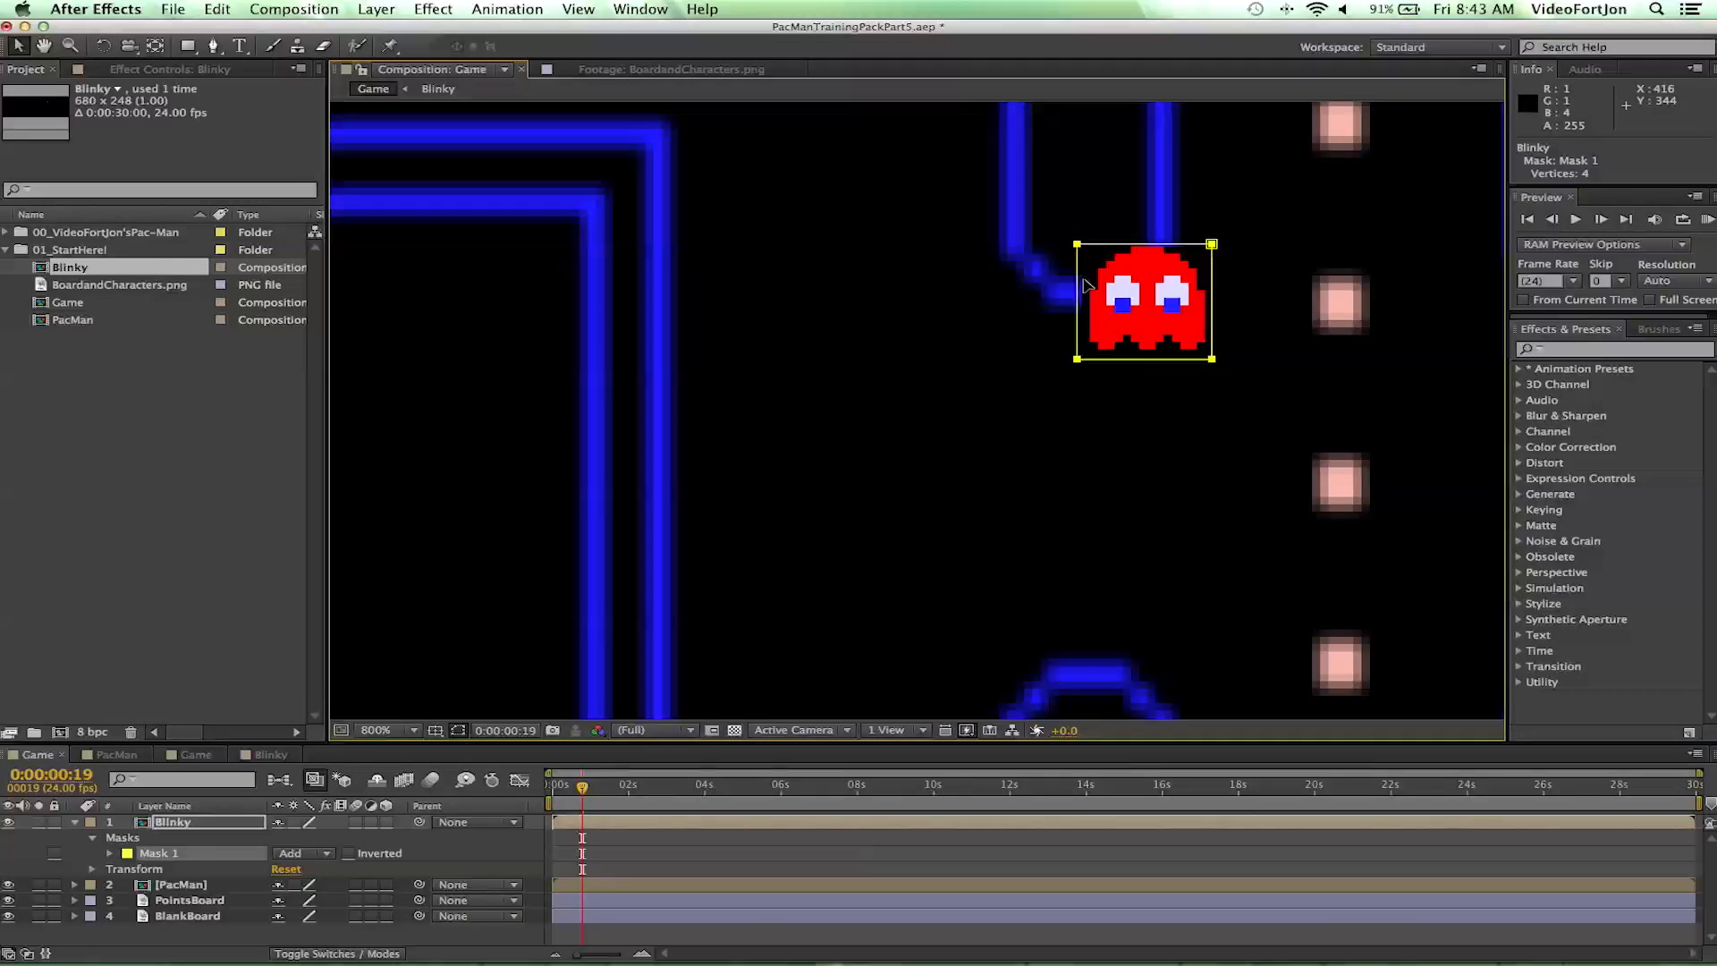
left_click(1112, 283)
left_click(1079, 245)
key("Right")
key("Right")
key("Right")
key("Right")
key("Right")
key("Right")
key("Right")
key("Right")
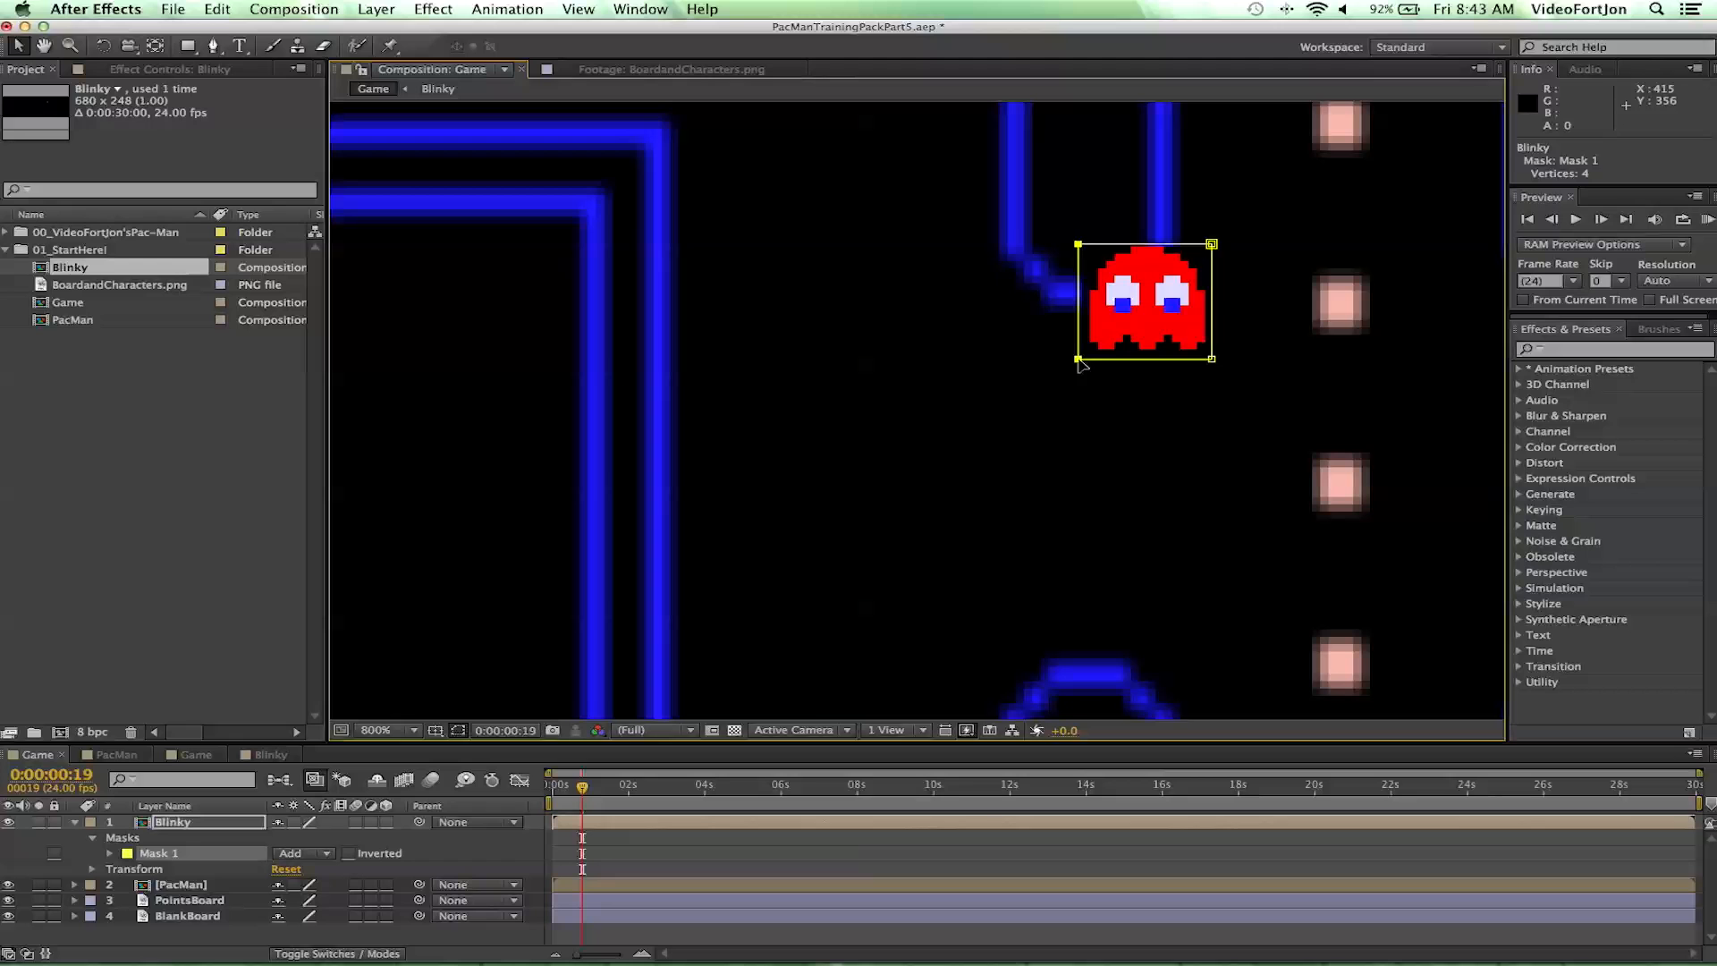
key("Right")
key("Right")
key("Right")
key("Right")
key("Left")
key("Right")
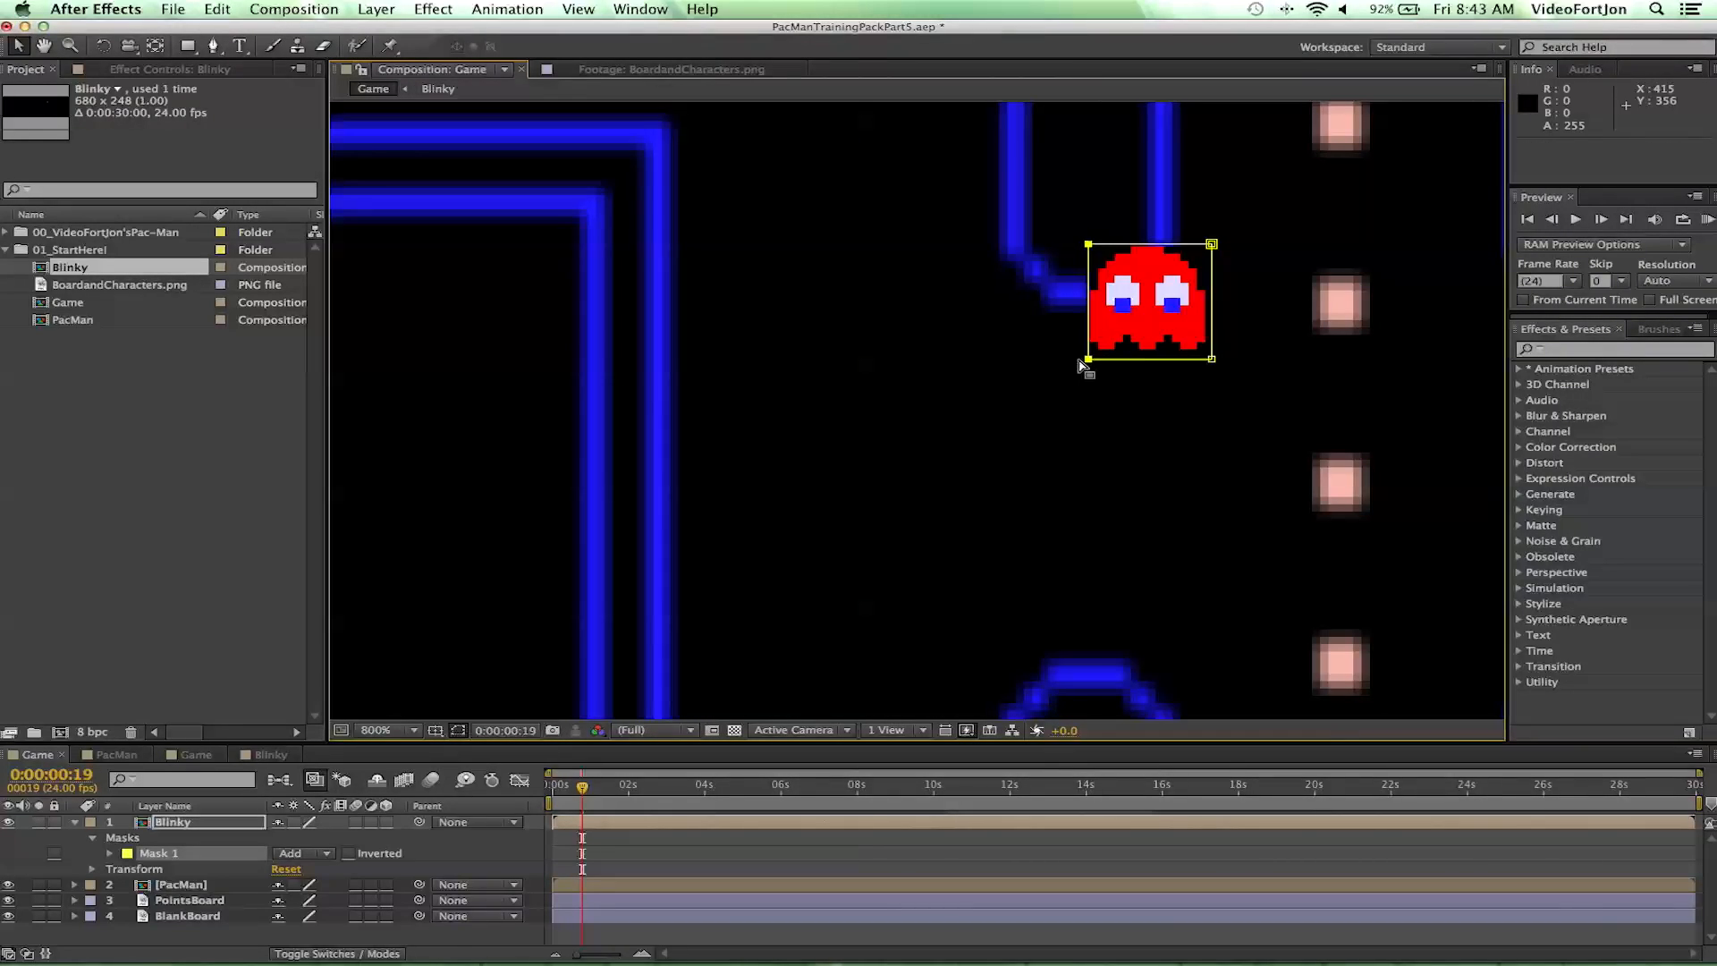
- Nudge the bottom edge of Blinky's mask upward until it sits just below the ghost's feet
left_click(1211, 358)
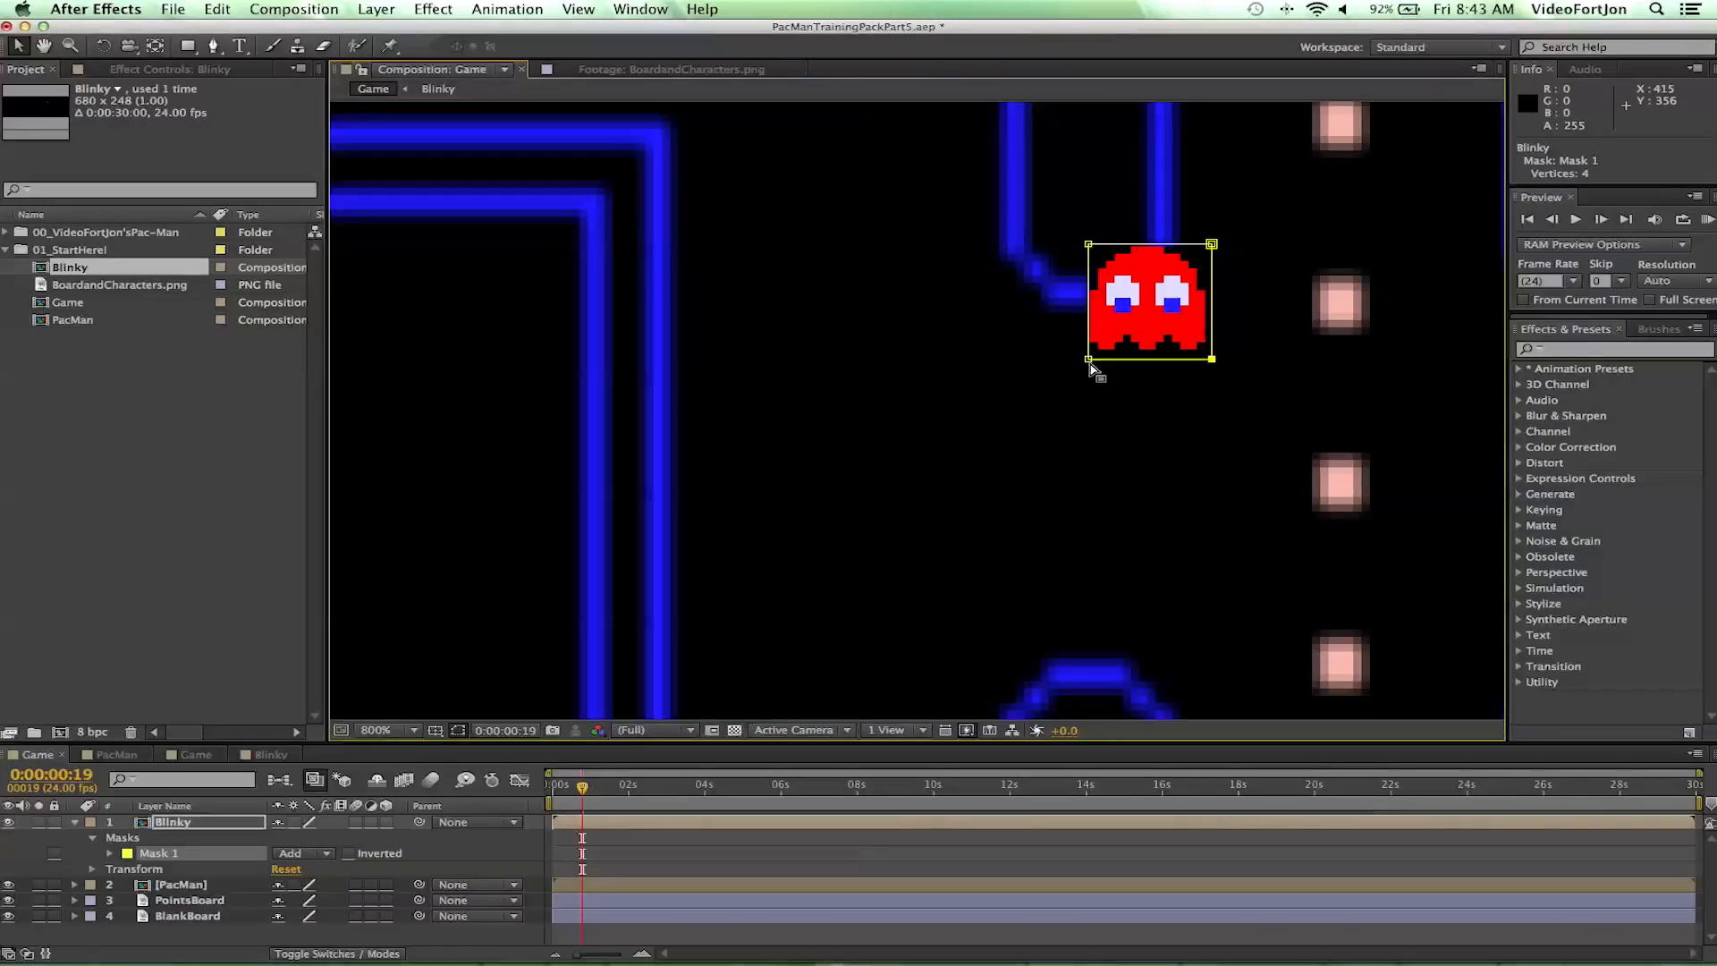
key("Up")
key("Up")
key("Up")
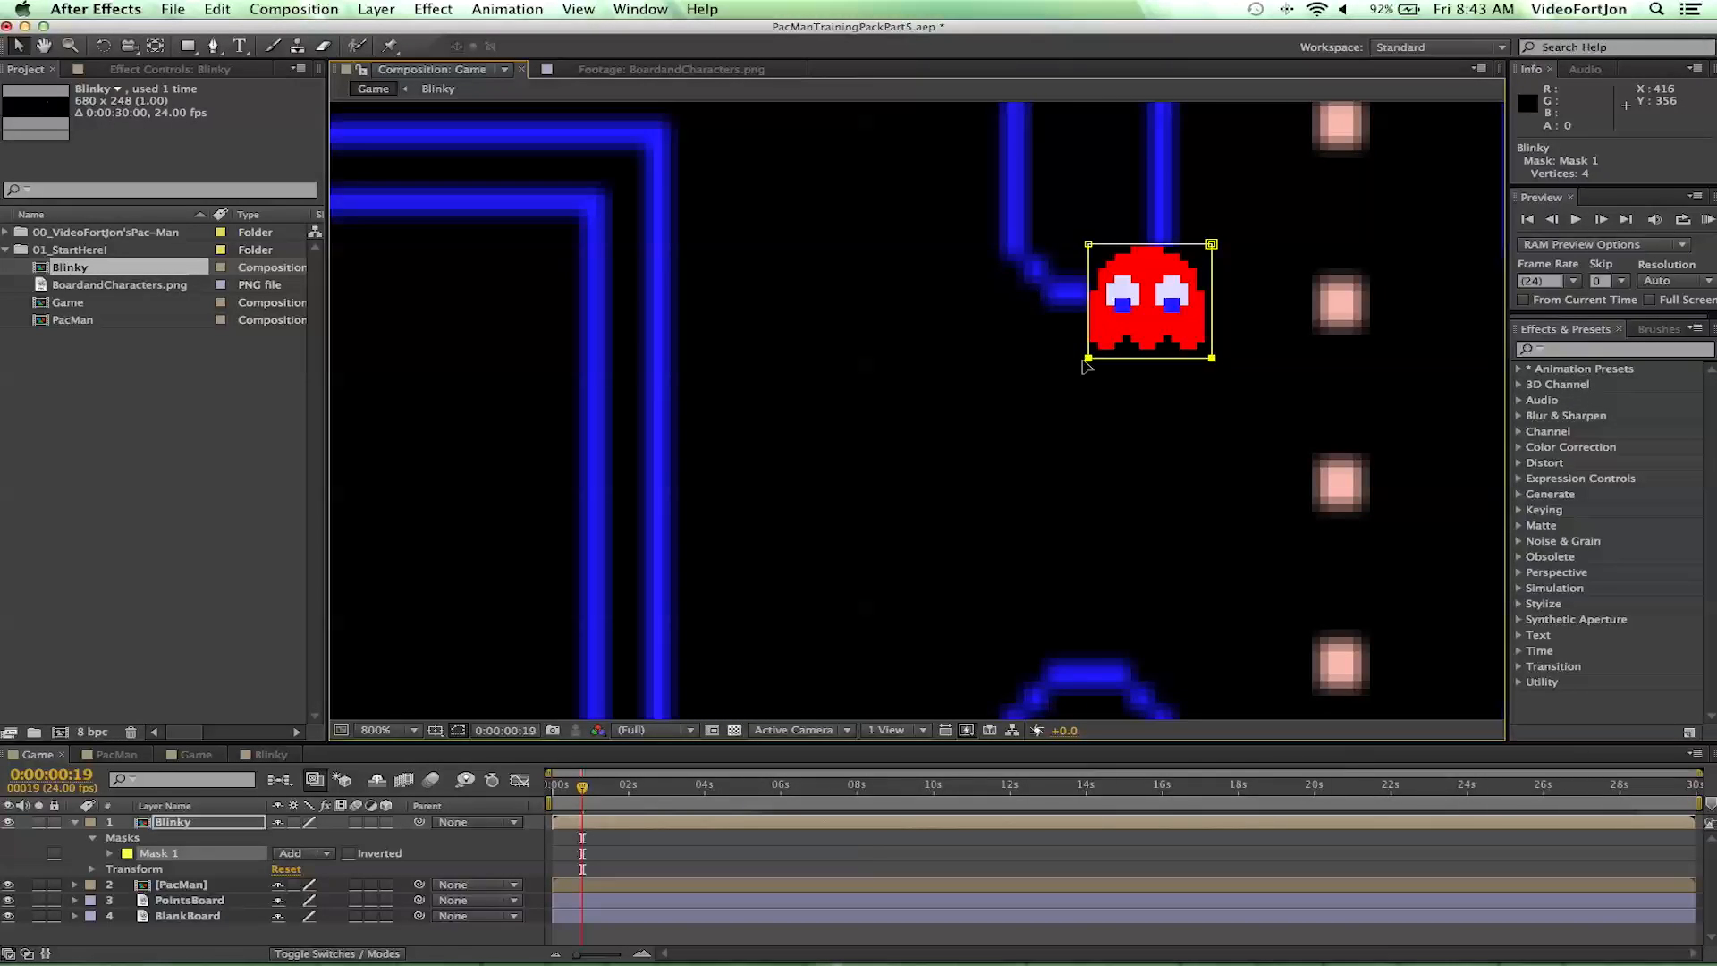
key("Up")
key("Up")
- Nudge the right edge of Blinky's mask inward until it sits tight against the ghost's right side
left_click(1212, 244)
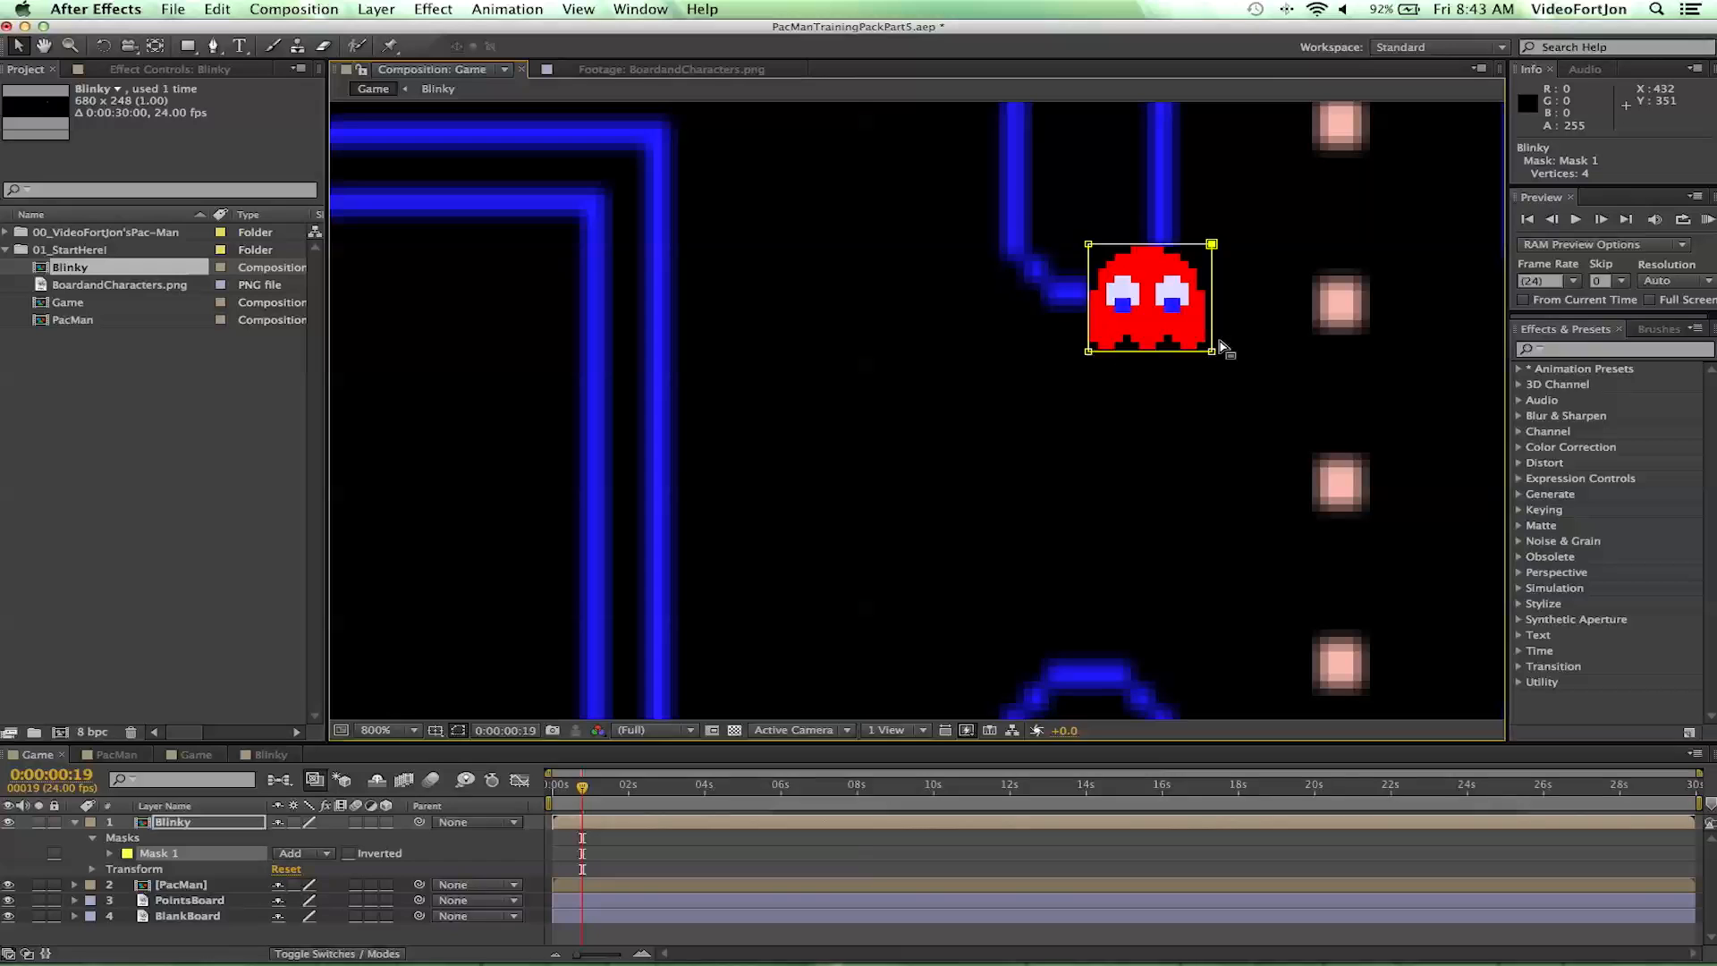
left_click(1212, 351, "shift")
key("Left")
key("Left")
key("Left")
key("Left")
key("Left")
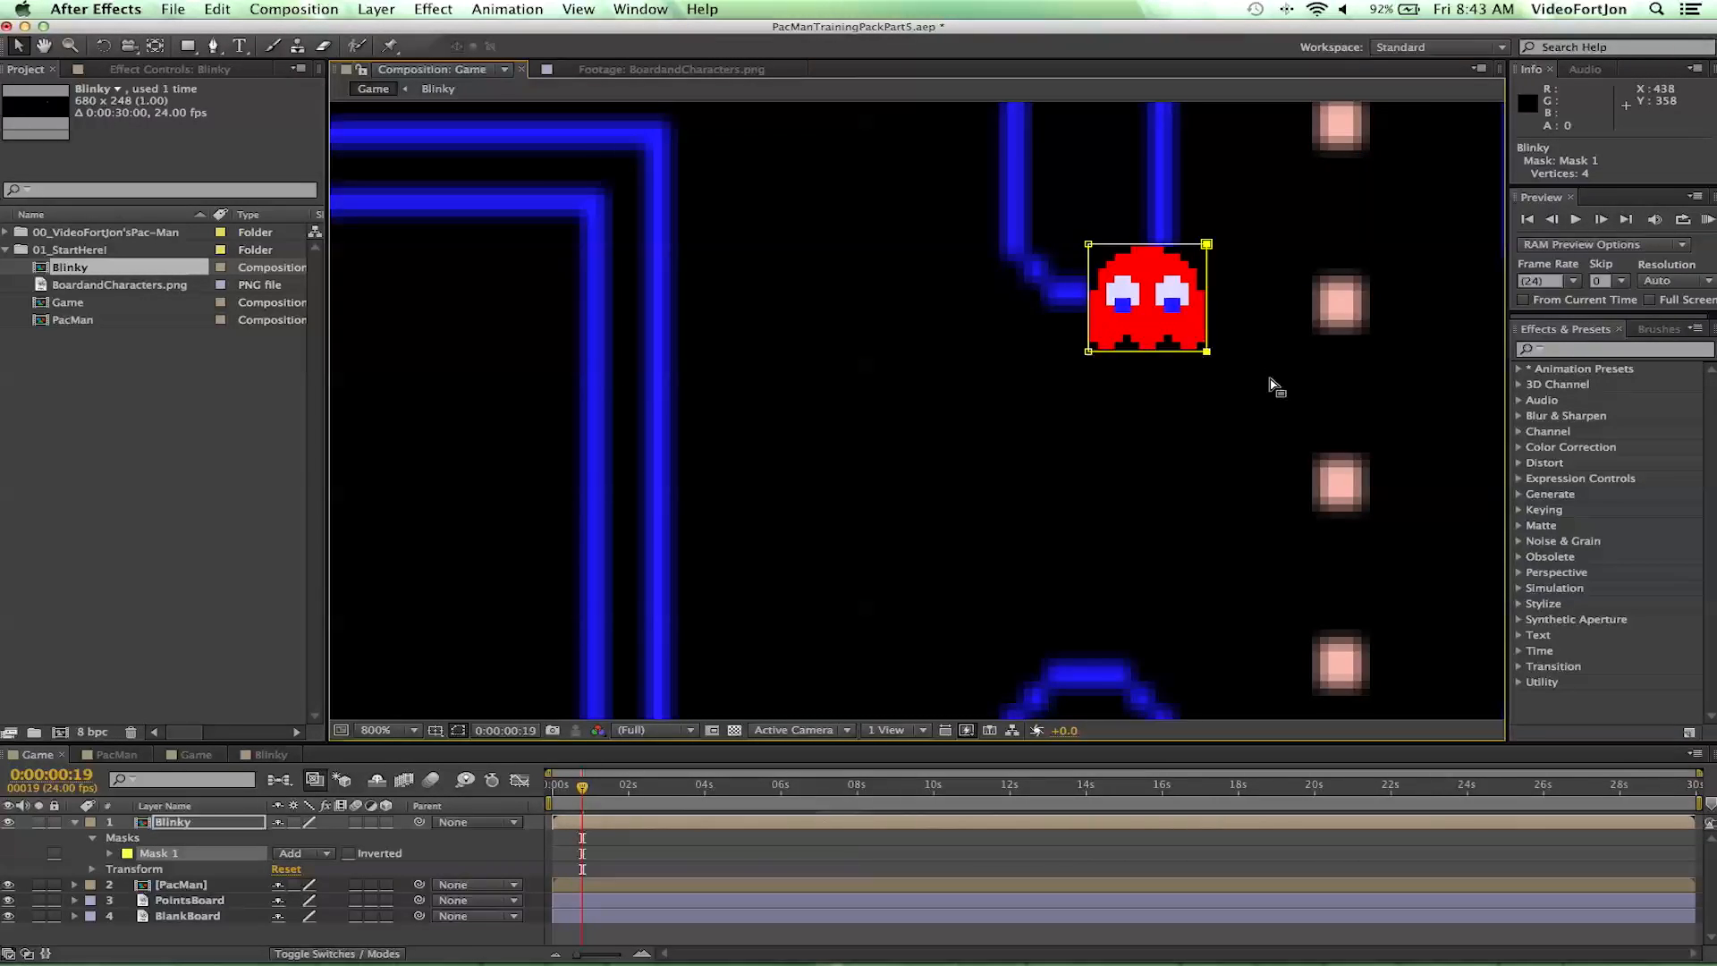
left_click(1088, 244)
key("comma")
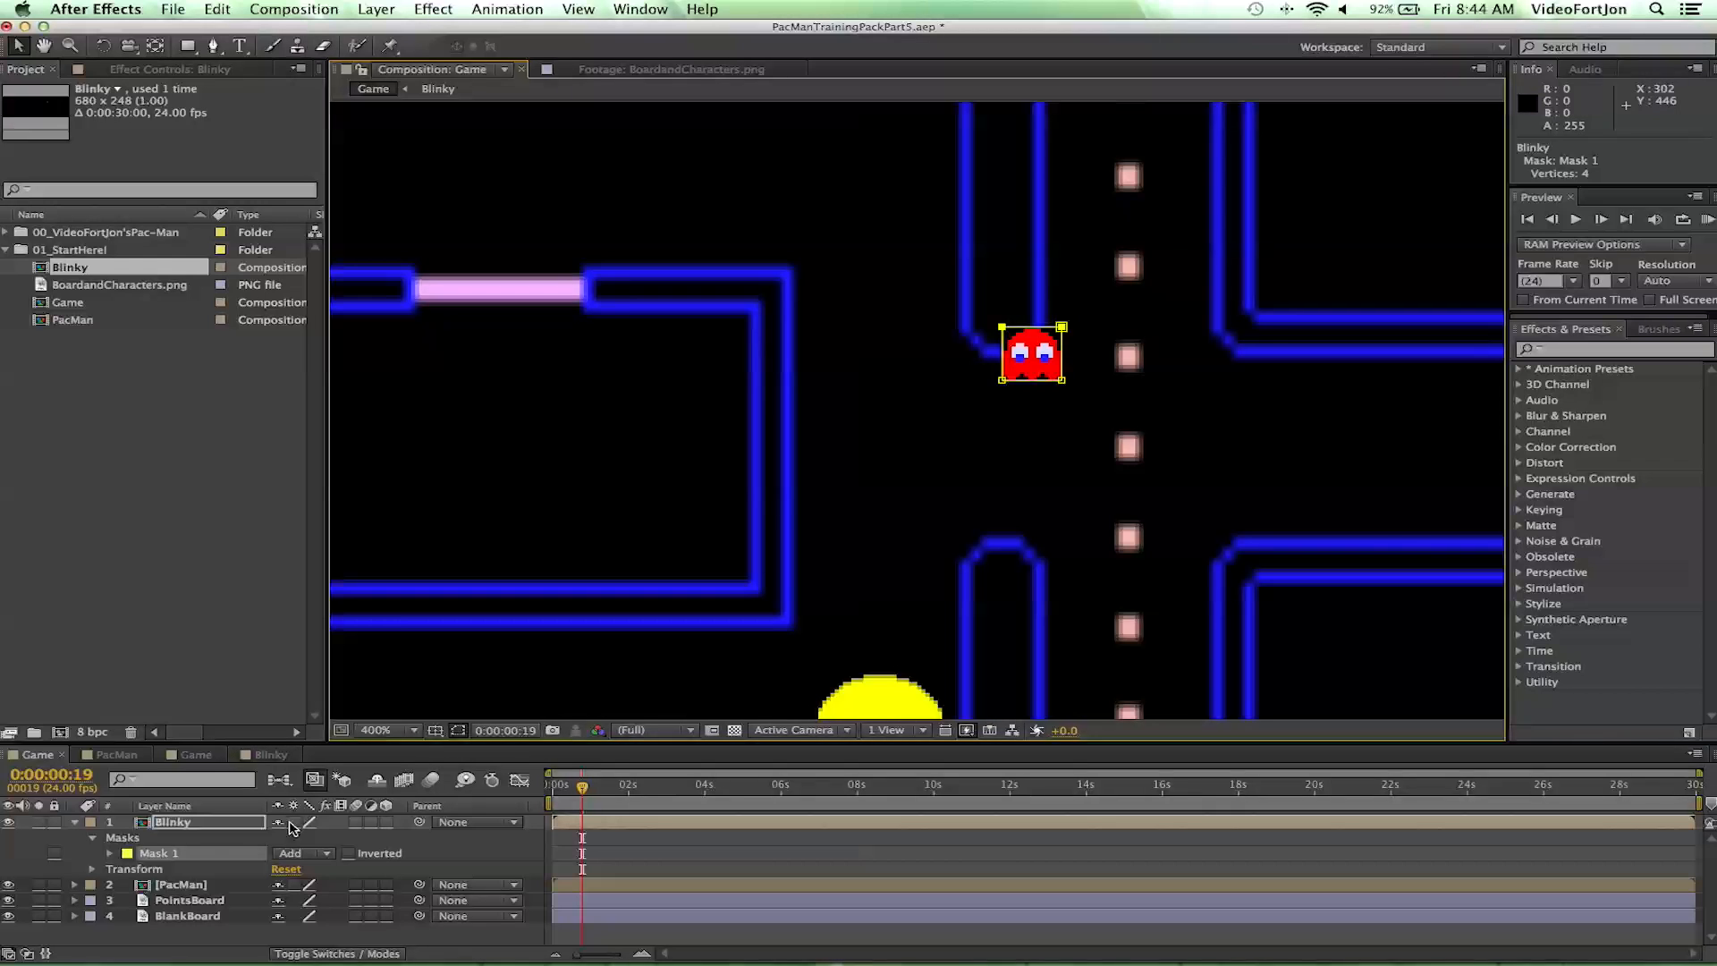
- Move the Blinky layer so the ghost sits in the dotted horizontal corridor at the maze's upper right, at about position 372.5, 274
left_click(188, 823)
key("comma")
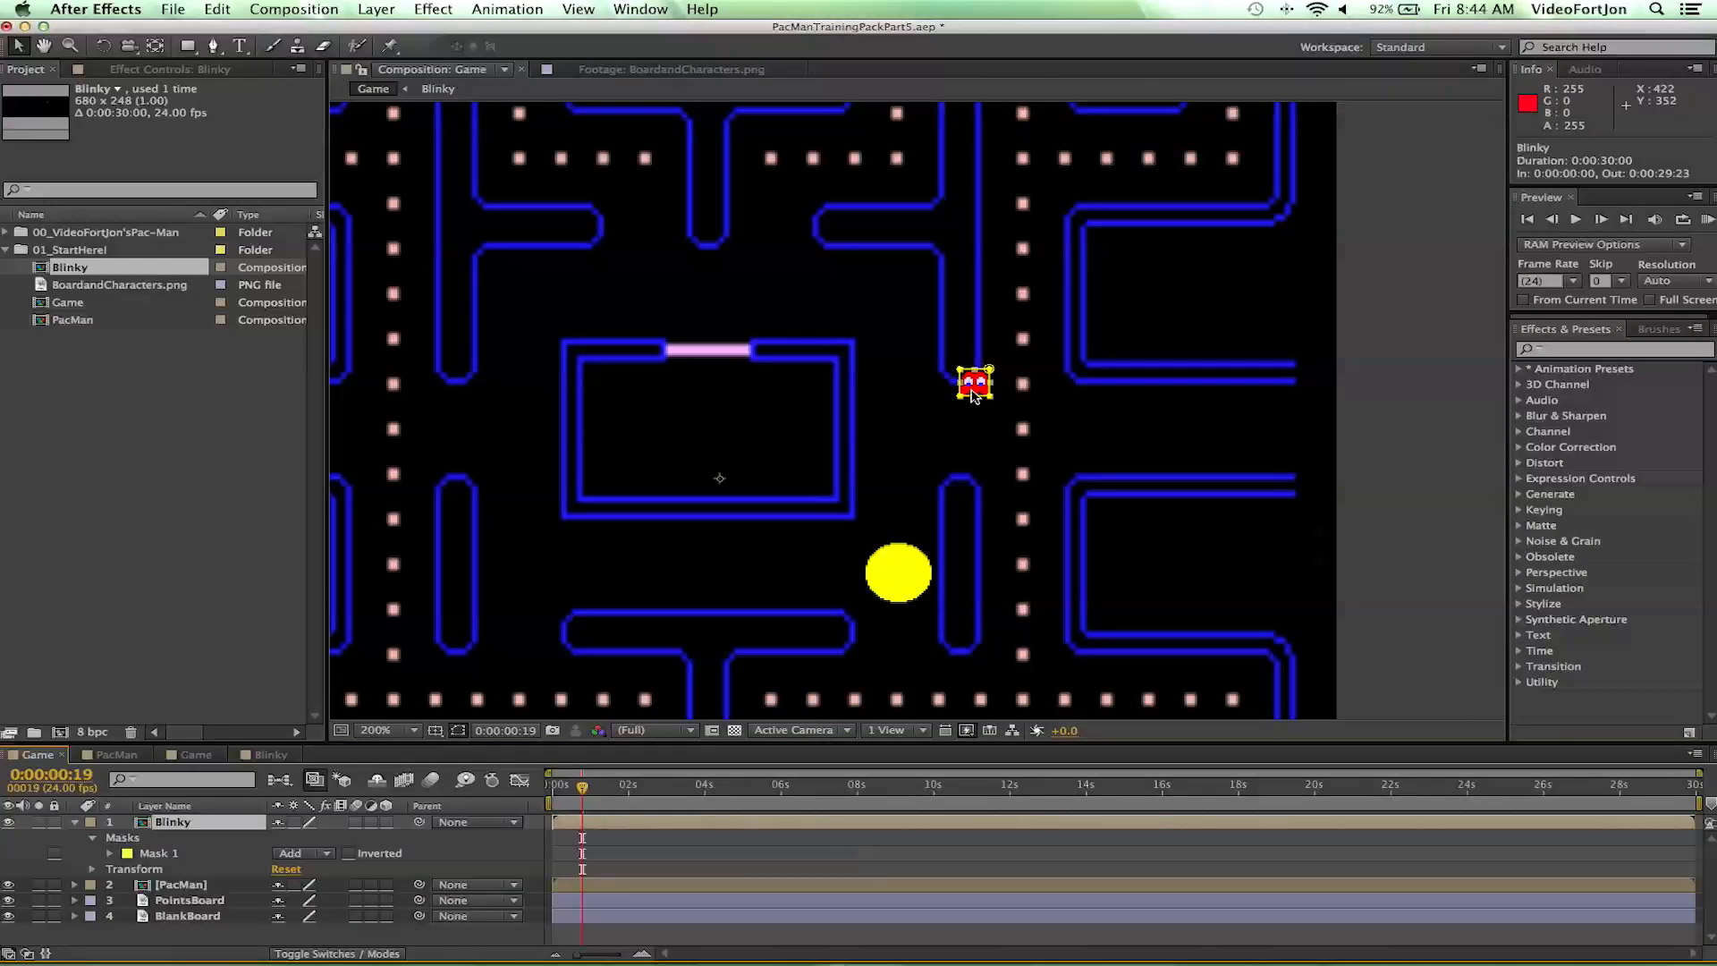
left_click_drag(975, 390, 1123, 159)
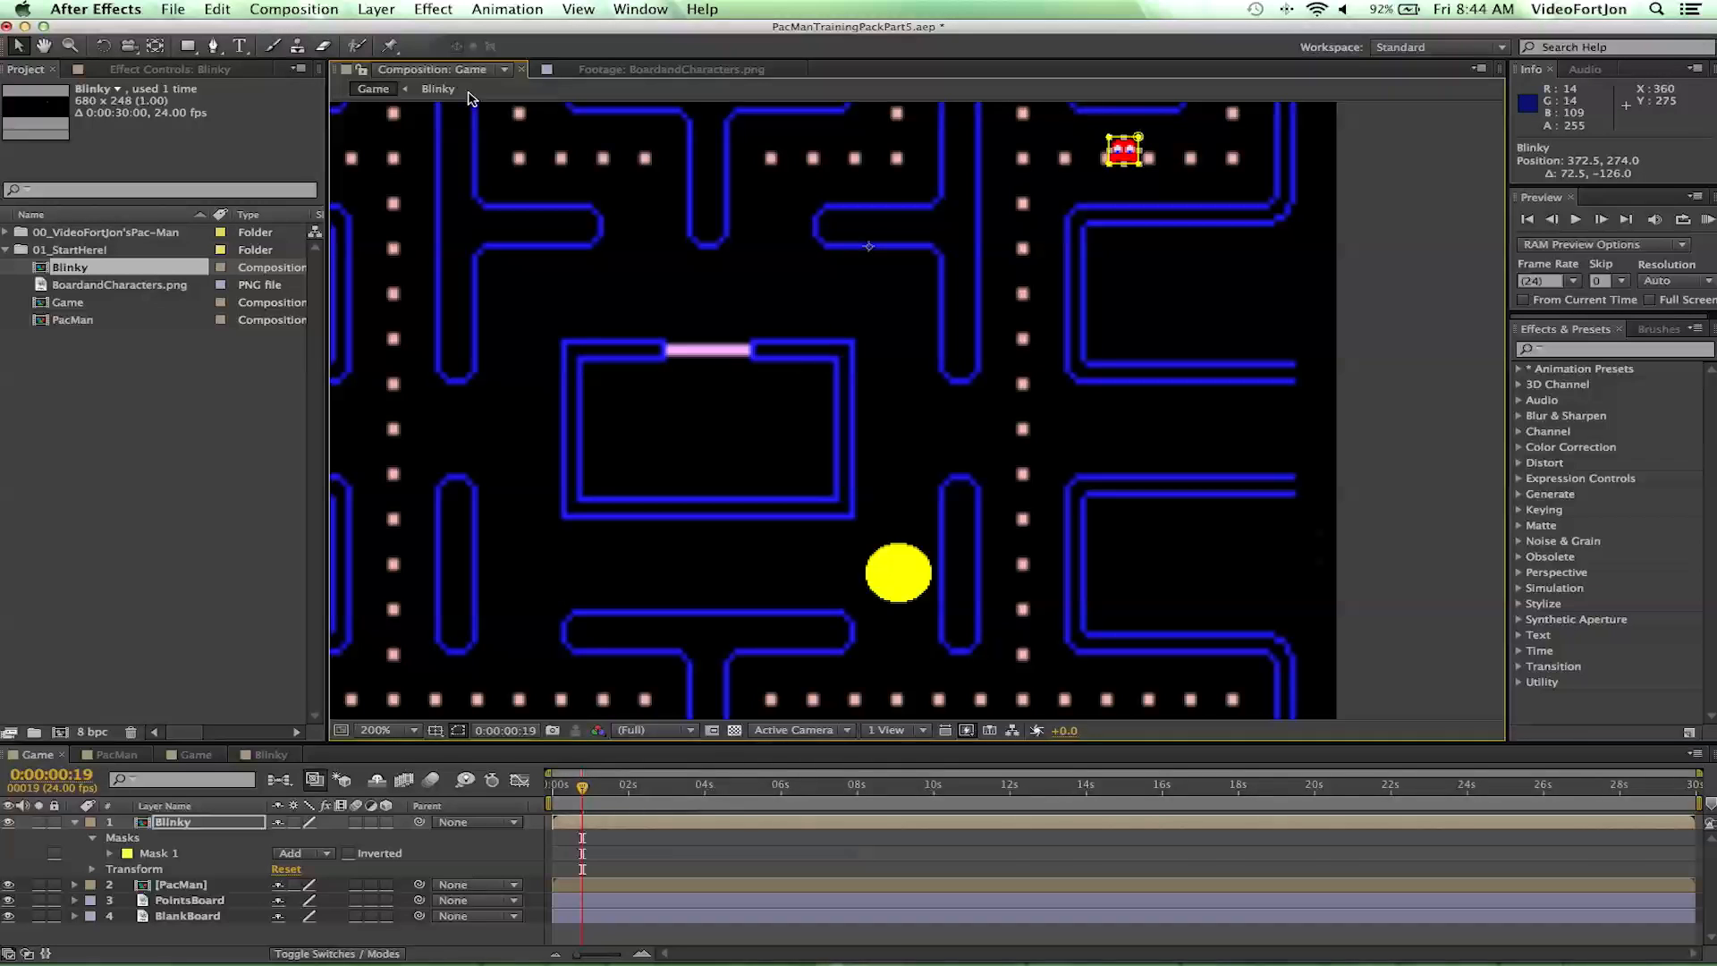
- Move the Blinky layer's anchor point onto the centre of the ghost using the Pan Behind tool
left_click(157, 46)
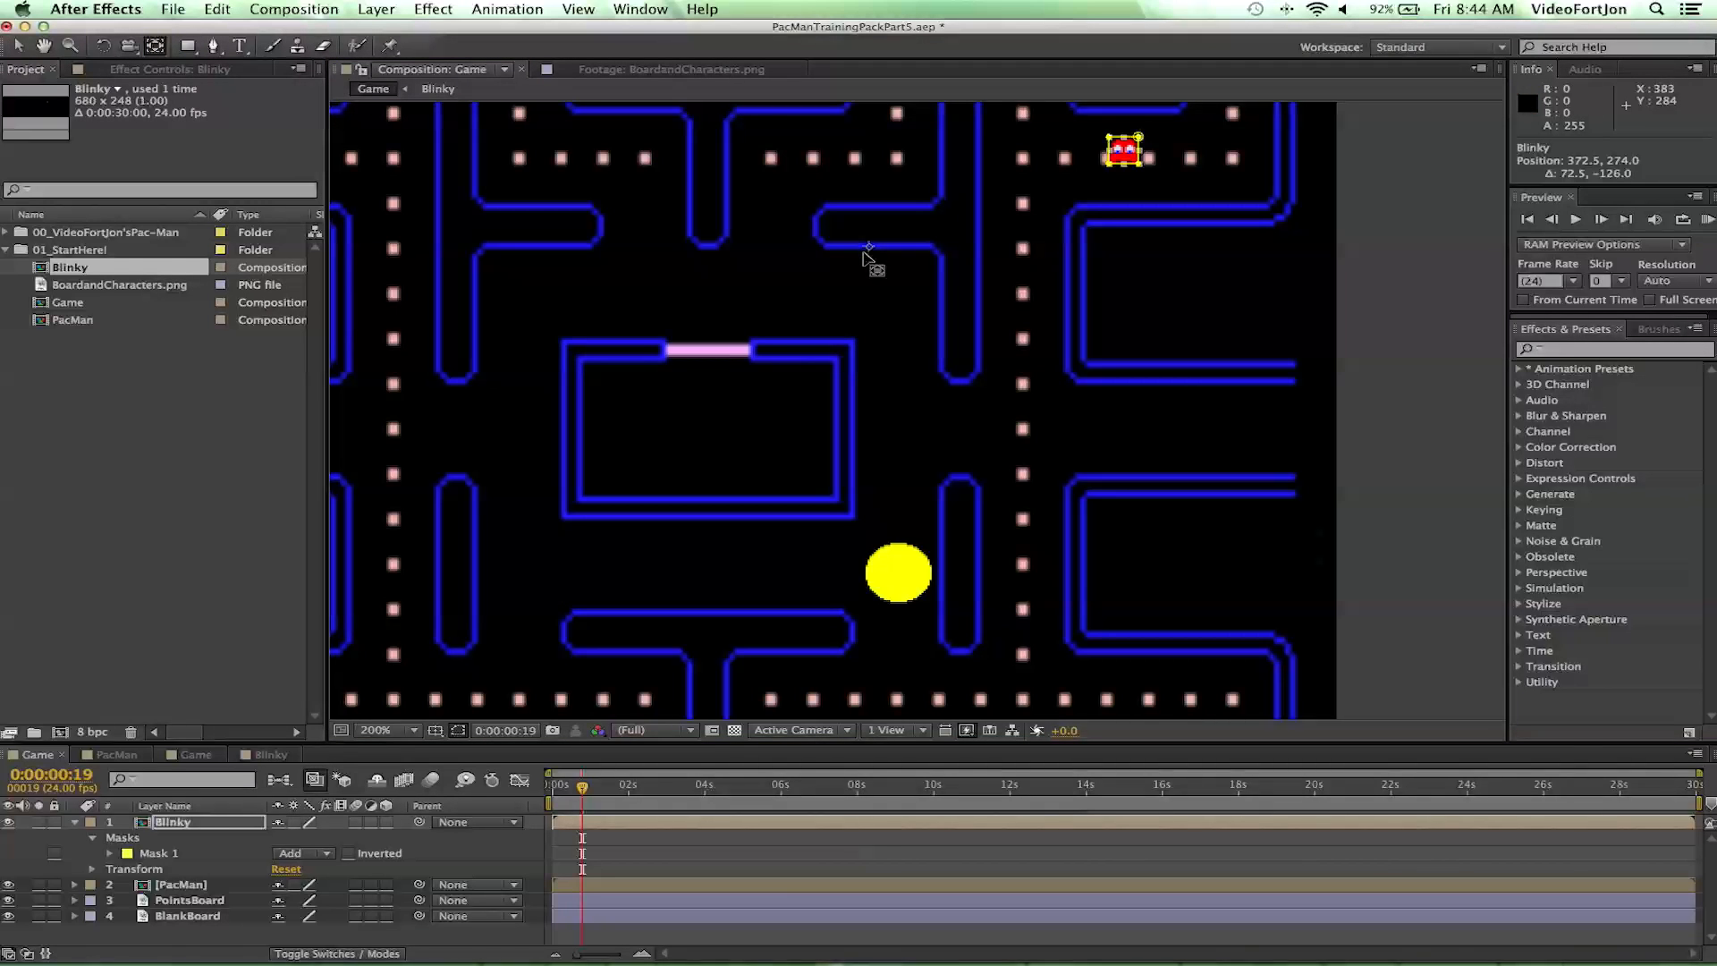
left_click_drag(868, 251, 642, 529)
key("period")
key("space")
key("space")
key("period")
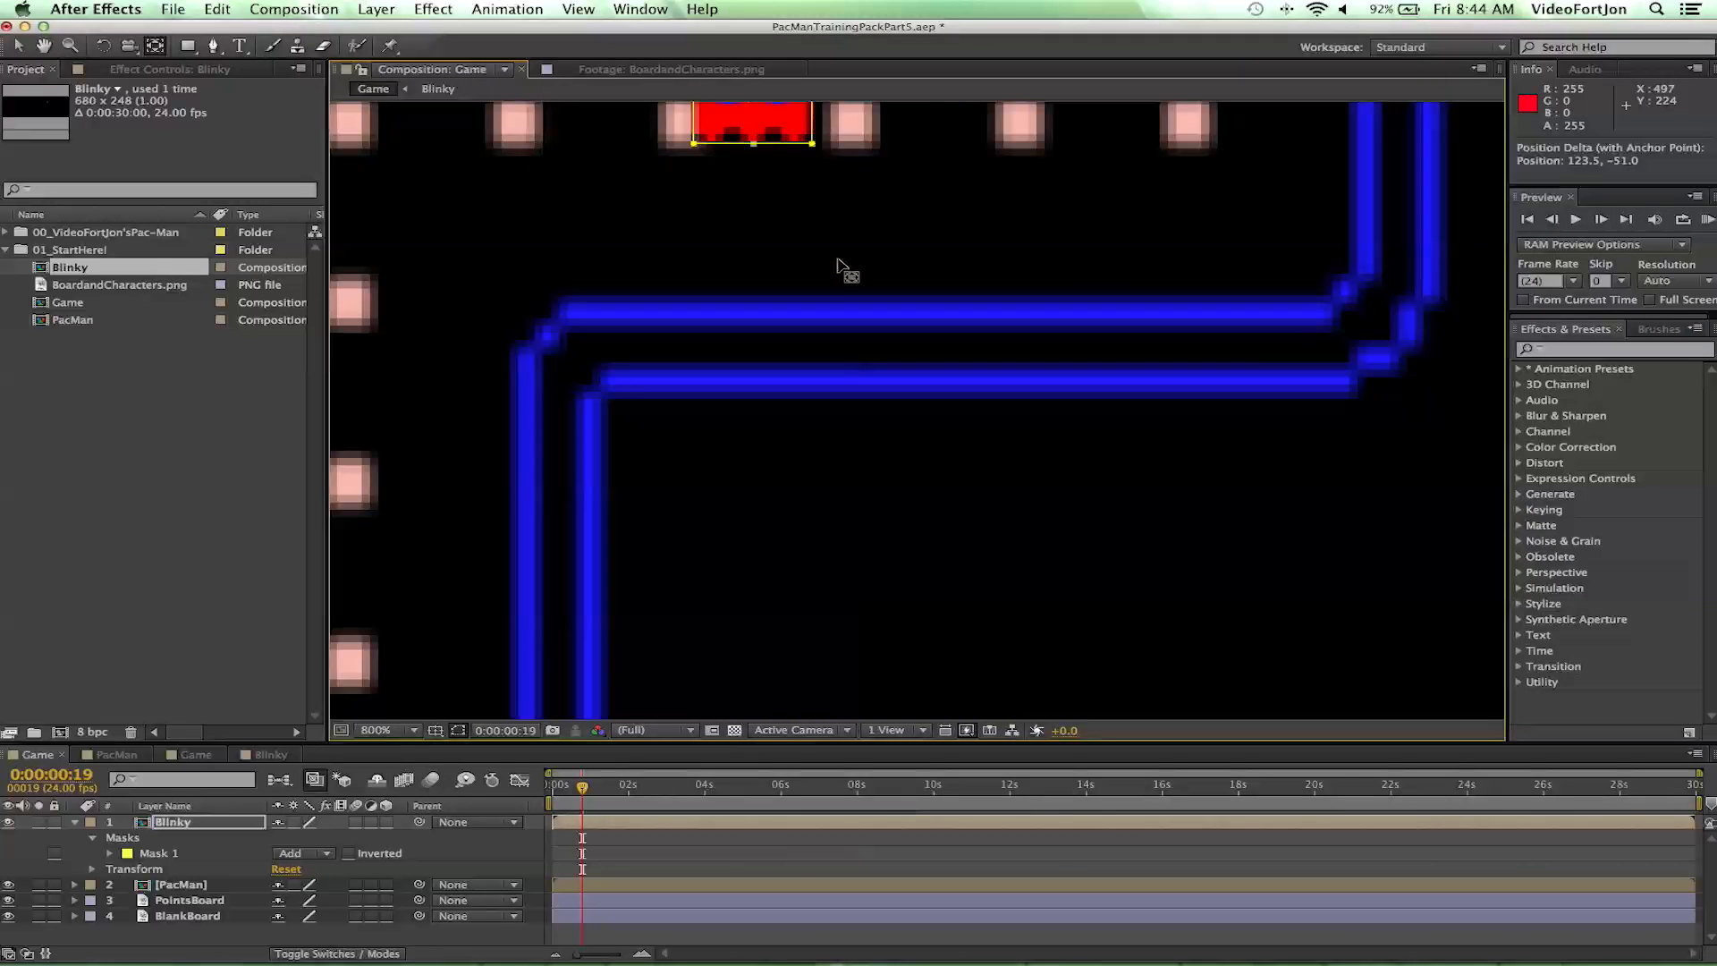
left_click_drag(833, 235, 824, 404)
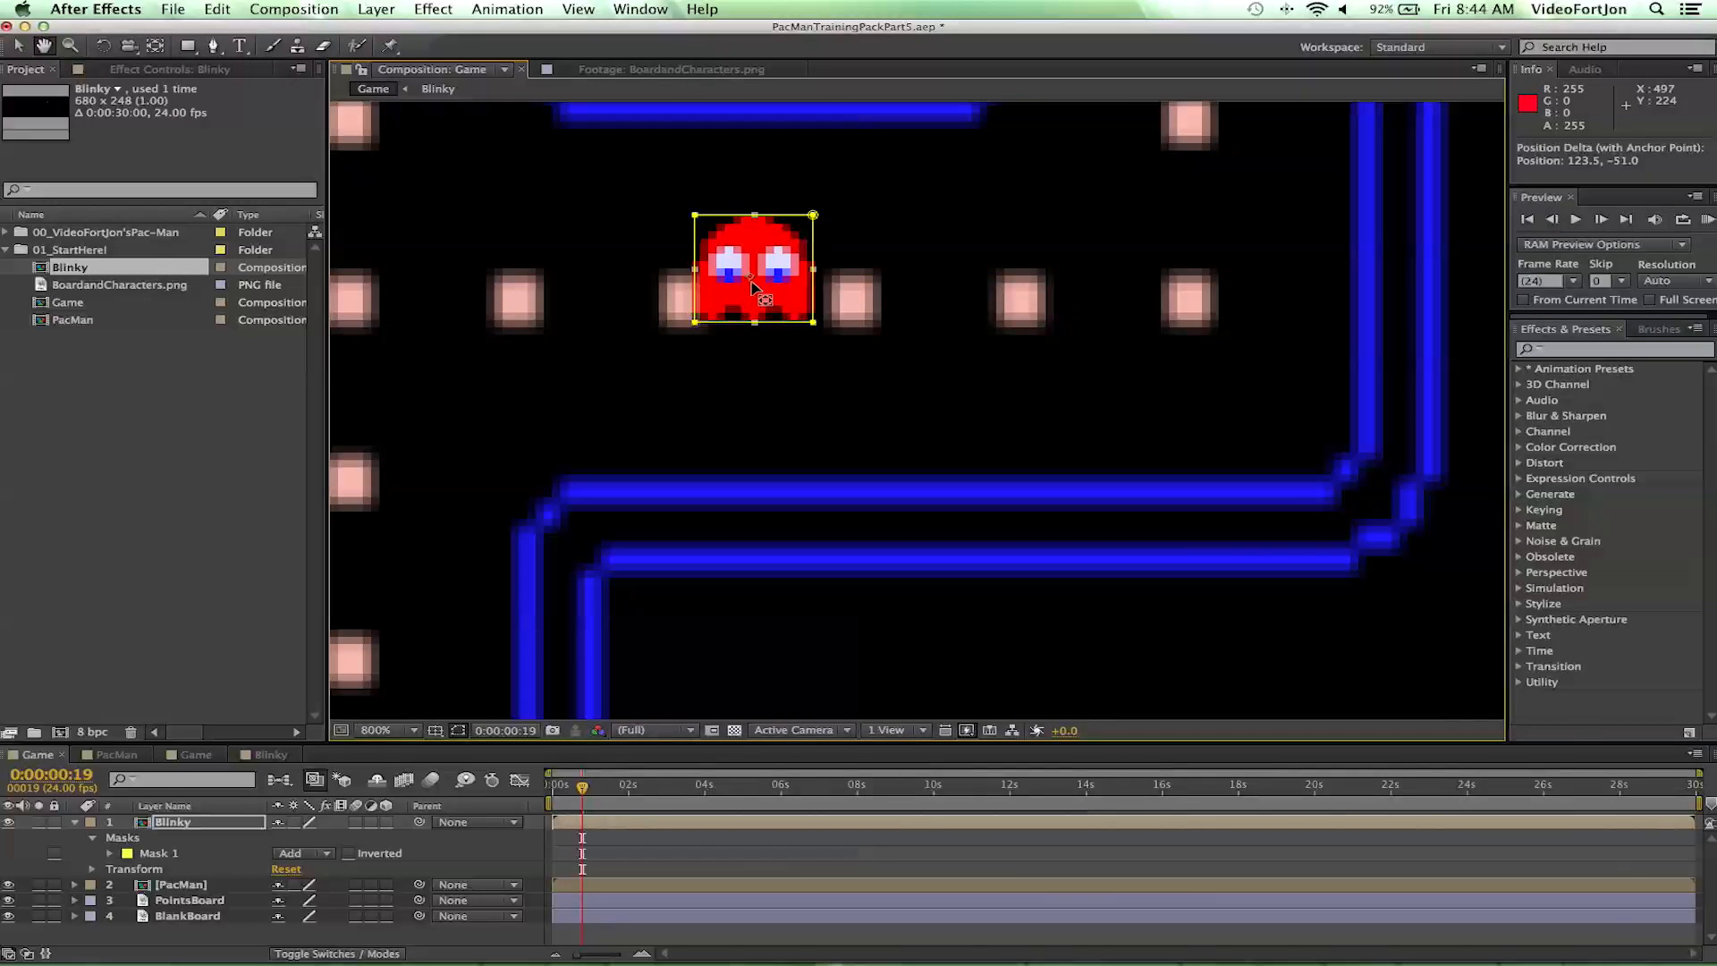
left_click_drag(748, 279, 753, 281)
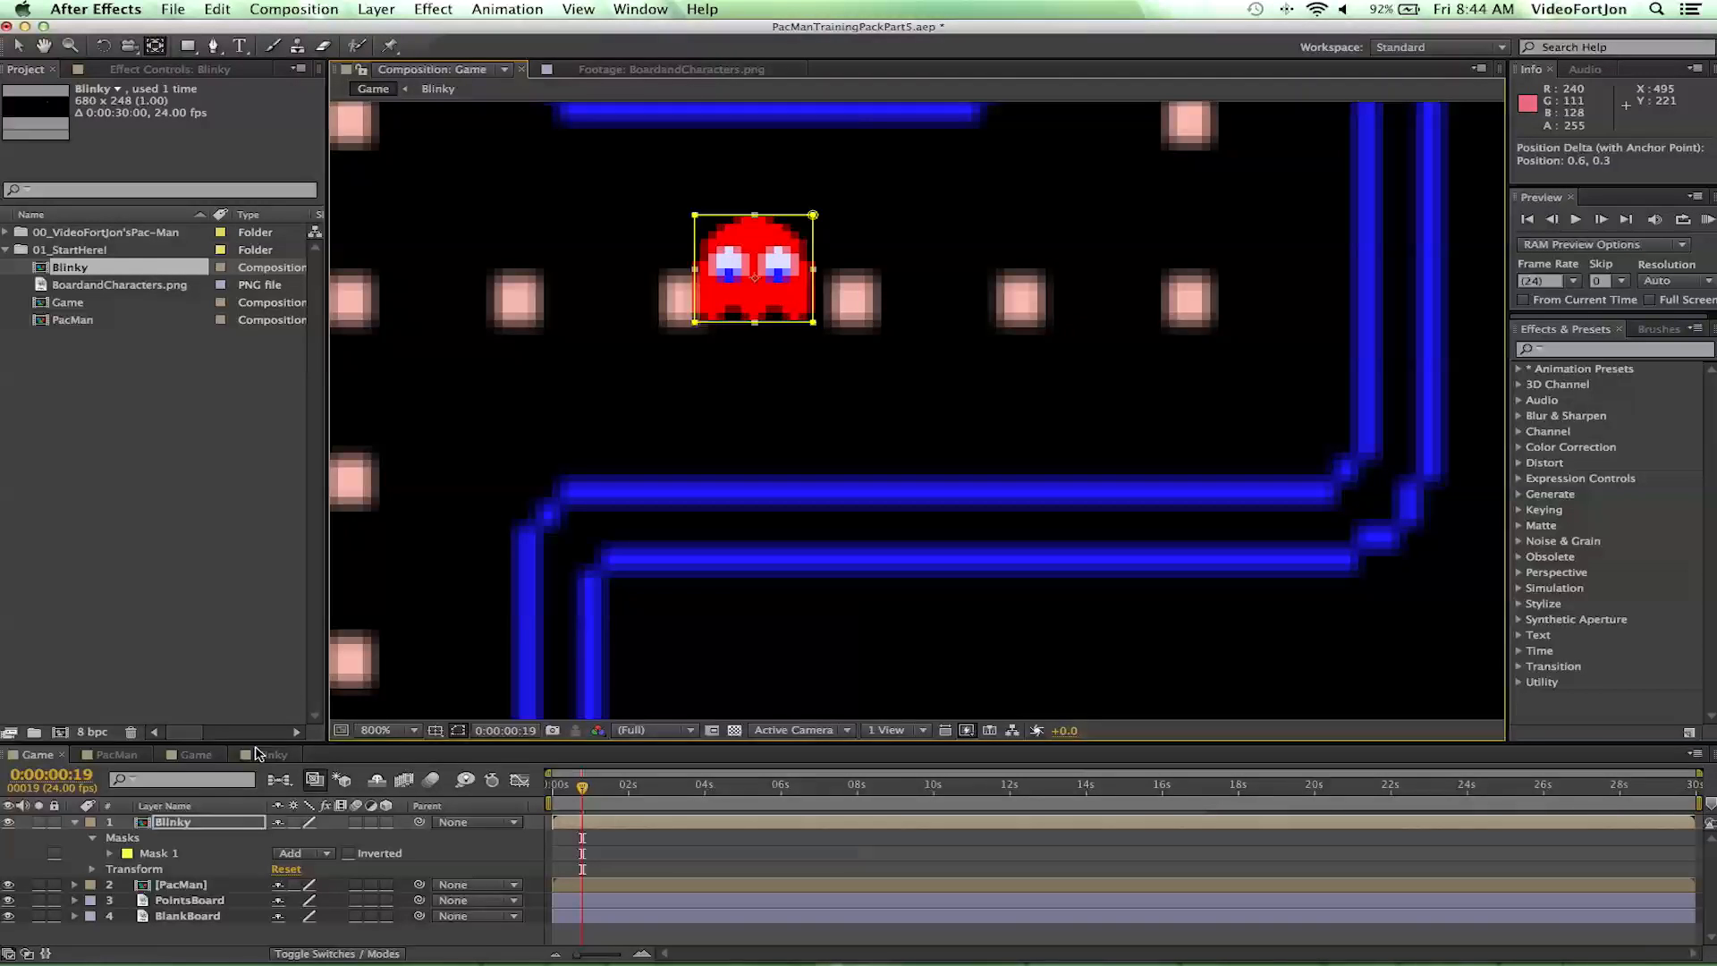
- Reveal the Blinky layer's Scale property and enlarge the ghost to 218%
left_click(166, 824)
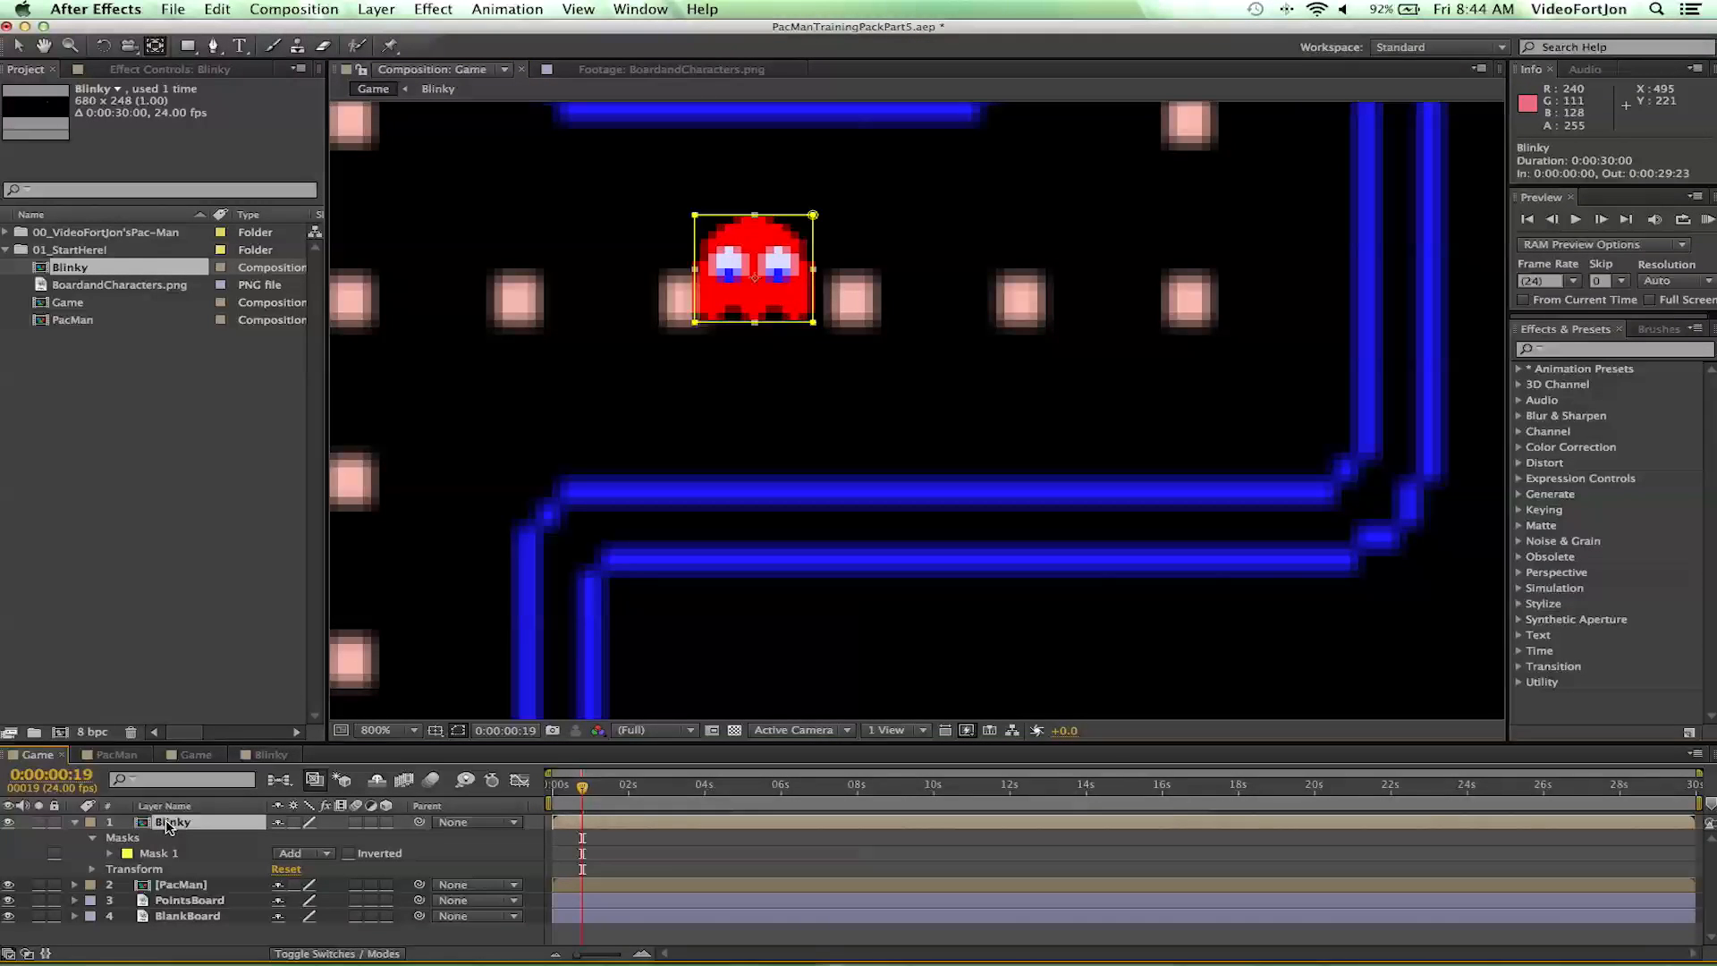
key("s")
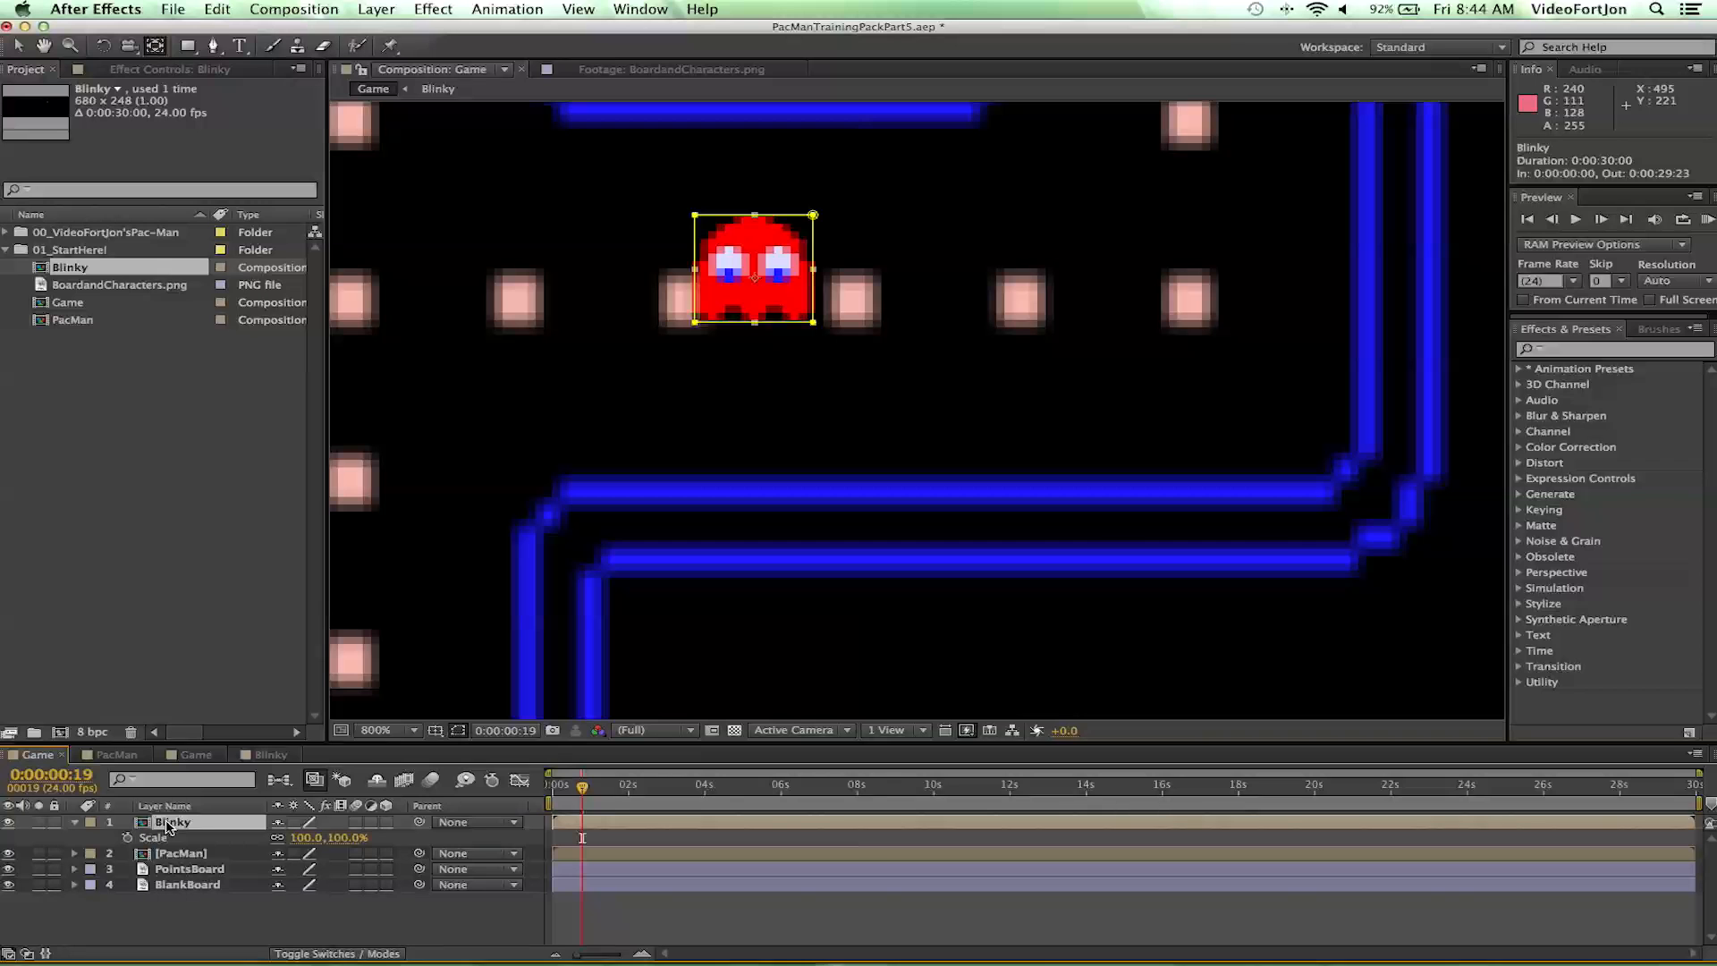
left_click_drag(309, 841, 472, 872)
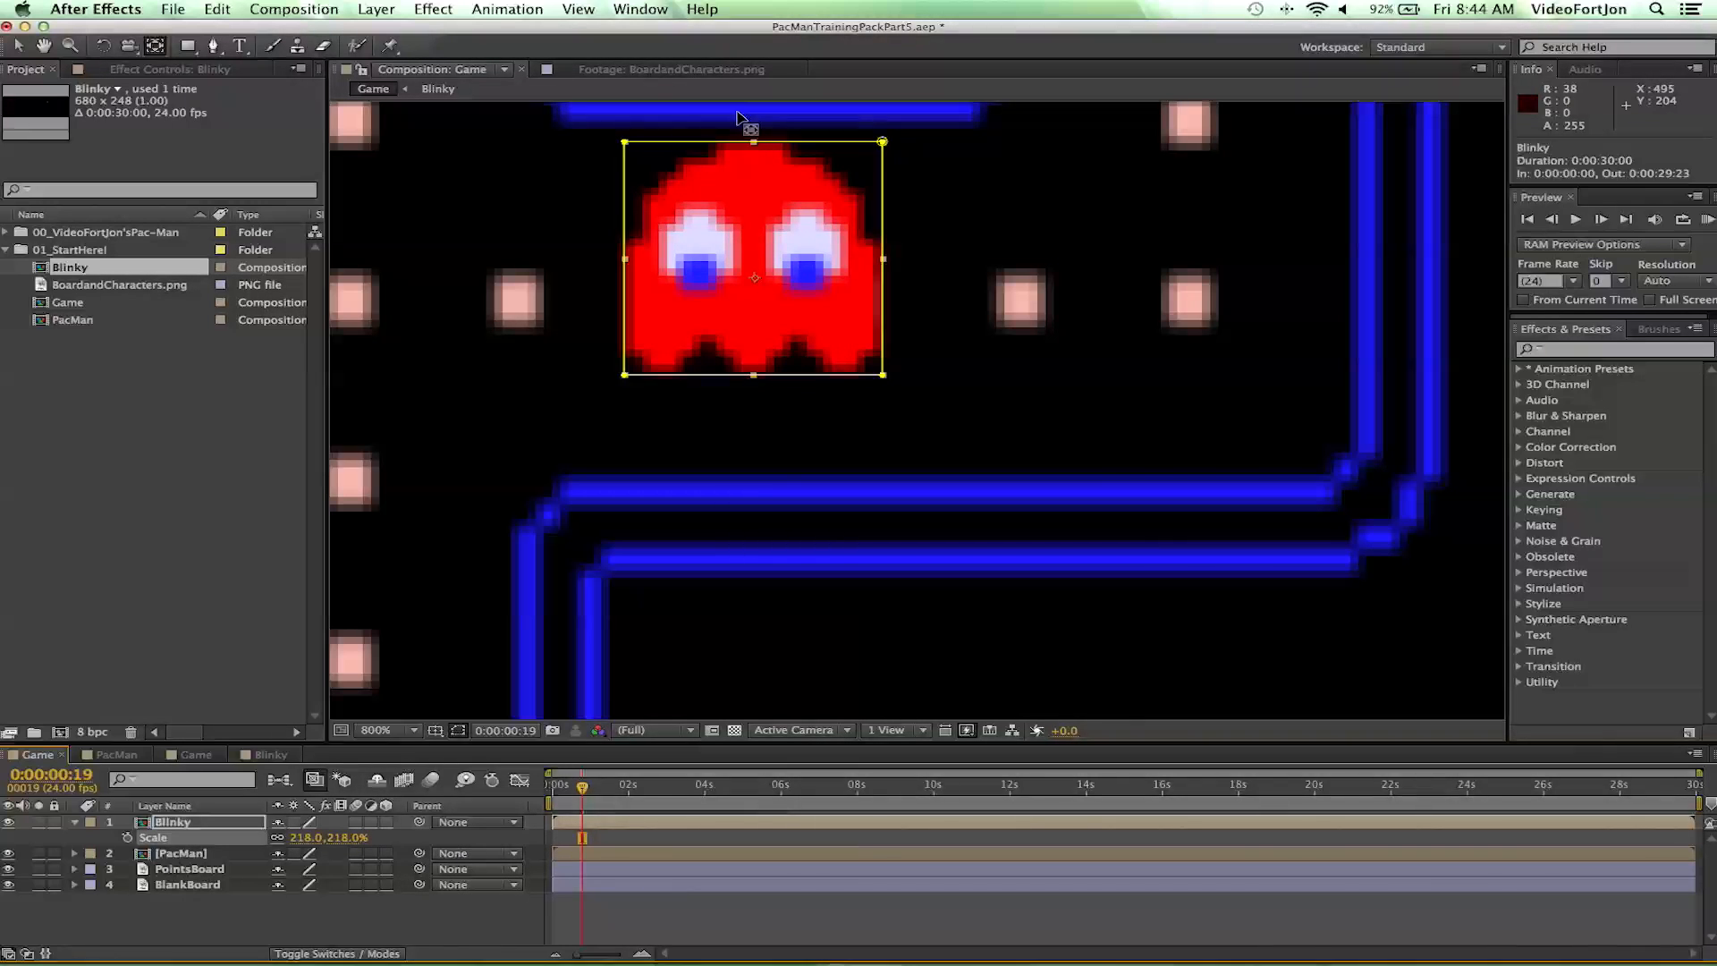
- Nudge Blinky downward to about position 496.6, 228.3 so it is centred between the corridor walls
key("Down")
key("Down")
key("Down")
key("Down")
key("Down")
key("Down")
key("Down")
key("Down")
key("Down")
key("Down")
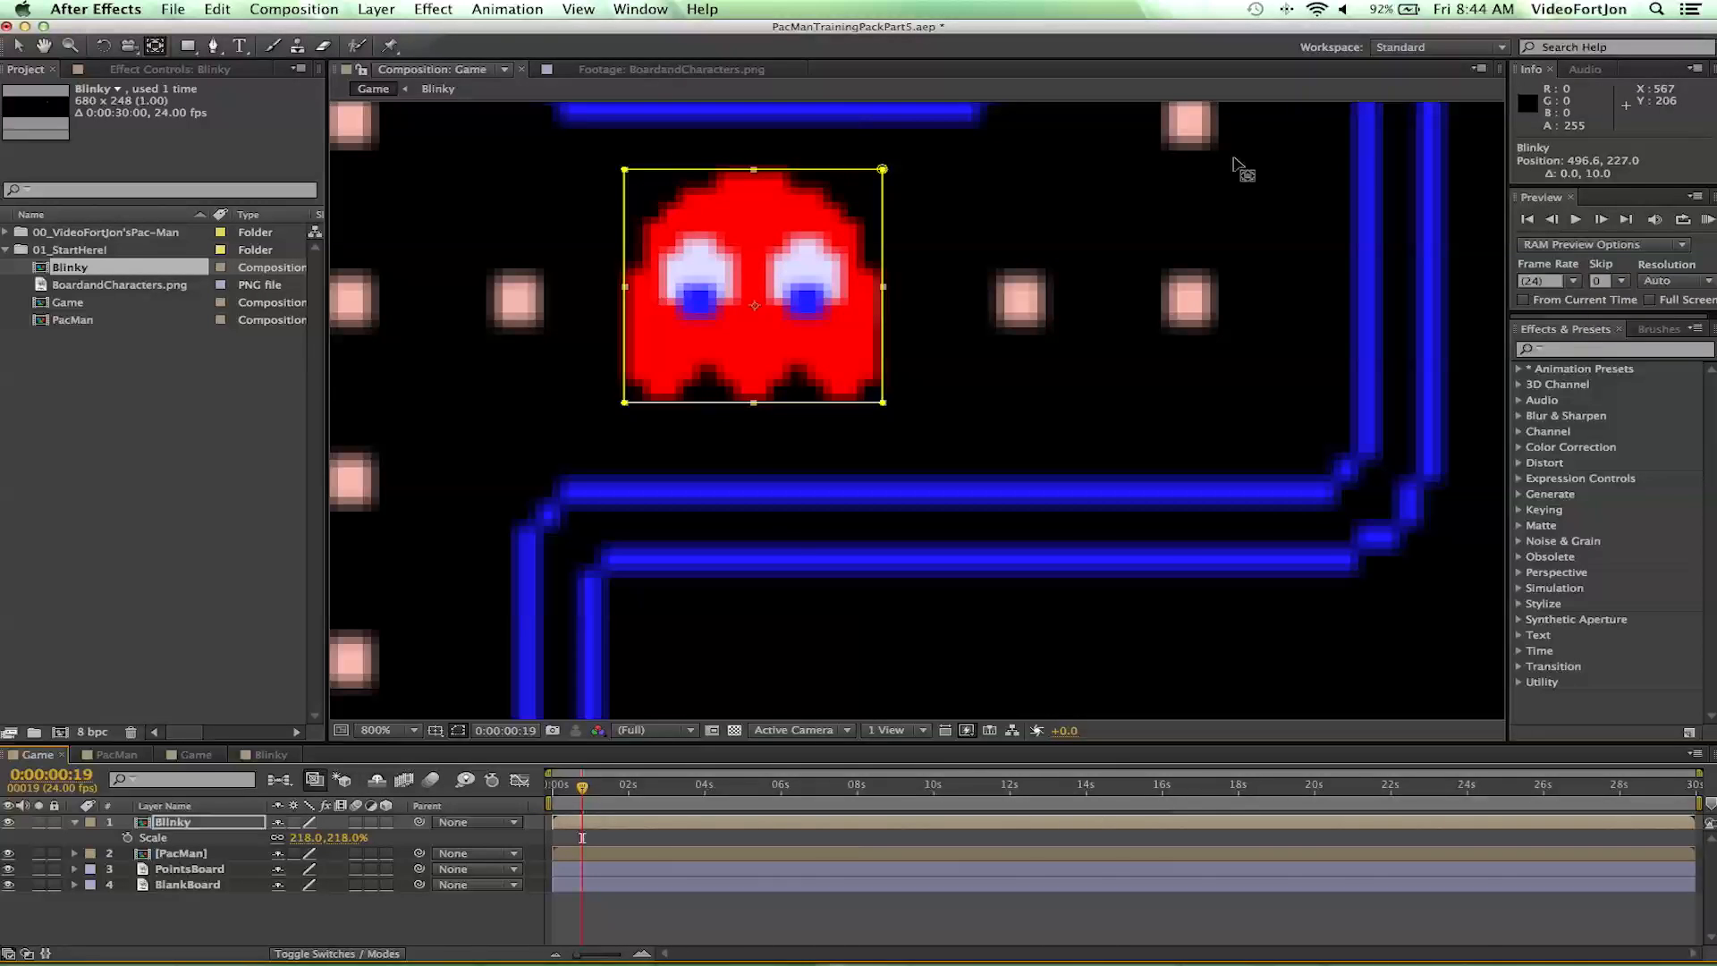
key("Down")
key("Down")
key("Down")
key("Down")
key("Down")
key("Down")
key("Down")
key("Down")
key("Down")
key("Down")
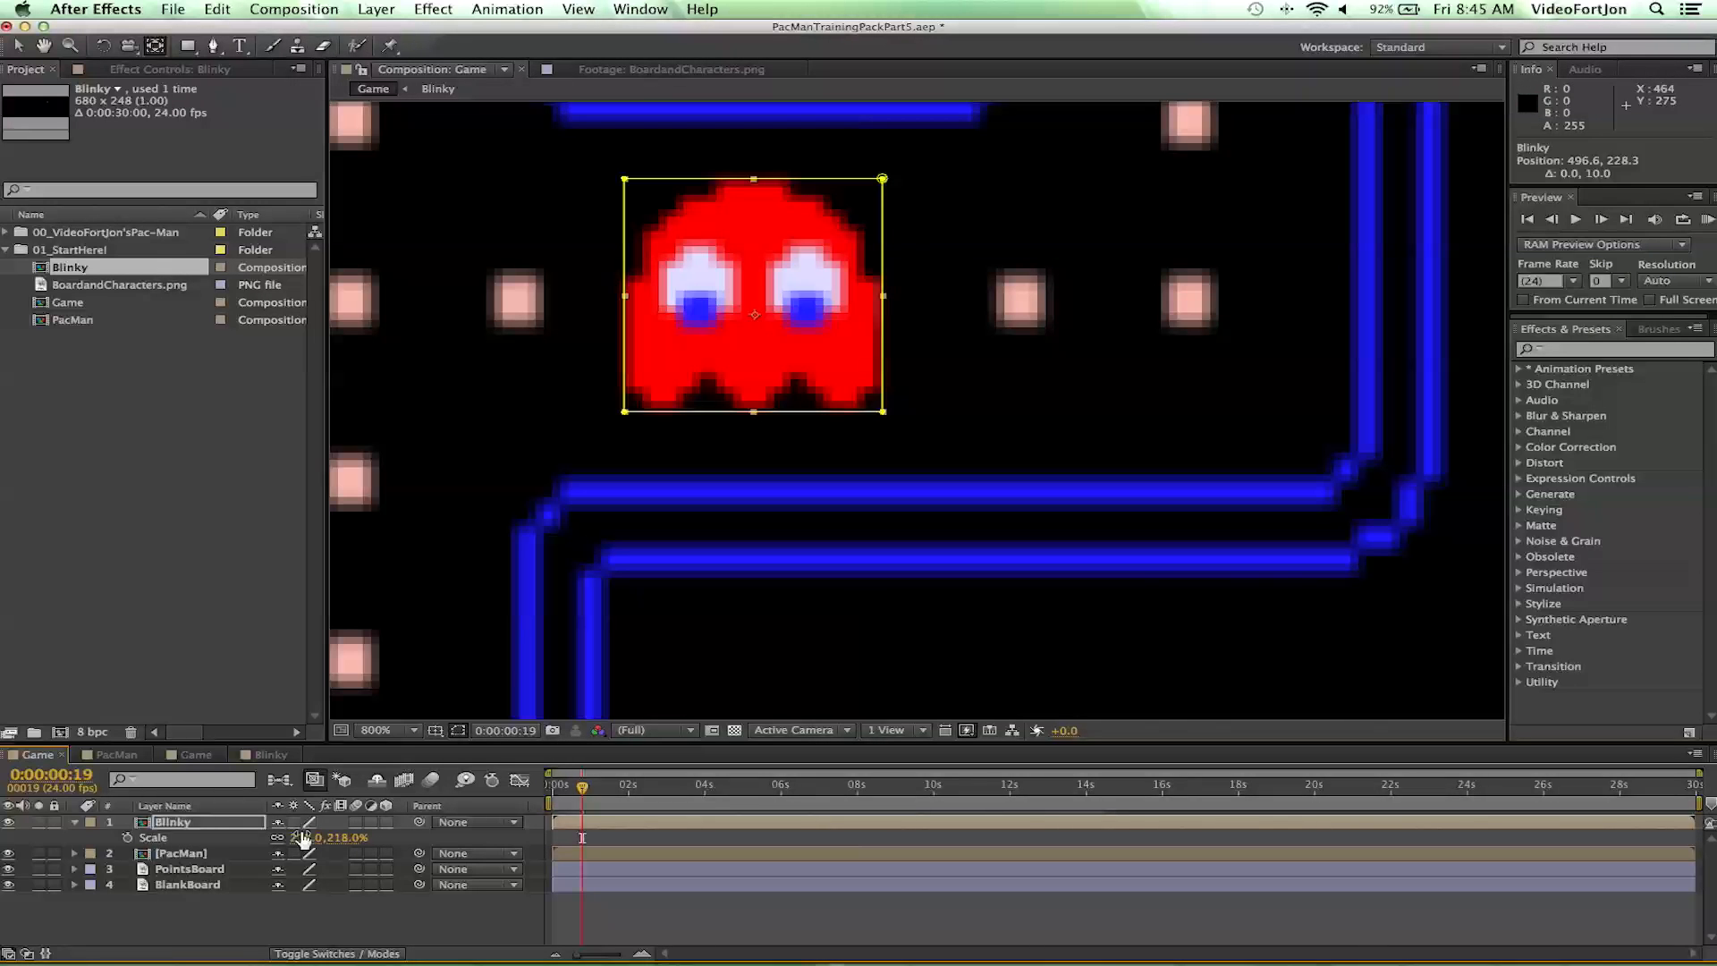
- Increase the Blinky layer's scale to 248% and compare the ghost with the maze corridors
left_click_drag(304, 846, 339, 838)
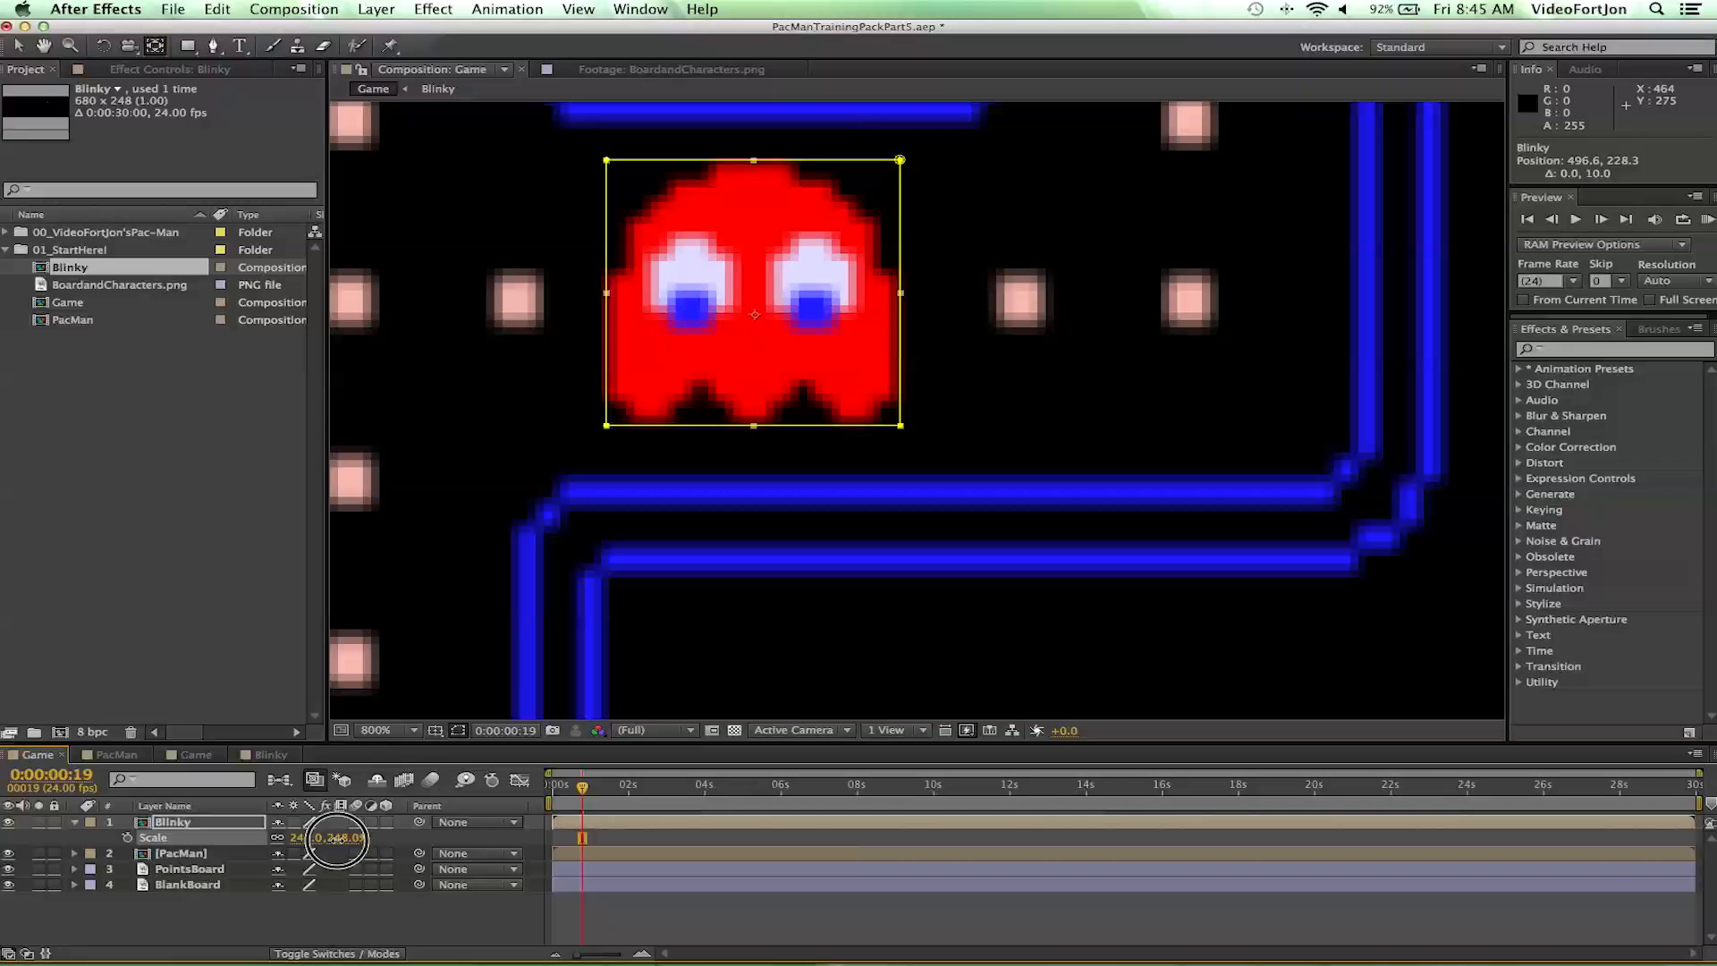
key("comma")
key("comma")
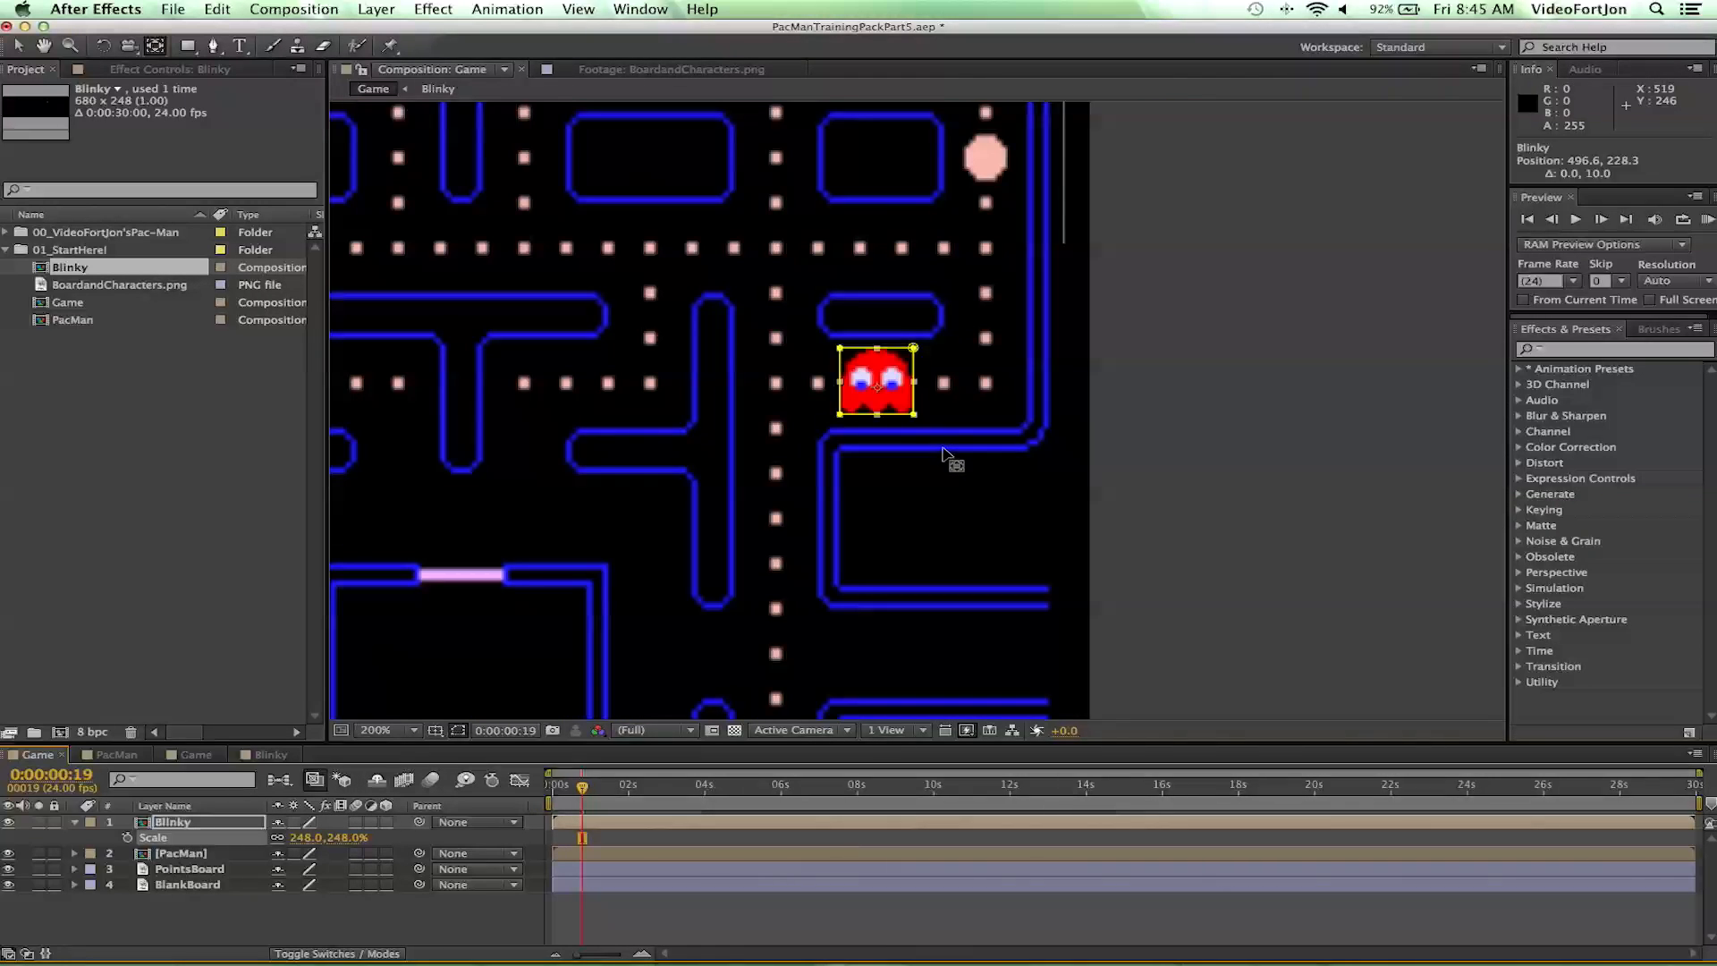
- Undo the accidental Pan Behind move and shift Blinky right along the horizontal corridor to about position 521.6, 228.3
left_click_drag(882, 380, 939, 382)
key("super+z")
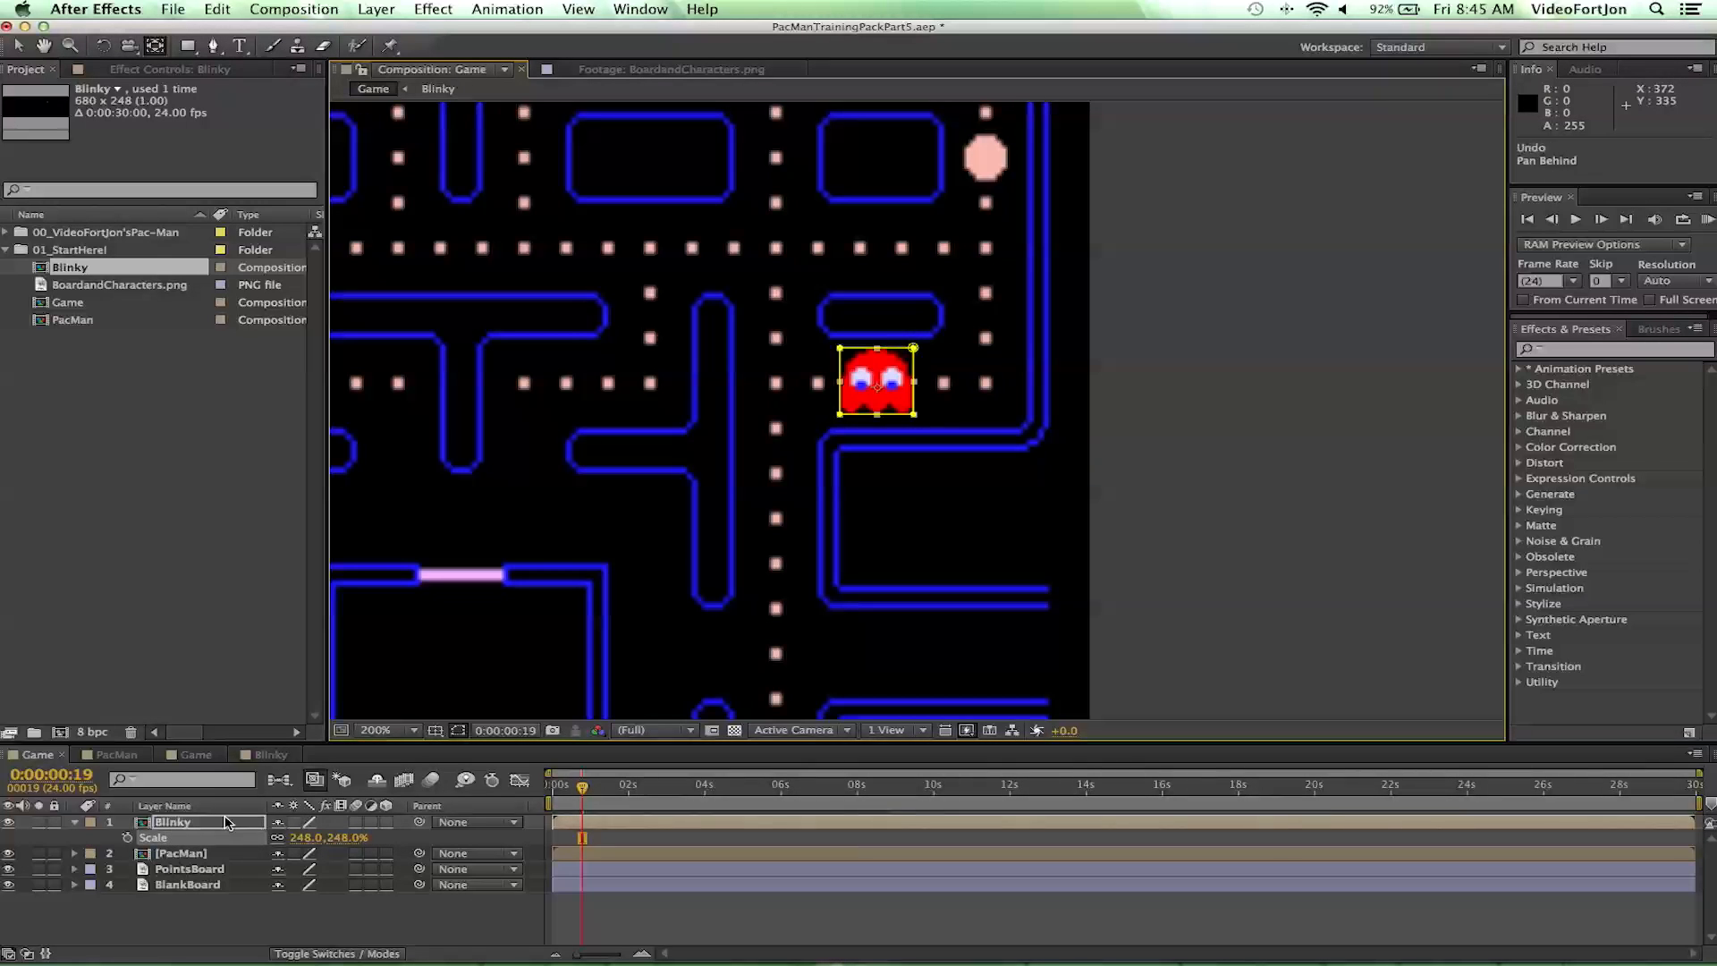
left_click(179, 823)
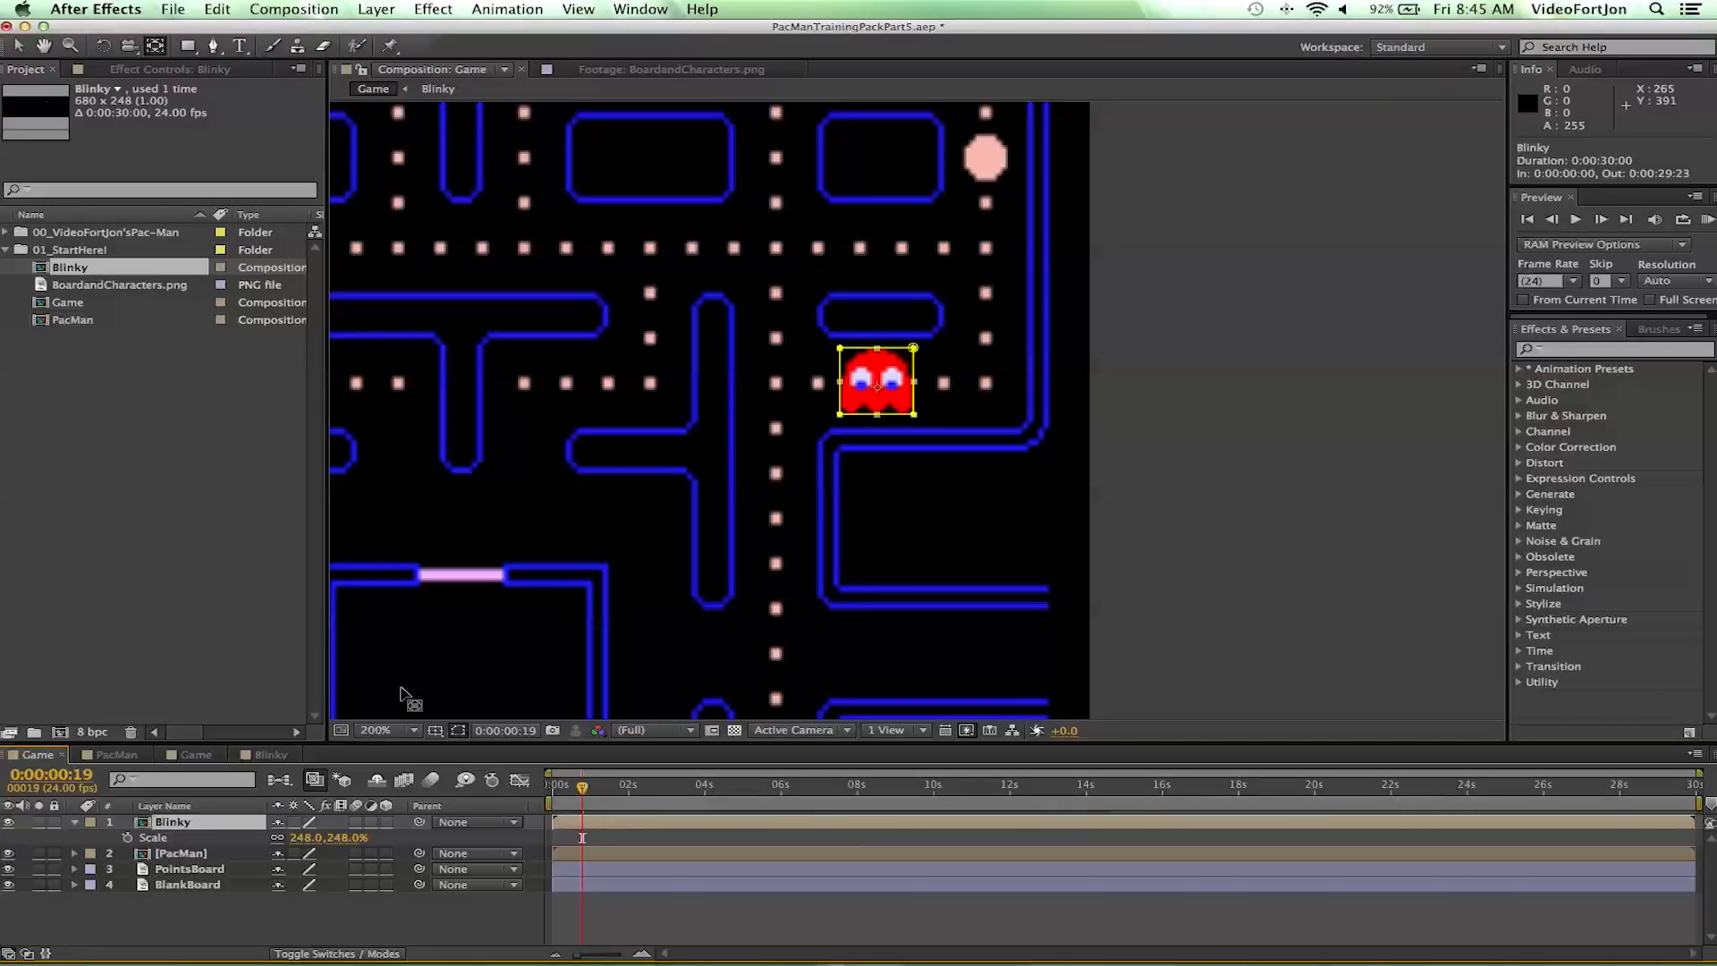
key("shift+Right")
key("shift+Right")
key("shift+Right")
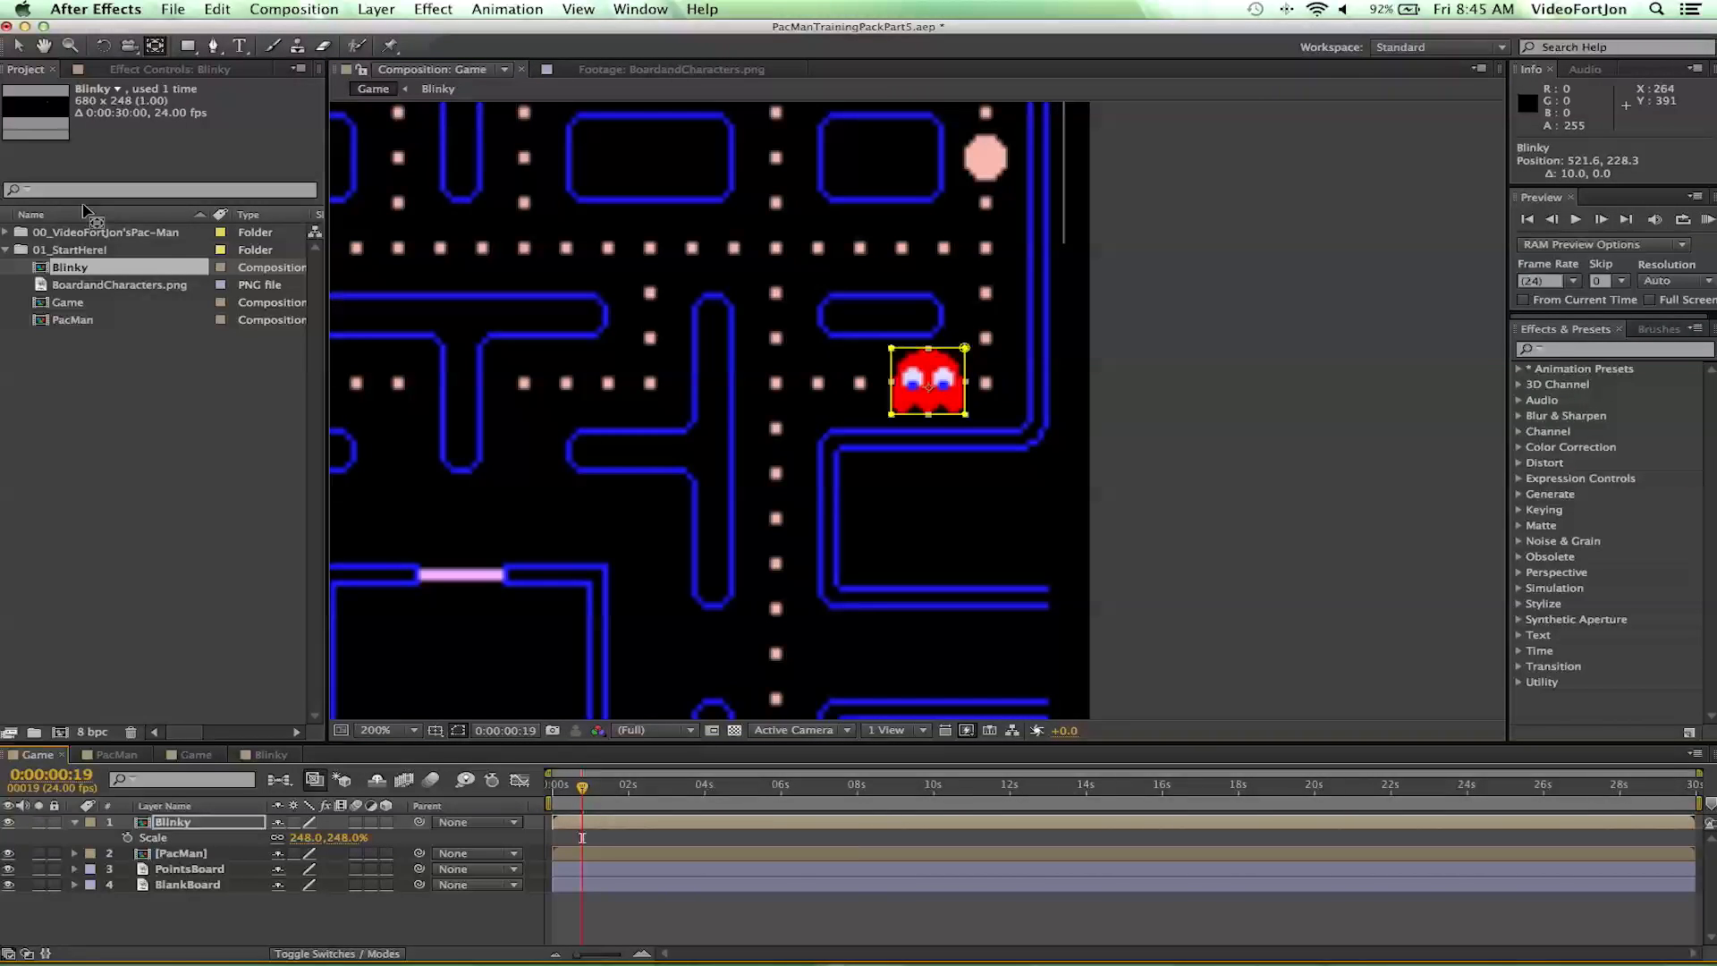
- Test Blinky's fit in the far-right vertical corridor with layer controls hidden, and place it back in the horizontal corridor at about 488.6, 229.3
left_click(18, 45)
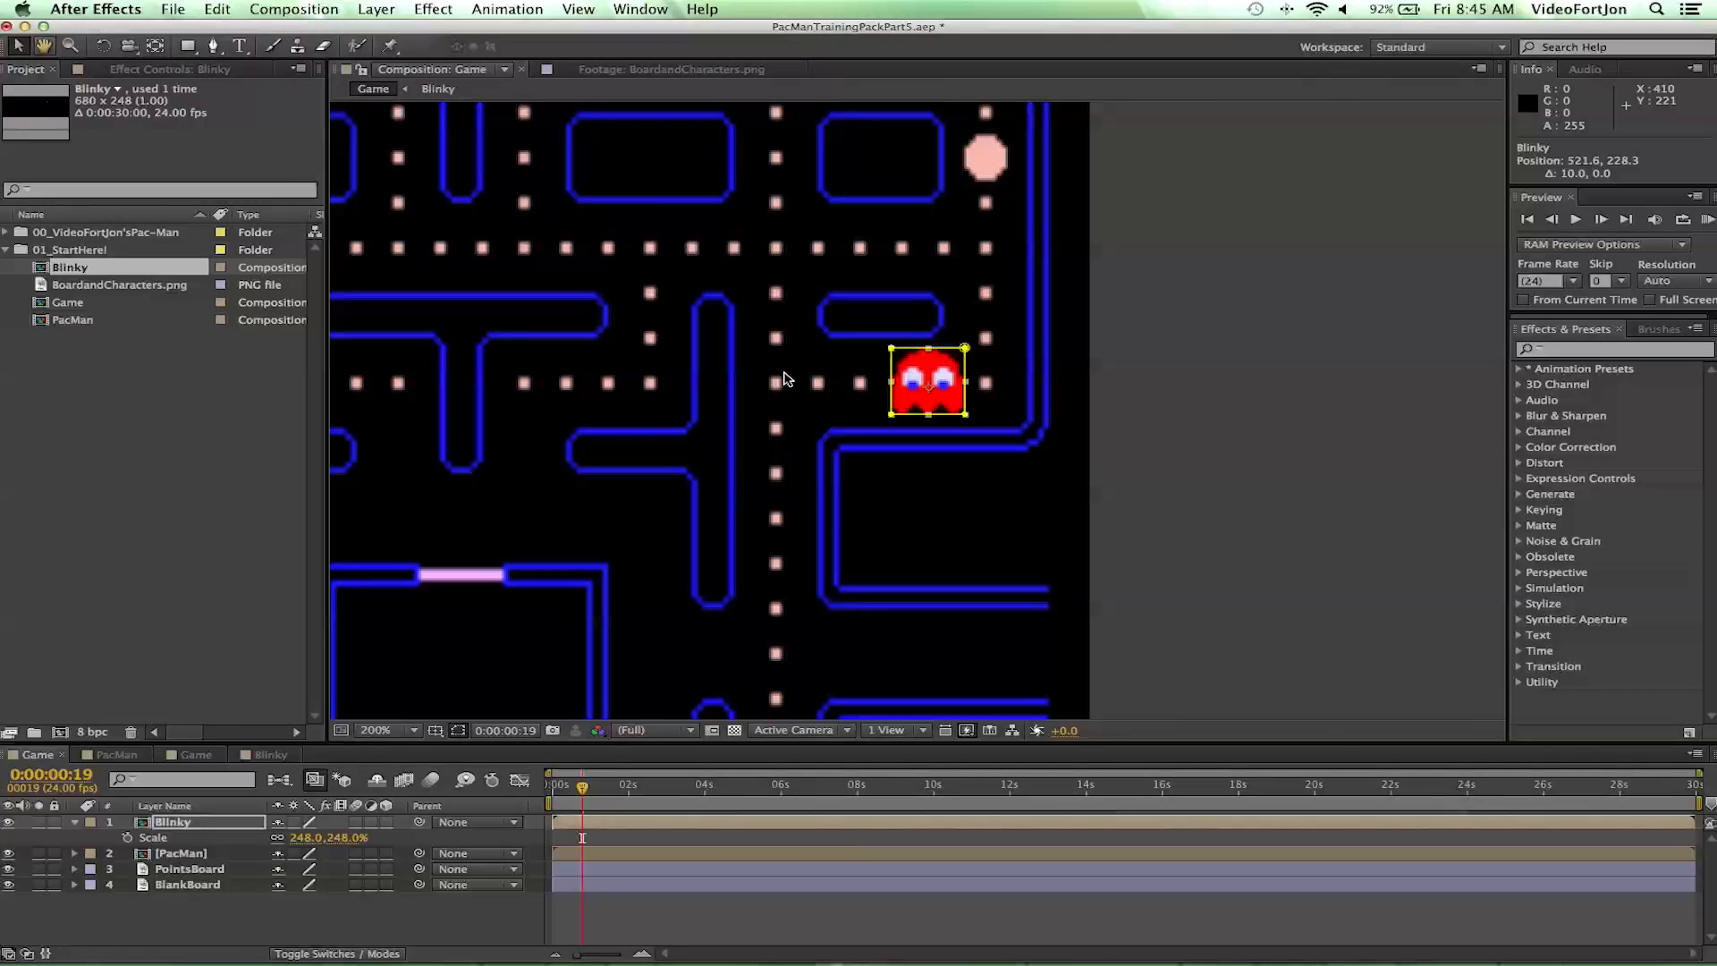
left_click_drag(920, 376, 977, 311)
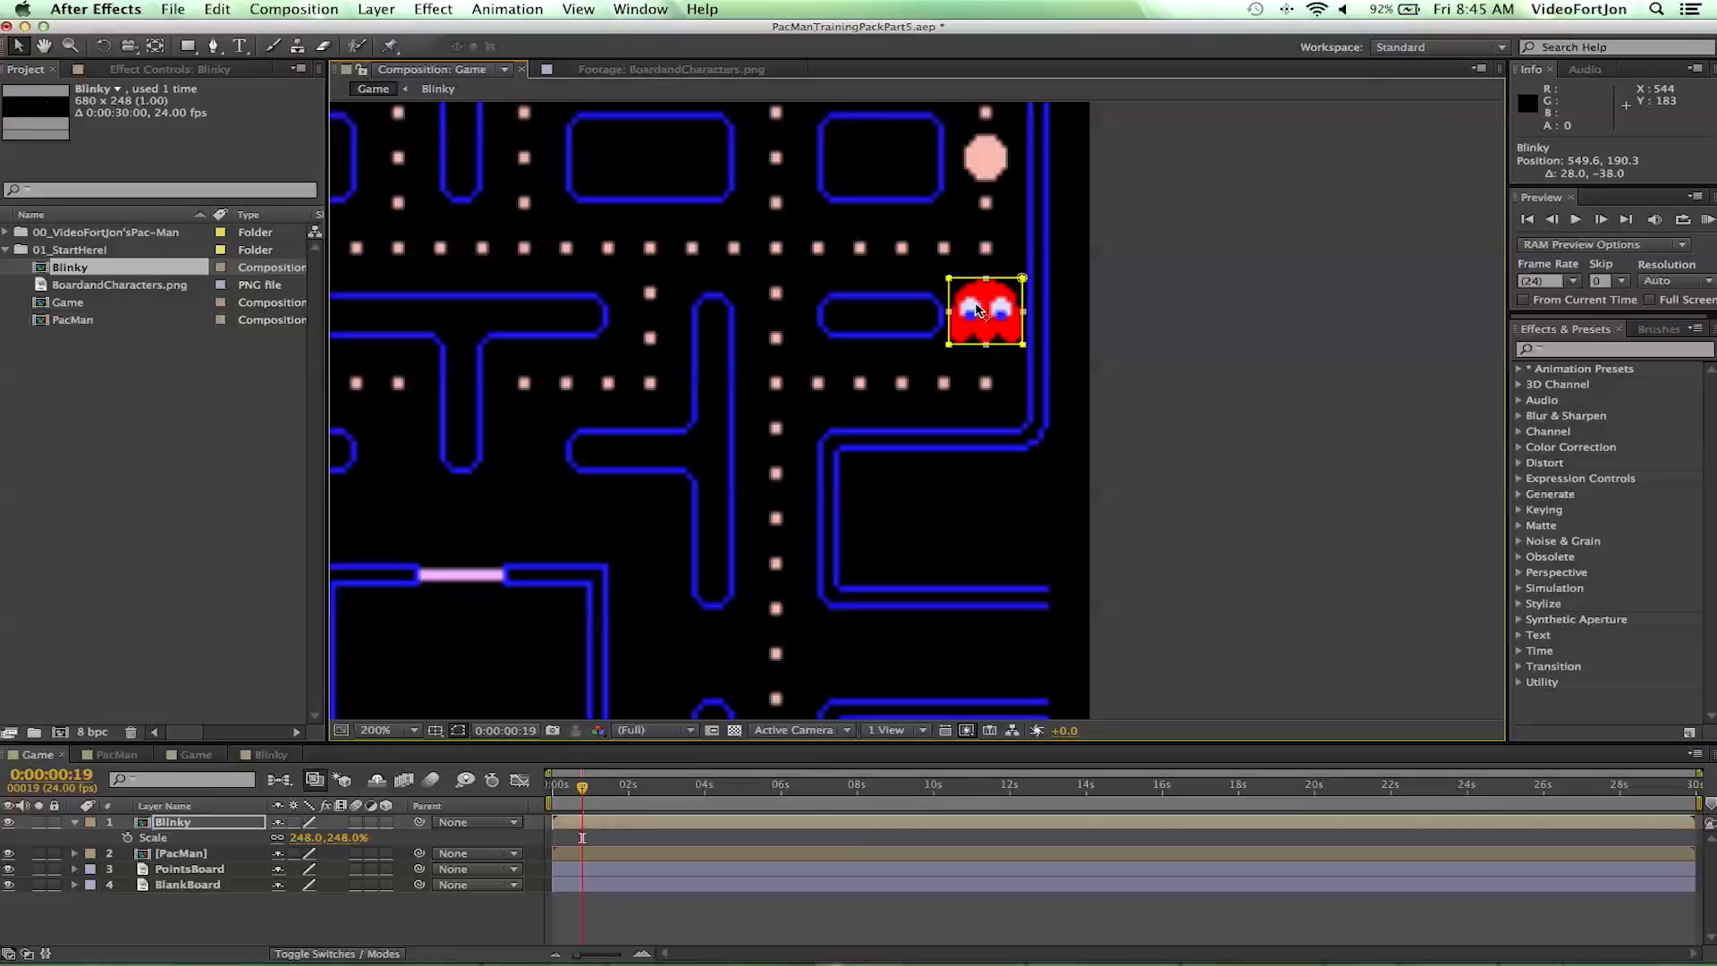
key("super+shift+h")
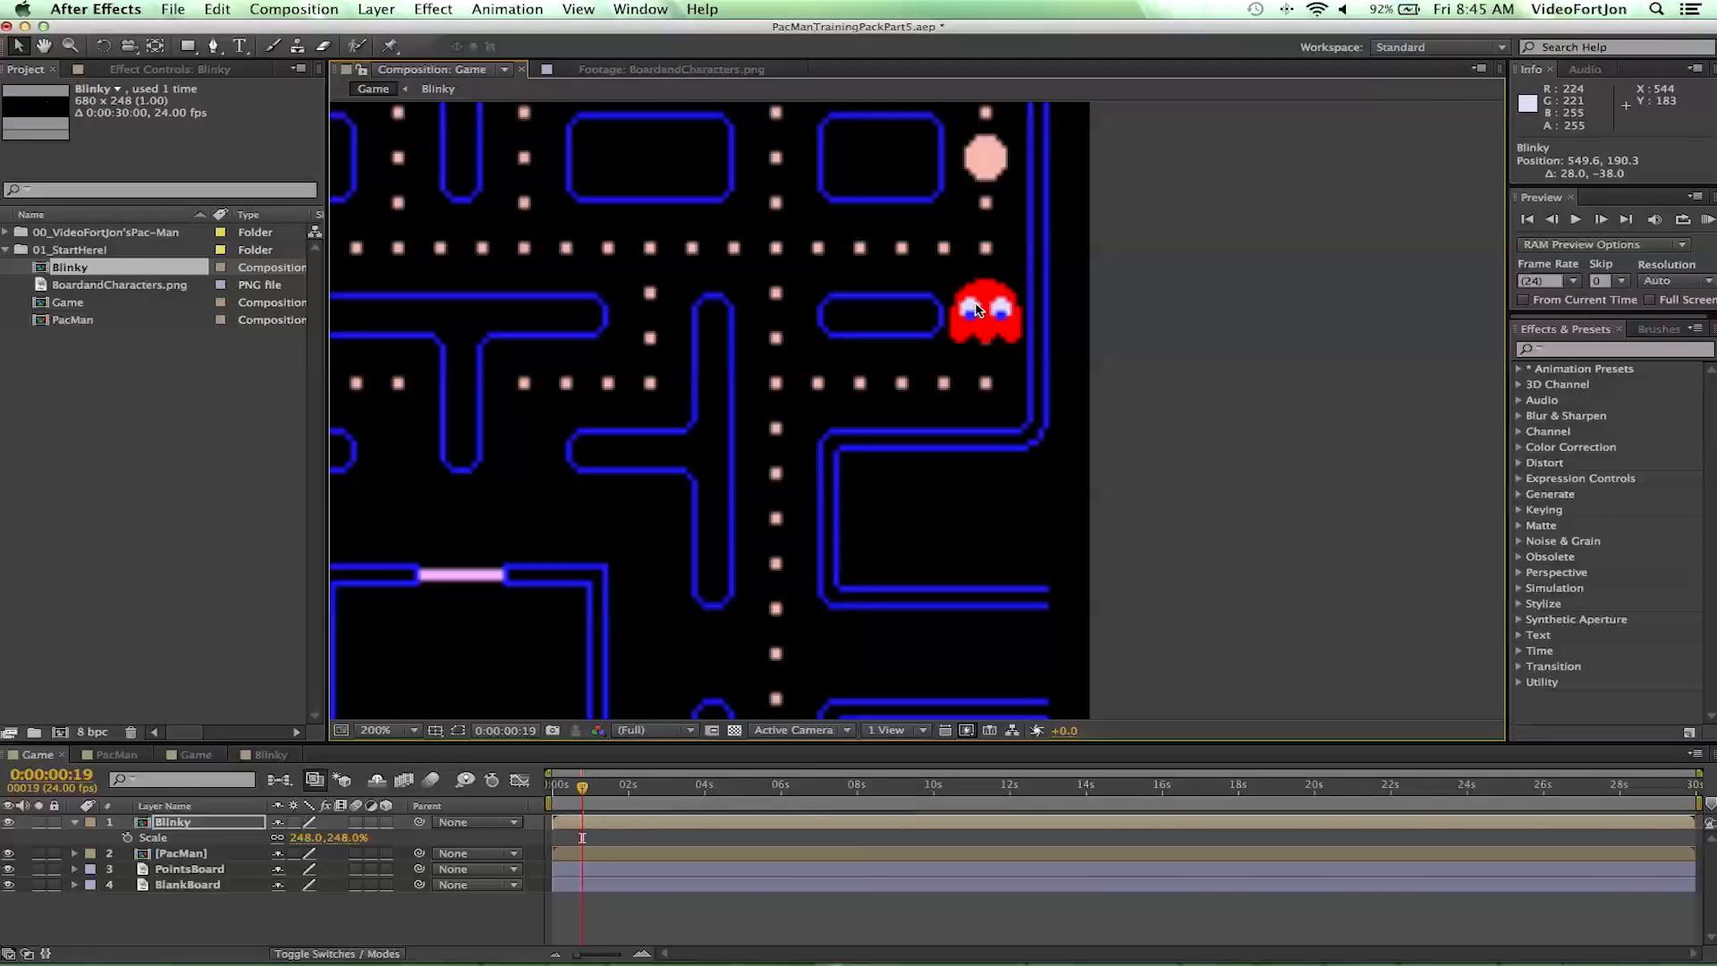
left_click_drag(985, 317, 989, 318)
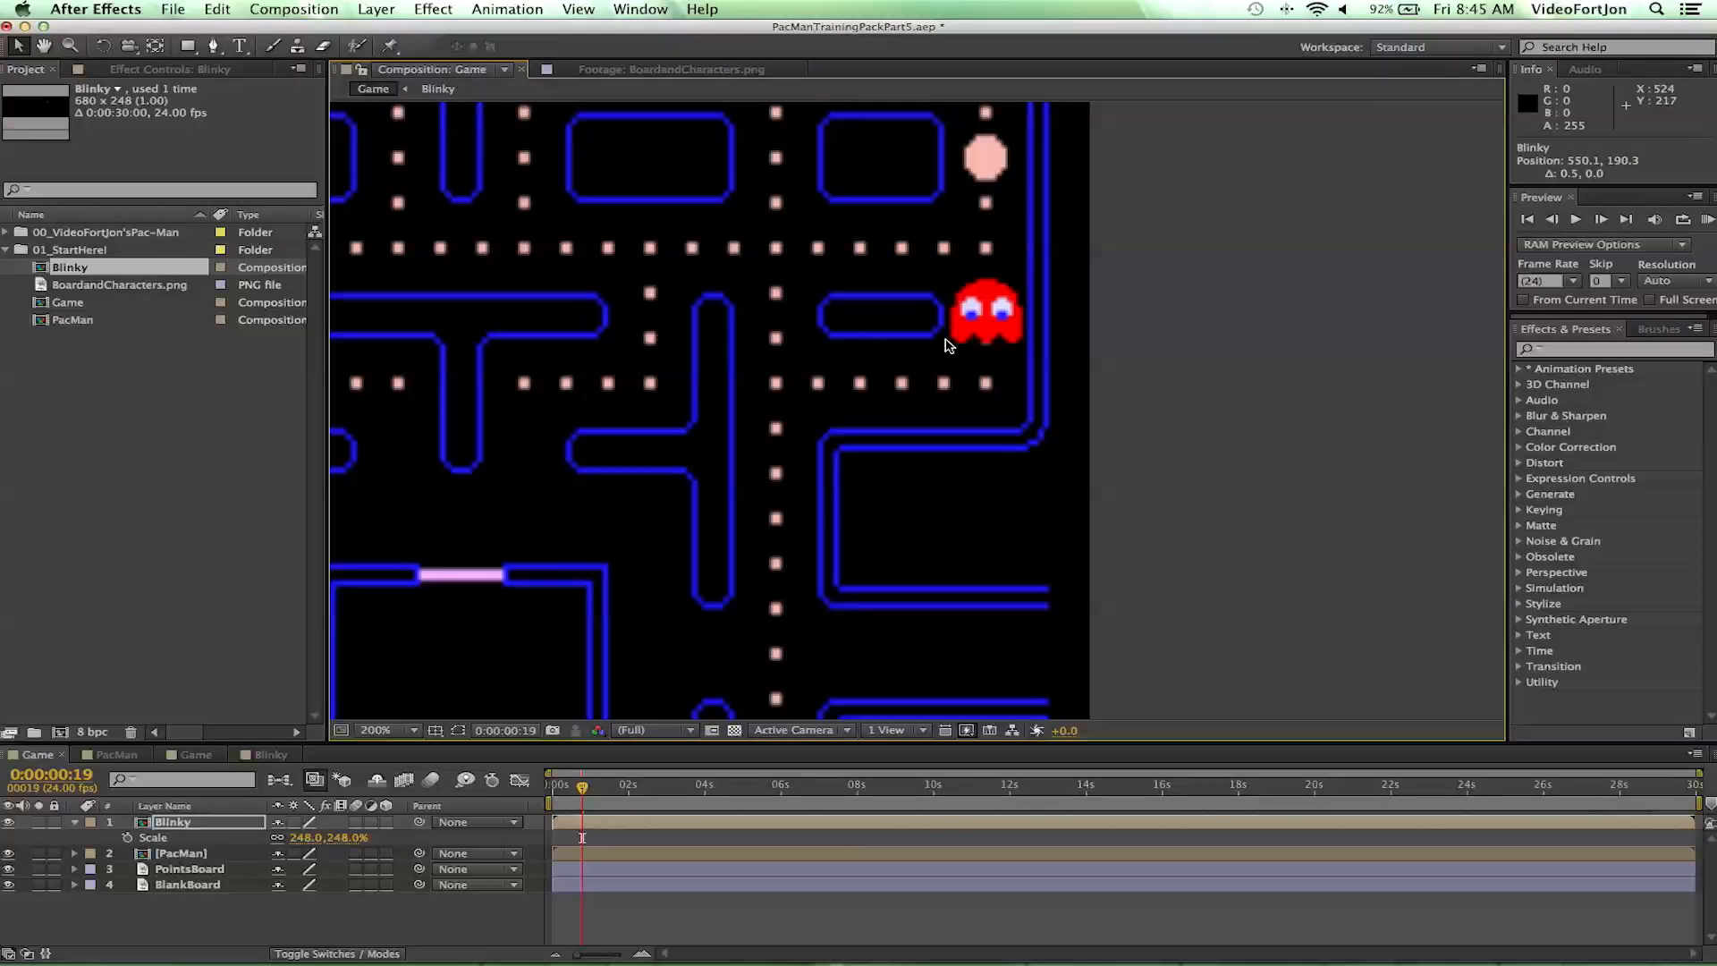
left_click_drag(989, 319, 862, 384)
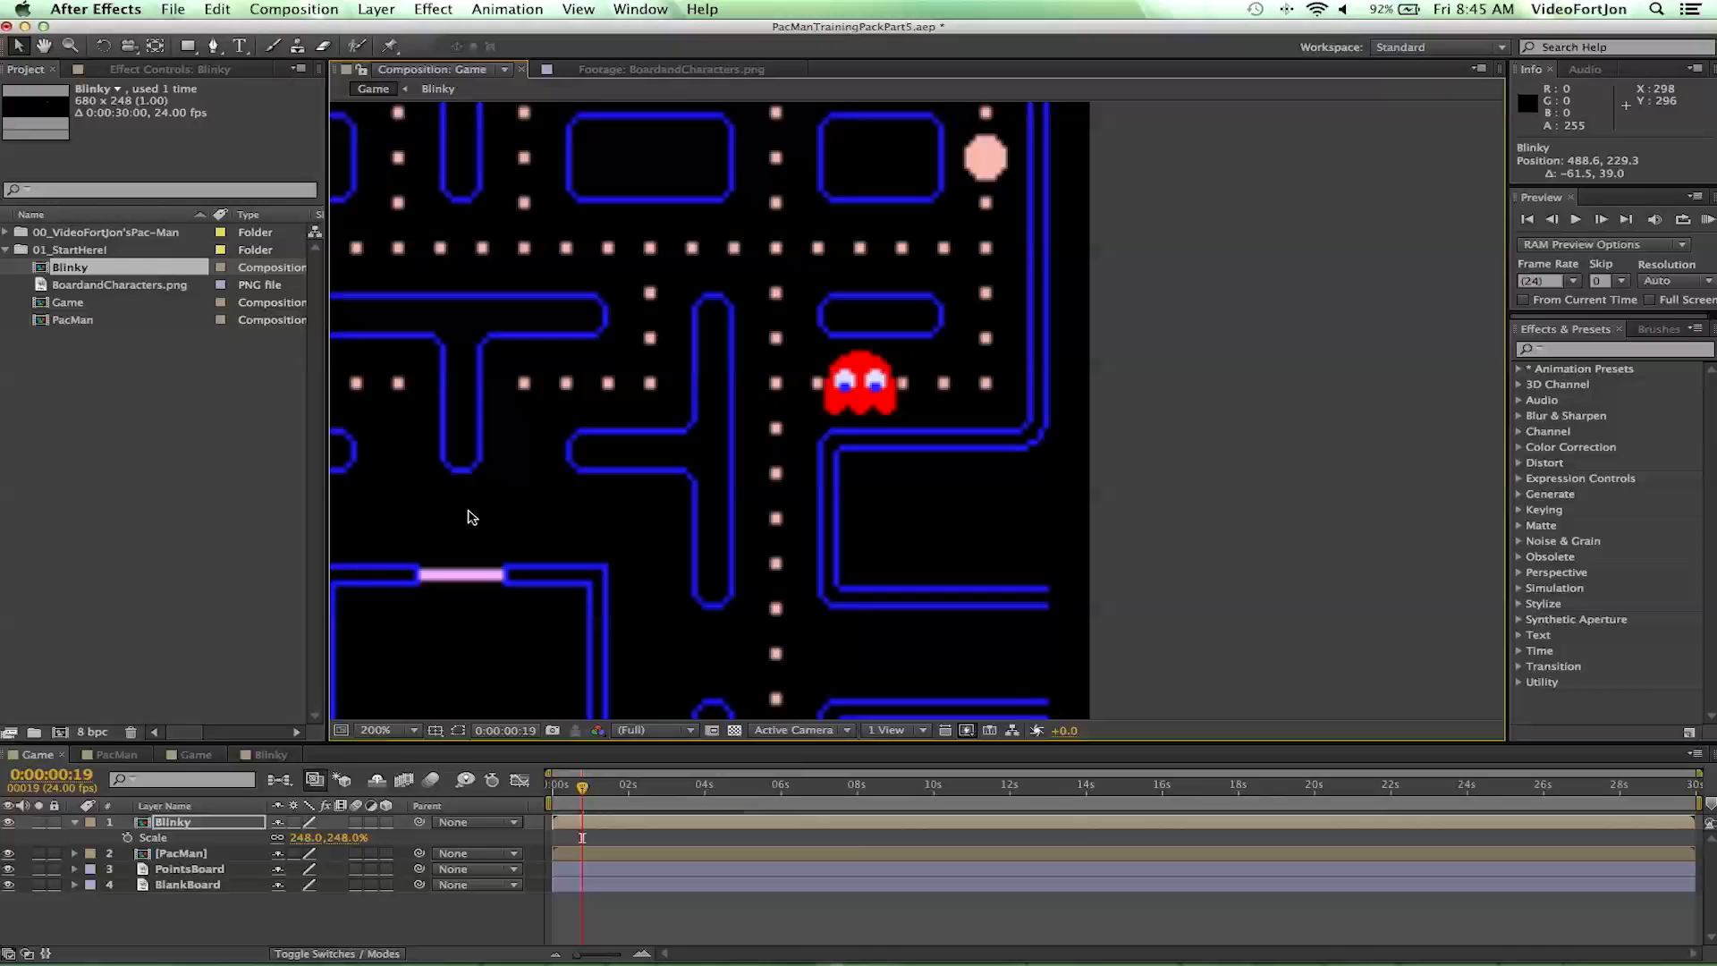
- Move Blinky left along the horizontal corridor to about position 454.6, 229.3, where it meets the long vertical corridor
key("comma")
key("comma")
key("comma")
key("comma")
key("comma")
key("comma")
key("comma")
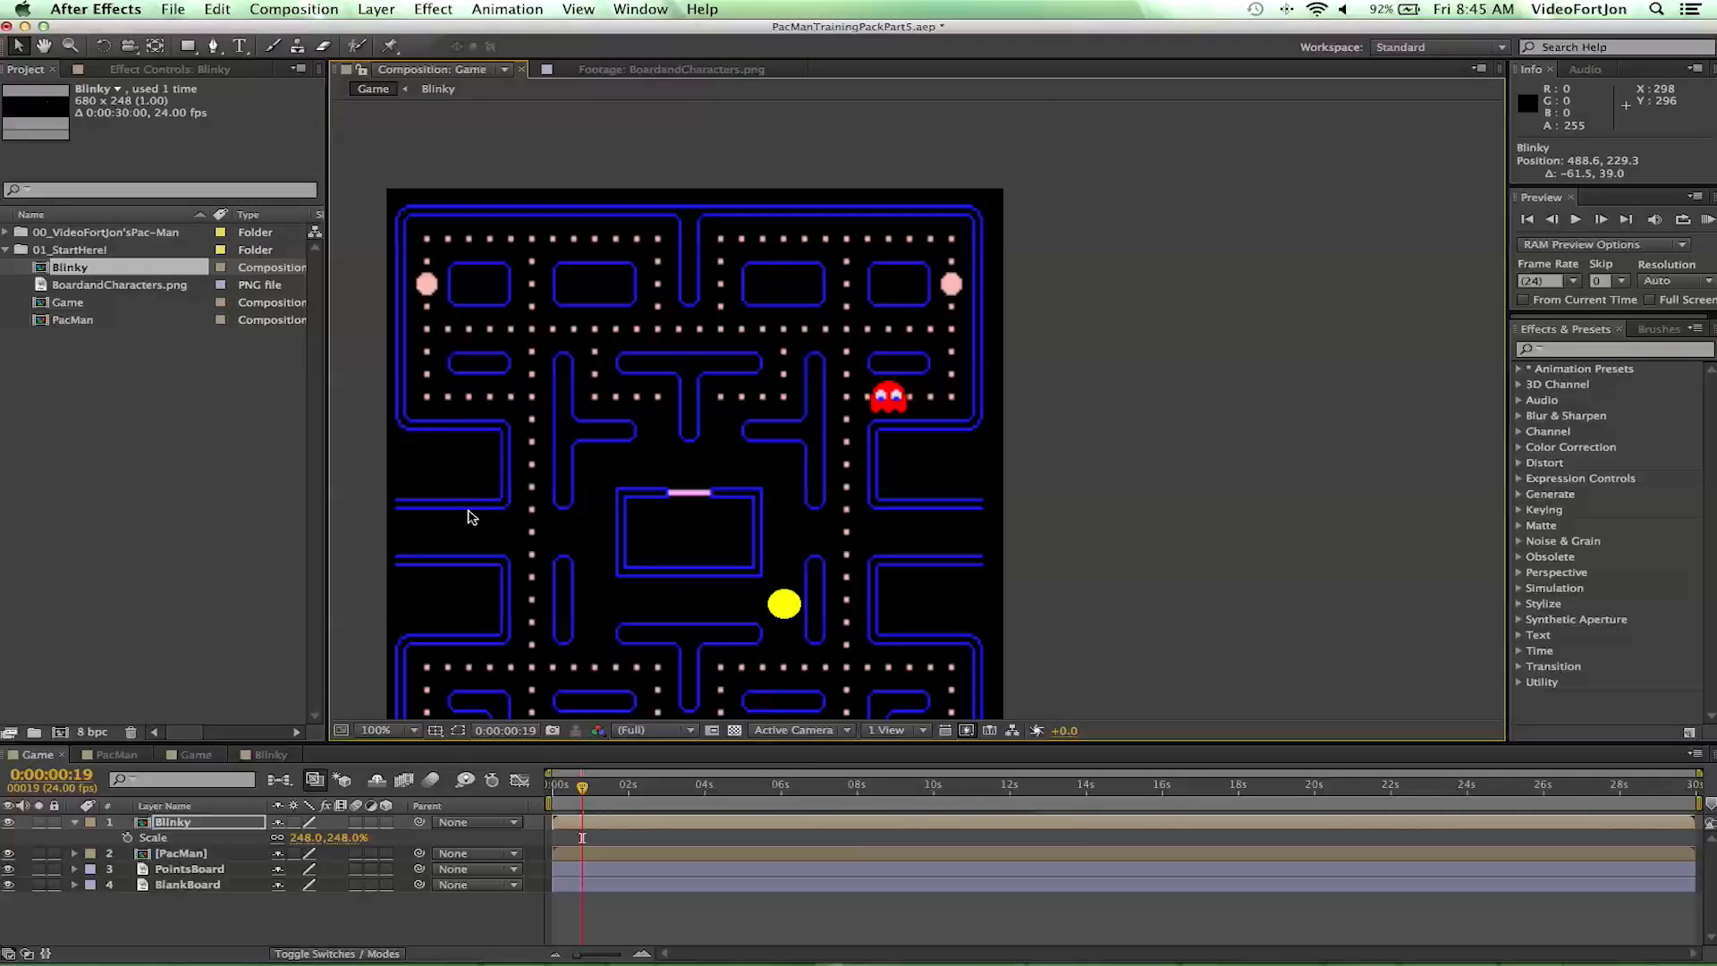
key("period")
key("period")
key("period")
key("period")
key("period")
key("space")
left_click_drag(728, 441, 829, 312)
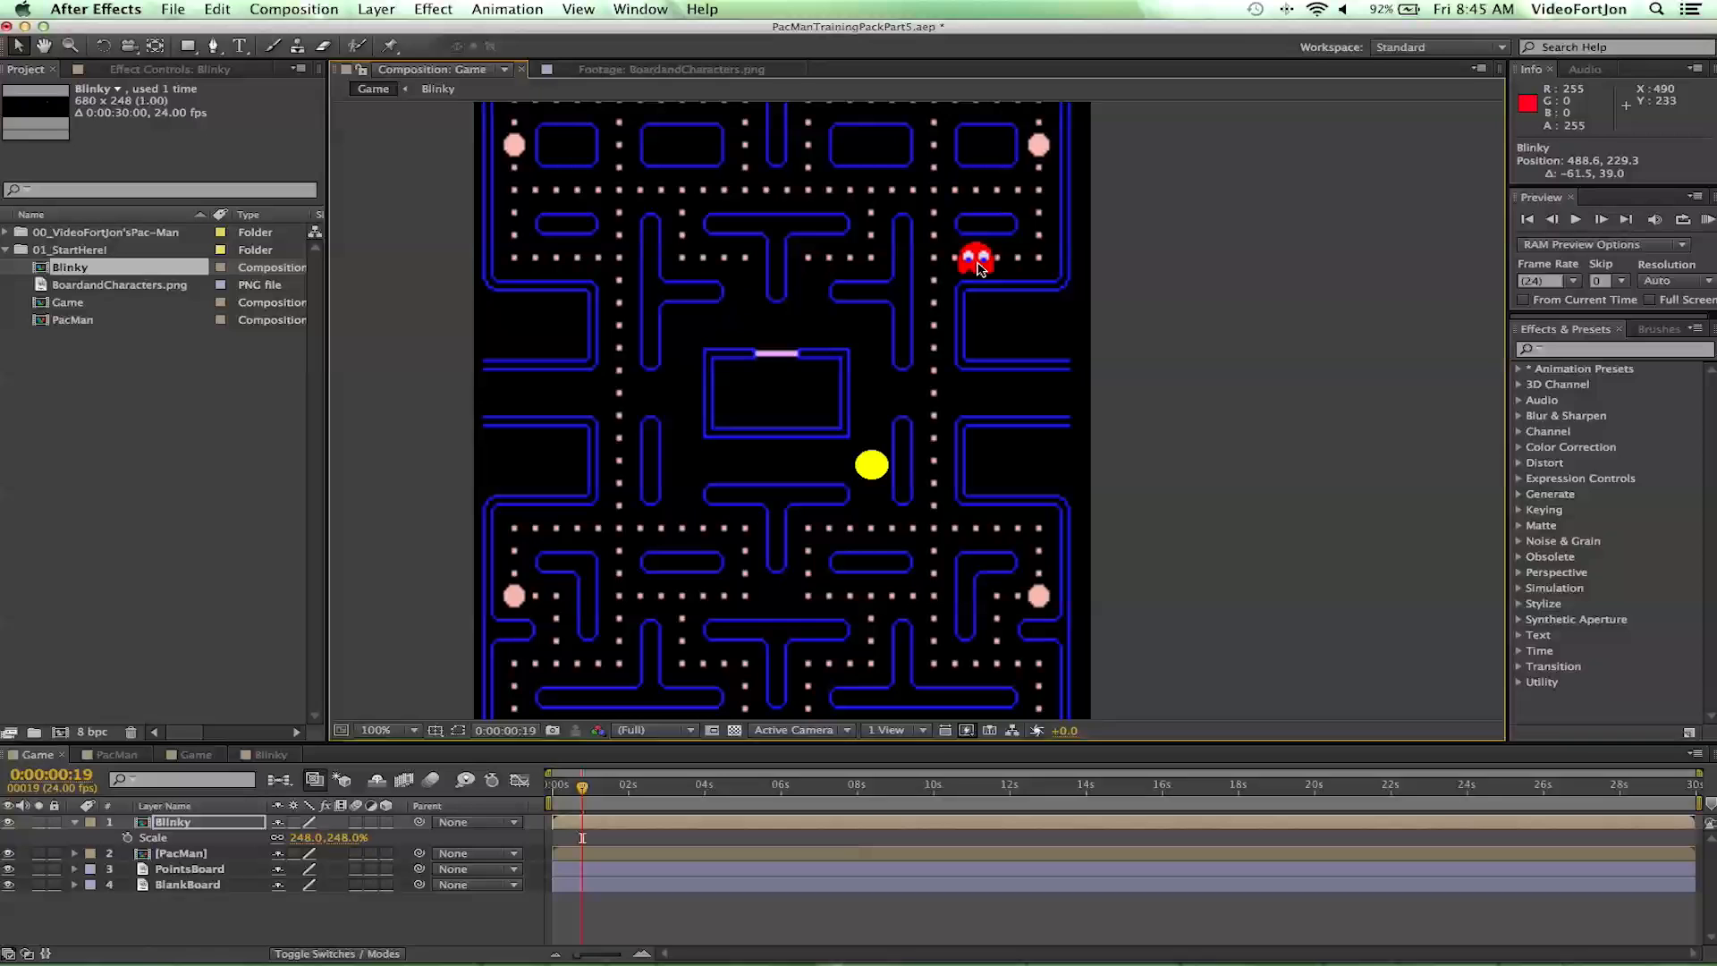
left_click_drag(976, 262, 945, 268)
left_click_drag(856, 214, 860, 283)
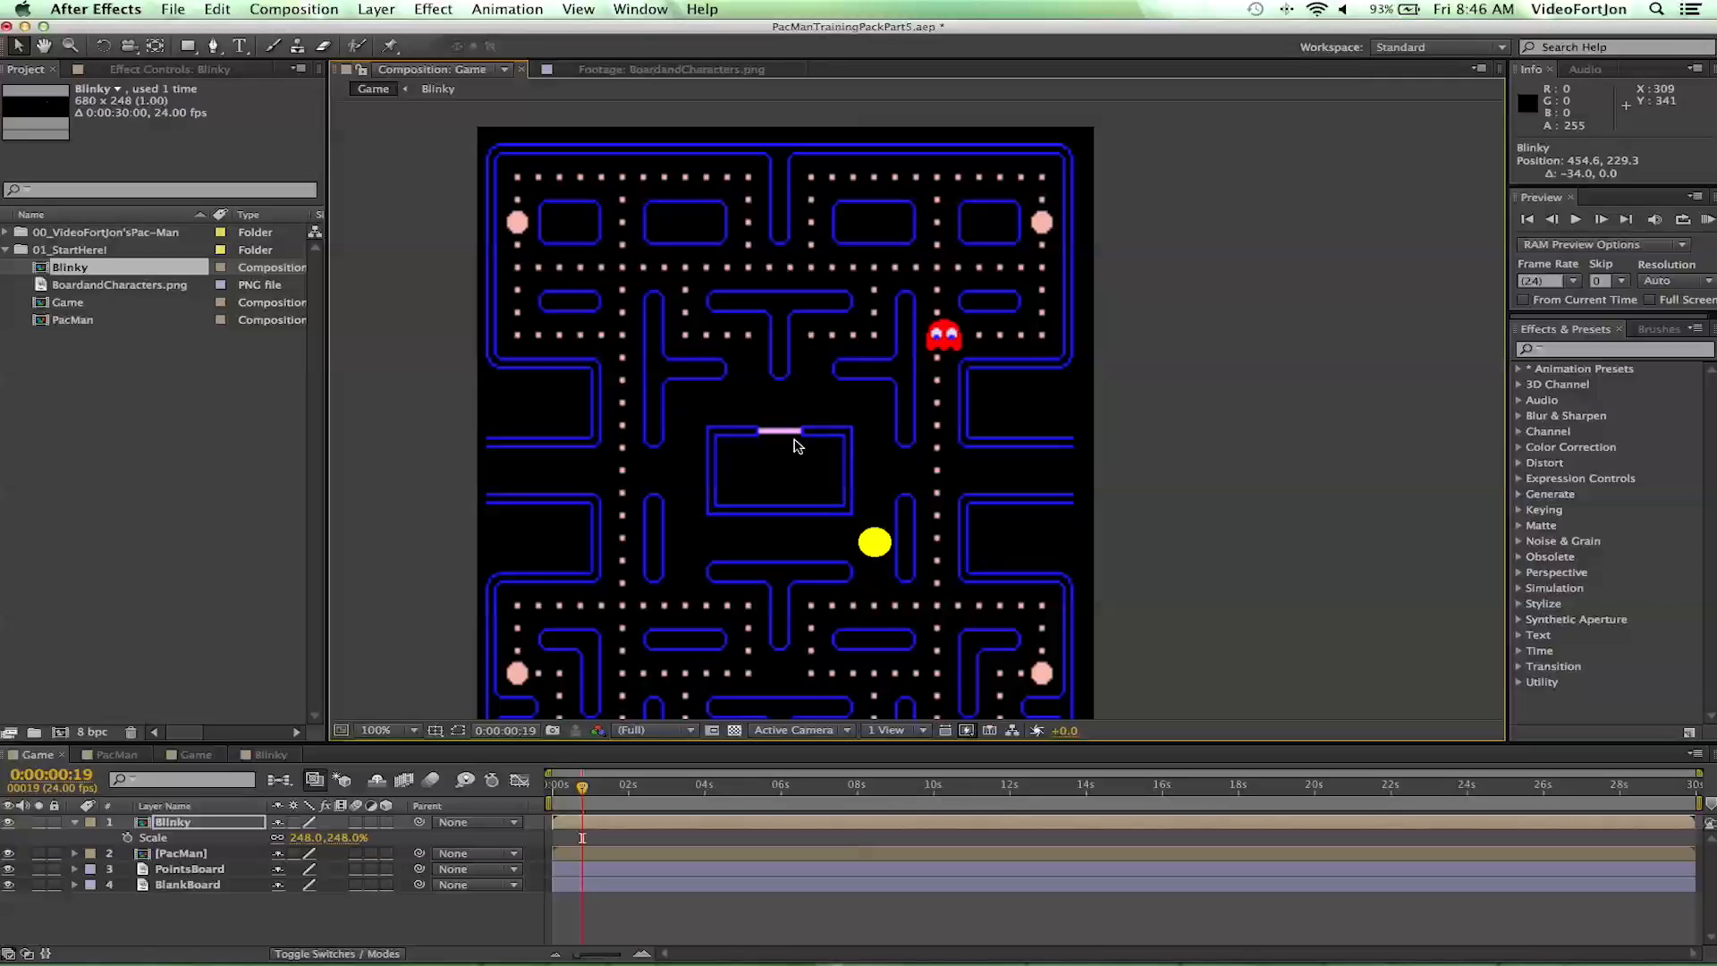
- Start animating Blinky's Position with a keyframe at 0:00:00:00 in the Game composition
left_click_drag(581, 795, 521, 790)
left_click(156, 825)
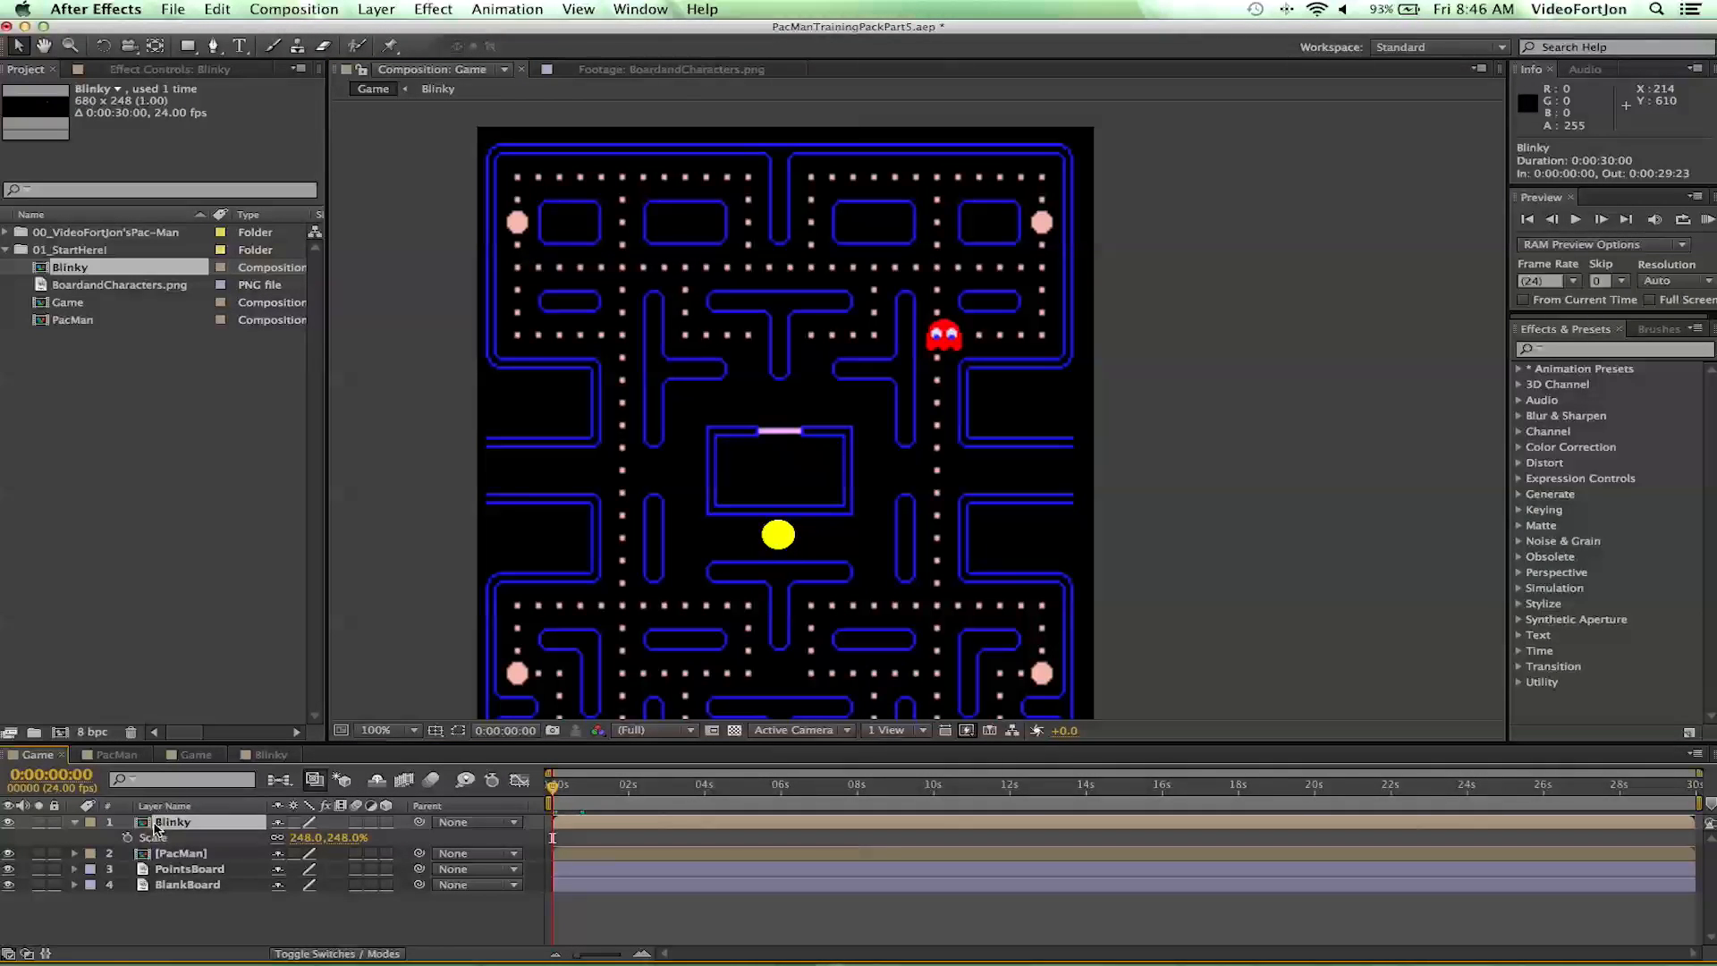
key("p")
left_click(128, 839)
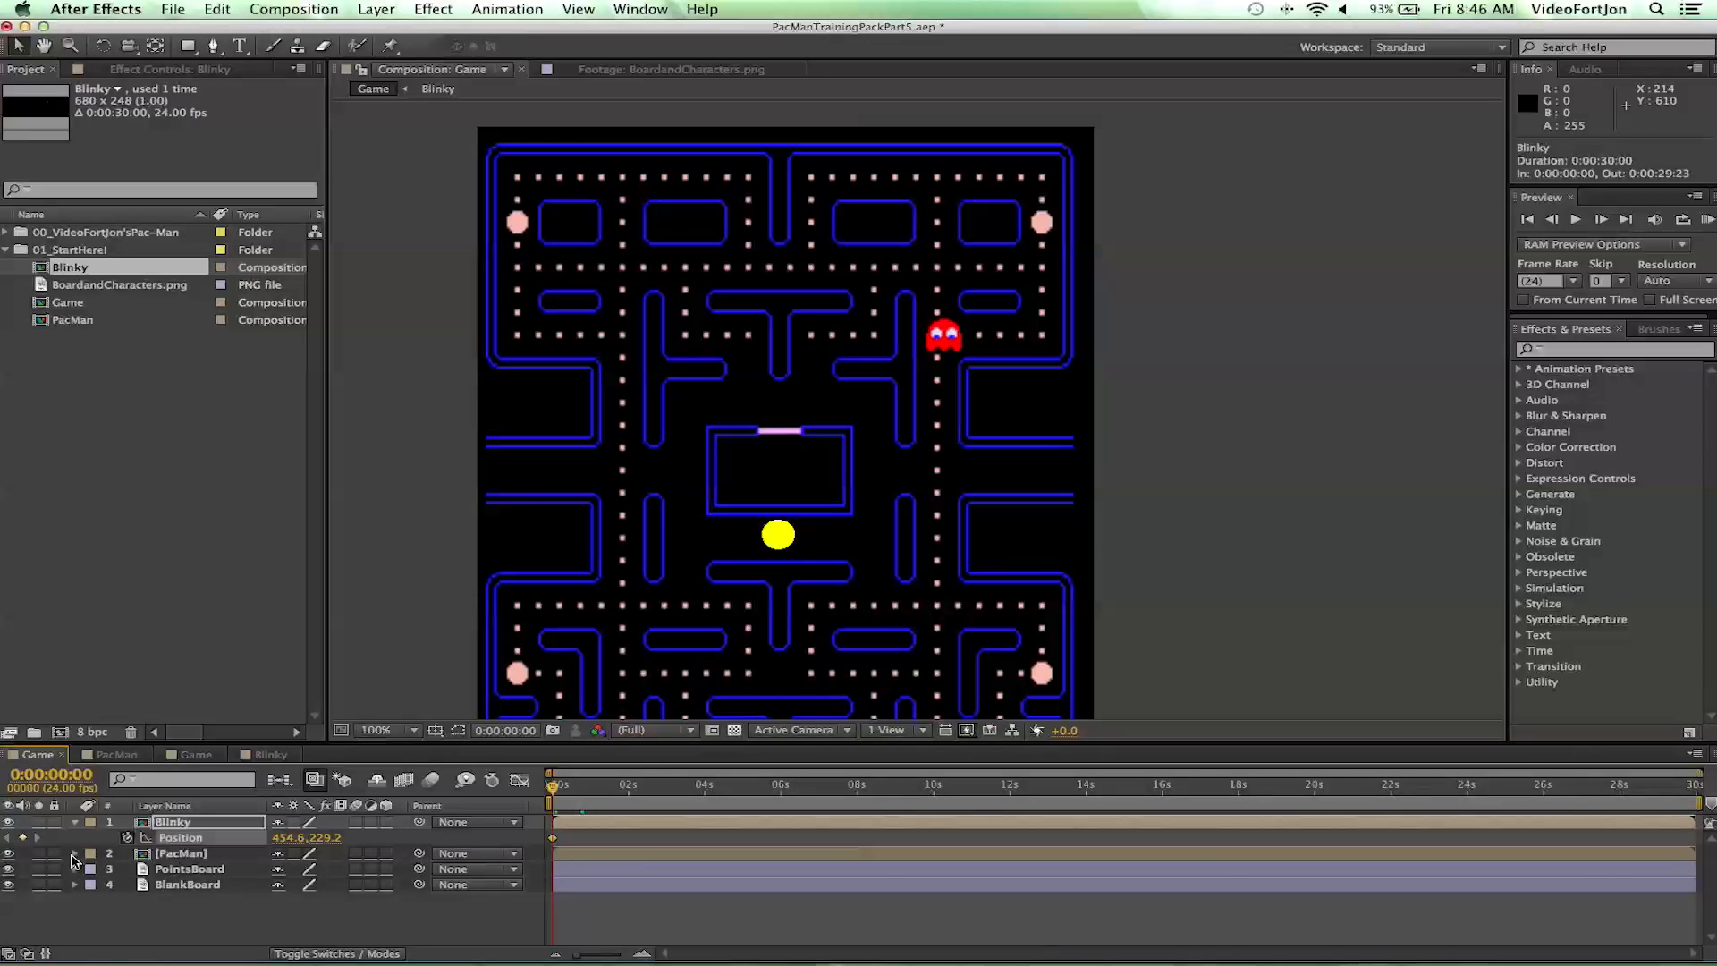
- Reveal PacMan's keyframes for timing reference, and at 0:00:00:17 move Blinky right to about position 554.6, 229.3
left_click(75, 855)
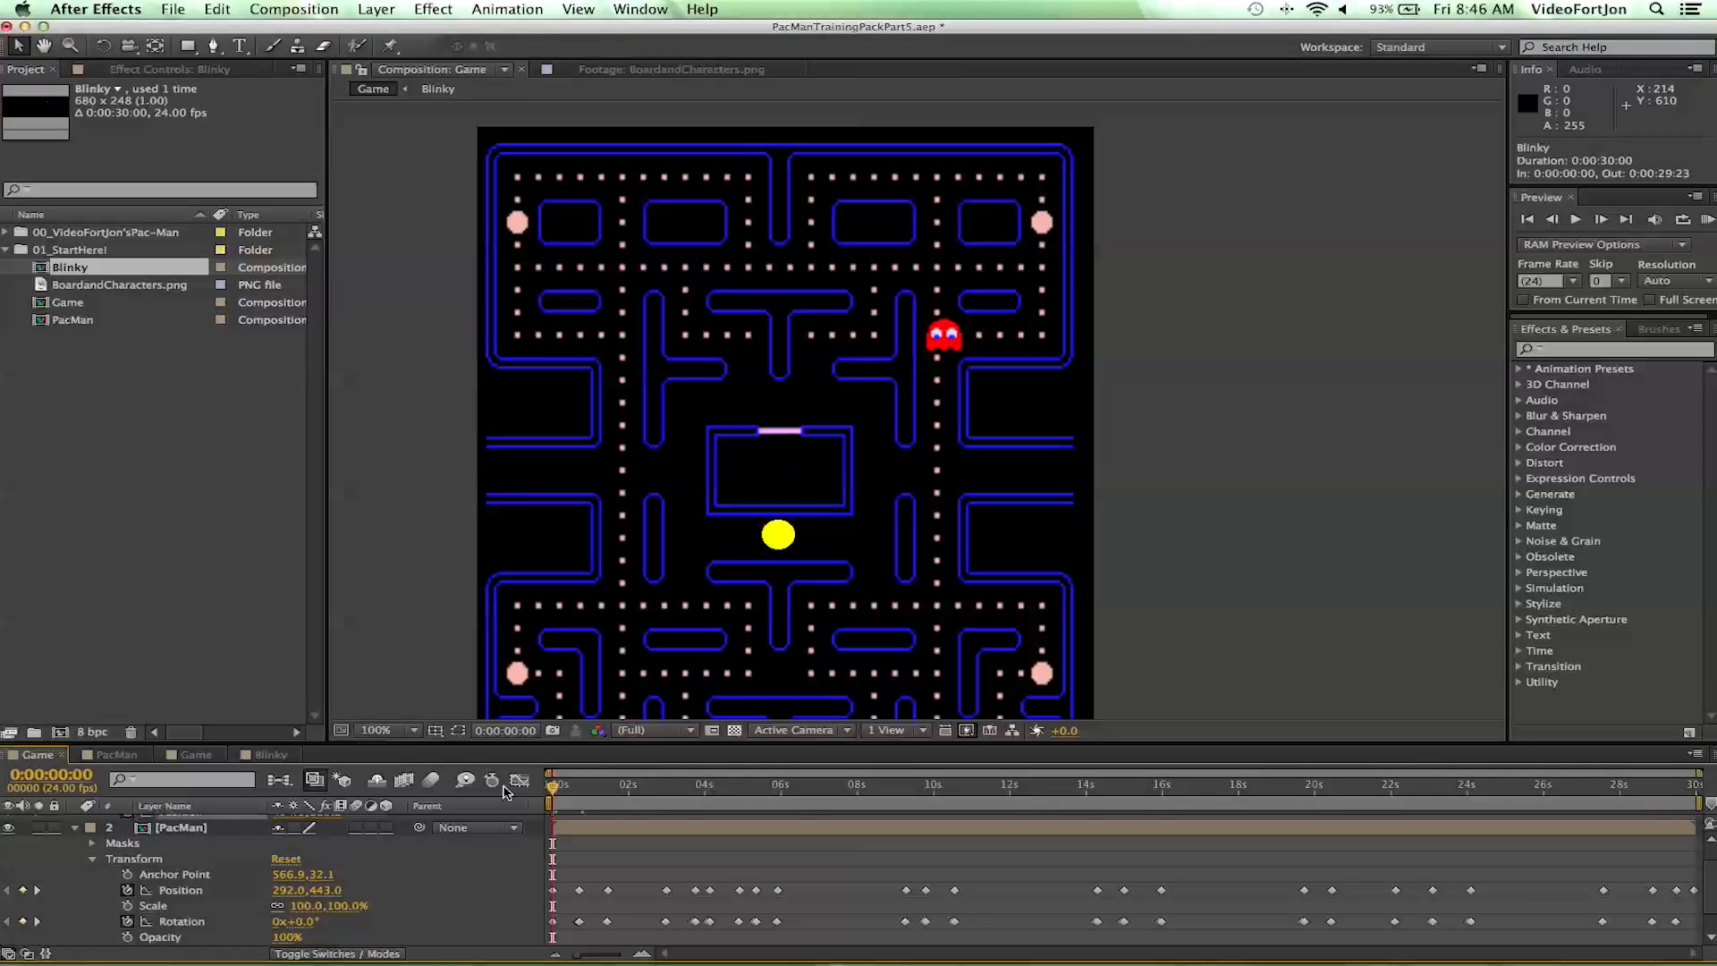
scroll(614, 904, "up", 1)
left_click(567, 787)
left_click_drag(567, 787, 581, 798)
key("shift+Right")
key("shift+Right")
key("shift+Right")
key("shift+Right")
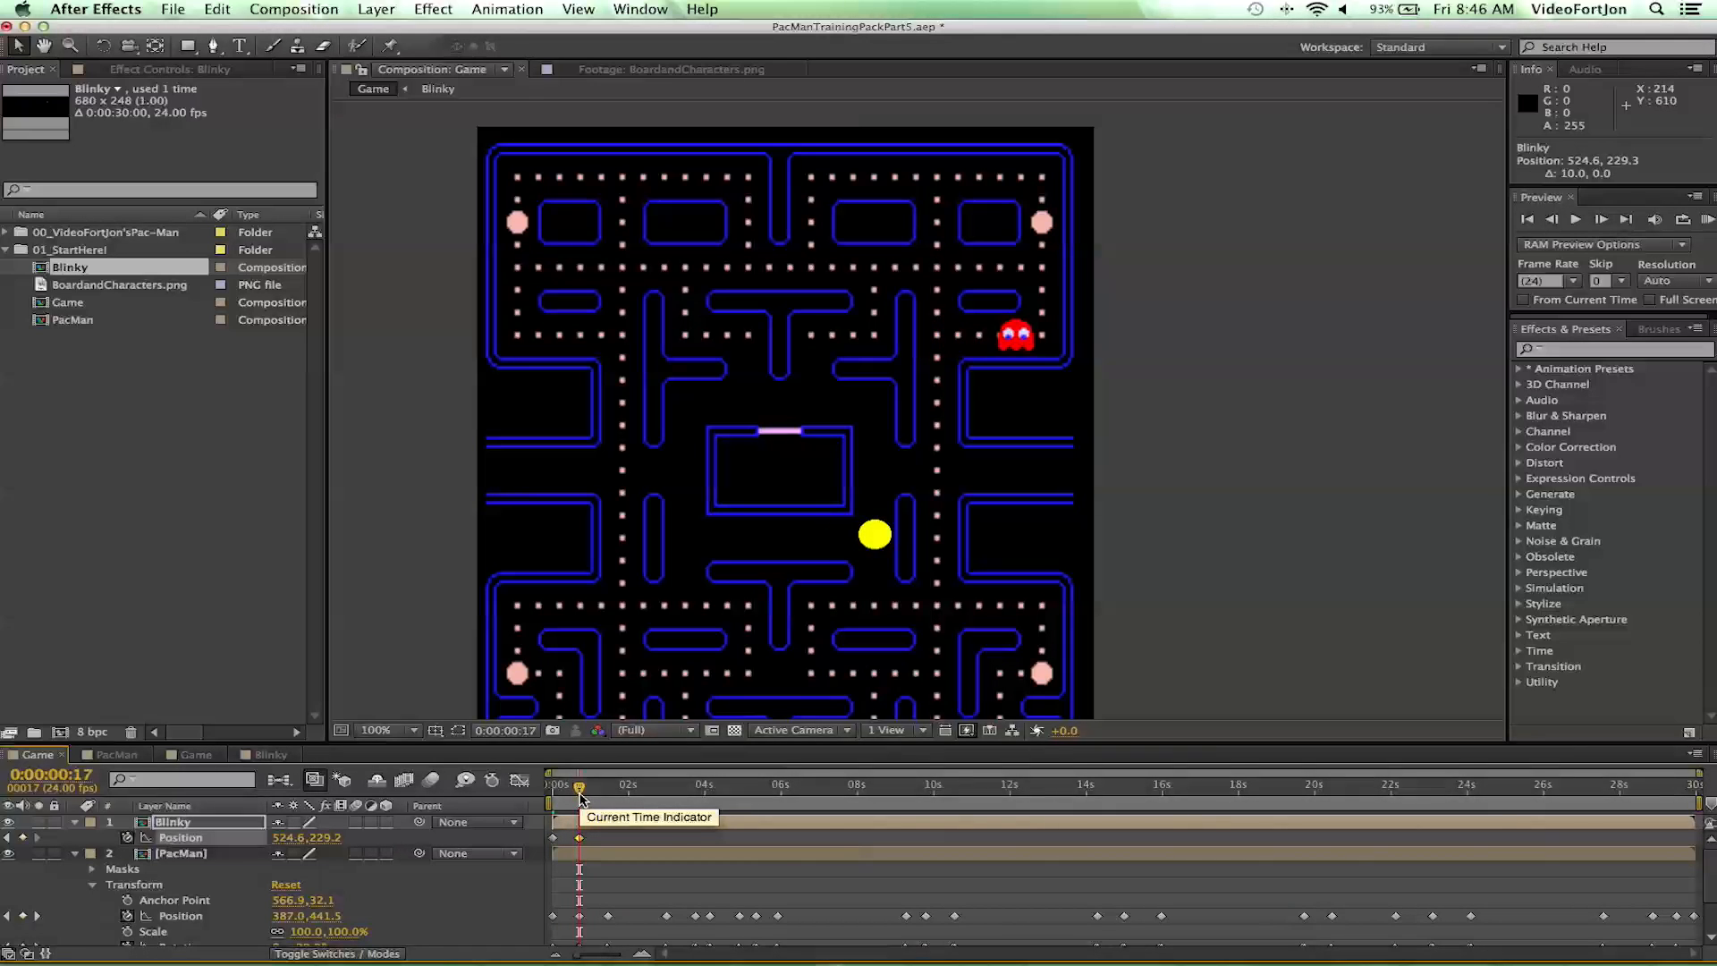
key("shift+Right")
key("shift+Right")
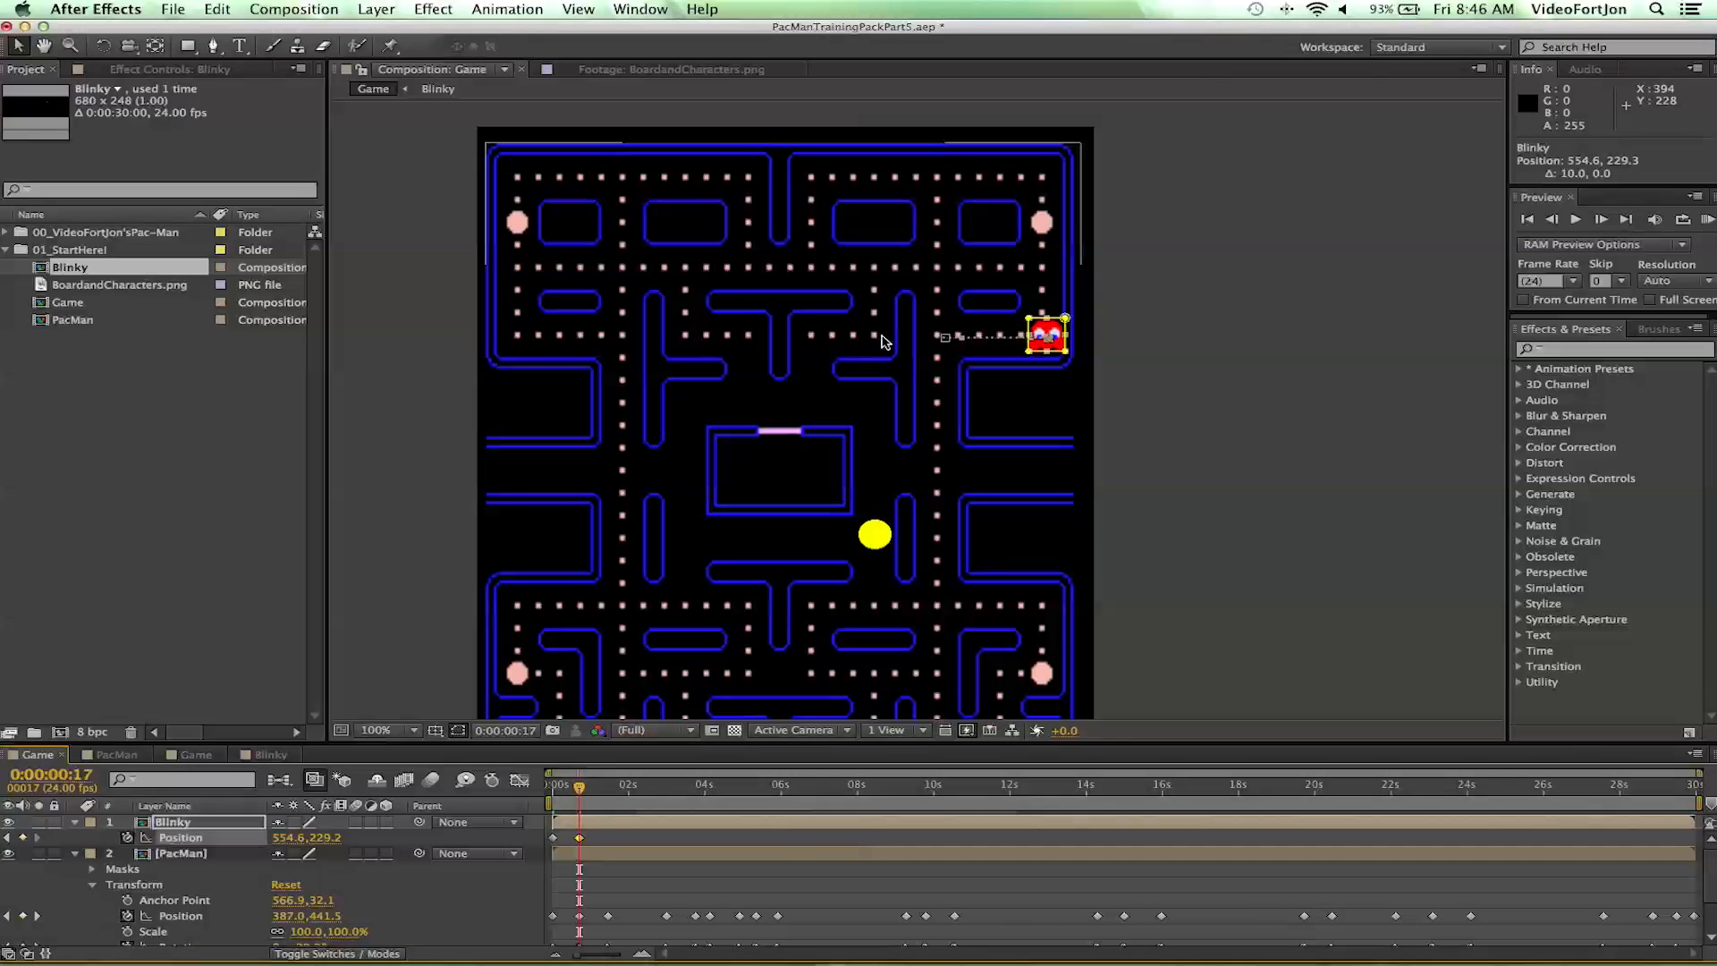
- Level Blinky's horizontal path by moving its start point to about 450.6, 225.3 and its end point to about 554.6, 228.3
left_click(213, 47)
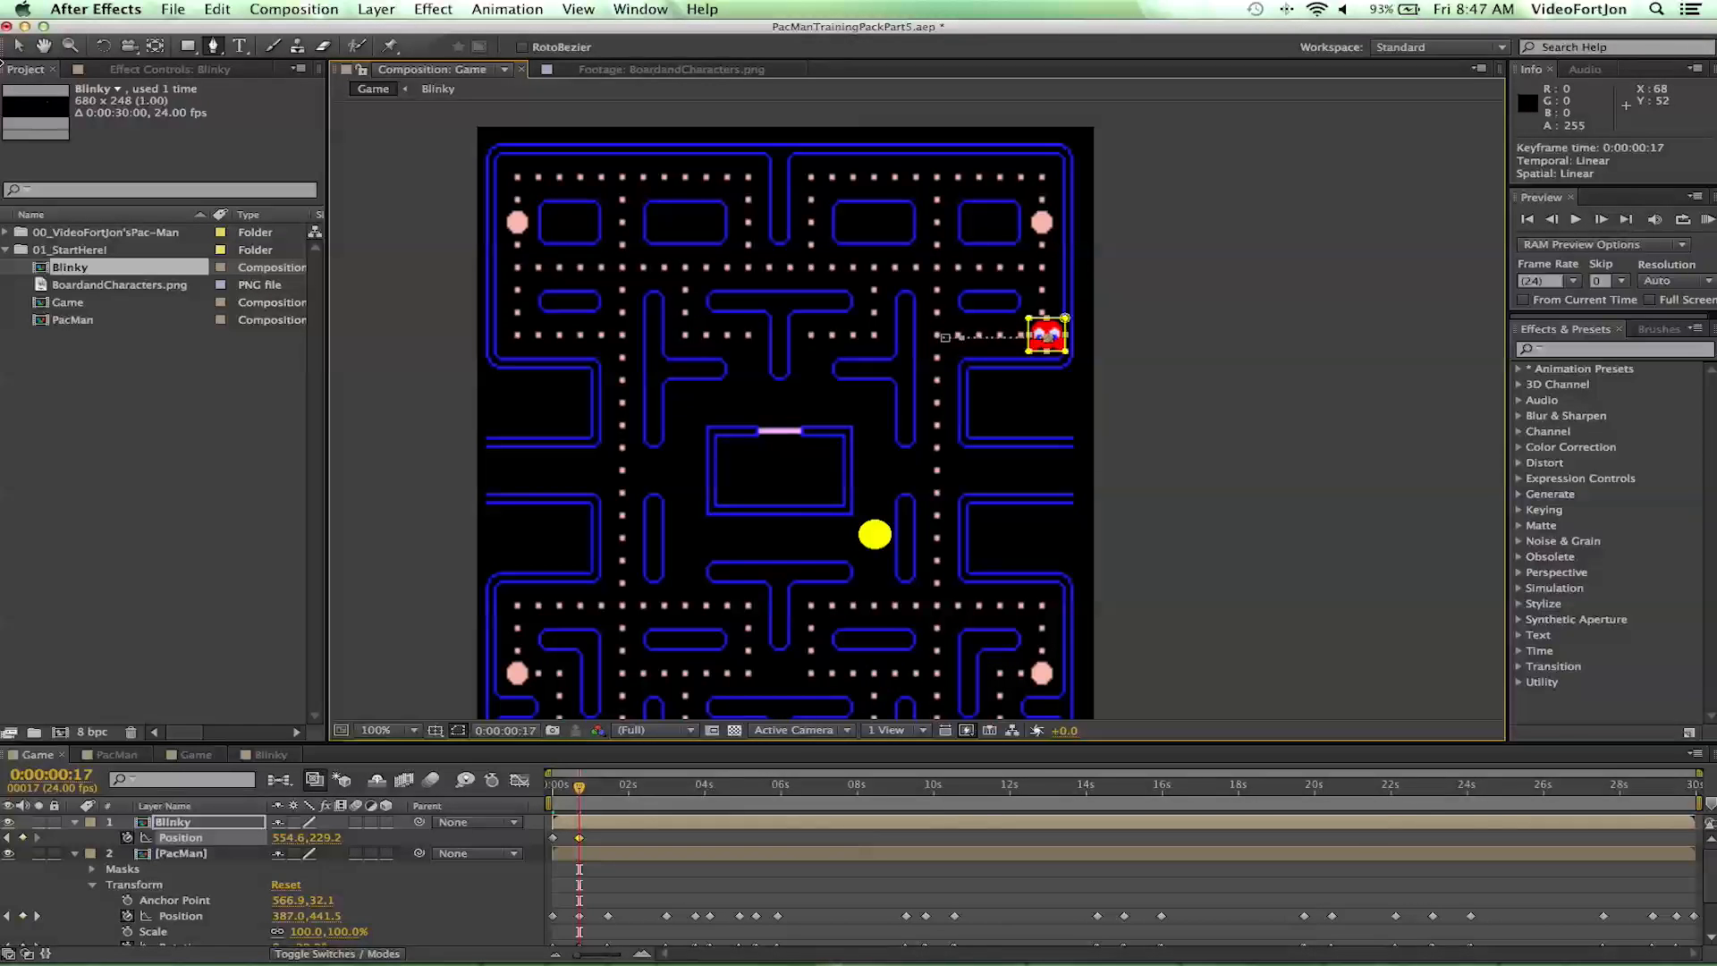
left_click(17, 46)
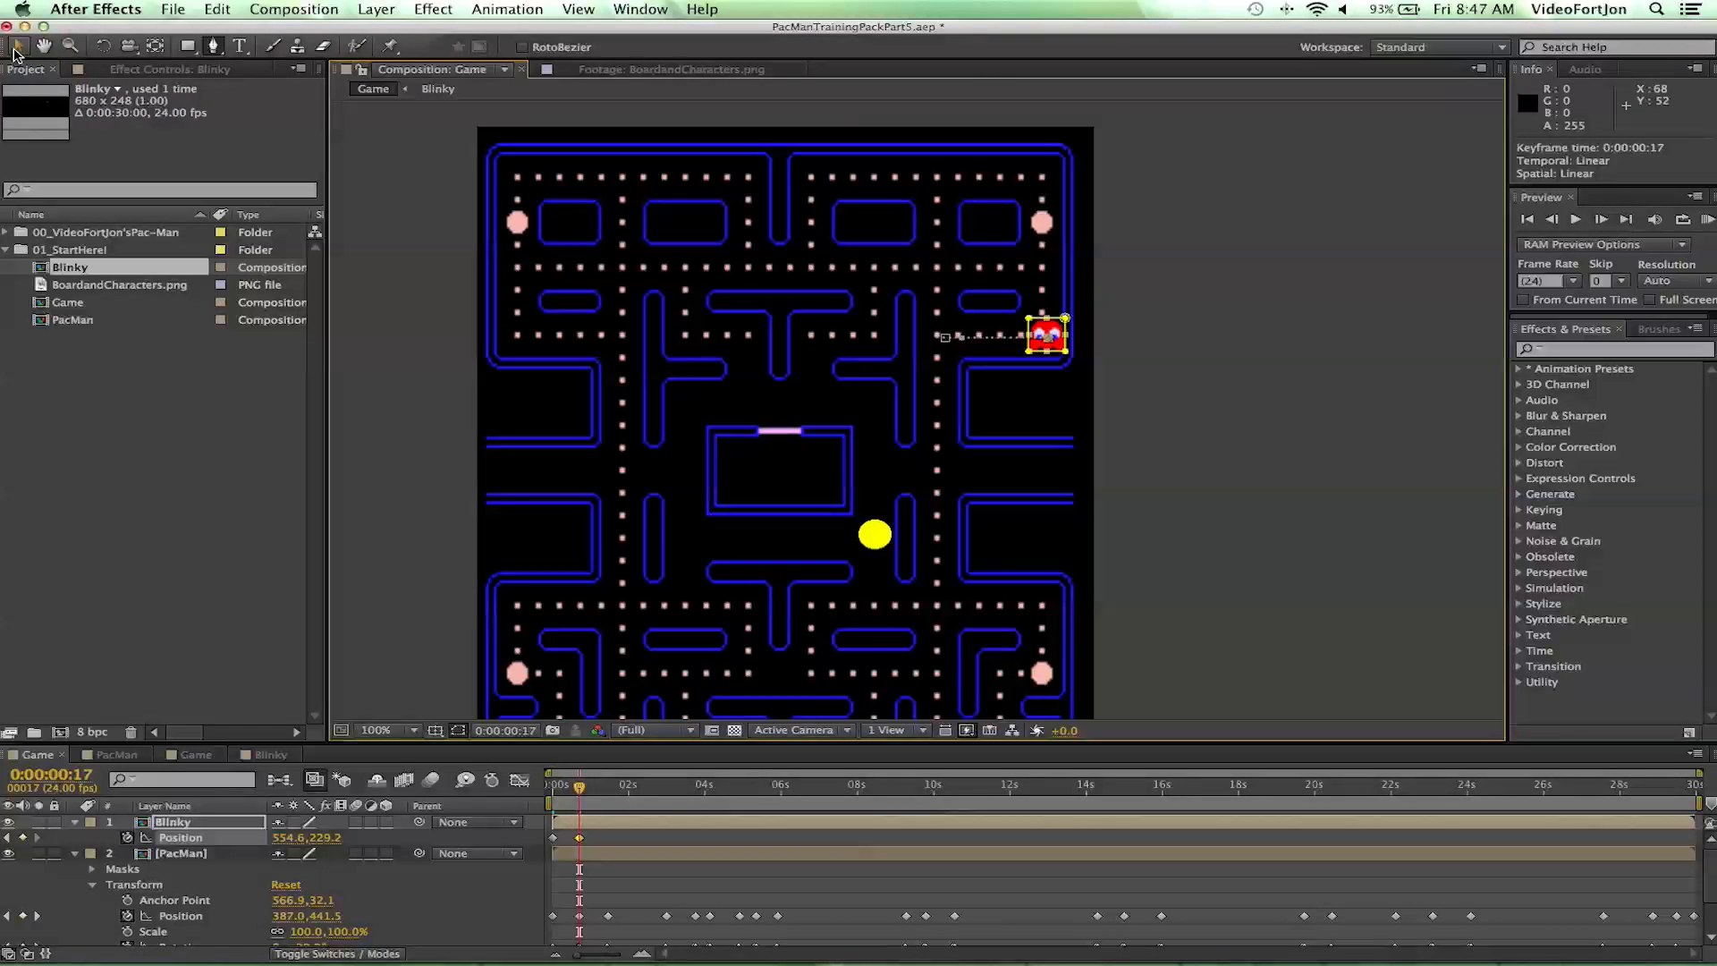
left_click(947, 342)
left_click_drag(947, 343, 943, 343)
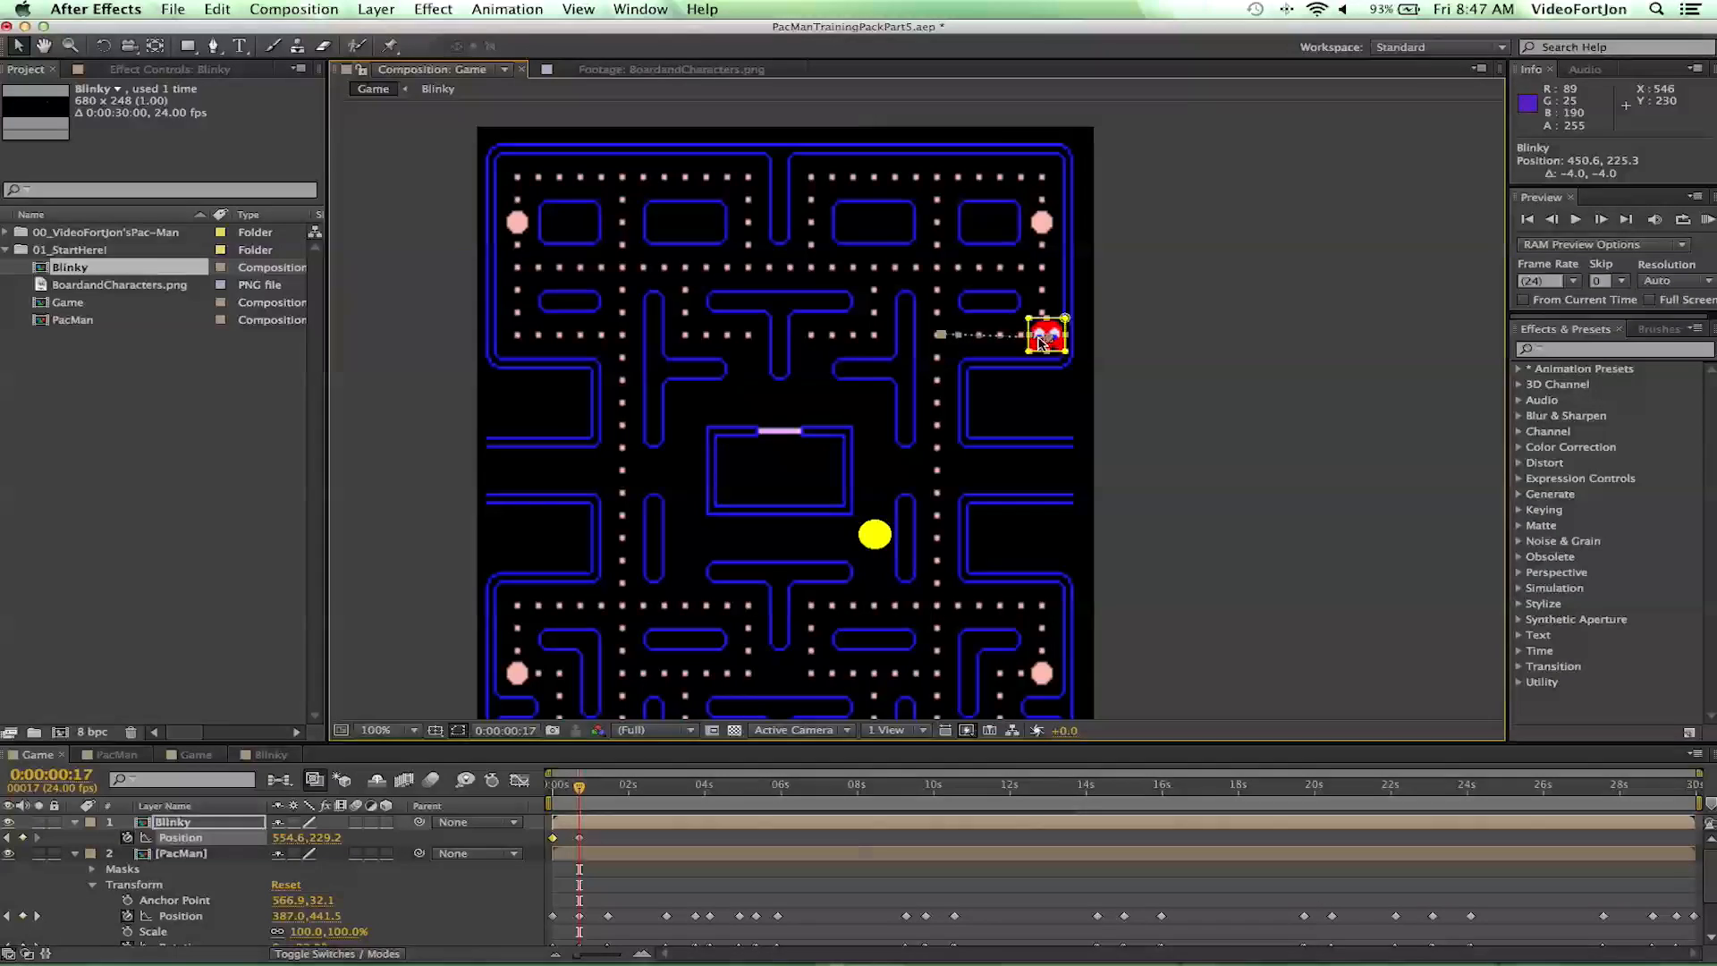
key("shift+Up")
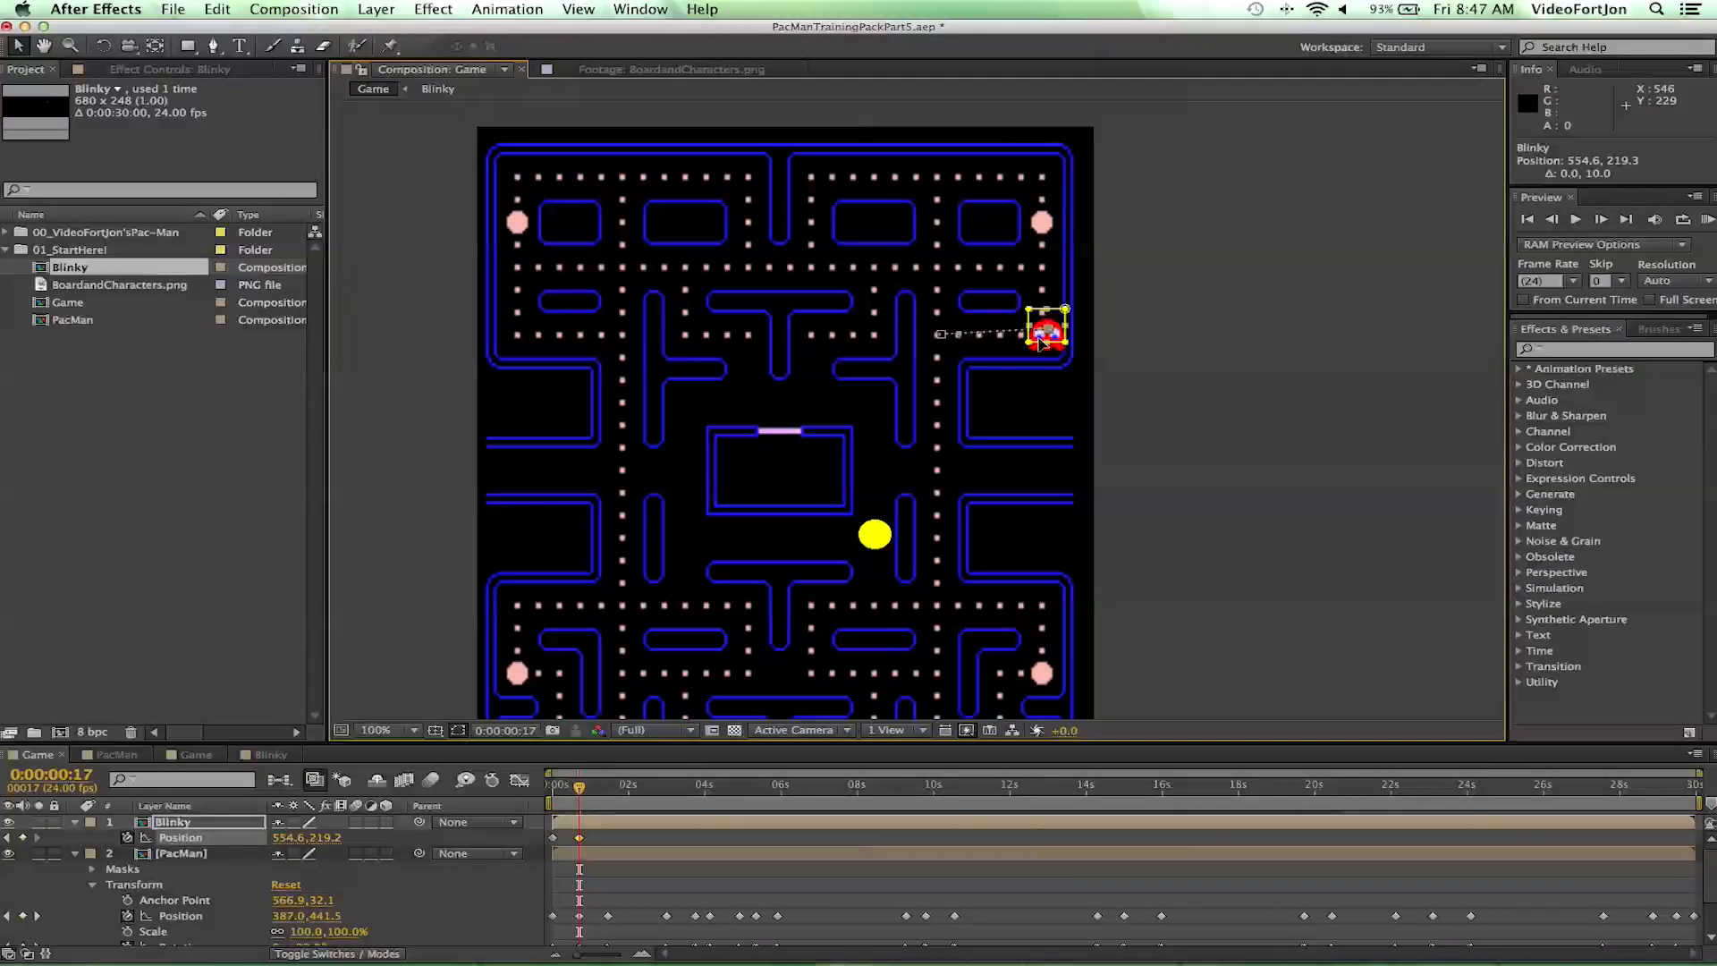
key("shift+Down")
key("Up")
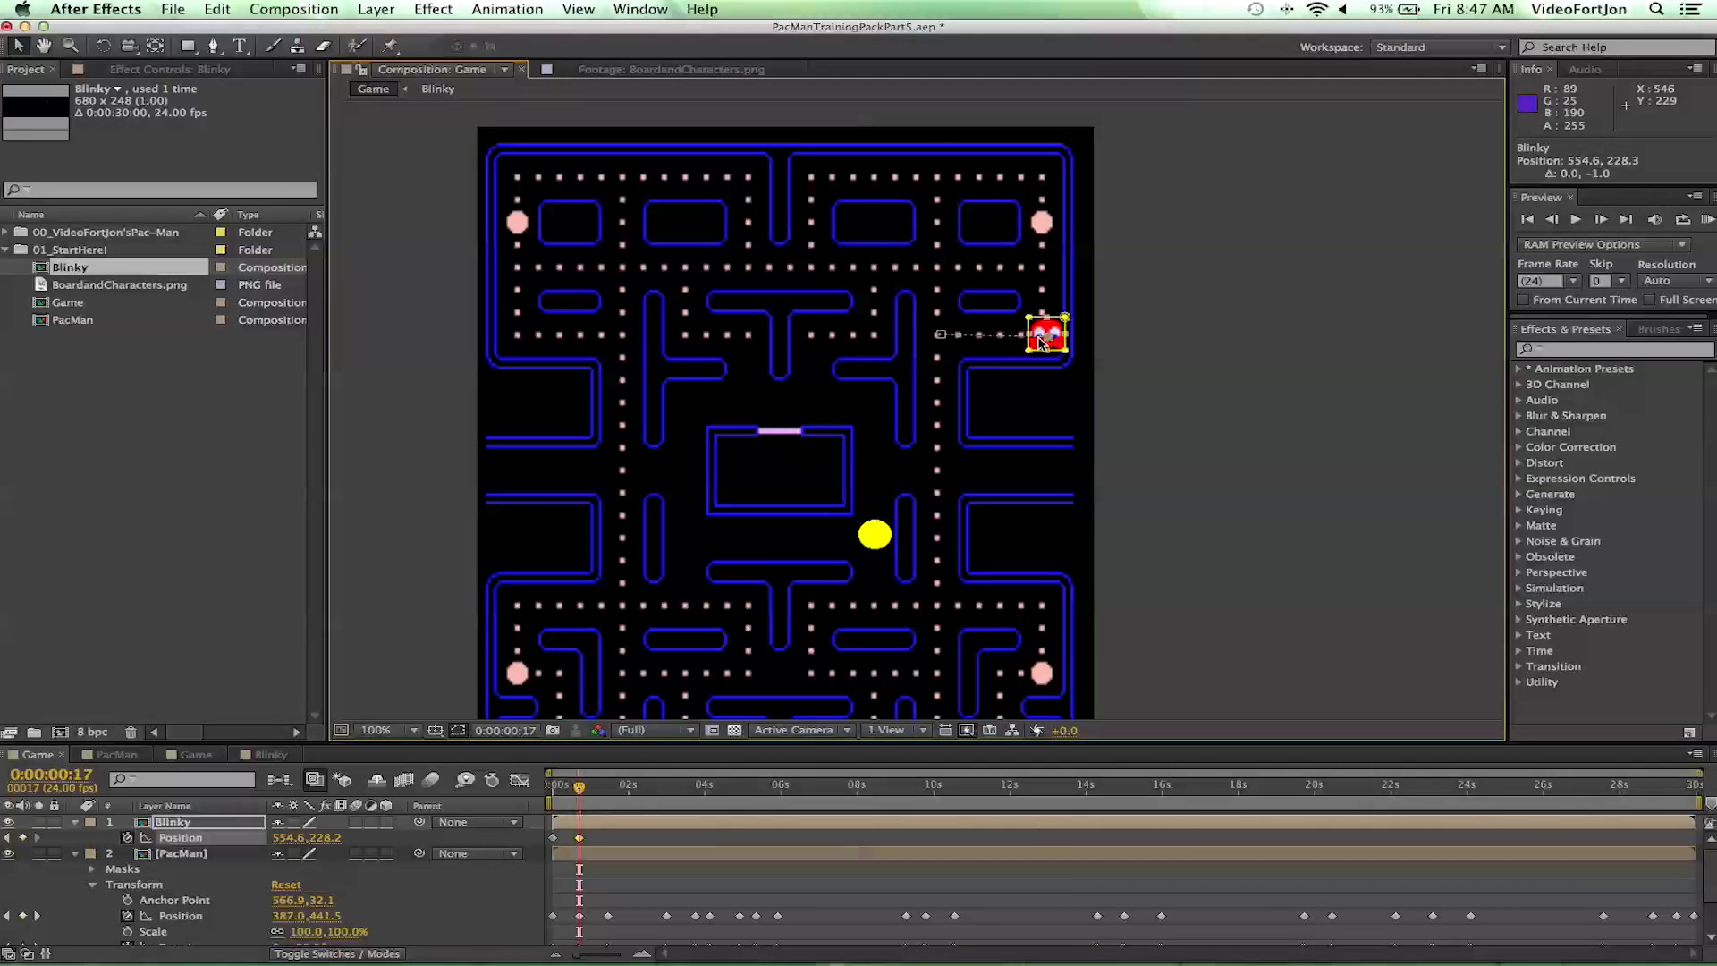
- At 0:00:02:02, move Blinky up the far-right corridor to the maze's upper corner at about position 547.6, 52.2
left_click_drag(579, 786, 637, 803)
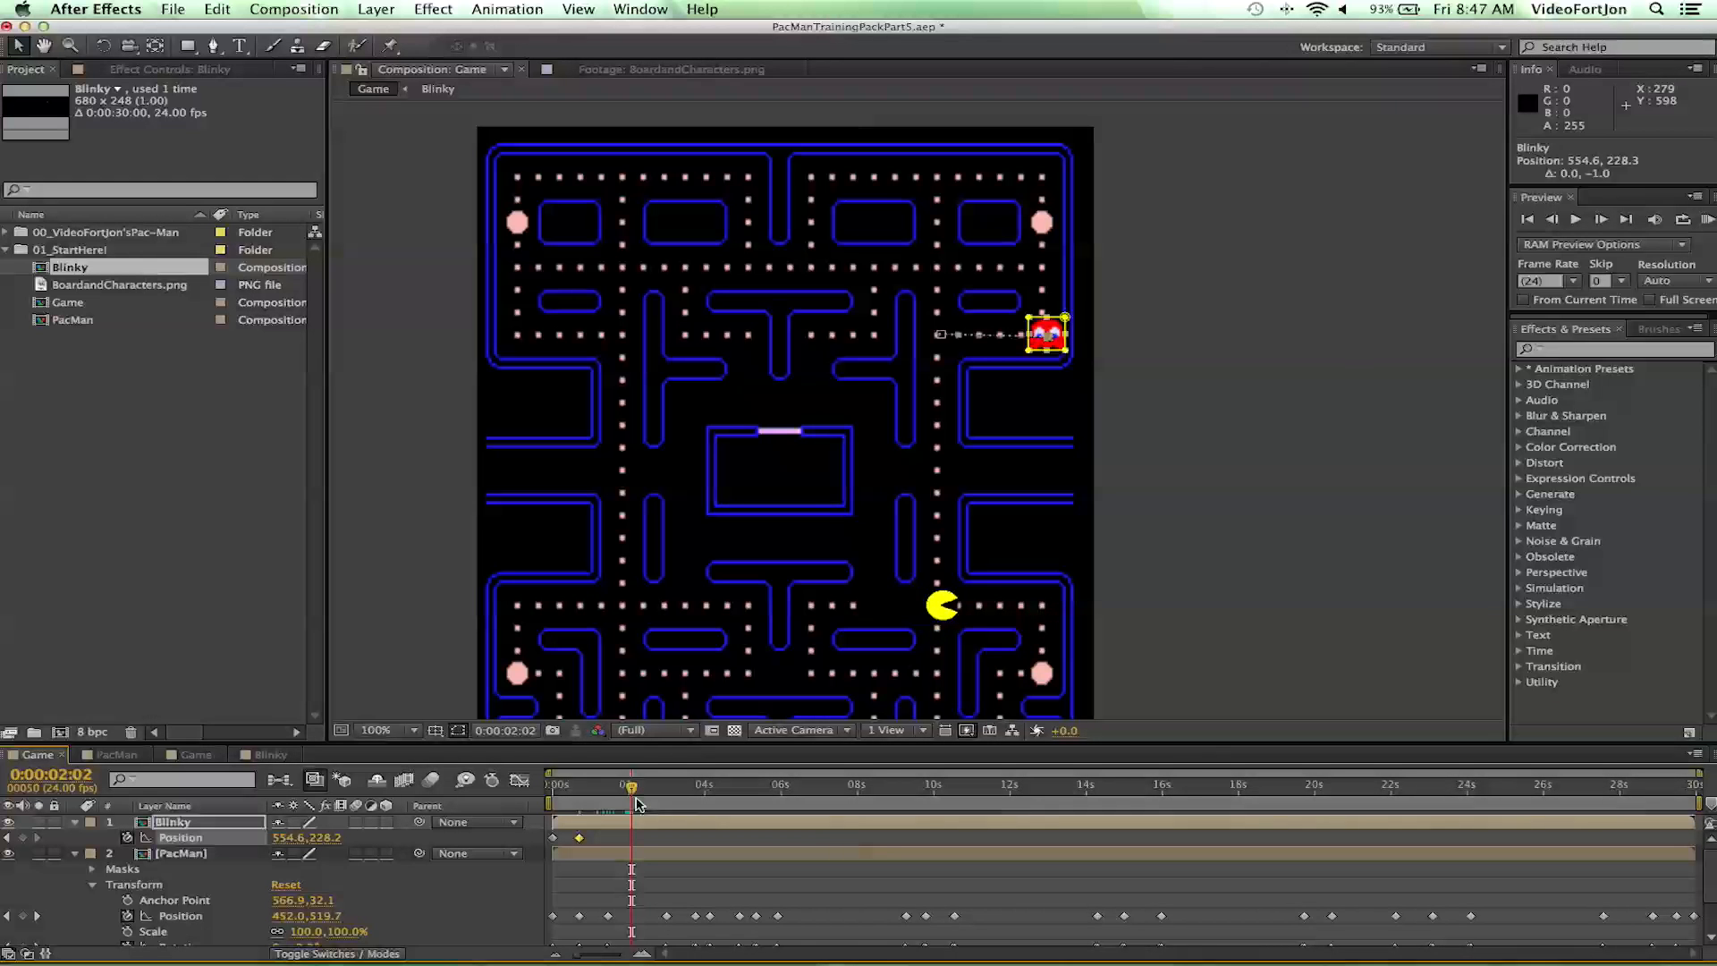
key("shift+Up")
key("shift+Up")
key("shift+Up")
key("shift+Up")
key("shift+Up")
key("shift+Up")
key("shift+Up")
key("shift+Up")
key("shift+Up")
key("shift+Up")
key("shift+Up")
key("shift+Up")
key("shift+Up")
key("shift+Up")
key("shift+Up")
key("shift+Up")
key("shift+Up")
key("shift+Left")
key("shift+Up")
key("shift+Up")
key("shift+Up")
key("shift+Up")
key("shift+Up")
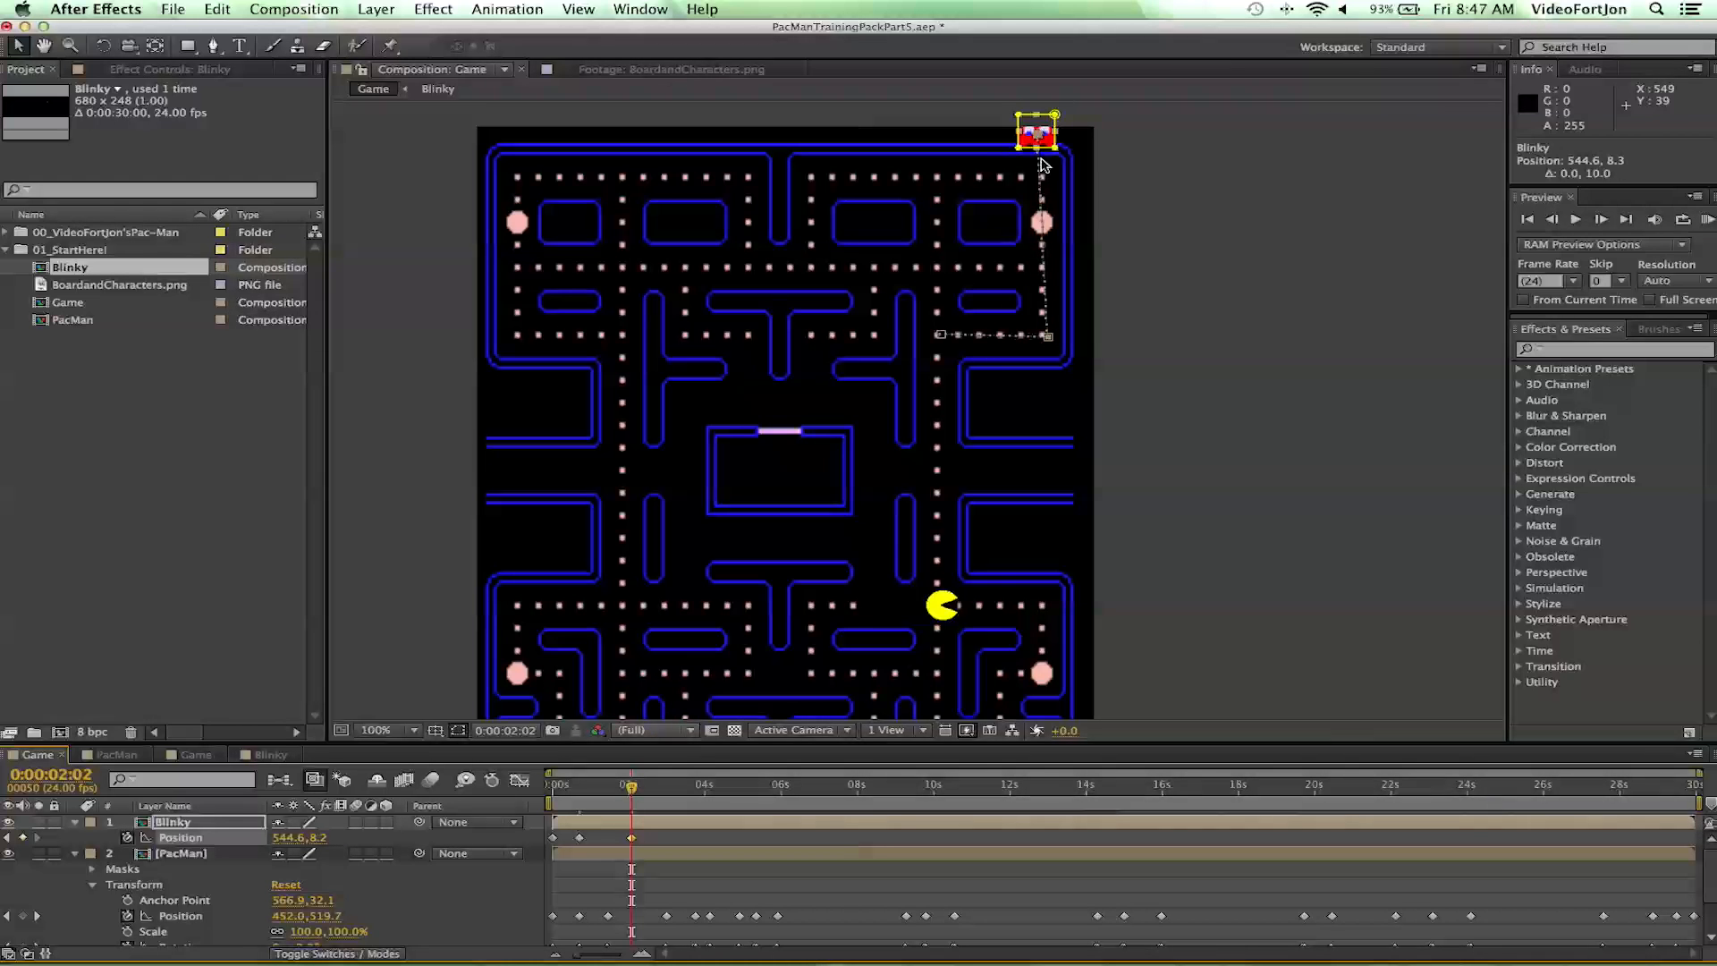
left_click_drag(1038, 134, 1037, 171)
- Align the lower corner point of Blinky's motion path with the corridor at about 551.6, 226.3, and advance the time
left_click(1047, 338)
left_click_drag(1046, 338, 1046, 337)
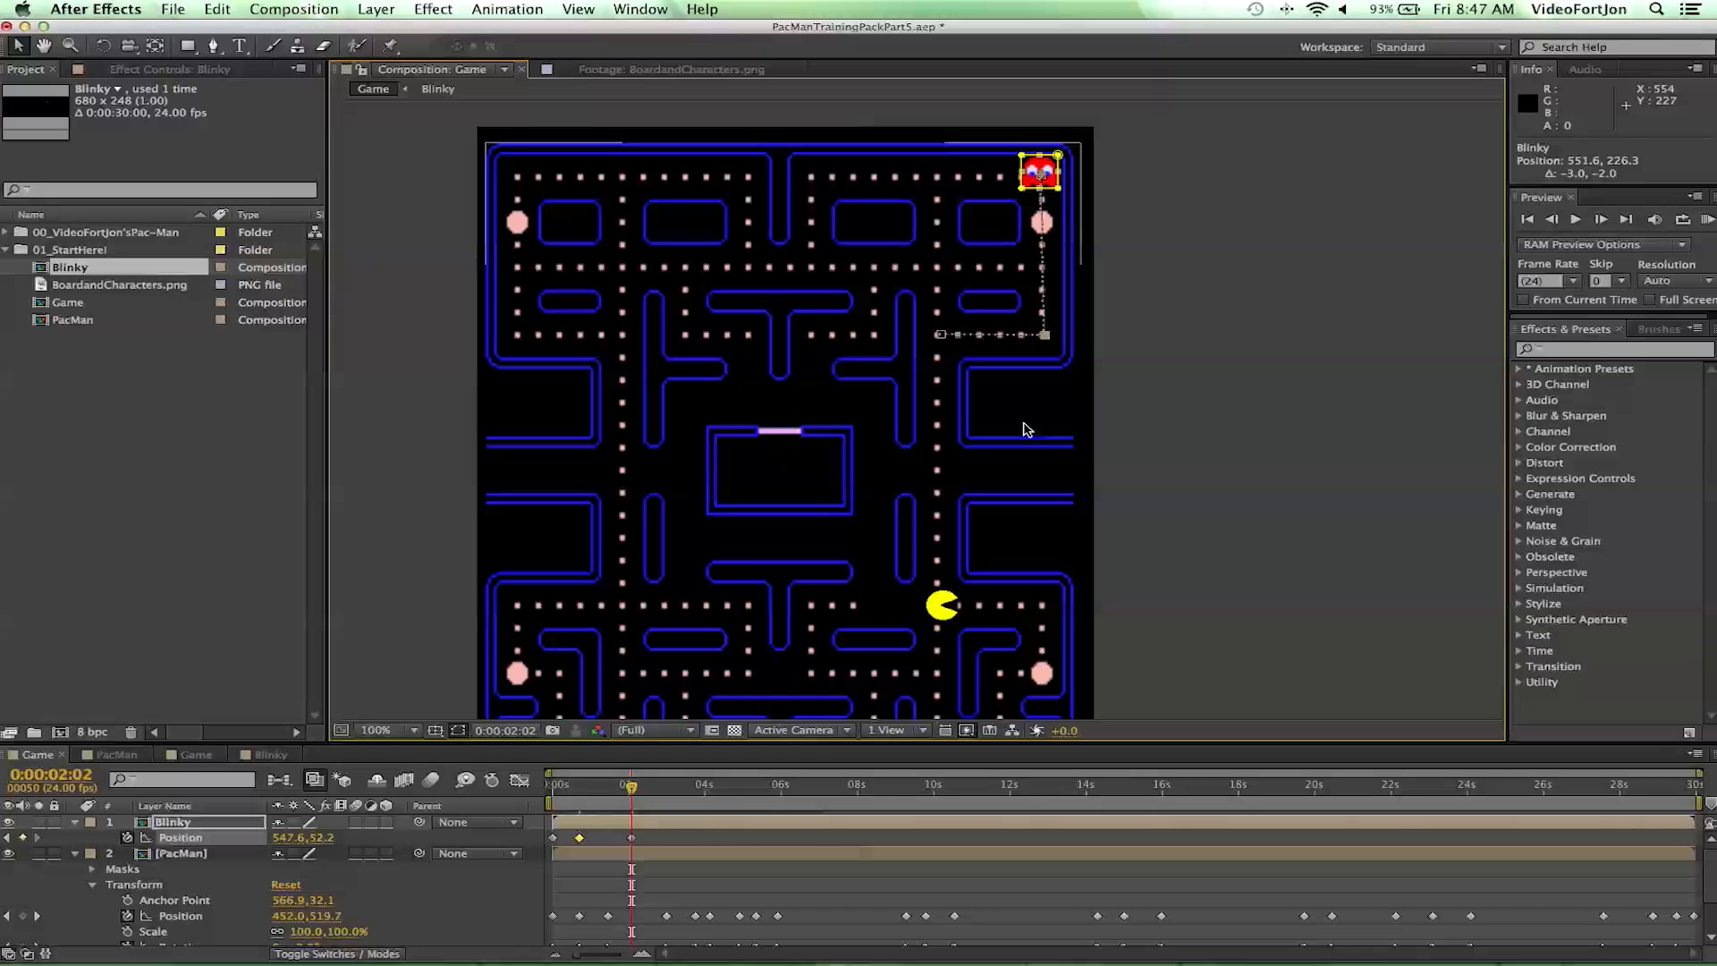
left_click_drag(632, 792, 689, 802)
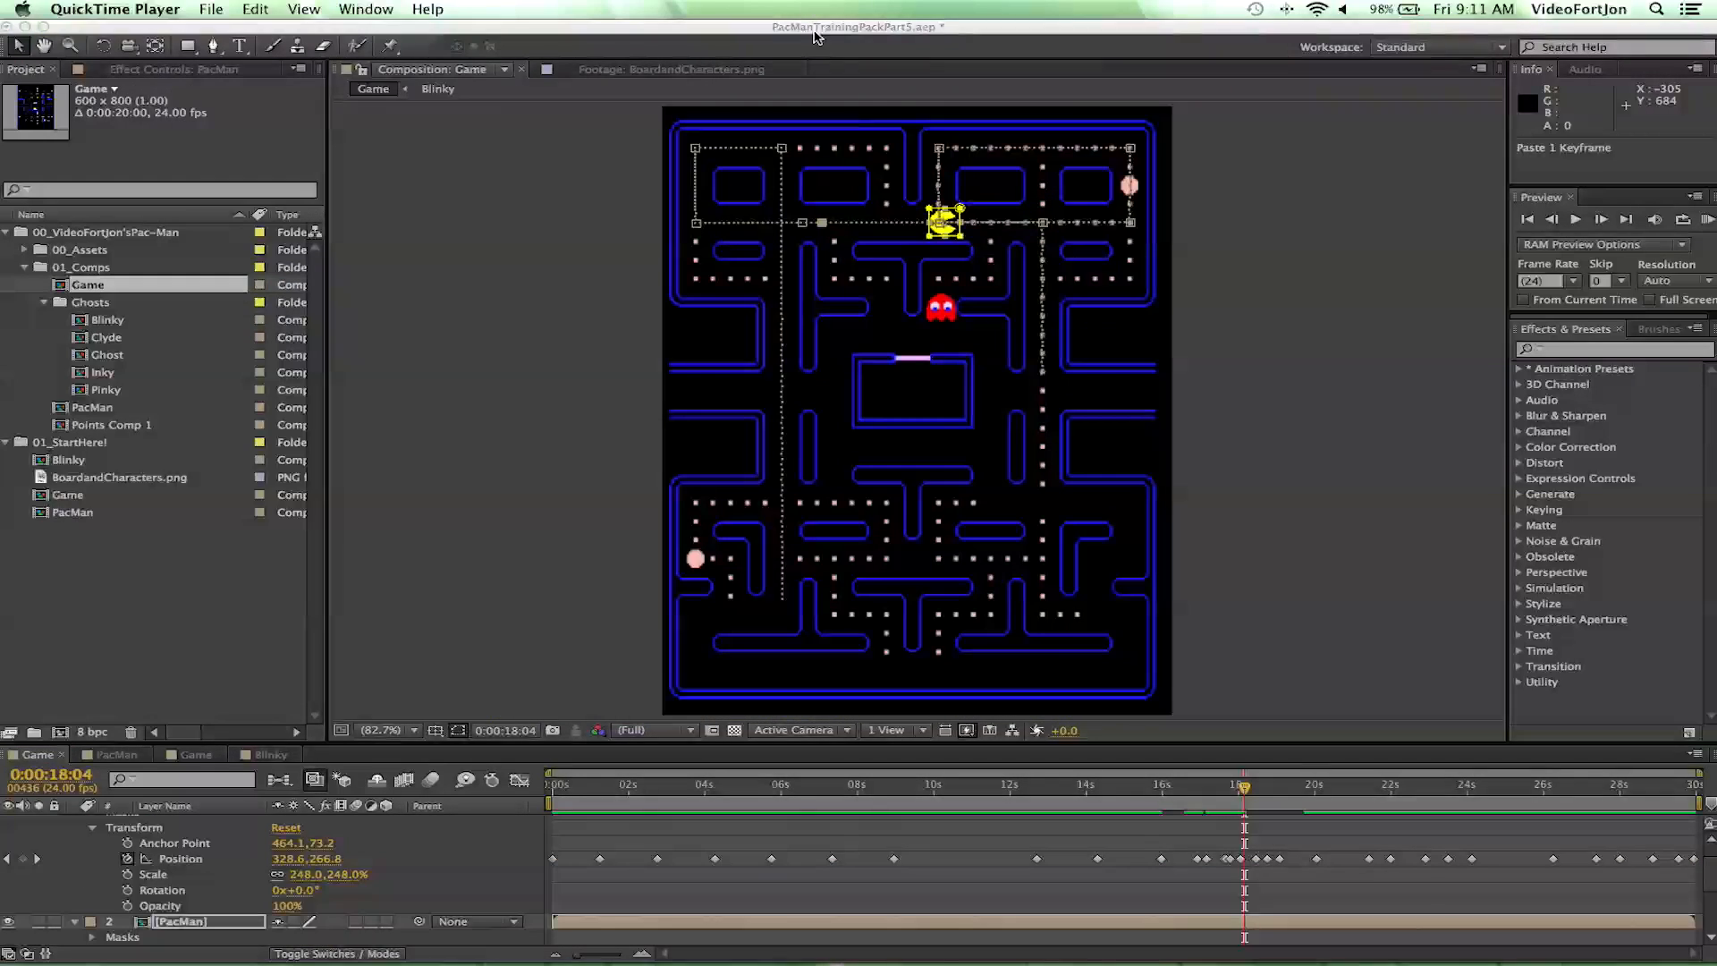
- Switch to After Effects, show Blinky's motion path, and play a RAM preview of the animated Game composition
left_click(816, 36)
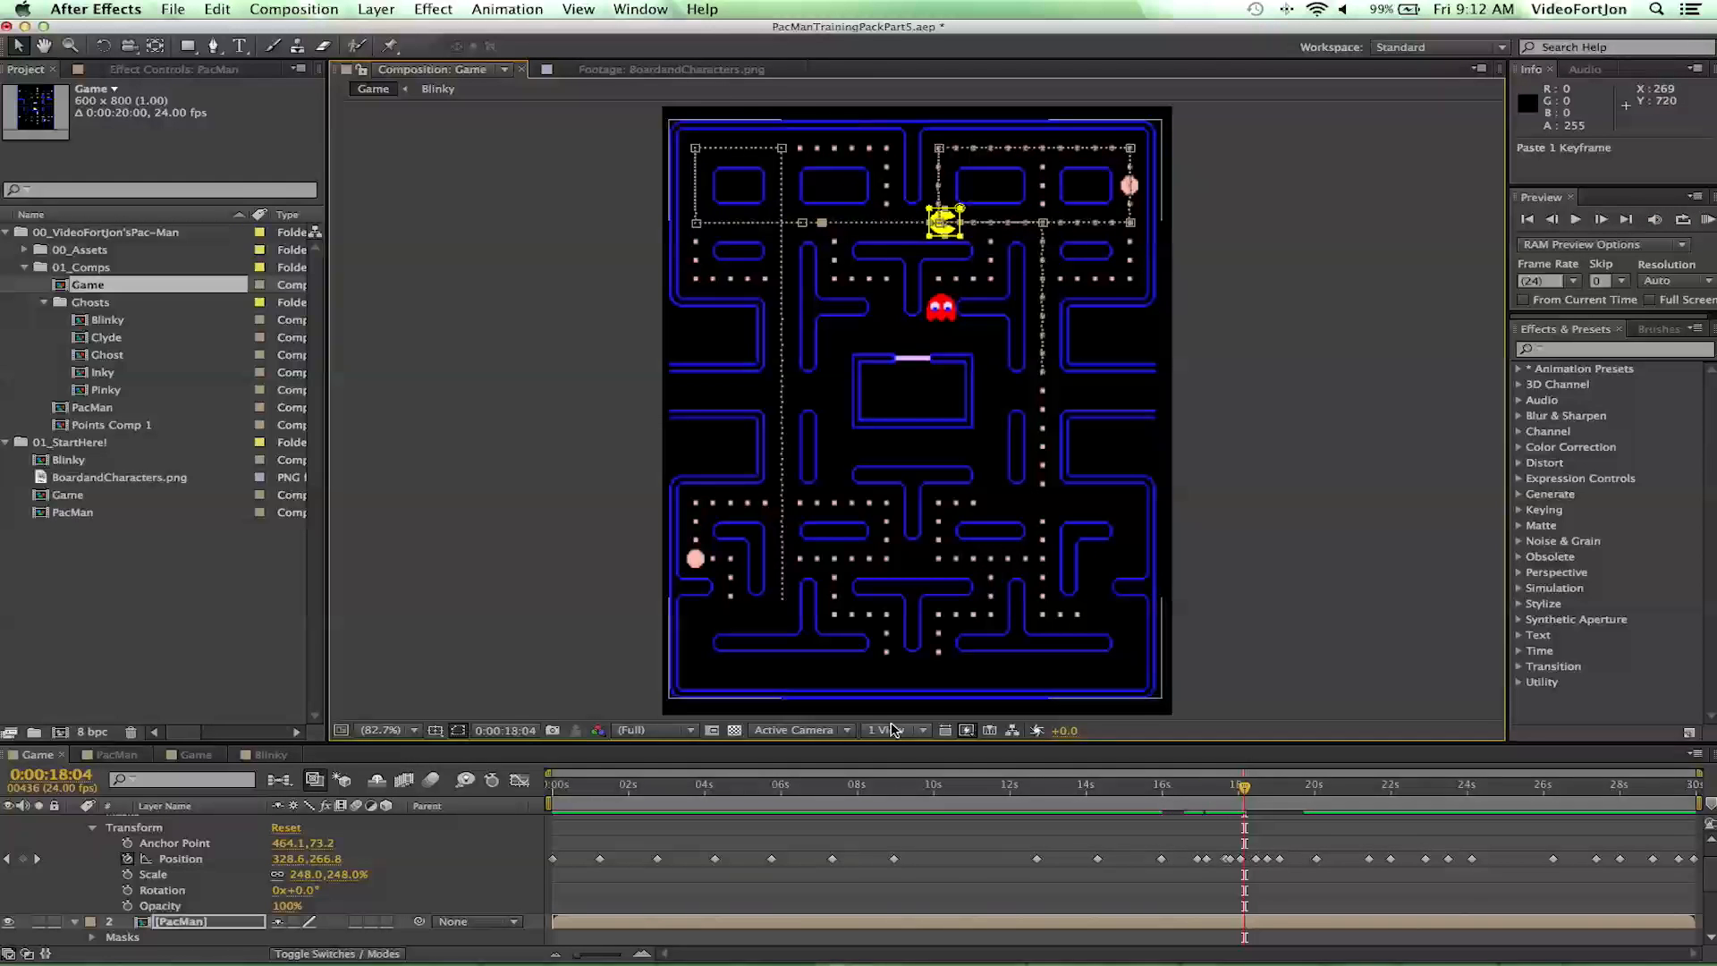
scroll(111, 905, "up", 1)
left_click(172, 823)
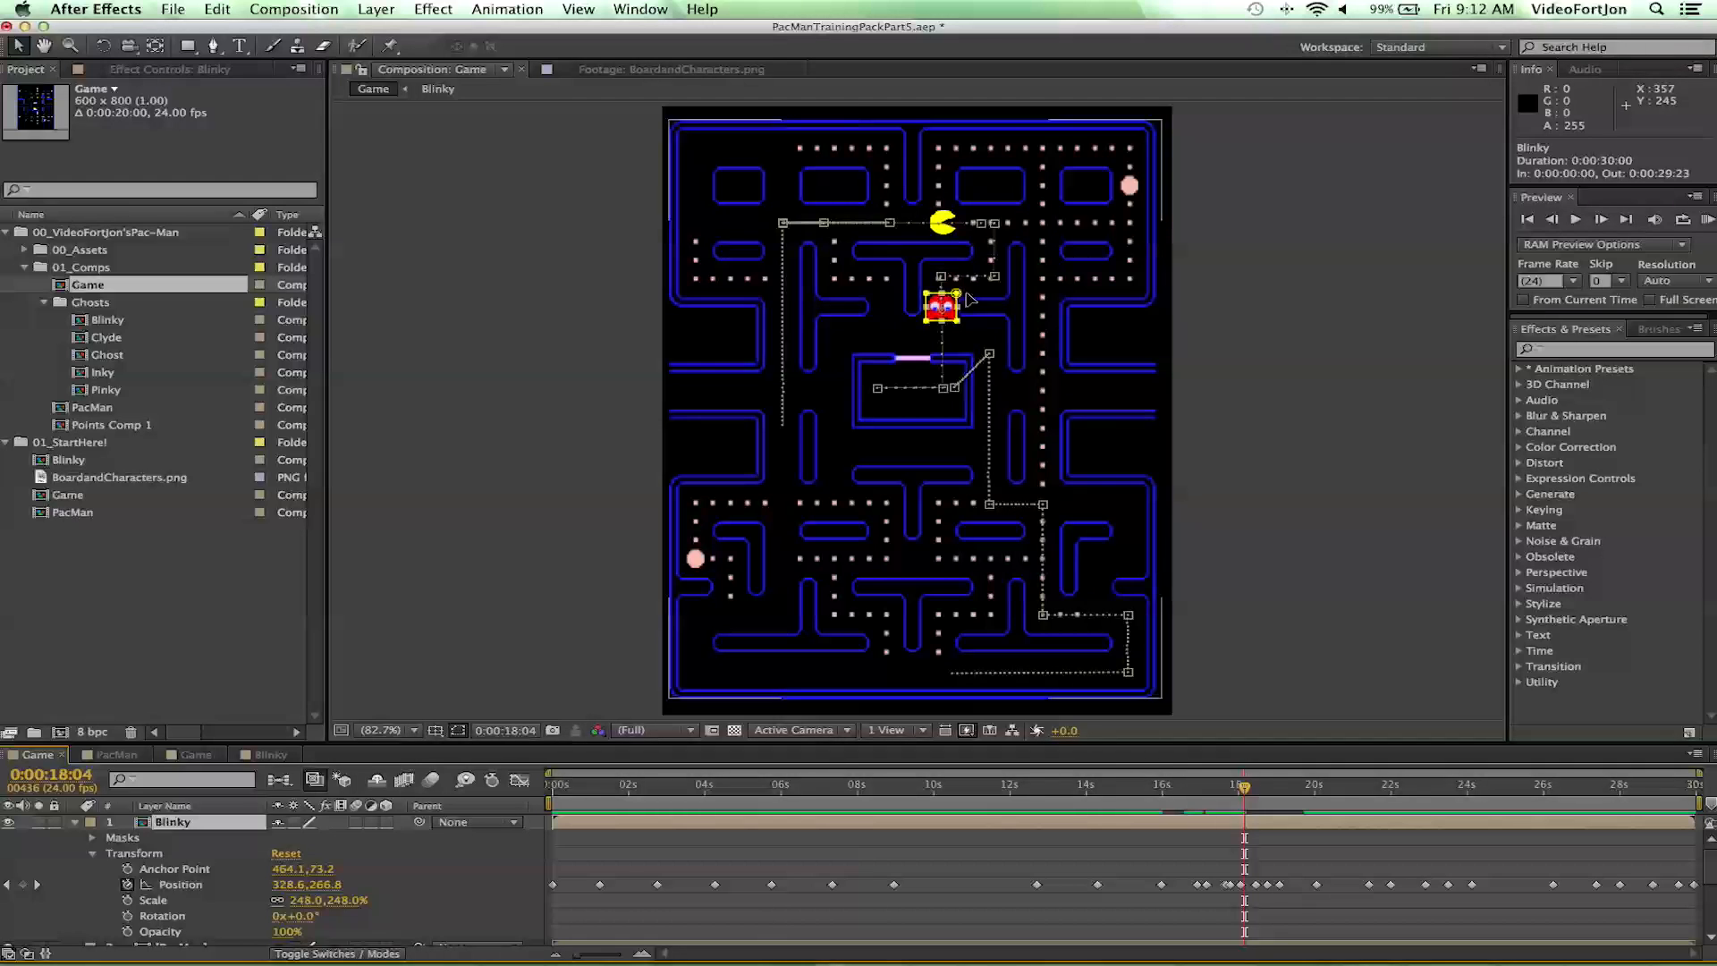
left_click(1709, 220)
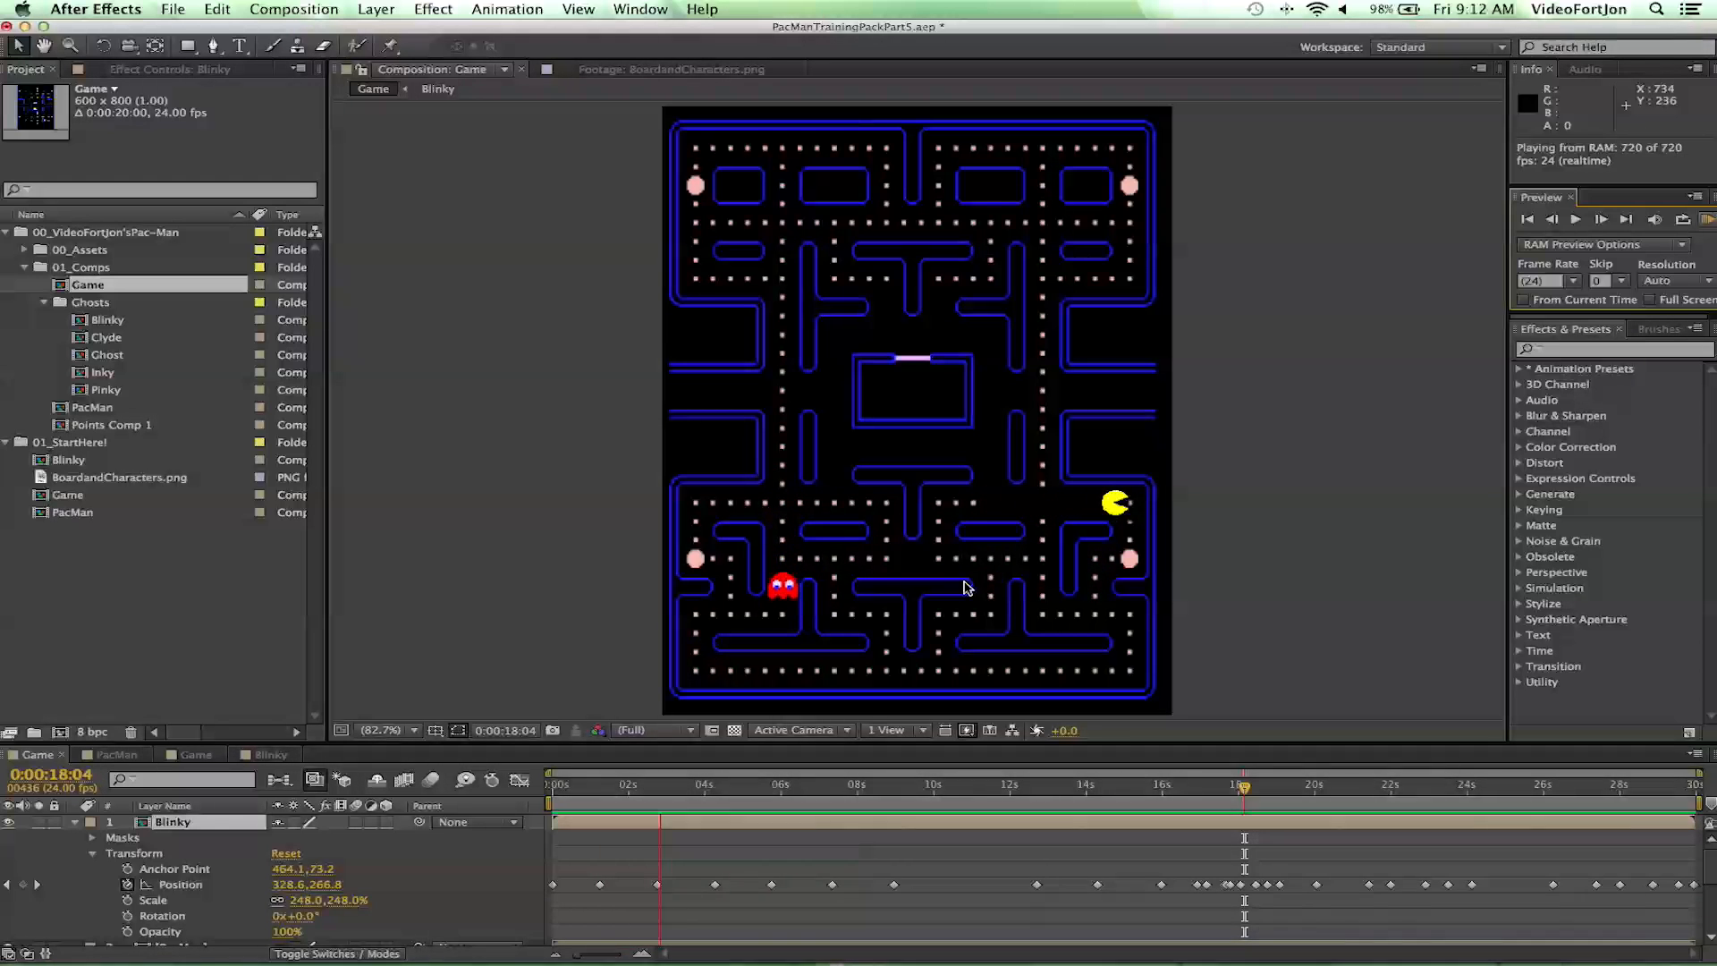
key("space")
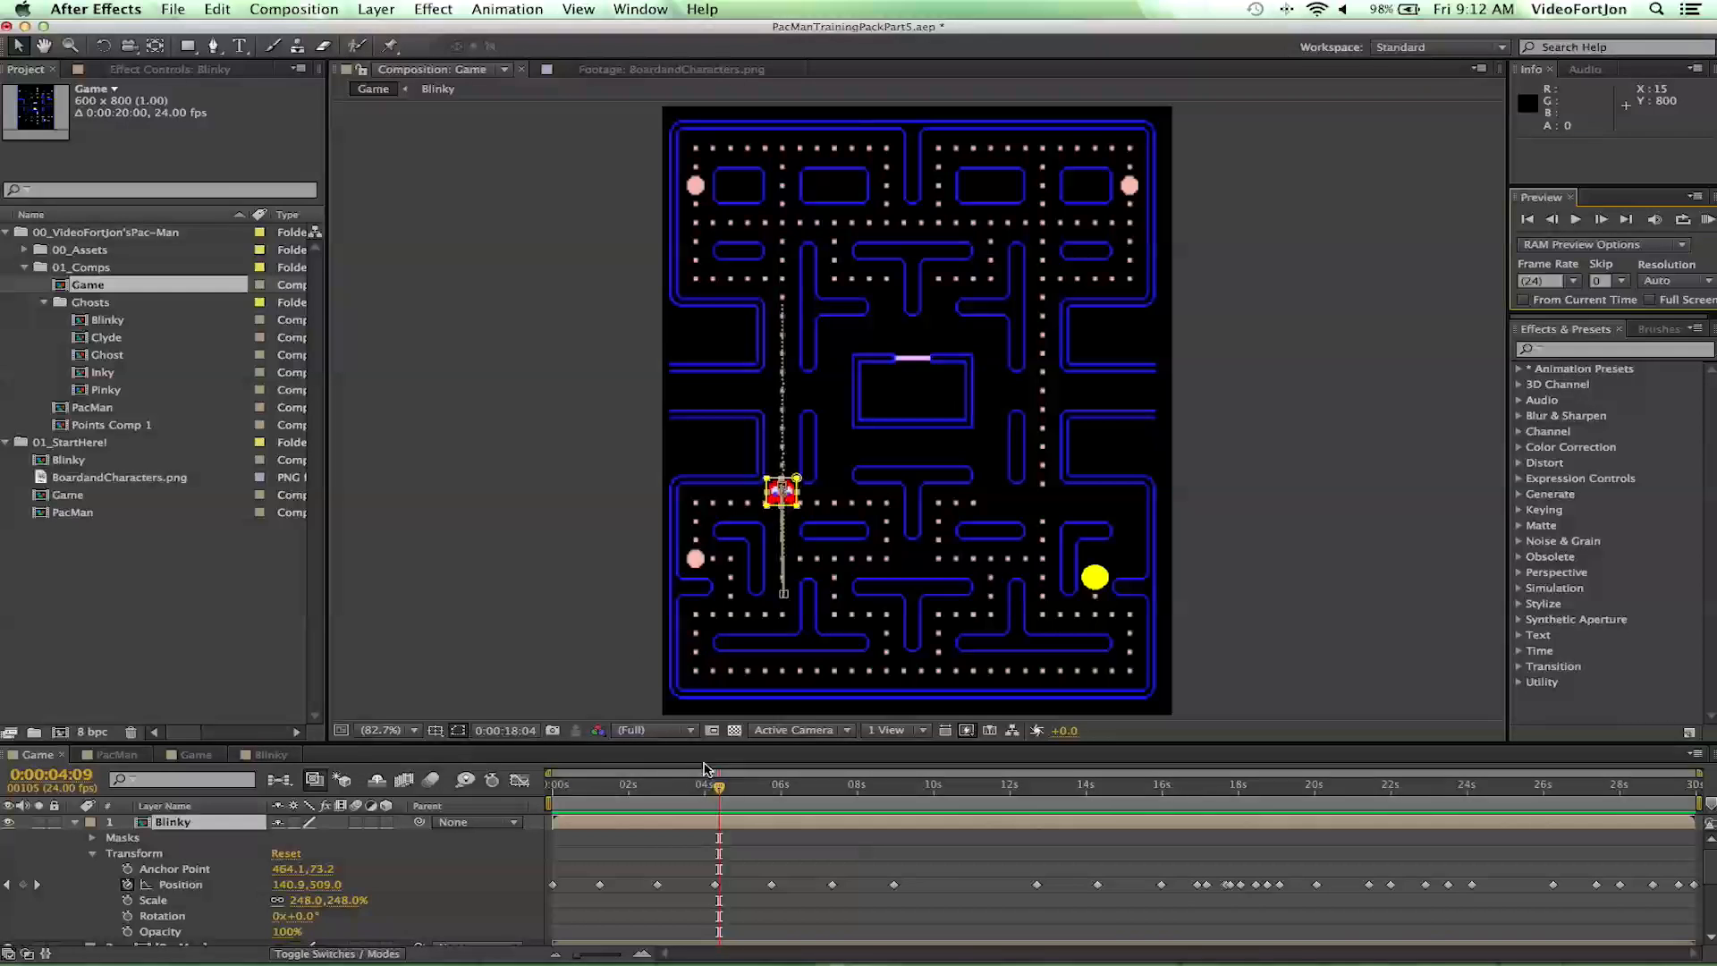
- Examine Blinky's sprite layers and its upward path in the Game composition from the start to the 0:00:01:06 Position keyframe
left_click_drag(723, 789, 502, 776)
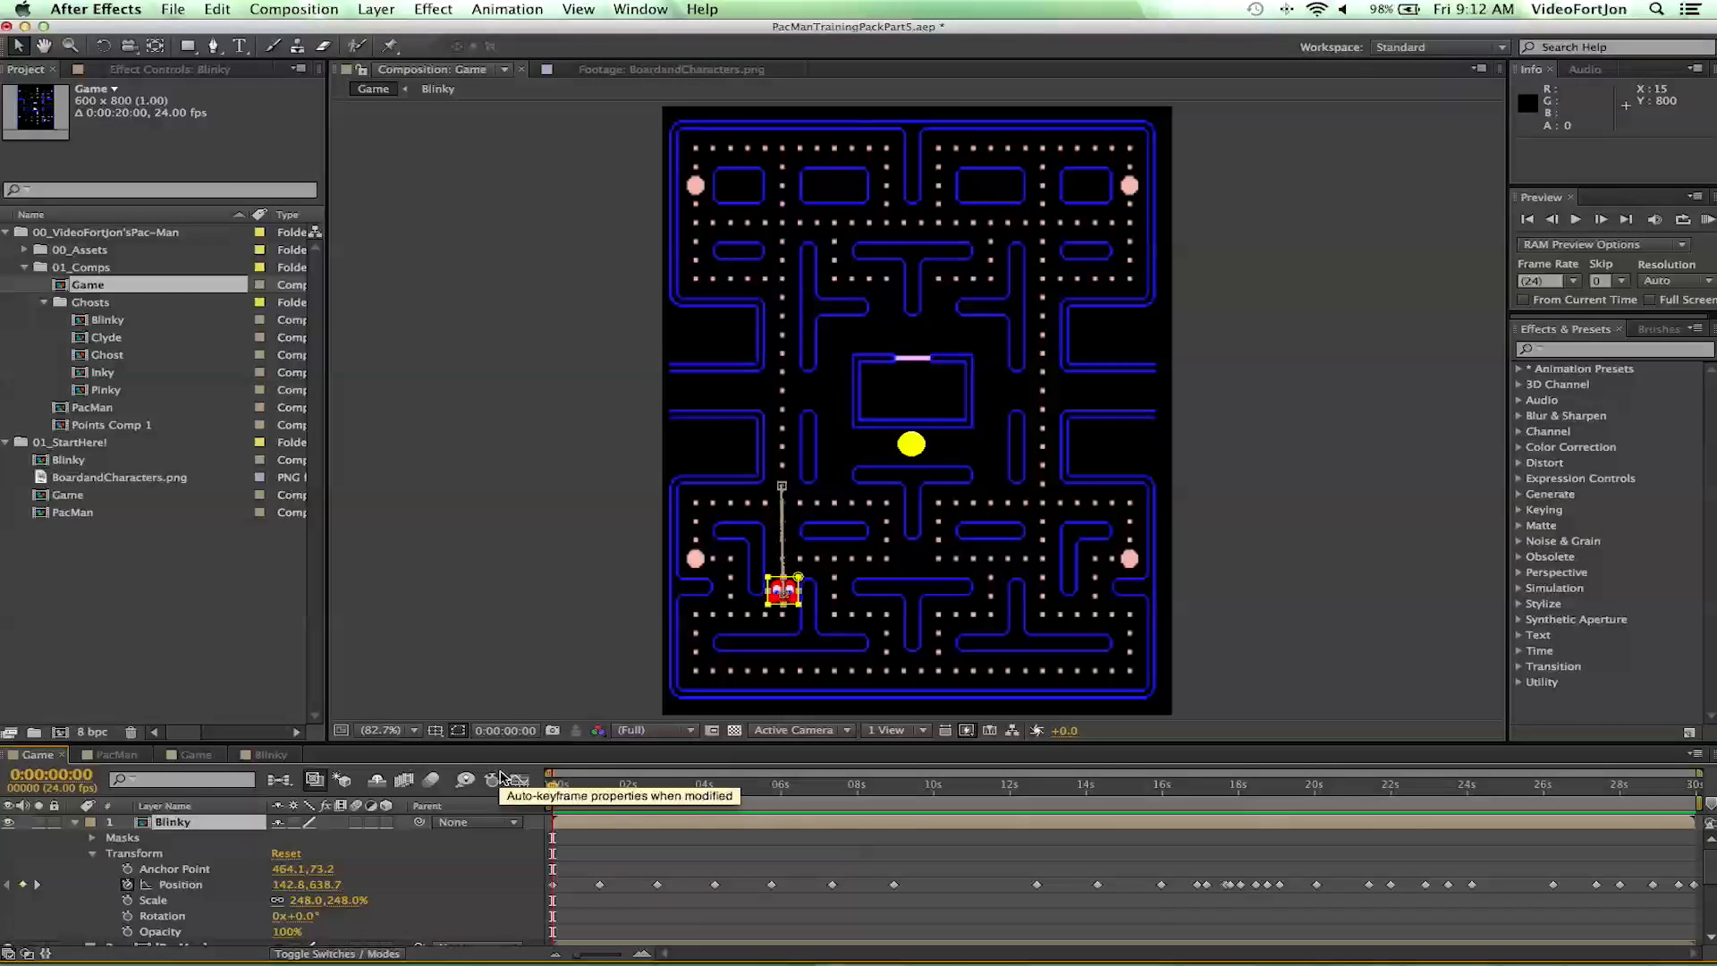
double_click(156, 824)
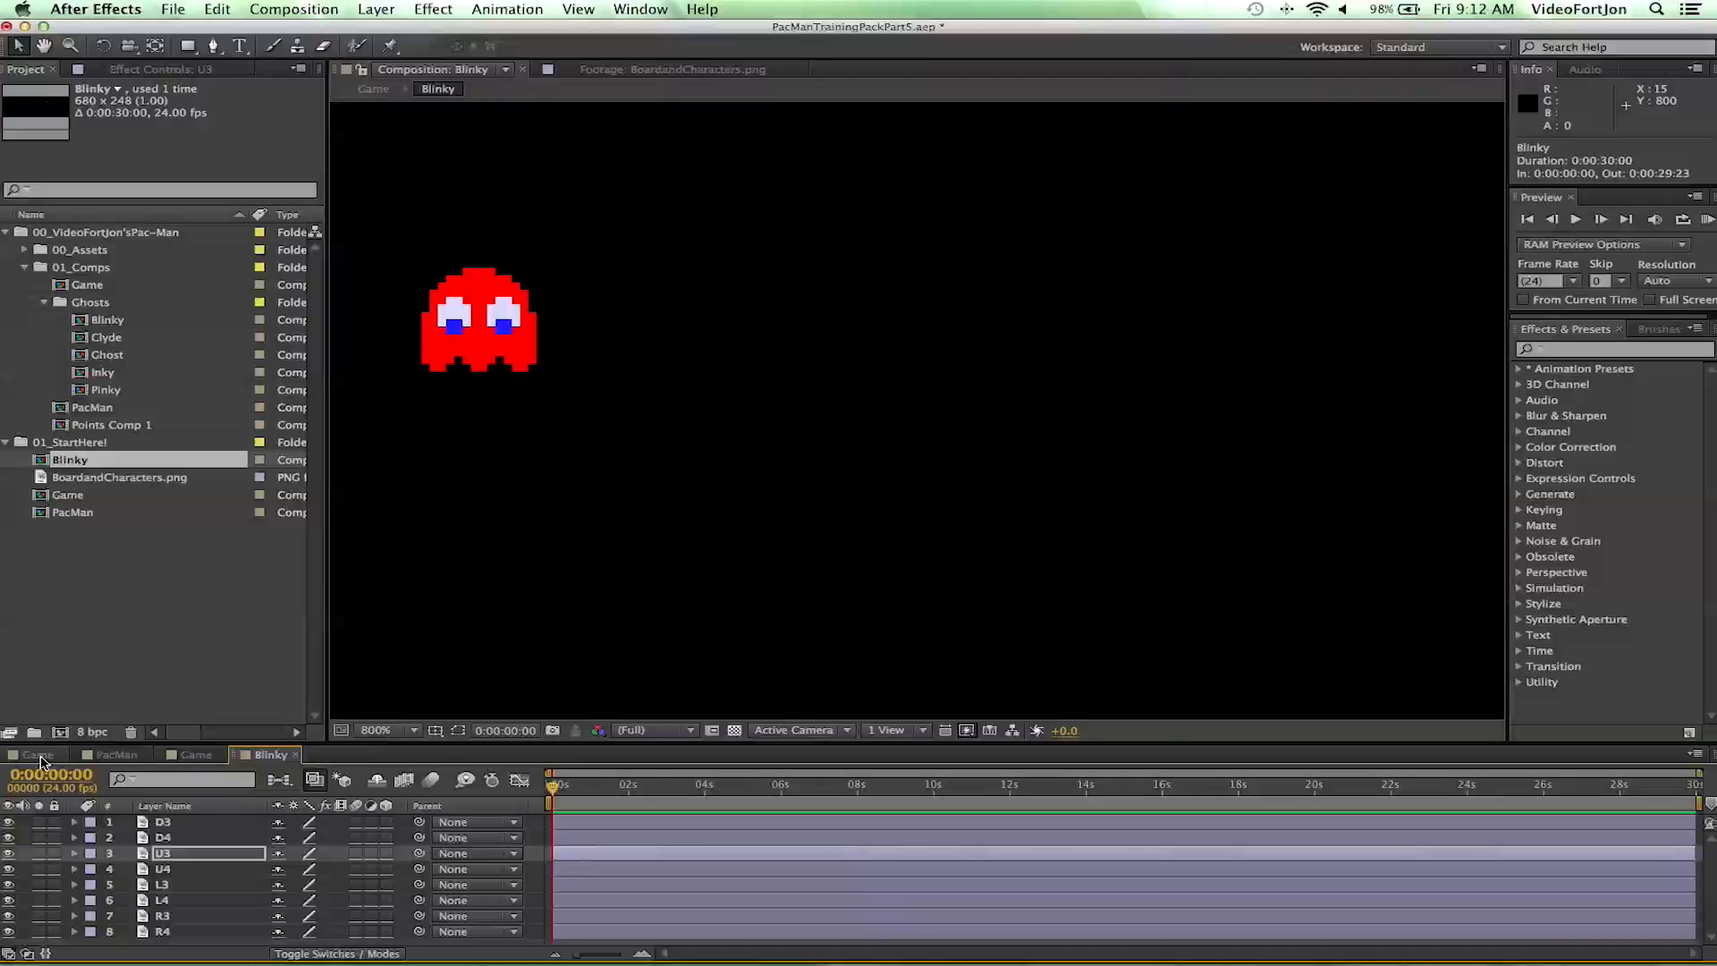
left_click(39, 758)
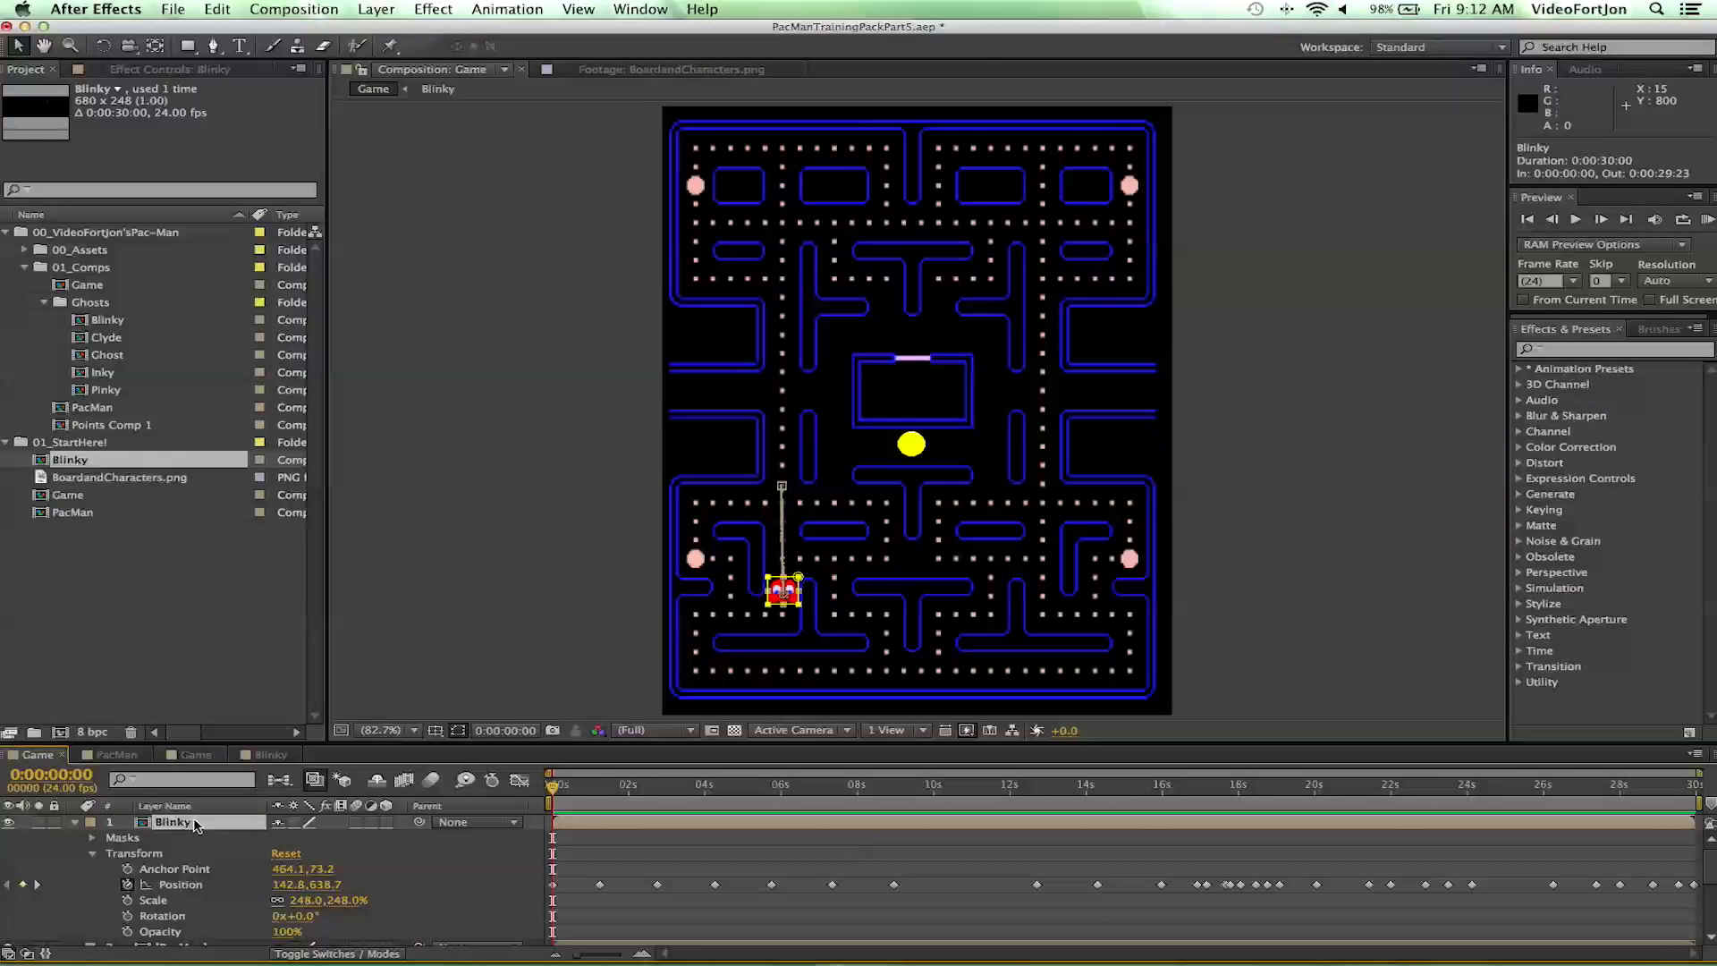
key("period")
key("period")
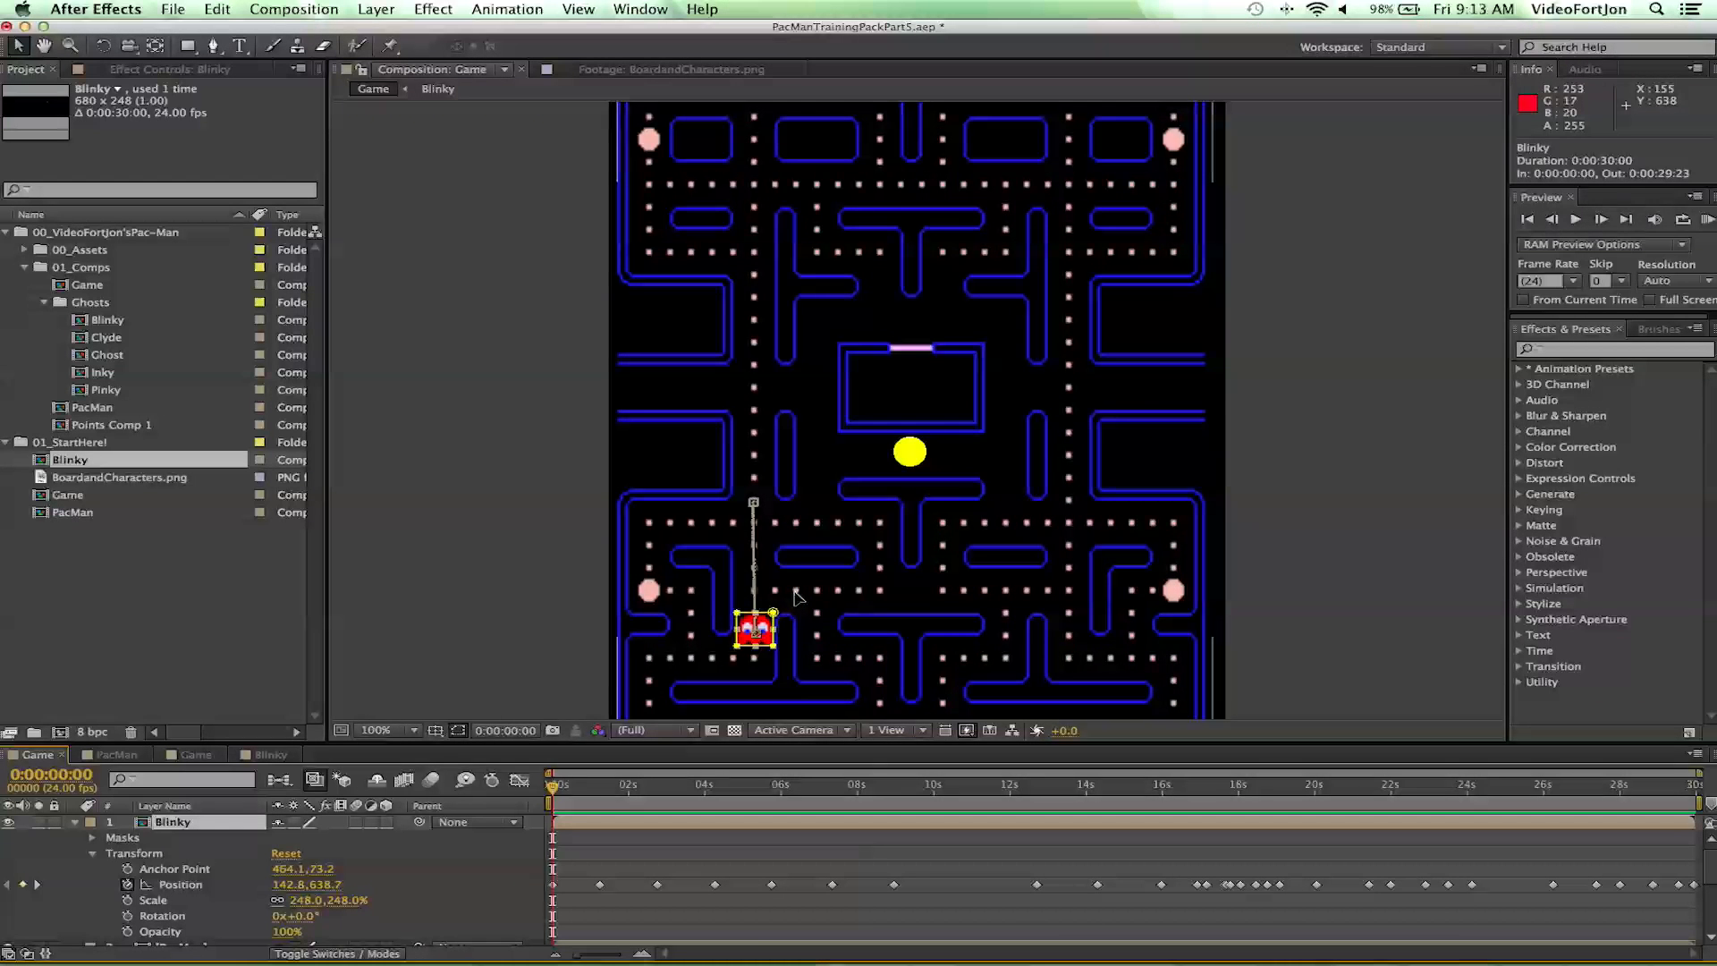
left_click_drag(799, 598, 805, 211)
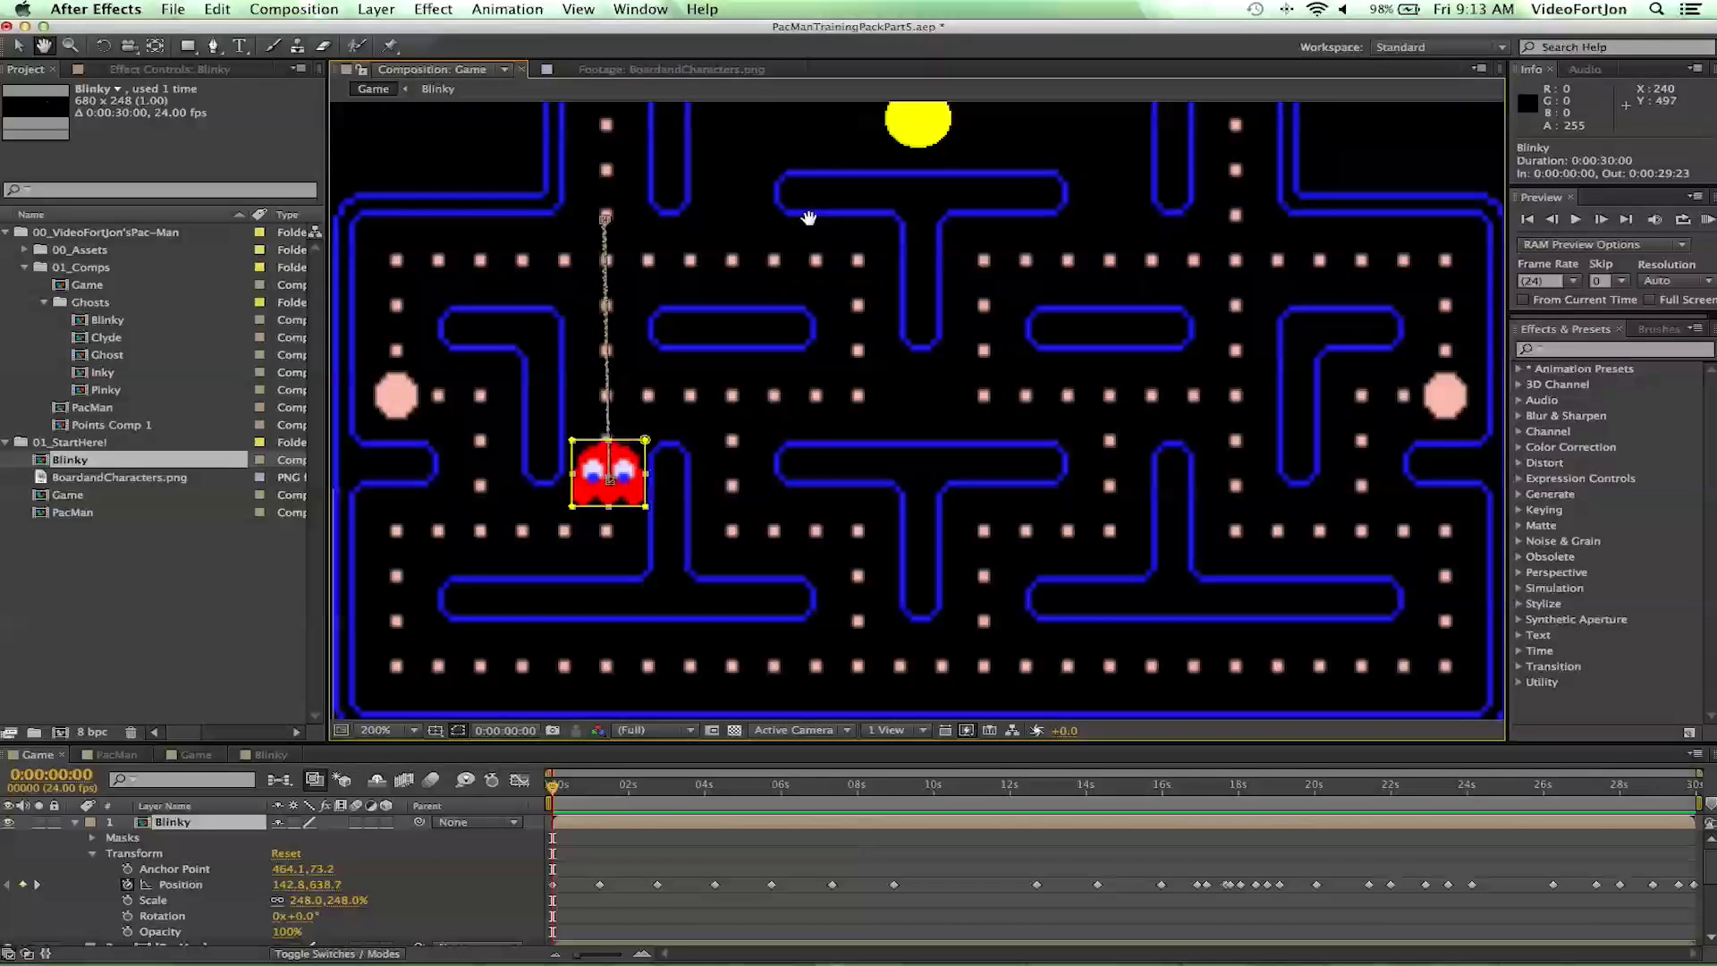
left_click_drag(560, 796, 597, 808)
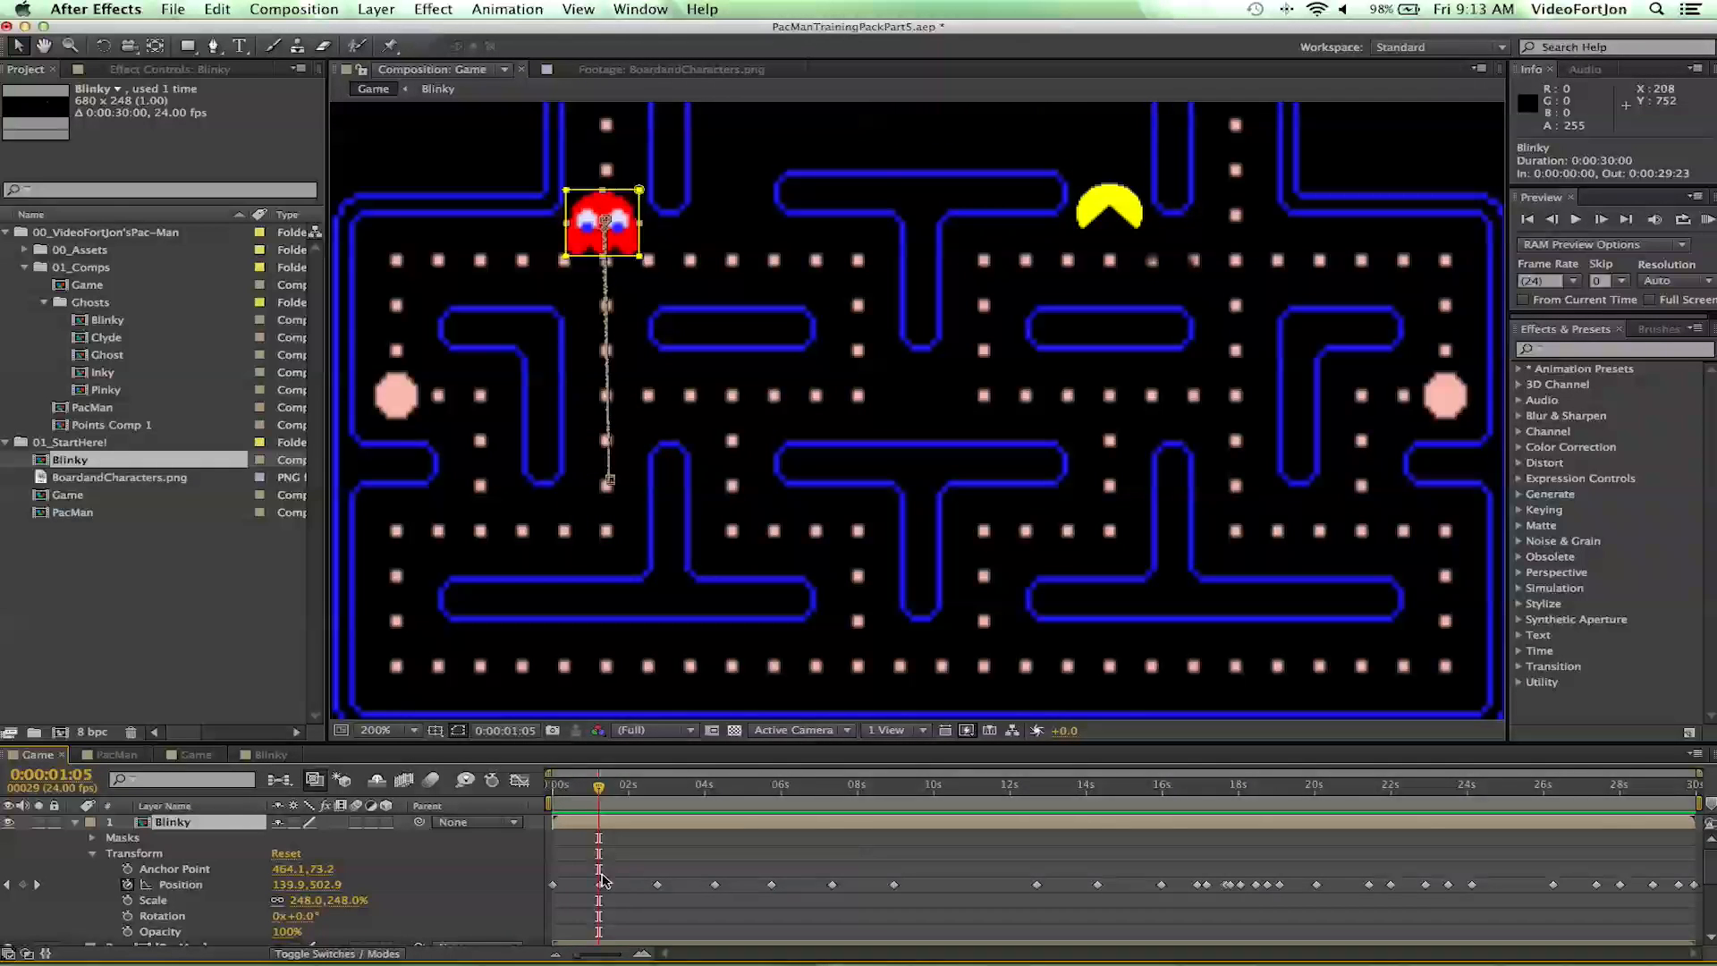
left_click(601, 885)
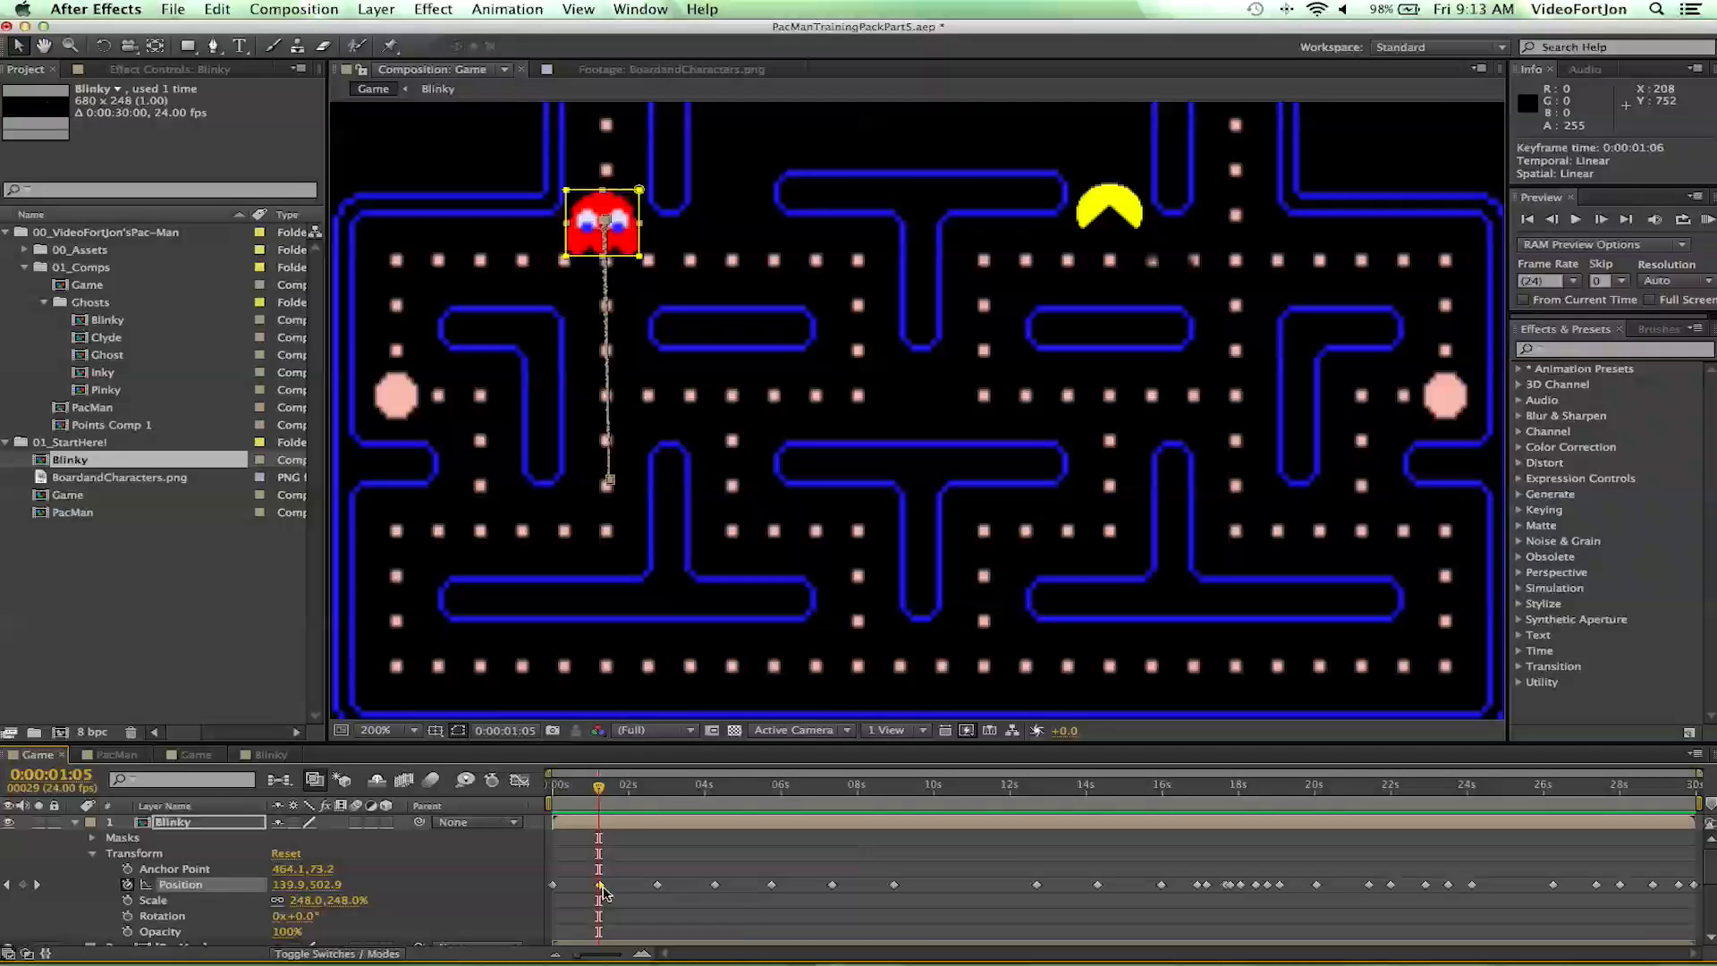
left_click_drag(599, 787, 547, 790)
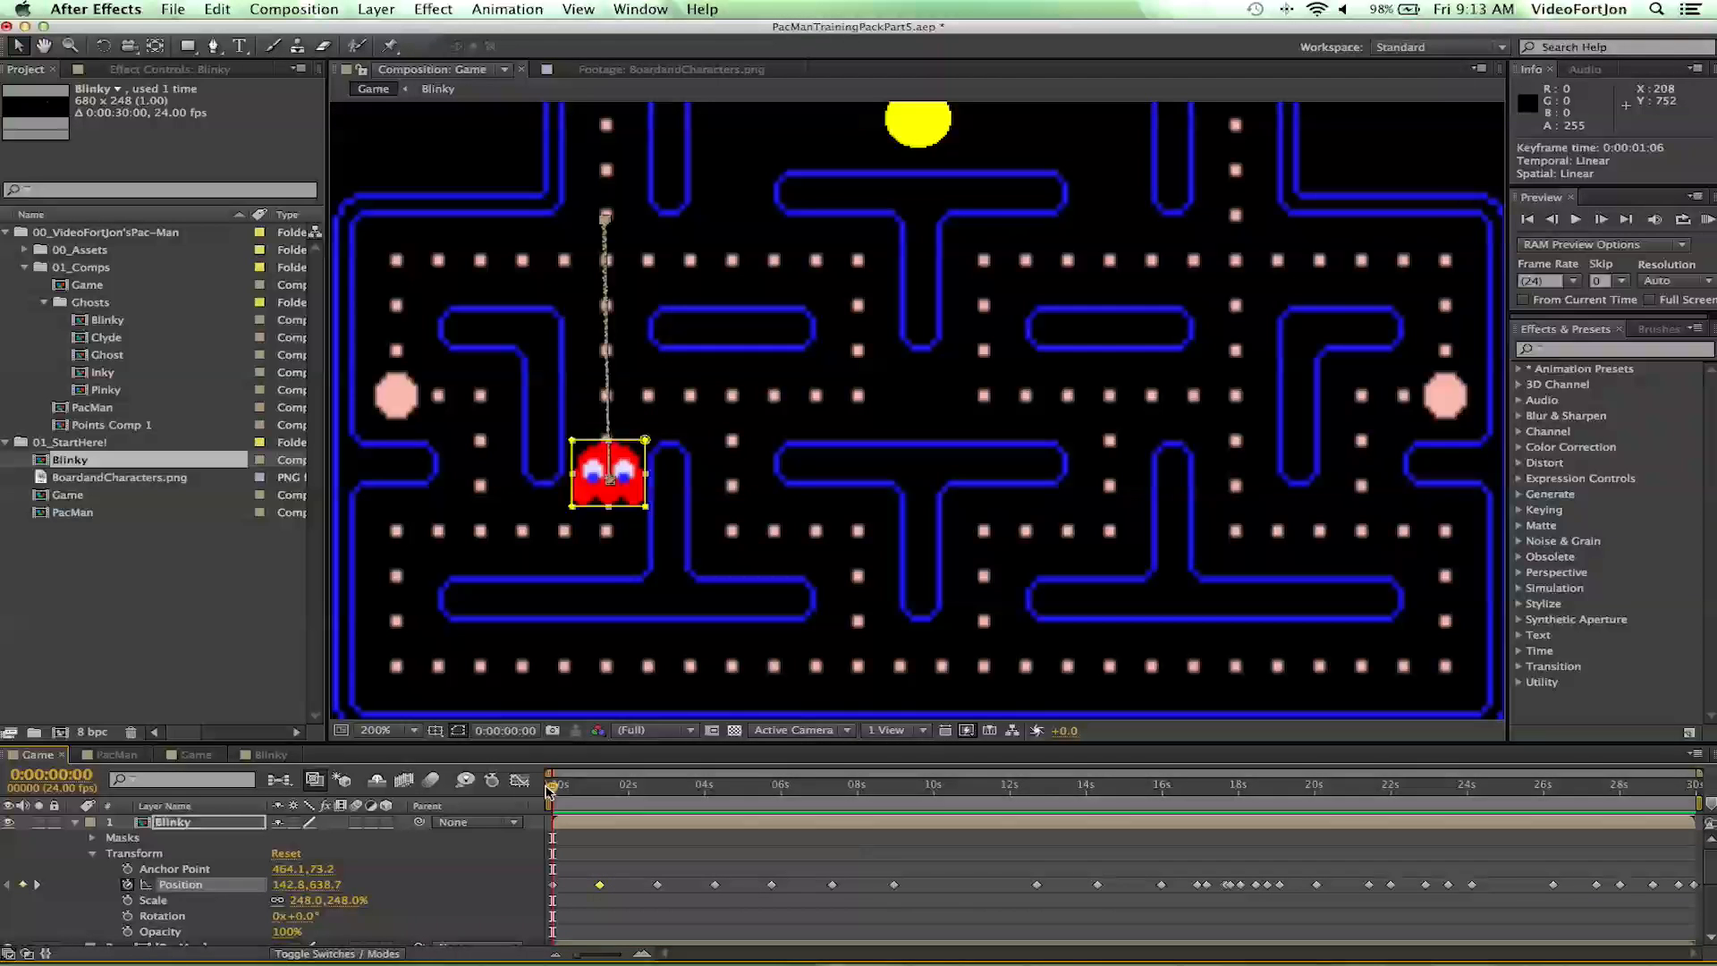
- In the Blinky composition, add Opacity keyframes at 0:00:00:00 to all eight sprite layers, D3 through R4
left_click(269, 755)
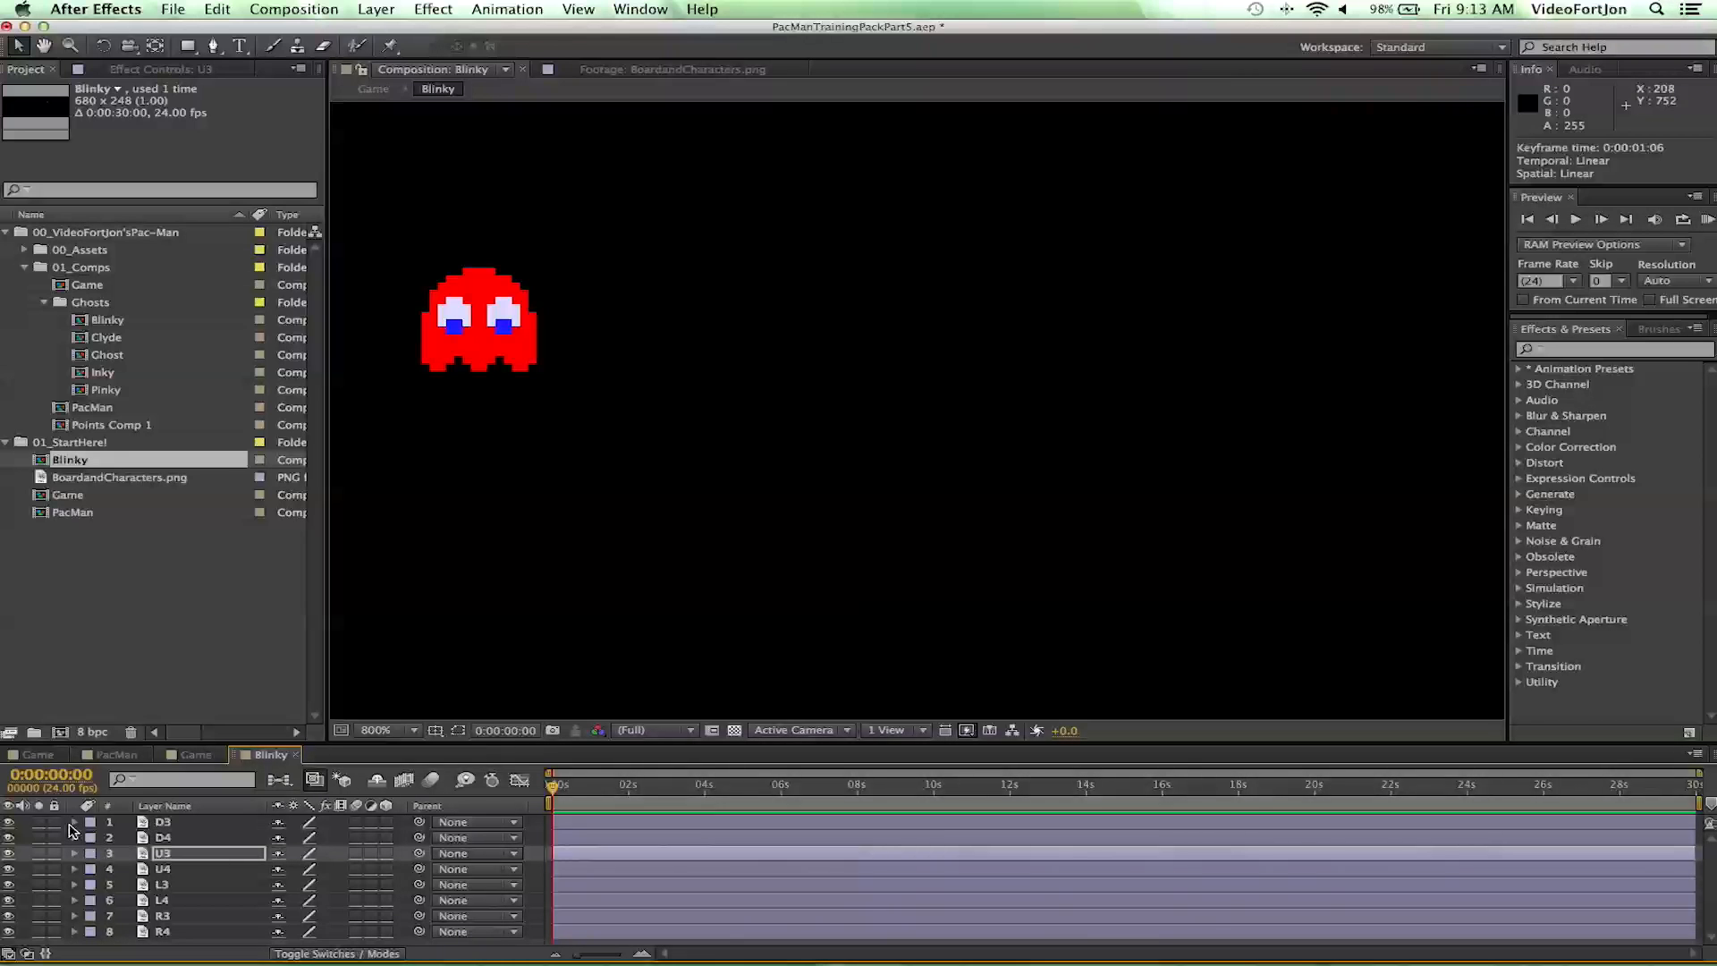
left_click(163, 824)
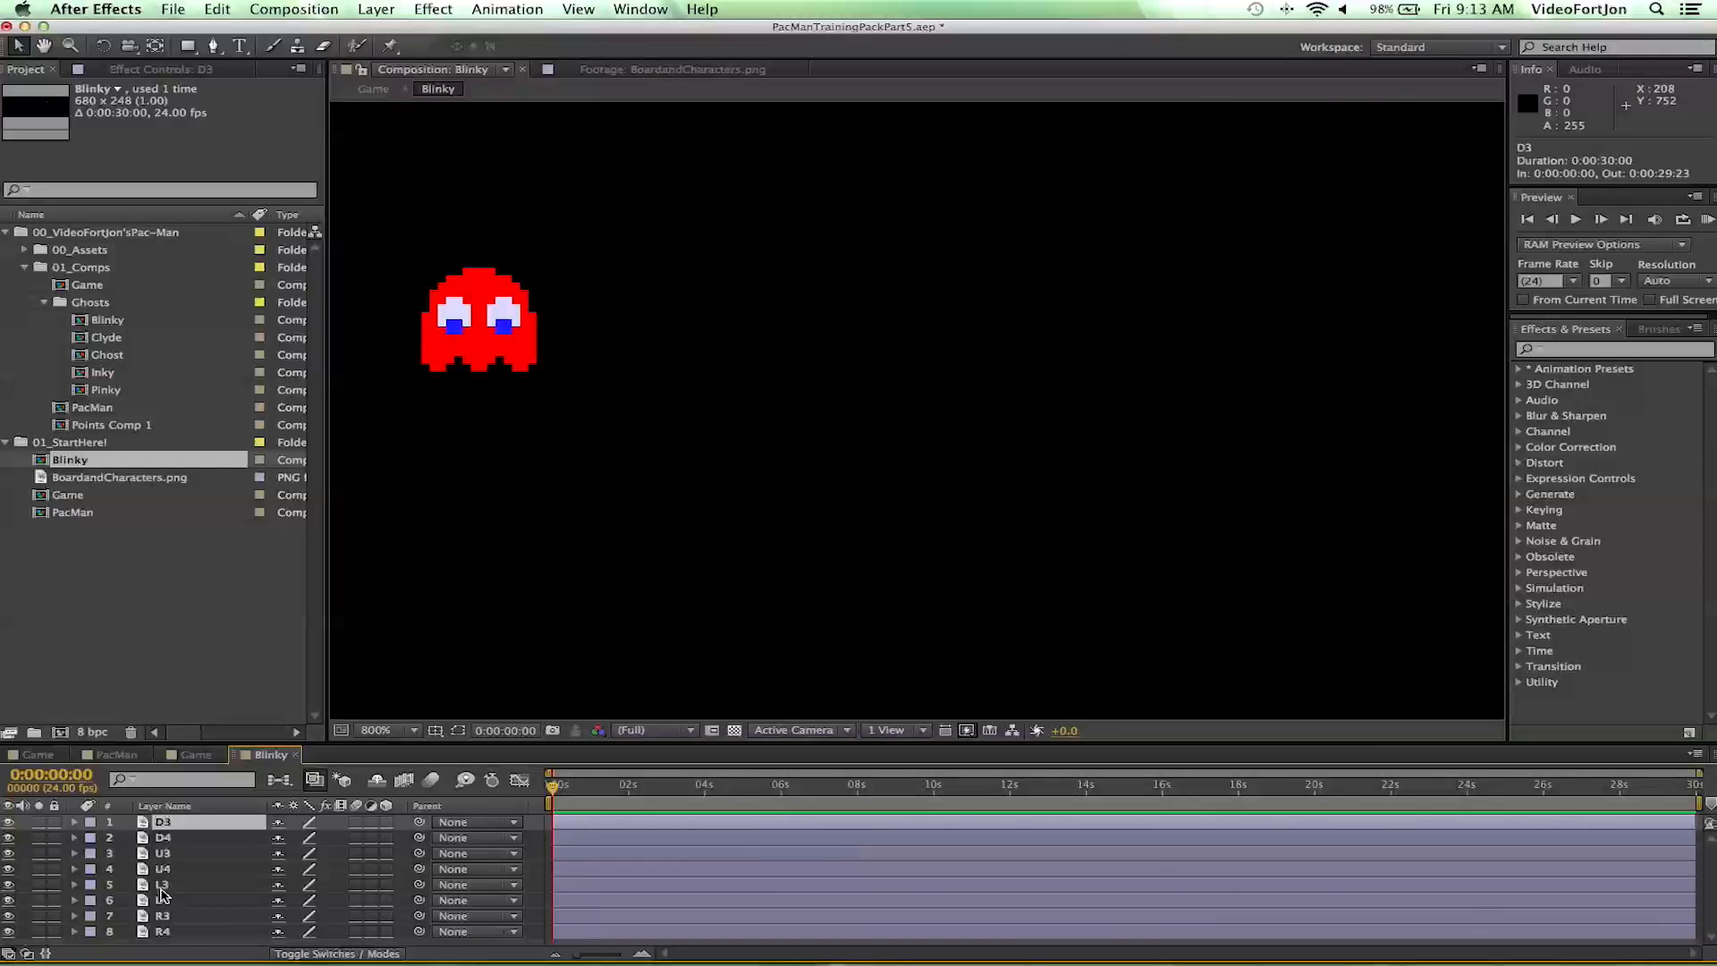
left_click(167, 933, "shift")
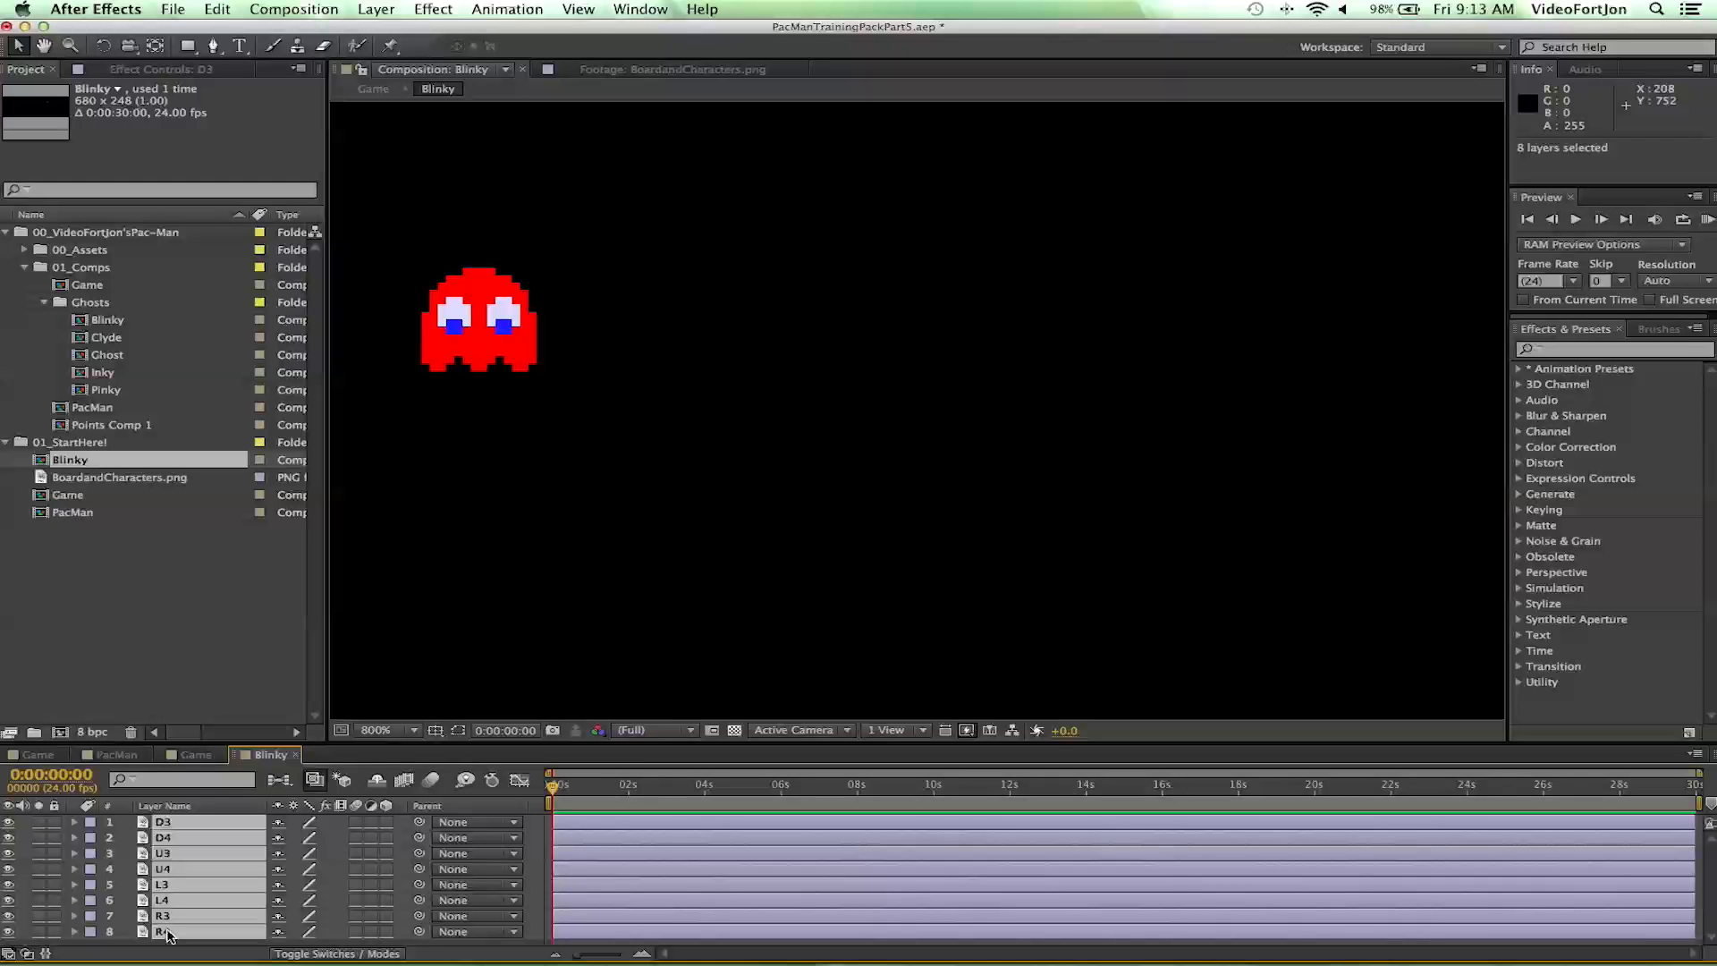
key("t")
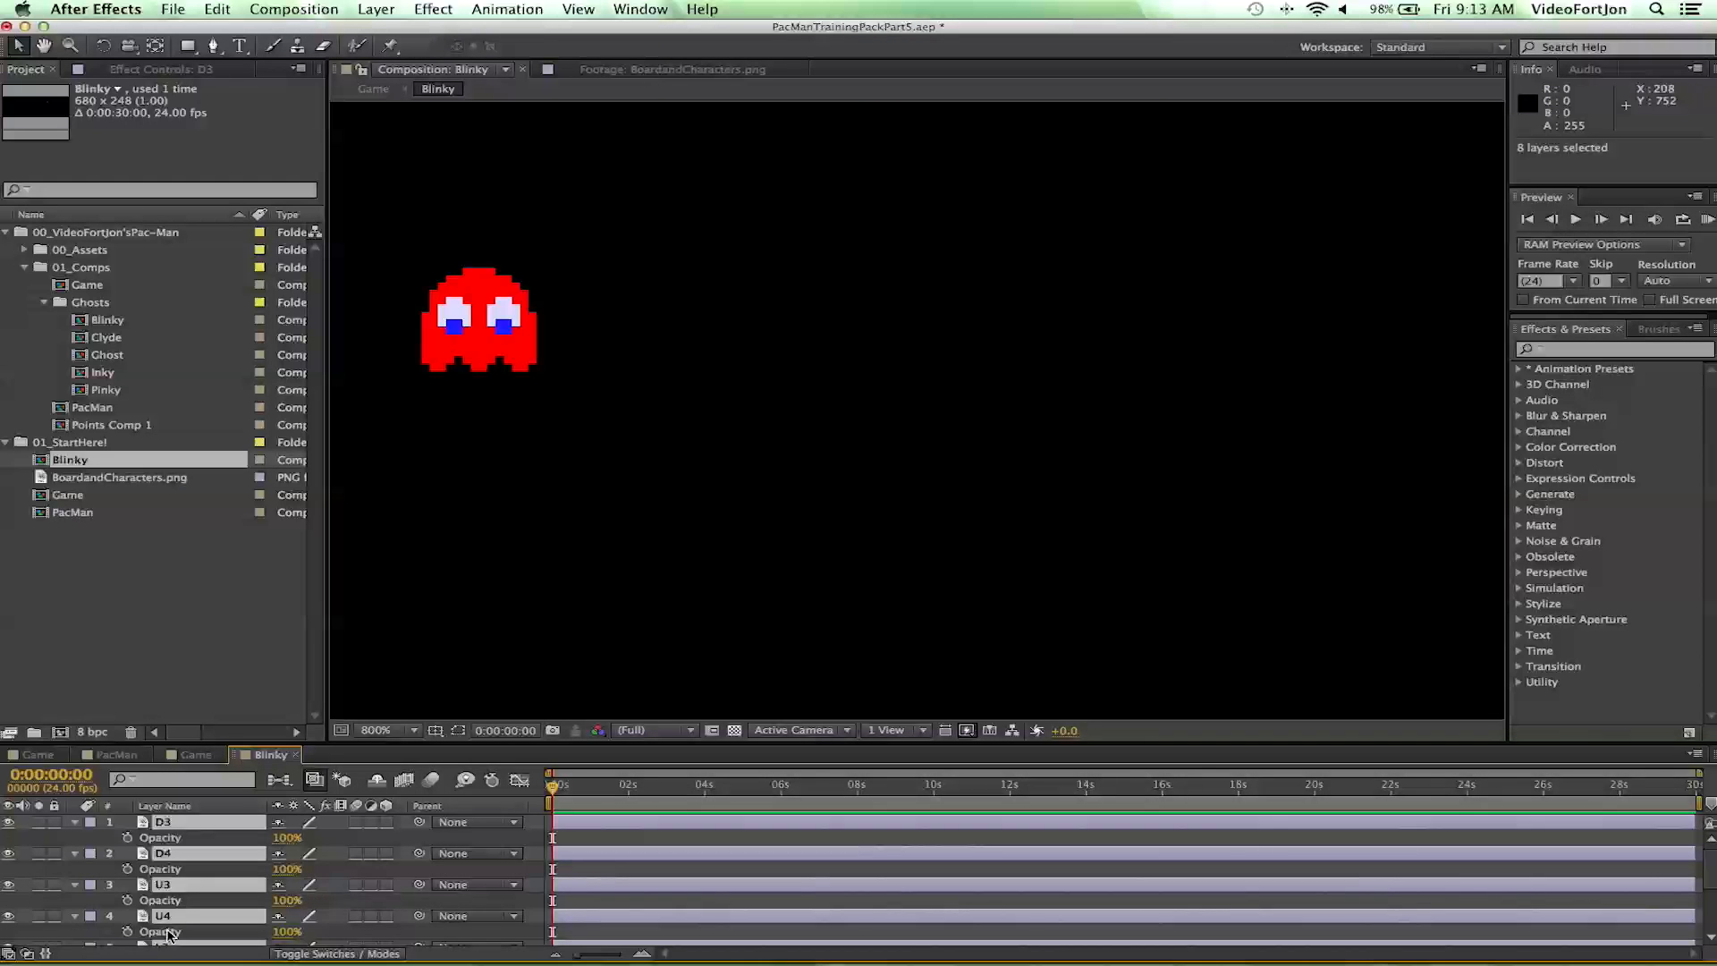
left_click(127, 840)
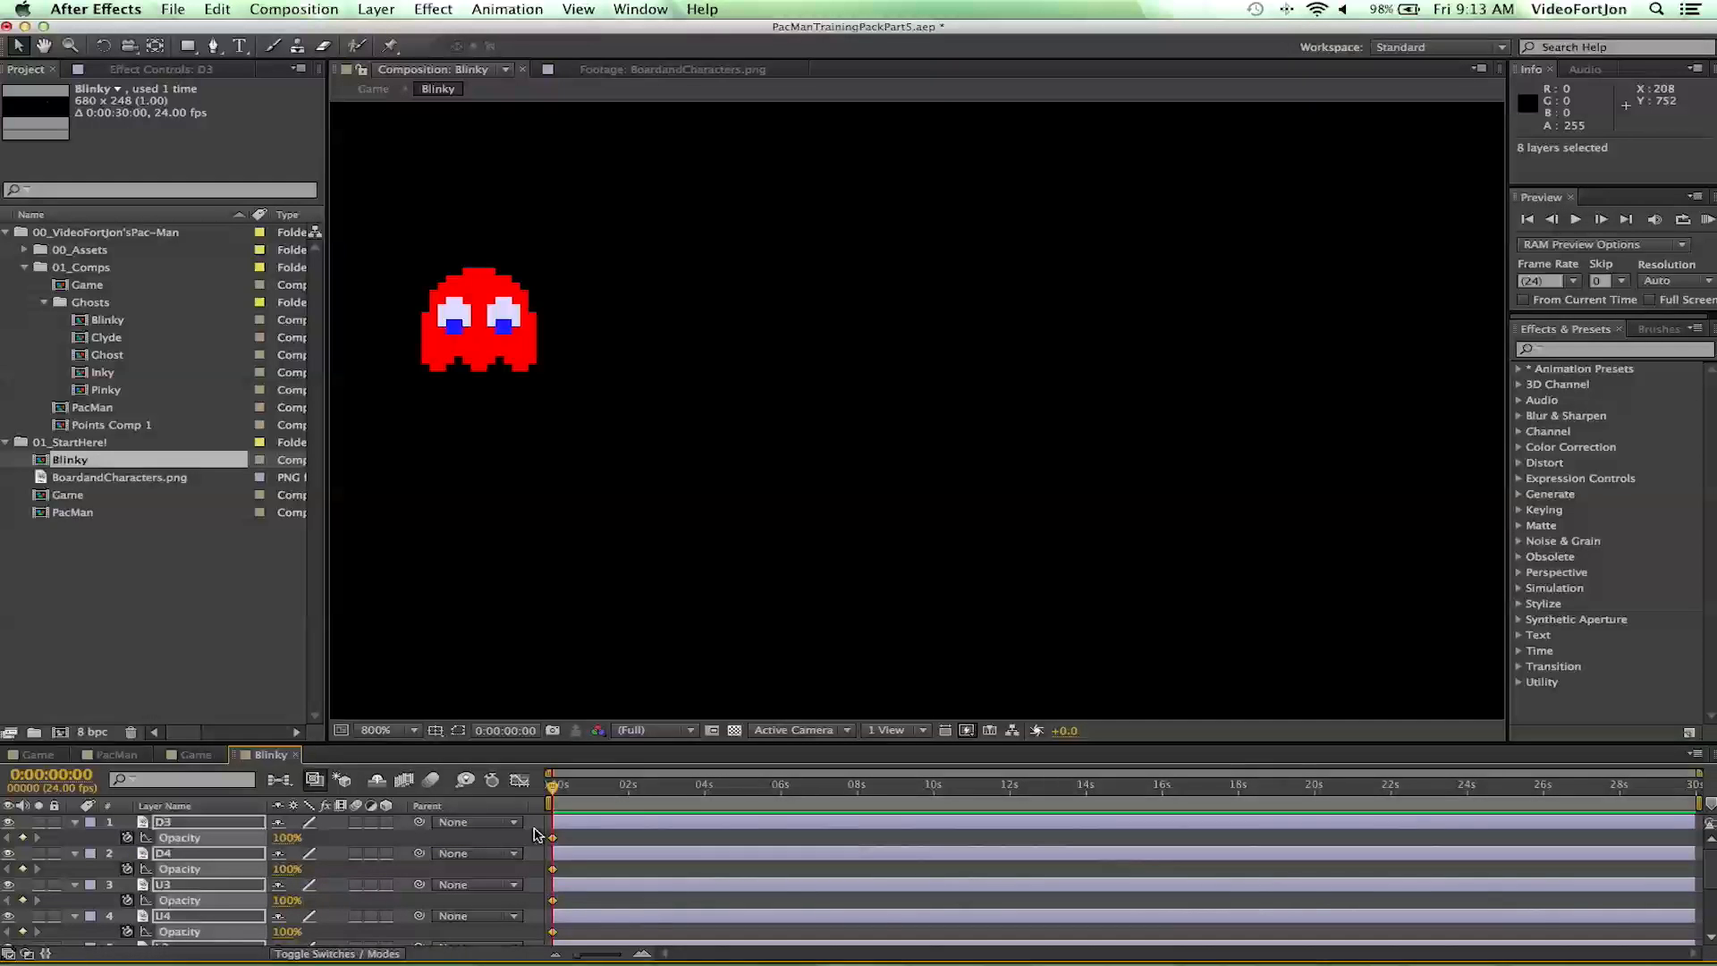
- Set the Opacity of layers D3 and D4 to 0% at 0:00:00:00
left_click(172, 857)
left_click(181, 871)
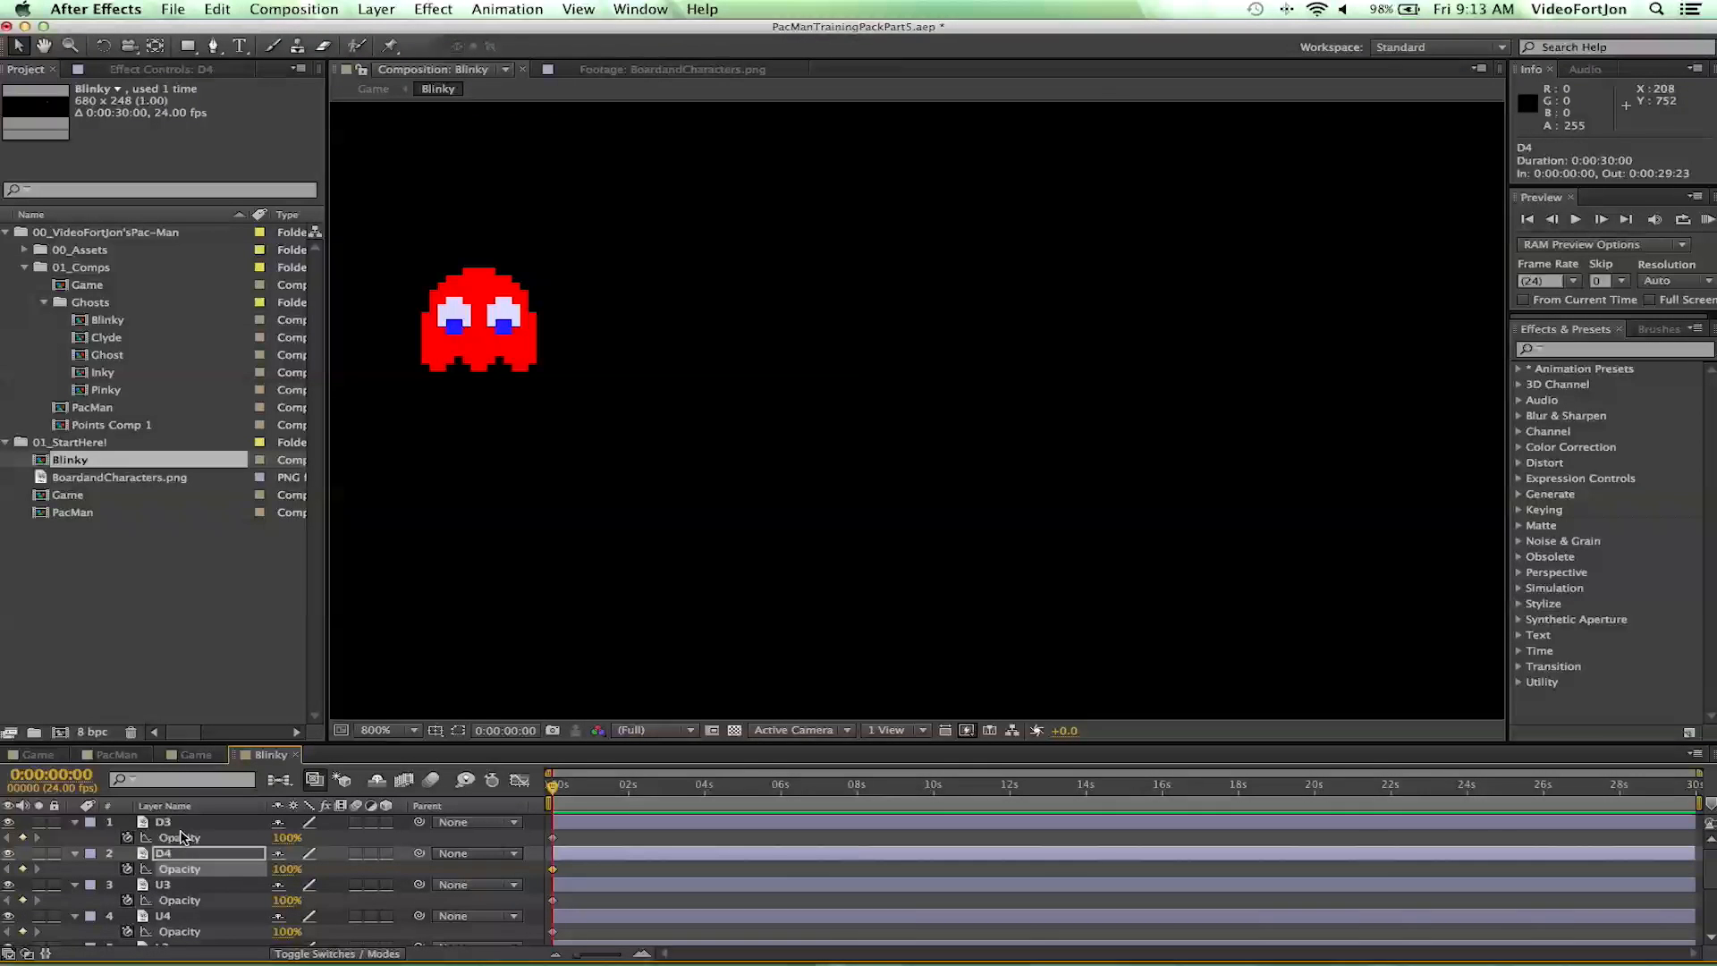
left_click(182, 839, "shift")
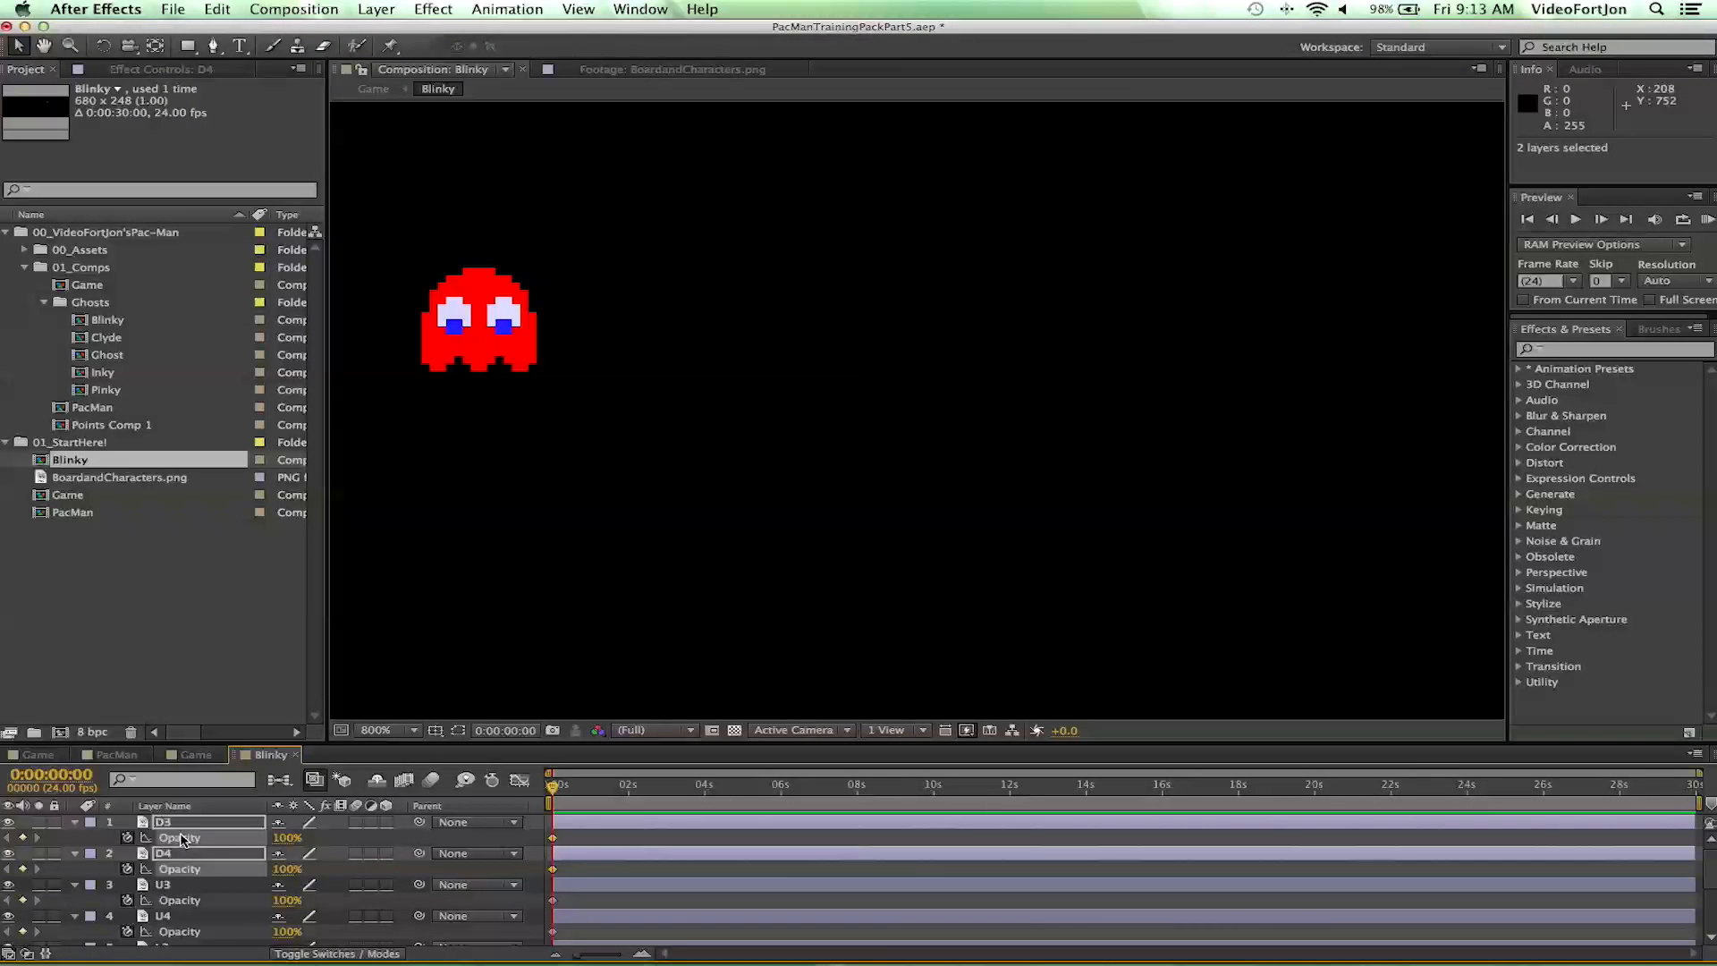
left_click_drag(285, 845, 77, 842)
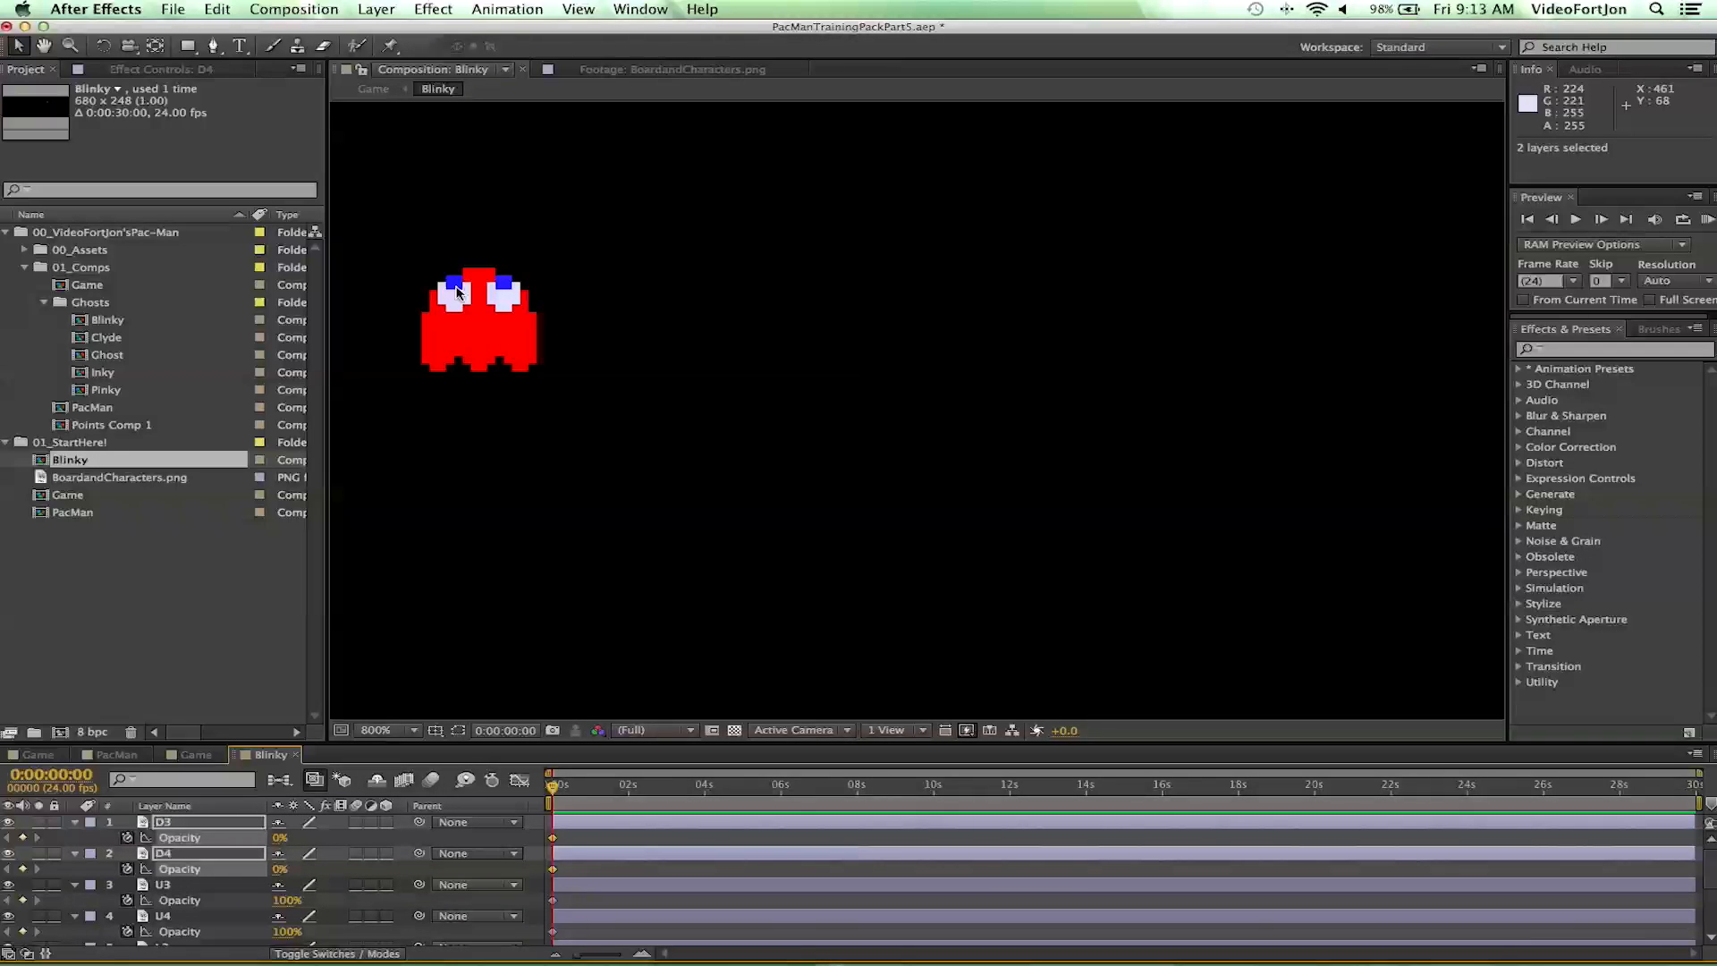
- Keyframe layer U3's Opacity at 100% on 0:00:00:03 and at 0% on 0:00:00:04
left_click(161, 885)
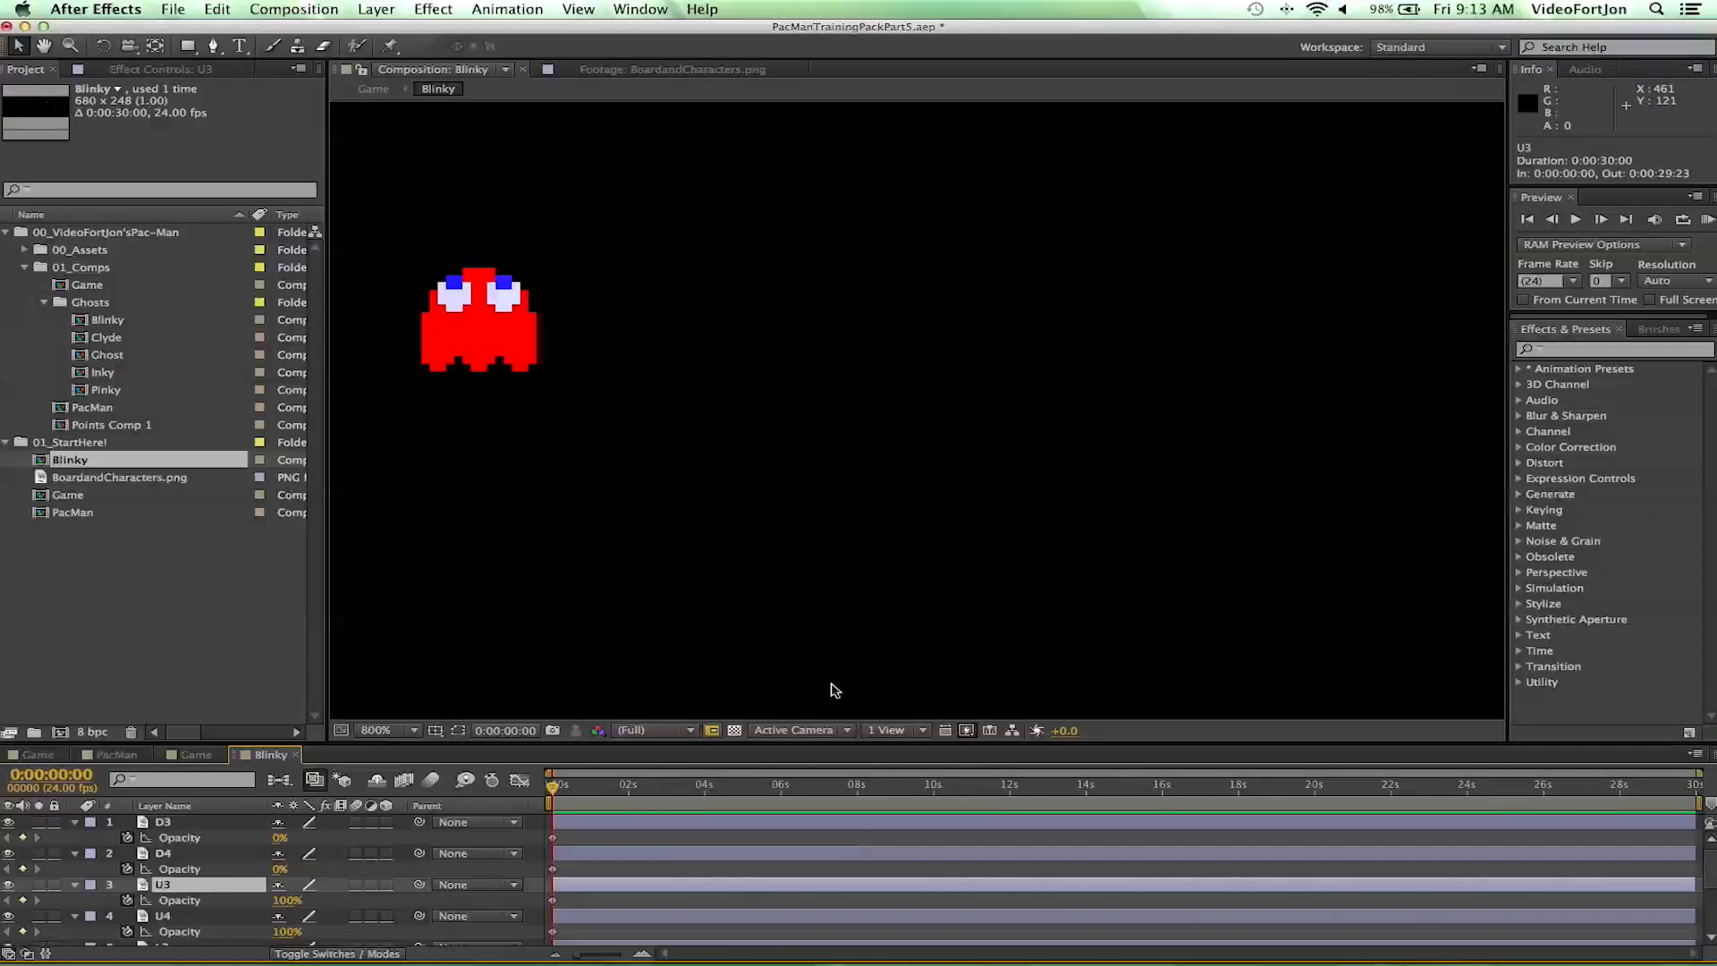
left_click(1606, 222)
left_click(1606, 222)
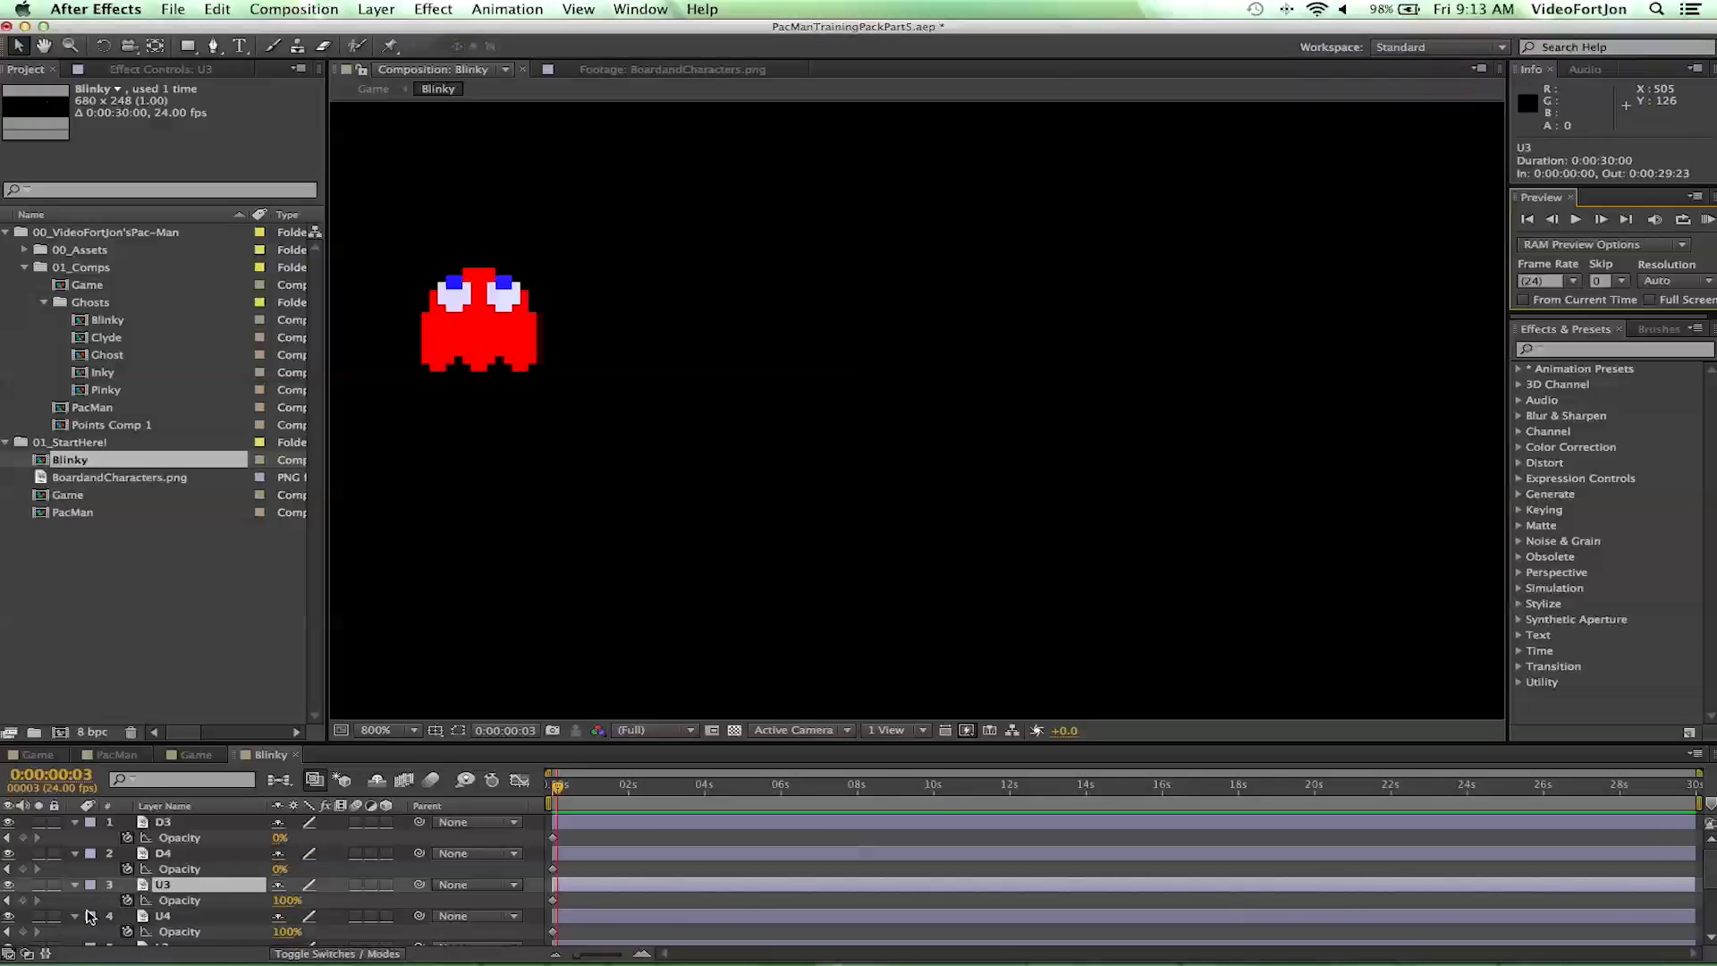
left_click(21, 901)
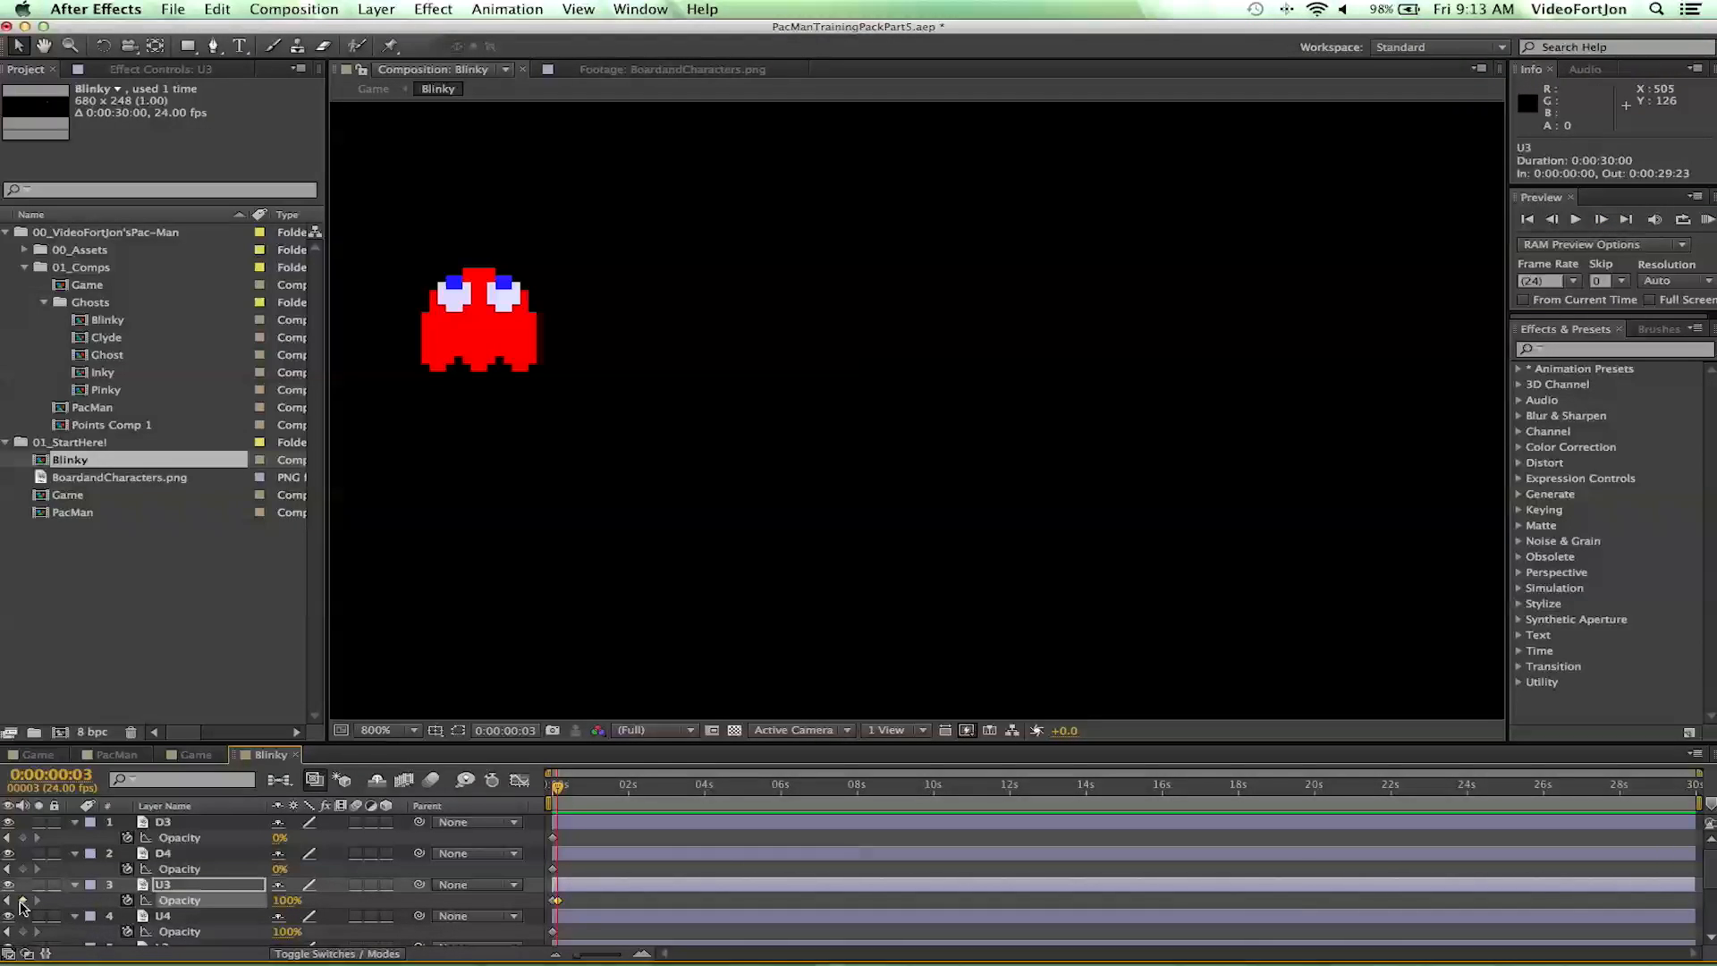
left_click(1600, 219)
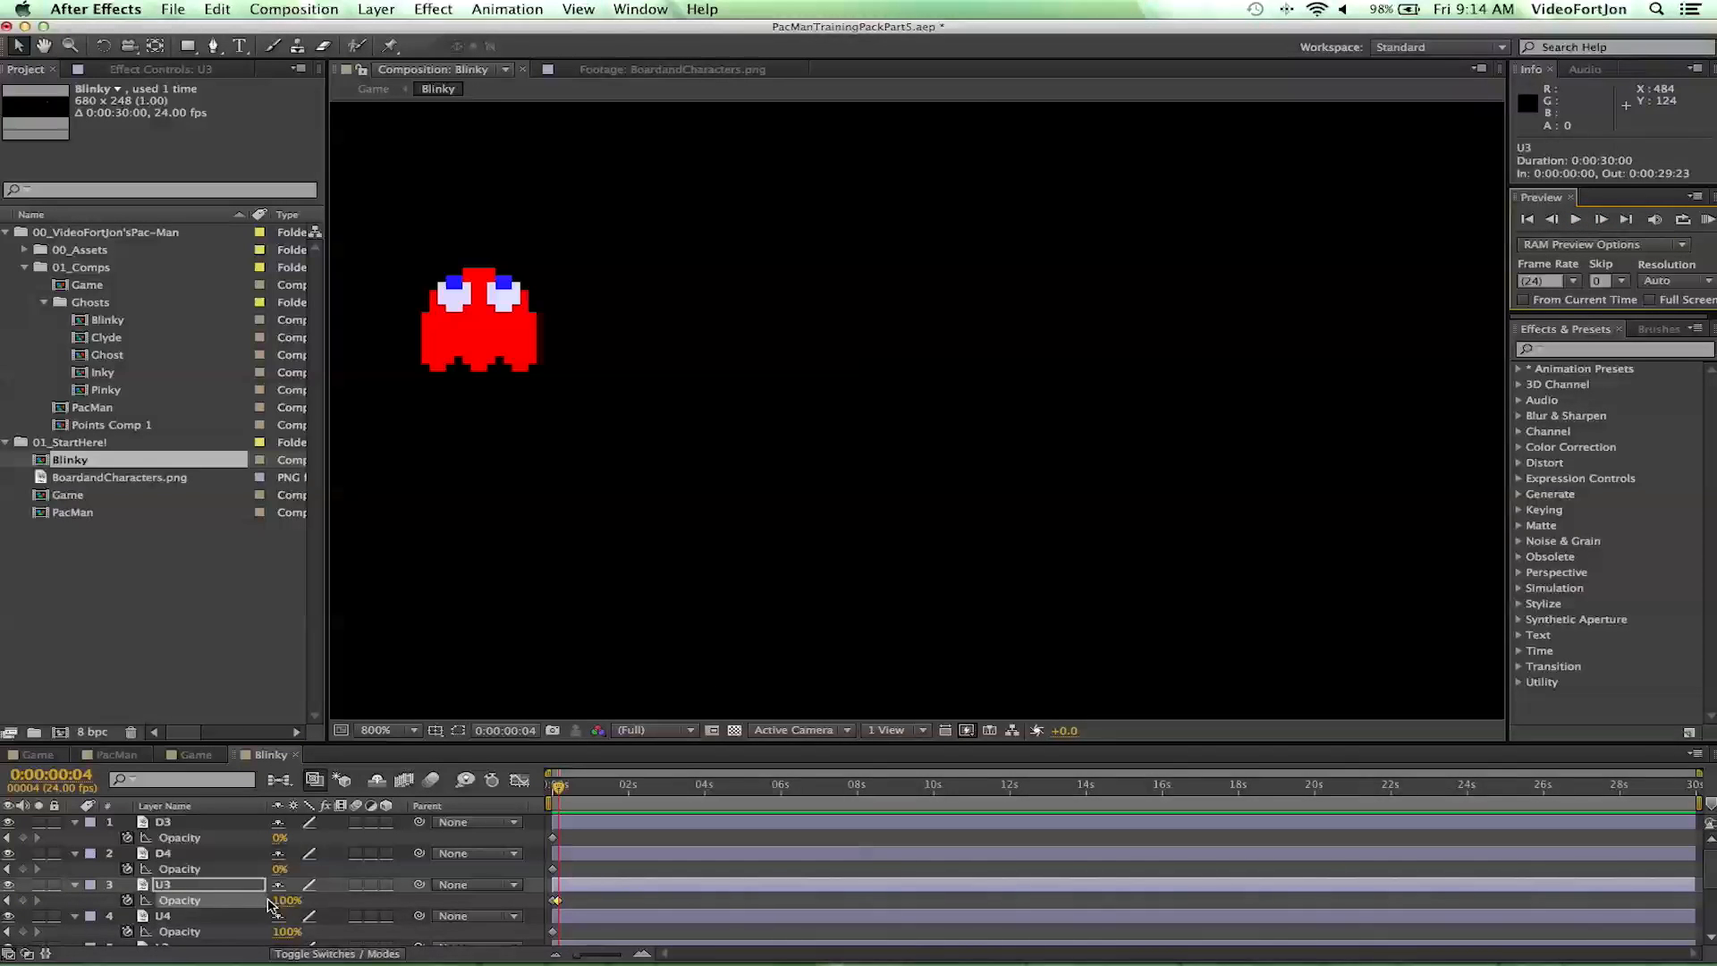
left_click_drag(283, 908, 36, 866)
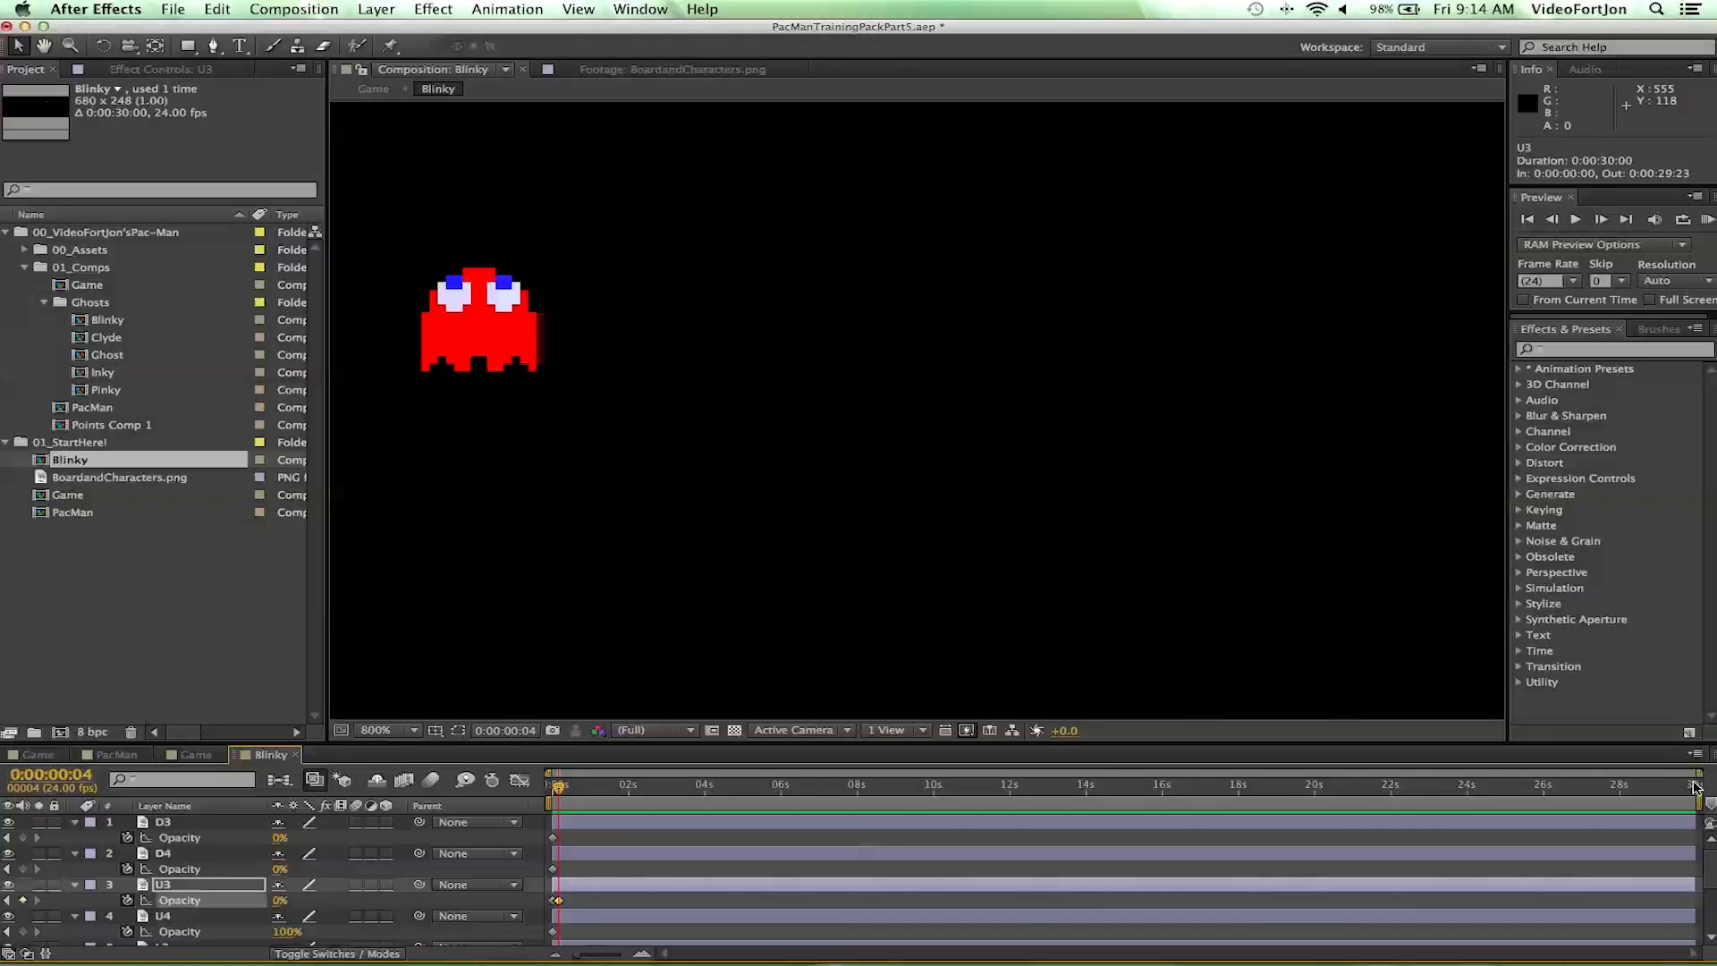
- Zoom the timeline to about the first 1:10 and keyframe U3's Opacity at 0% on 0:00:00:07 and 100% on 0:00:00:08
left_click_drag(1699, 774, 608, 738)
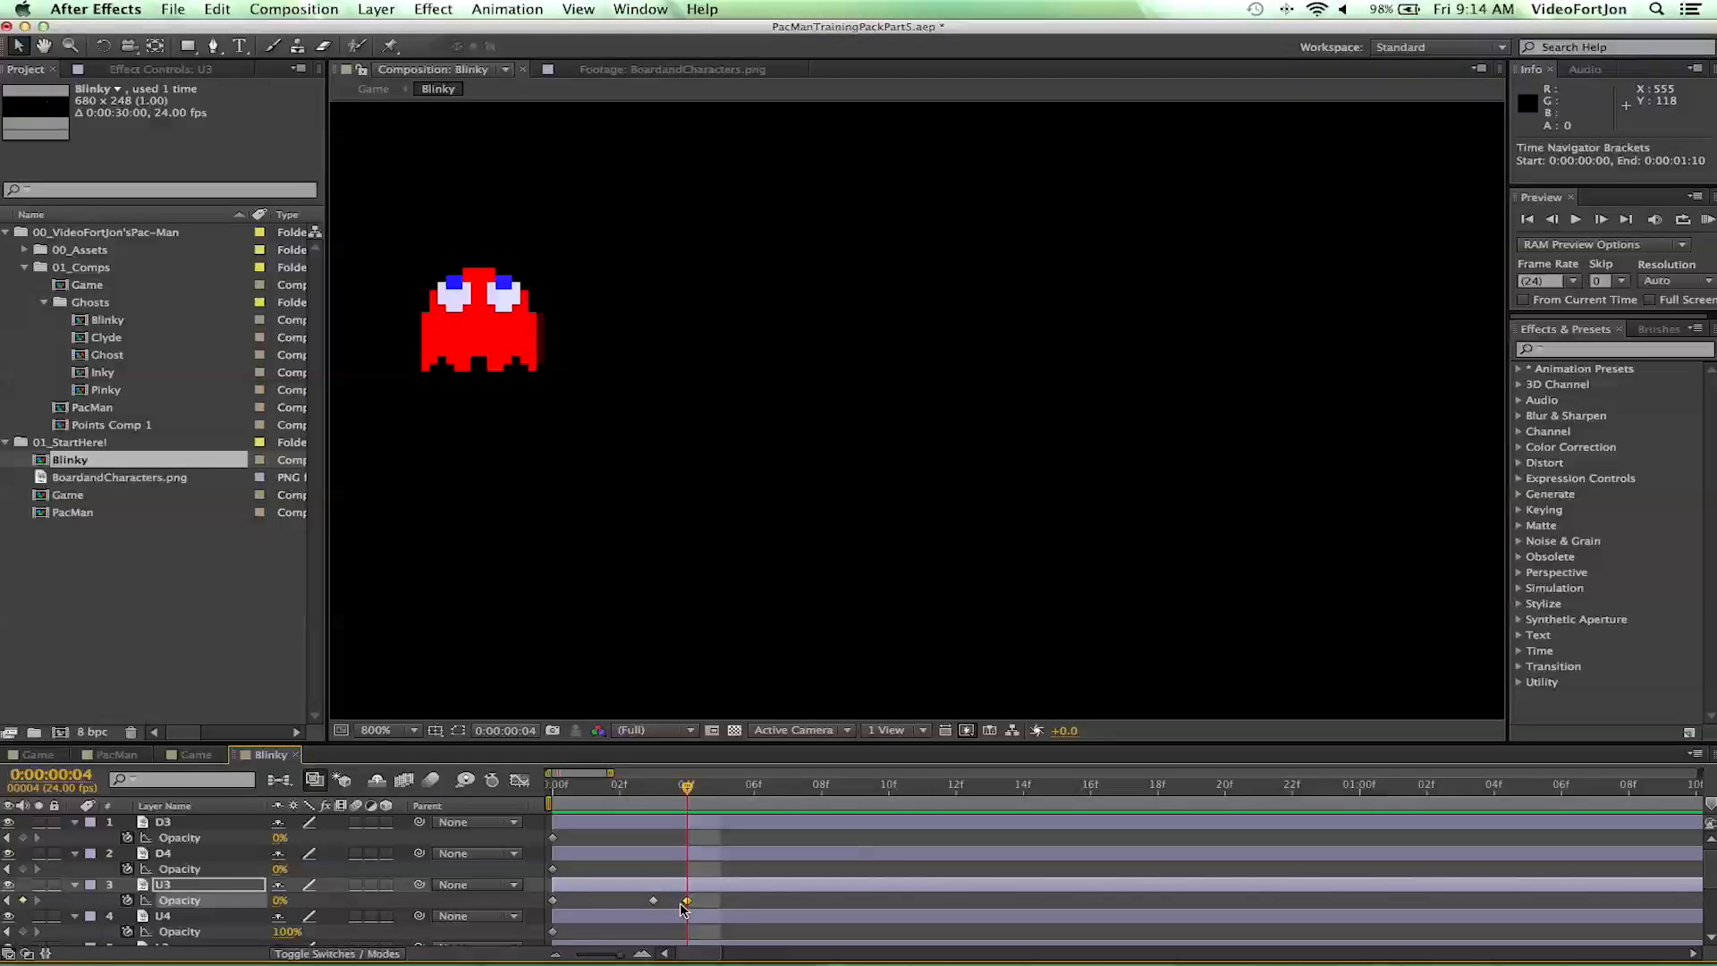
left_click(230, 890)
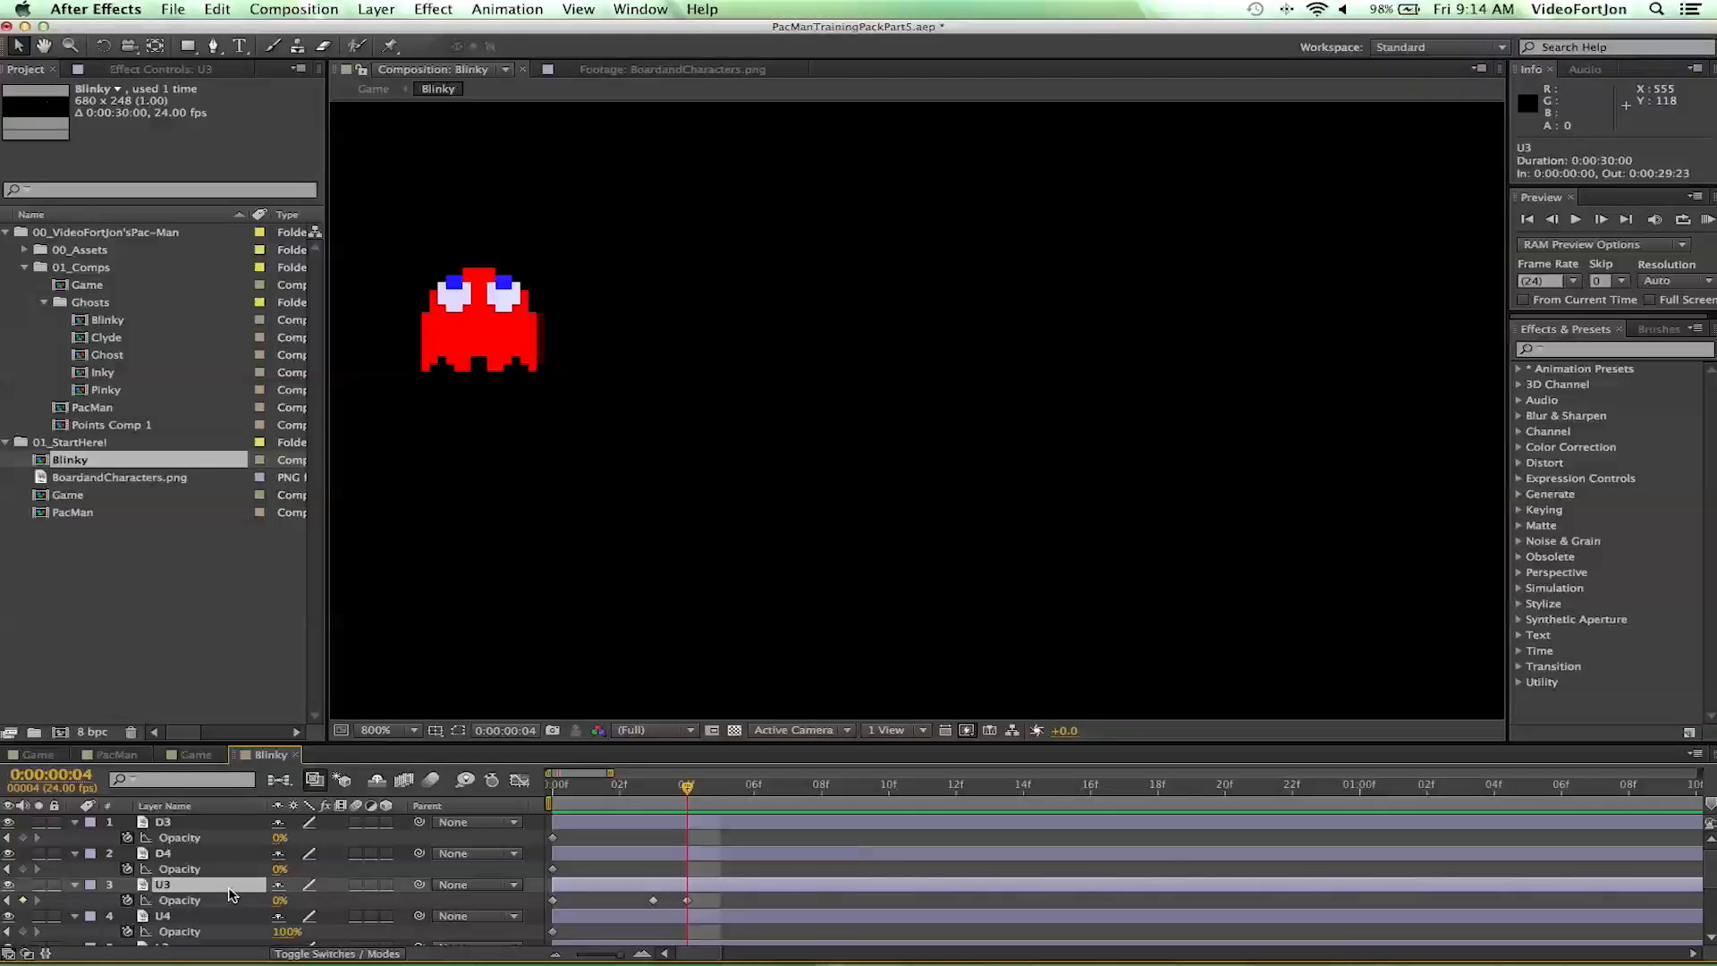
left_click(1599, 220)
left_click(1599, 220)
left_click(1599, 220)
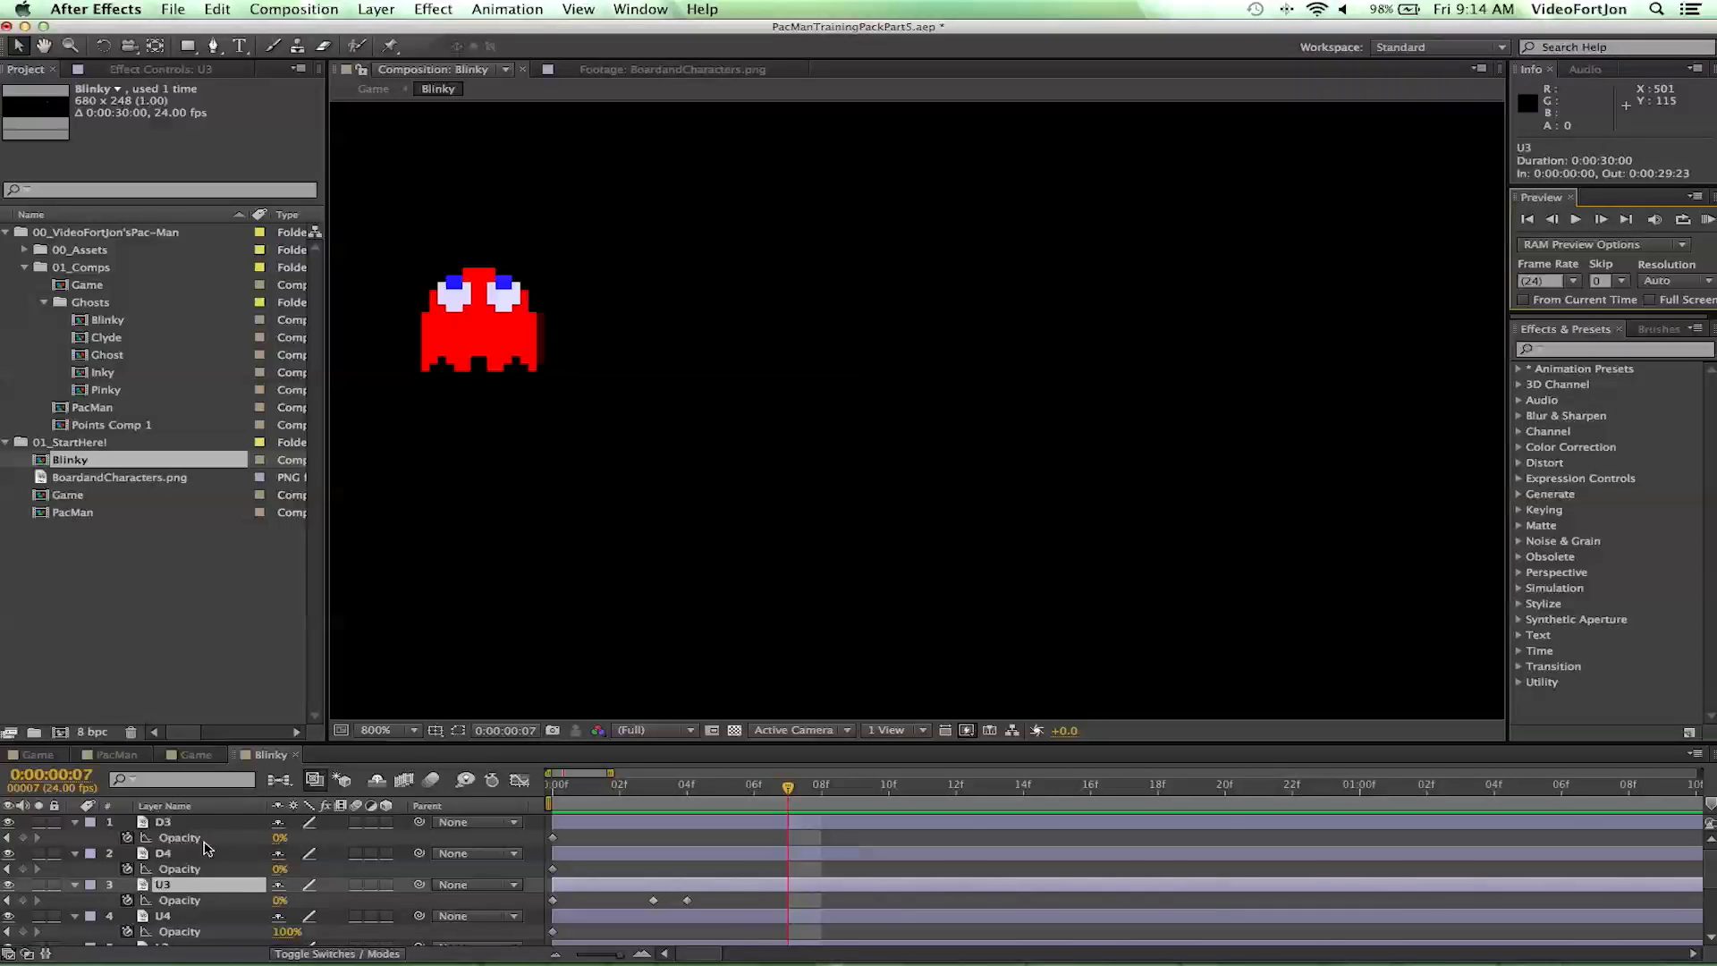
left_click(23, 901)
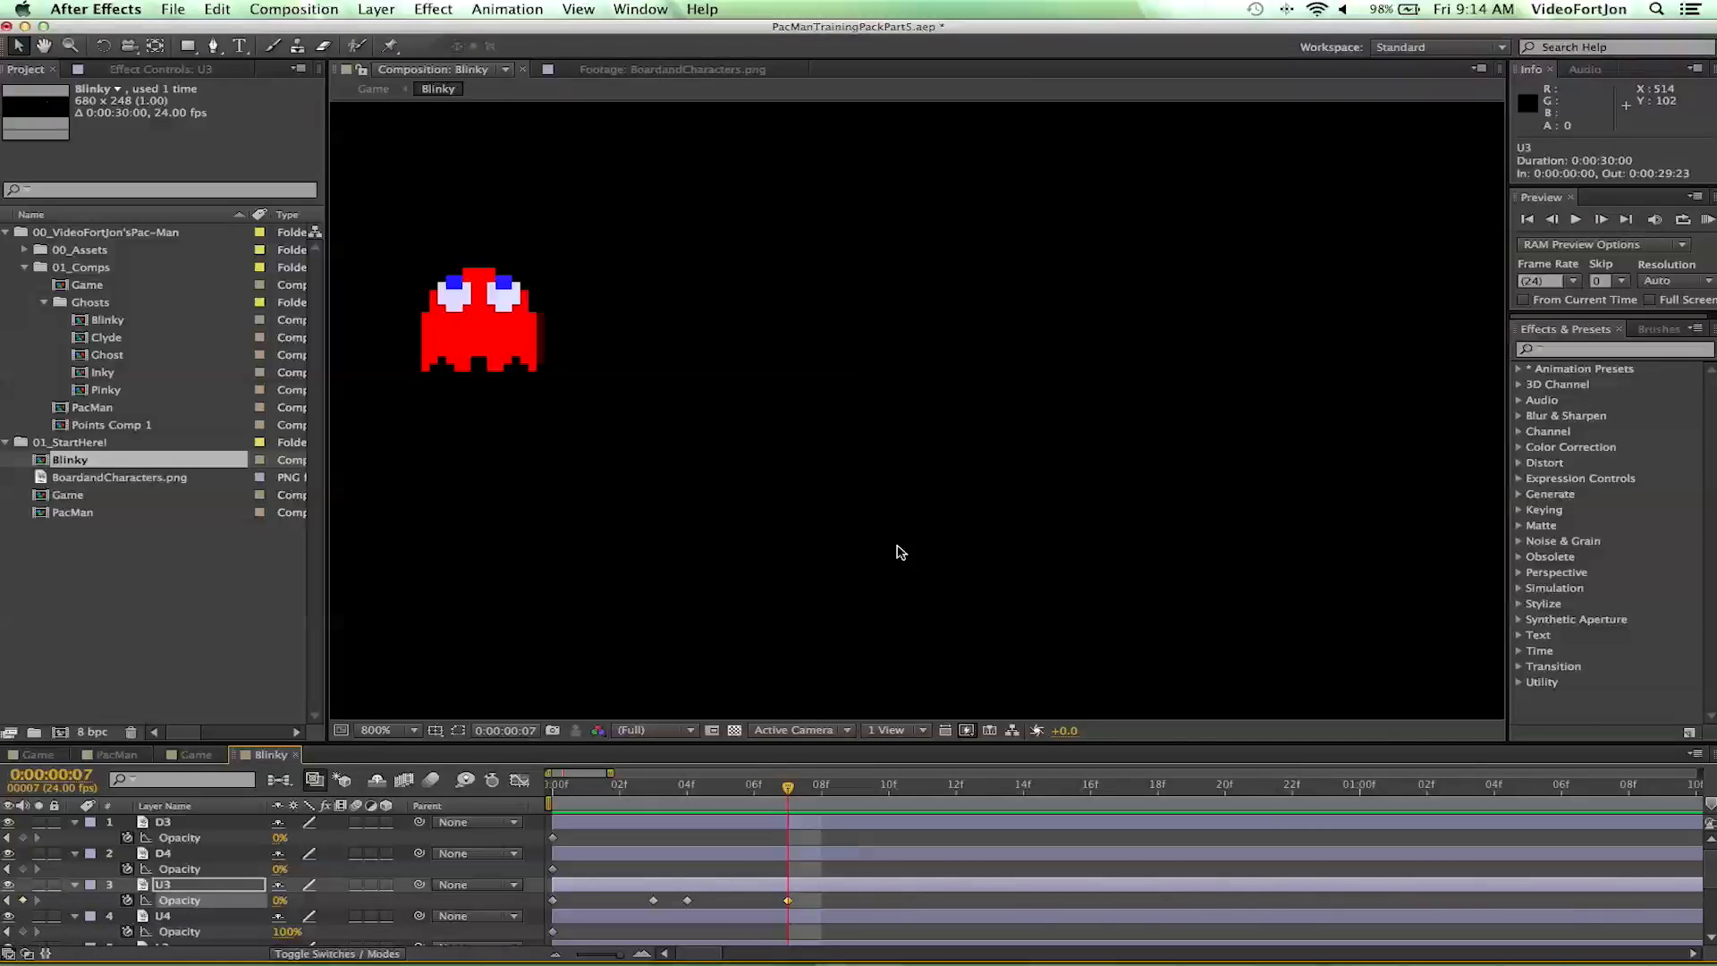
left_click(1601, 220)
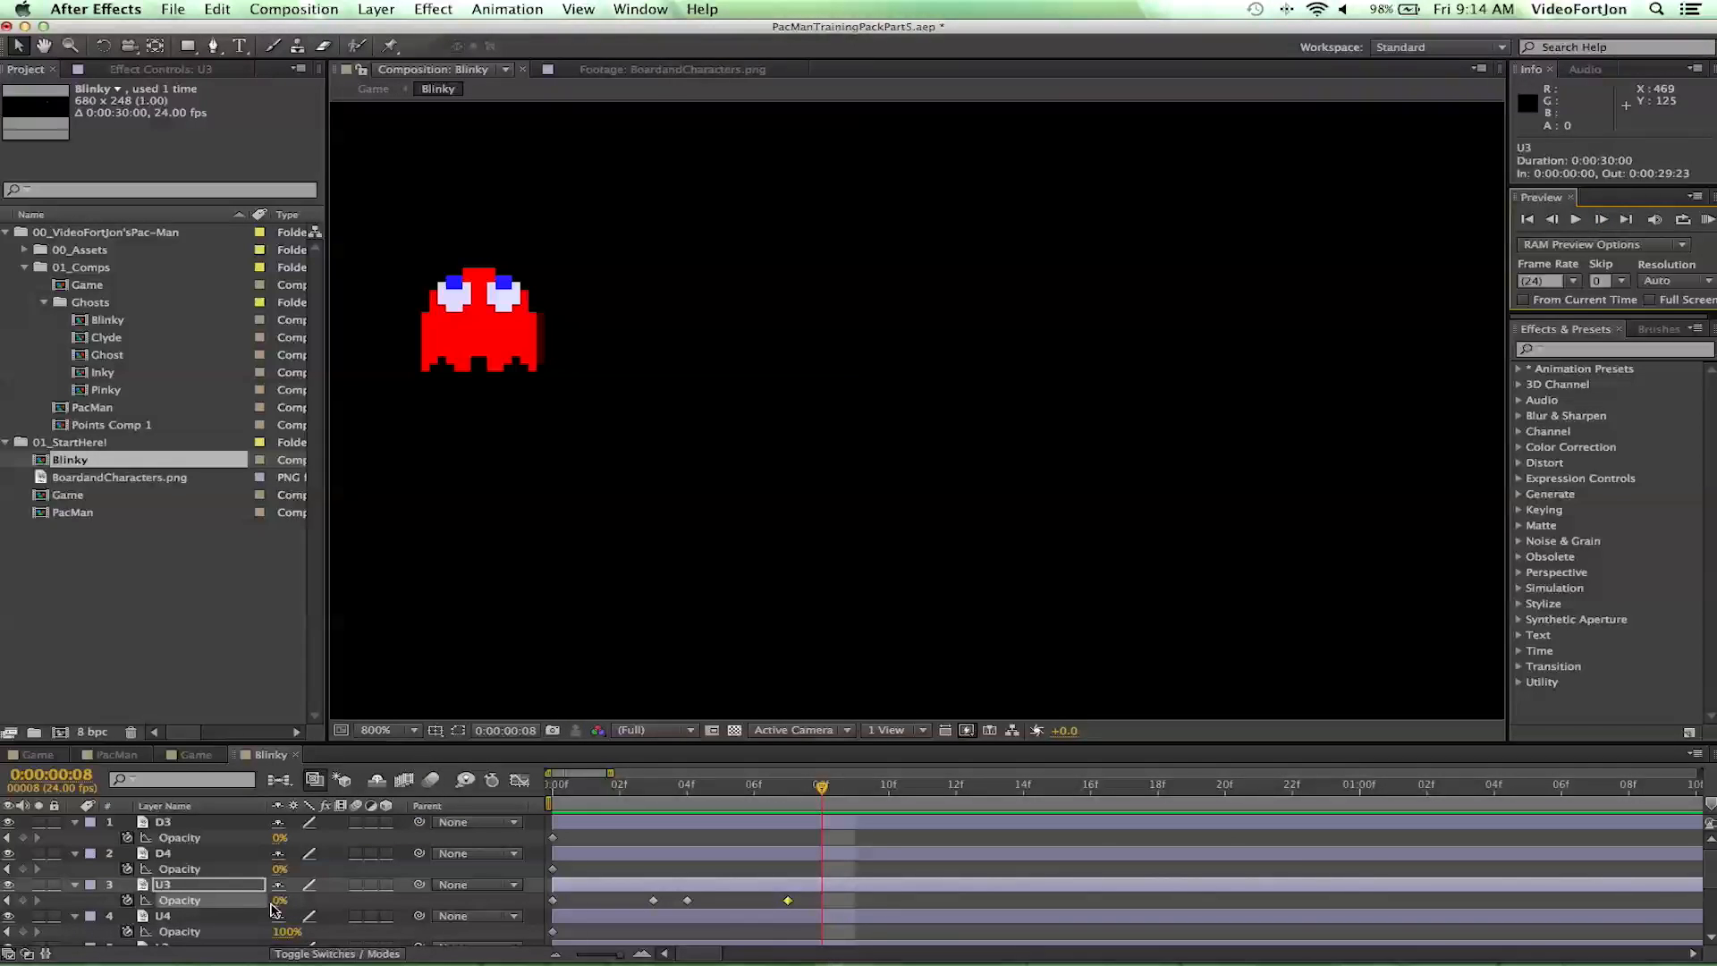
left_click_drag(275, 906, 564, 905)
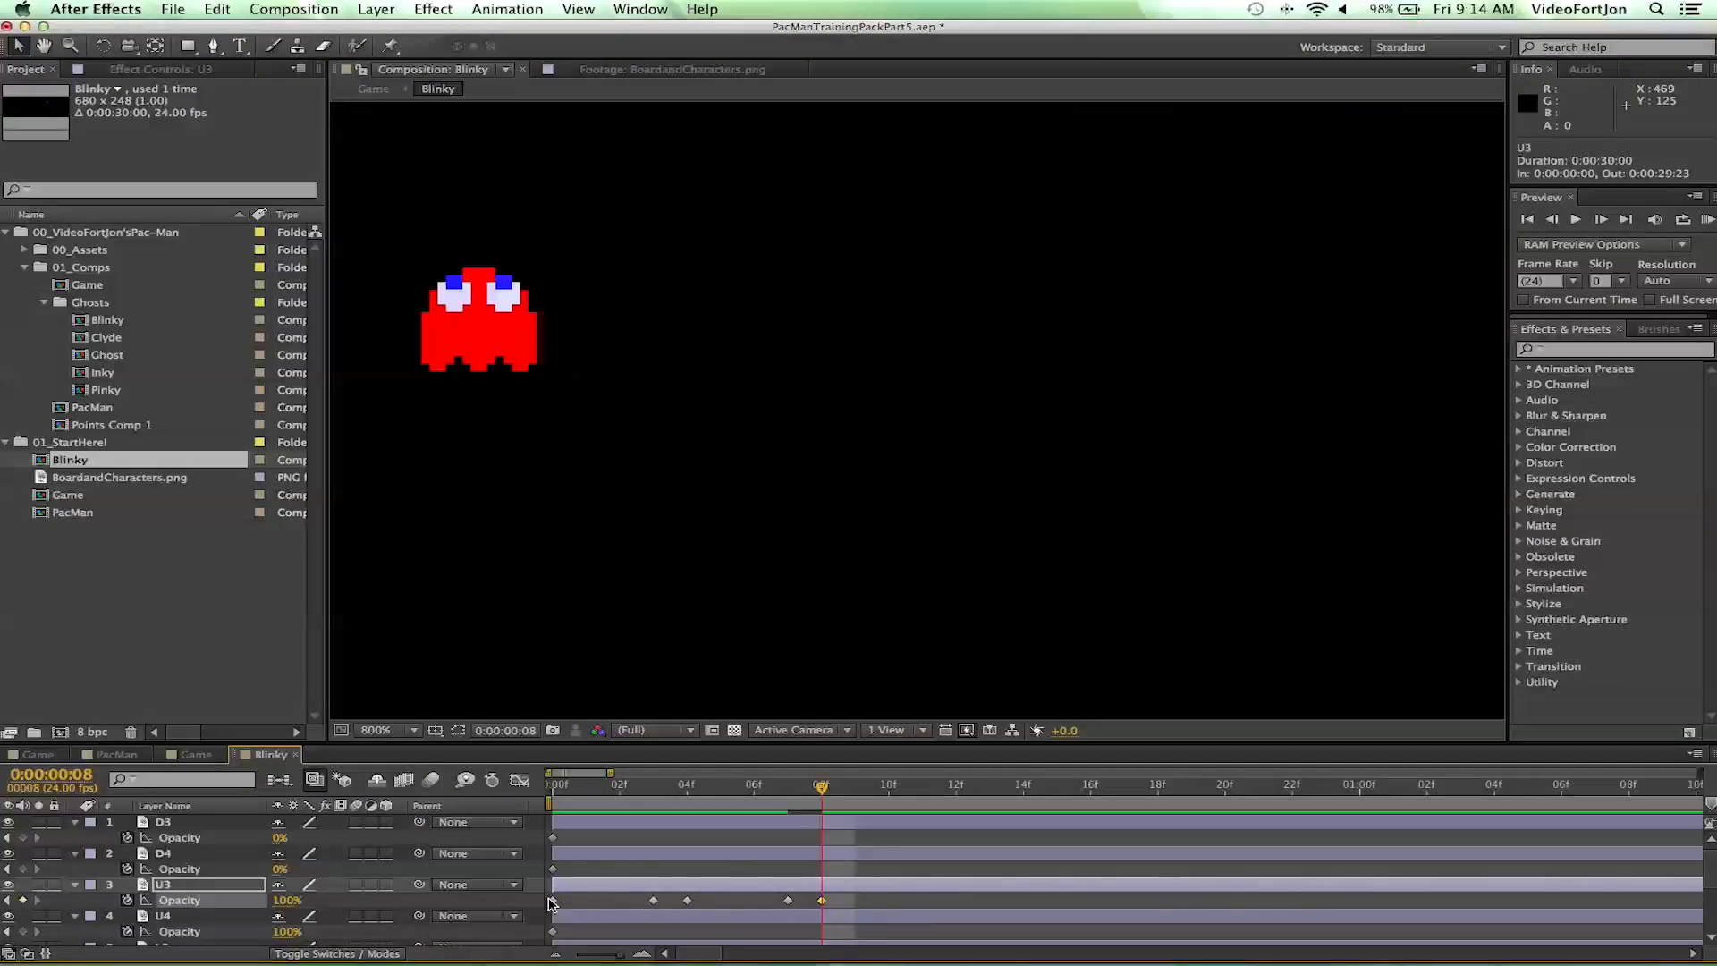
mouse_move(551, 902)
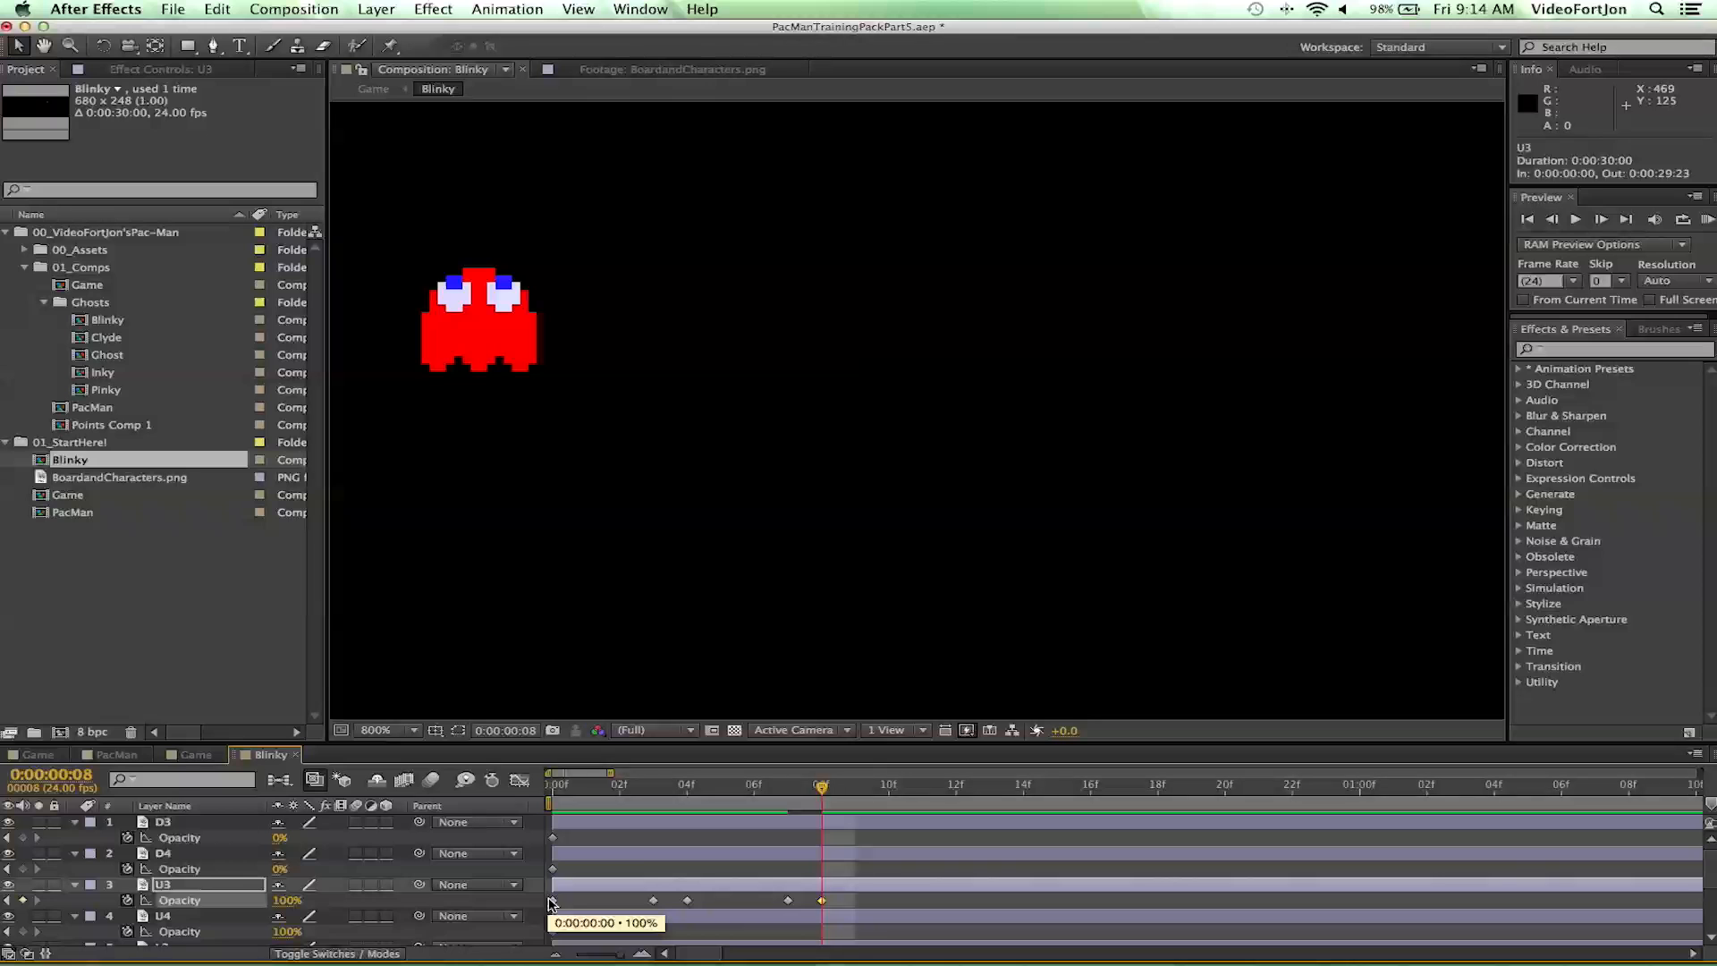
- Keyframe U3's Opacity at 100% on 0:00:00:11 and at 0% on 0:00:00:12
left_click(1602, 220)
left_click(1601, 220)
left_click(1602, 220)
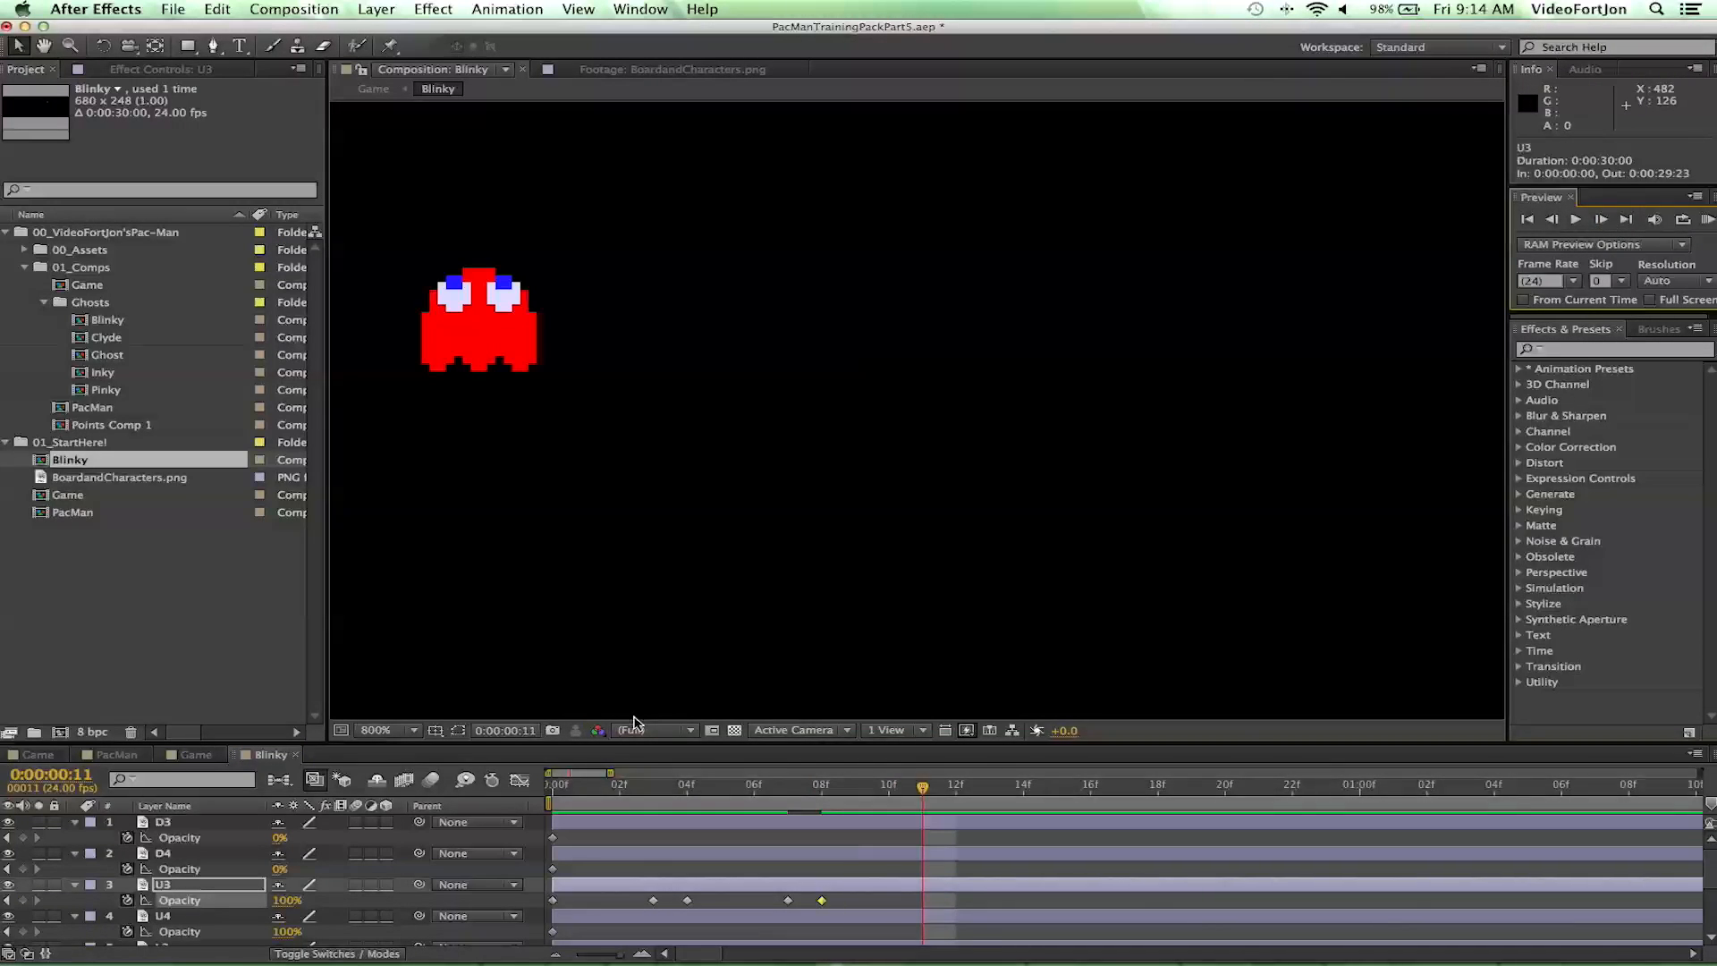
left_click(22, 900)
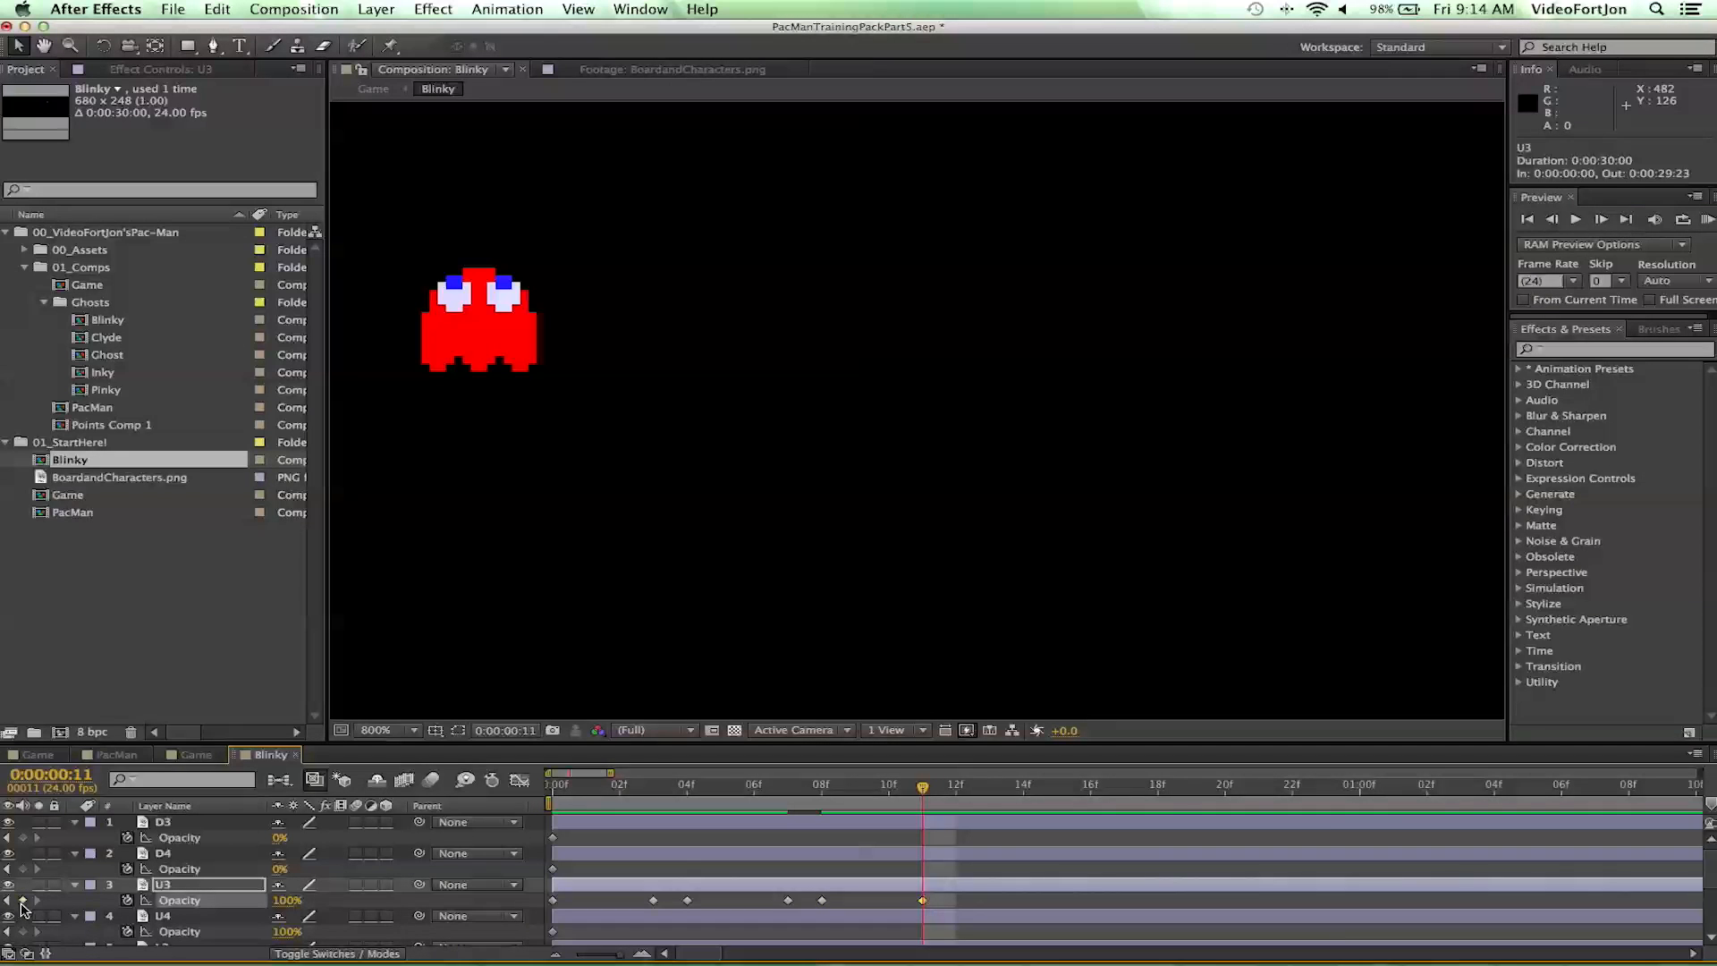
left_click(1602, 220)
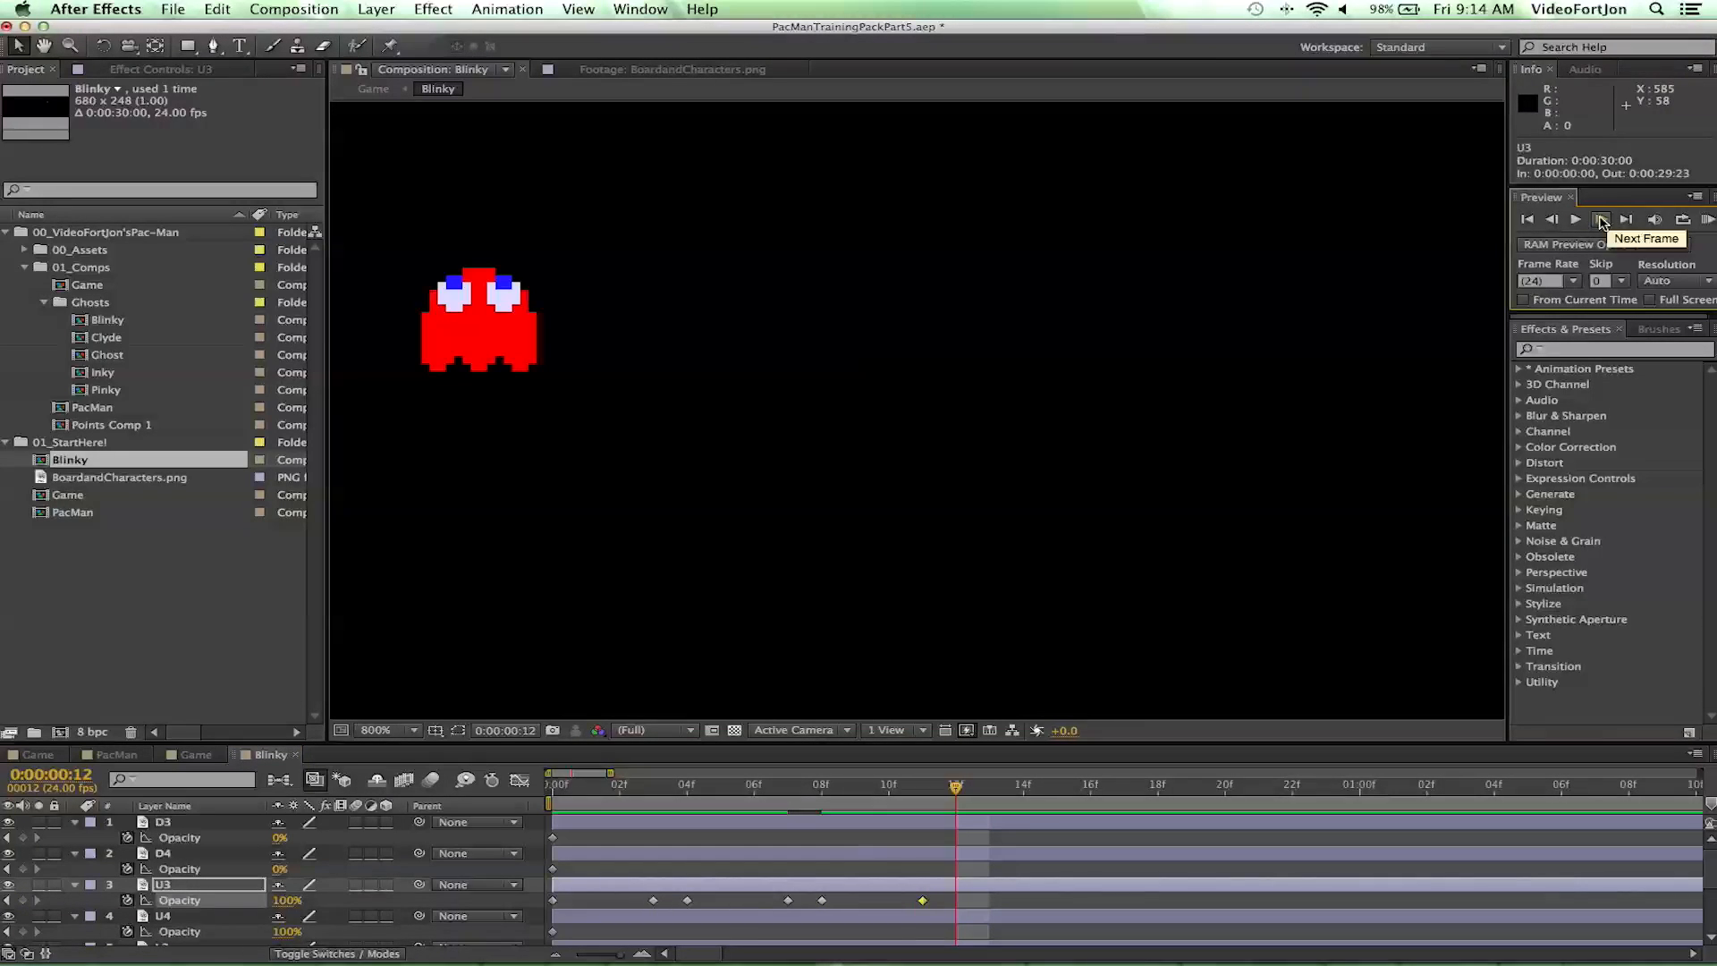
left_click_drag(295, 906, 4, 838)
left_click(280, 900)
type("0")
key("Return")
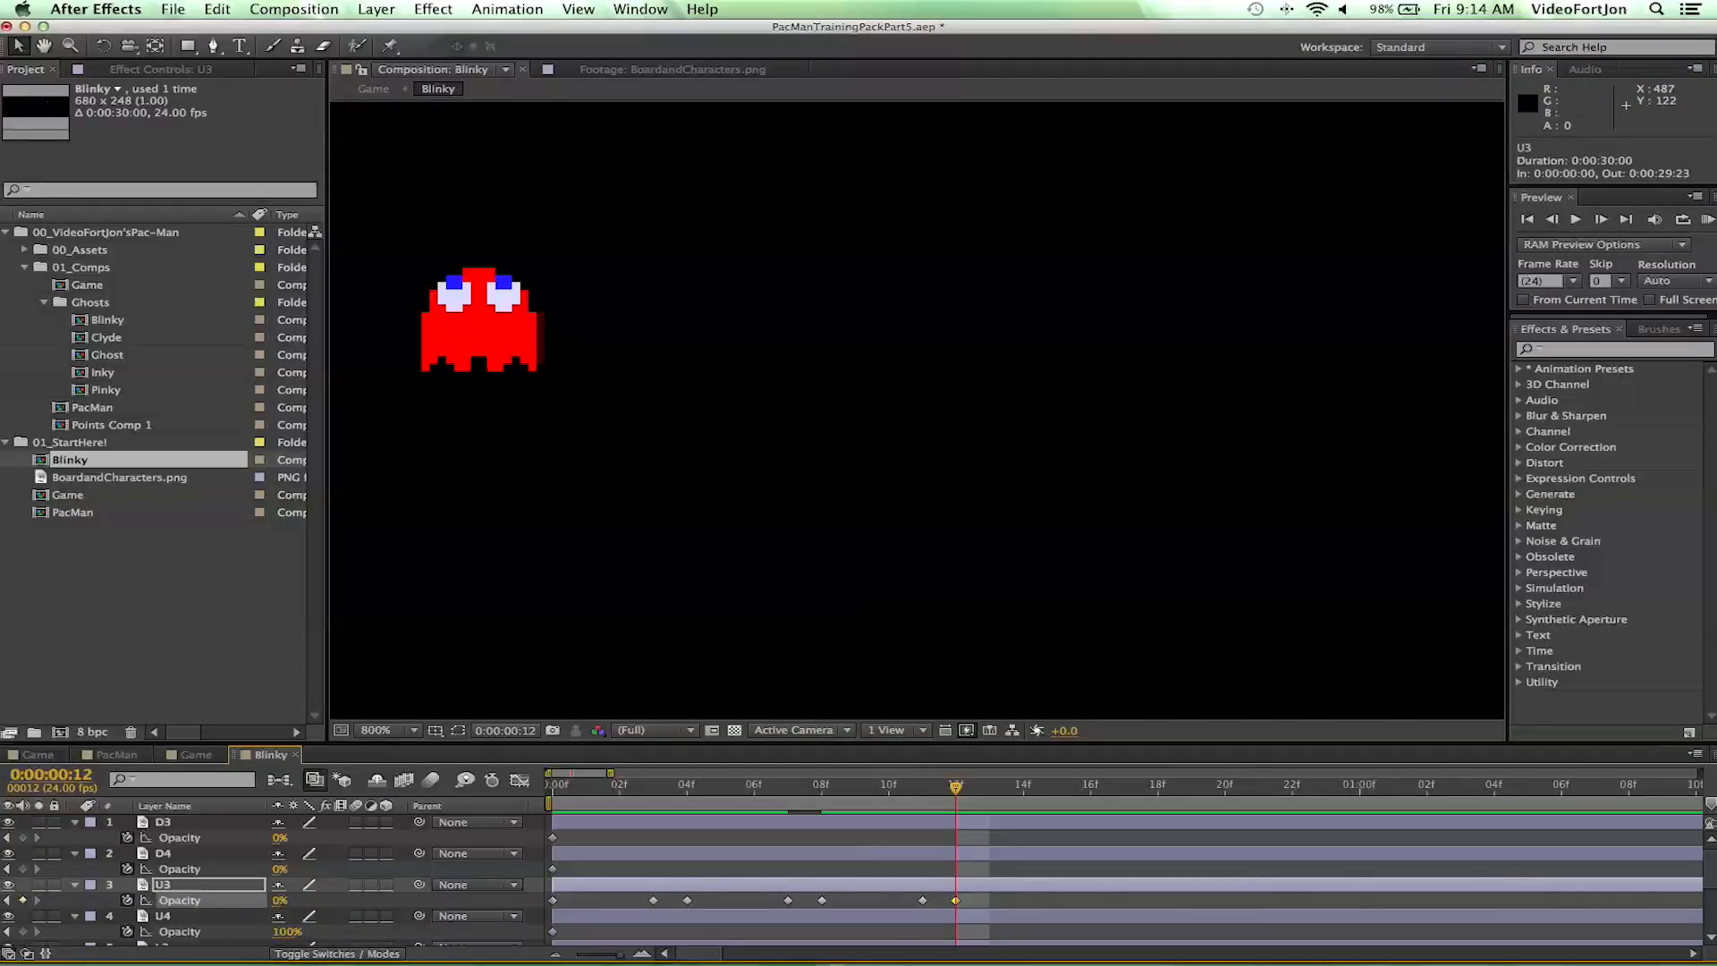
- Keyframe U3's Opacity at 0% on 0:00:00:15 and at 100% on 0:00:00:16
left_click(1601, 220)
left_click(1601, 220)
left_click(1601, 220)
left_click(24, 900)
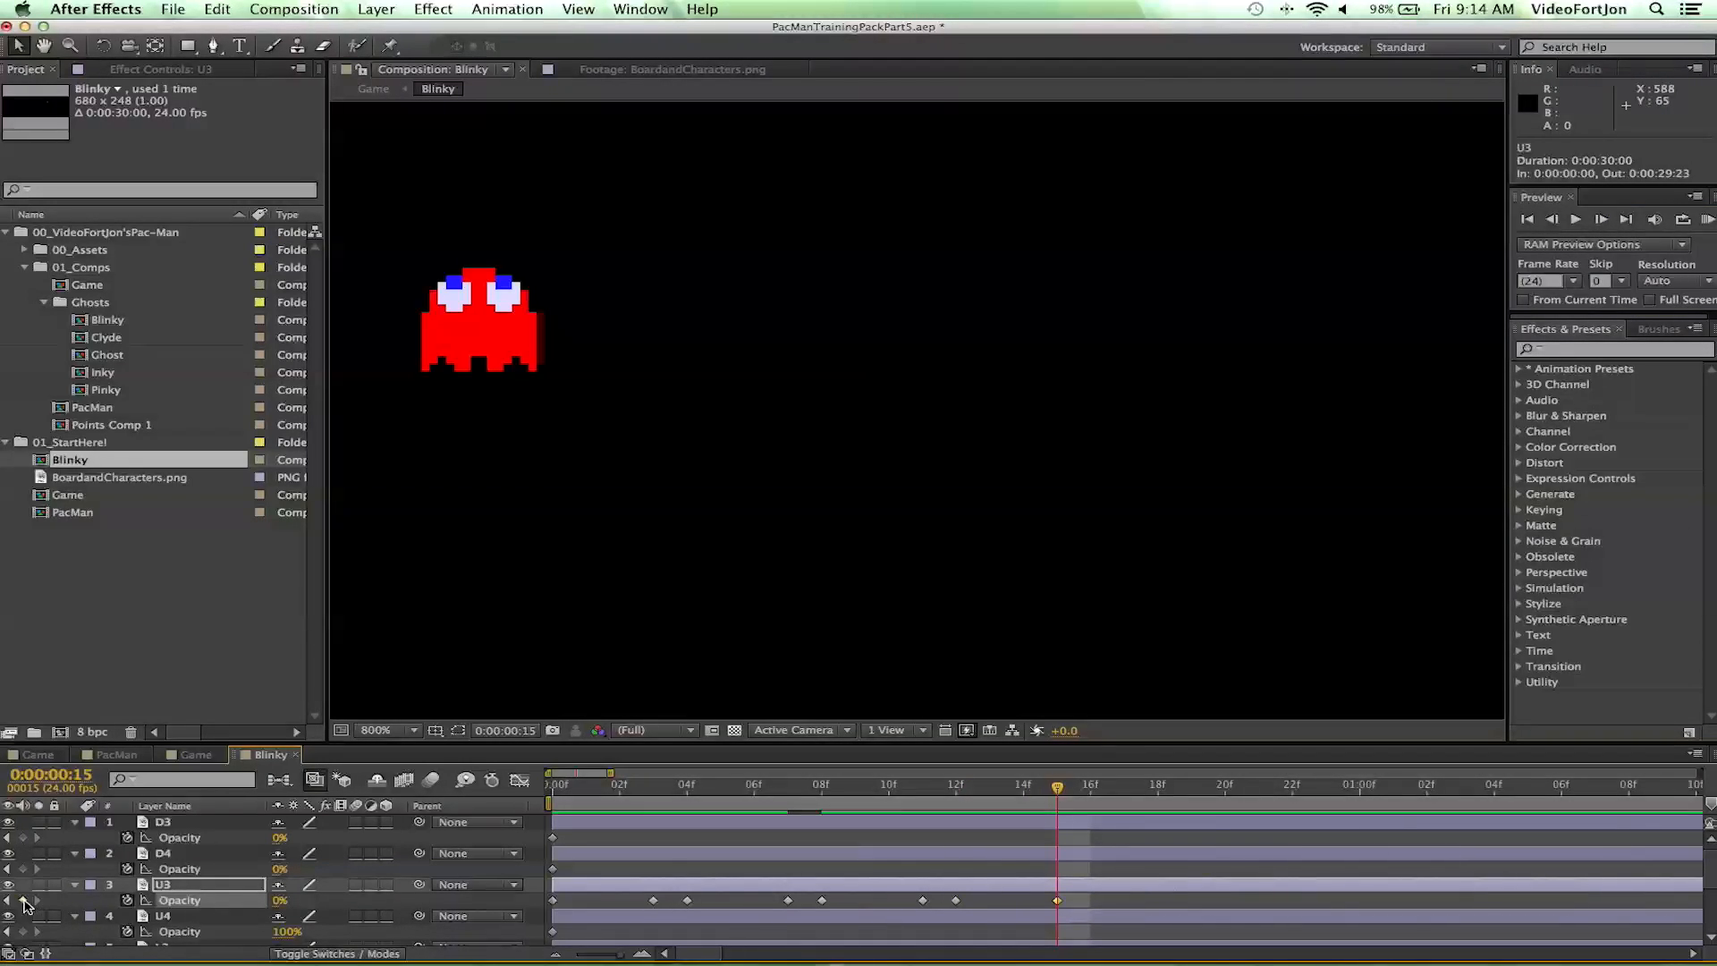
left_click(1601, 220)
left_click_drag(280, 908, 541, 902)
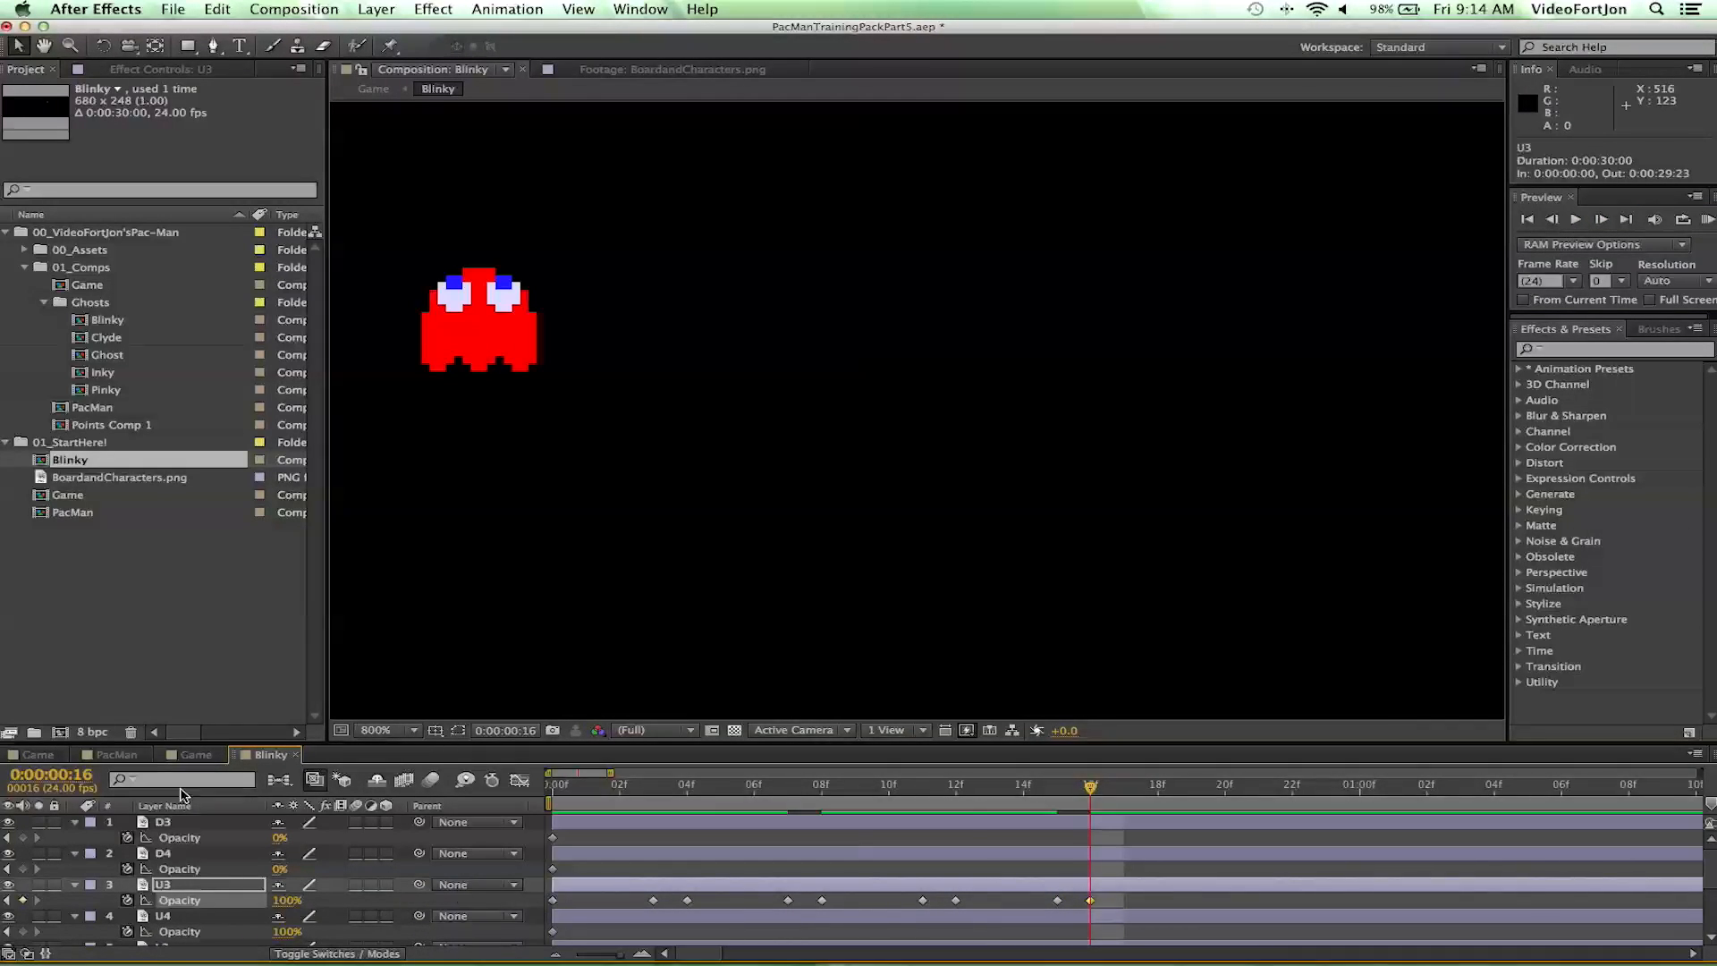
- Dock the Game composition's timeline as a separate panel above the Blinky timeline
left_click(22, 757)
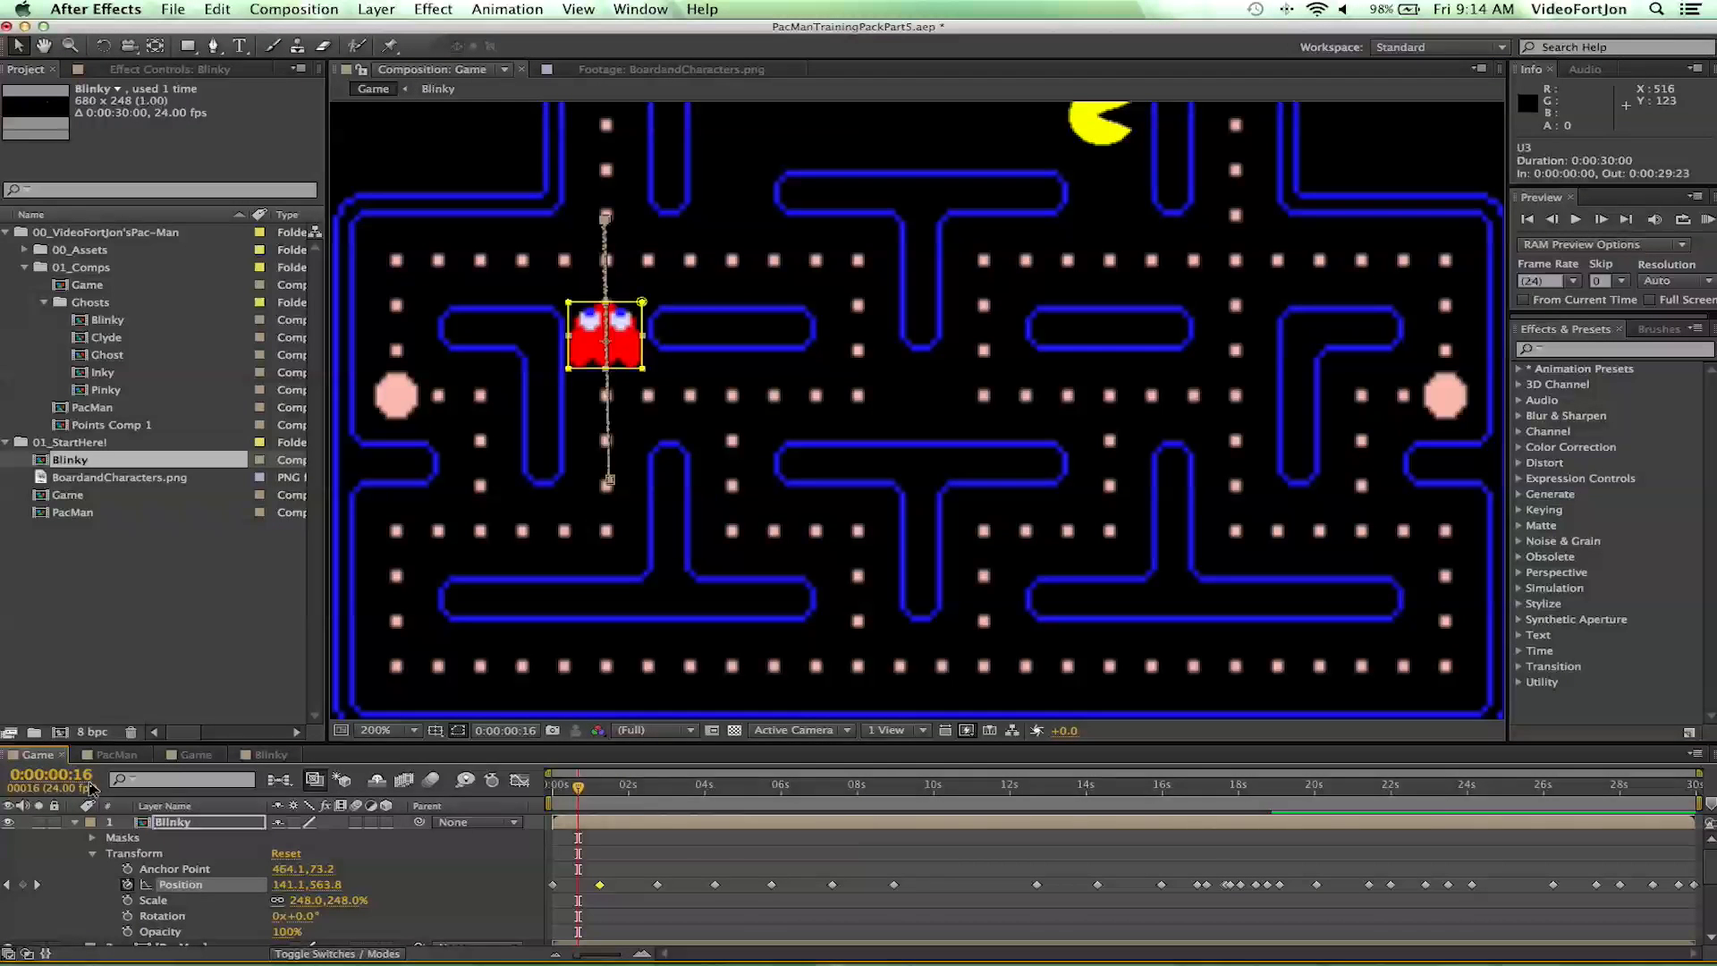
mouse_move(602, 888)
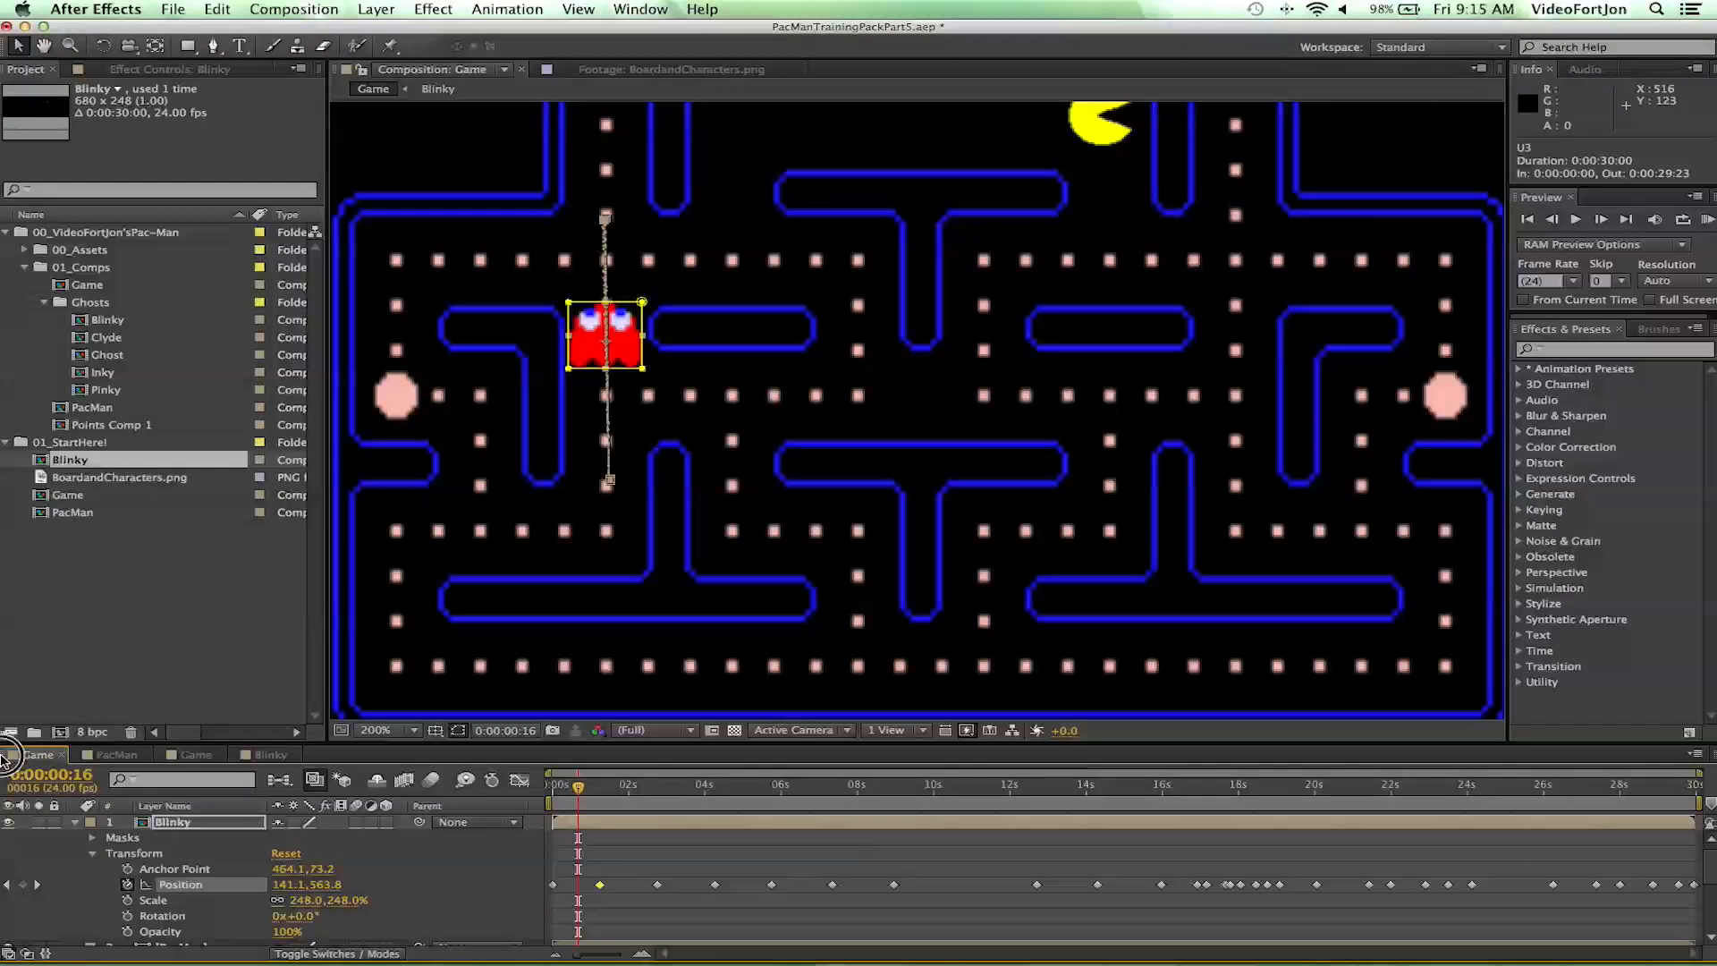
left_click(46, 749)
left_click_drag(46, 749, 351, 604)
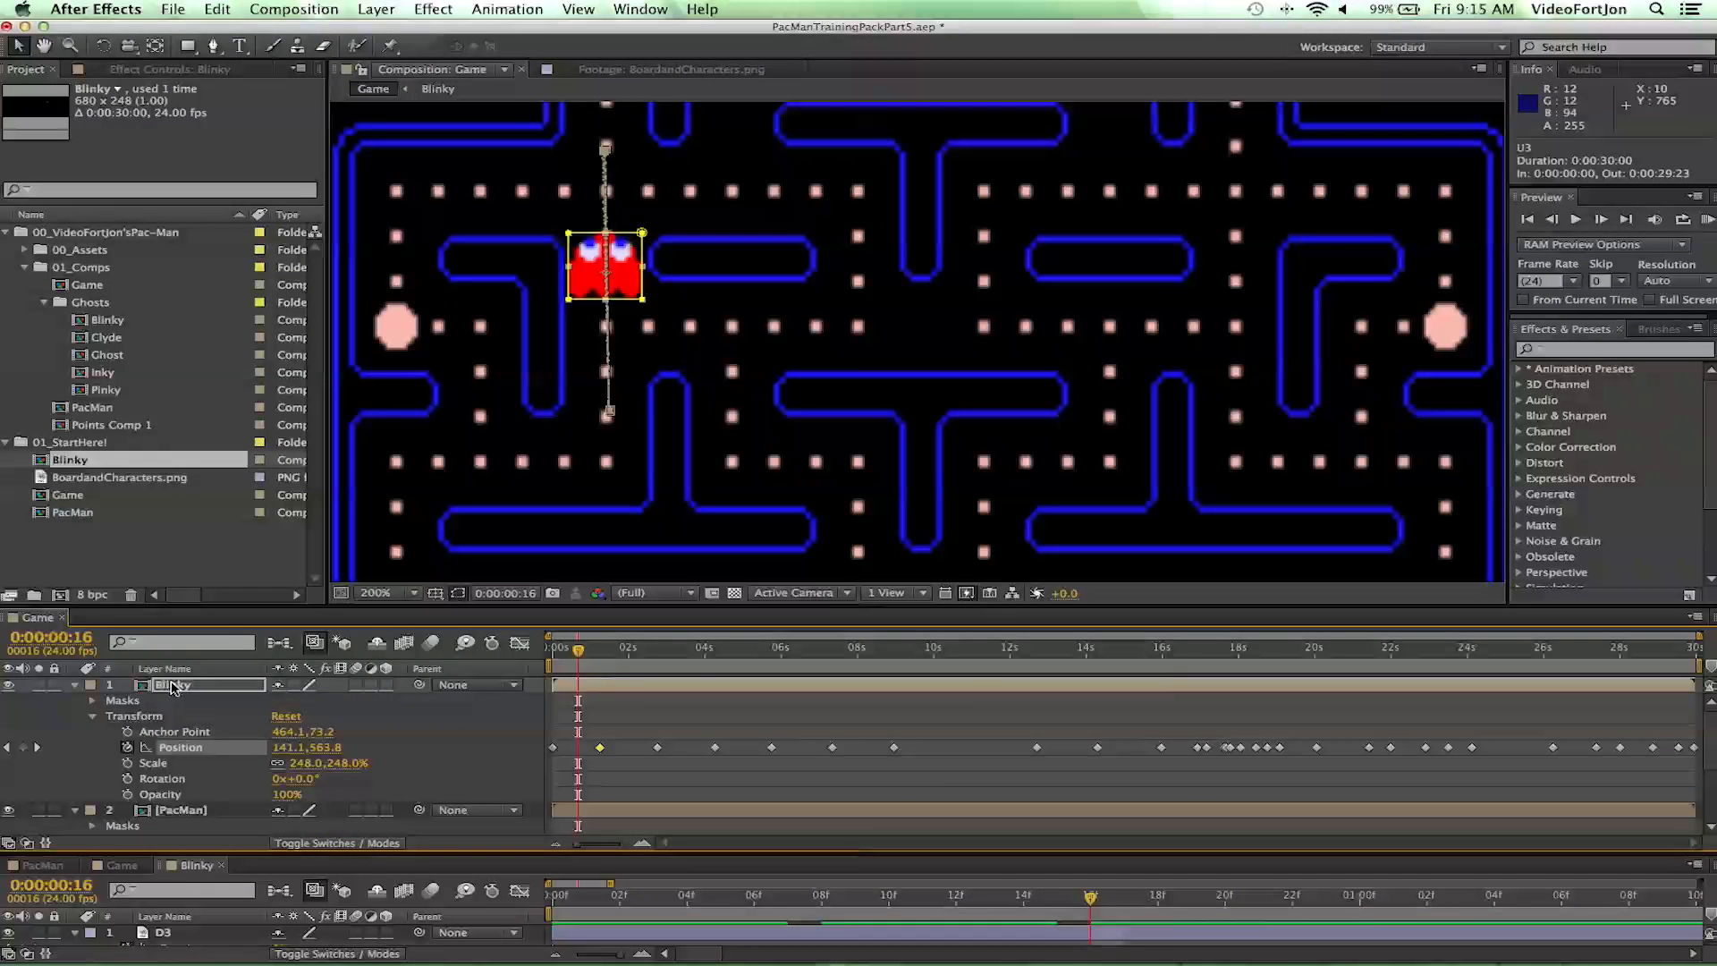
- Reduce the Game timeline to Blinky's keyframed Position with the PacMan layer collapsed, and enlarge the Blinky timeline beneath it
left_click(172, 687)
key("u")
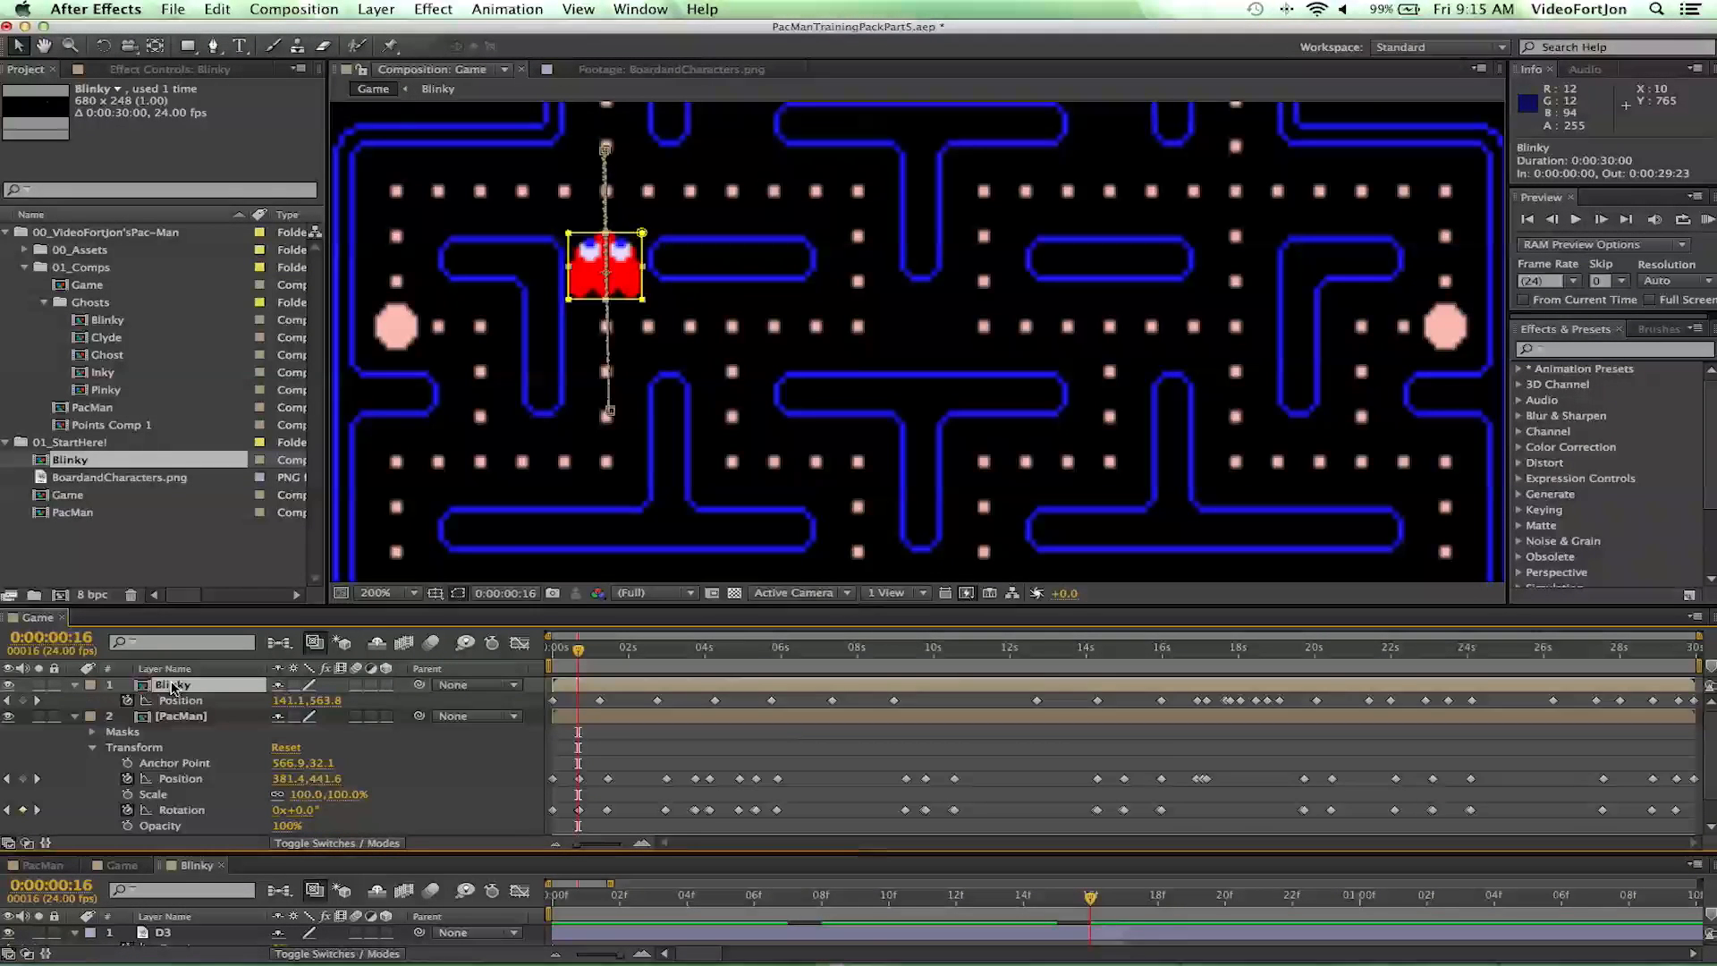
left_click(76, 716)
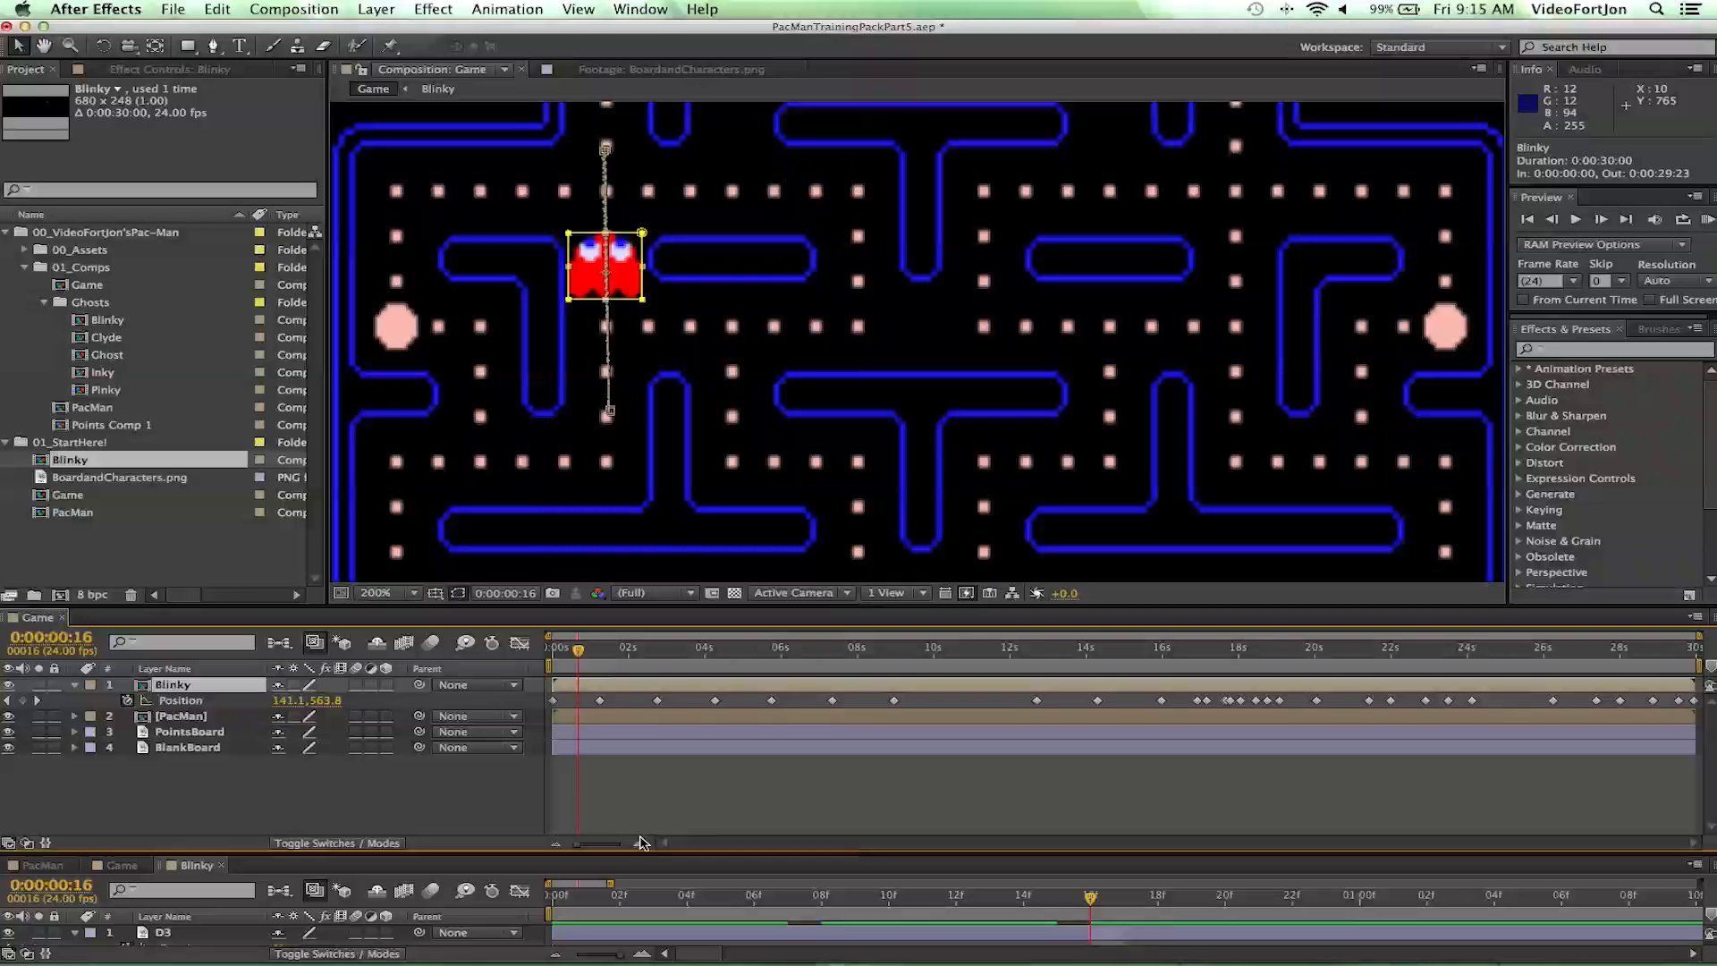
left_click_drag(650, 800, 652, 735)
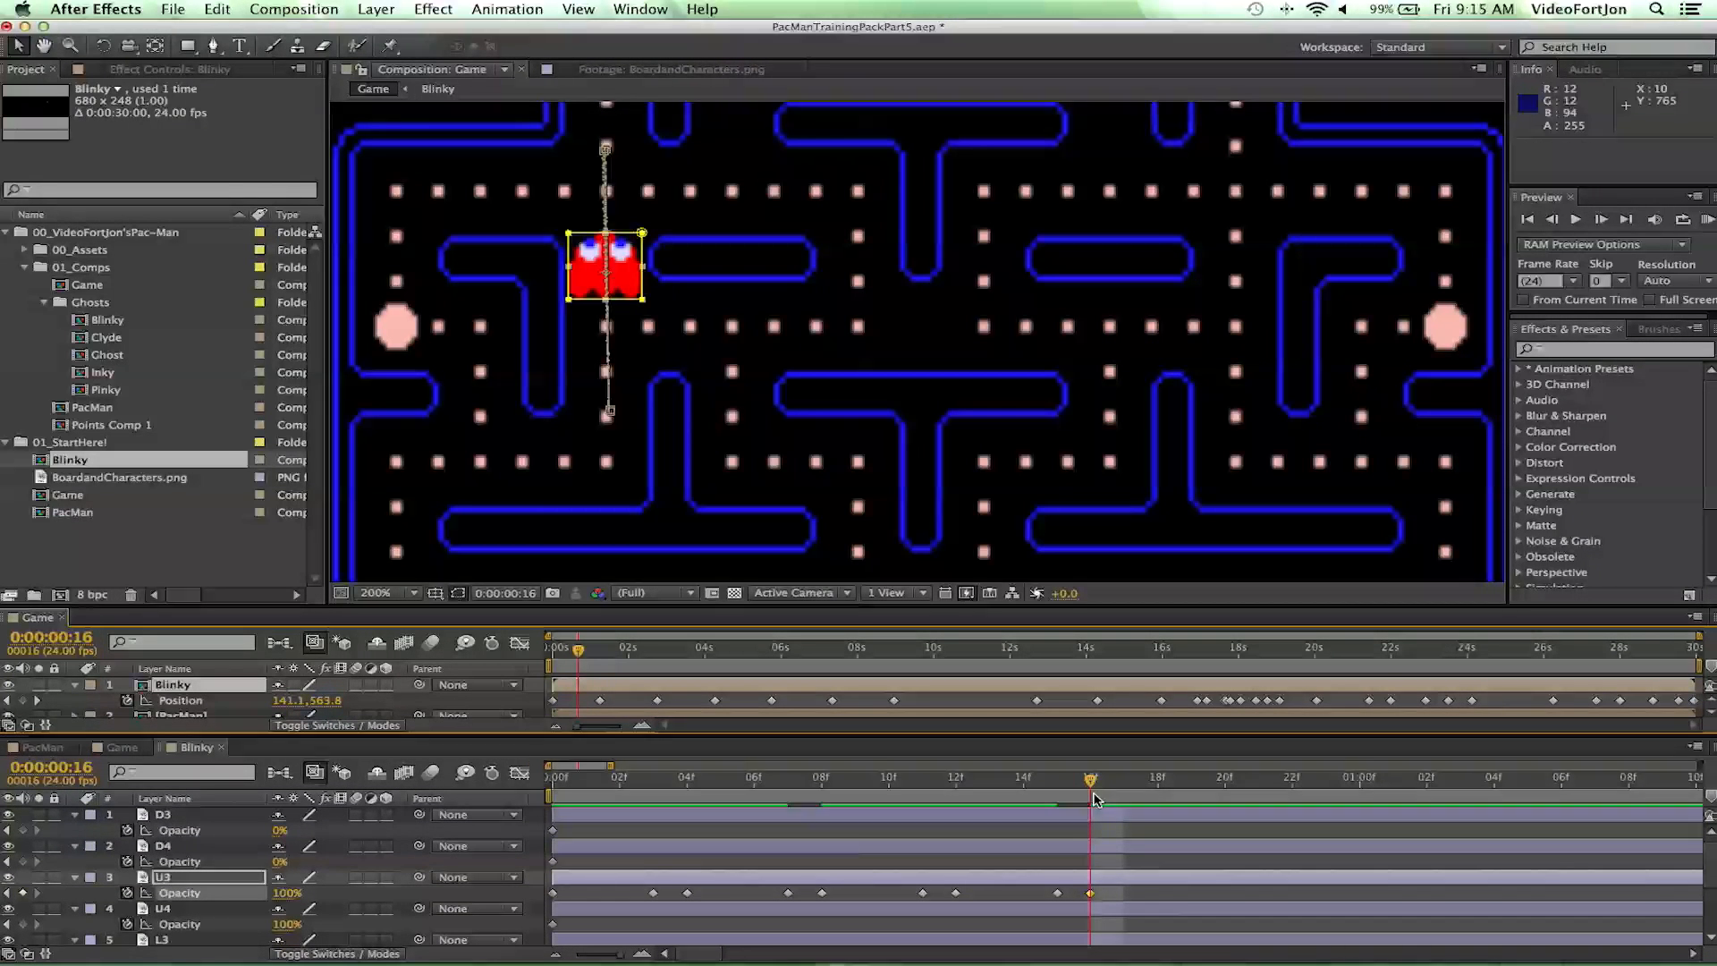
- Keyframe U3's Opacity at 100% on 0:00:00:19 and at 0% on 0:00:00:20
left_click_drag(1089, 782, 1109, 783)
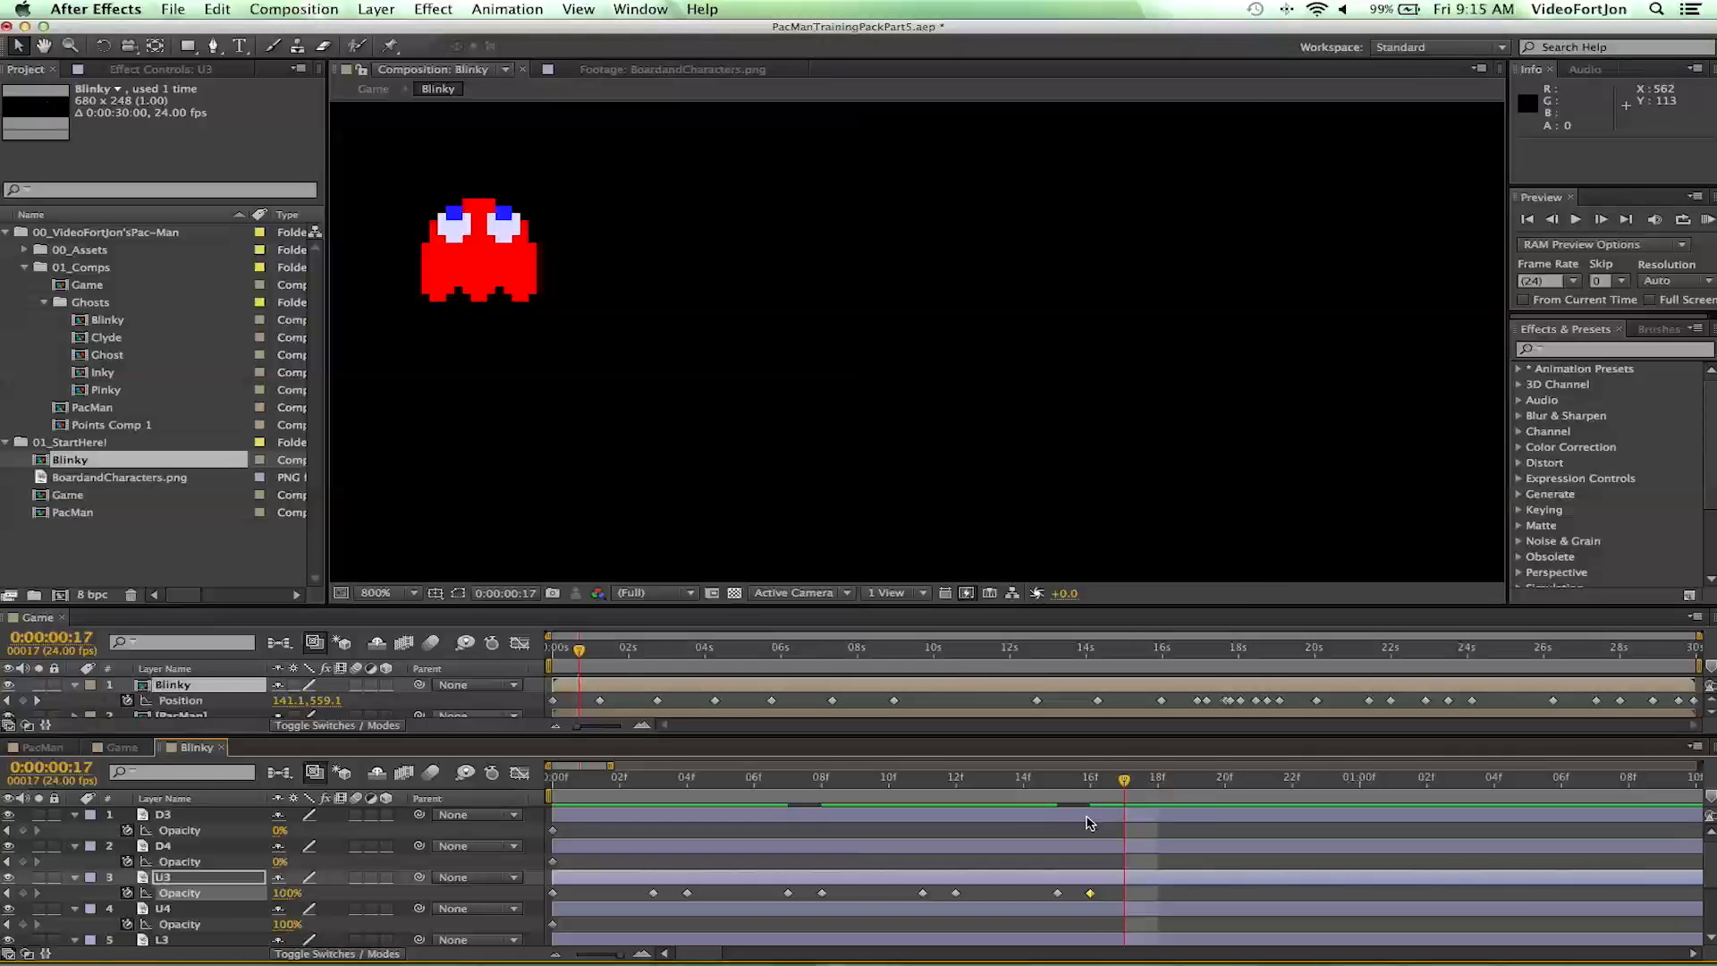
left_click_drag(1123, 783, 1099, 785)
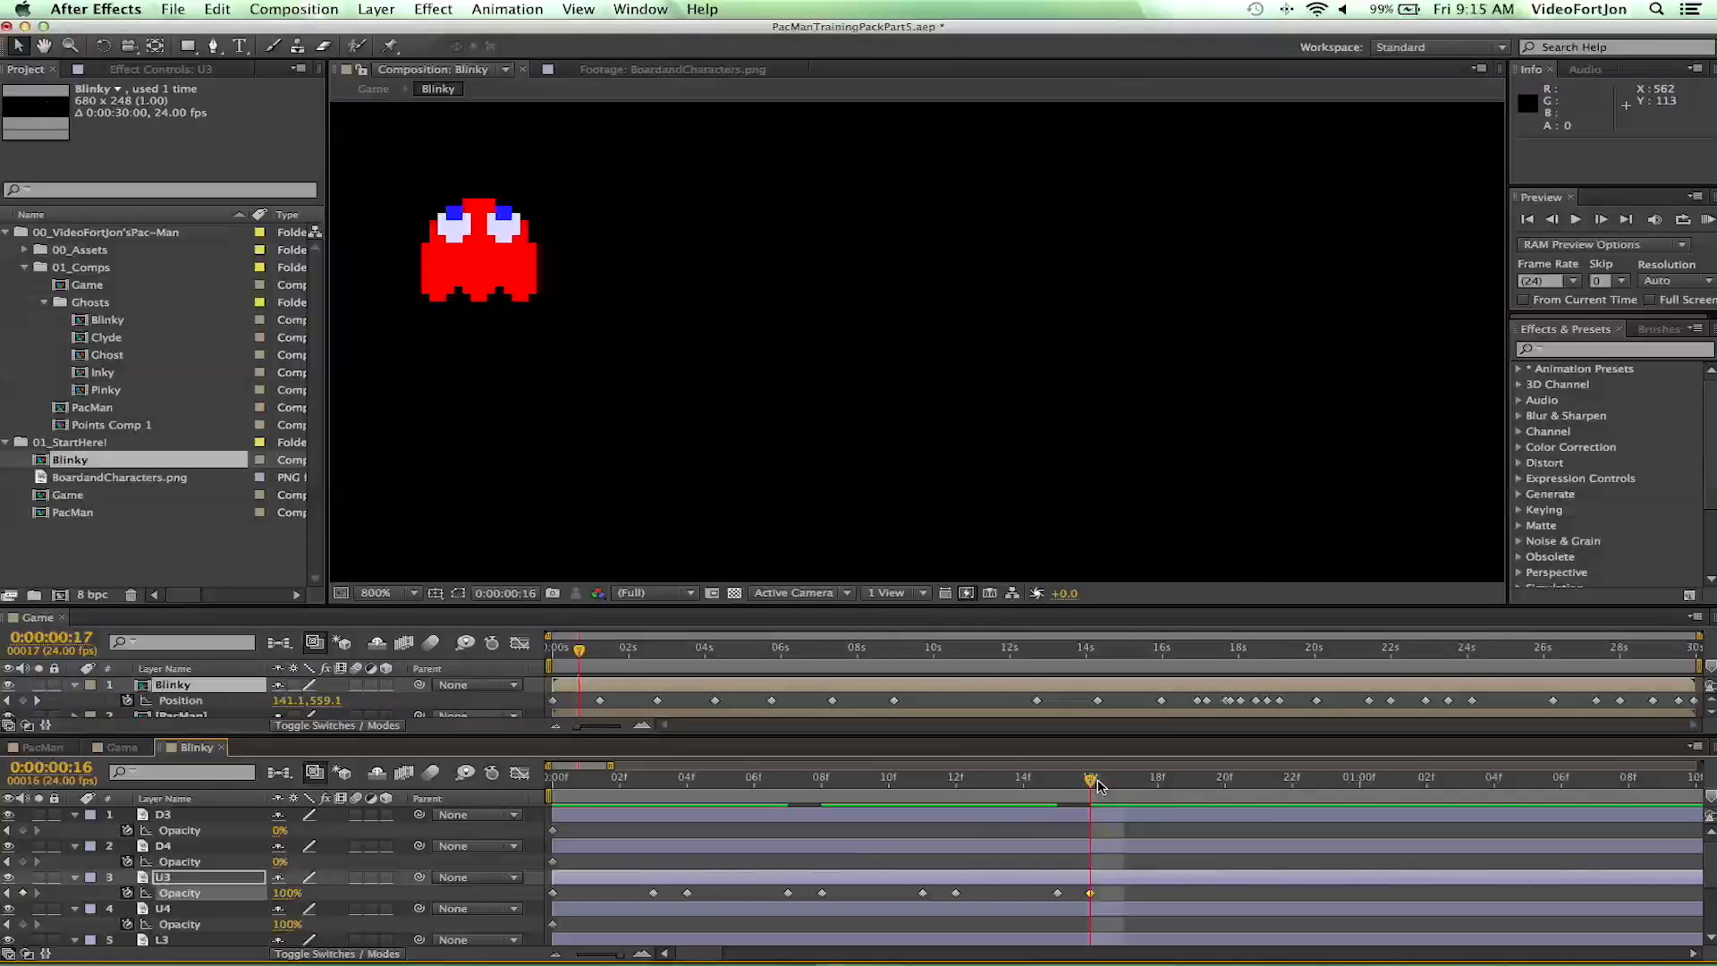
left_click(1600, 220)
left_click(1601, 220)
left_click(1600, 220)
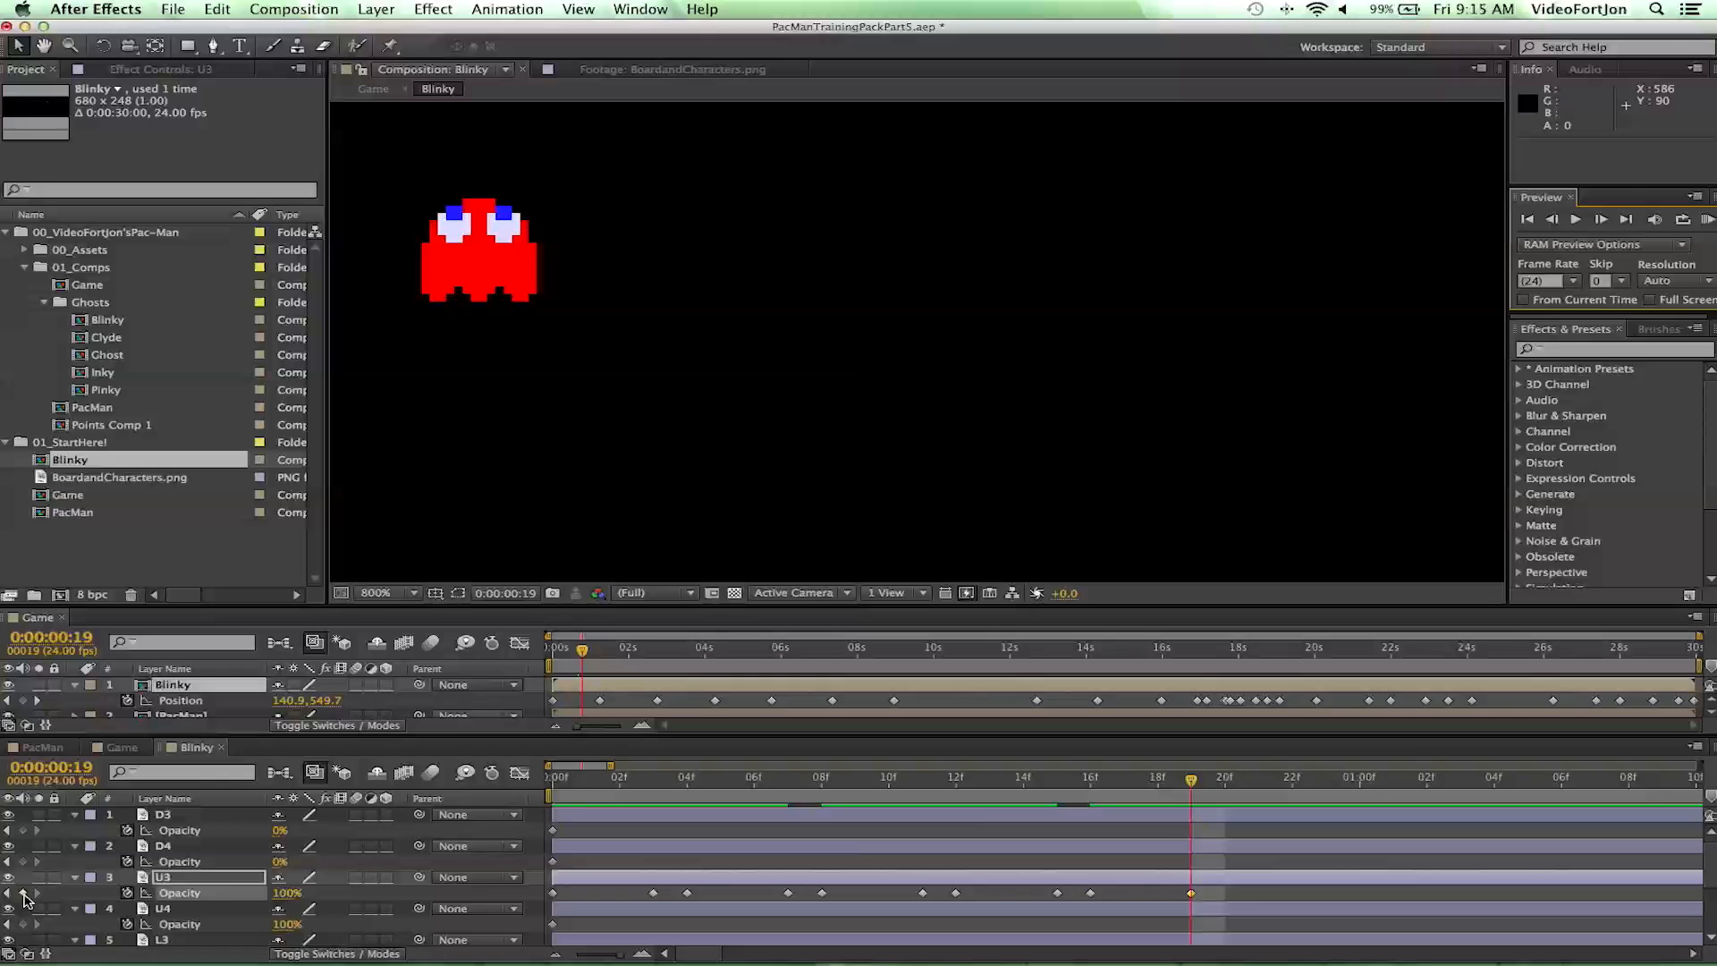
left_click(23, 892)
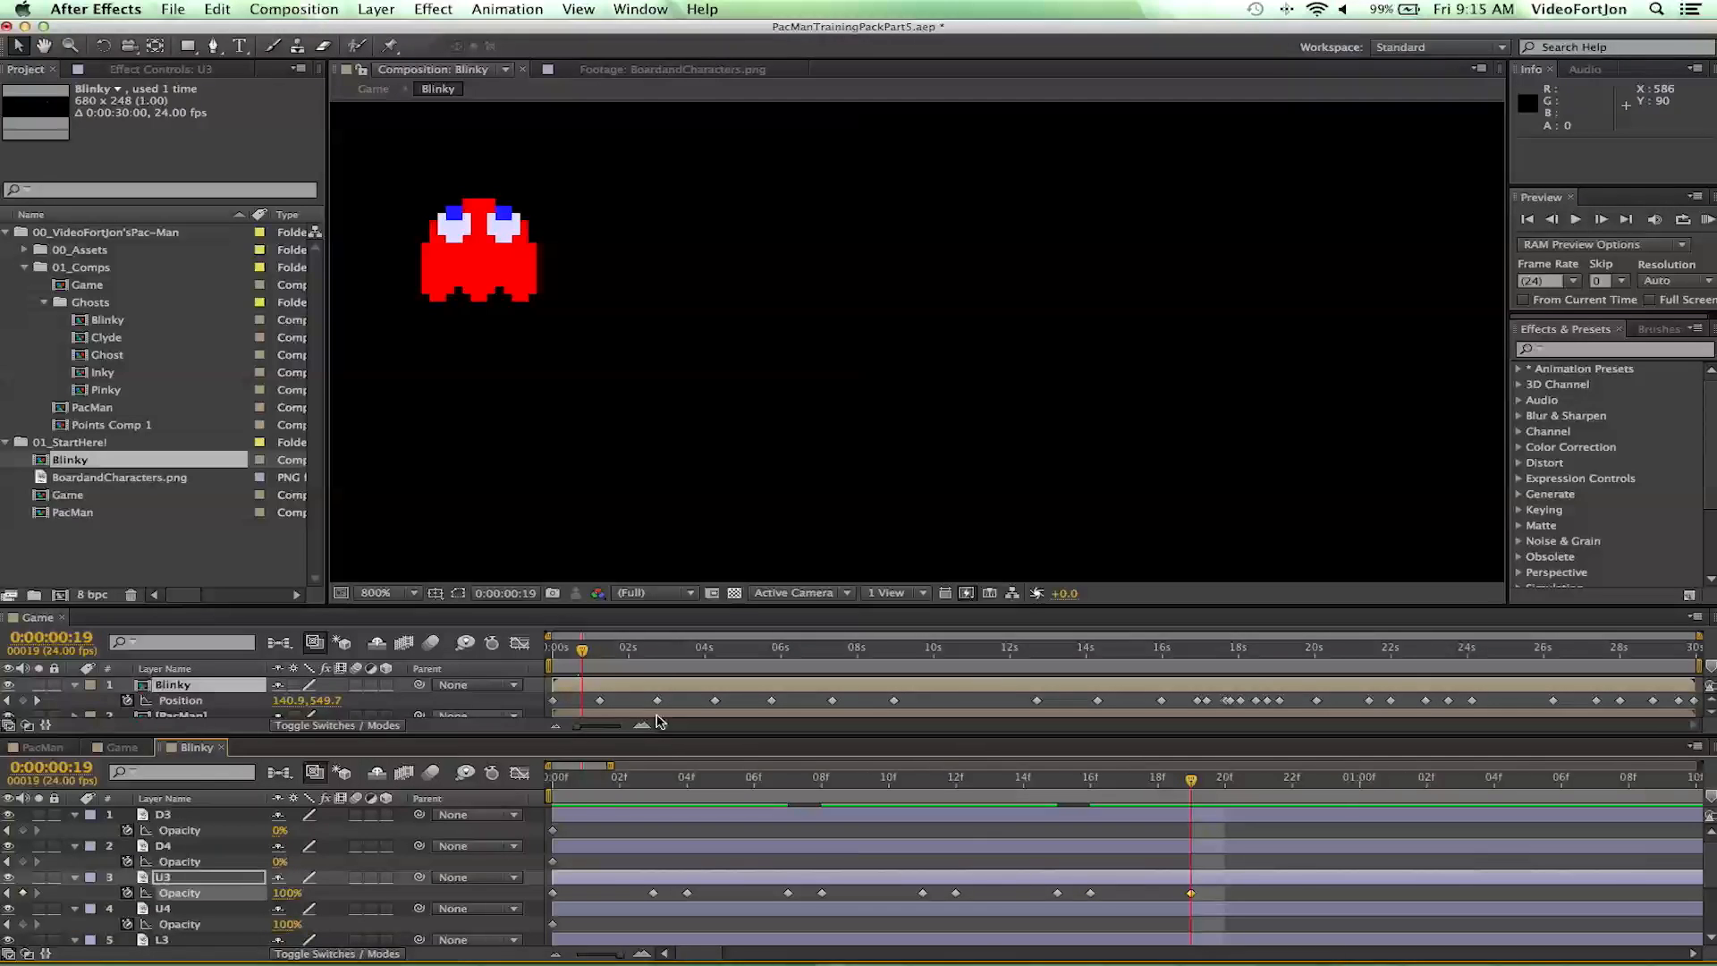
left_click(1601, 220)
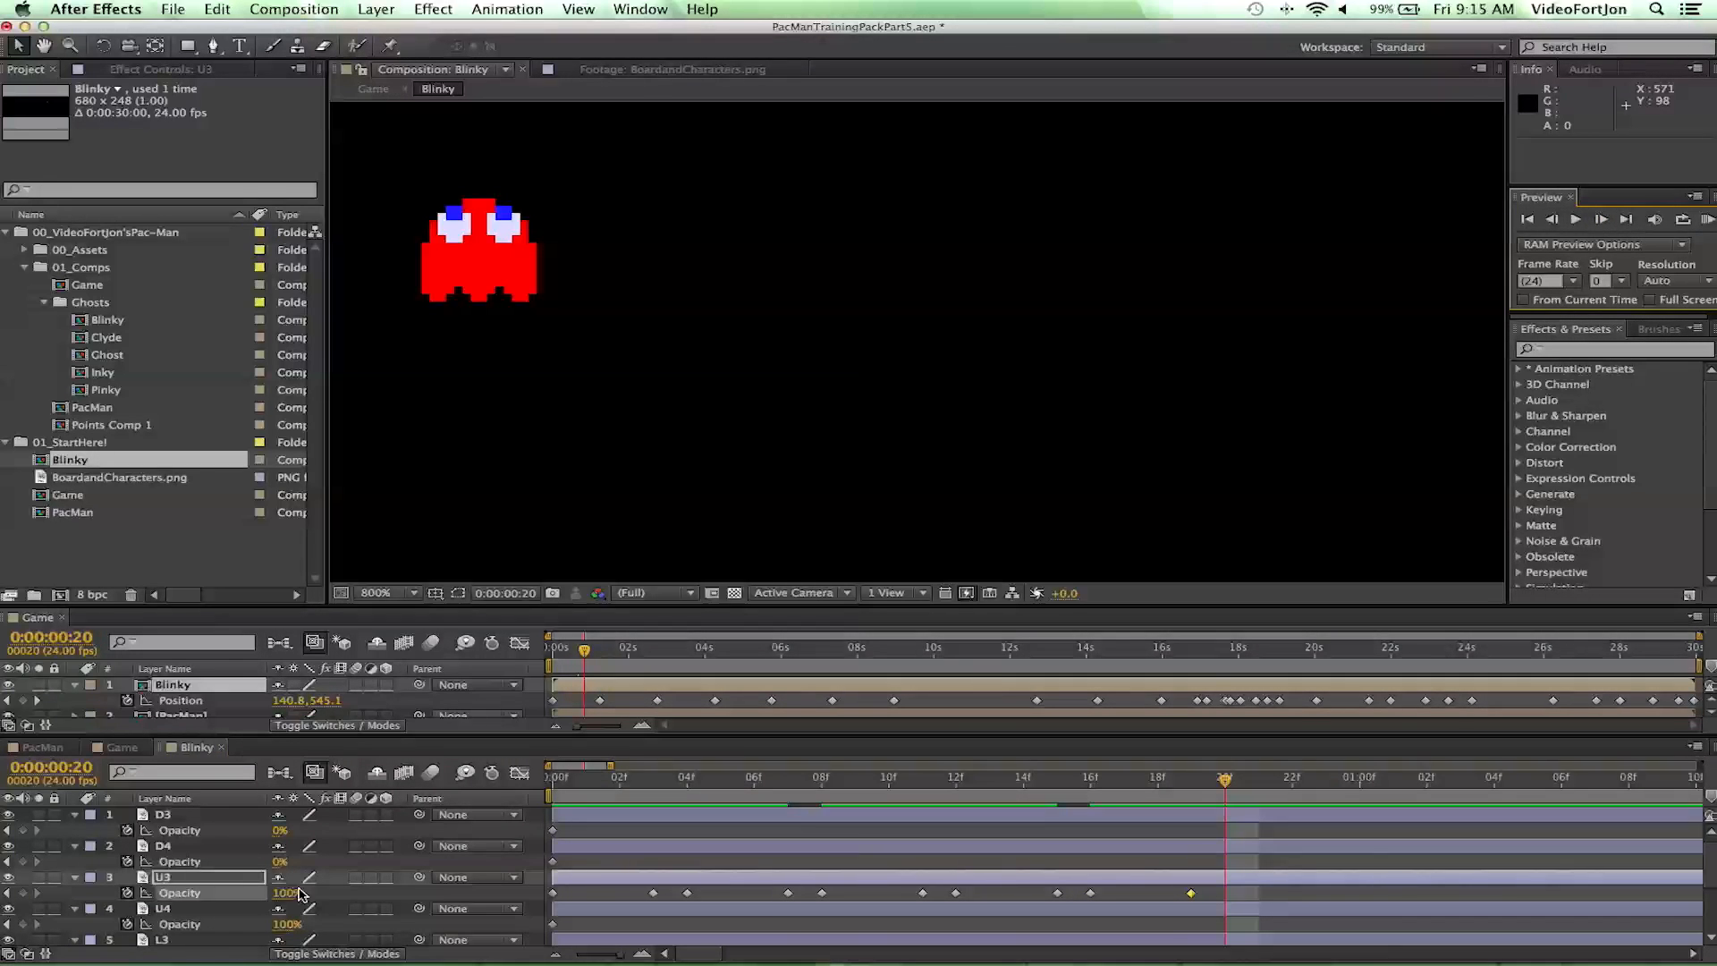
left_click_drag(288, 897, 129, 897)
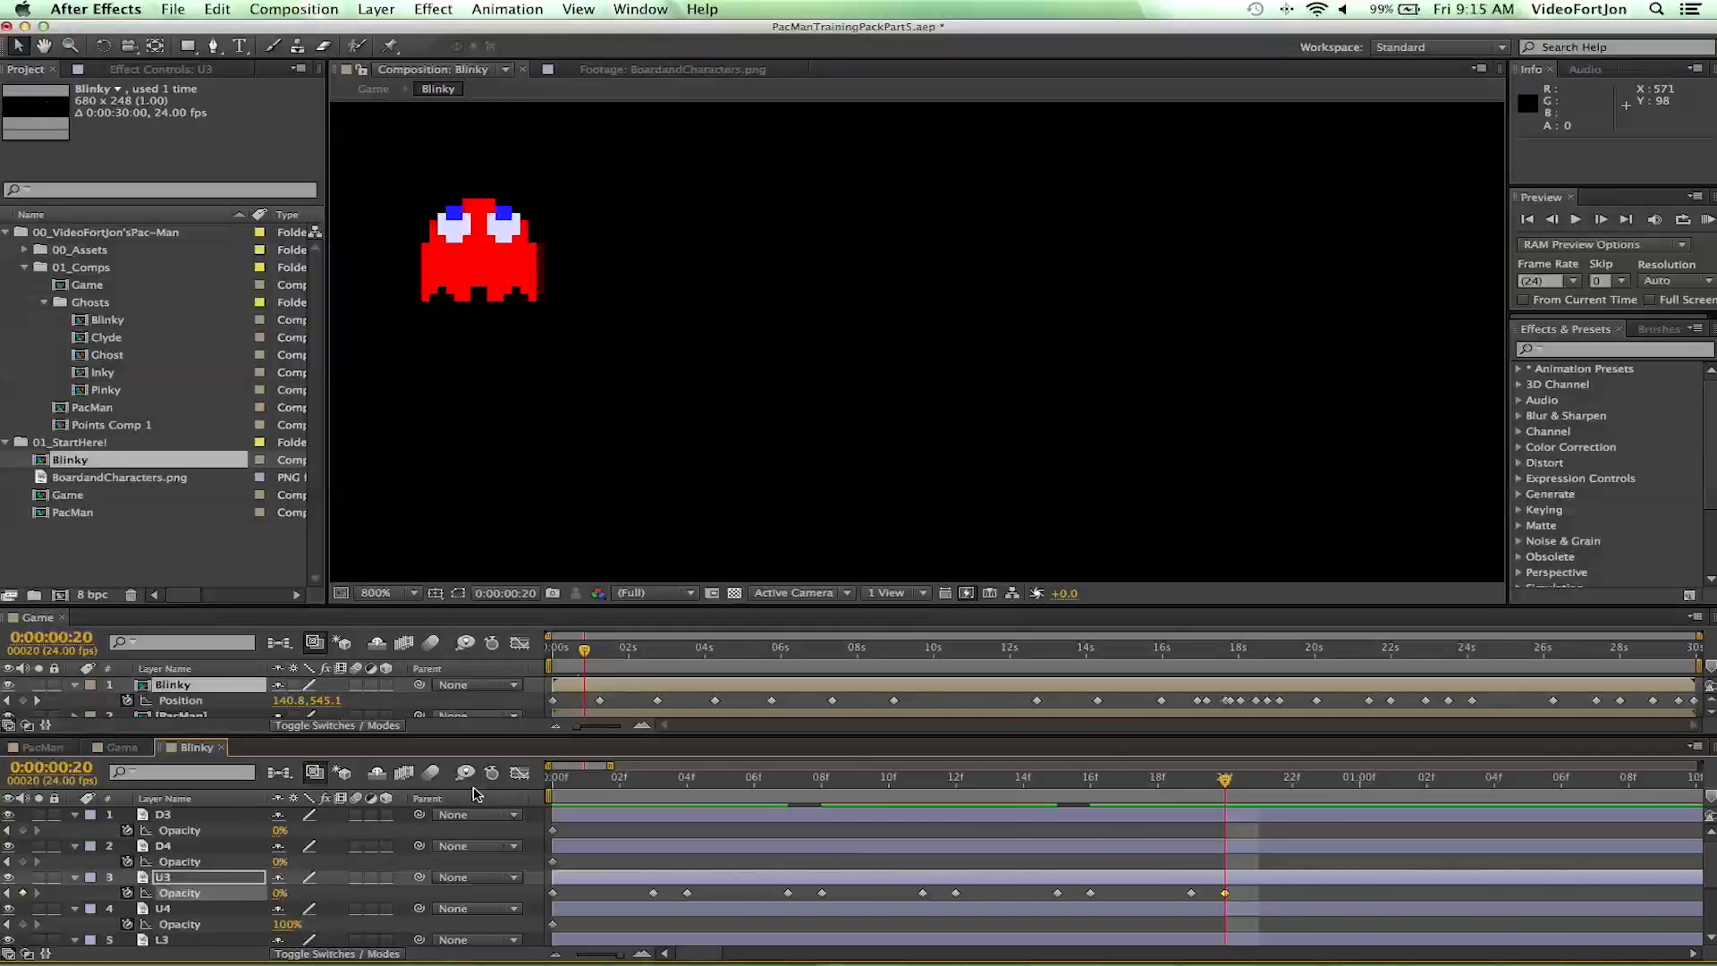
- Keyframe U3's Opacity at 0% on 0:00:00:23 and at 100% on 0:00:01:00
left_click(1602, 220)
left_click(1602, 220)
left_click(1602, 220)
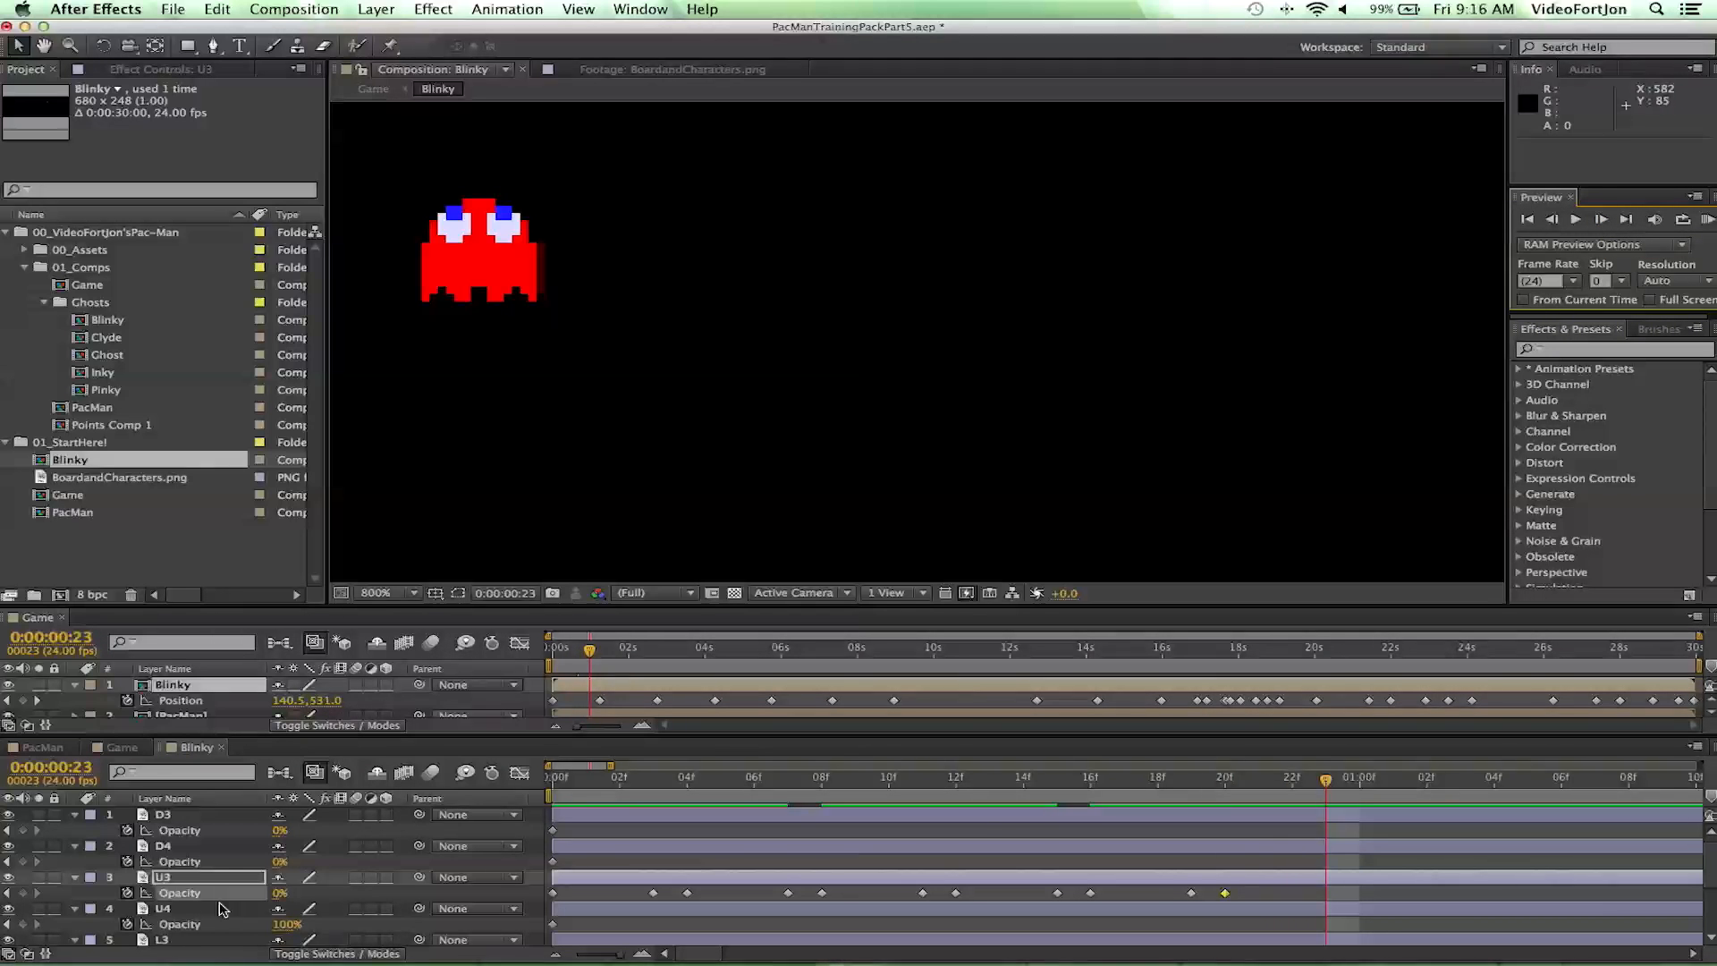
left_click(23, 894)
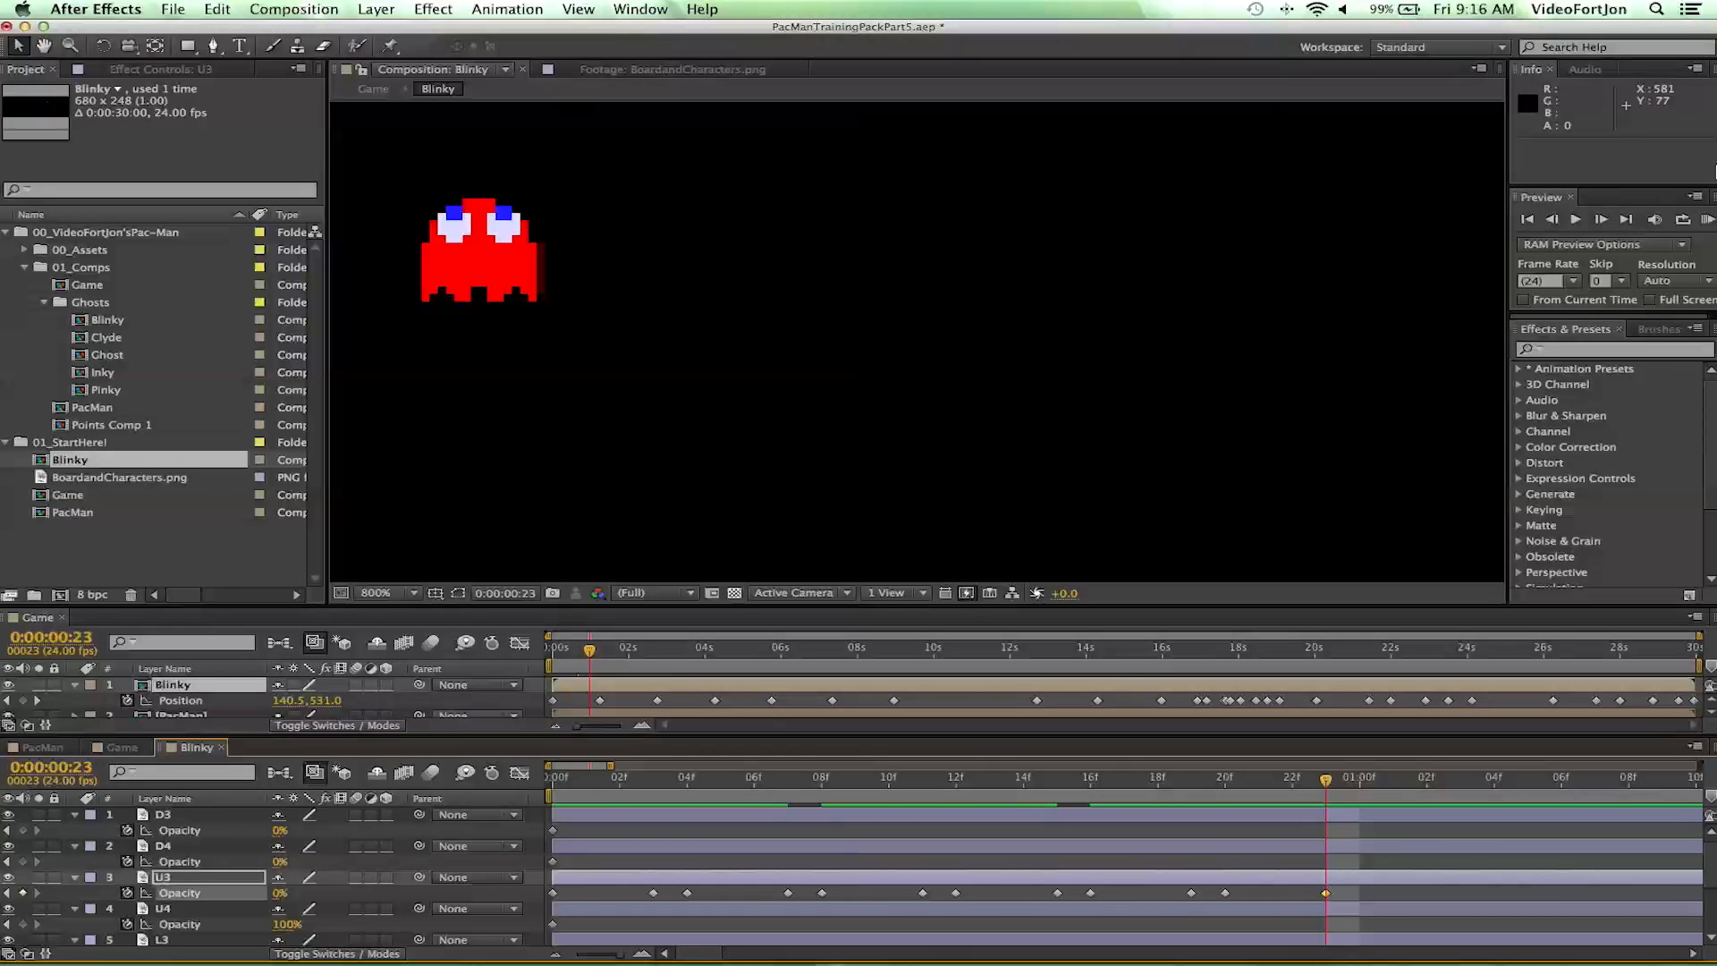
left_click(1603, 220)
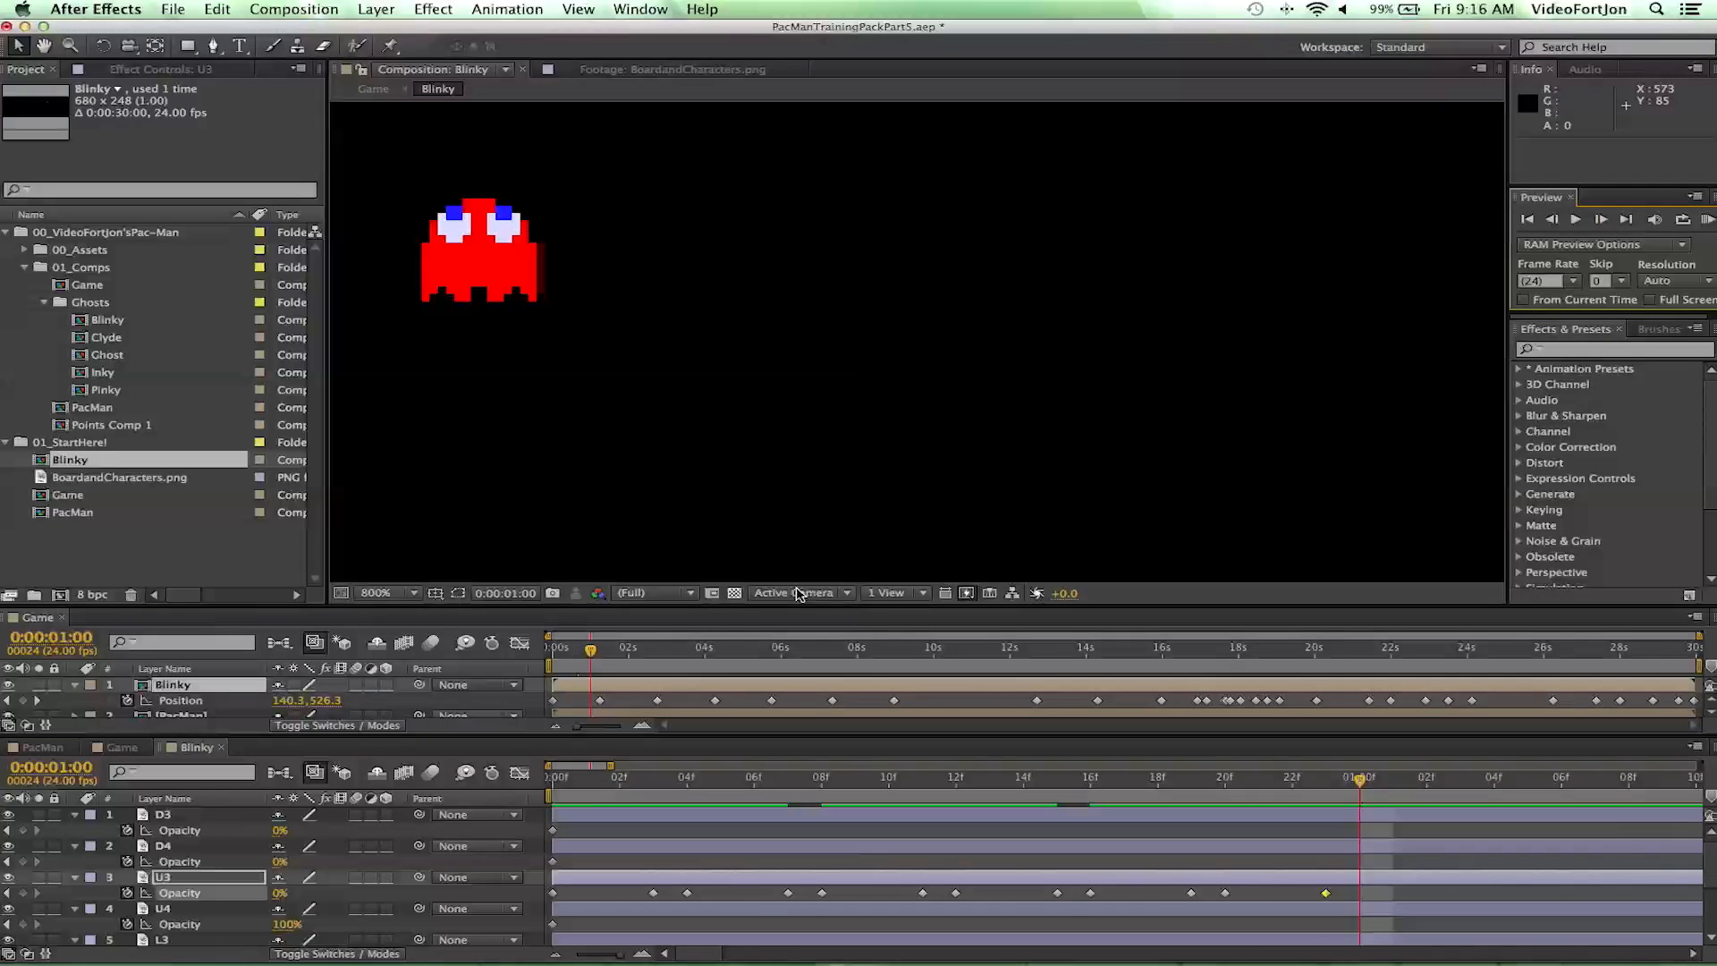
left_click(282, 896)
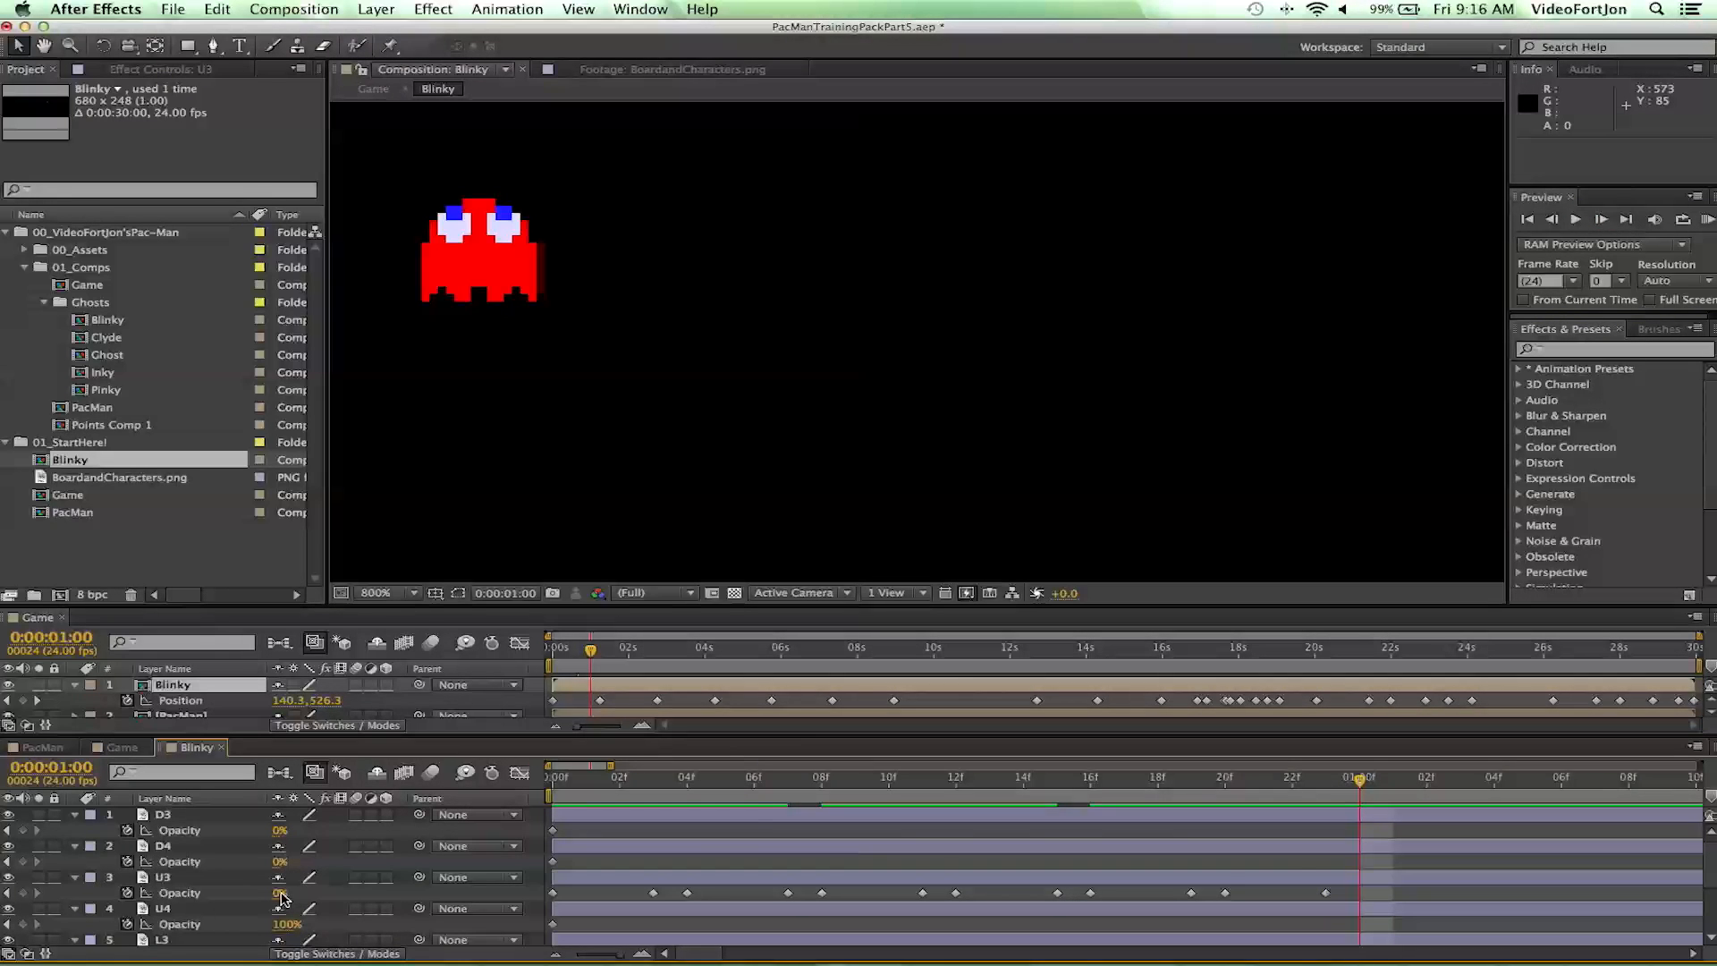
left_click(280, 894)
type("100")
key("Return")
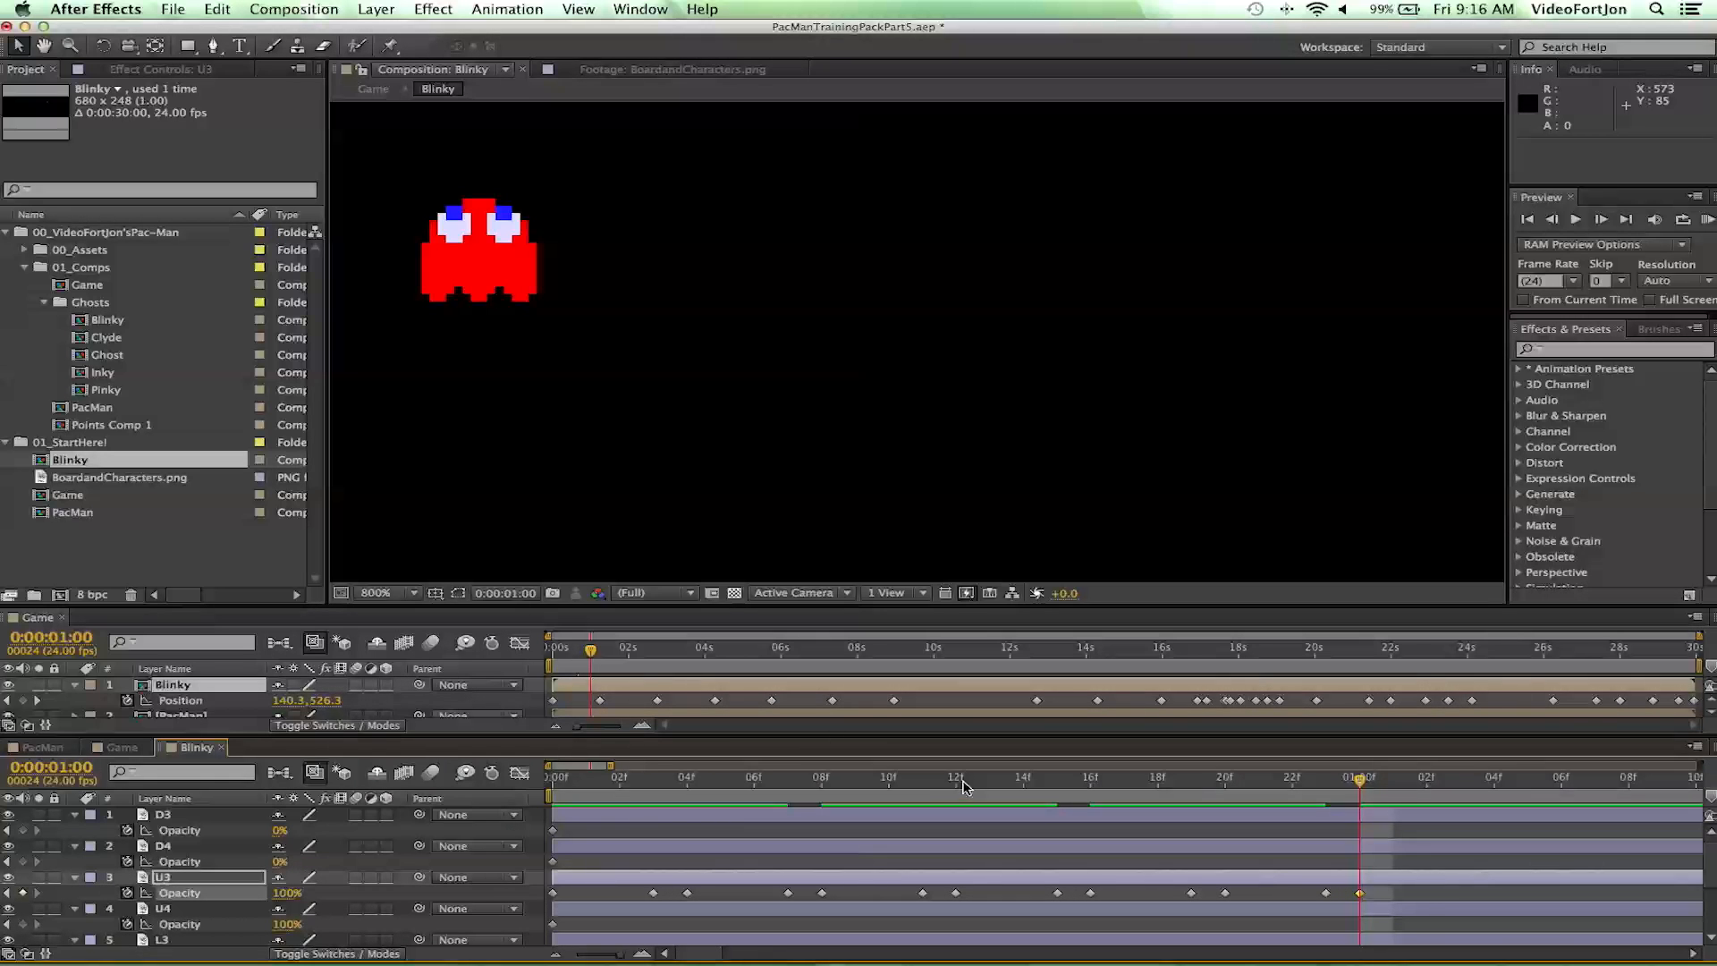
- Copy U3's eight Opacity keyframes from 0:00:00:11 through 0:00:01:00
left_click_drag(1357, 784, 1367, 818)
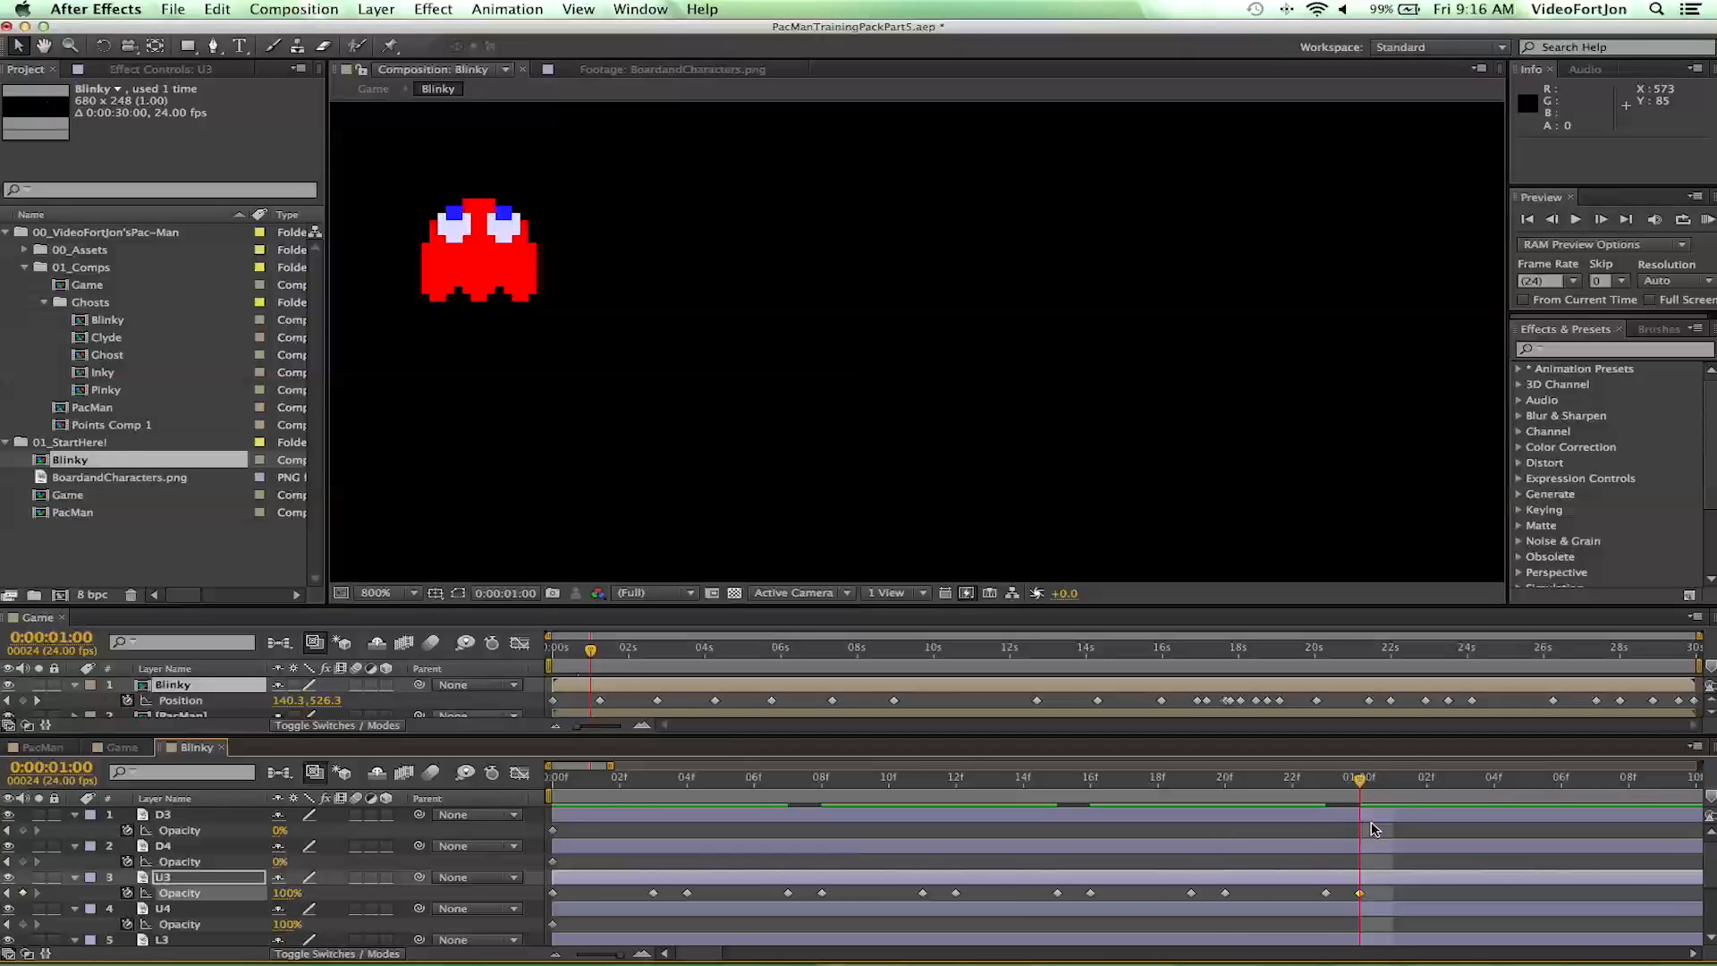
left_click(641, 782)
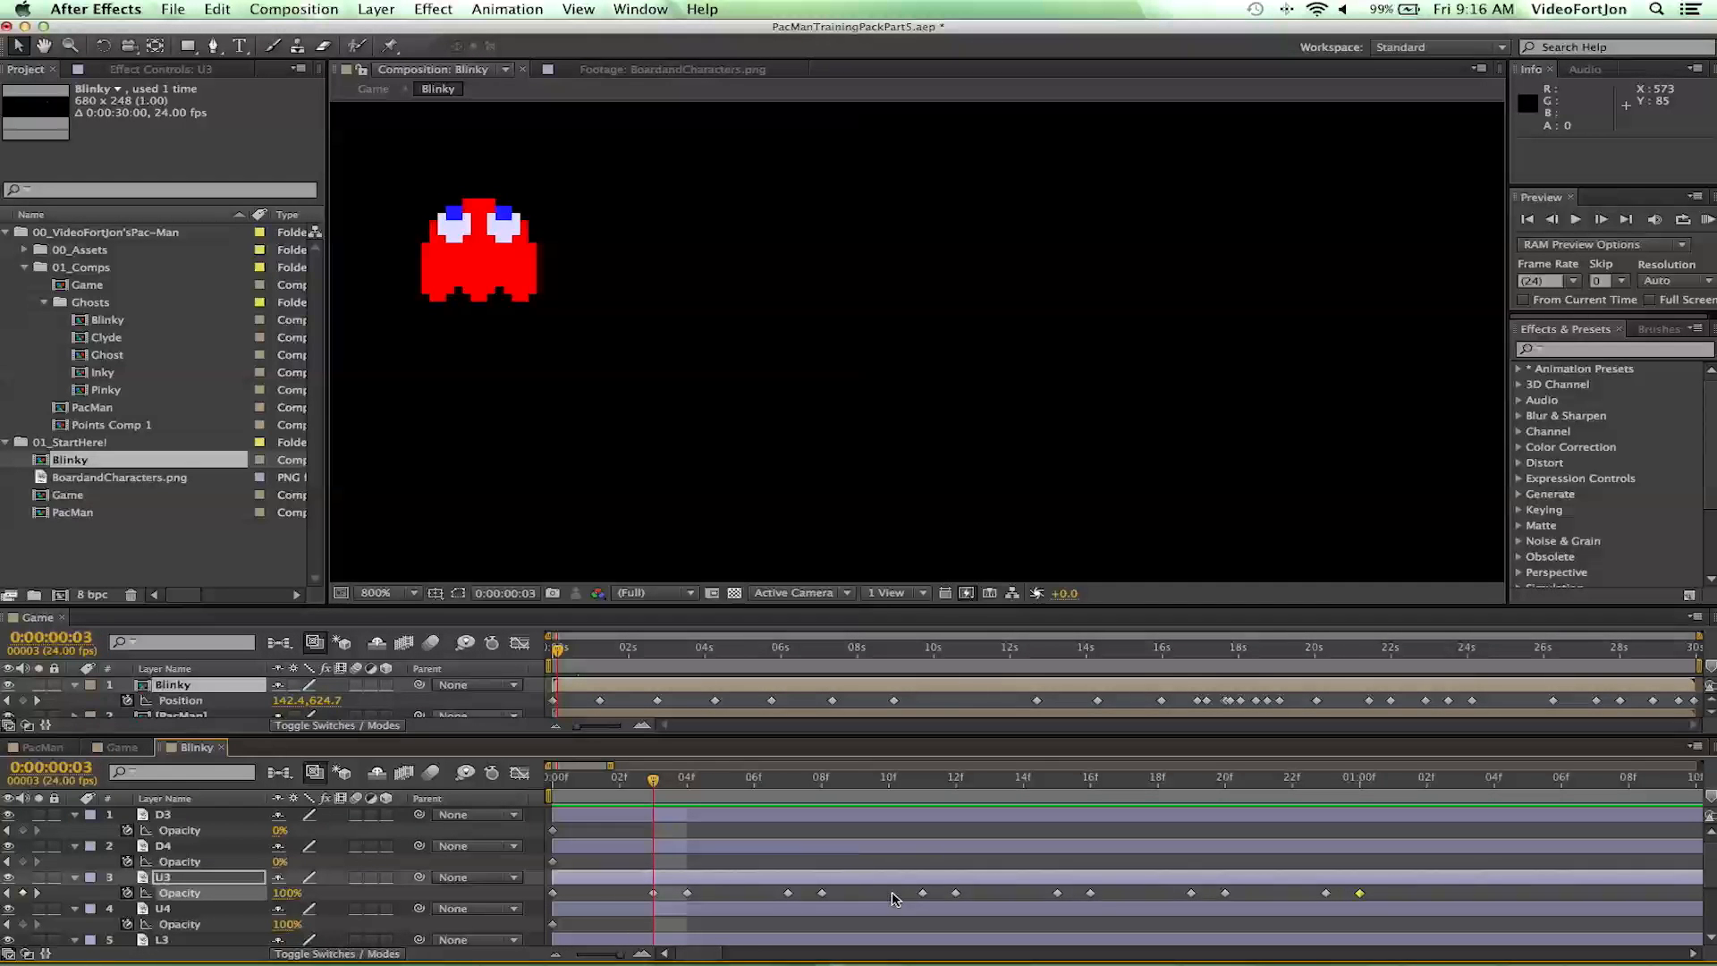
left_click(927, 780)
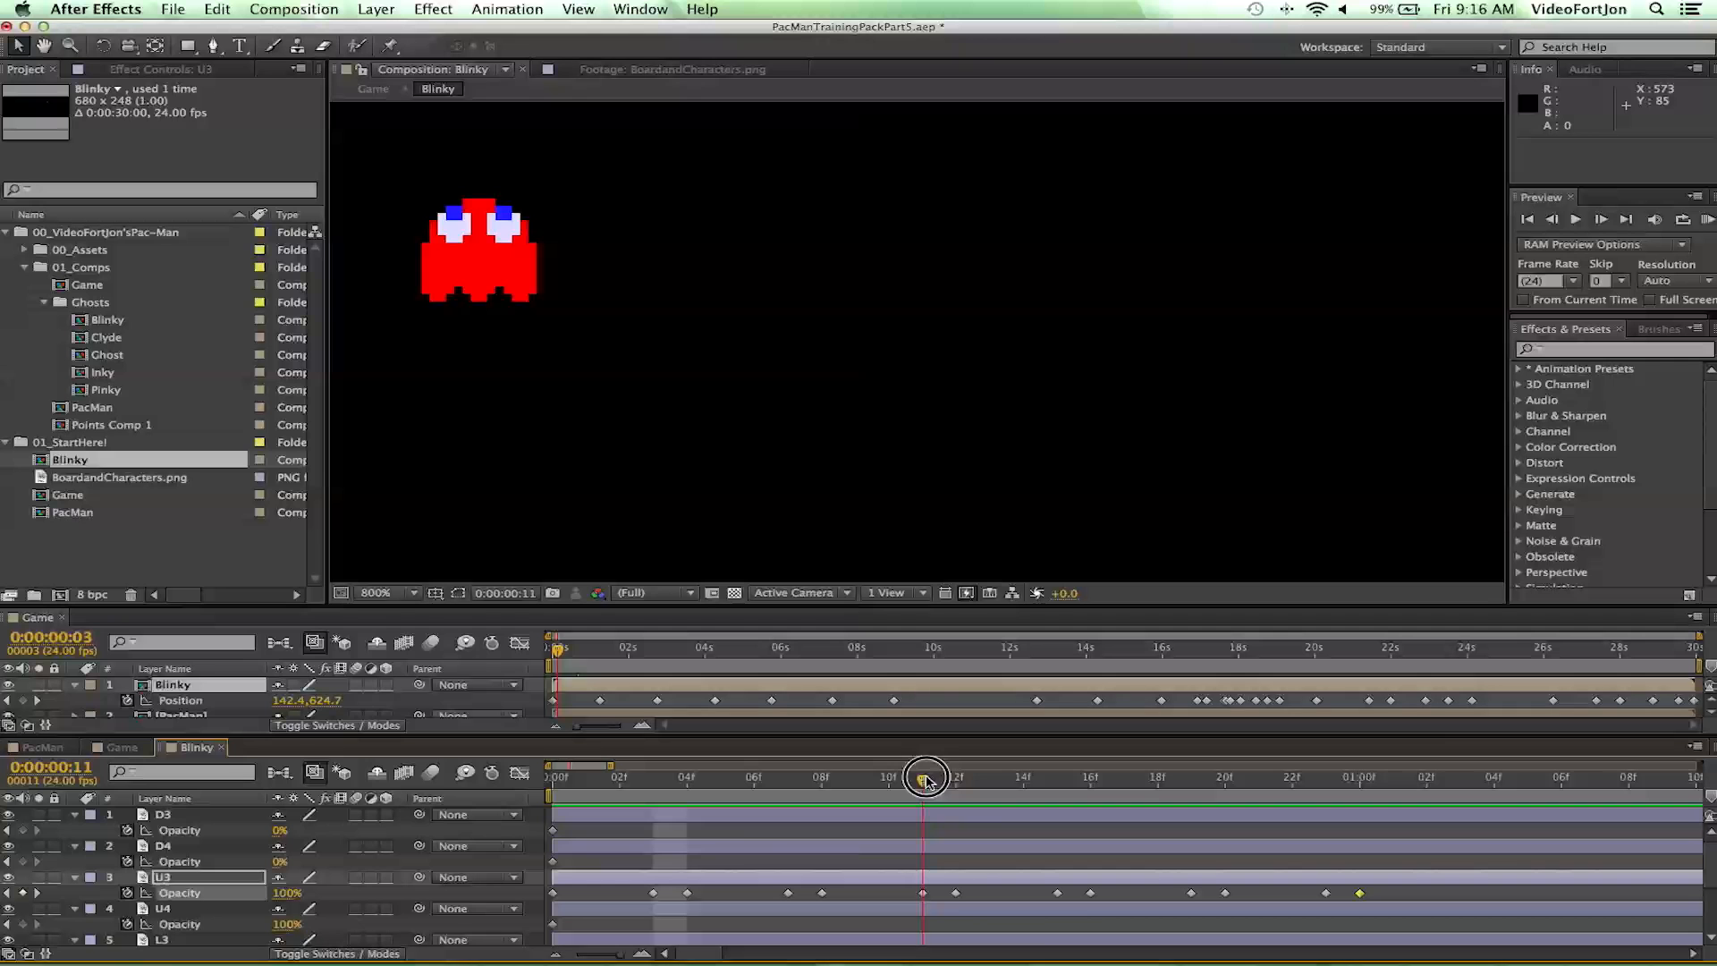
left_click_drag(903, 890, 1383, 903)
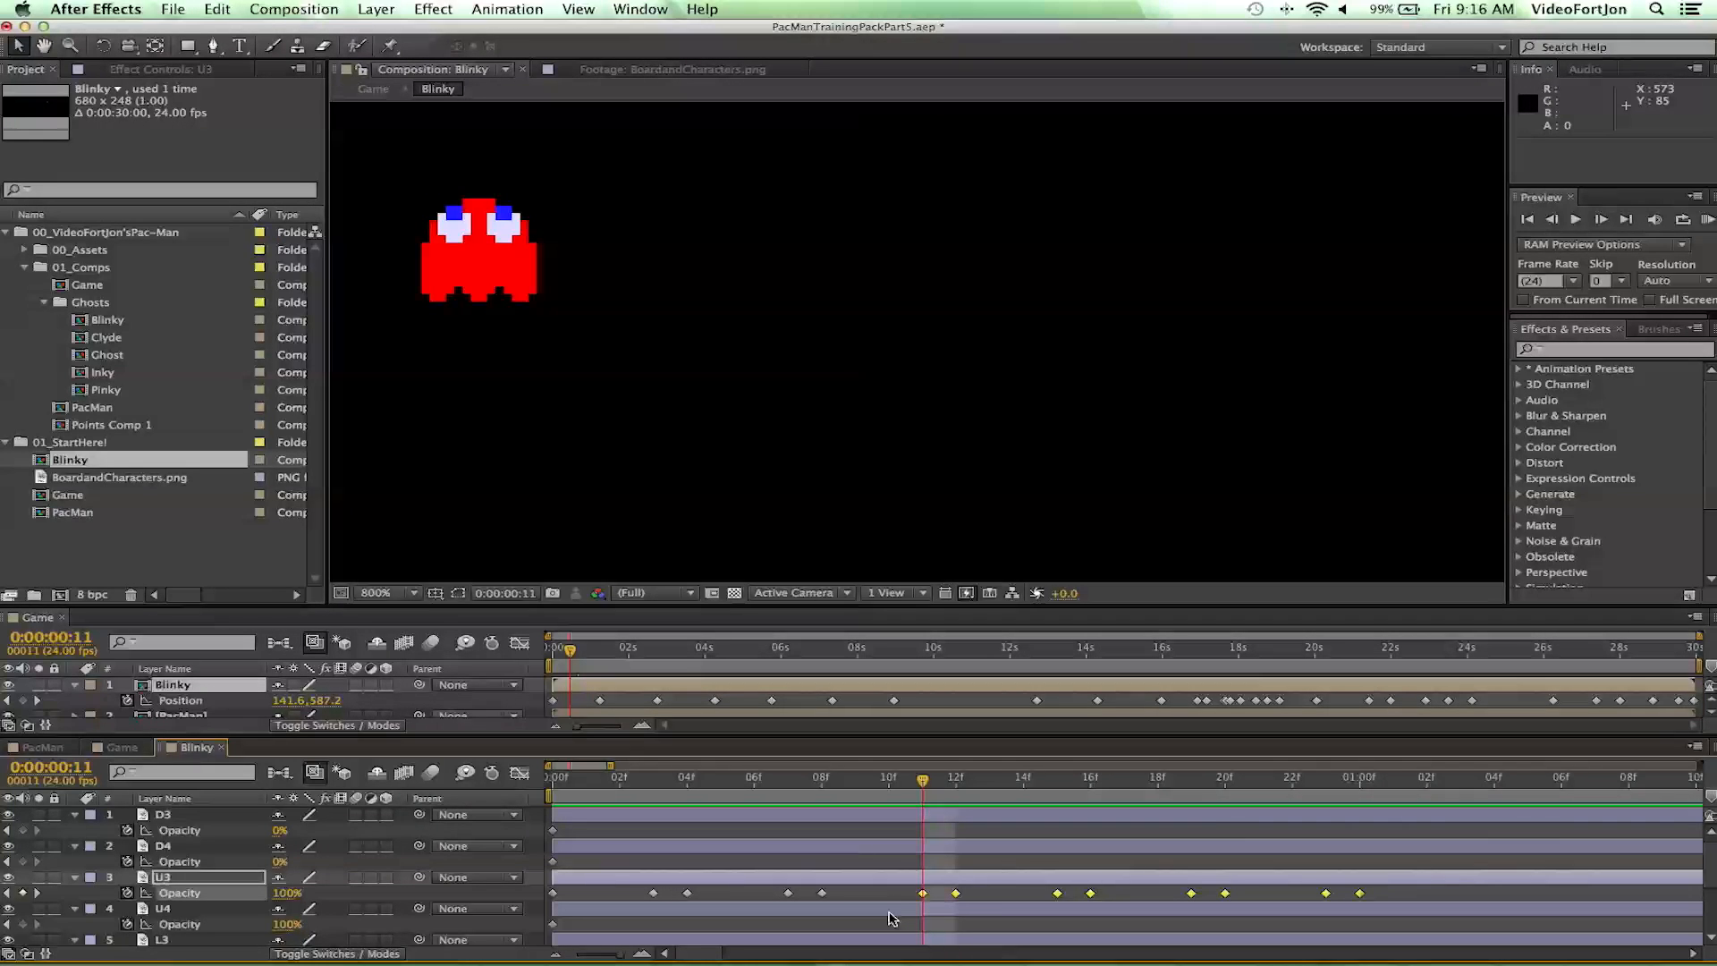
key("cmd+c")
- Paste the copied Opacity keyframes onto the U3 layer starting at 0:00:01:03
left_click_drag(923, 782, 1358, 800)
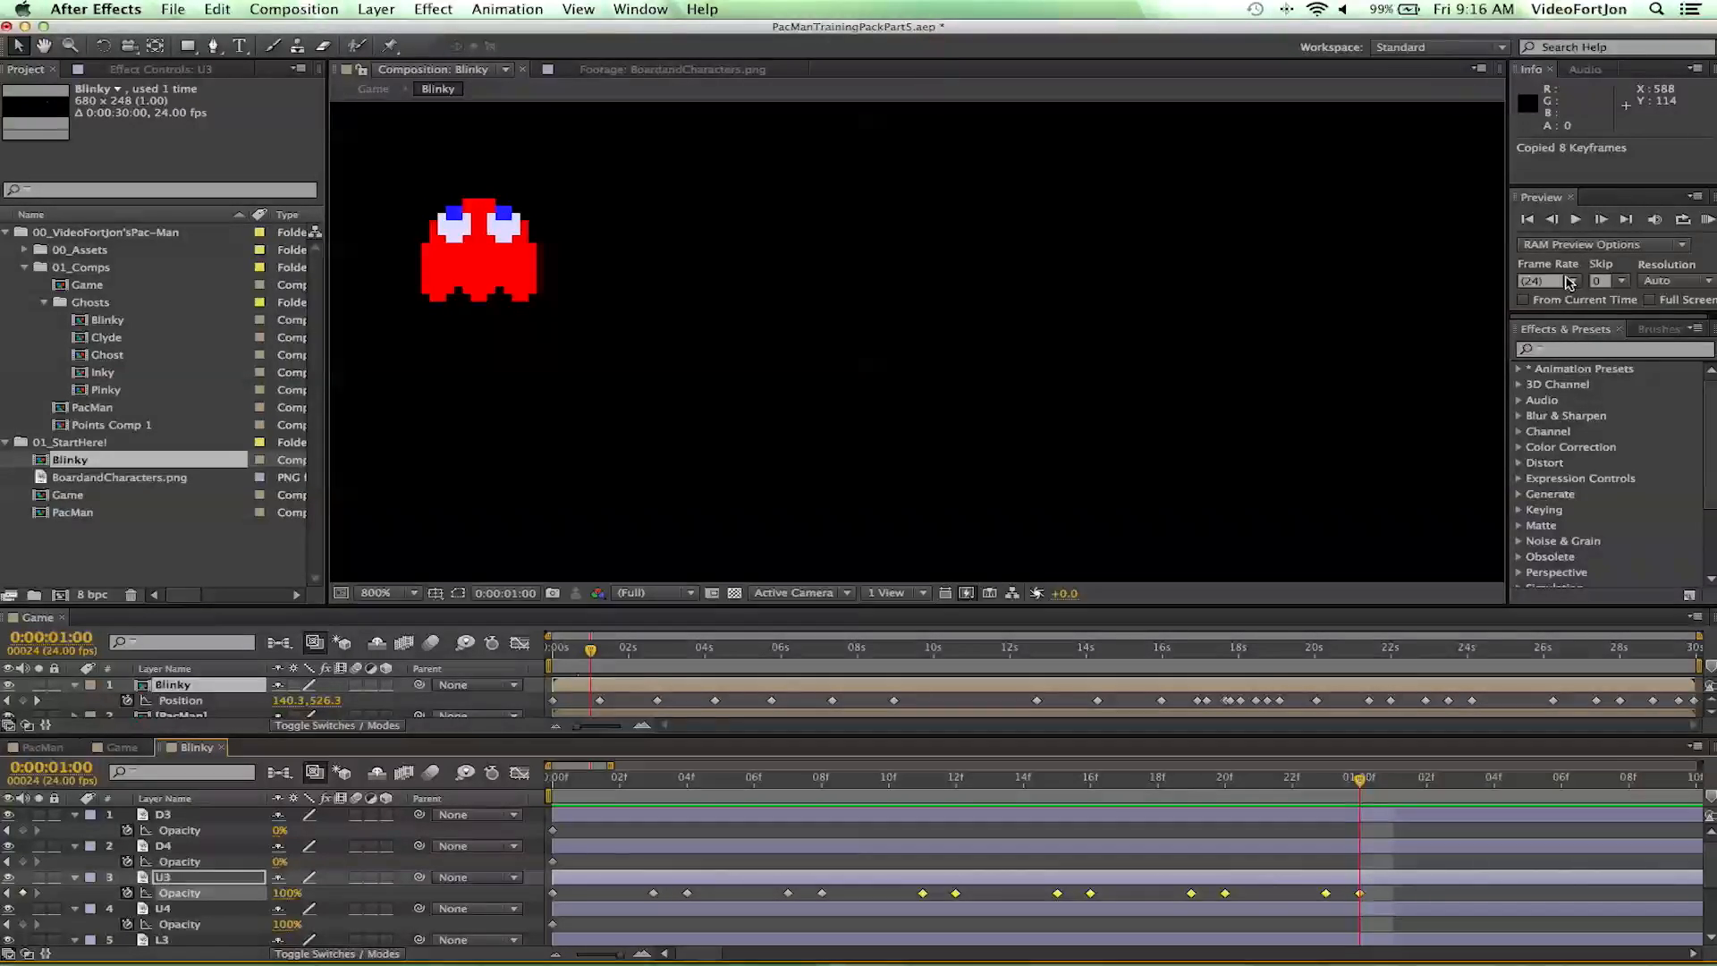
left_click(1600, 221)
left_click(1600, 222)
left_click(1600, 222)
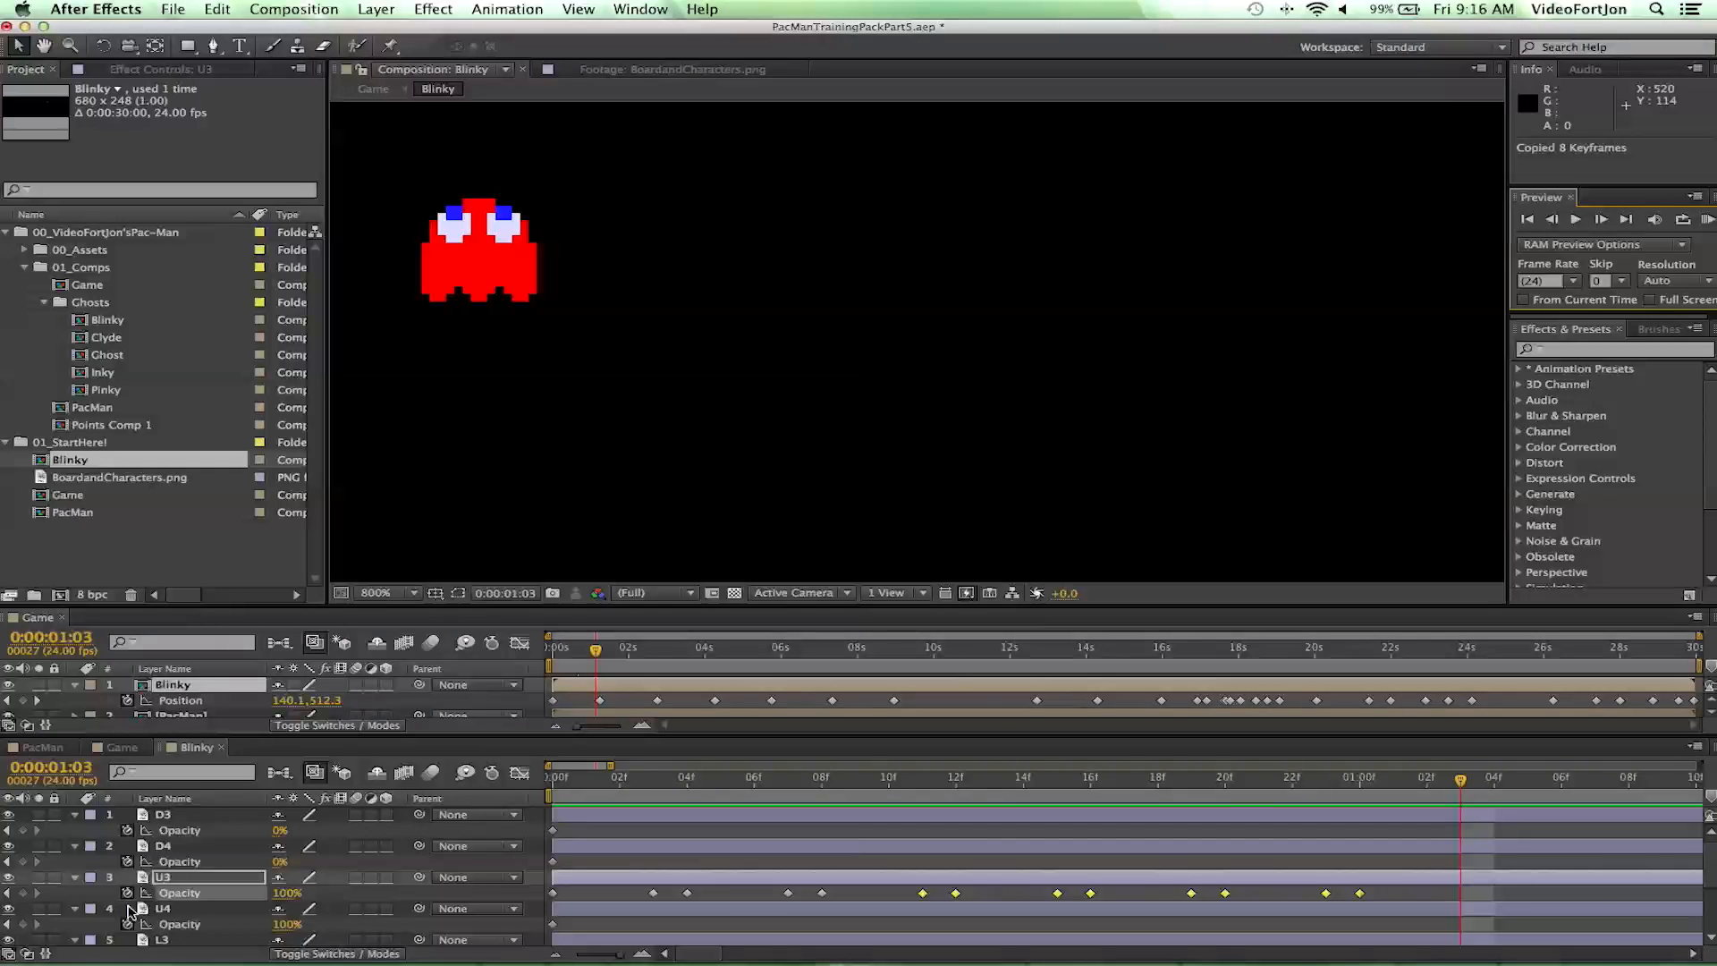
left_click(162, 884)
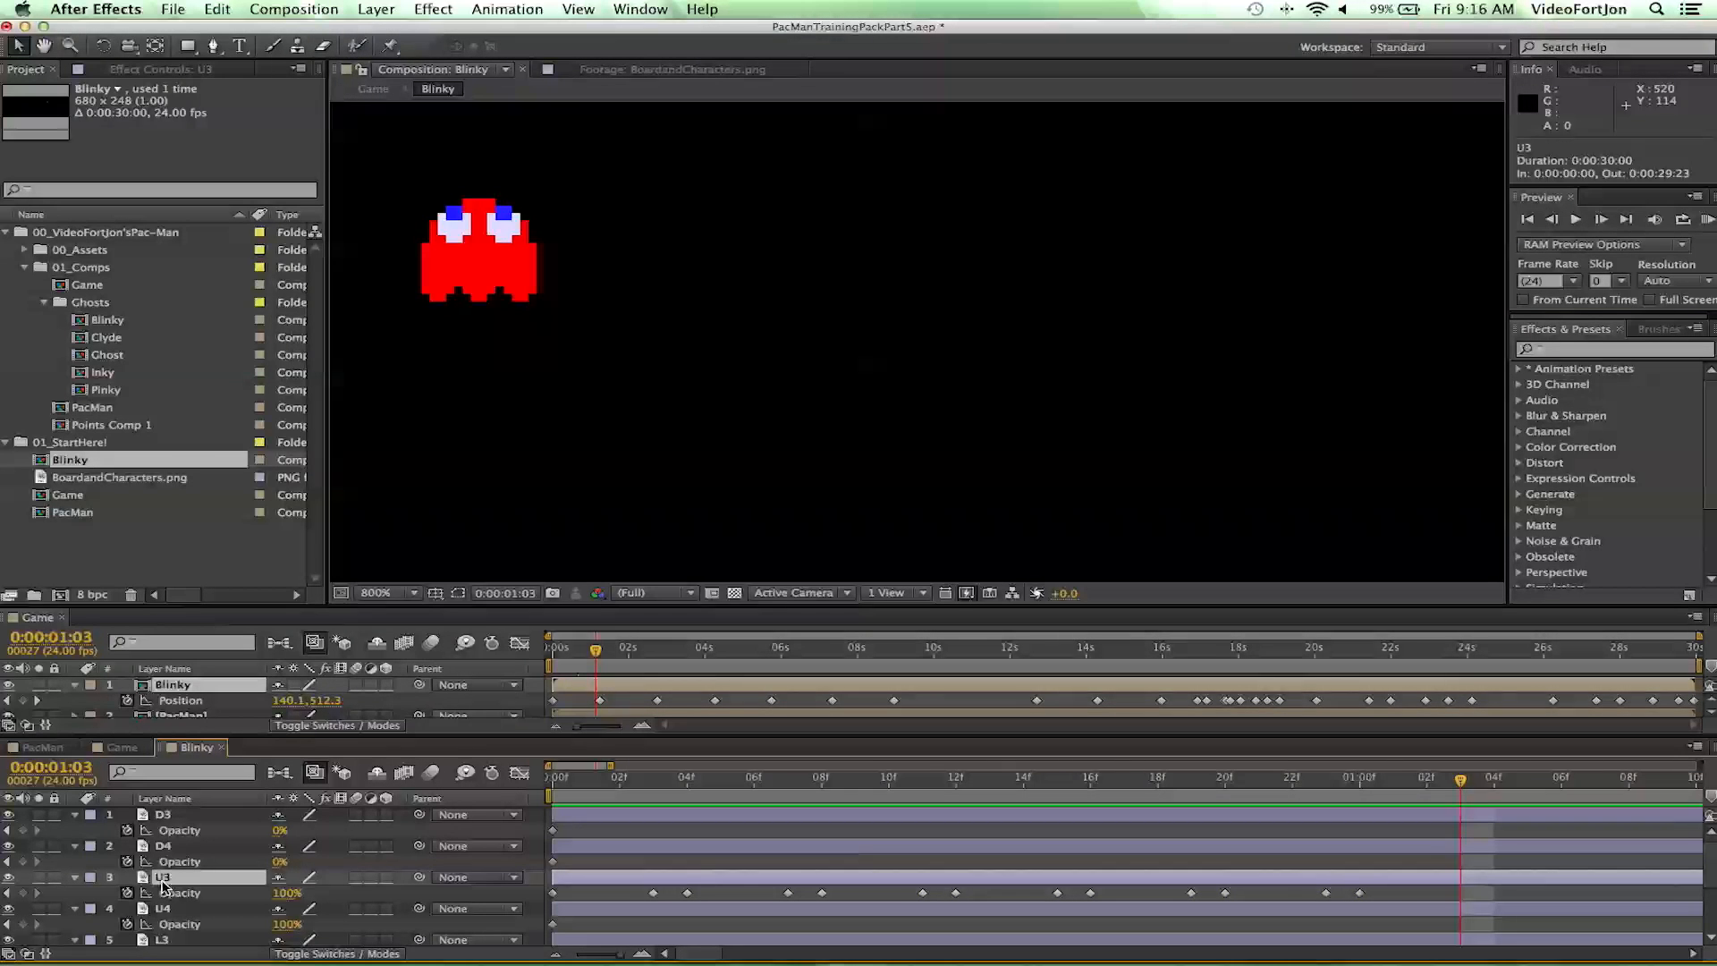
key("super+v")
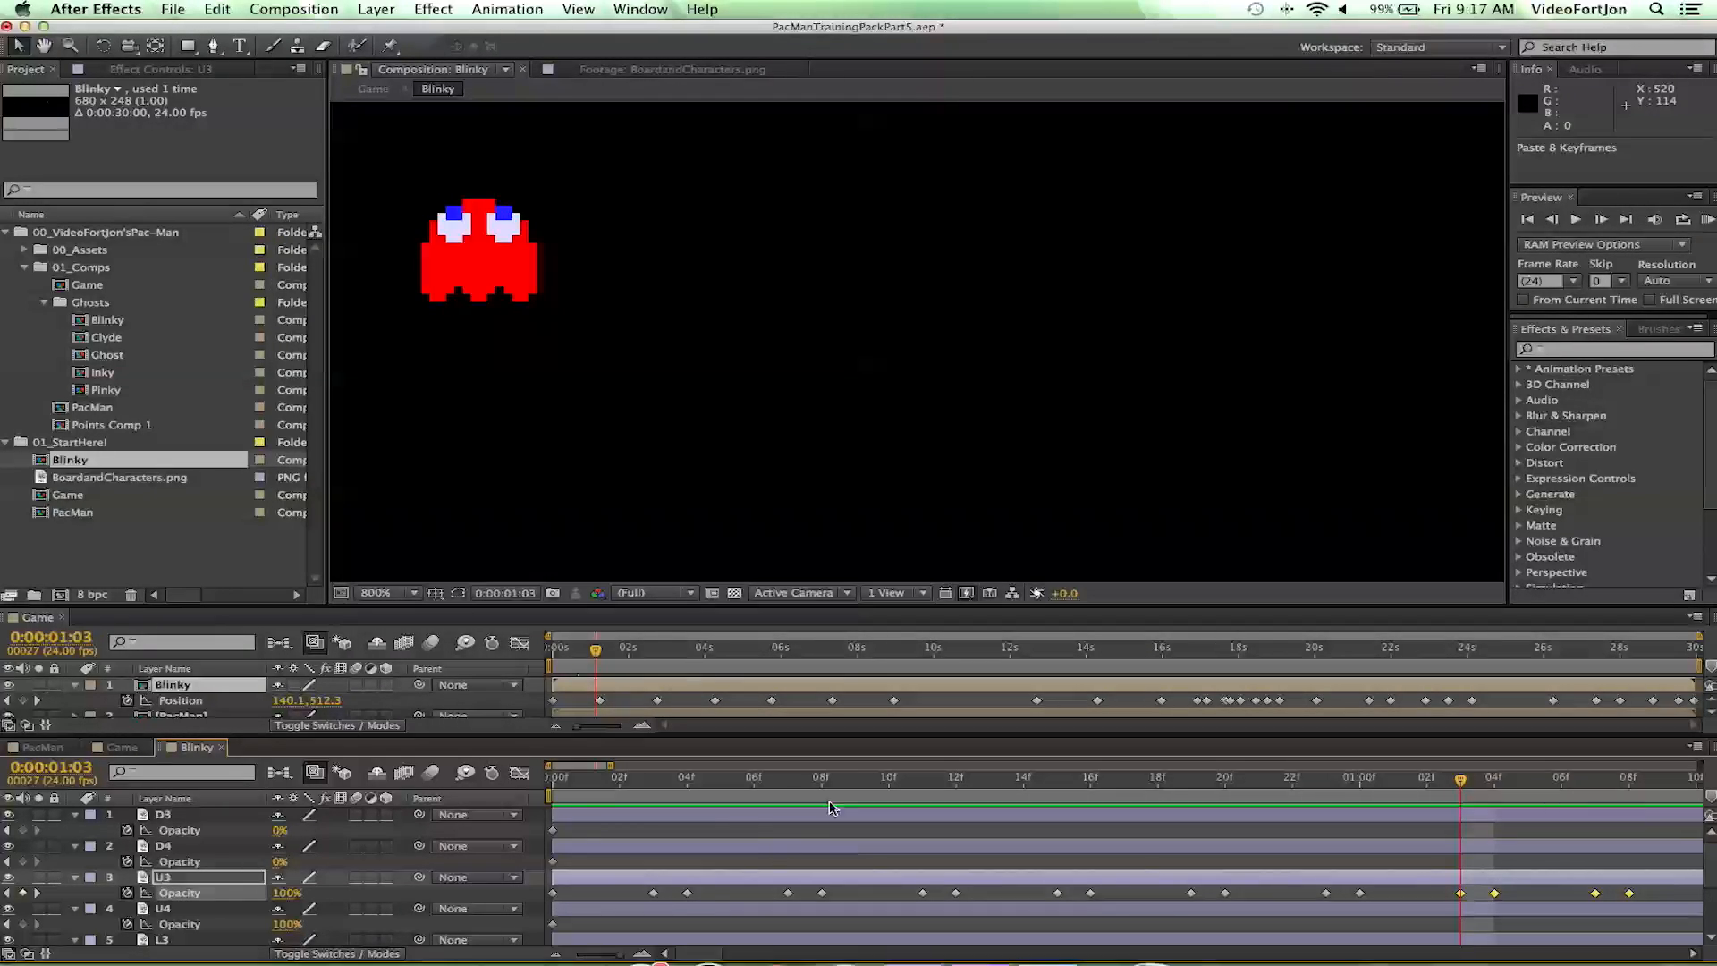
- Find Blinky's turn at about 0:00:01:05 in the Game timeline and delete U3's pasted Opacity keyframes beyond that time
scroll(748, 827, "right", 5)
scroll(747, 829, "right", 5)
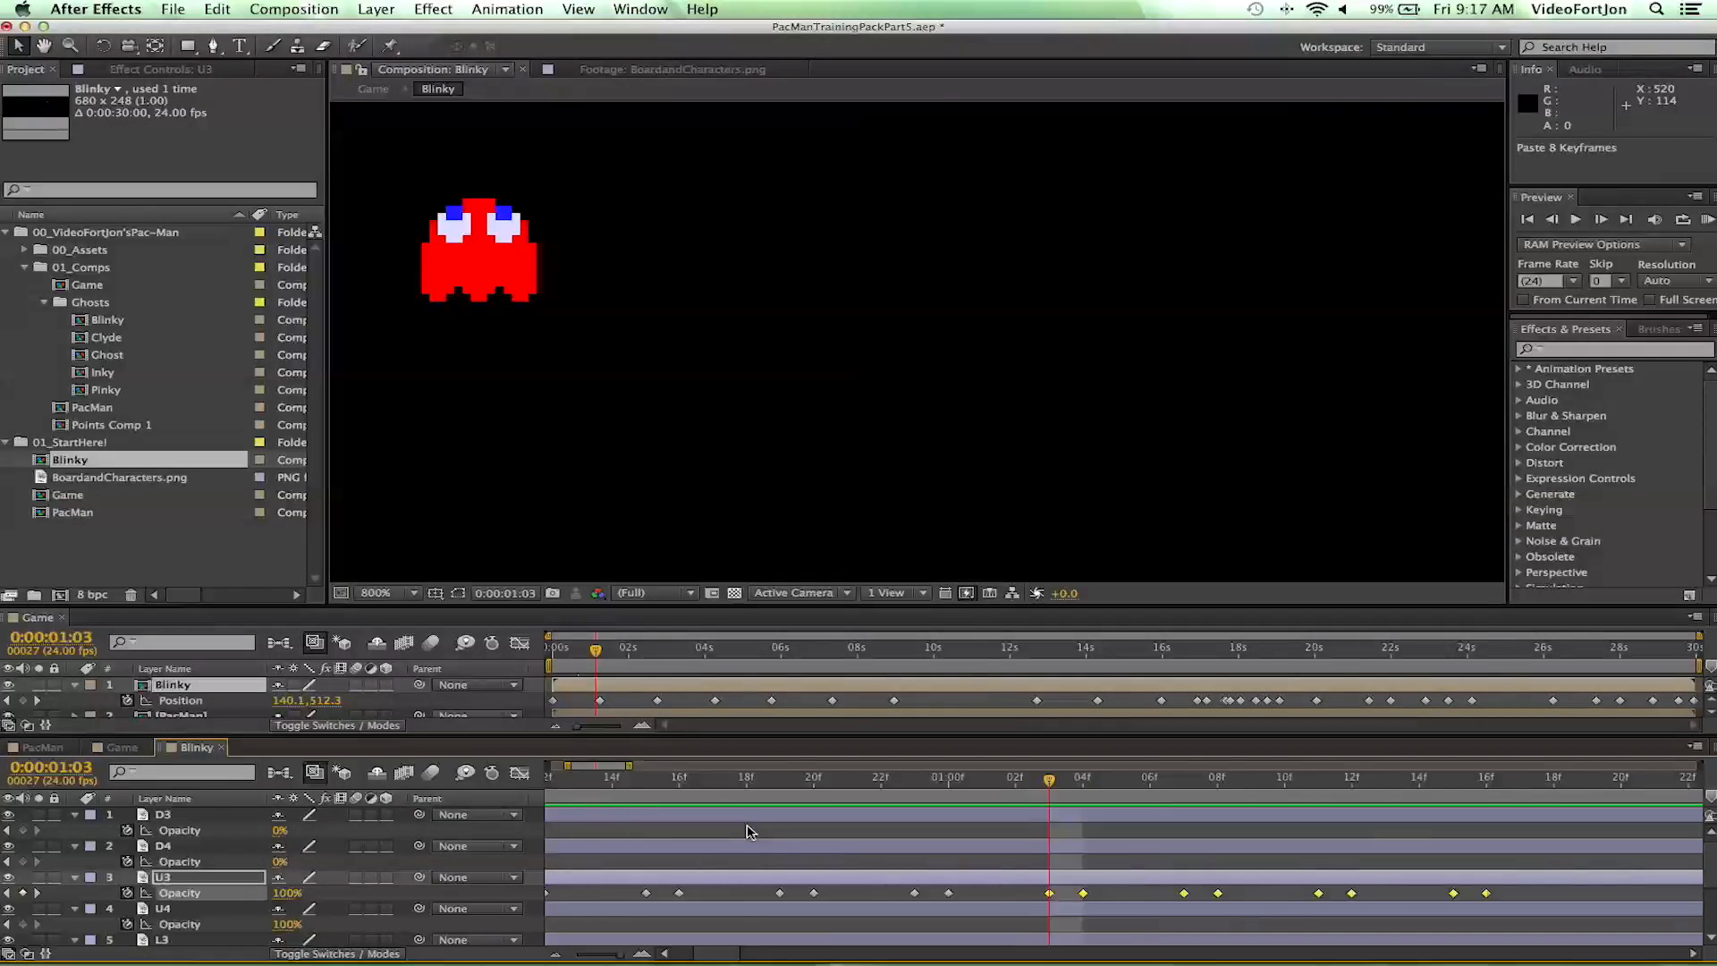
left_click(1451, 782)
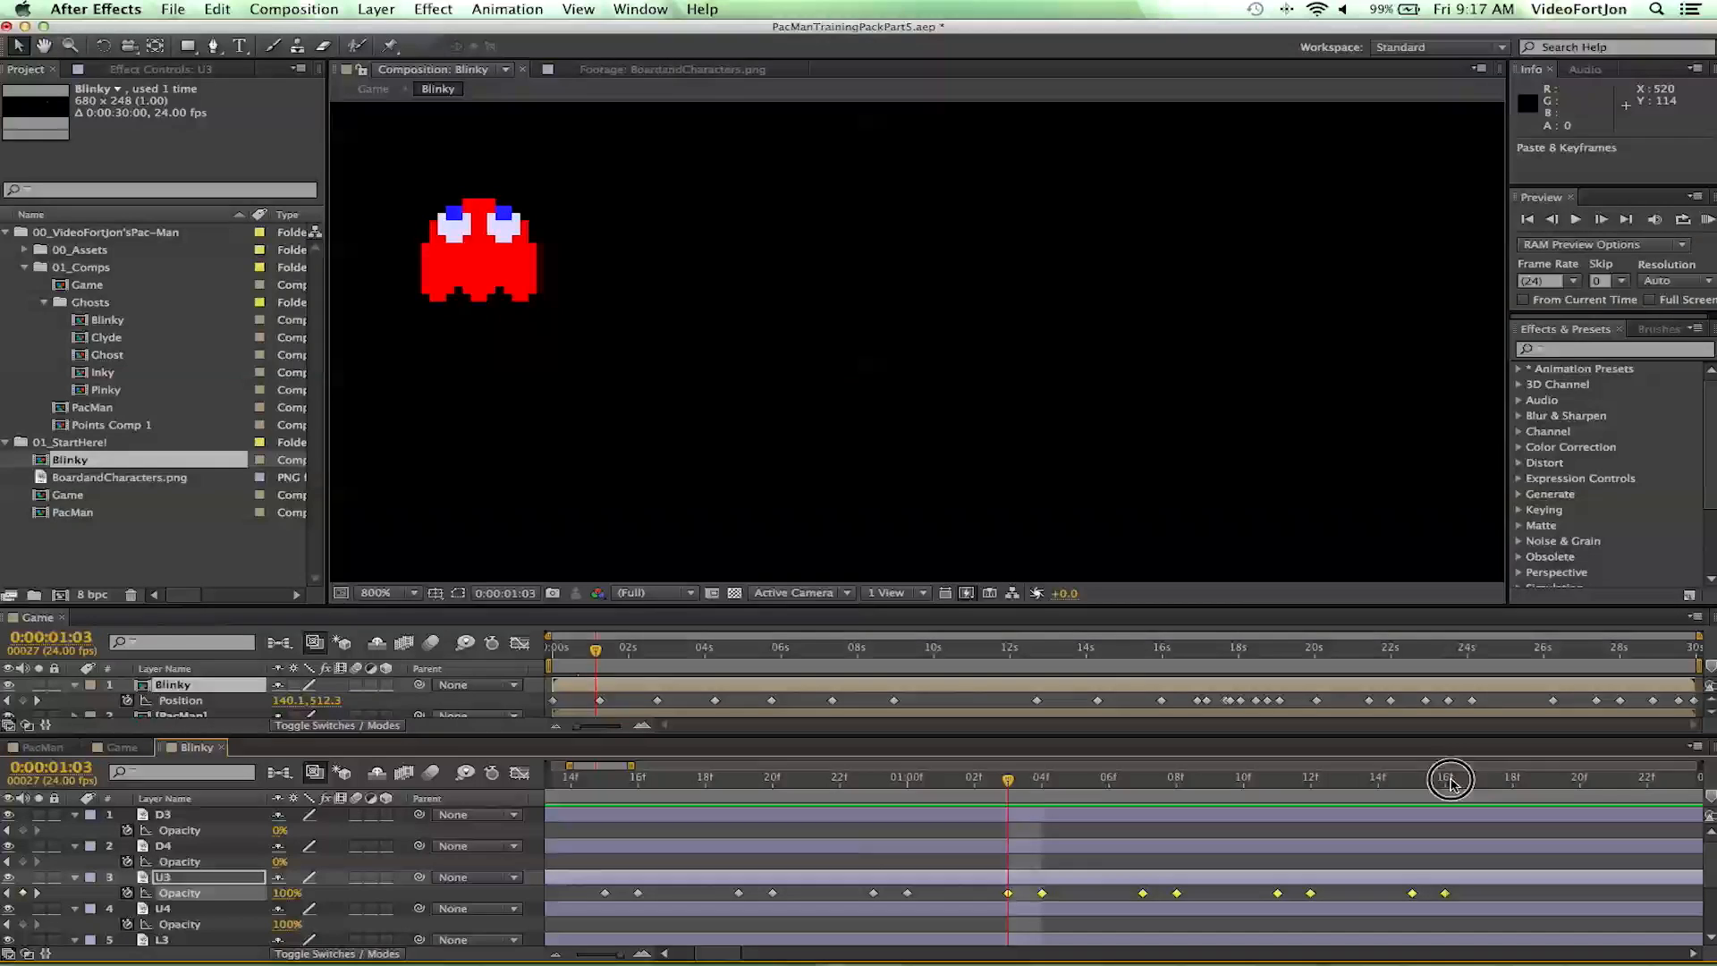
left_click(595, 652)
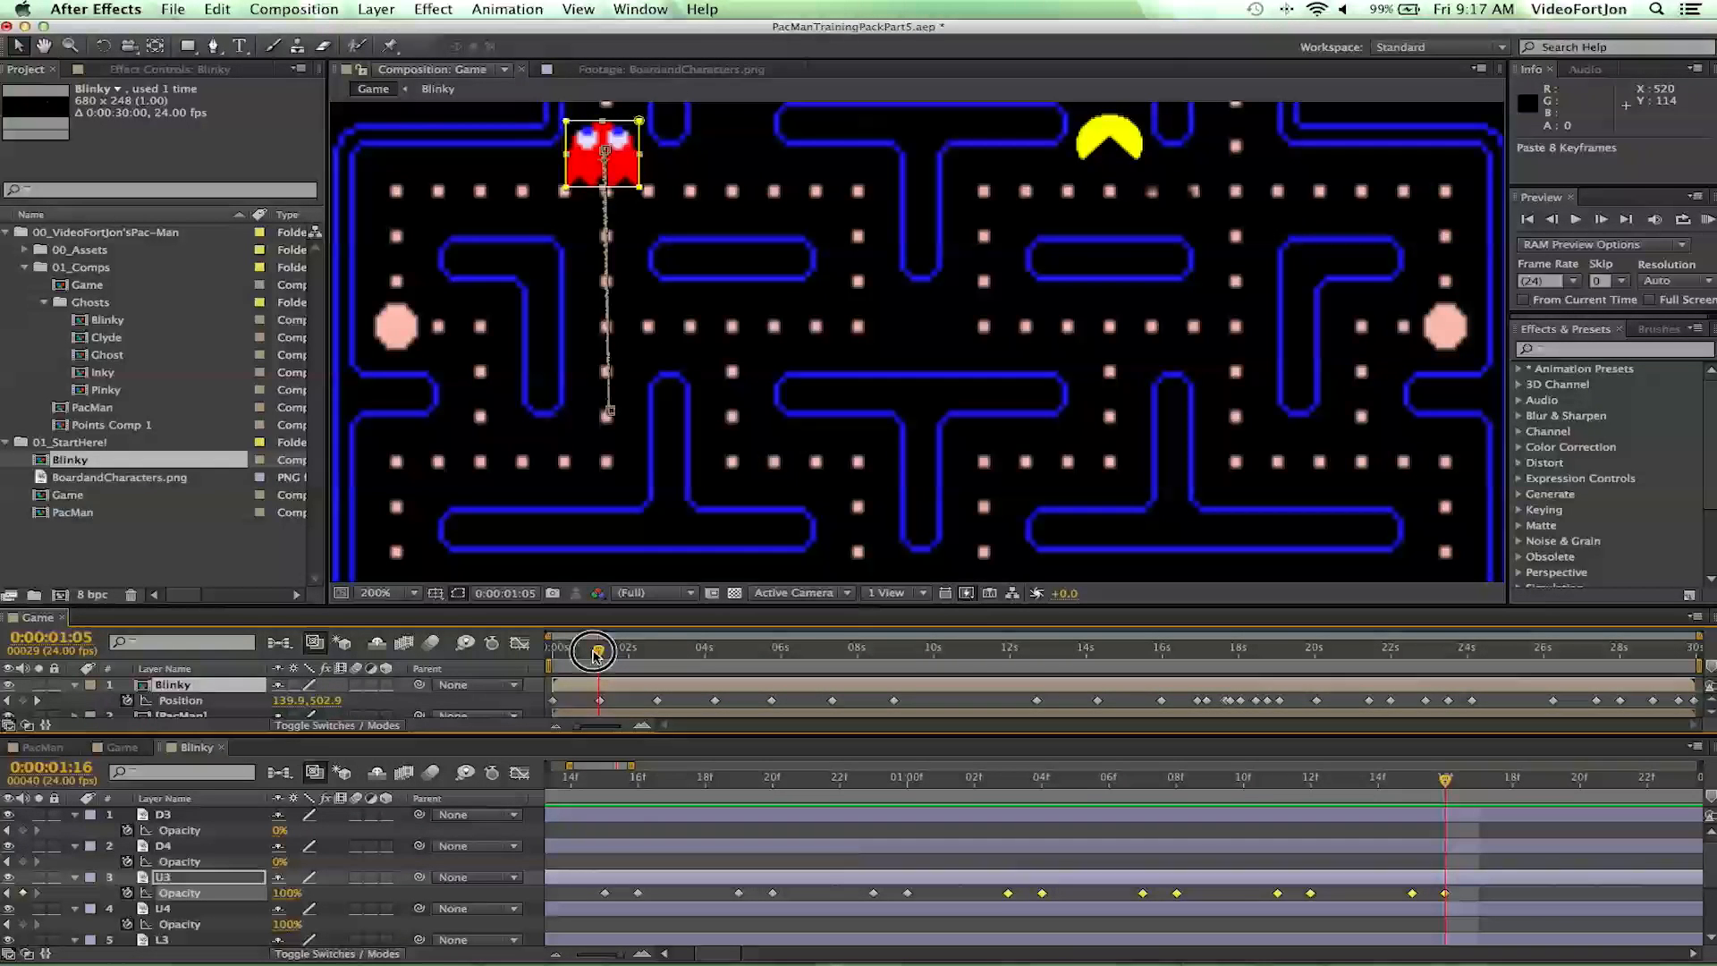
mouse_move(595, 652)
left_mouse_down()
mouse_move(614, 661)
mouse_move(594, 661)
left_mouse_up()
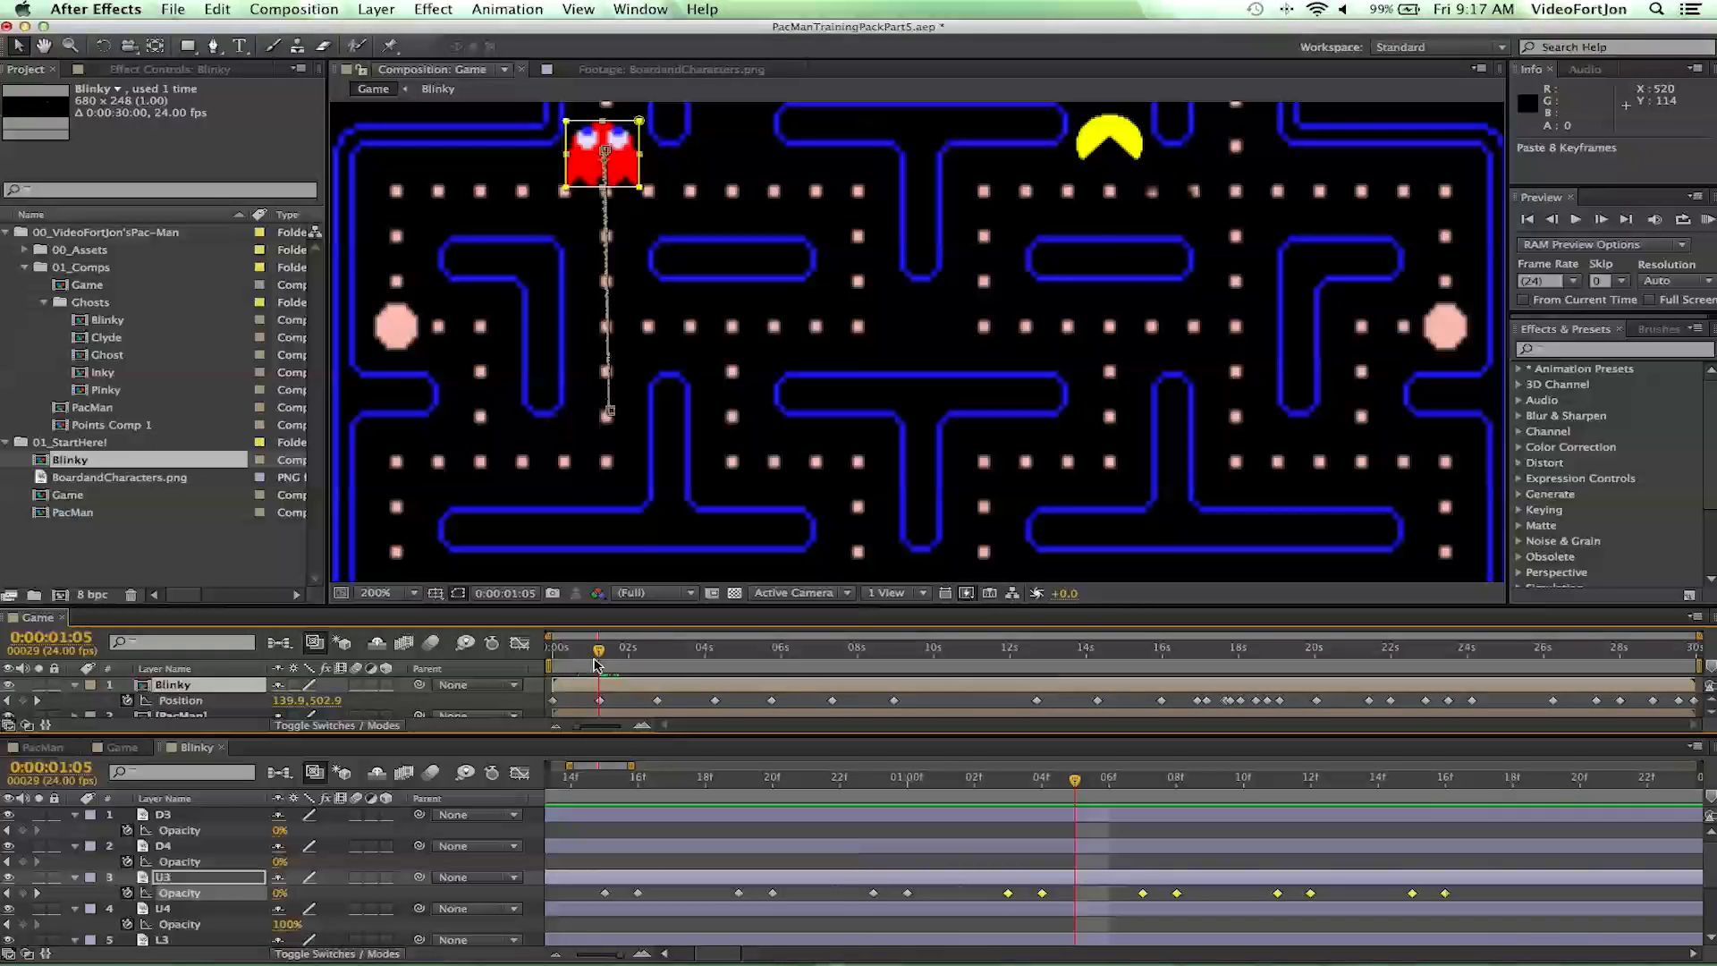
left_click_drag(1498, 899, 1114, 895)
key("Delete")
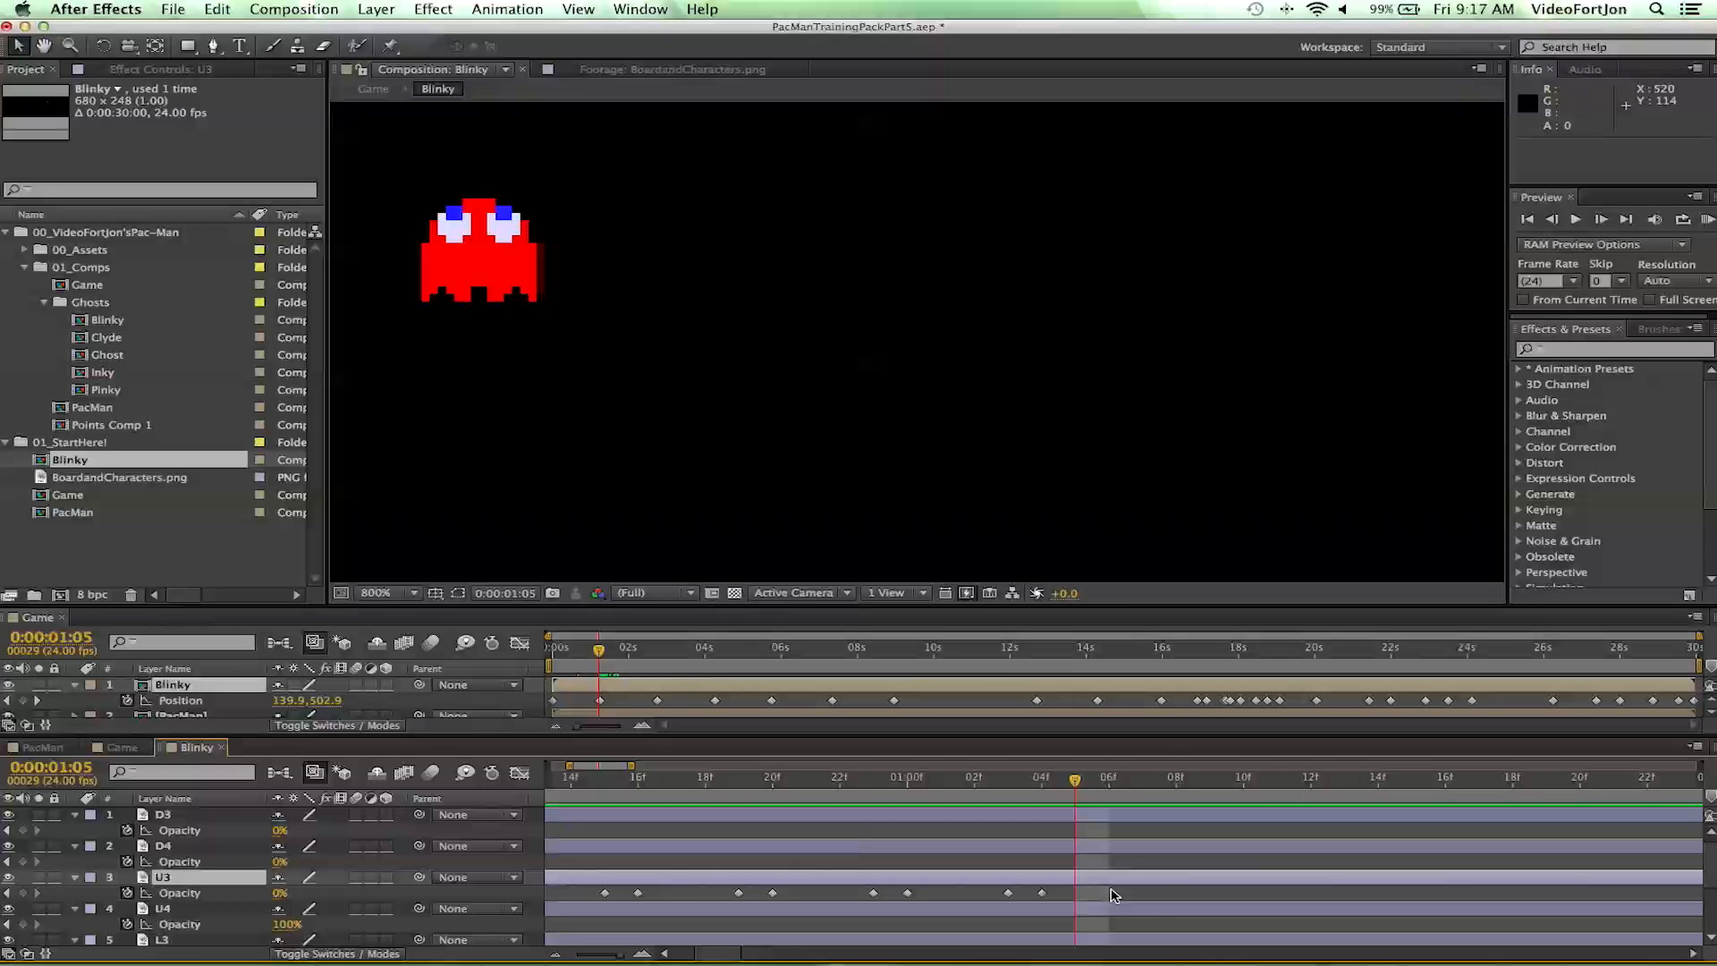
- Check the turn frame in the Game composition and add 0% Opacity keyframes to D4 and D3 at 0:00:01:05
left_click(7, 623)
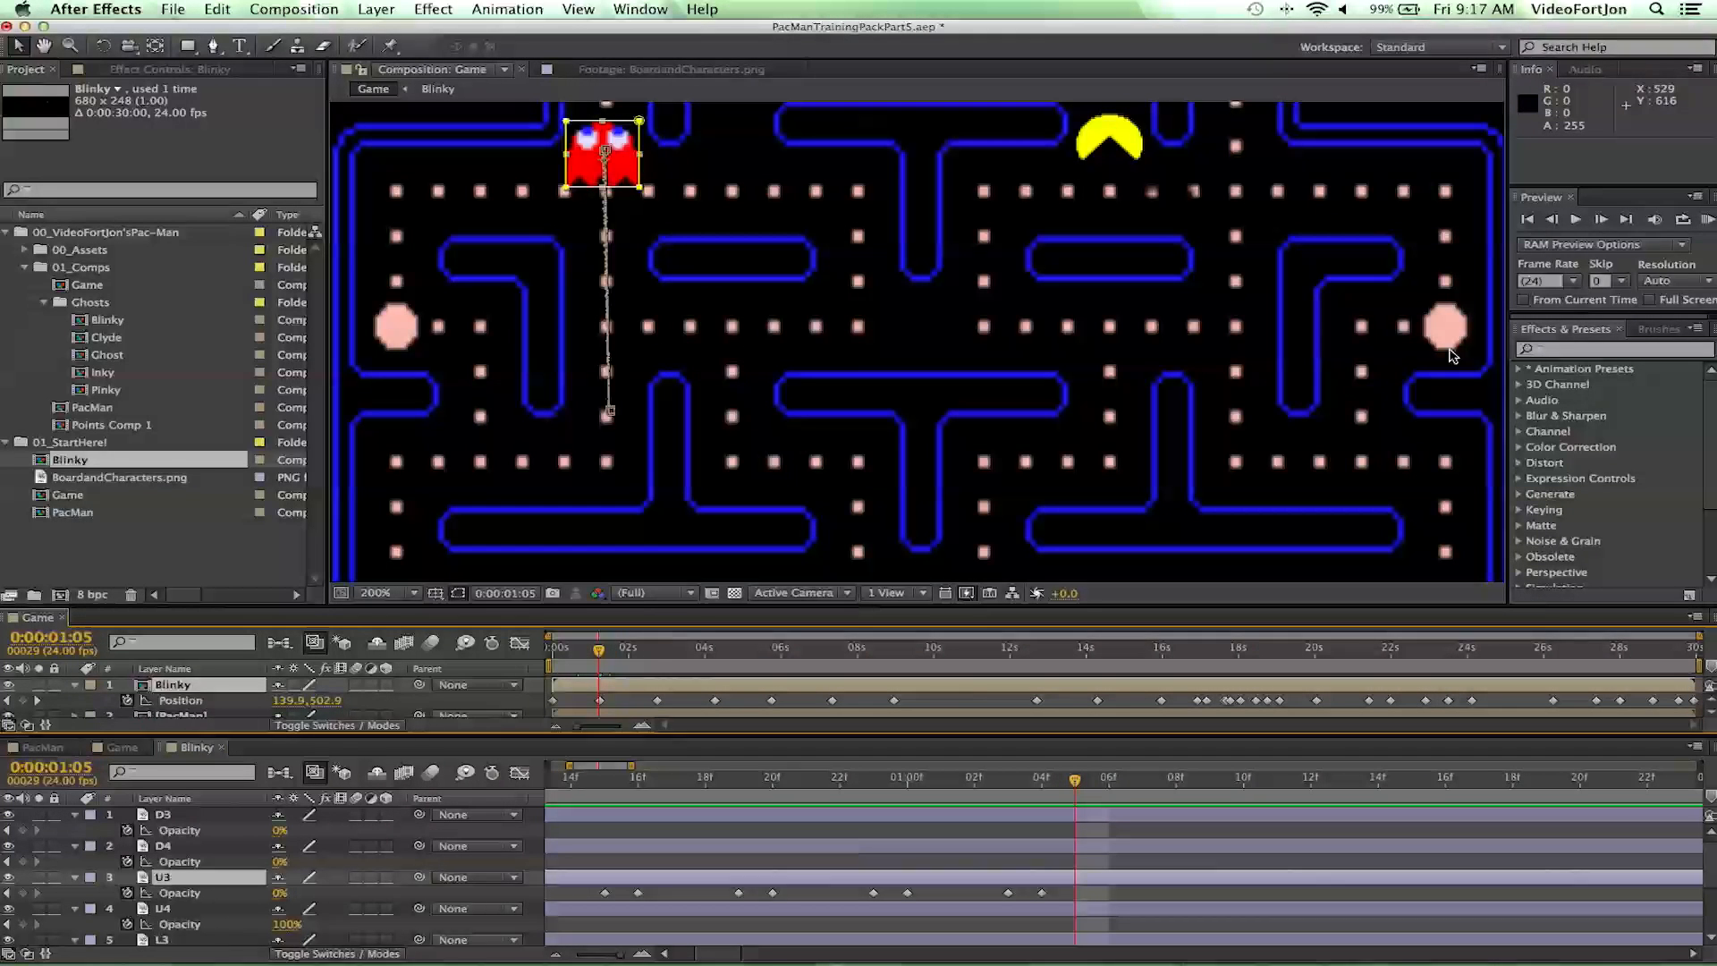
left_click(1553, 223)
left_click(1595, 220)
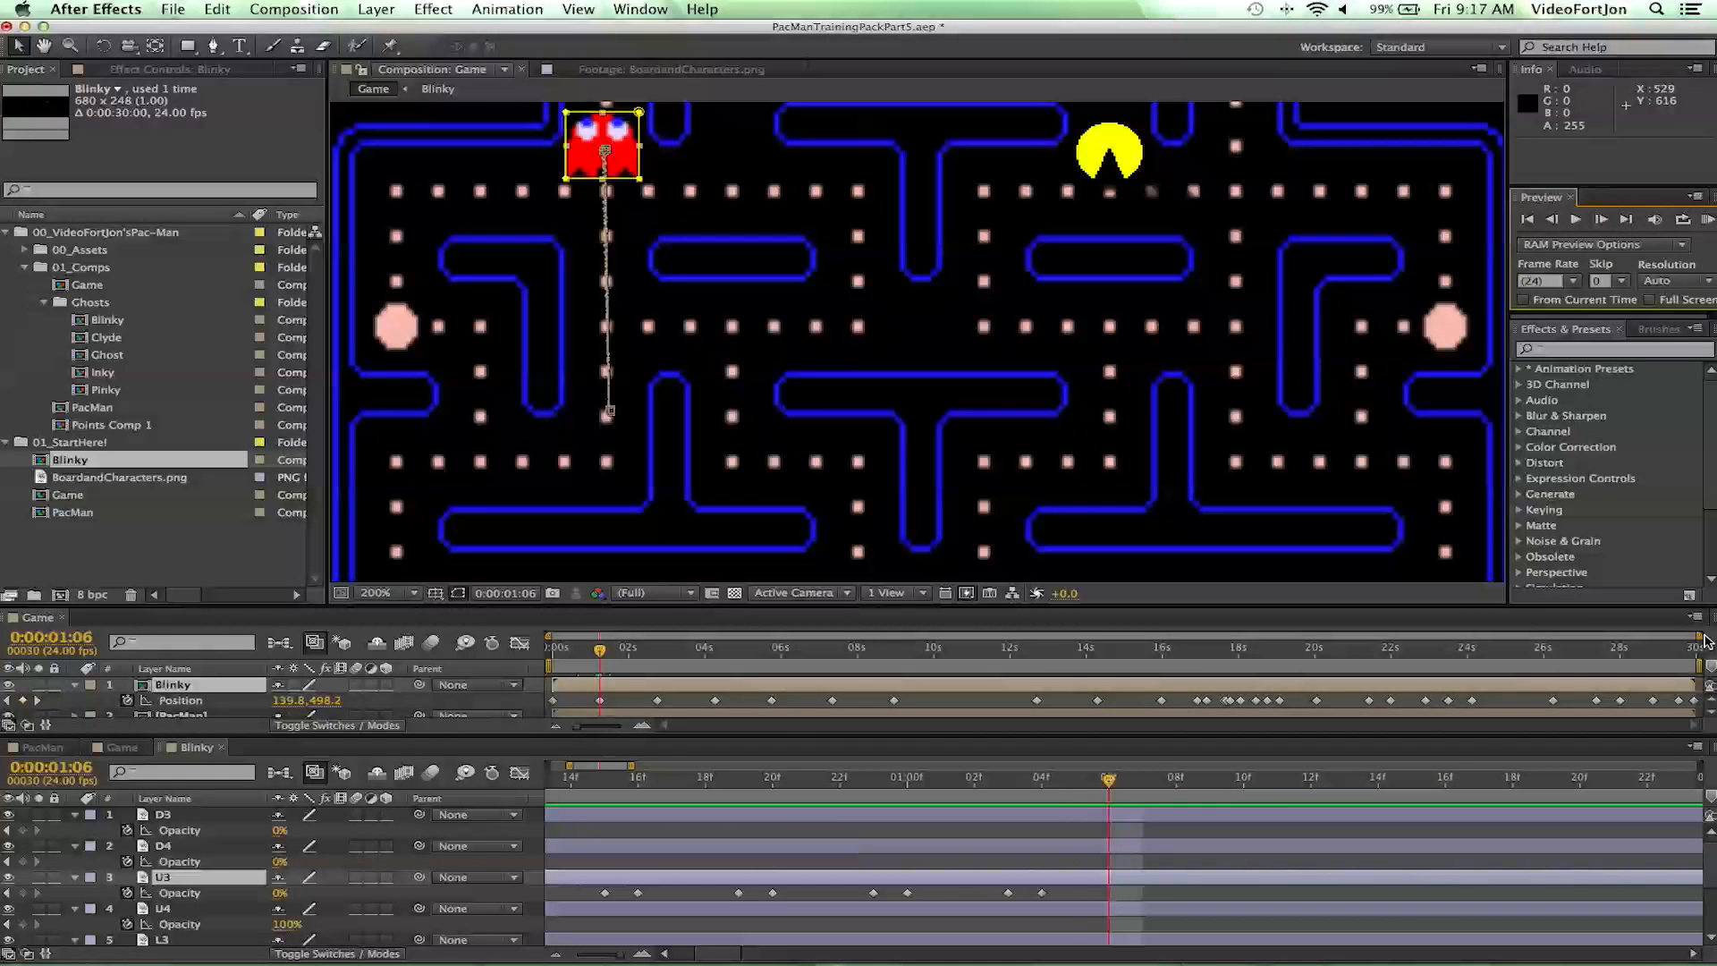
left_click_drag(1699, 636, 856, 636)
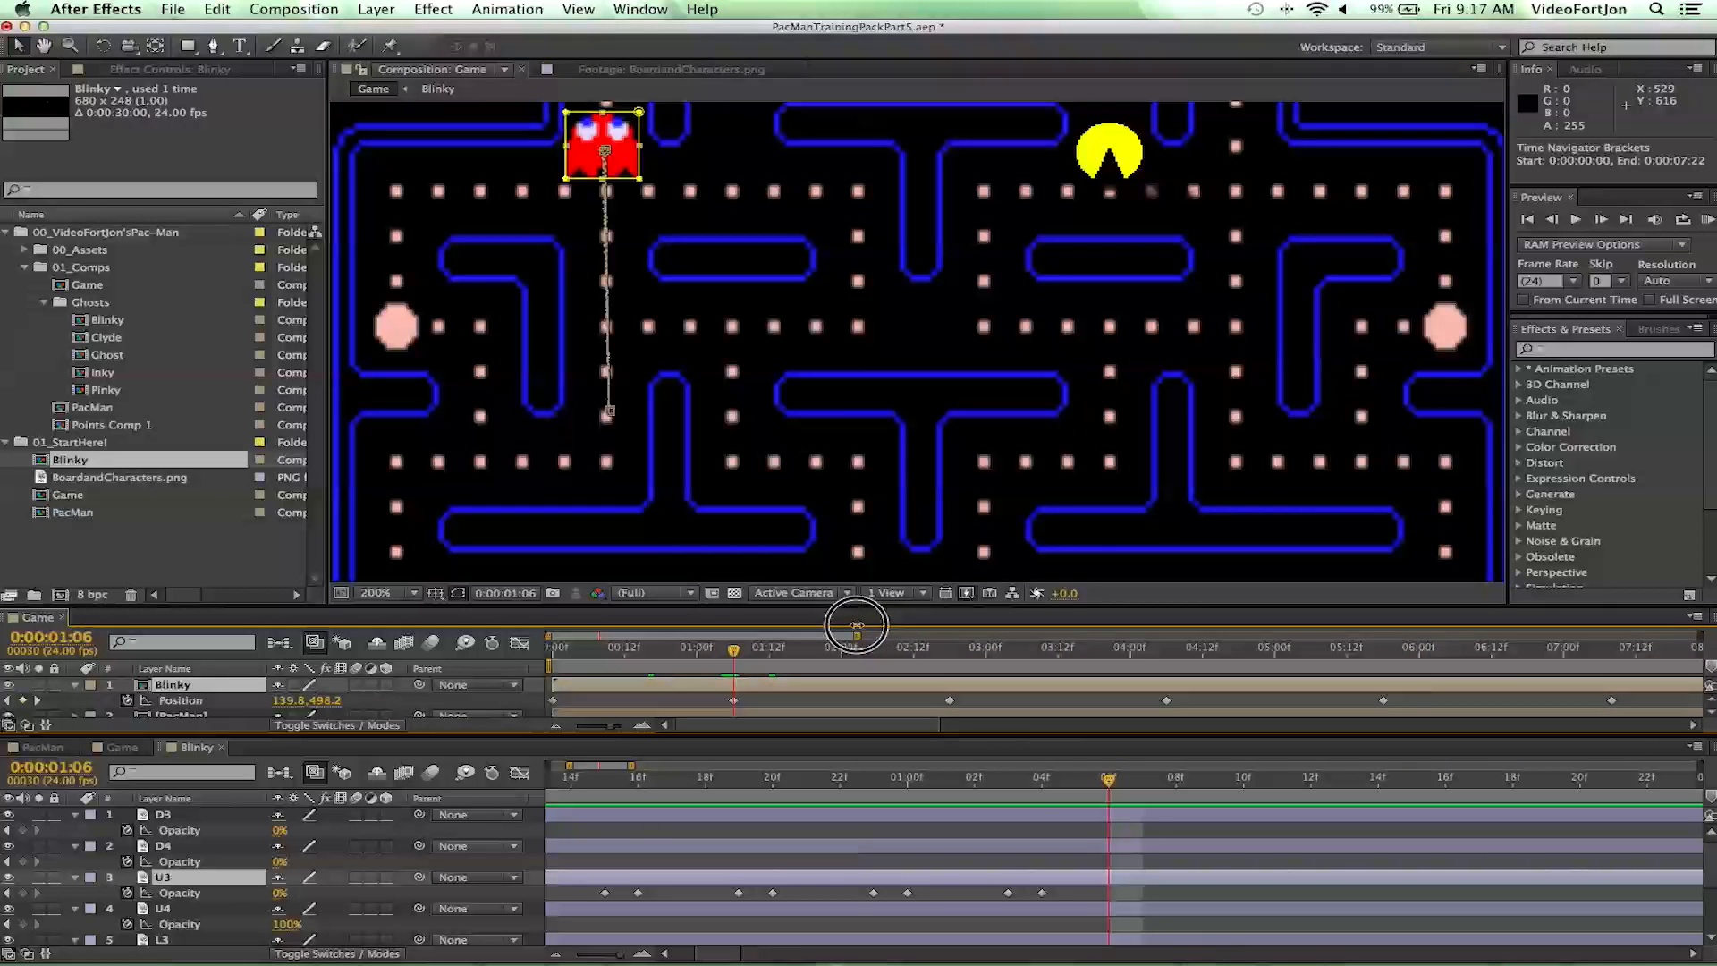
left_click(1552, 221)
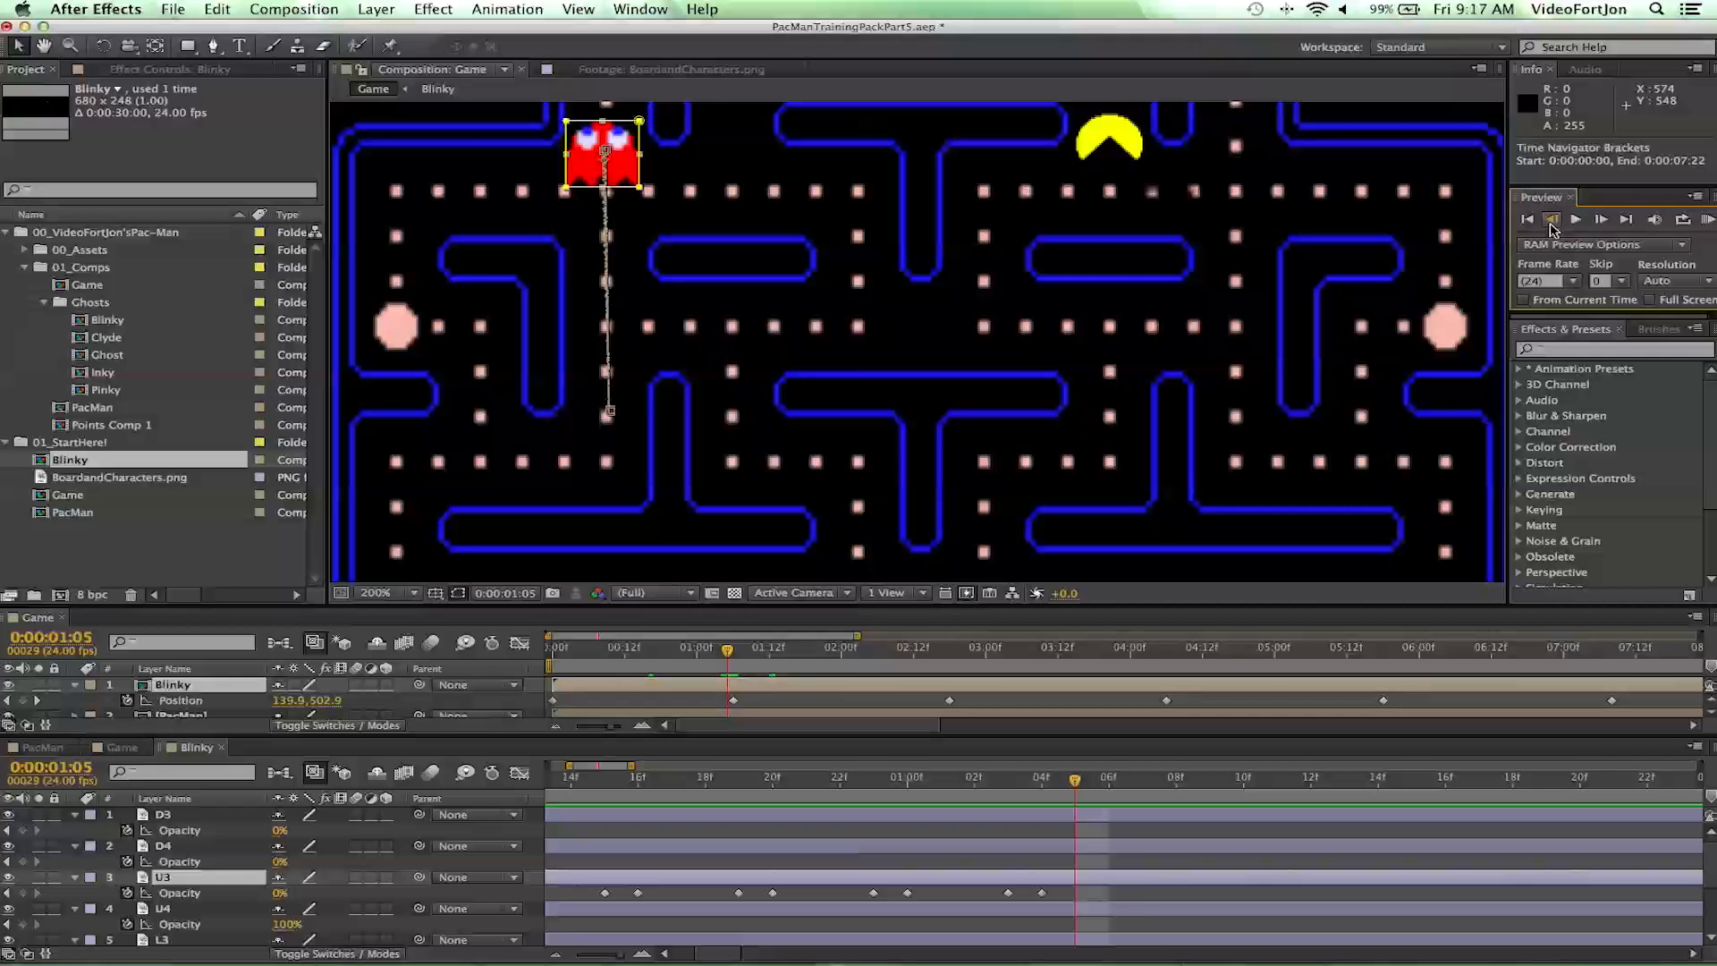
left_click(23, 861)
left_click(22, 830)
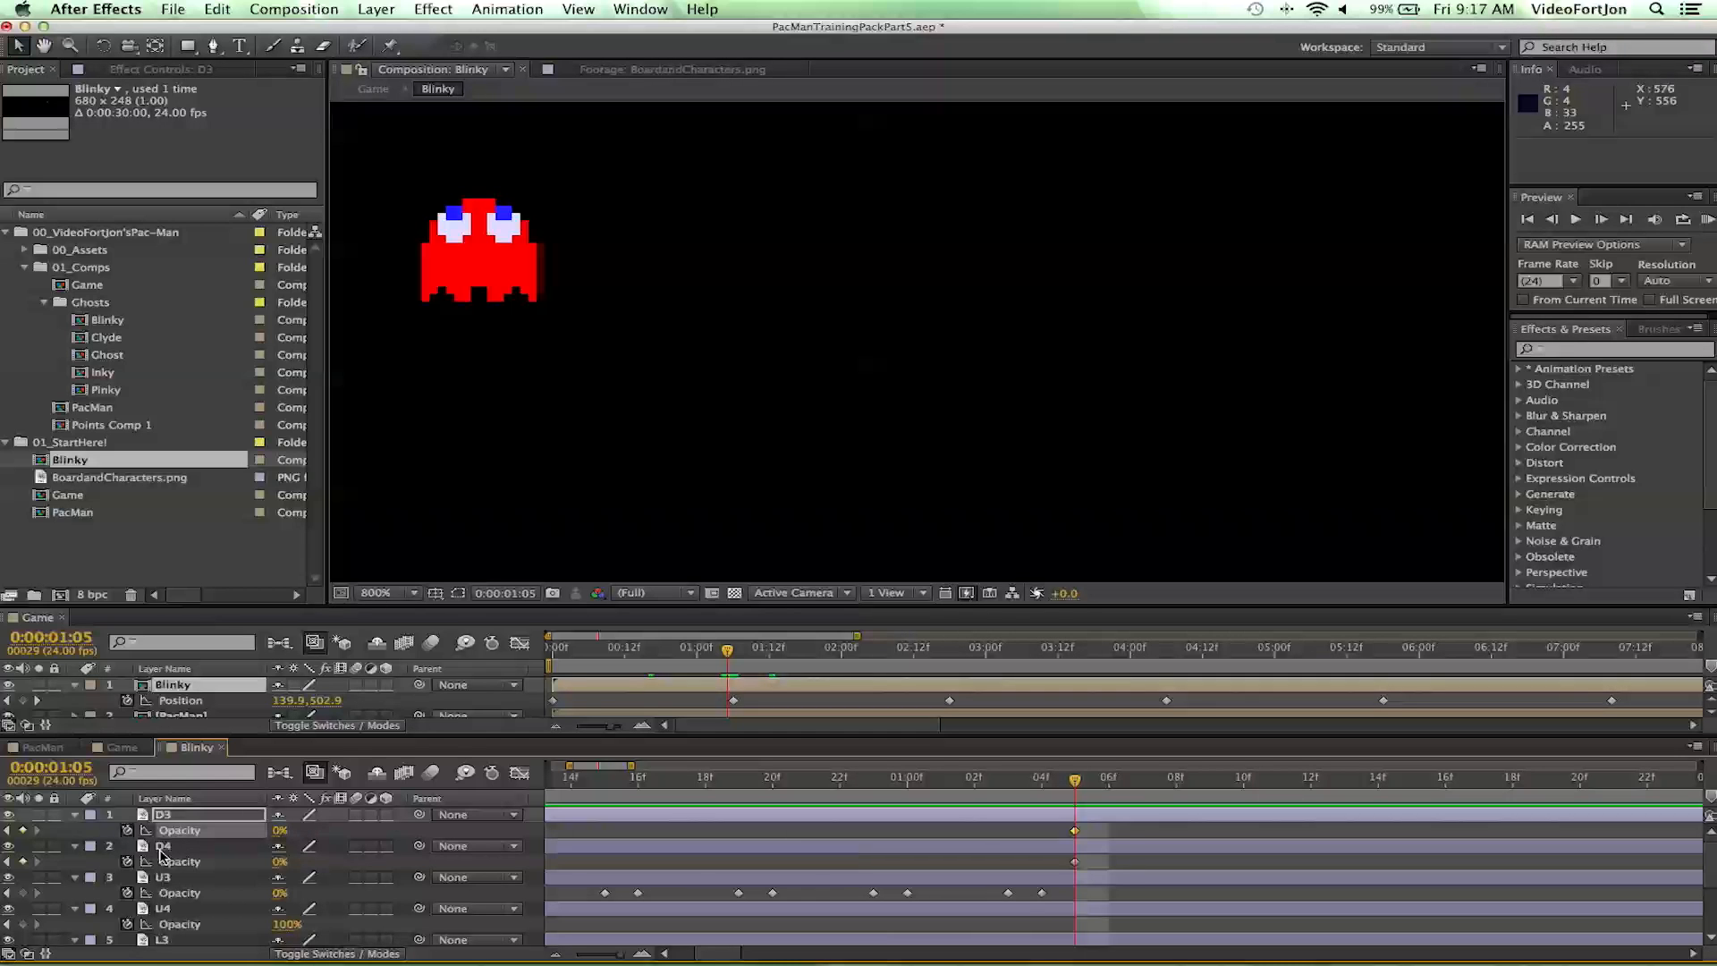
- Keyframe the Opacity of D4 and D3 at 100% on 0:00:01:06
left_click(1604, 218)
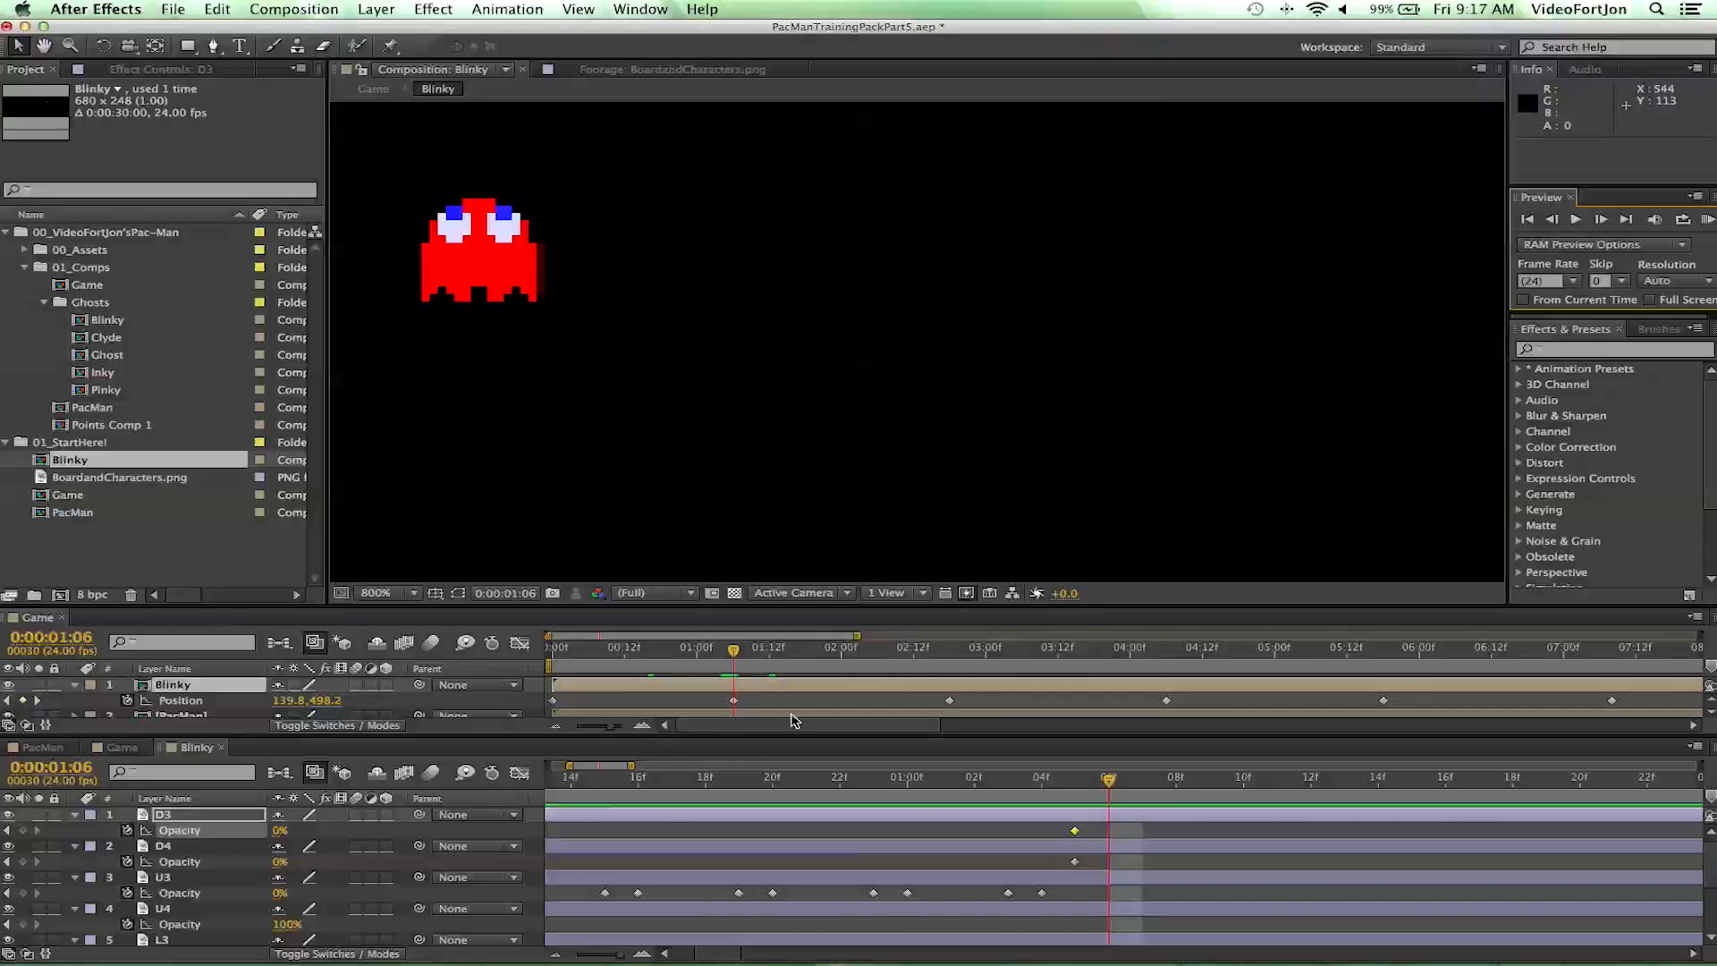
left_click_drag(280, 861, 528, 862)
left_click_drag(279, 833, 517, 856)
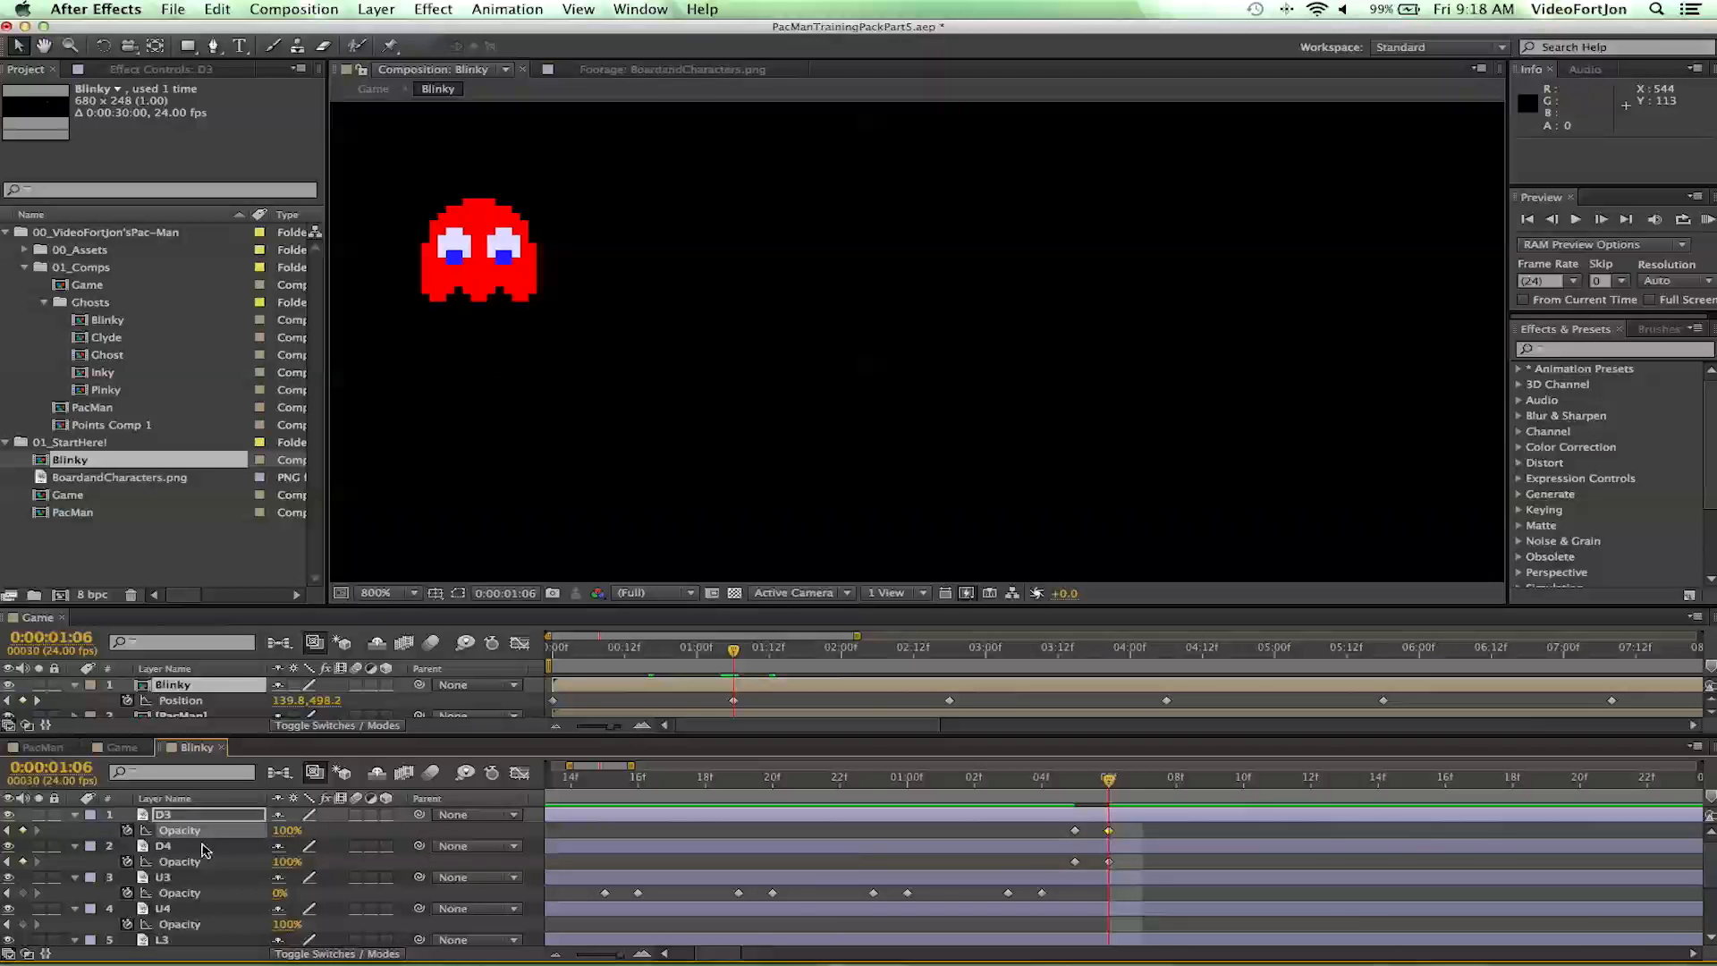
left_click(165, 817)
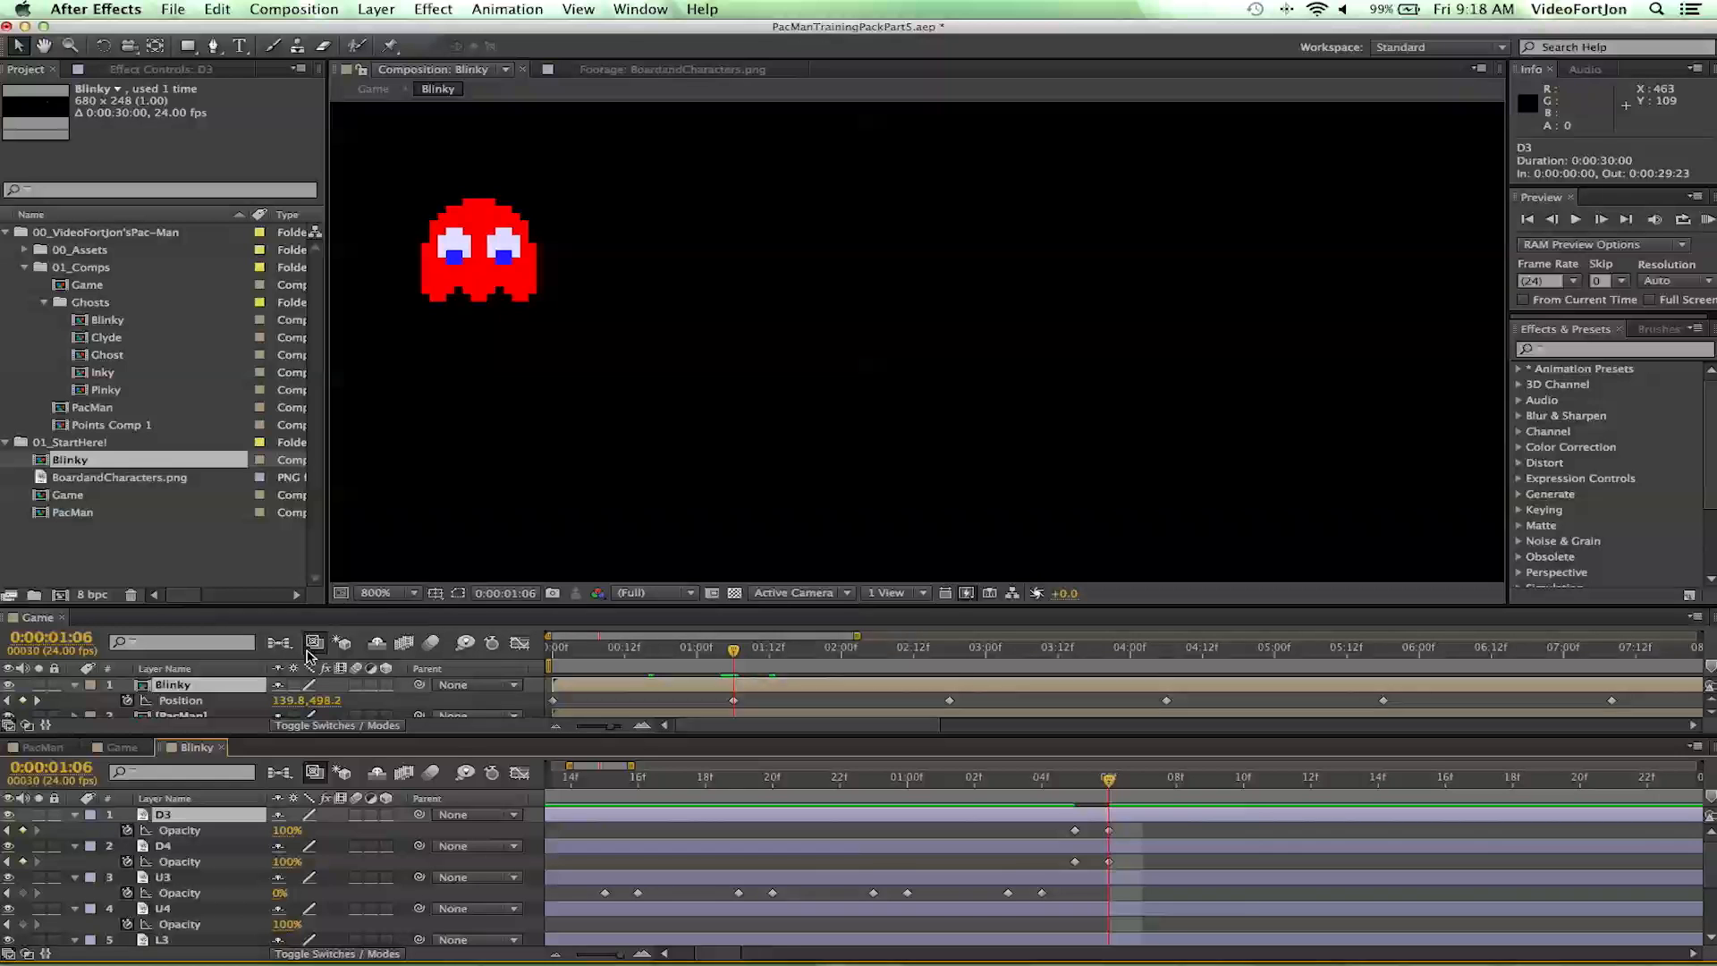
left_click(202, 880)
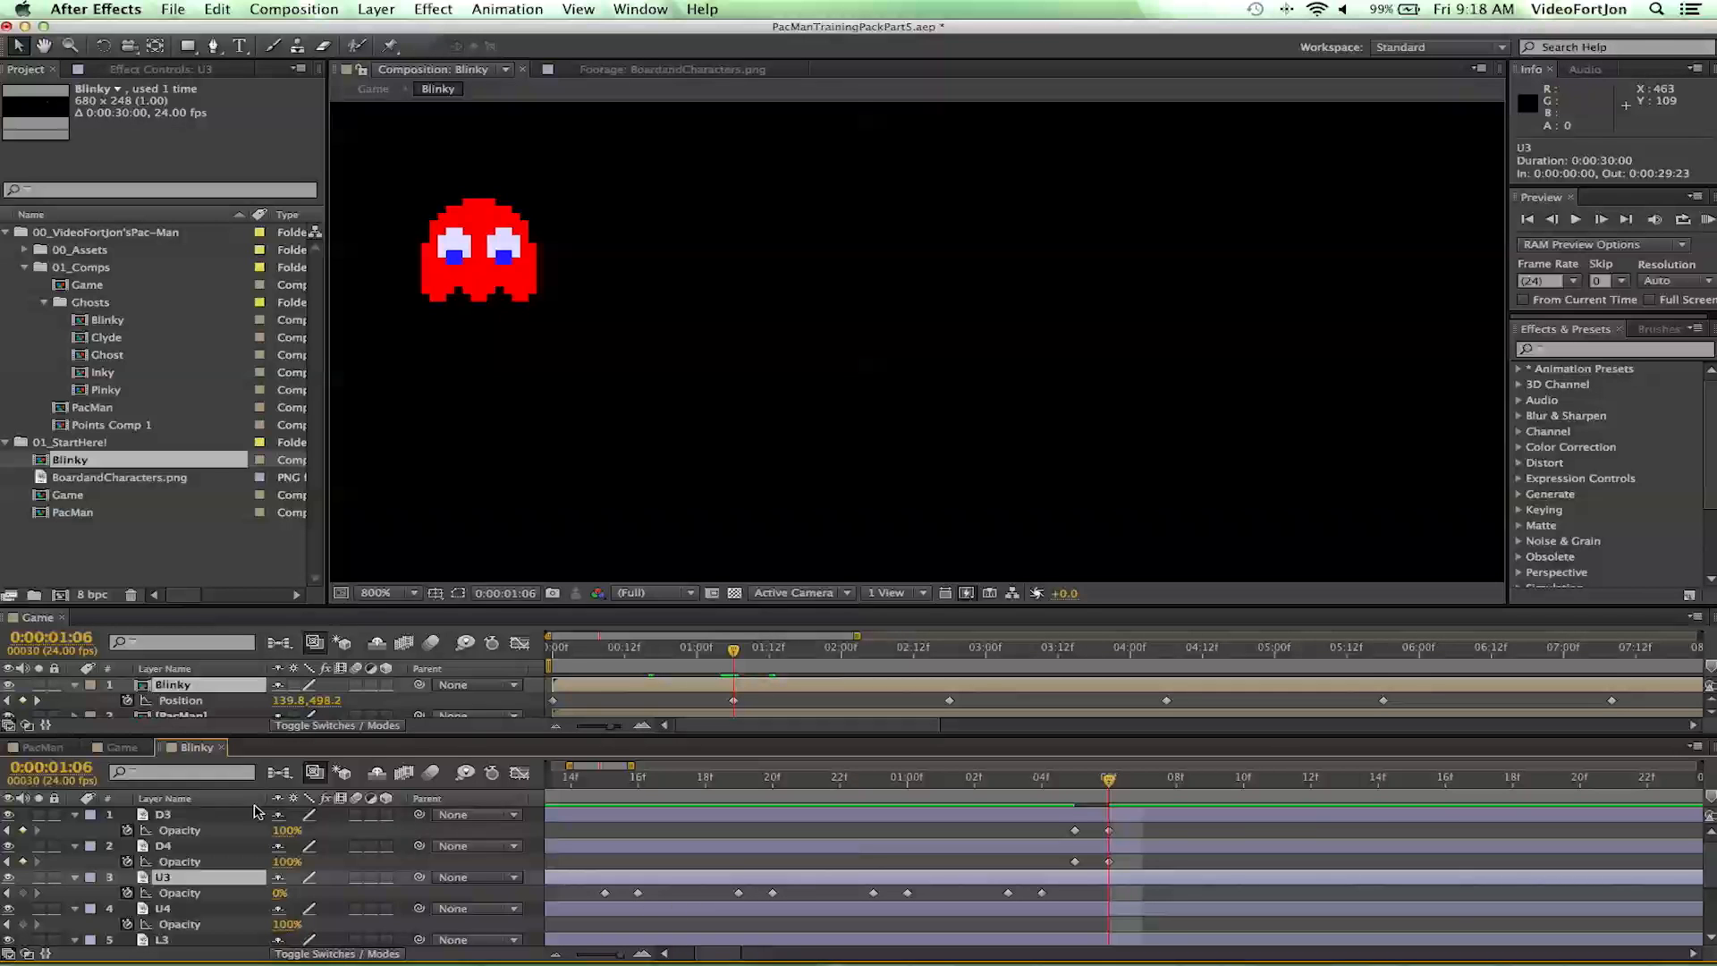
left_click(152, 817)
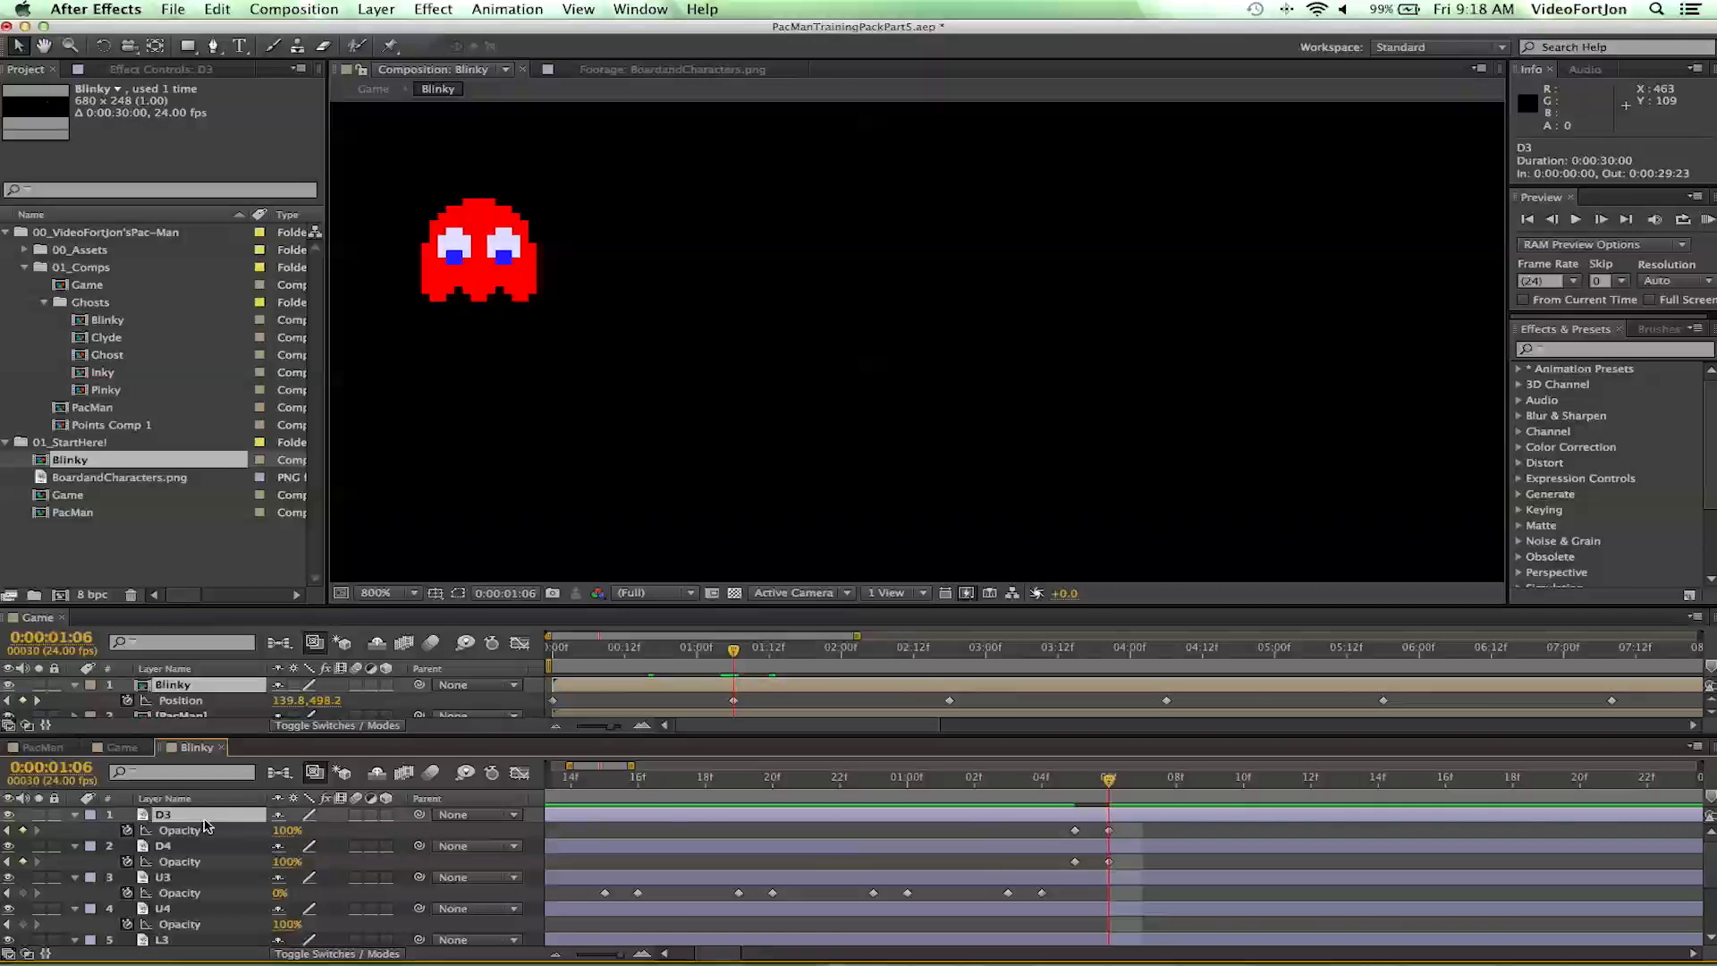
- Copy U3's Opacity keyframes from 0:00:00:11 through 0:00:01:00
left_click(195, 878)
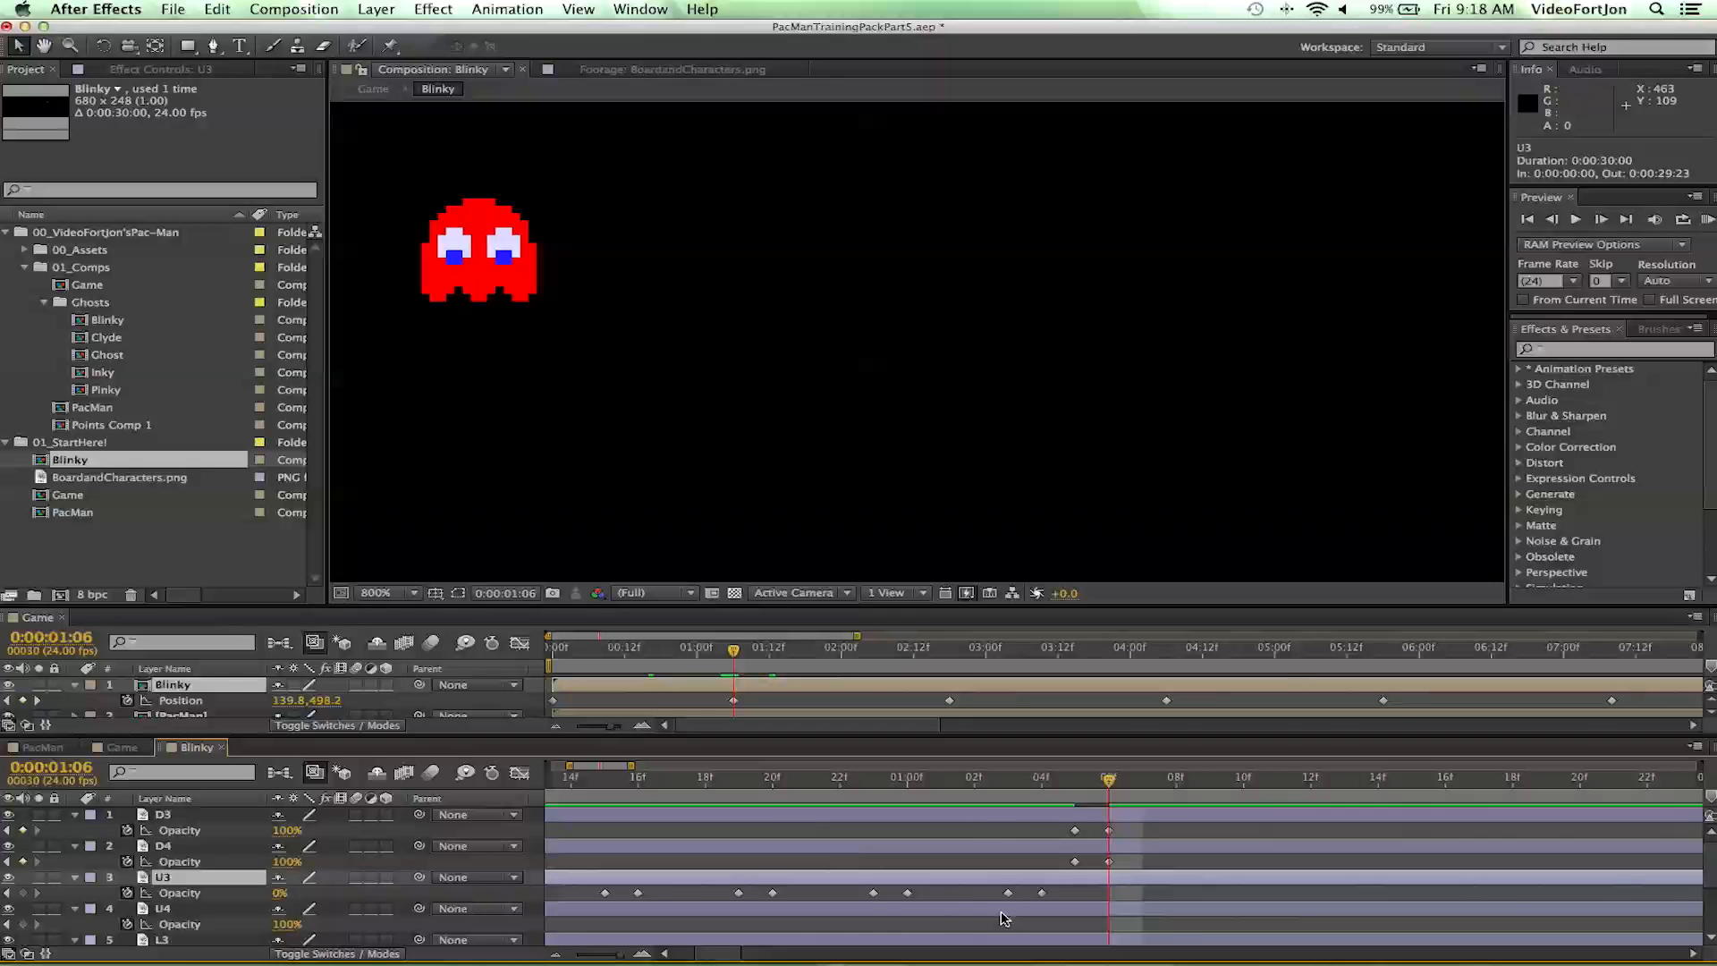
left_click(605, 781)
mouse_move(602, 785)
left_mouse_down()
mouse_move(709, 791)
mouse_move(605, 786)
left_mouse_up()
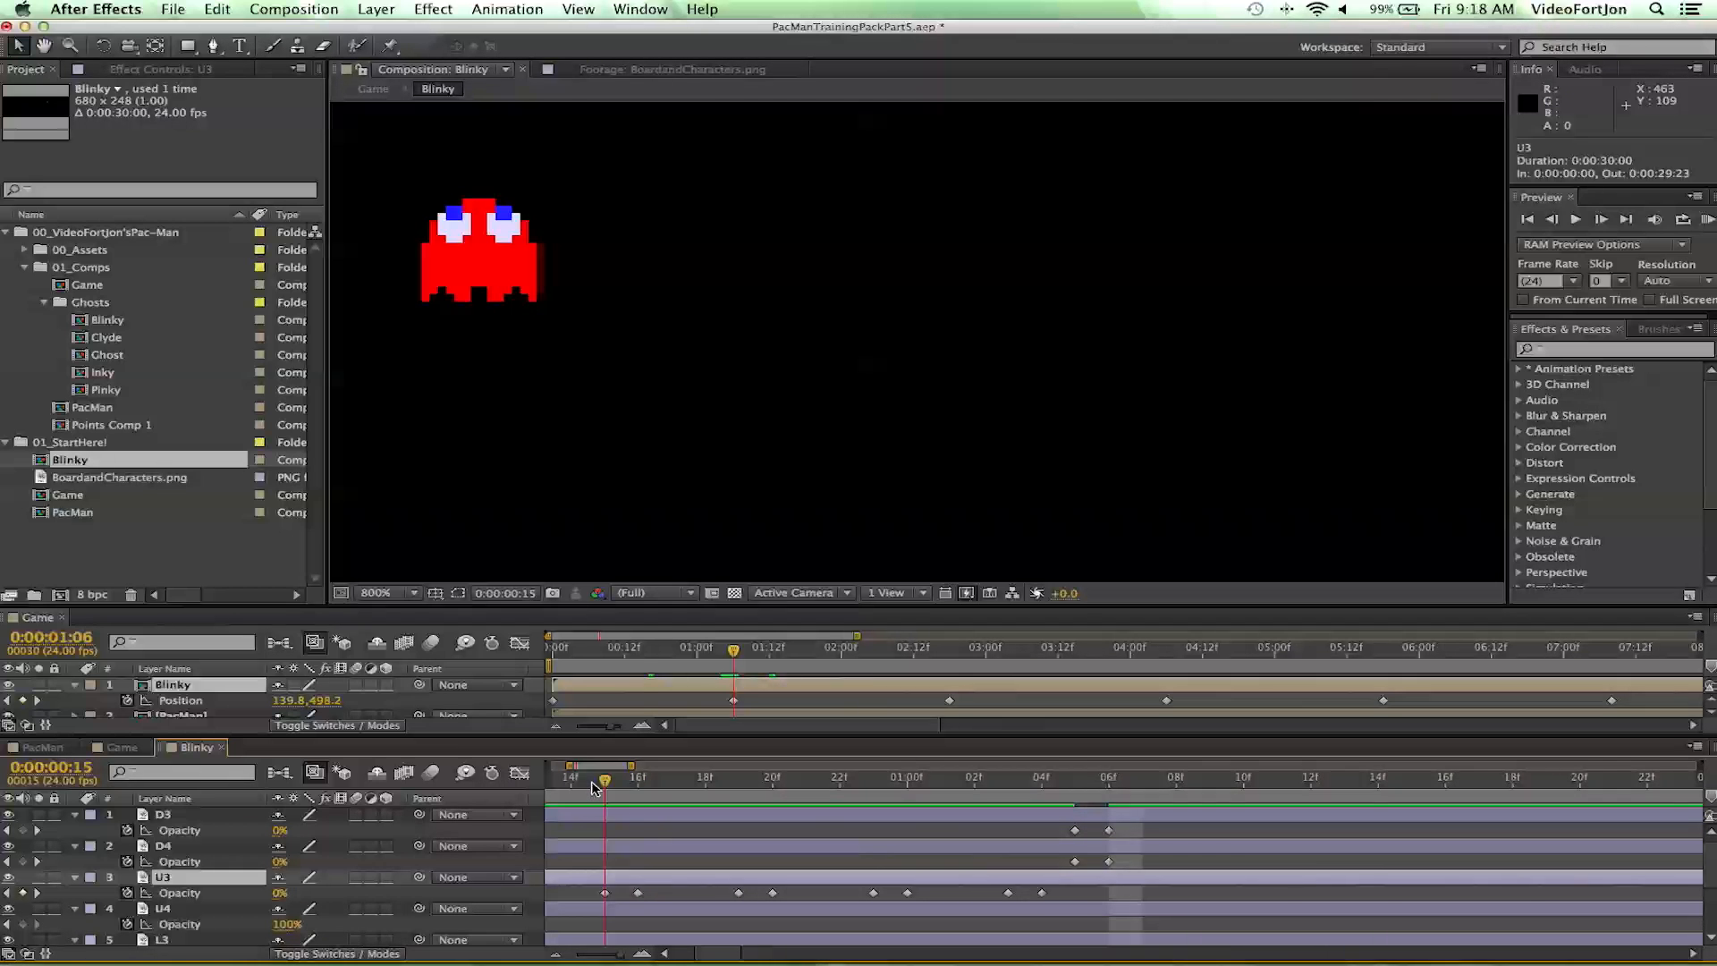
left_click(605, 893)
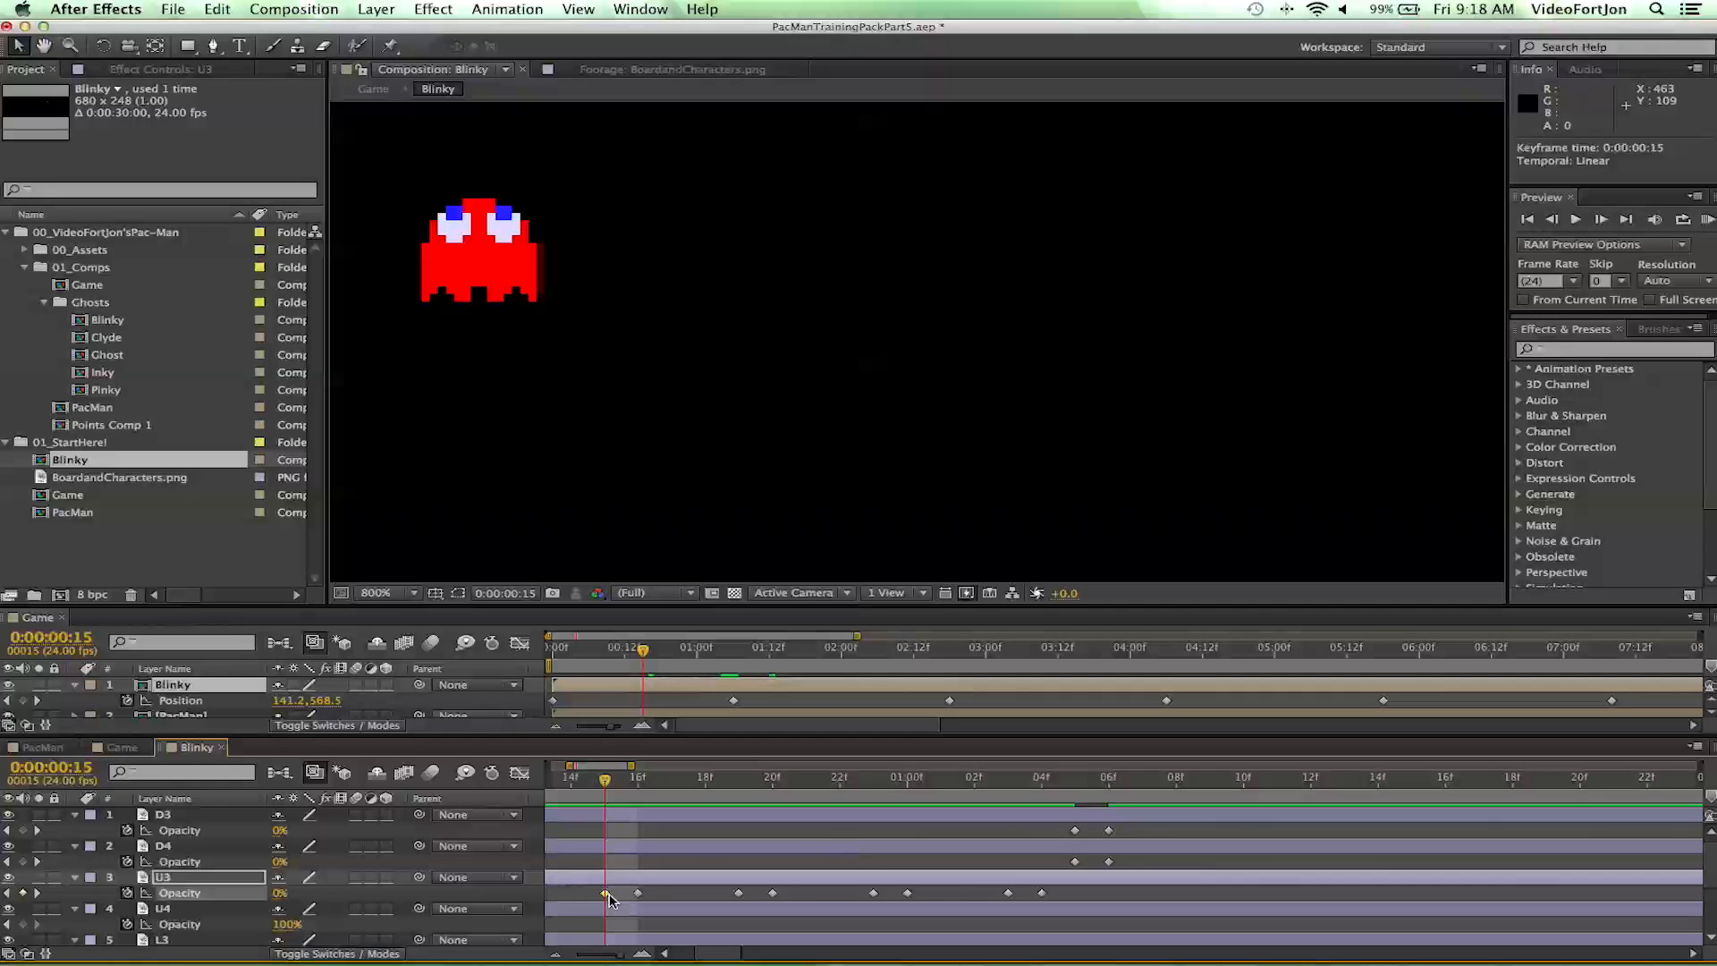
scroll(609, 899, "left", 5)
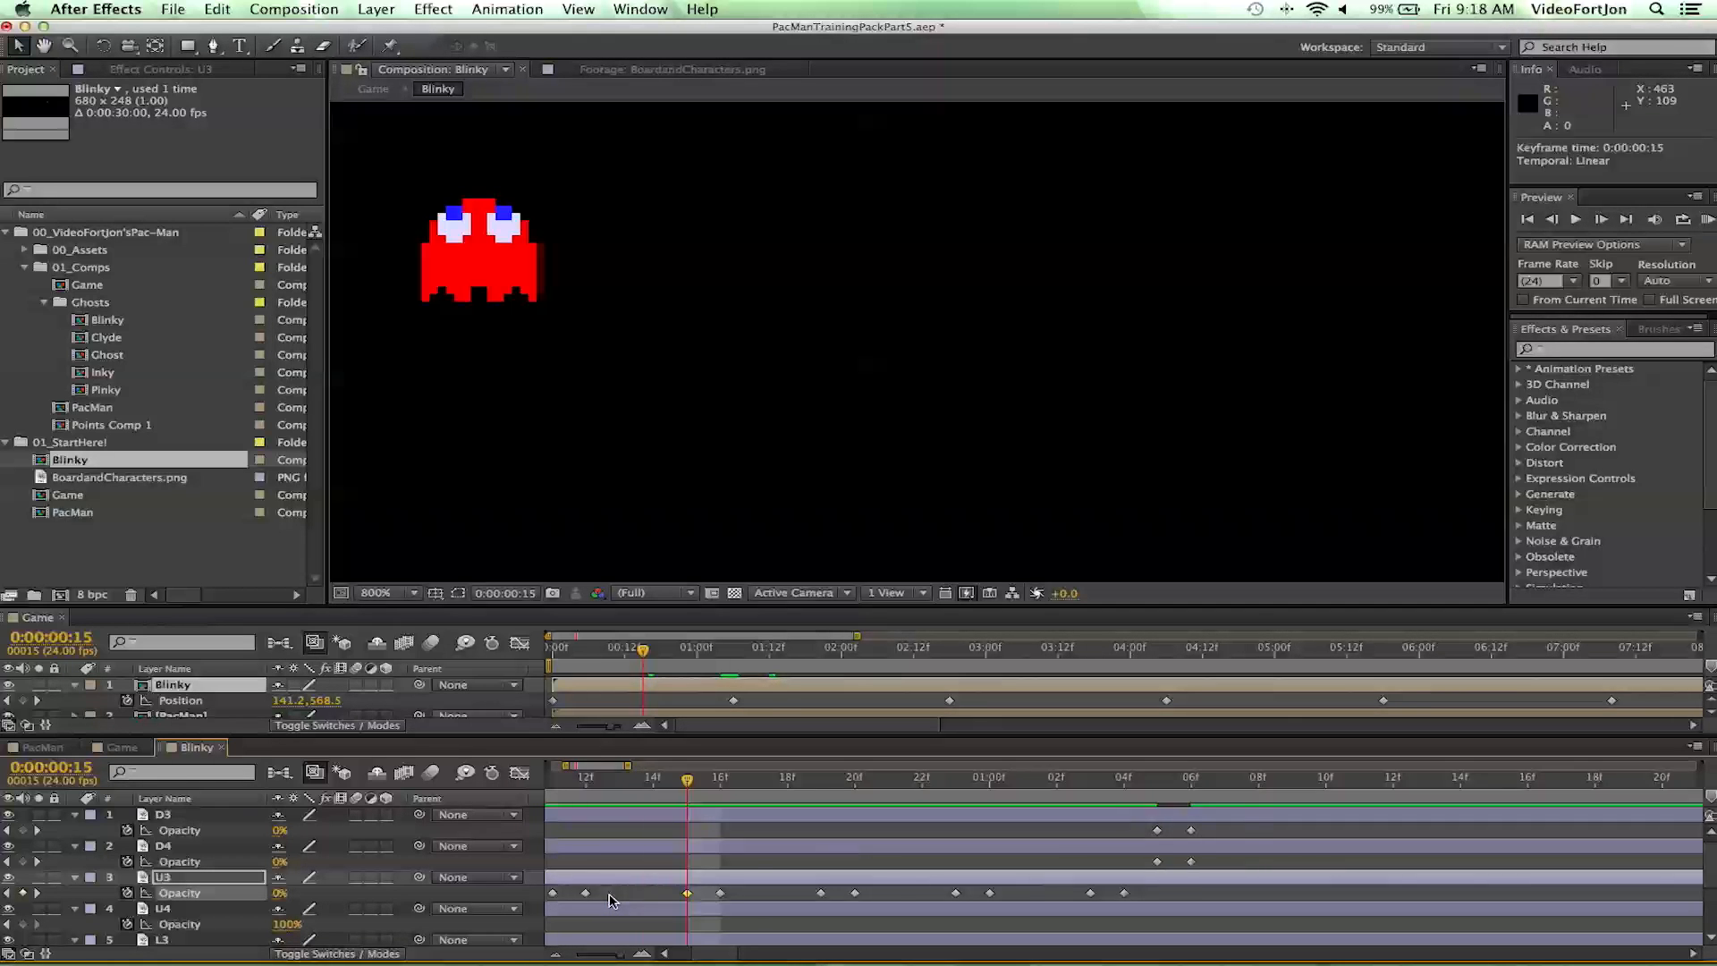
left_click(625, 786)
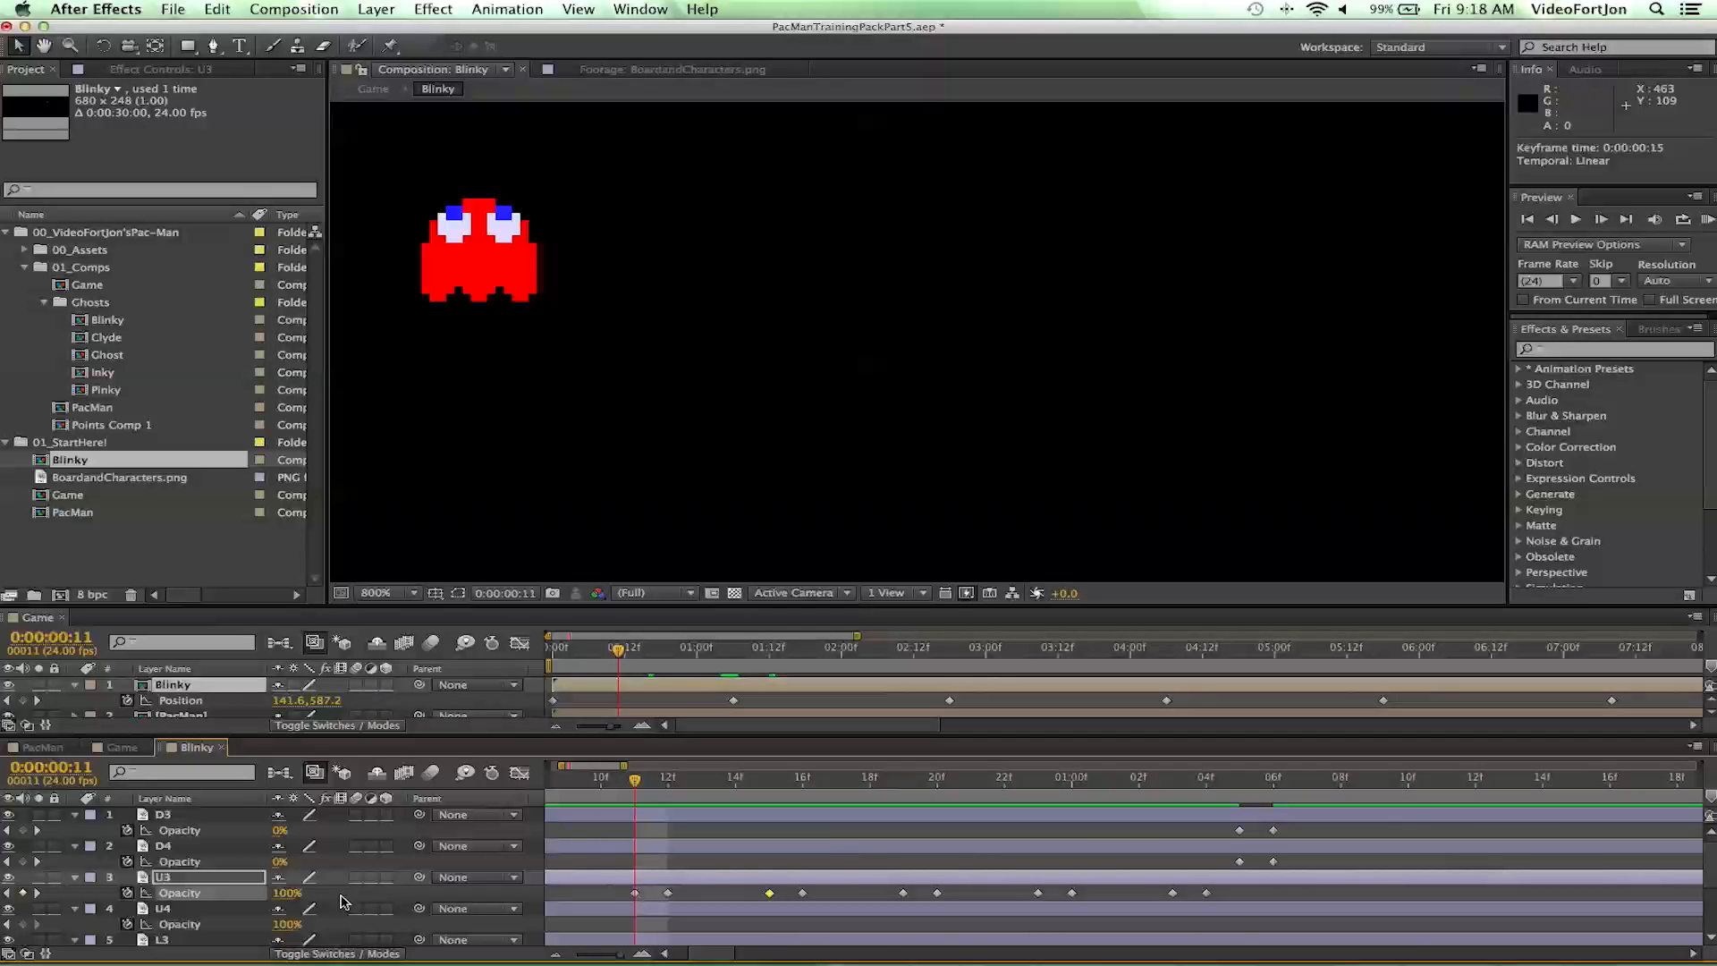
left_click(636, 893)
left_click_drag(613, 895, 861, 902)
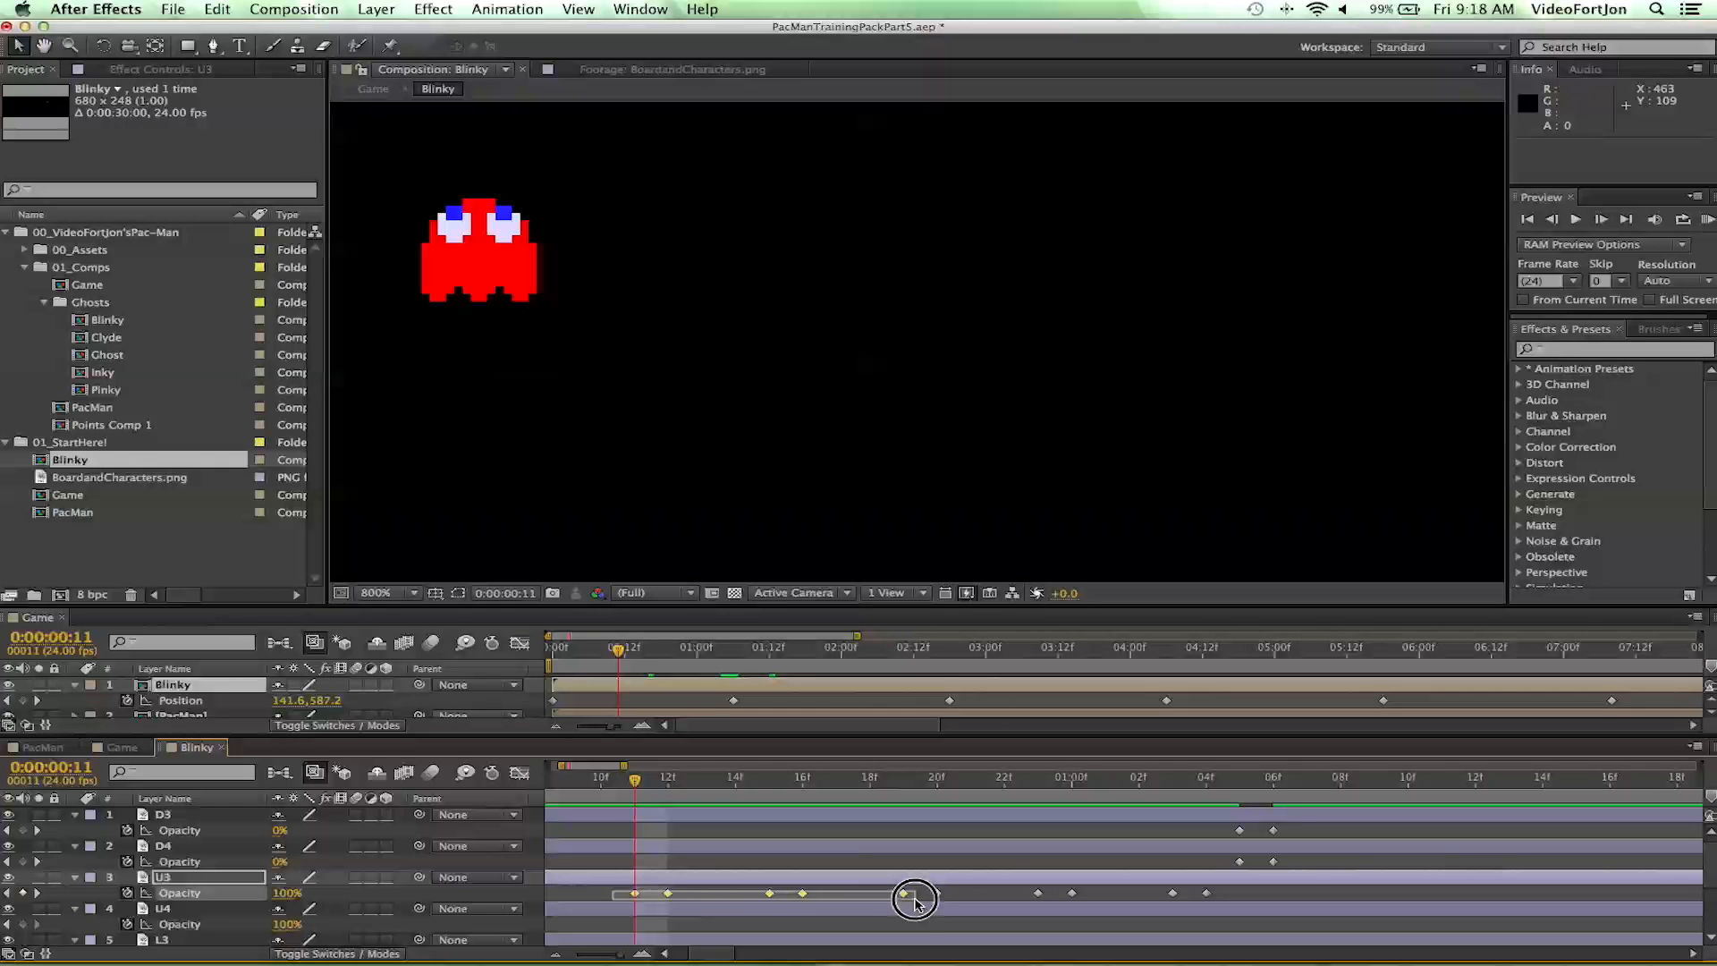
left_click_drag(966, 900, 1135, 905)
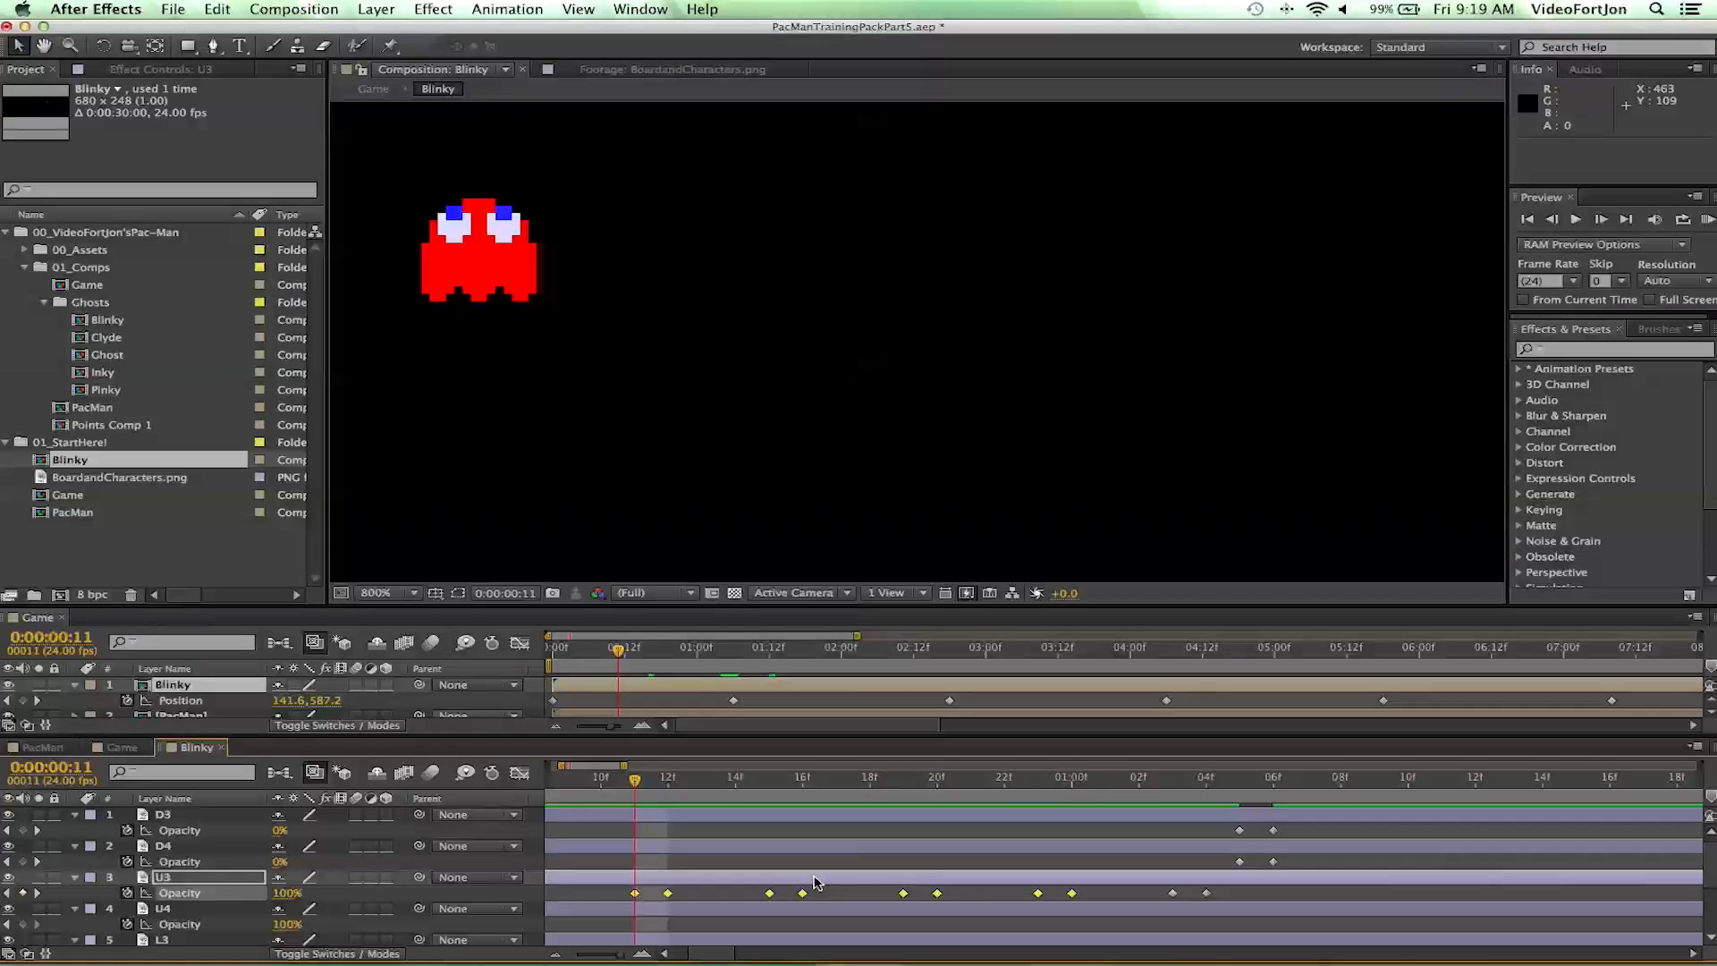
- Paste the copied Opacity keyframes onto the D3 layer starting at 0:00:01:06
left_click(1077, 782)
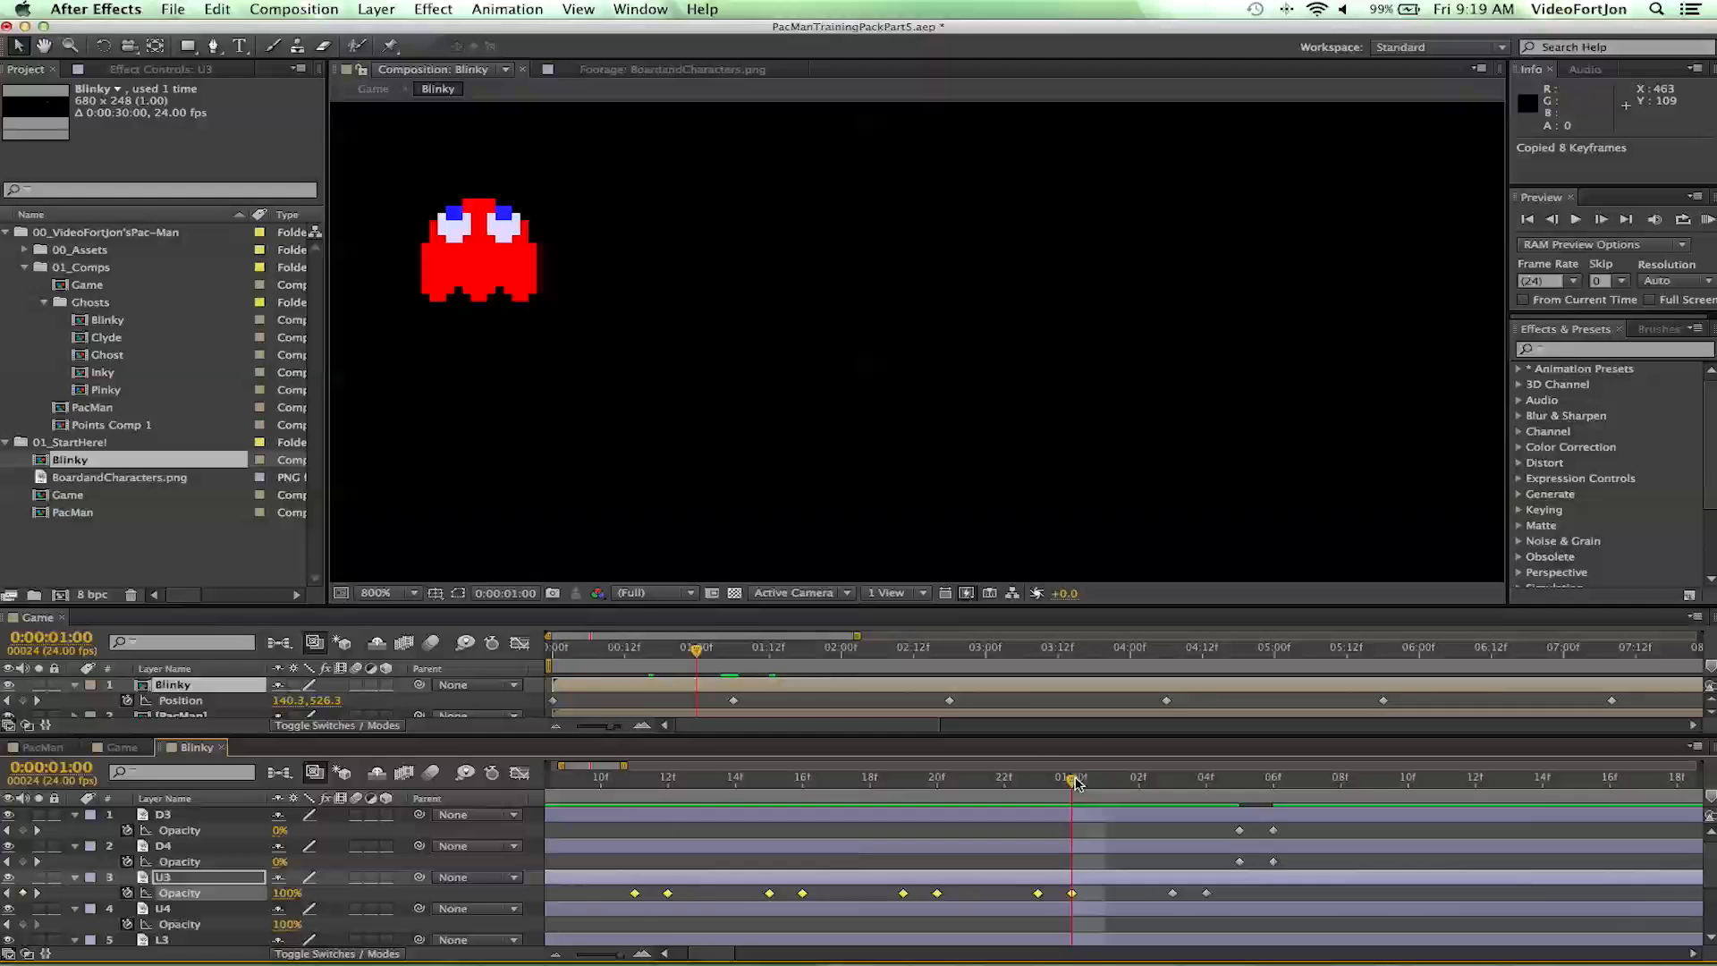
left_click(161, 816)
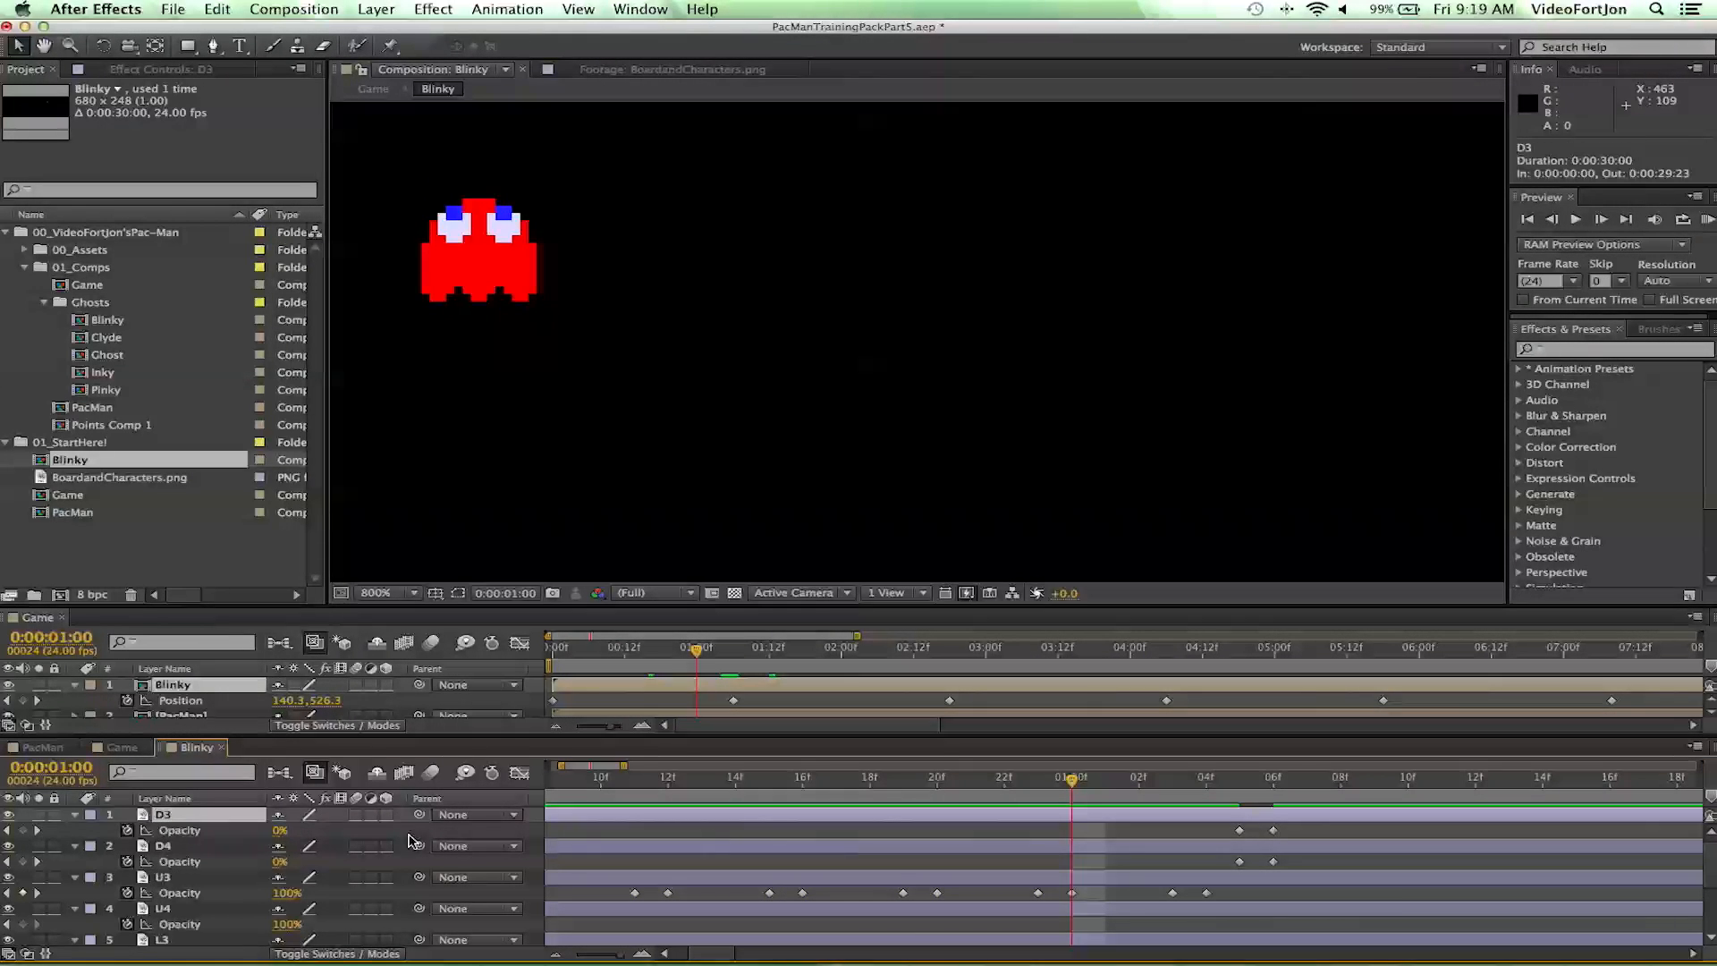
left_click(1273, 779)
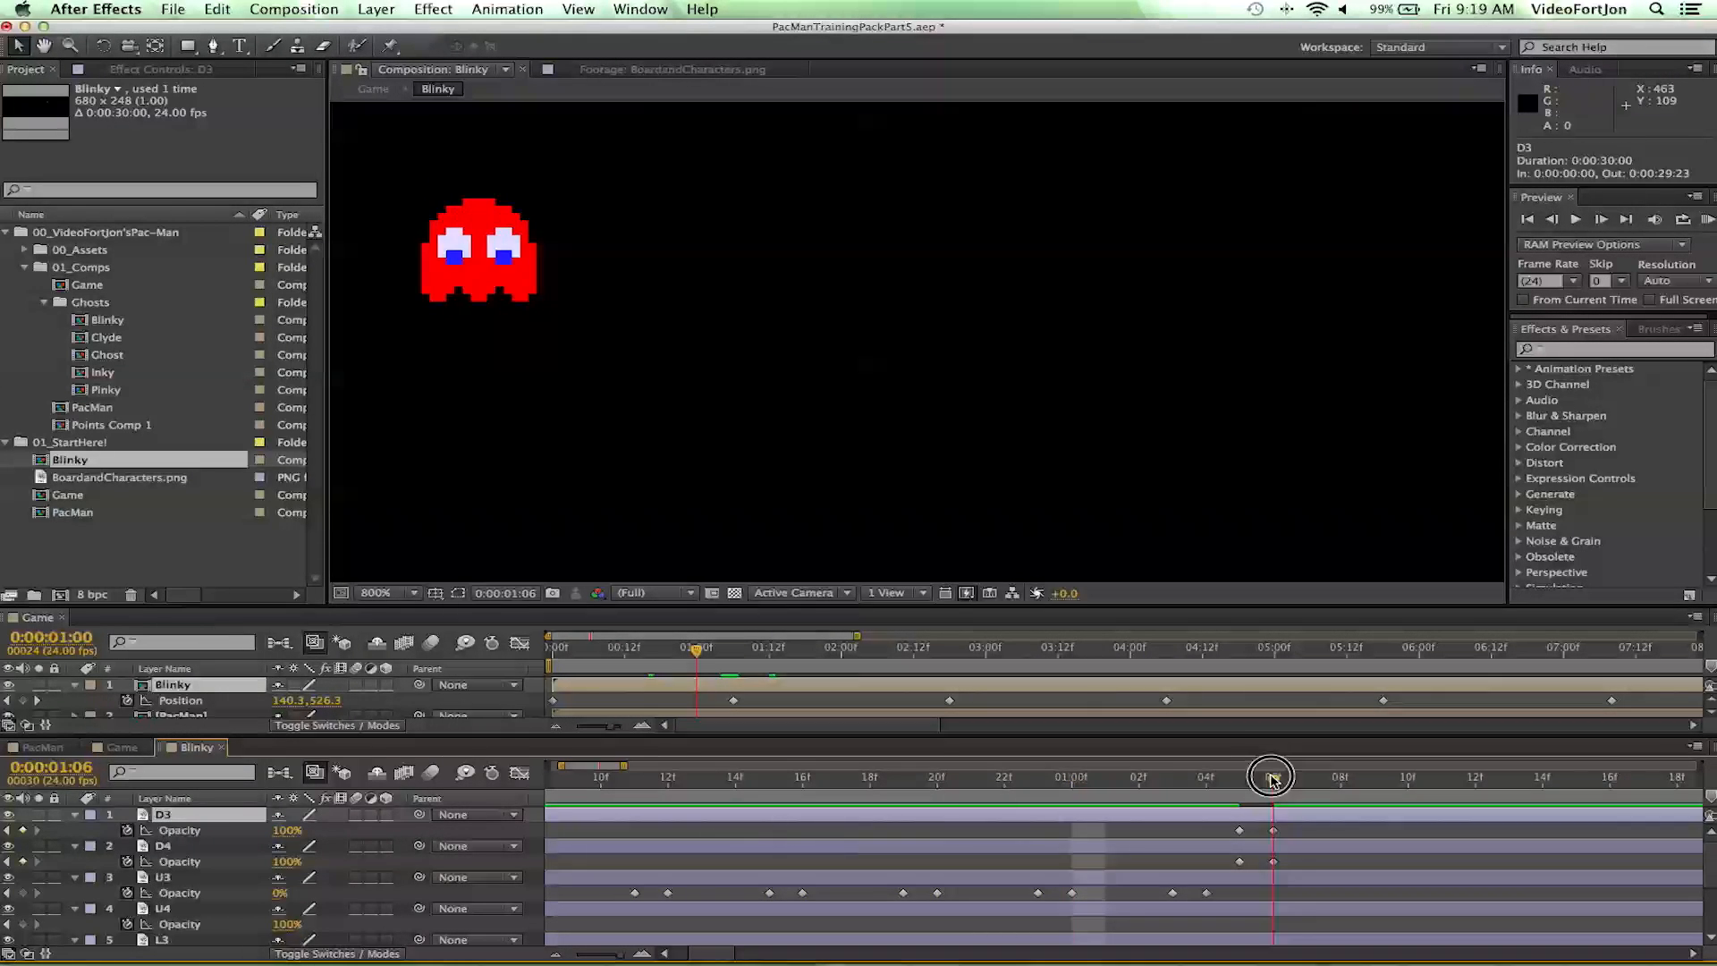
left_click(1275, 832)
left_click(172, 815)
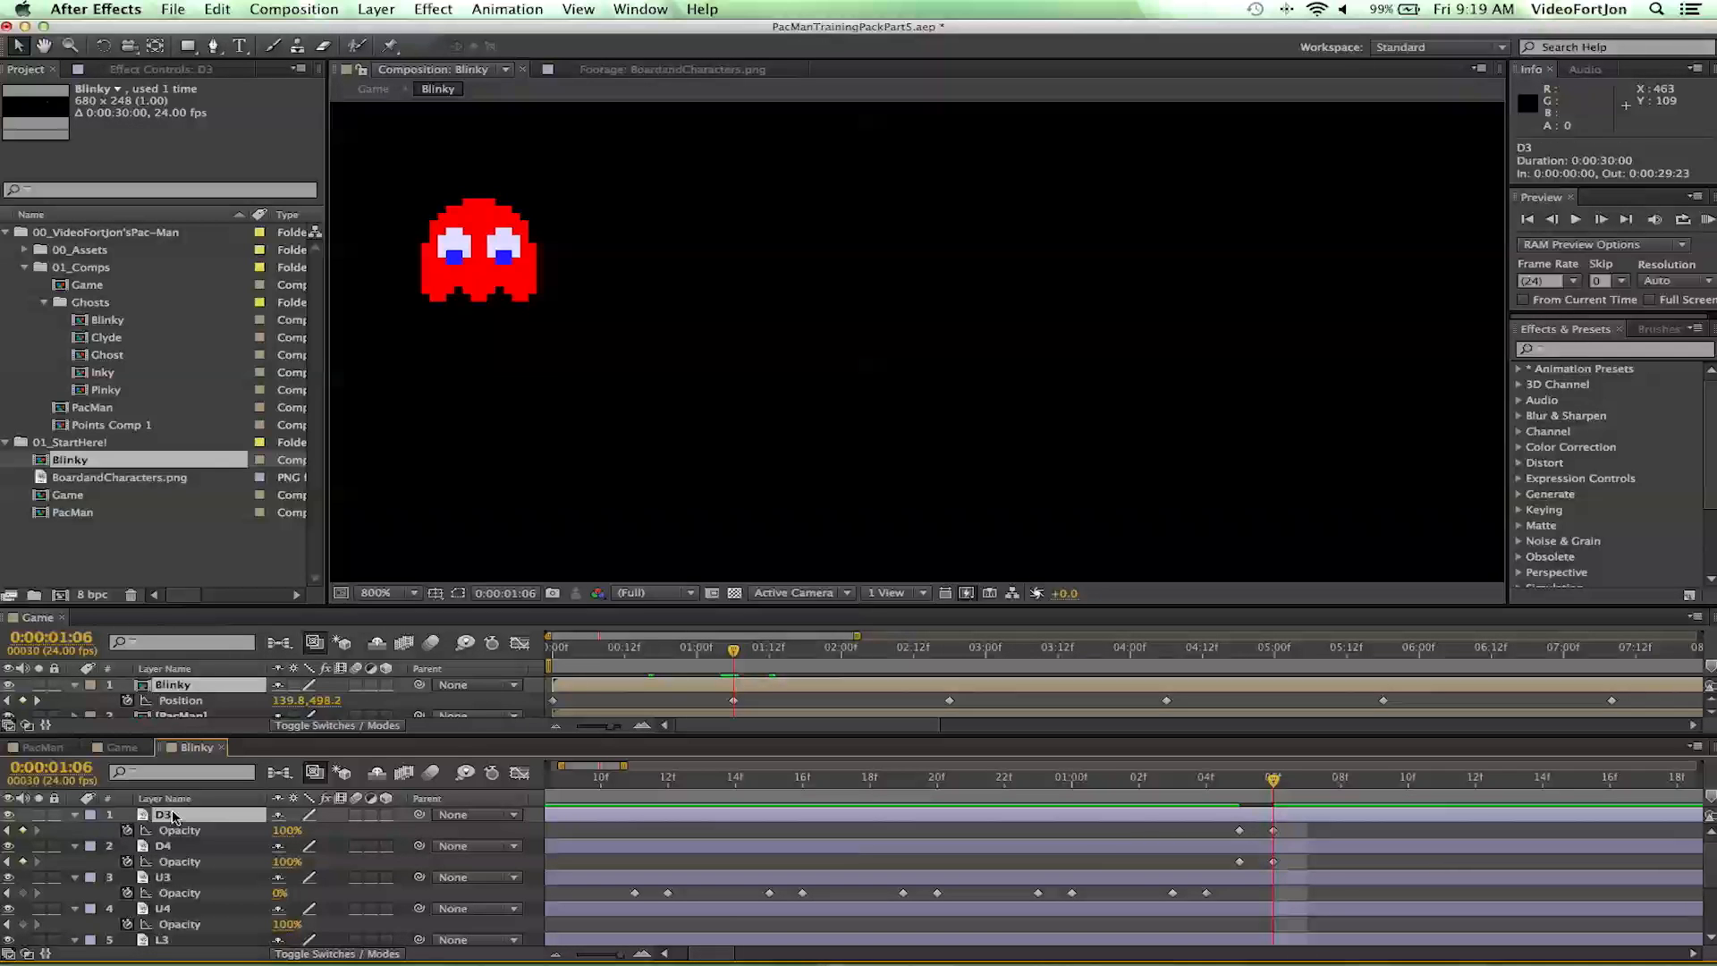
key("super+v")
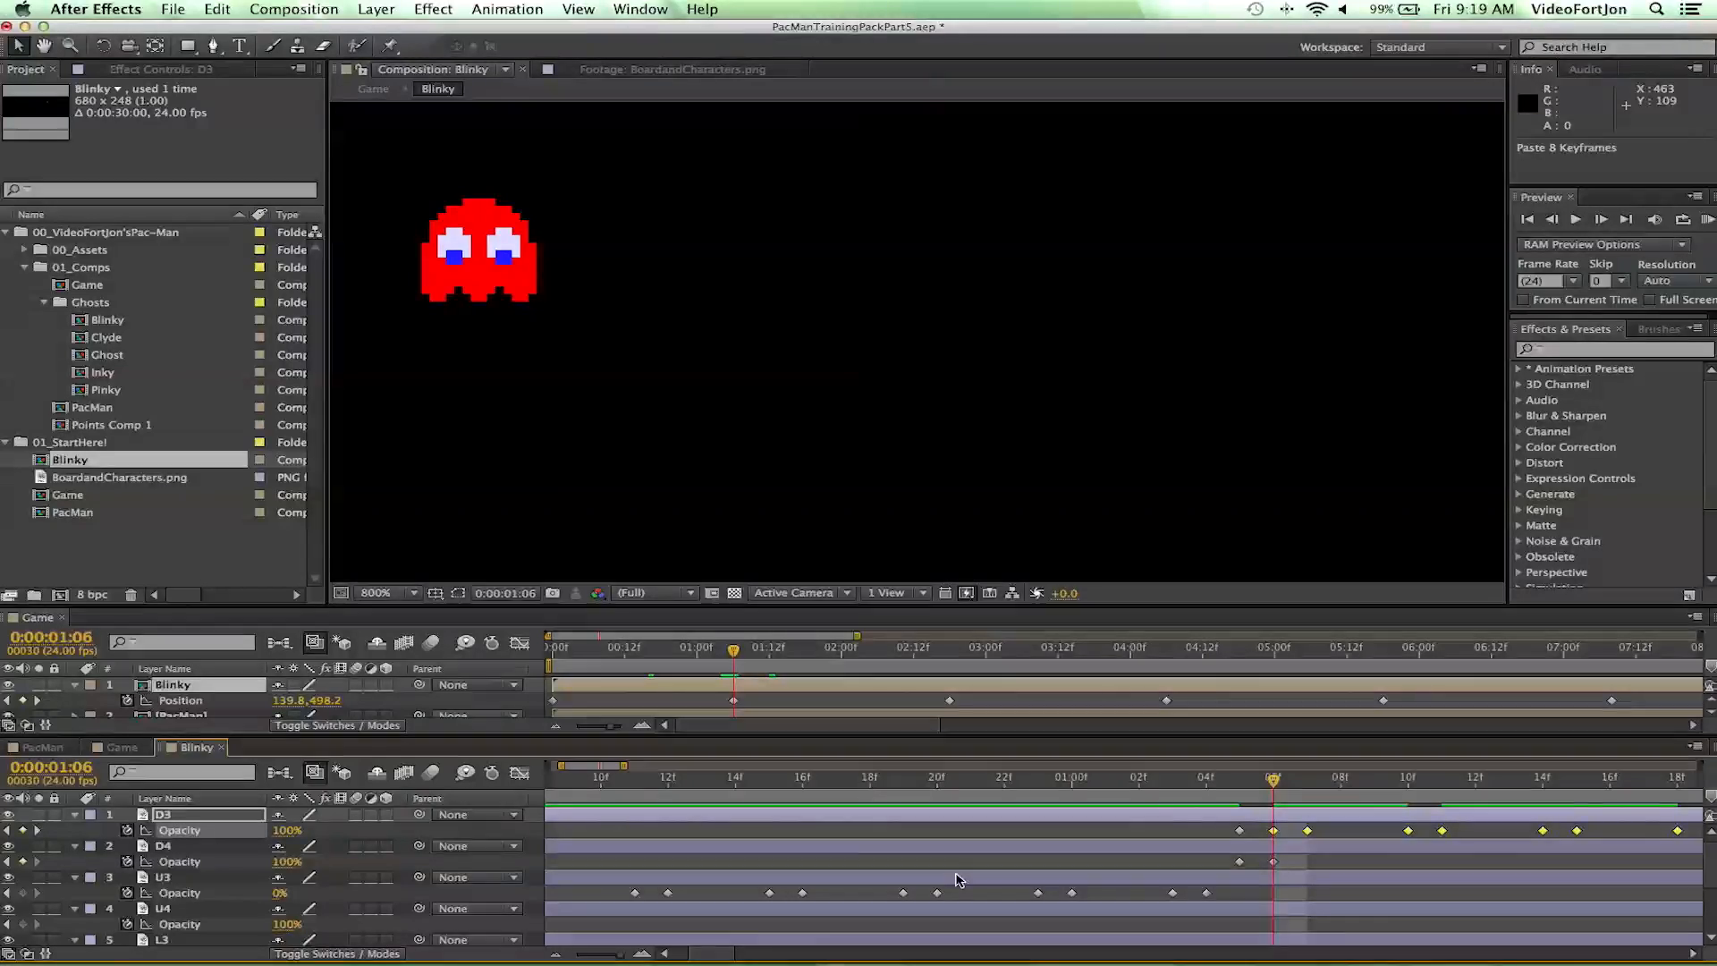
- Paste the Opacity keyframes onto D3 again at 0:00:01:22, three frames after its last pasted keyframe
scroll(1324, 836, "right", 5)
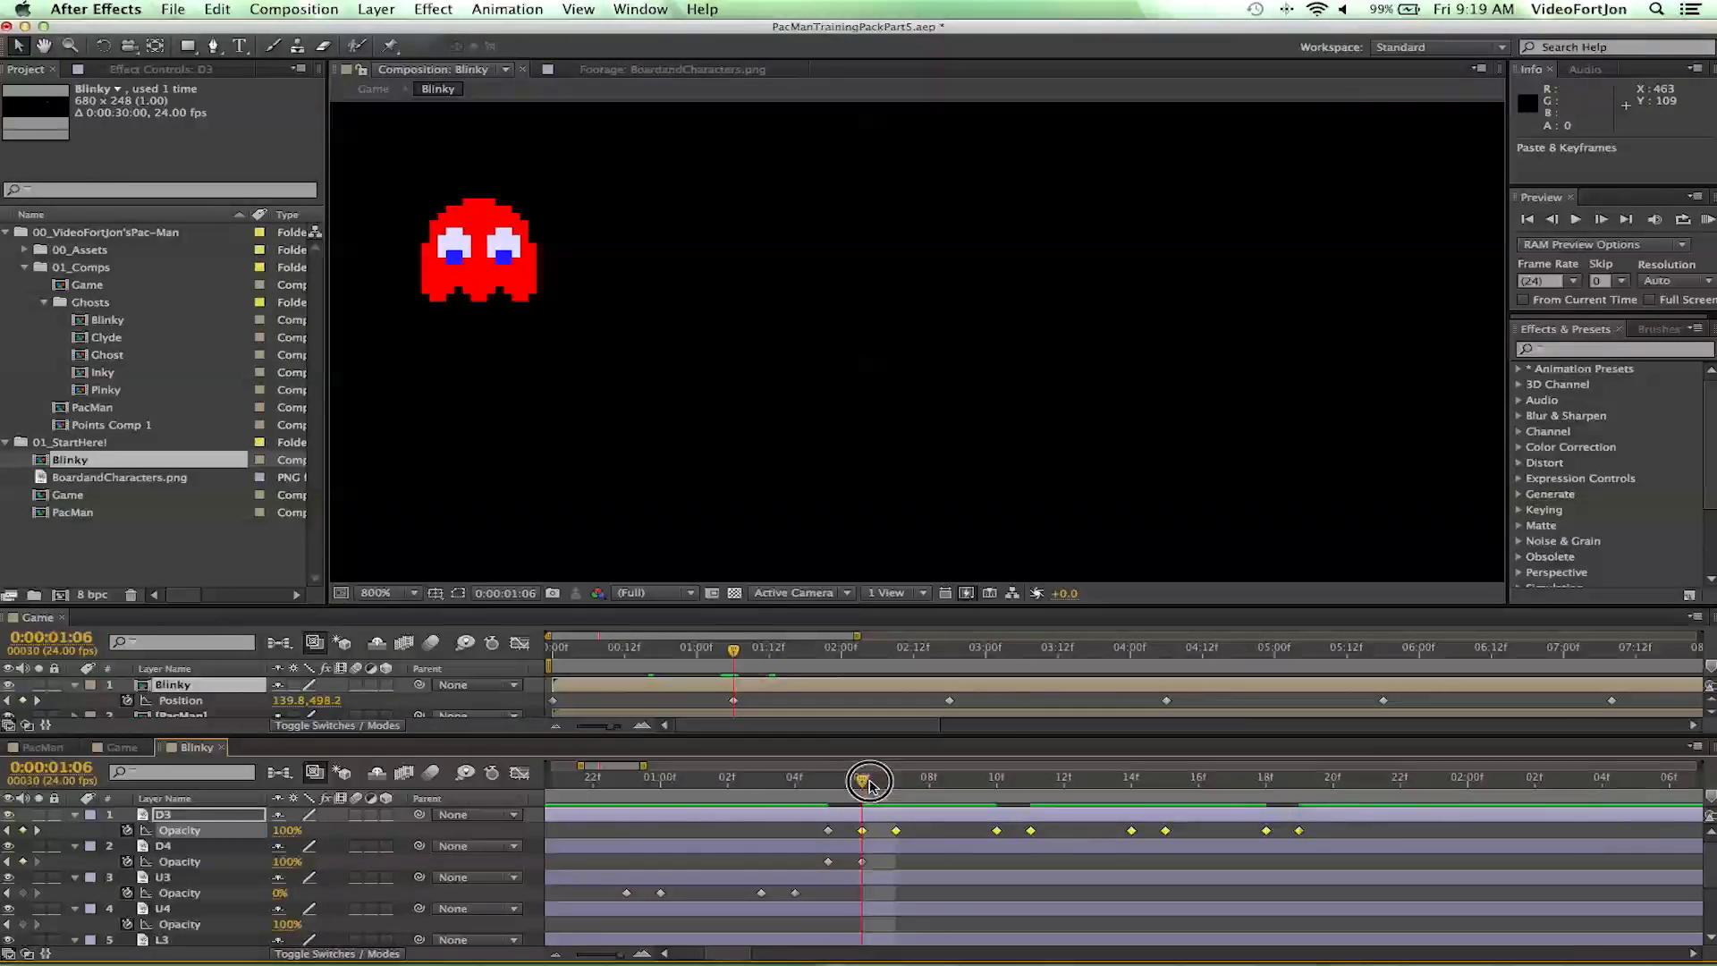
left_click_drag(861, 783, 897, 785)
left_click_drag(1039, 788, 1321, 797)
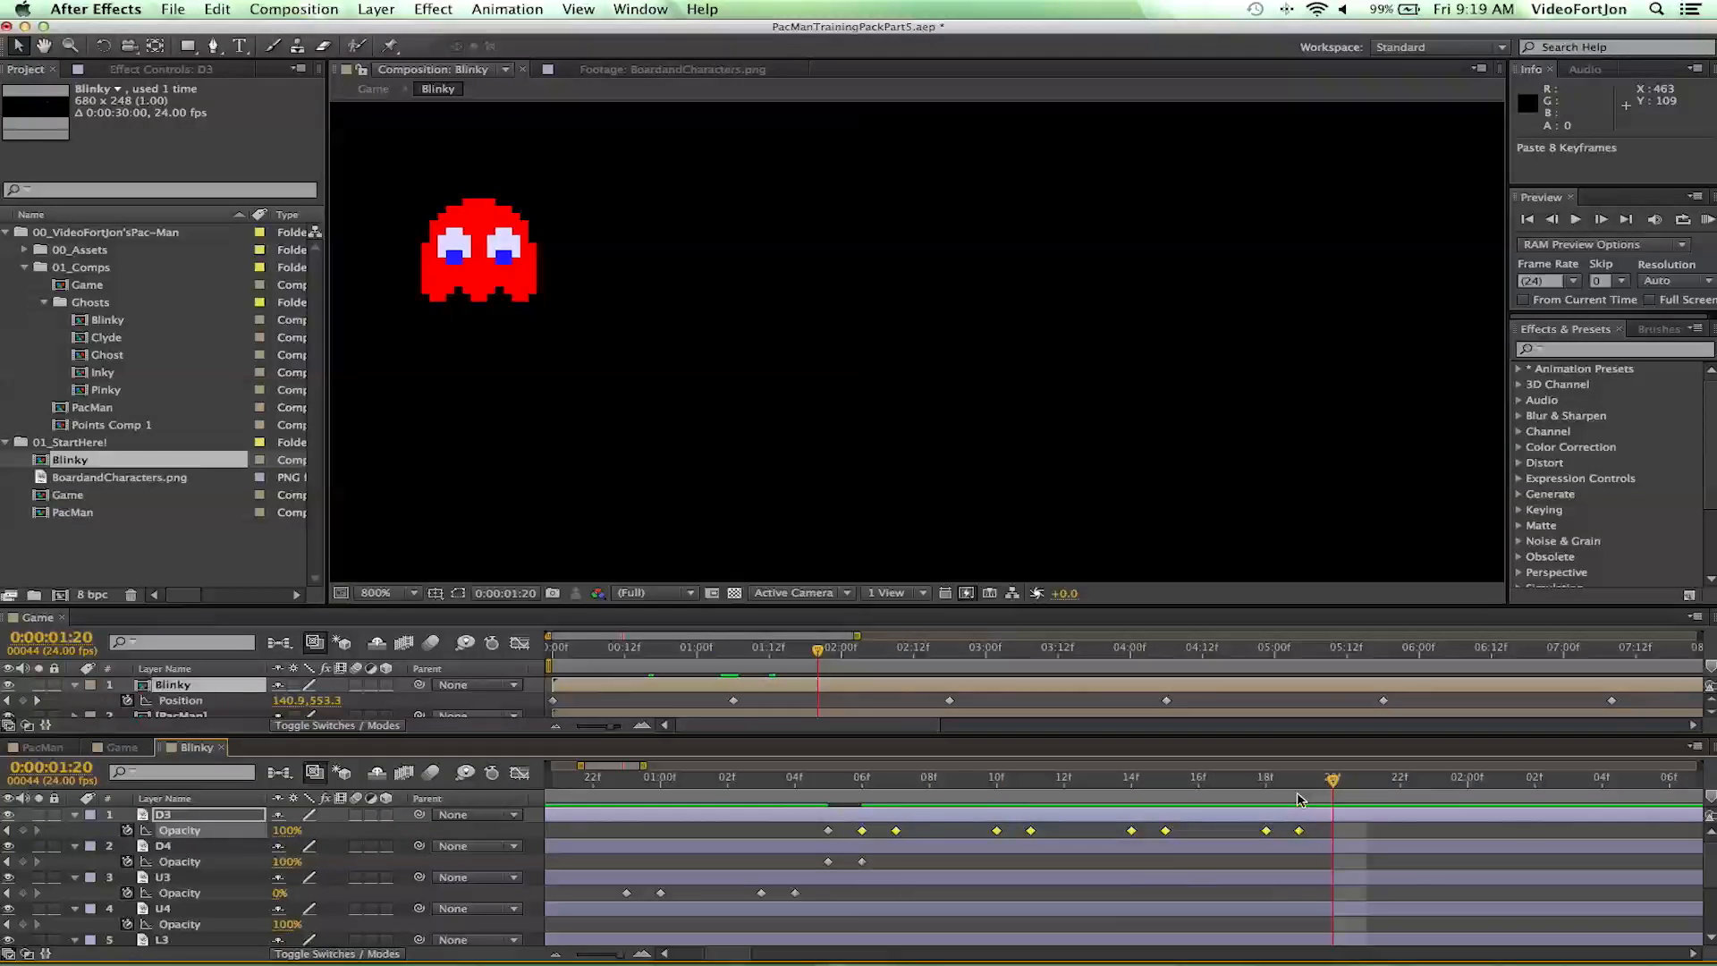
left_click(1291, 792)
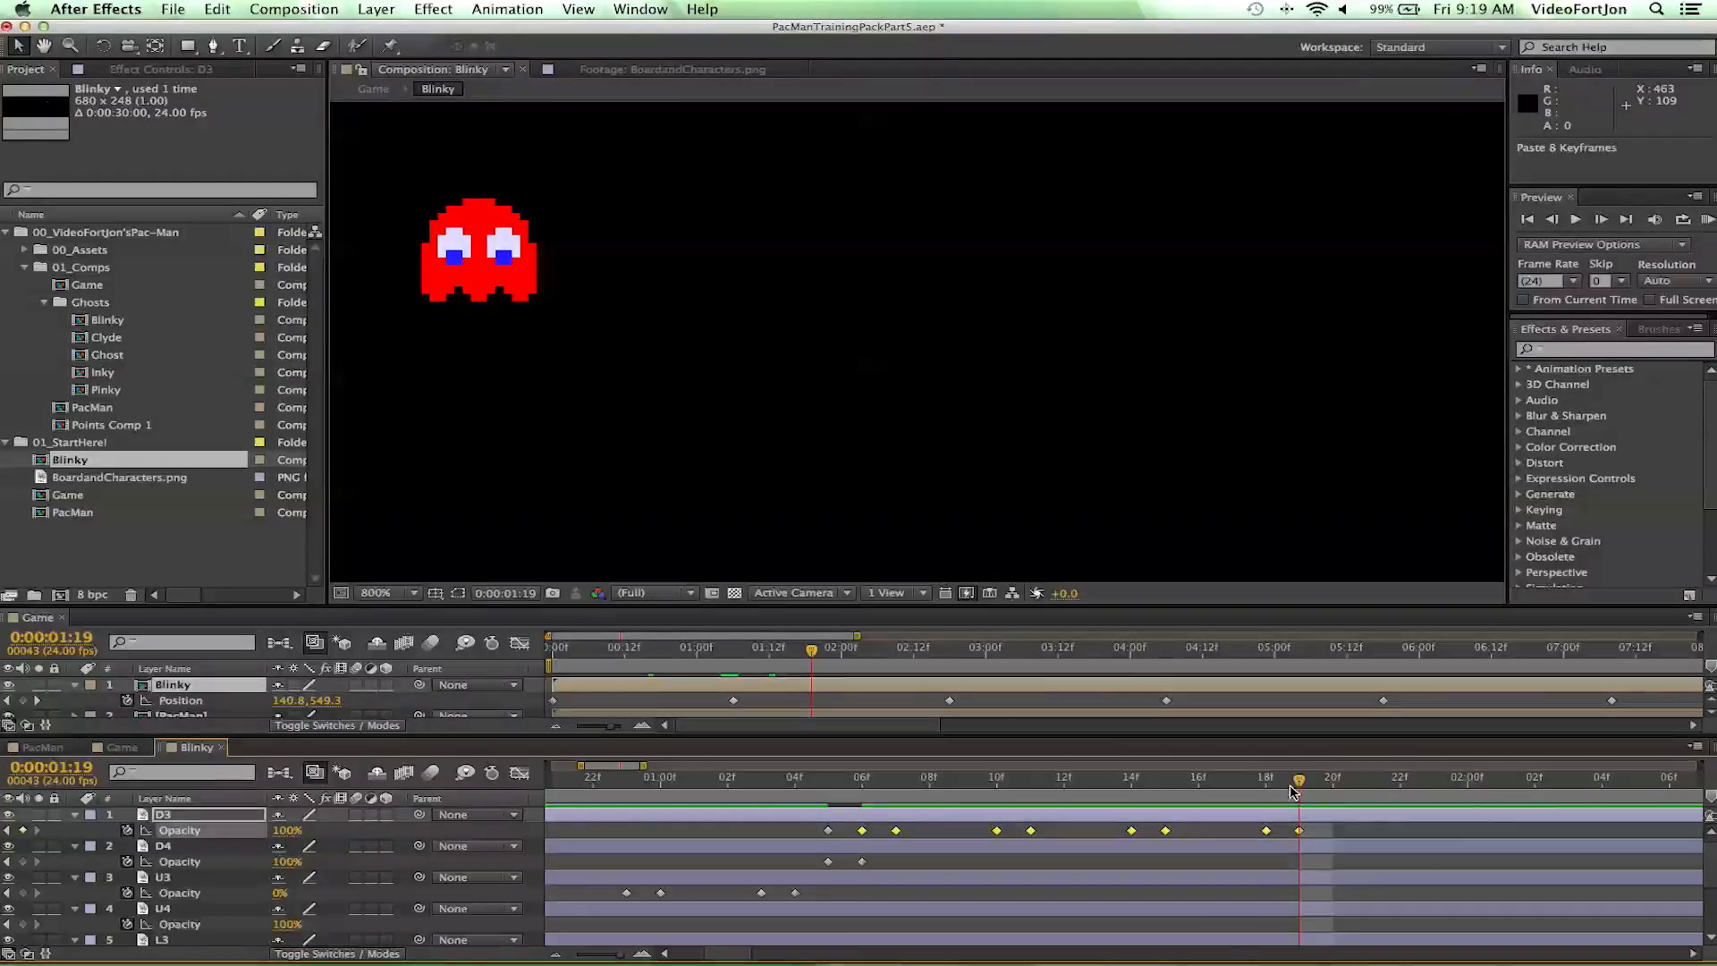
left_click(1602, 220)
left_click(1602, 220)
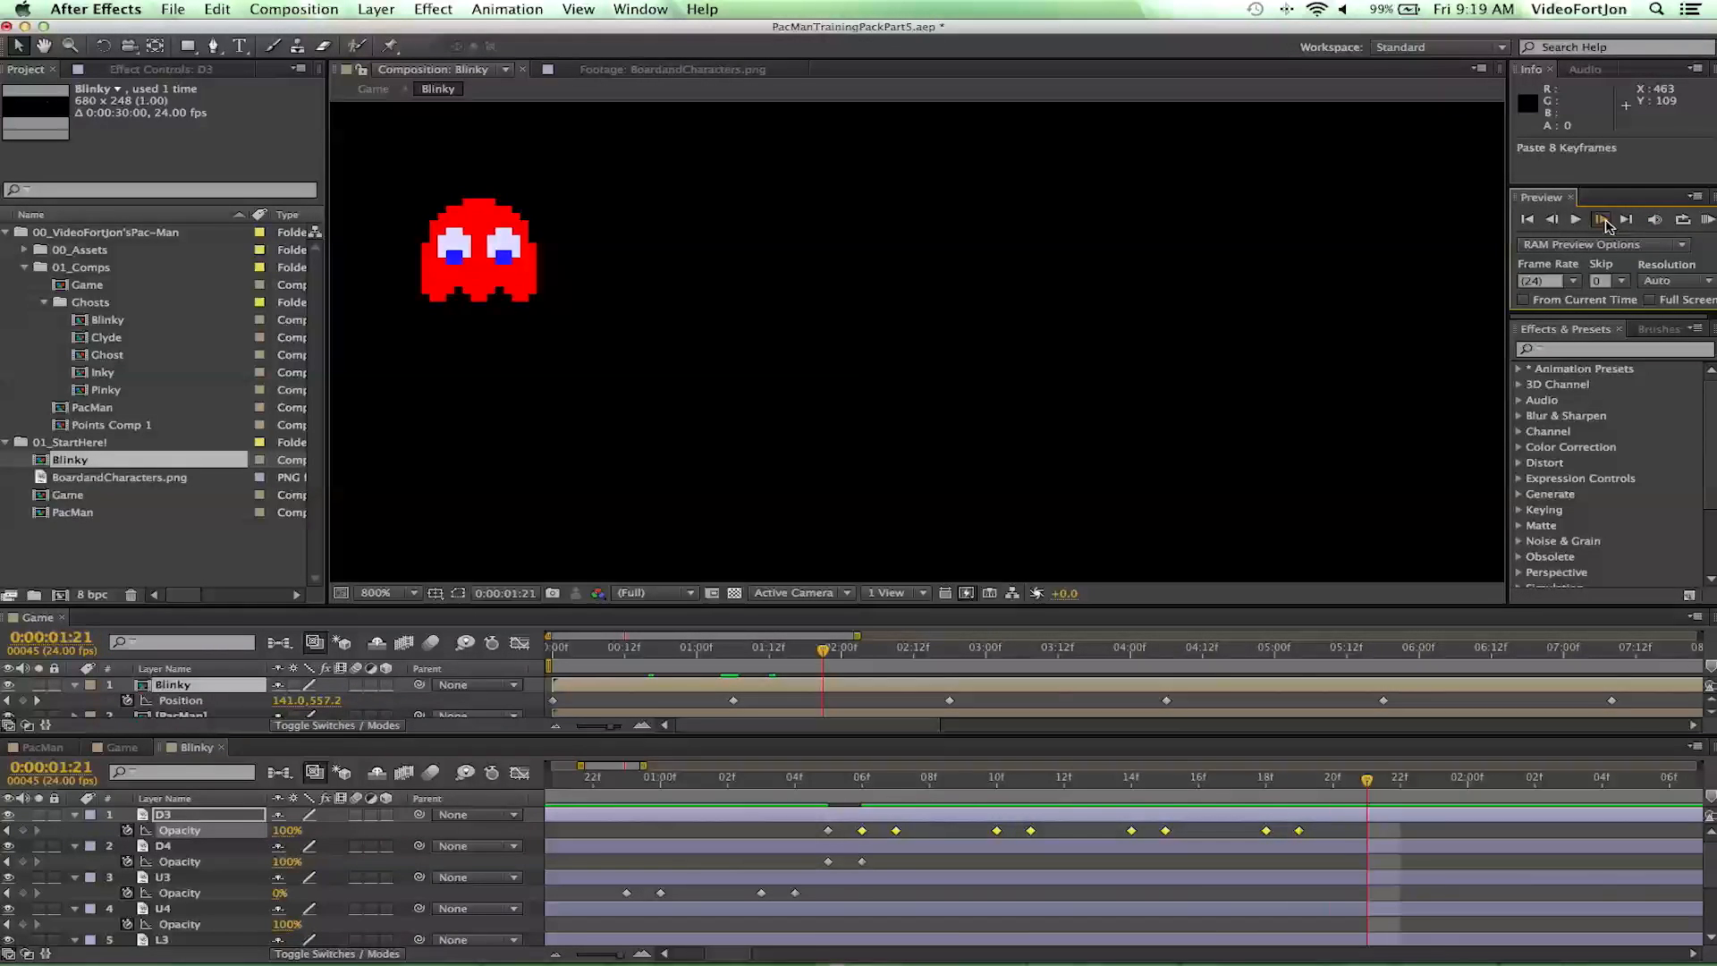
left_click(1601, 220)
left_click(1553, 220)
left_click(1554, 220)
left_click(1554, 220)
left_click(1594, 221)
left_click(1594, 221)
left_click(1595, 220)
key("super+v")
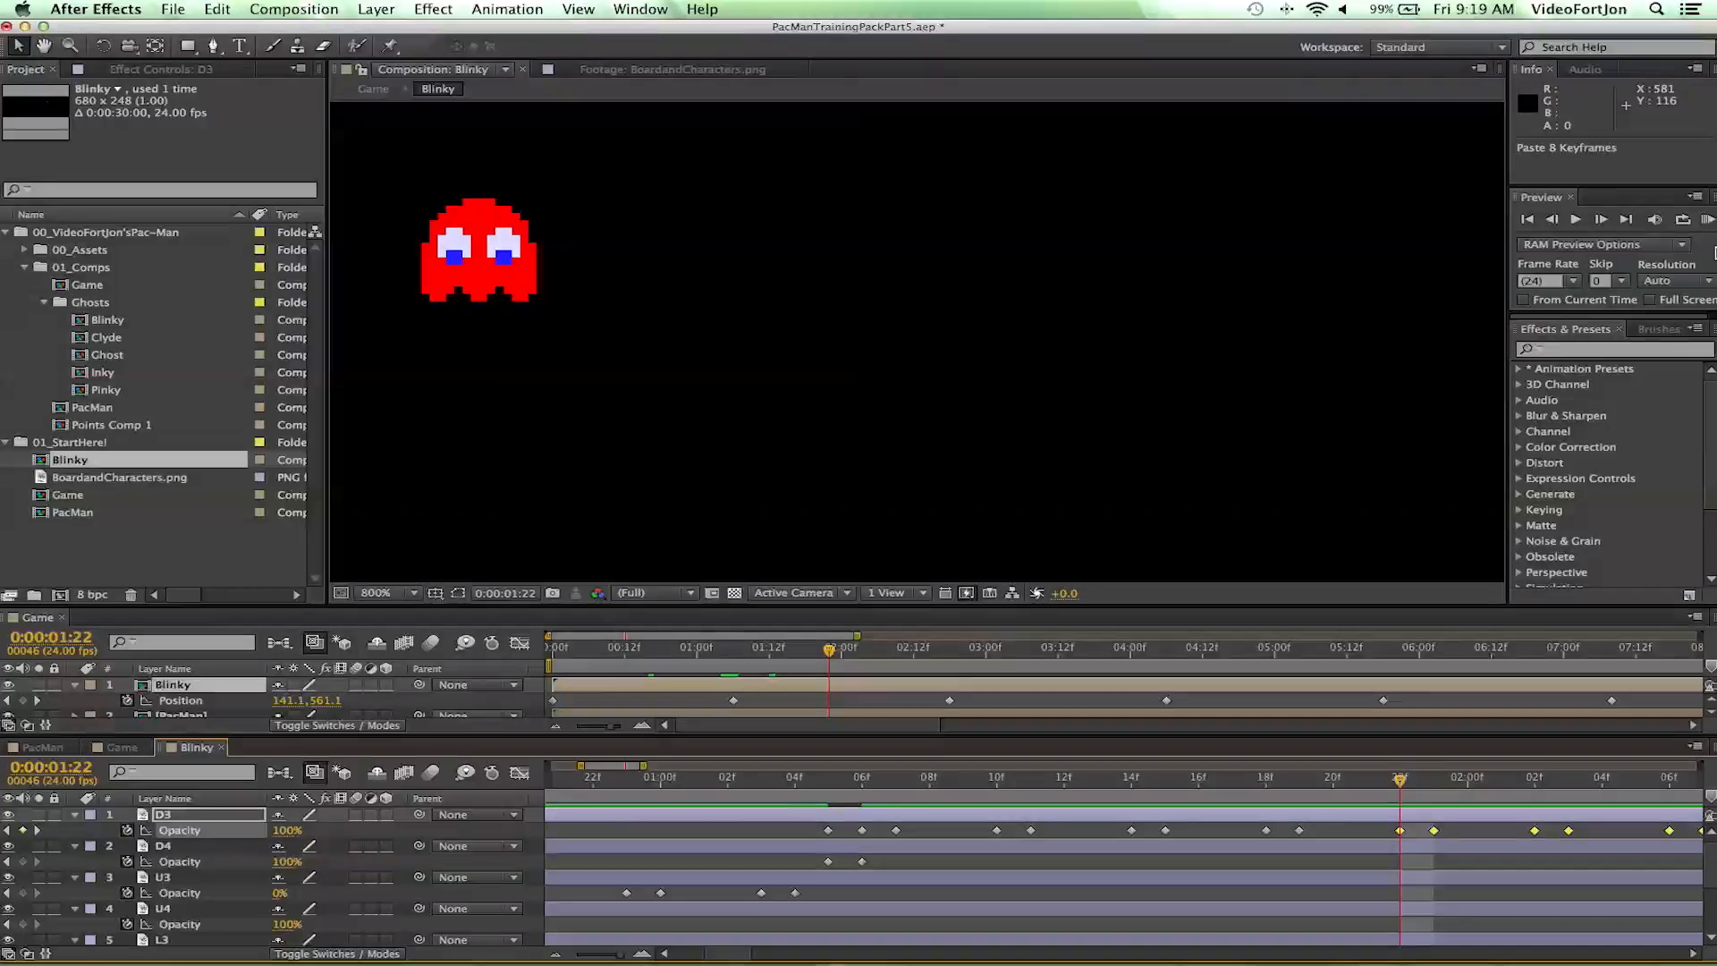
- Step forward through the Blinky composition to 0:00:05:11 to examine its frames beyond the second paste on D3
left_click(1601, 221)
left_click(1601, 221)
left_click(1601, 221)
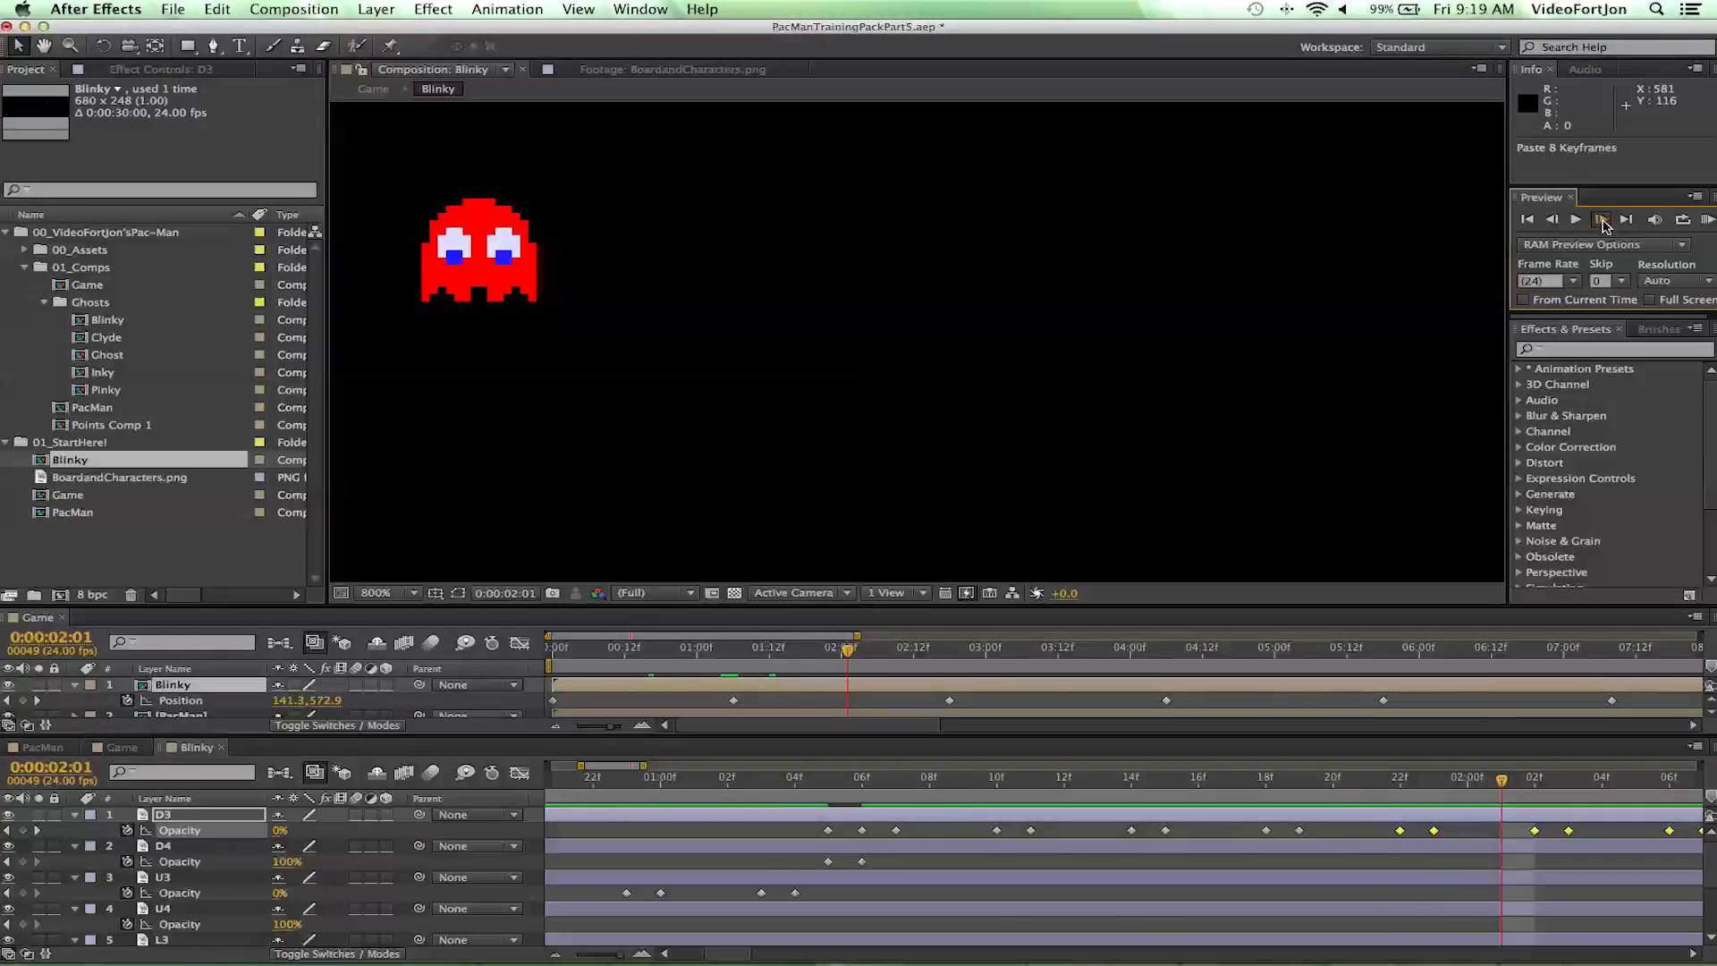
left_click(1601, 221)
left_click(1602, 221)
left_click(1602, 221)
left_click(1601, 221)
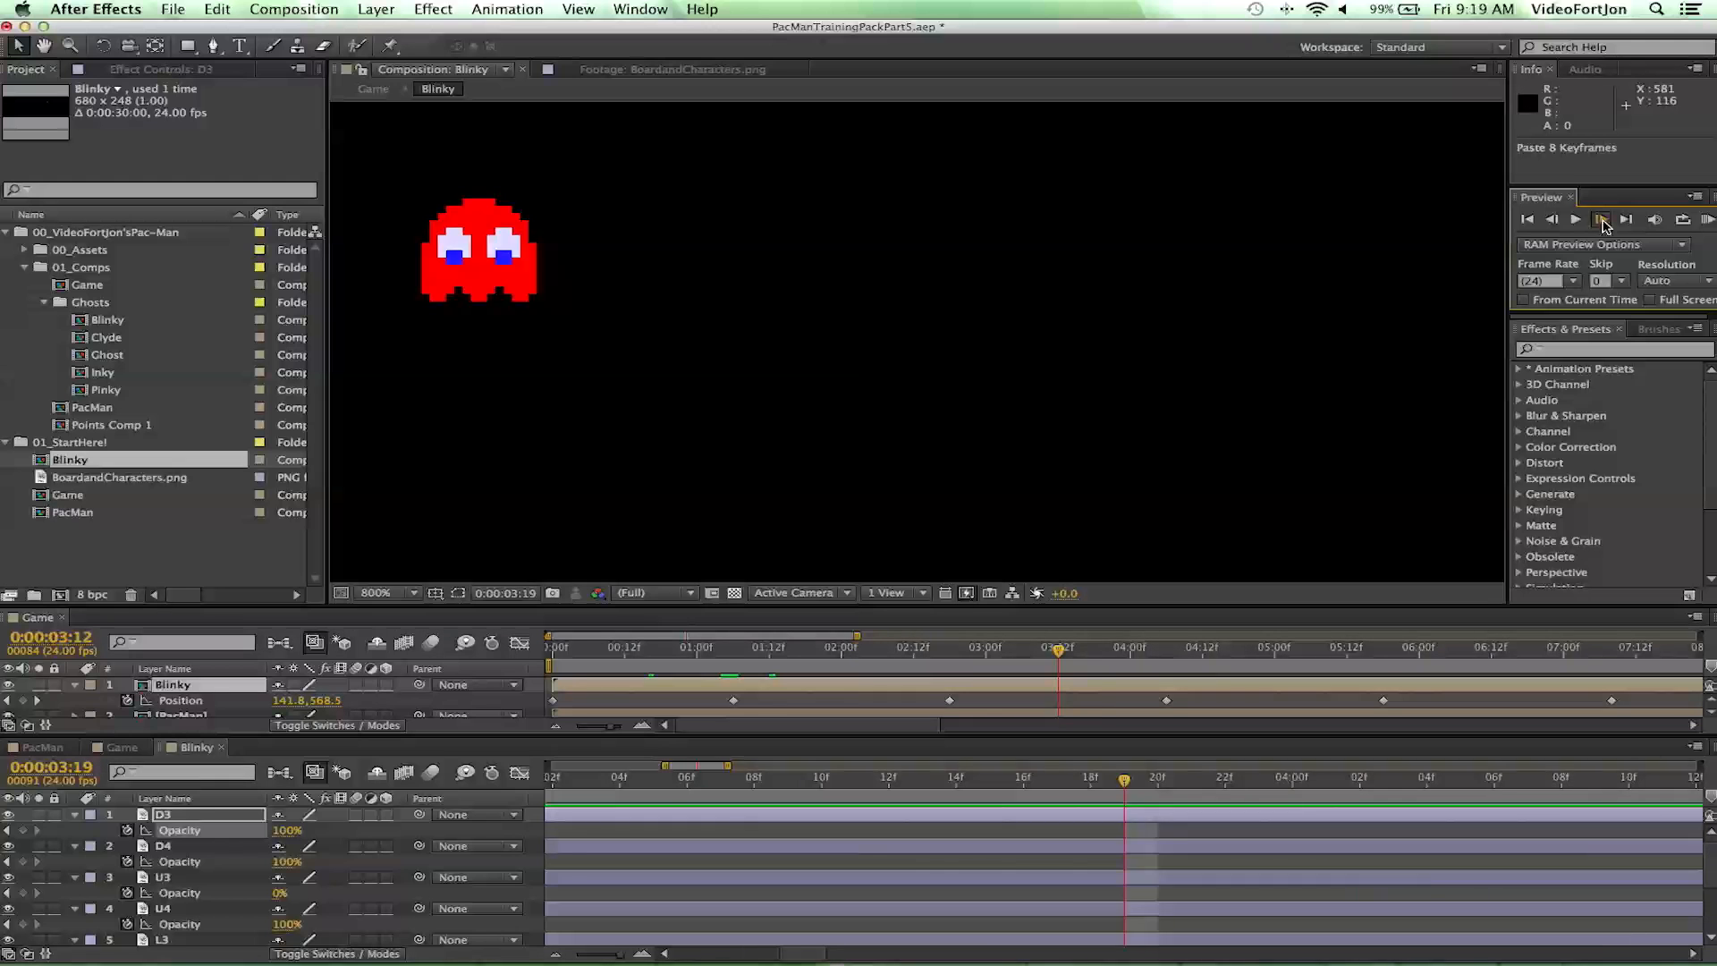
left_click(1554, 224)
key("Page_Down")
key("Page_Down")
key("Page_Down")
key("Page_Down")
key("Page_Down")
key("Page_Down")
key("Page_Down")
key("Page_Down")
key("Page_Down")
key("Page_Down")
key("Page_Down")
key("Page_Down")
key("Page_Down")
key("Page_Down")
key("Page_Down")
key("Page_Down")
key("Page_Down")
key("Page_Down")
key("Page_Down")
key("Page_Down")
key("Page_Down")
key("Page_Down")
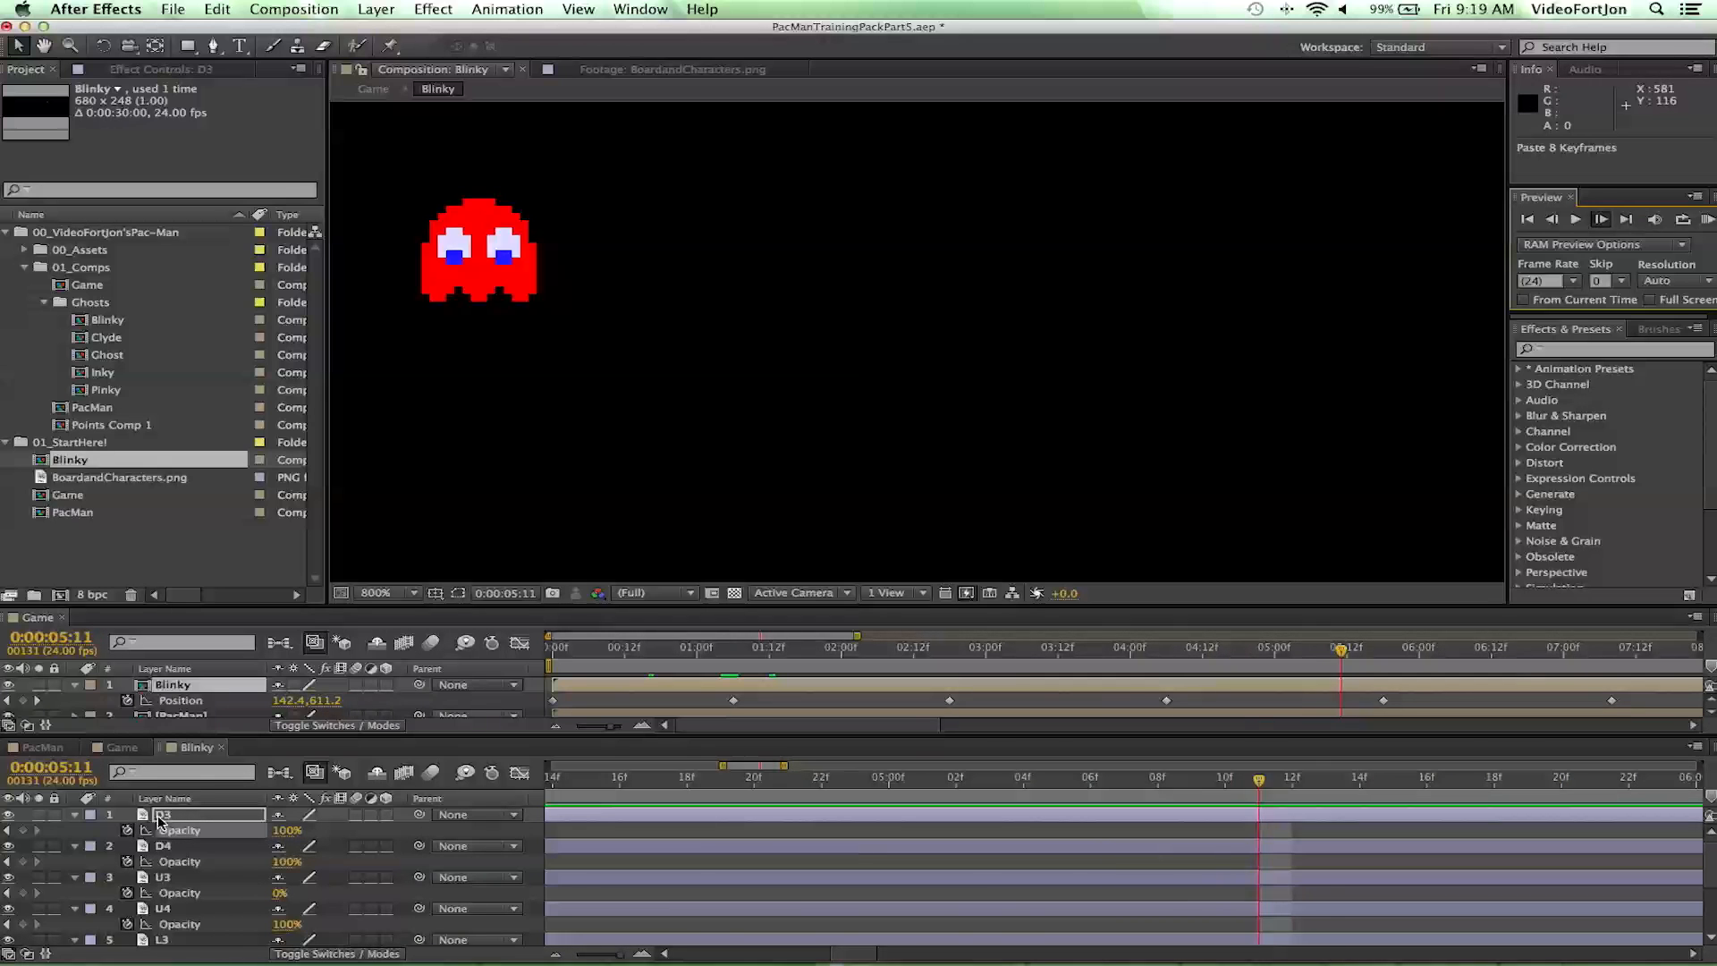
- Select D3 and scrub the Game composition back from 0:00:05:11 to examine Blinky's movement in the maze
left_click(161, 815)
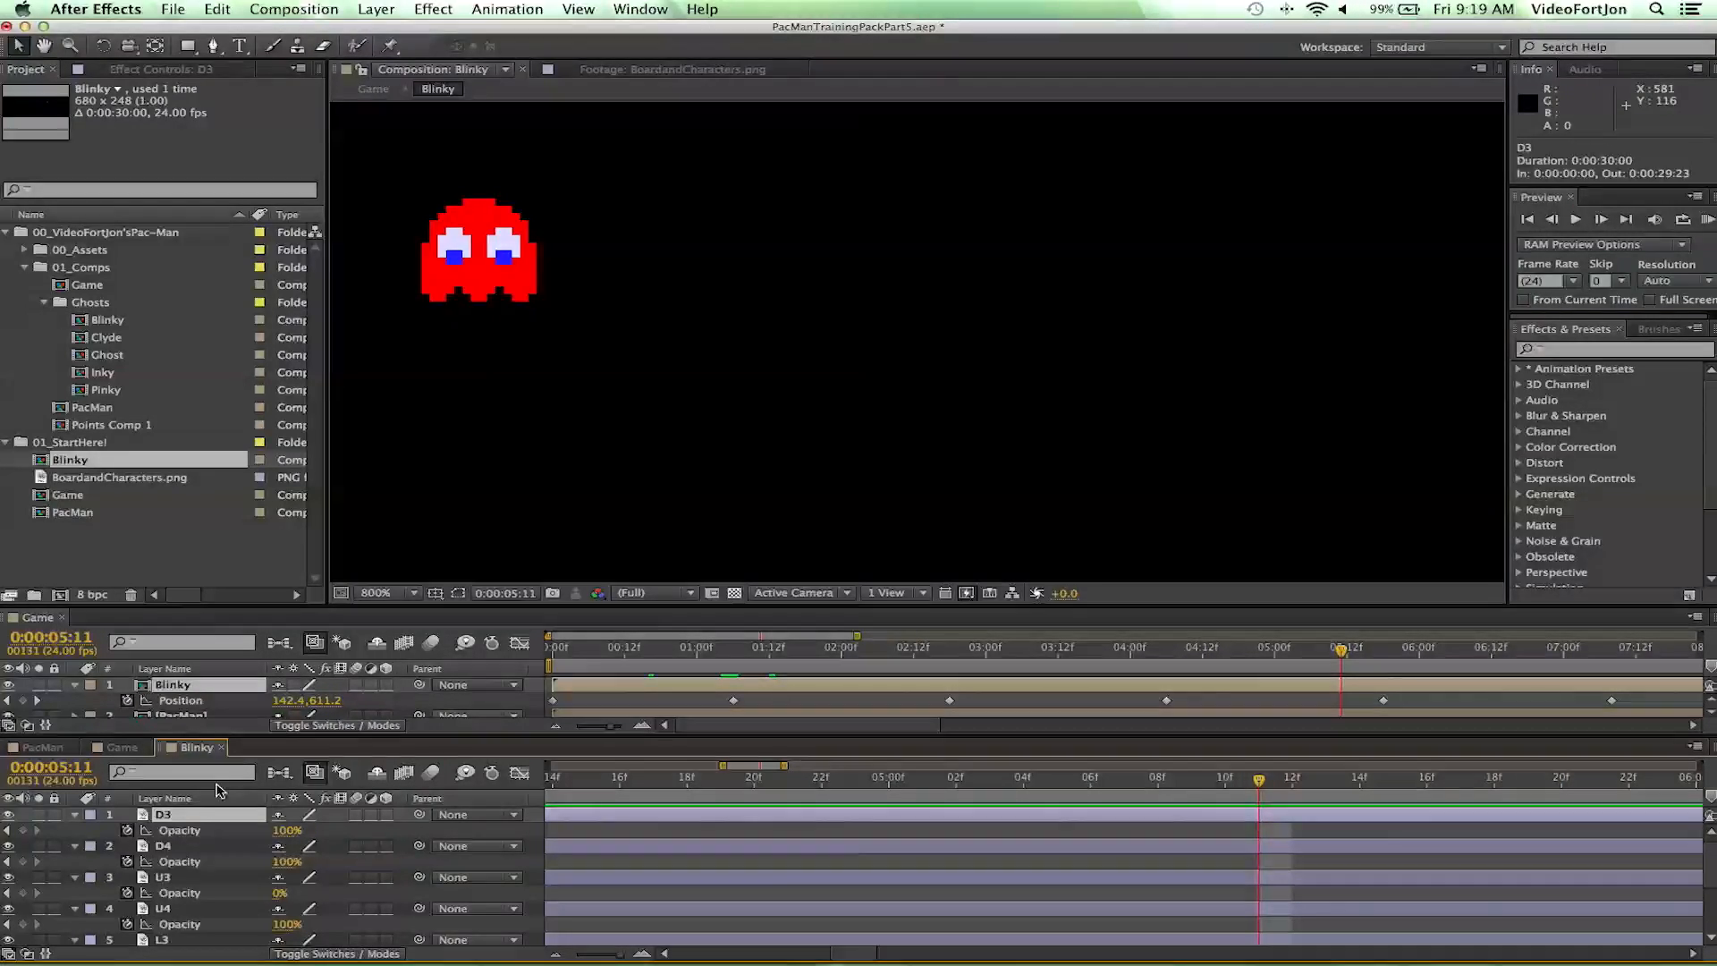
left_click(11, 619)
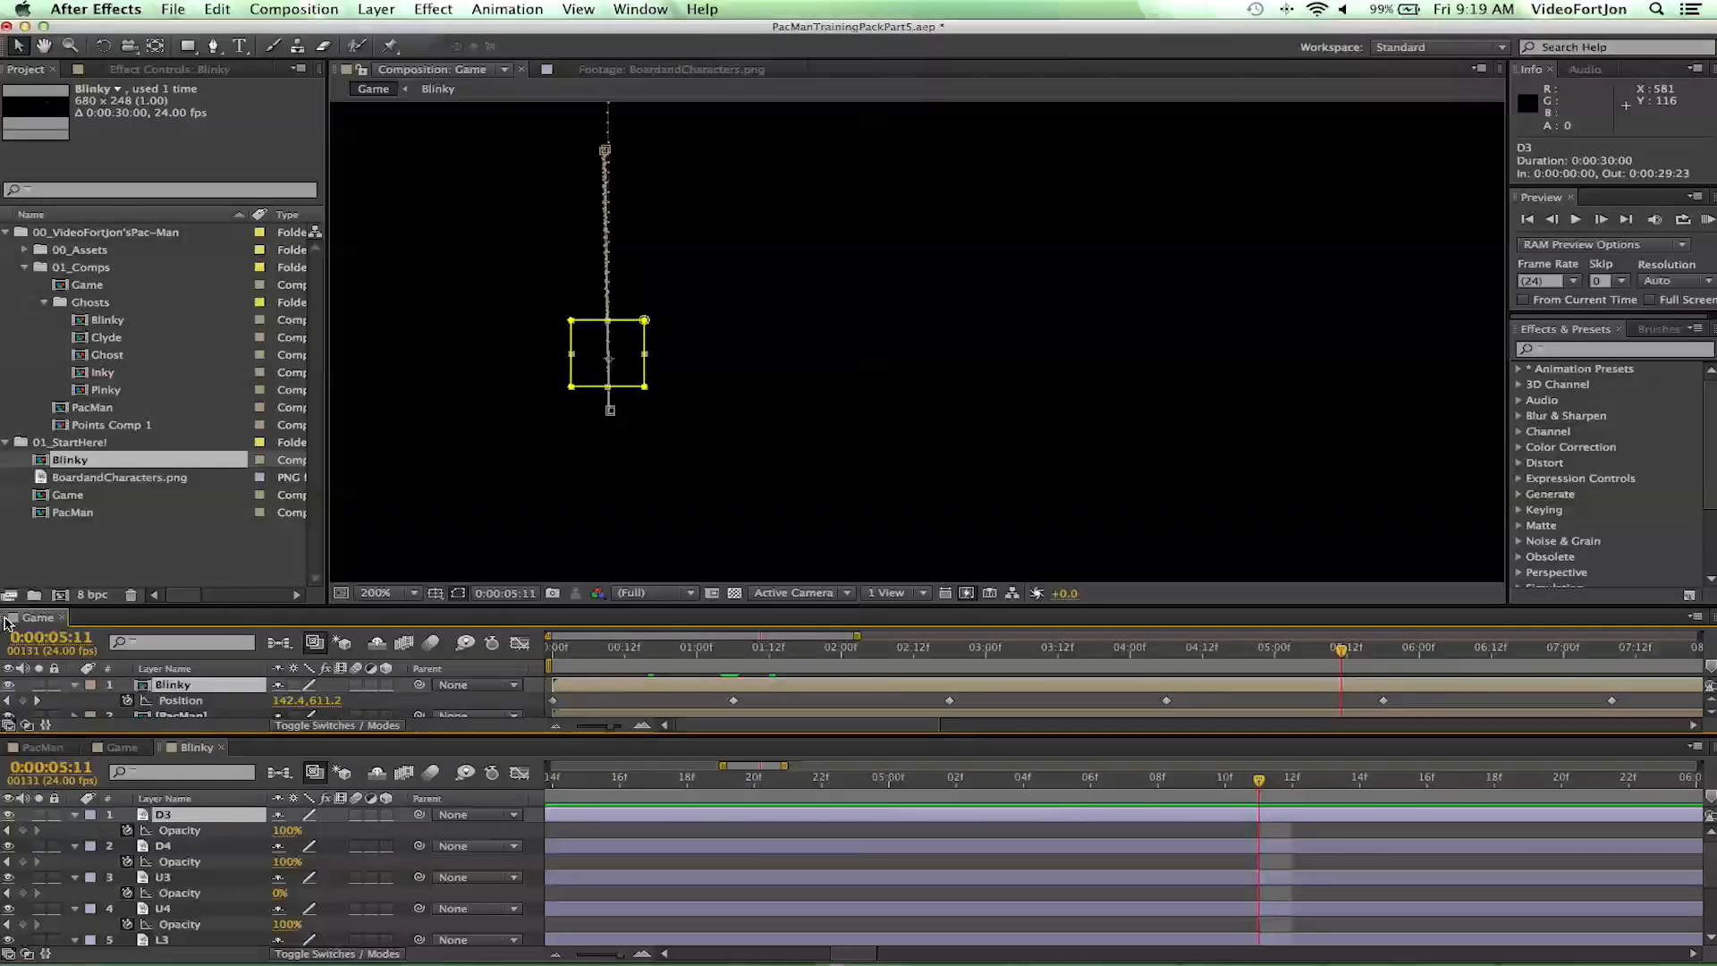
left_click(172, 750)
left_click(8, 623)
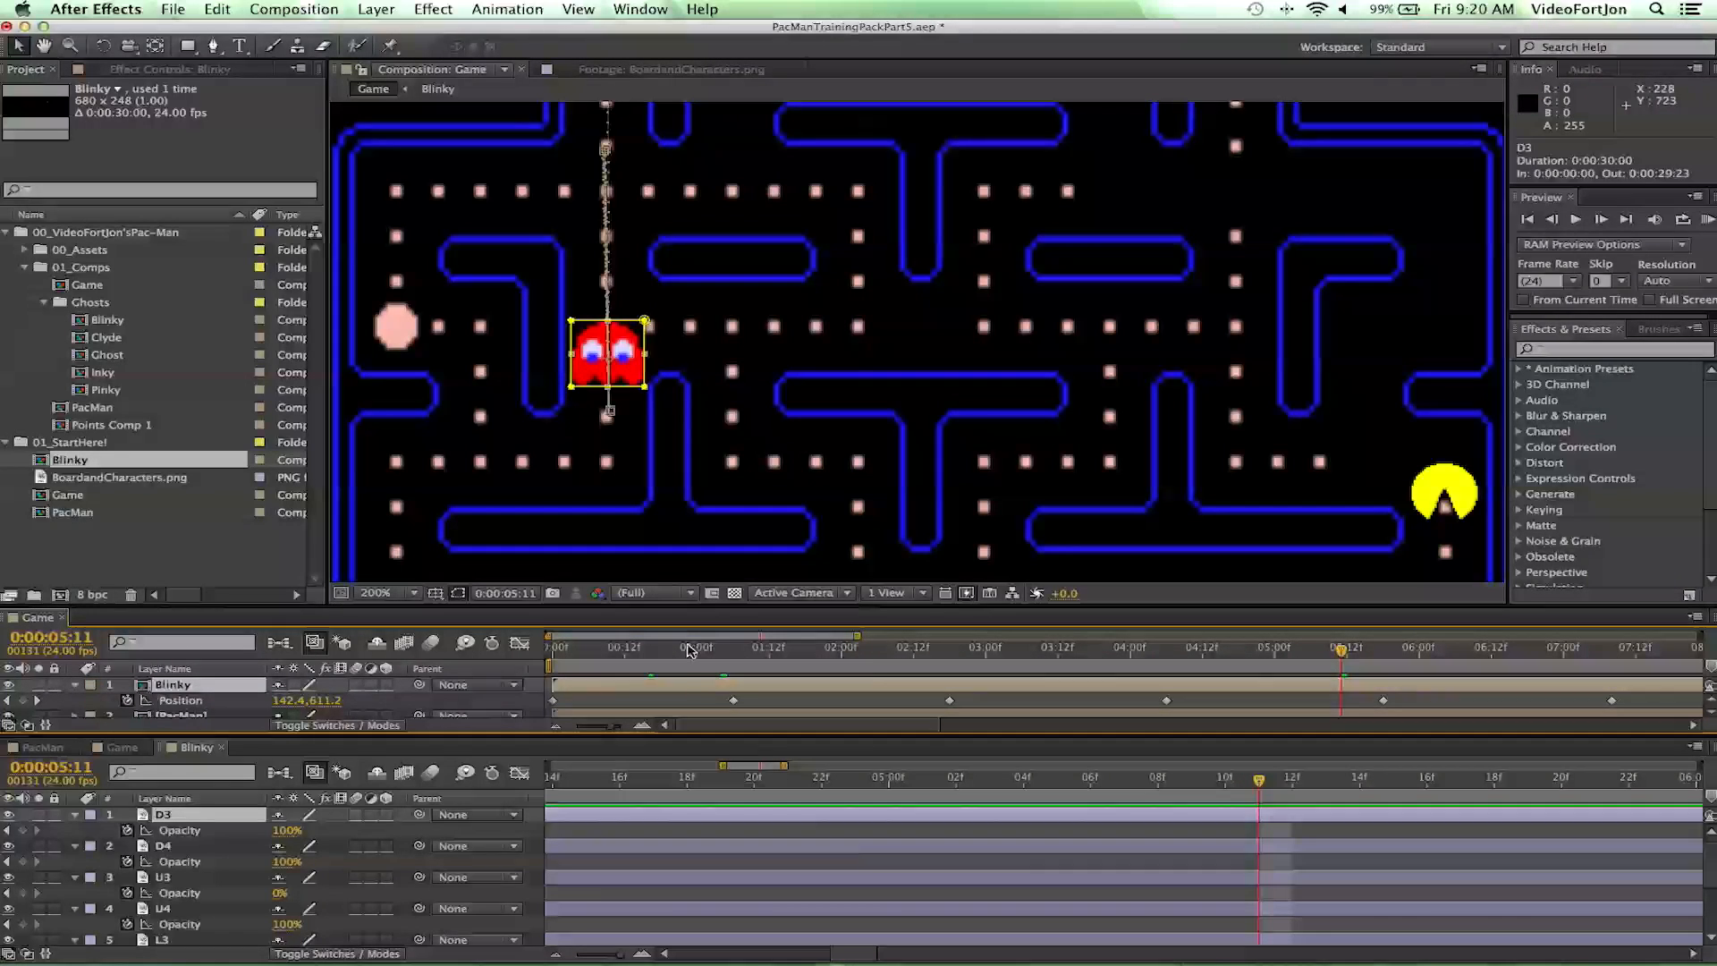
left_click_drag(1345, 649, 946, 655)
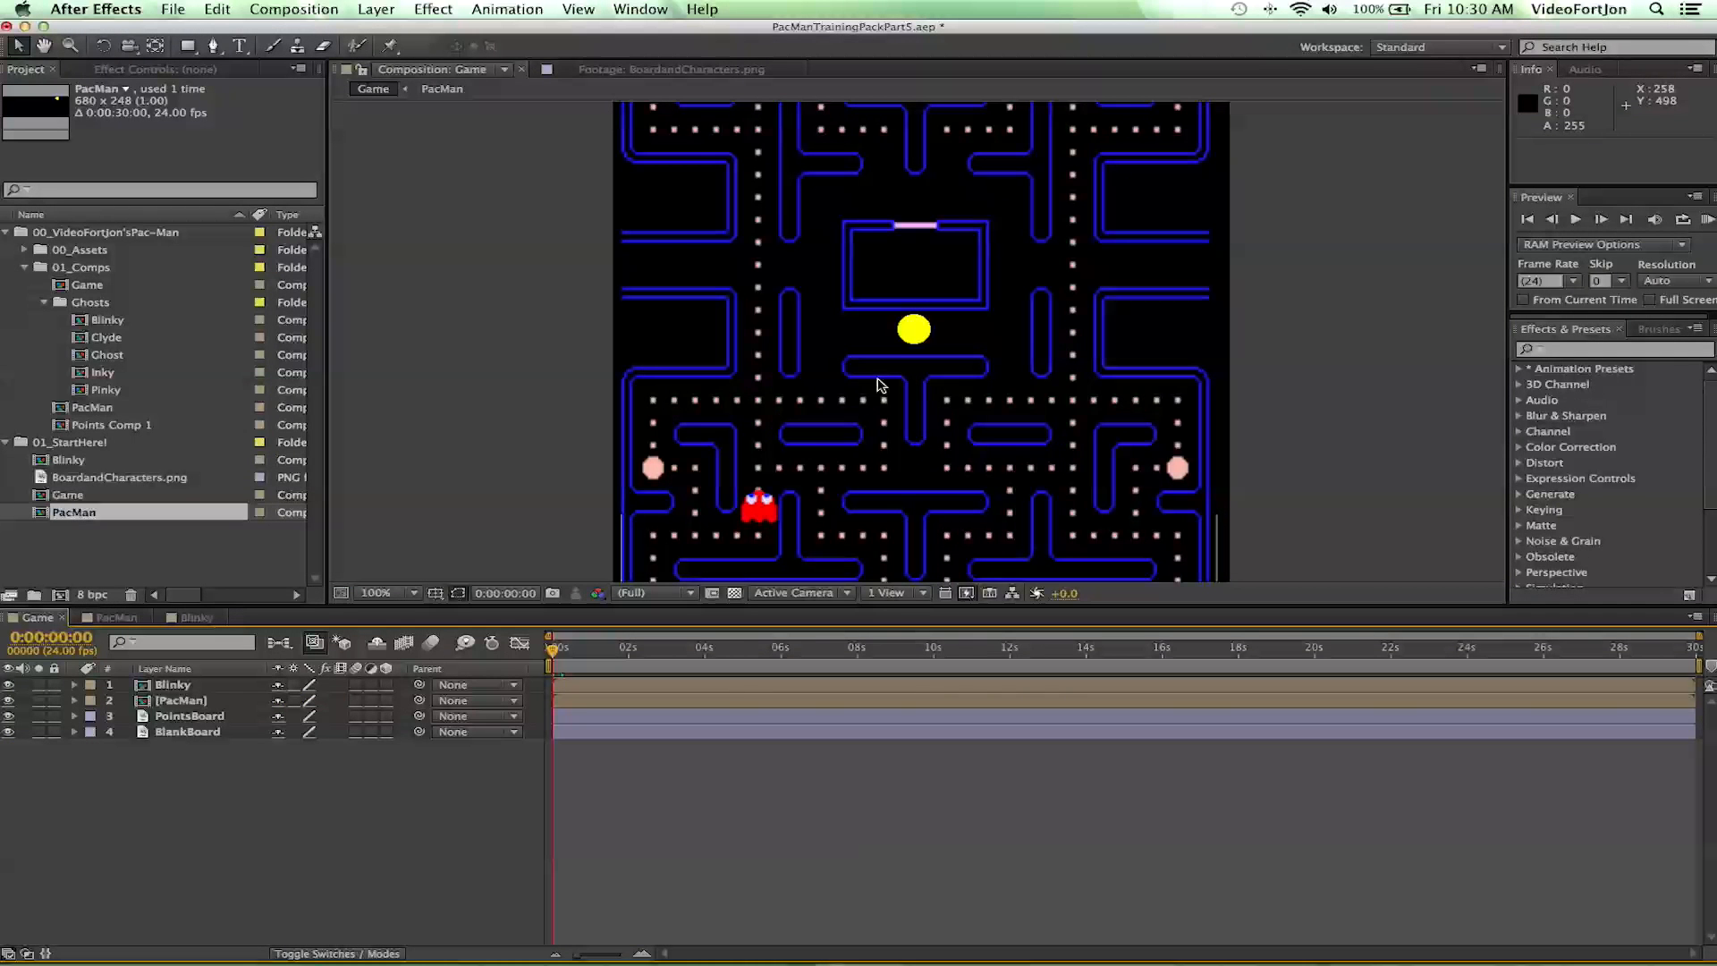
- Play a RAM preview of the Game composition to examine Blinky and Pac-Man moving through the lower and upper maze
left_click_drag(878, 379, 876, 337)
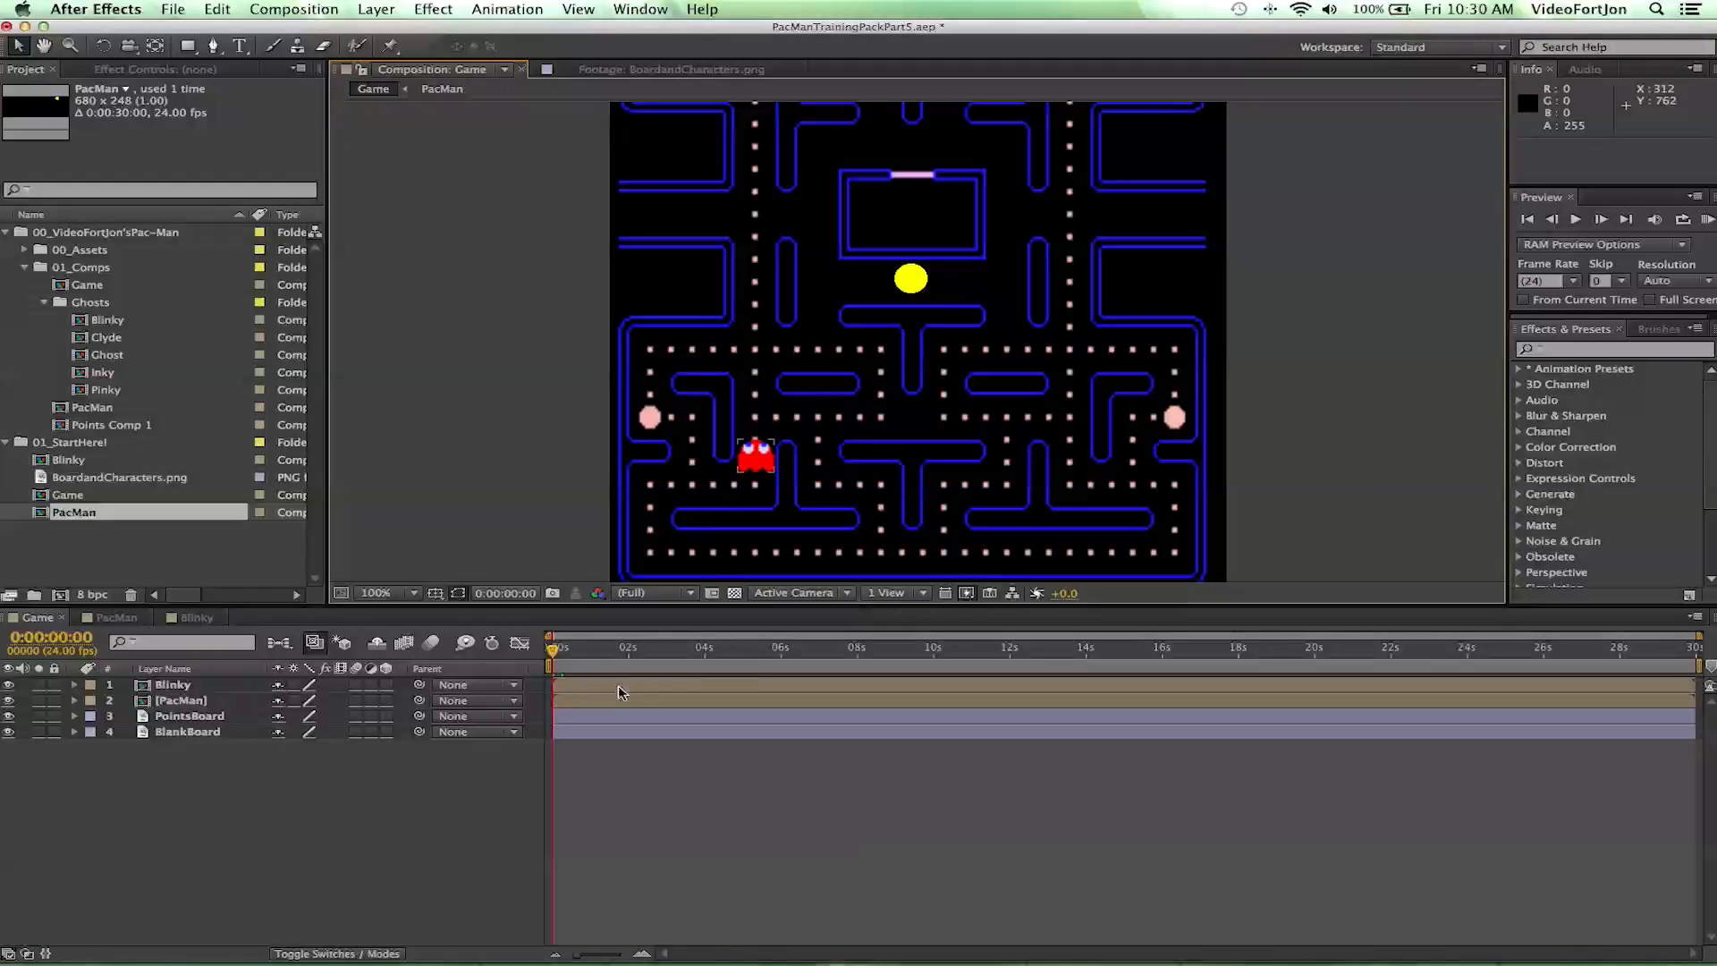
left_click(1708, 220)
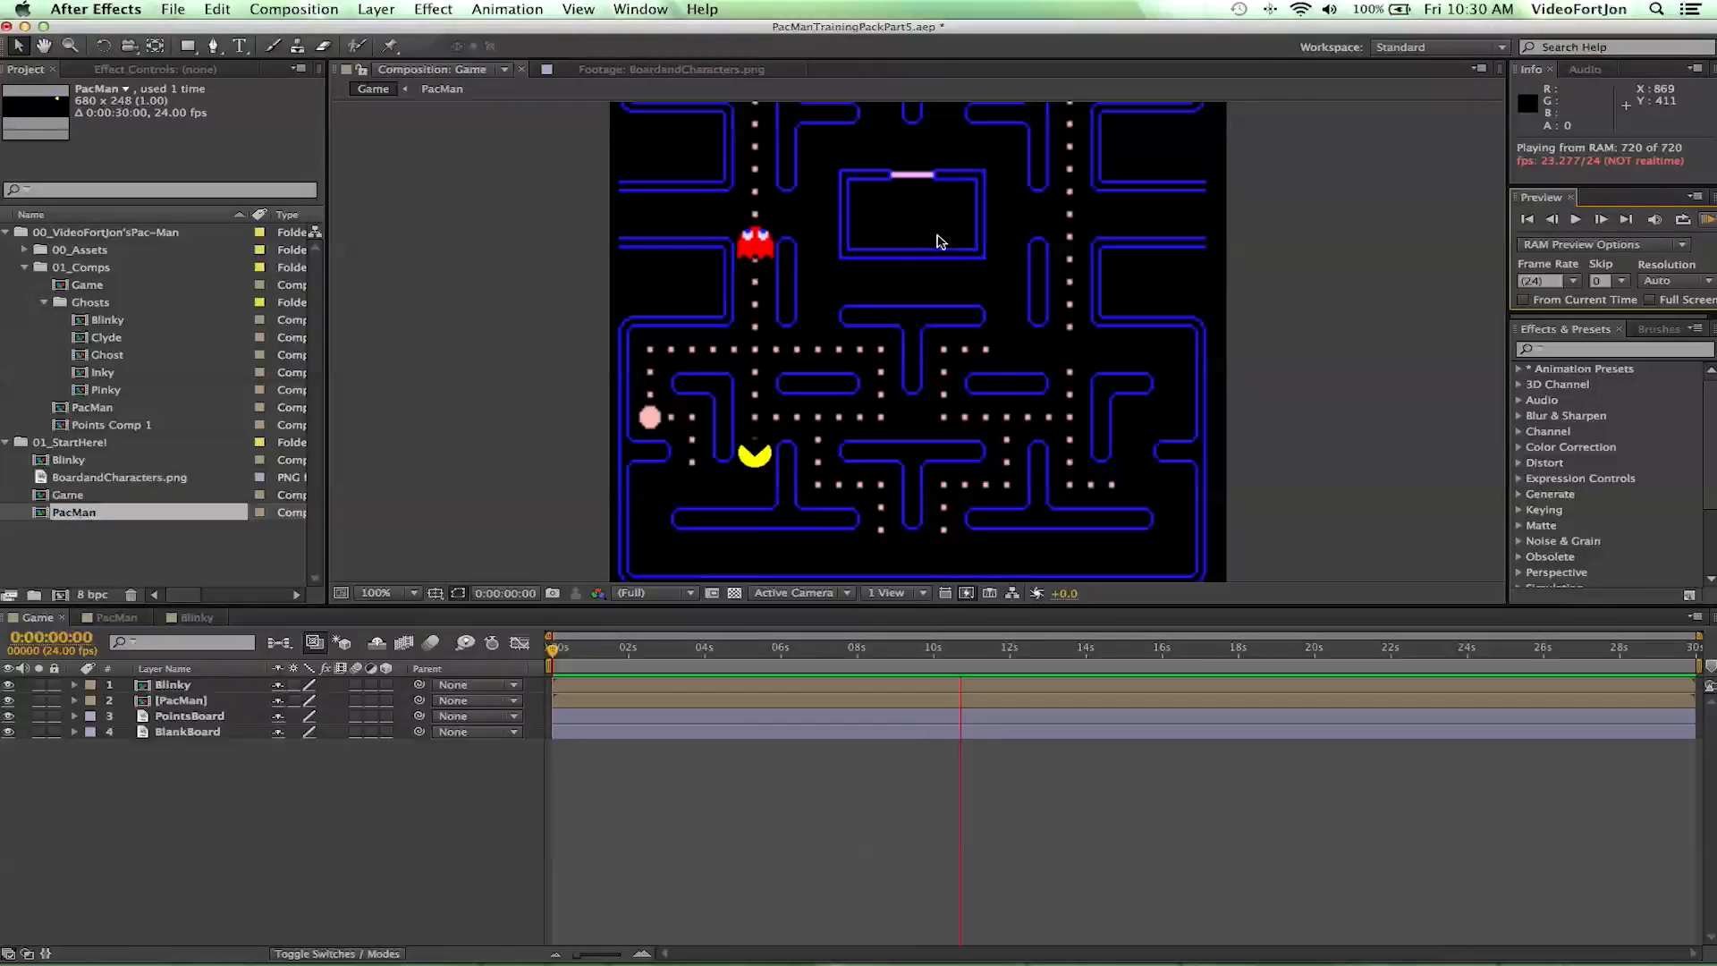
key("space")
key("space")
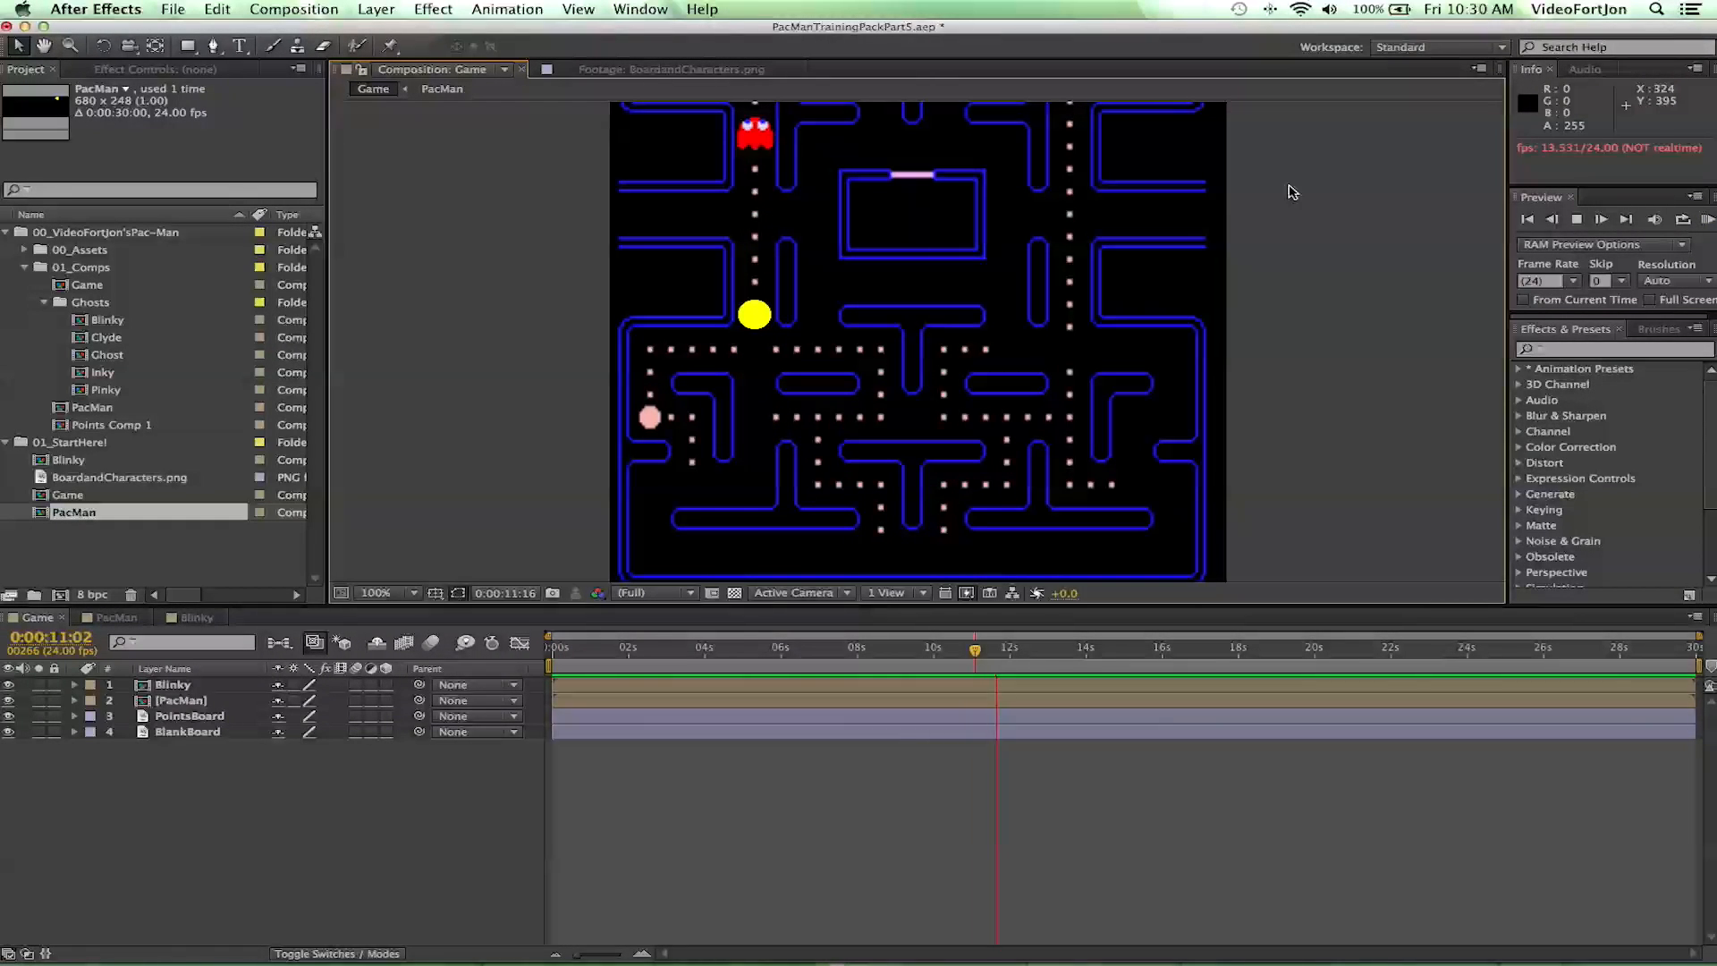
key("space")
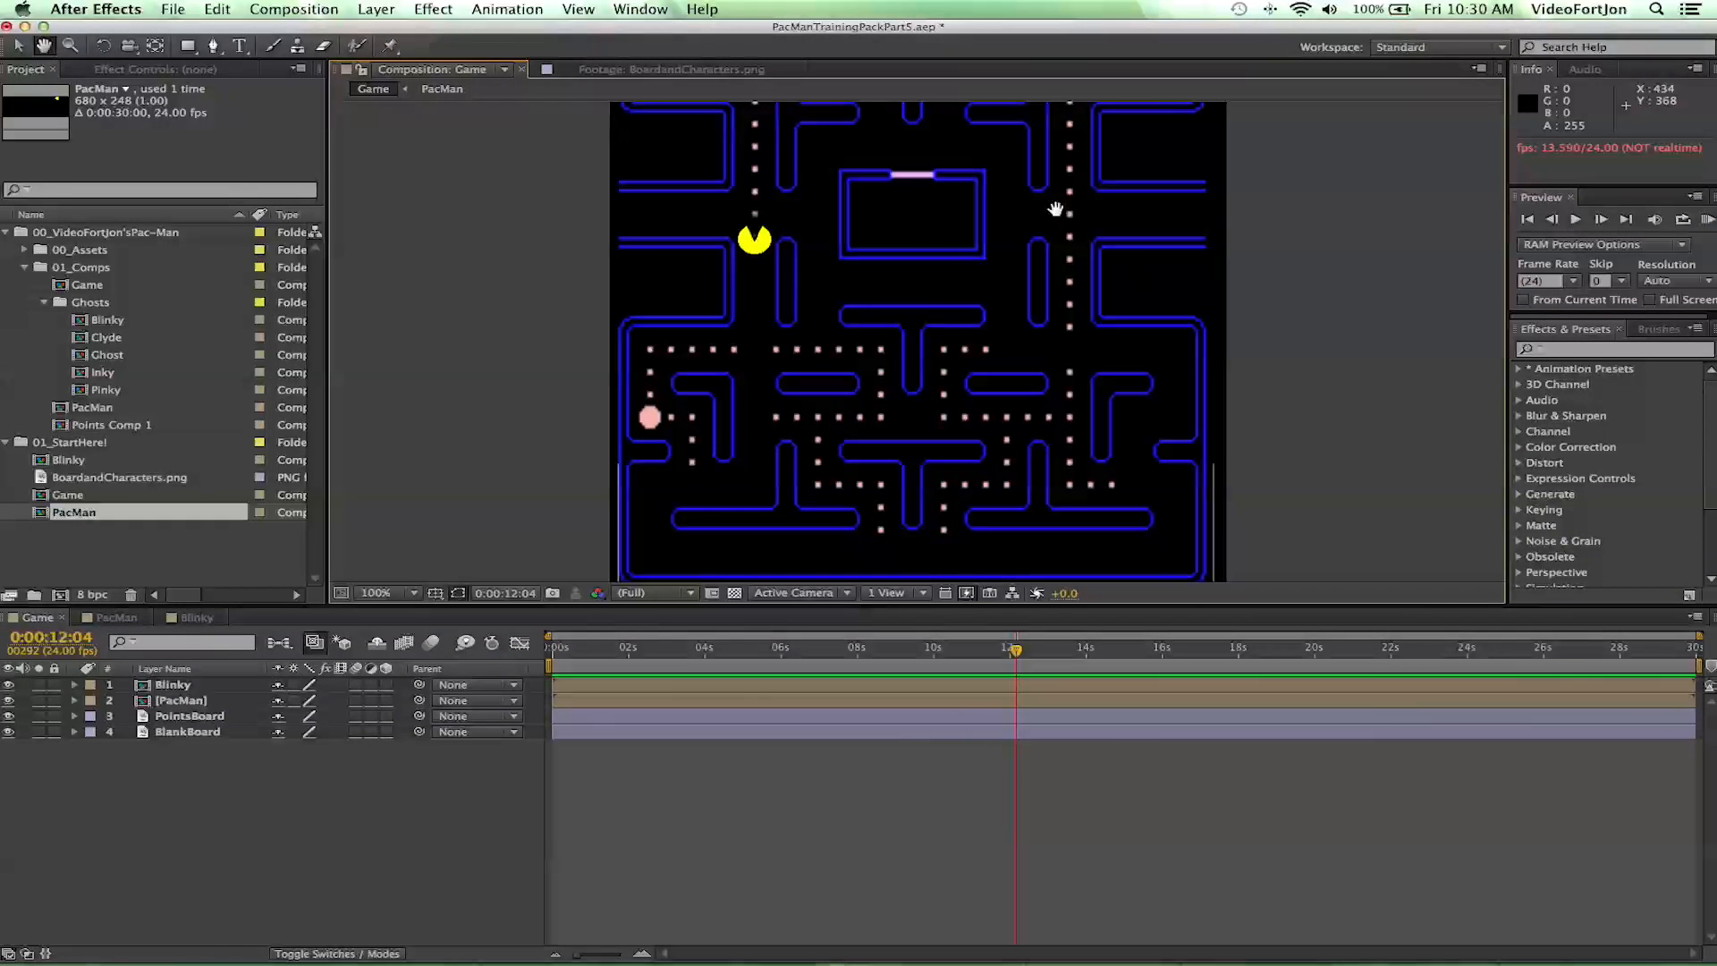
left_click_drag(1055, 210, 1056, 389)
key("space")
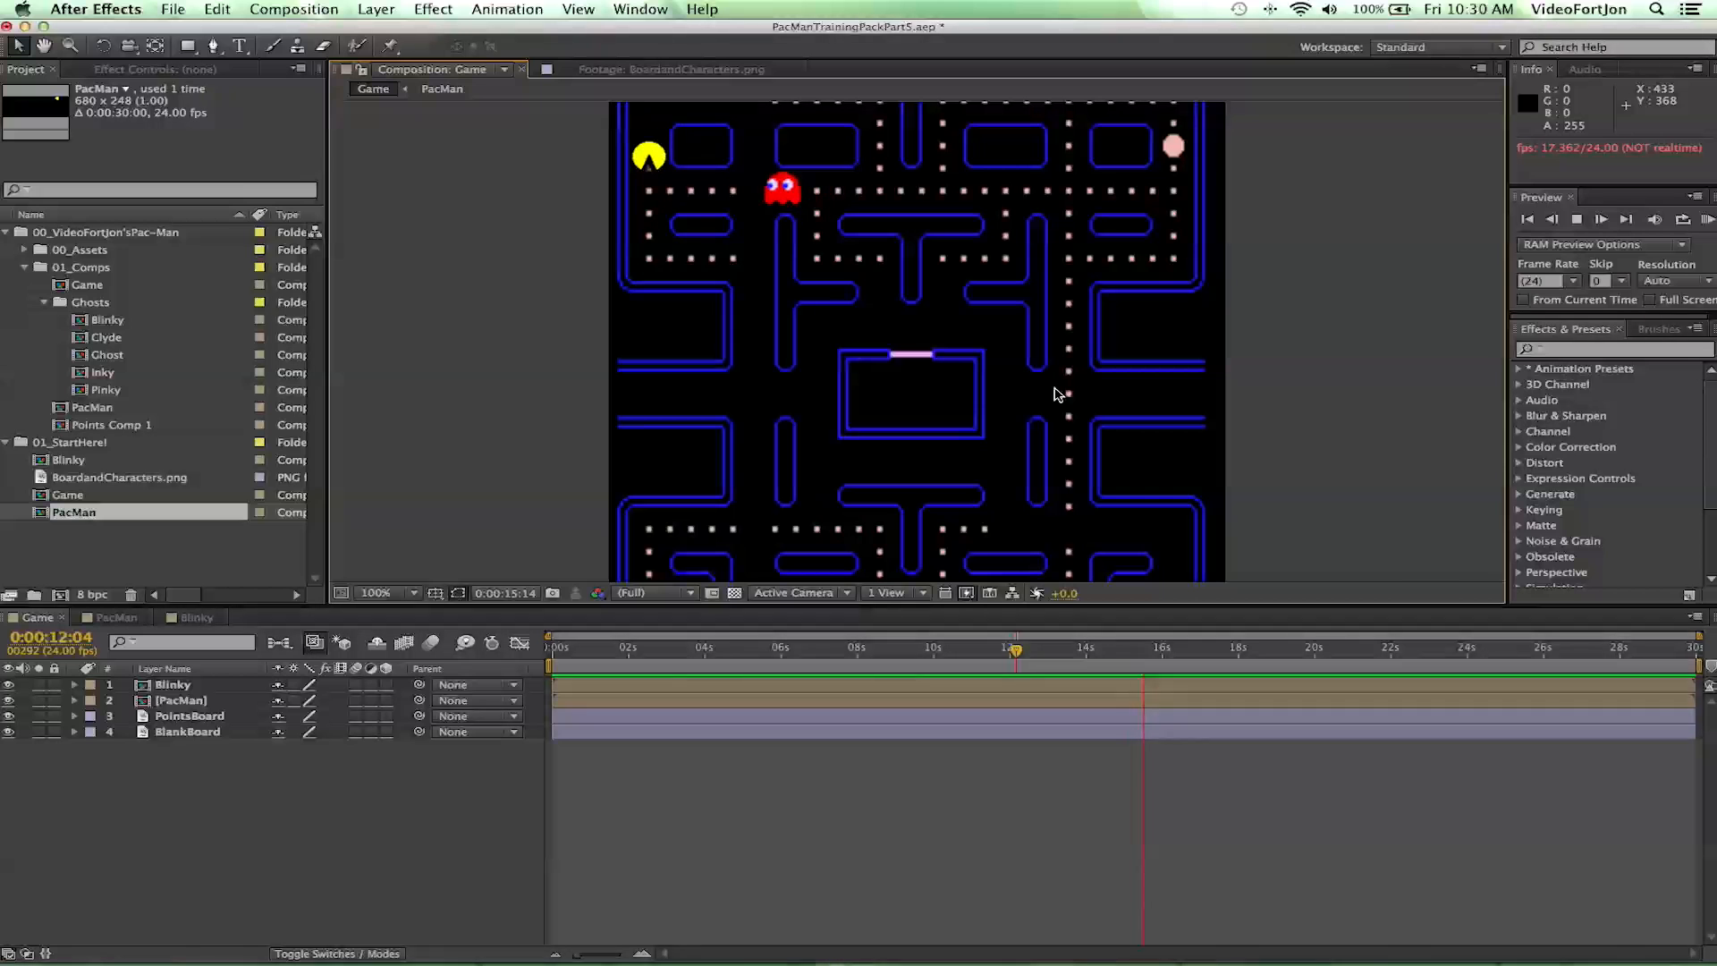
key("space")
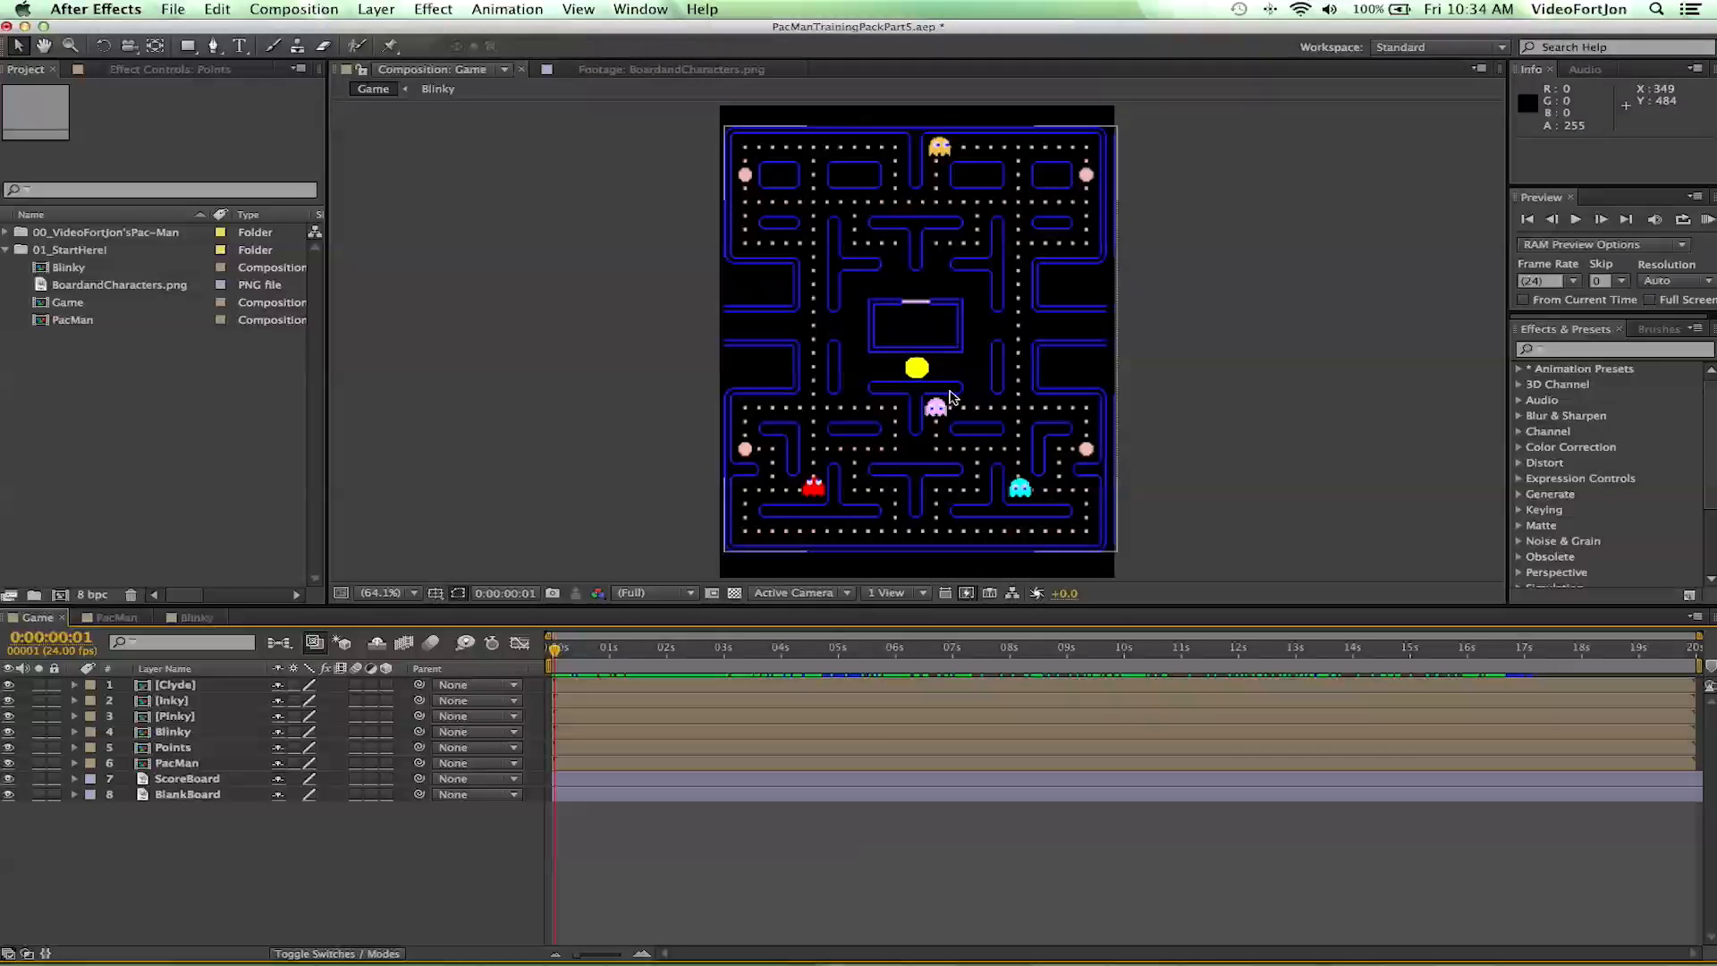
- Scrub the Game composition to 0:00:09:08 and start a RAM preview with Clyde, Inky, Pinky and Blinky
left_click_drag(557, 655, 1093, 727)
key("KP_0")
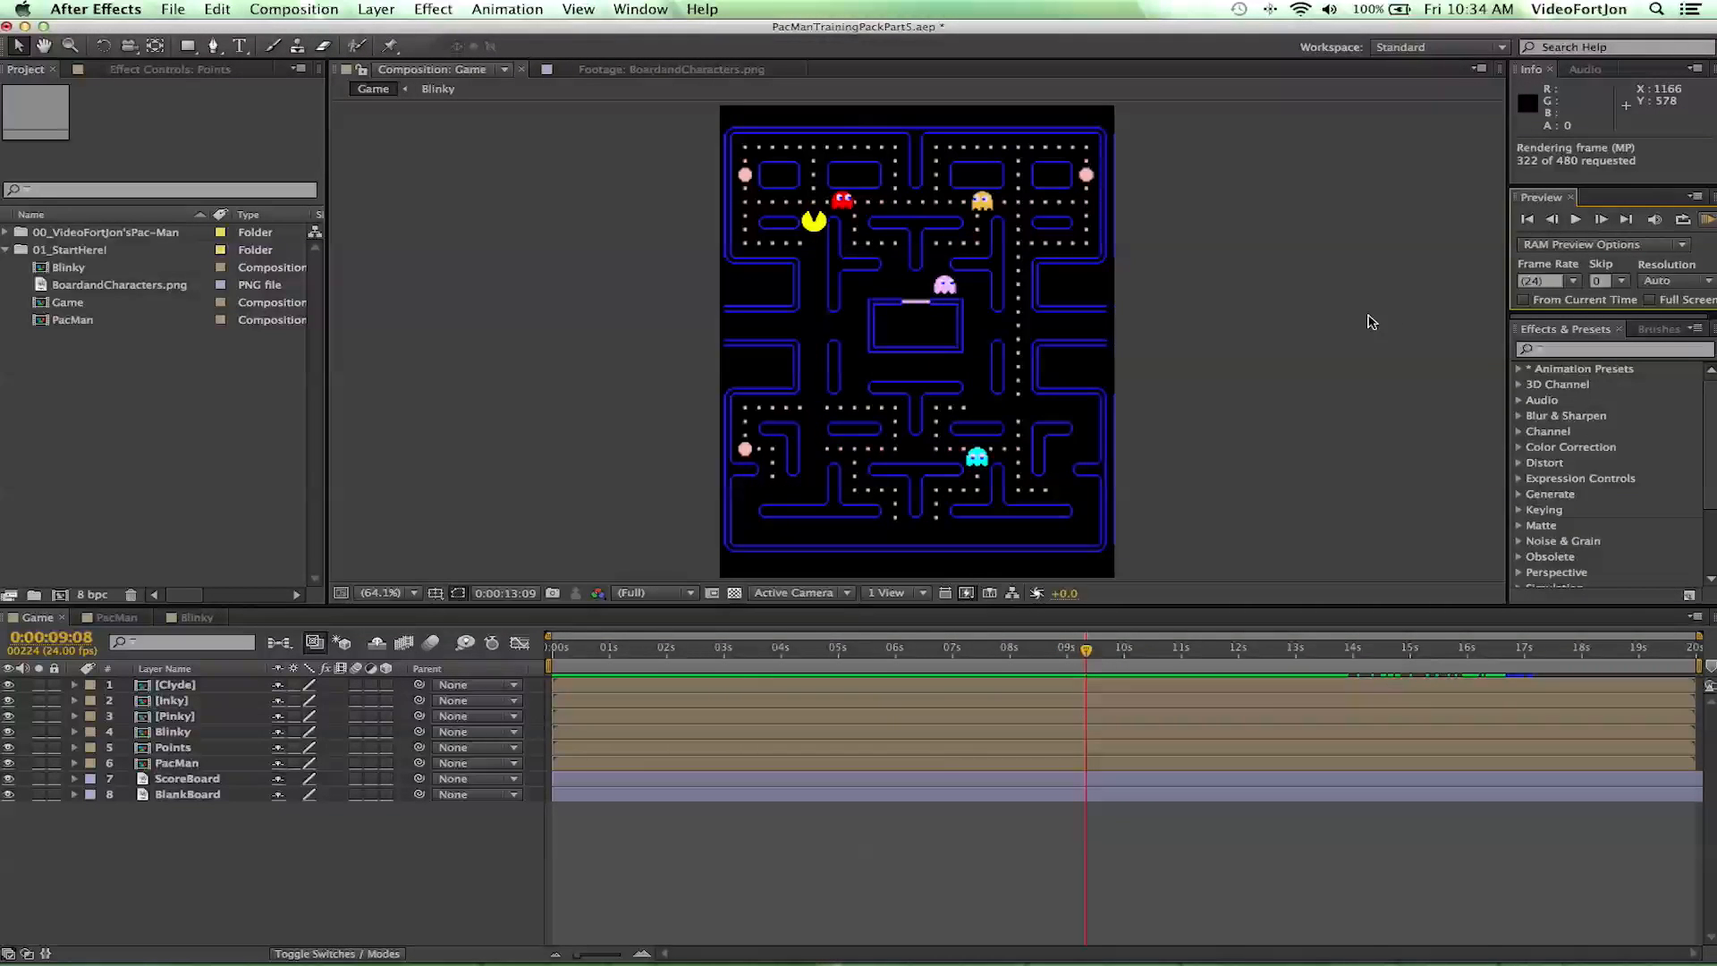